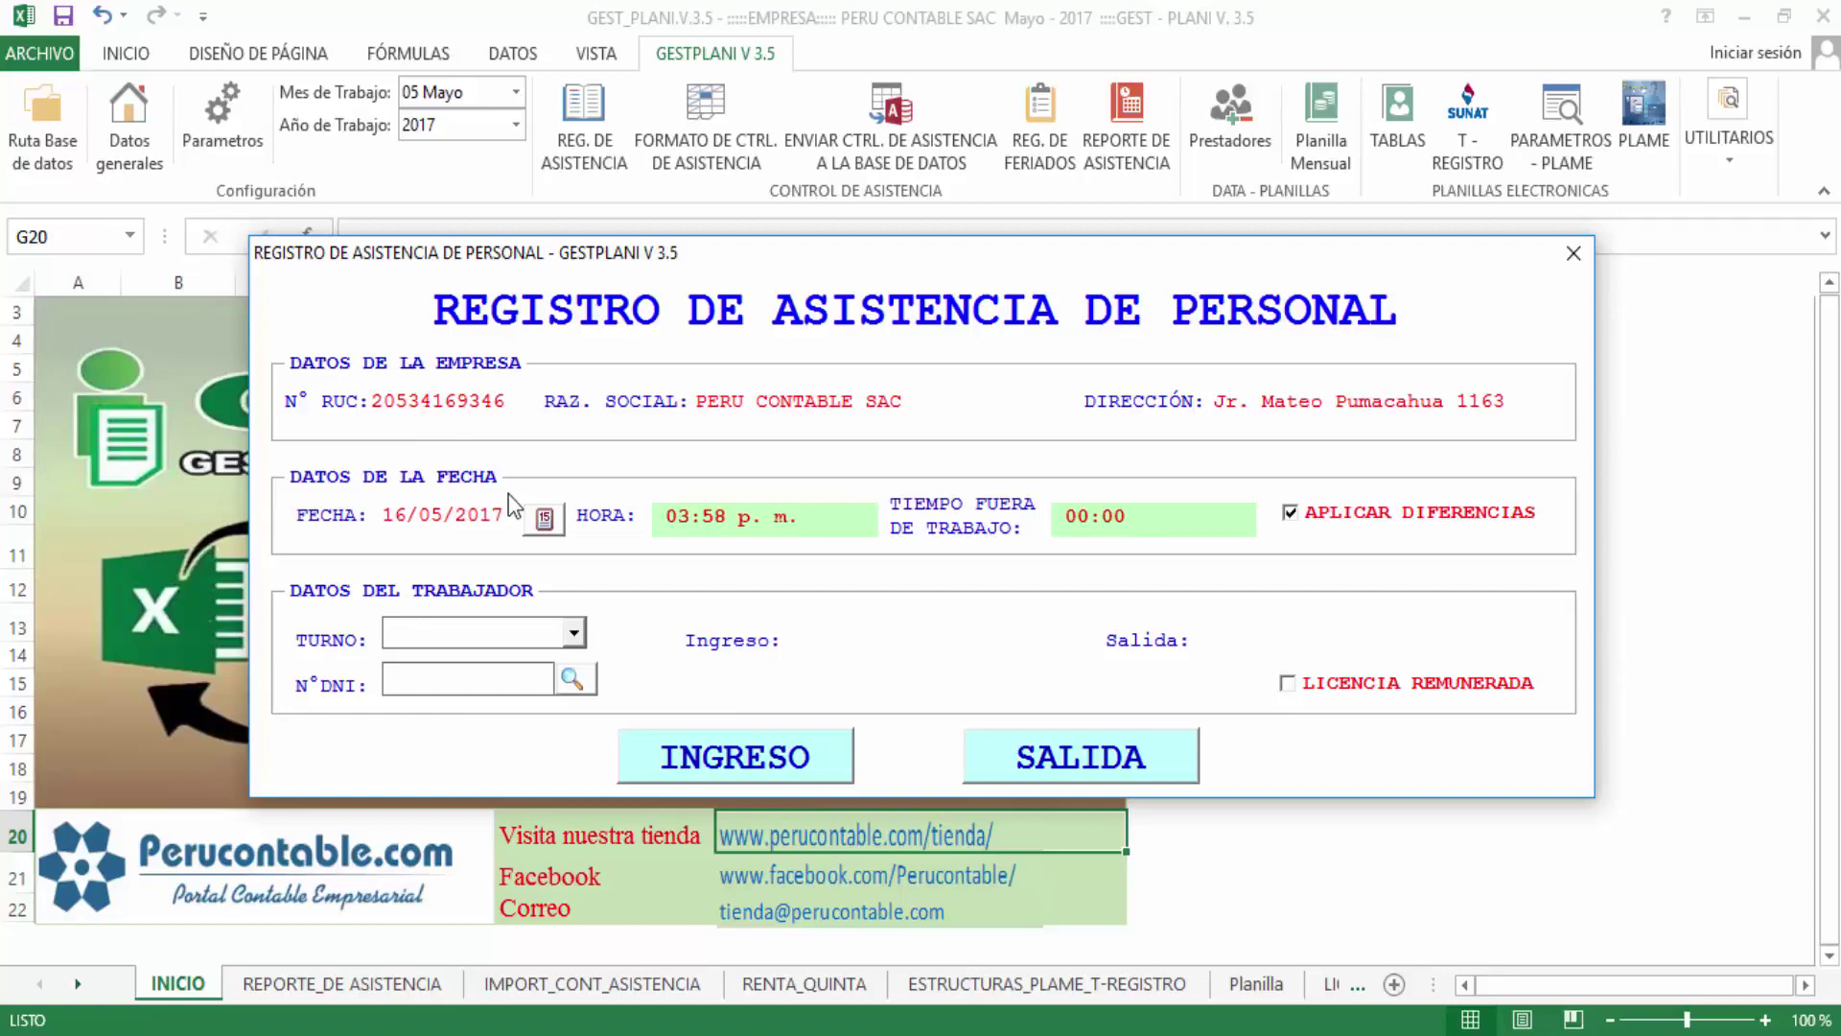
Pick 02/05/2017 as the attendance date from the FECHA calendar
{"action": "left_click", "coordinate": [481, 520]}
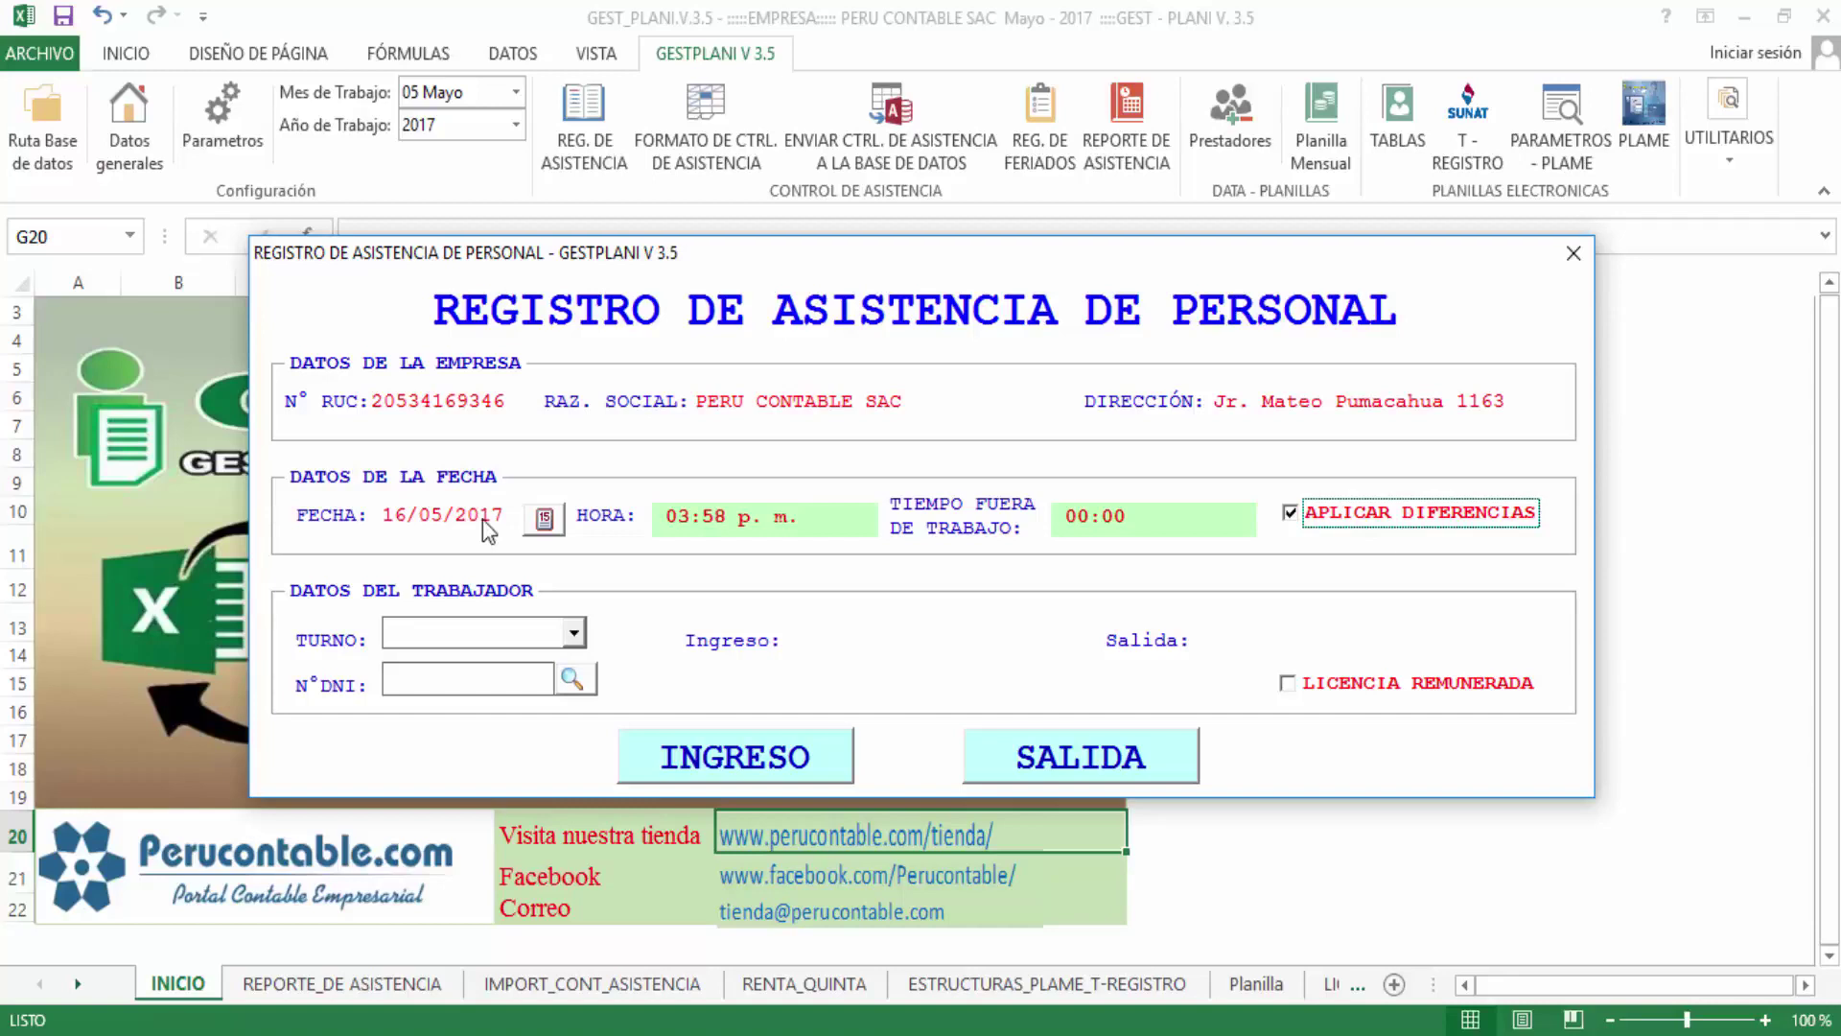
{"action": "left_click", "coordinate": [544, 518]}
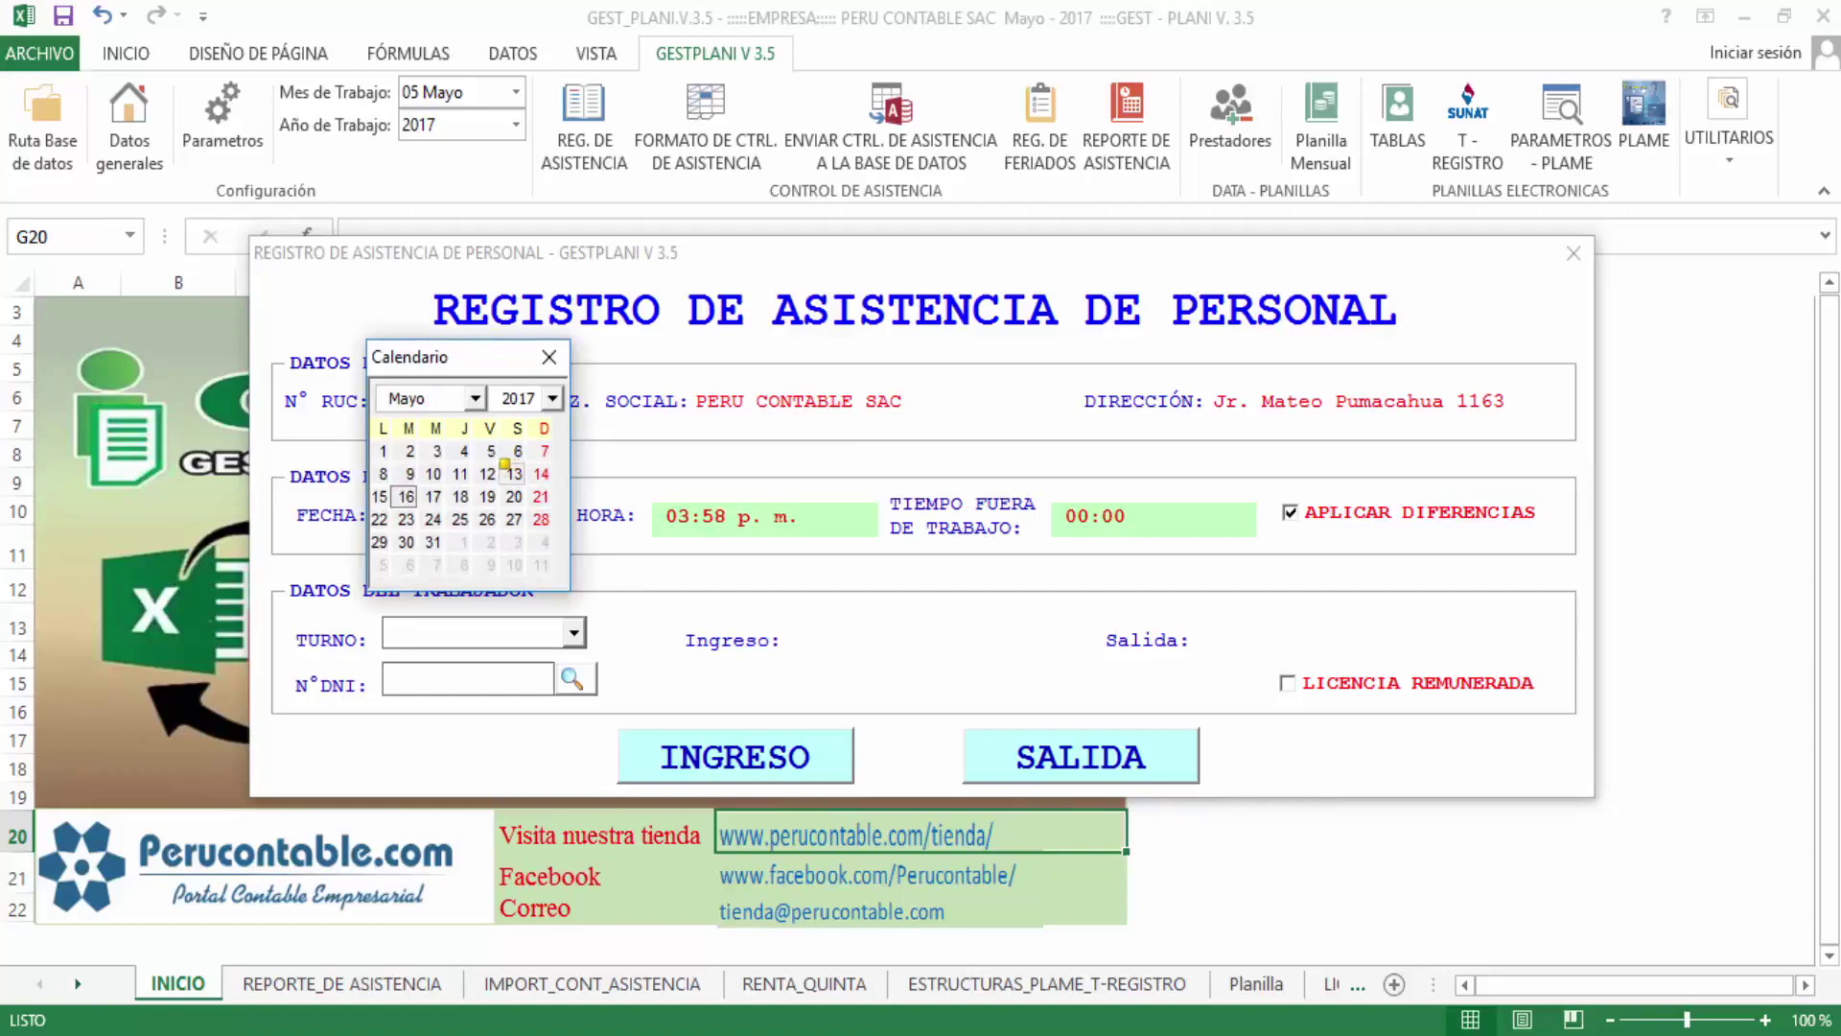
{"action": "left_click", "coordinate": [410, 450]}
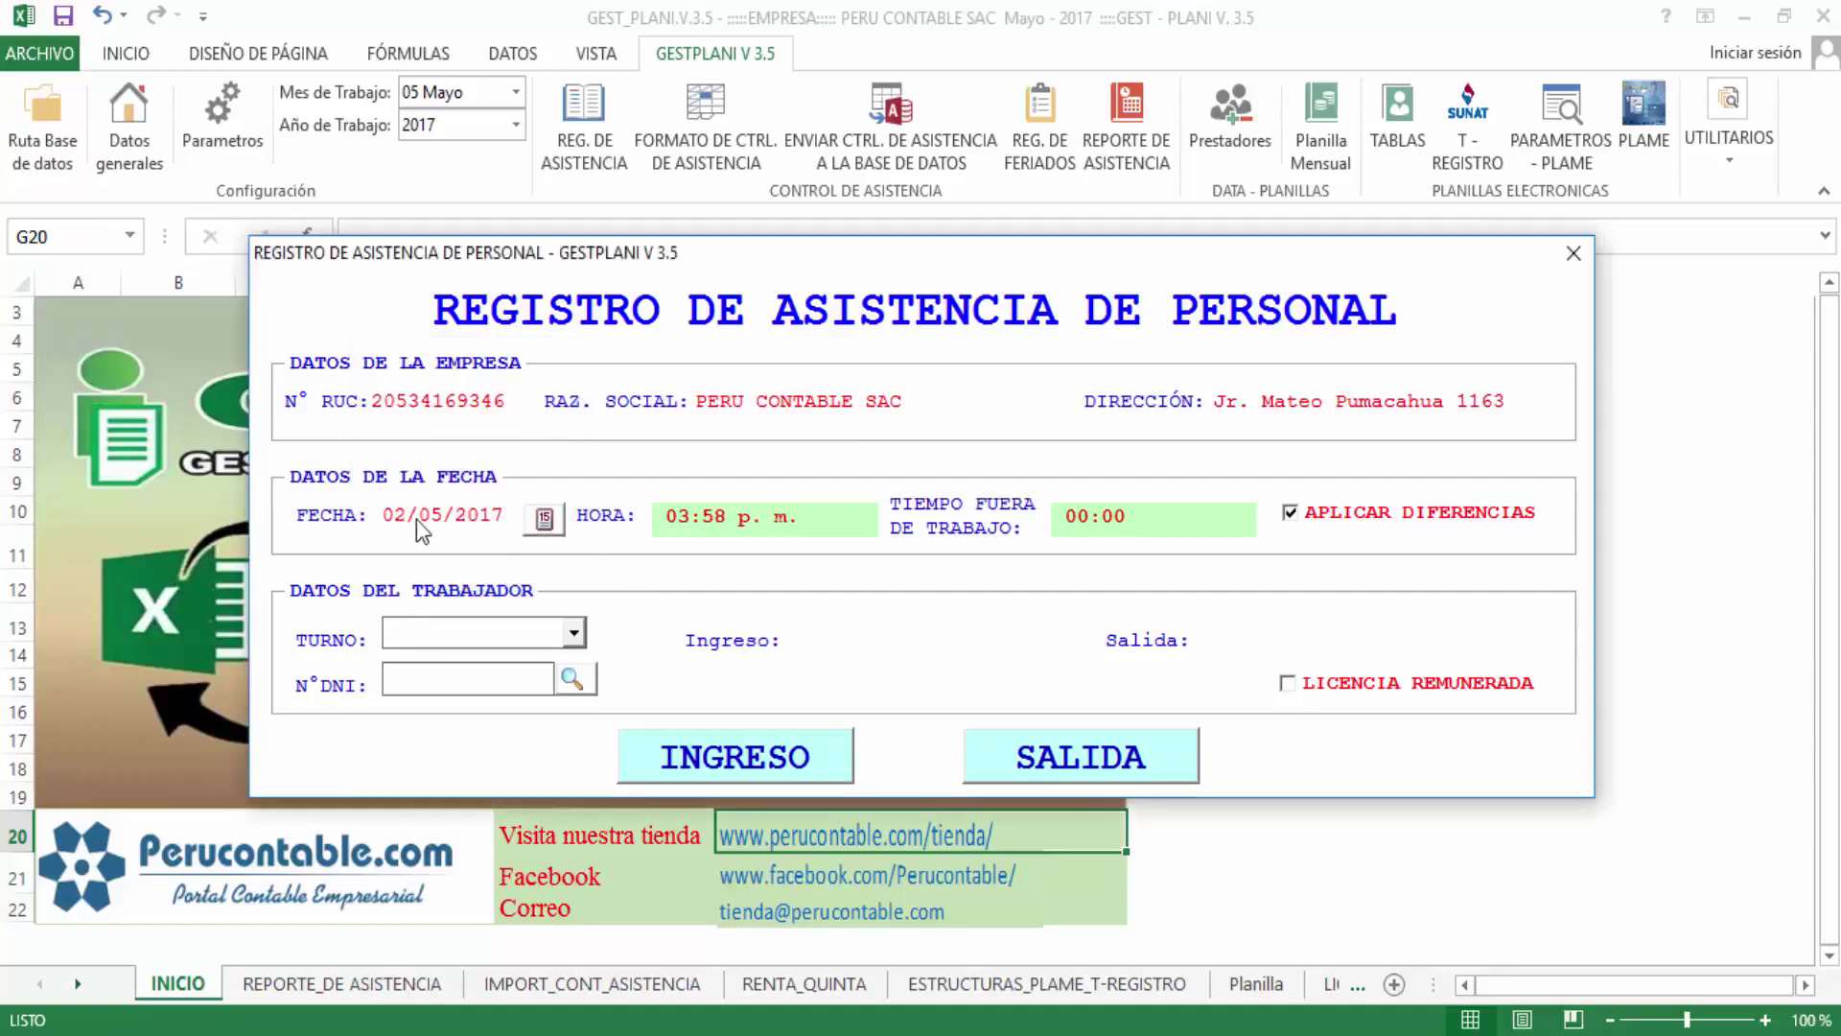
Change the HORA field to 09:00 a. m
{"action": "left_click", "coordinate": [677, 518]}
{"action": "left_click_drag", "start_coordinate": [684, 518], "coordinate": [691, 519]}
{"action": "type", "text": "9"}
{"action": "key", "text": "Right"}
{"action": "key", "text": "Delete"}
{"action": "key", "text": "Delete"}
{"action": "type", "text": "00"}
{"action": "key", "text": "Right"}
{"action": "key", "text": "Delete"}
{"action": "type", "text": "a"}
{"action": "key", "text": "Tab"}
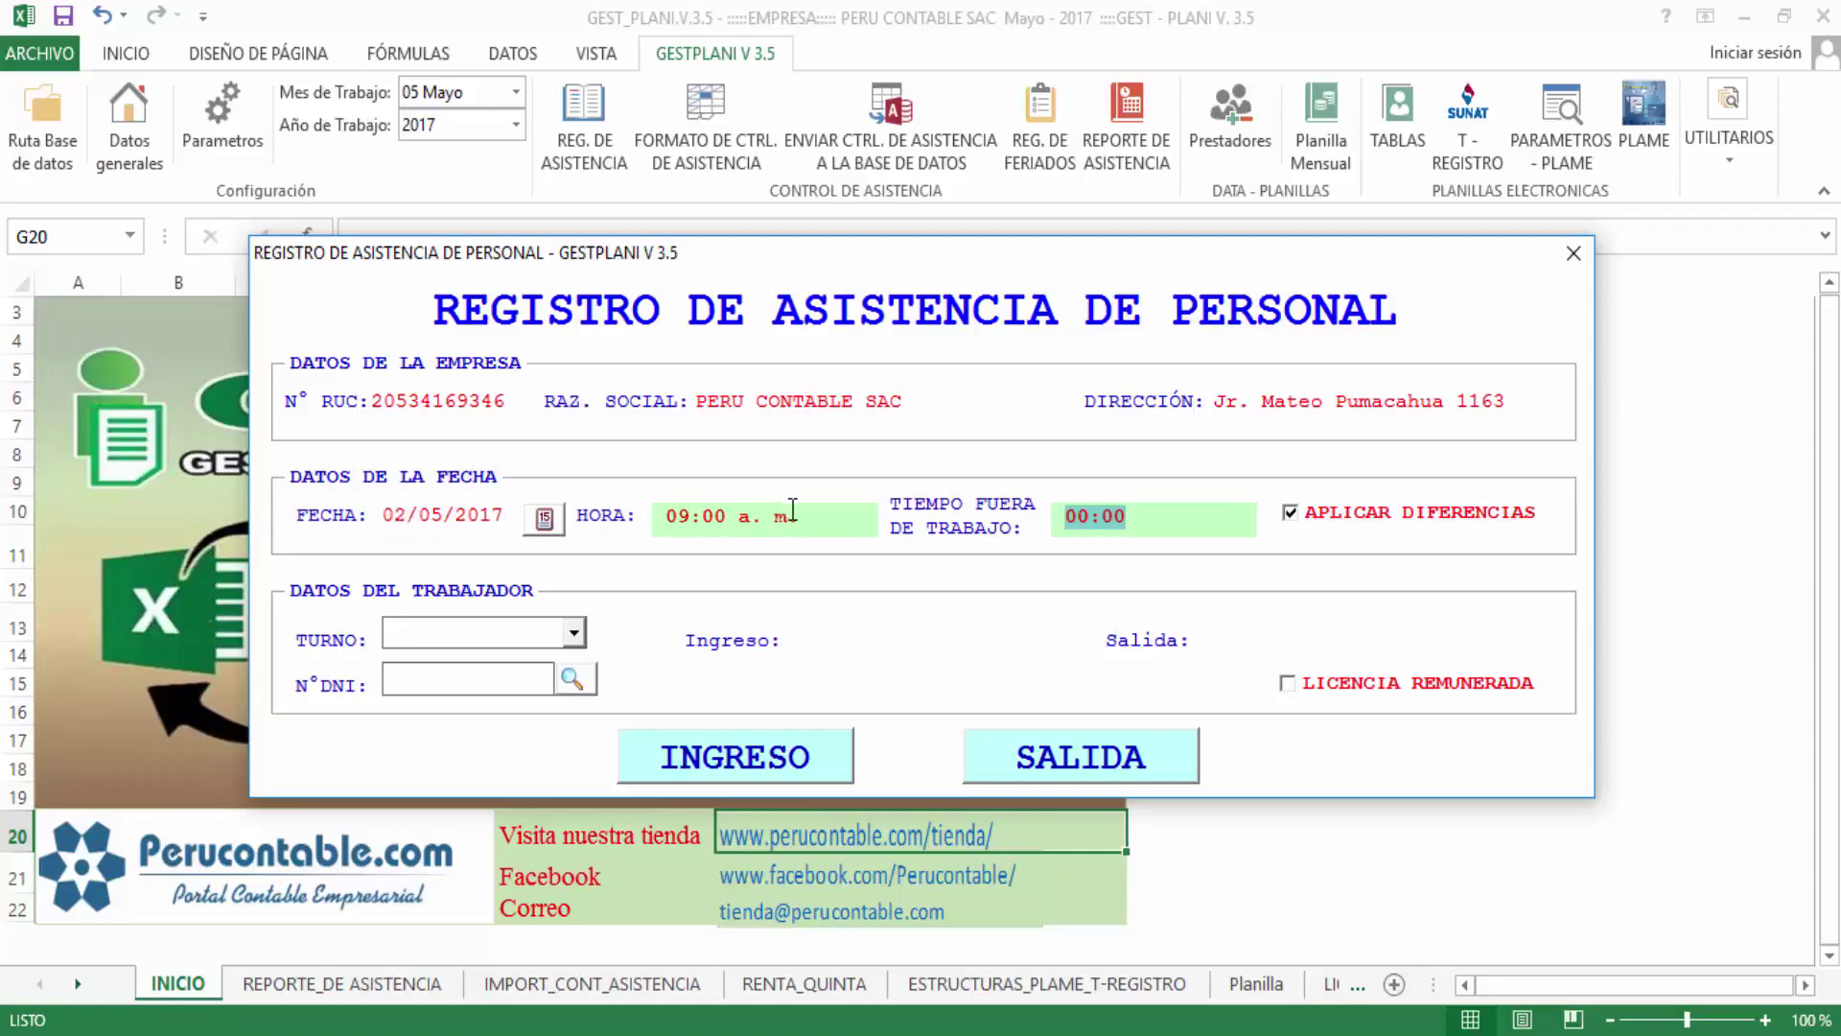
{"action": "left_click_drag", "start_coordinate": [808, 518], "coordinate": [594, 530]}
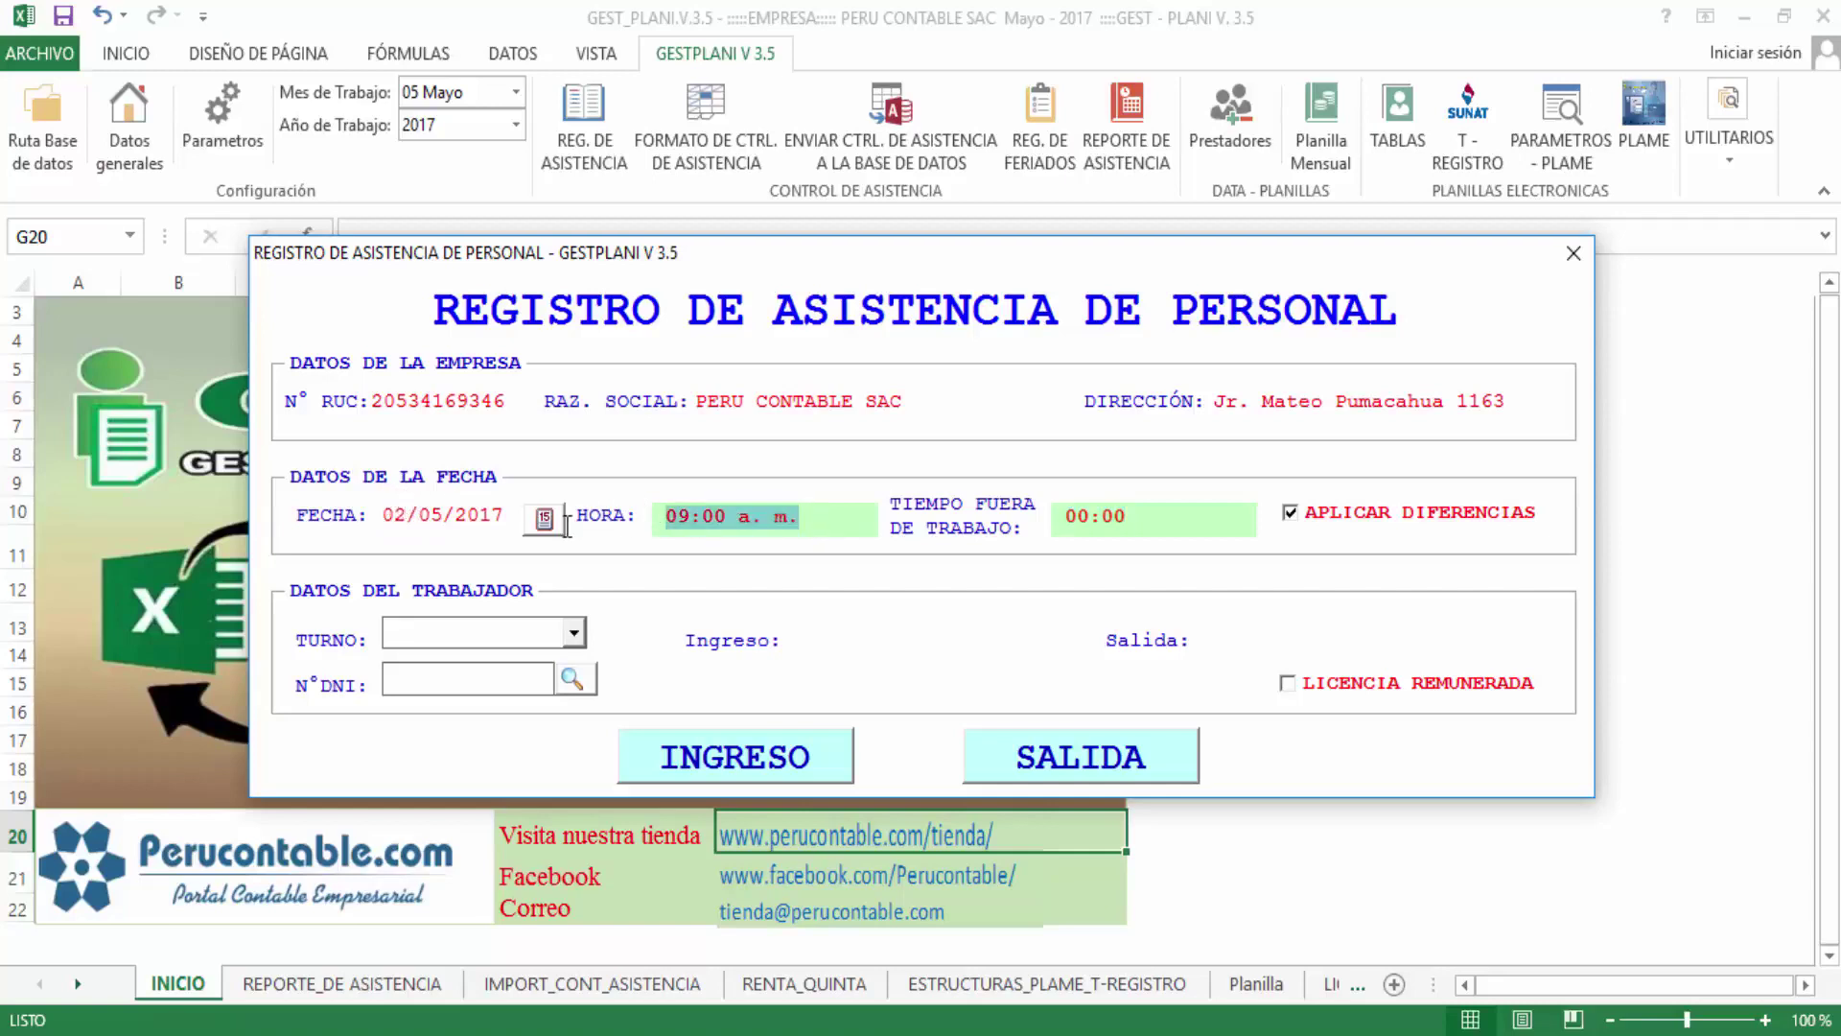
Inspect the TIEMPO FUERA time-out-of-work value
{"action": "left_click", "coordinate": [1161, 523]}
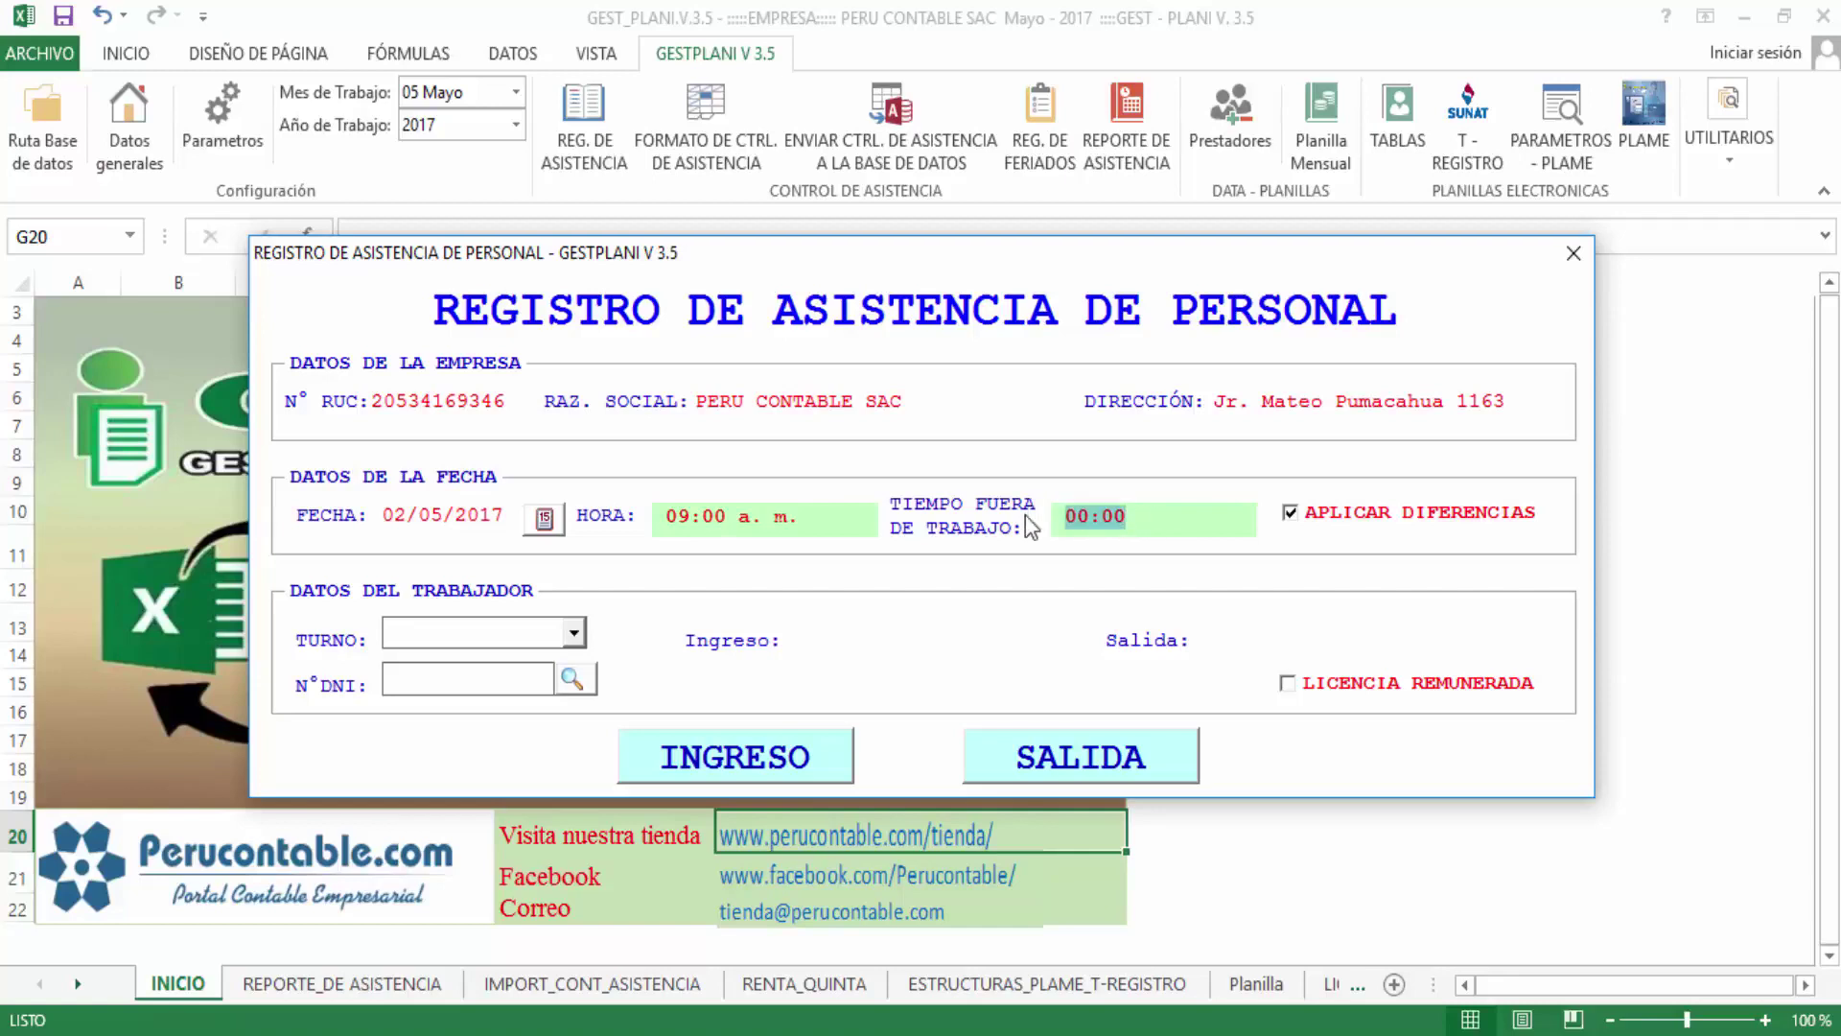
{"action": "left_click", "coordinate": [1090, 534]}
{"action": "left_click_drag", "start_coordinate": [1078, 526], "coordinate": [1067, 526]}
{"action": "left_click_drag", "start_coordinate": [1132, 521], "coordinate": [1040, 523]}
{"action": "left_click", "coordinate": [1157, 522]}
Confirm the 09:00 a. m. time and untick APLICAR DIFERENCIAS
{"action": "left_click_drag", "start_coordinate": [836, 516], "coordinate": [633, 523]}
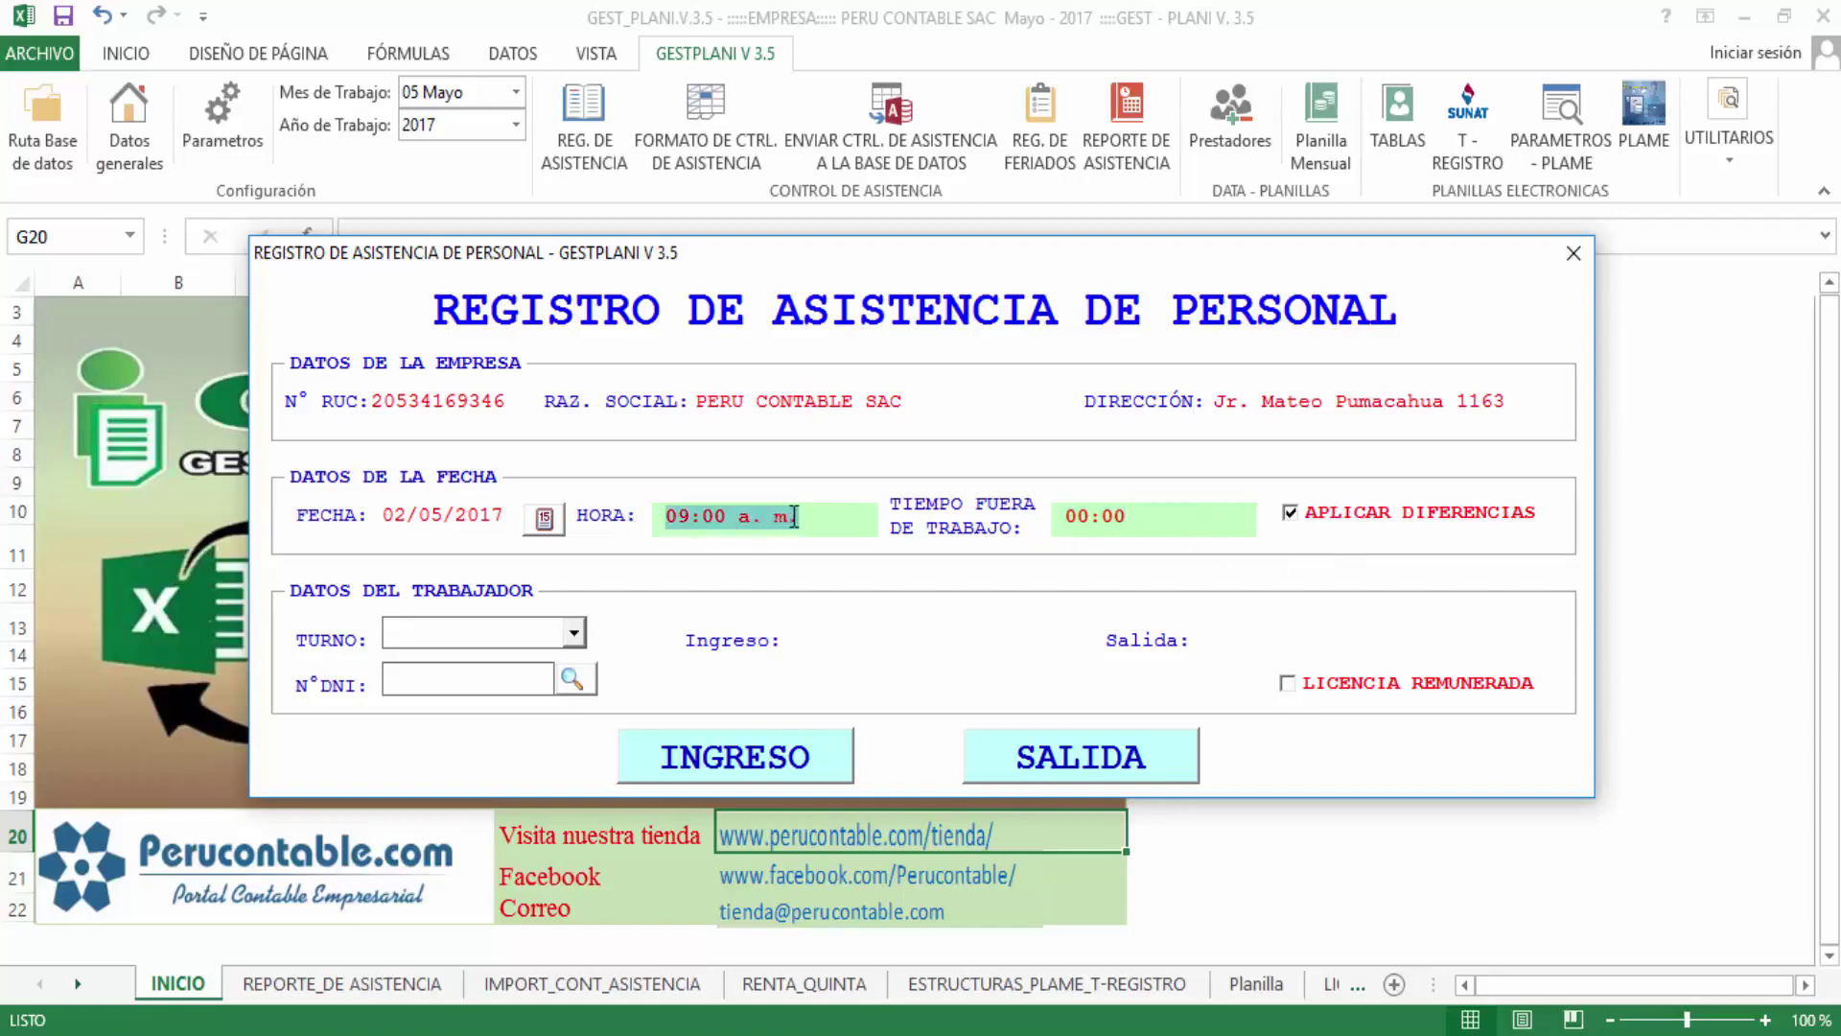
{"action": "left_click_drag", "start_coordinate": [842, 514], "coordinate": [546, 516]}
{"action": "left_click", "coordinate": [784, 511]}
{"action": "left_click_drag", "start_coordinate": [784, 511], "coordinate": [648, 513]}
{"action": "left_click", "coordinate": [724, 516]}
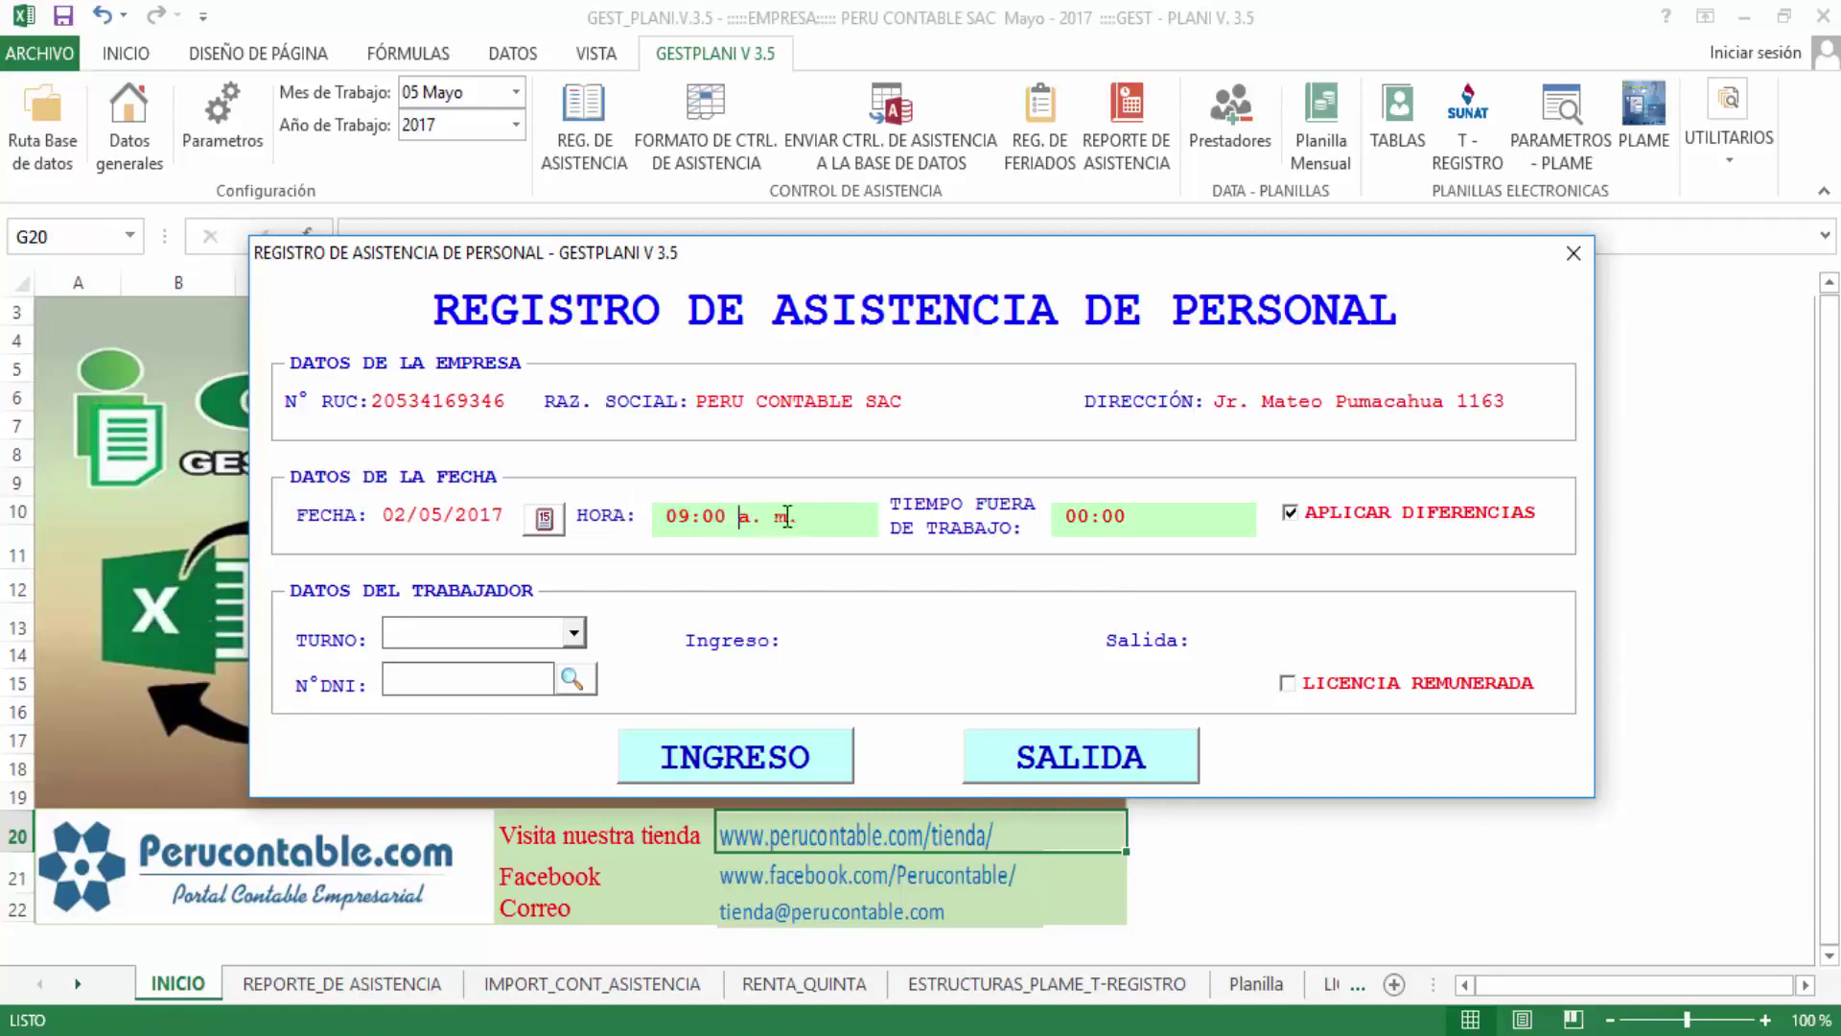
{"action": "left_click_drag", "start_coordinate": [725, 516], "coordinate": [647, 514]}
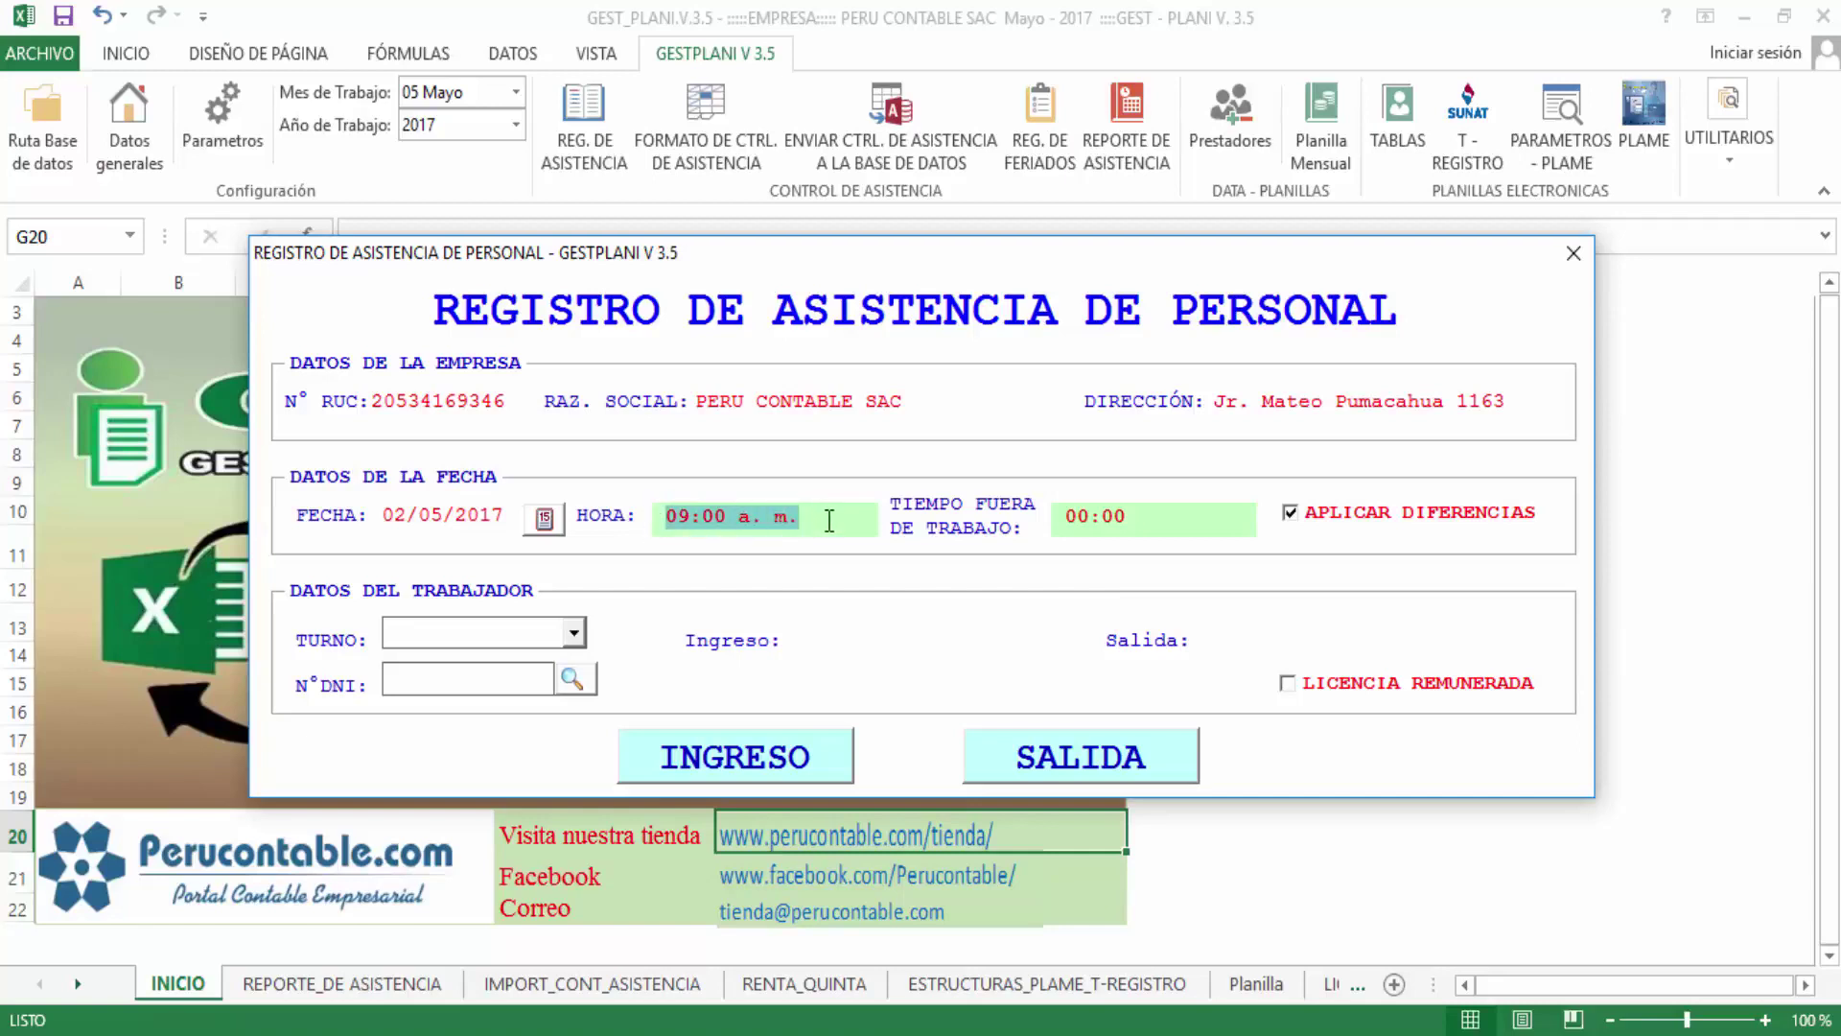
{"action": "left_click", "coordinate": [1292, 515]}
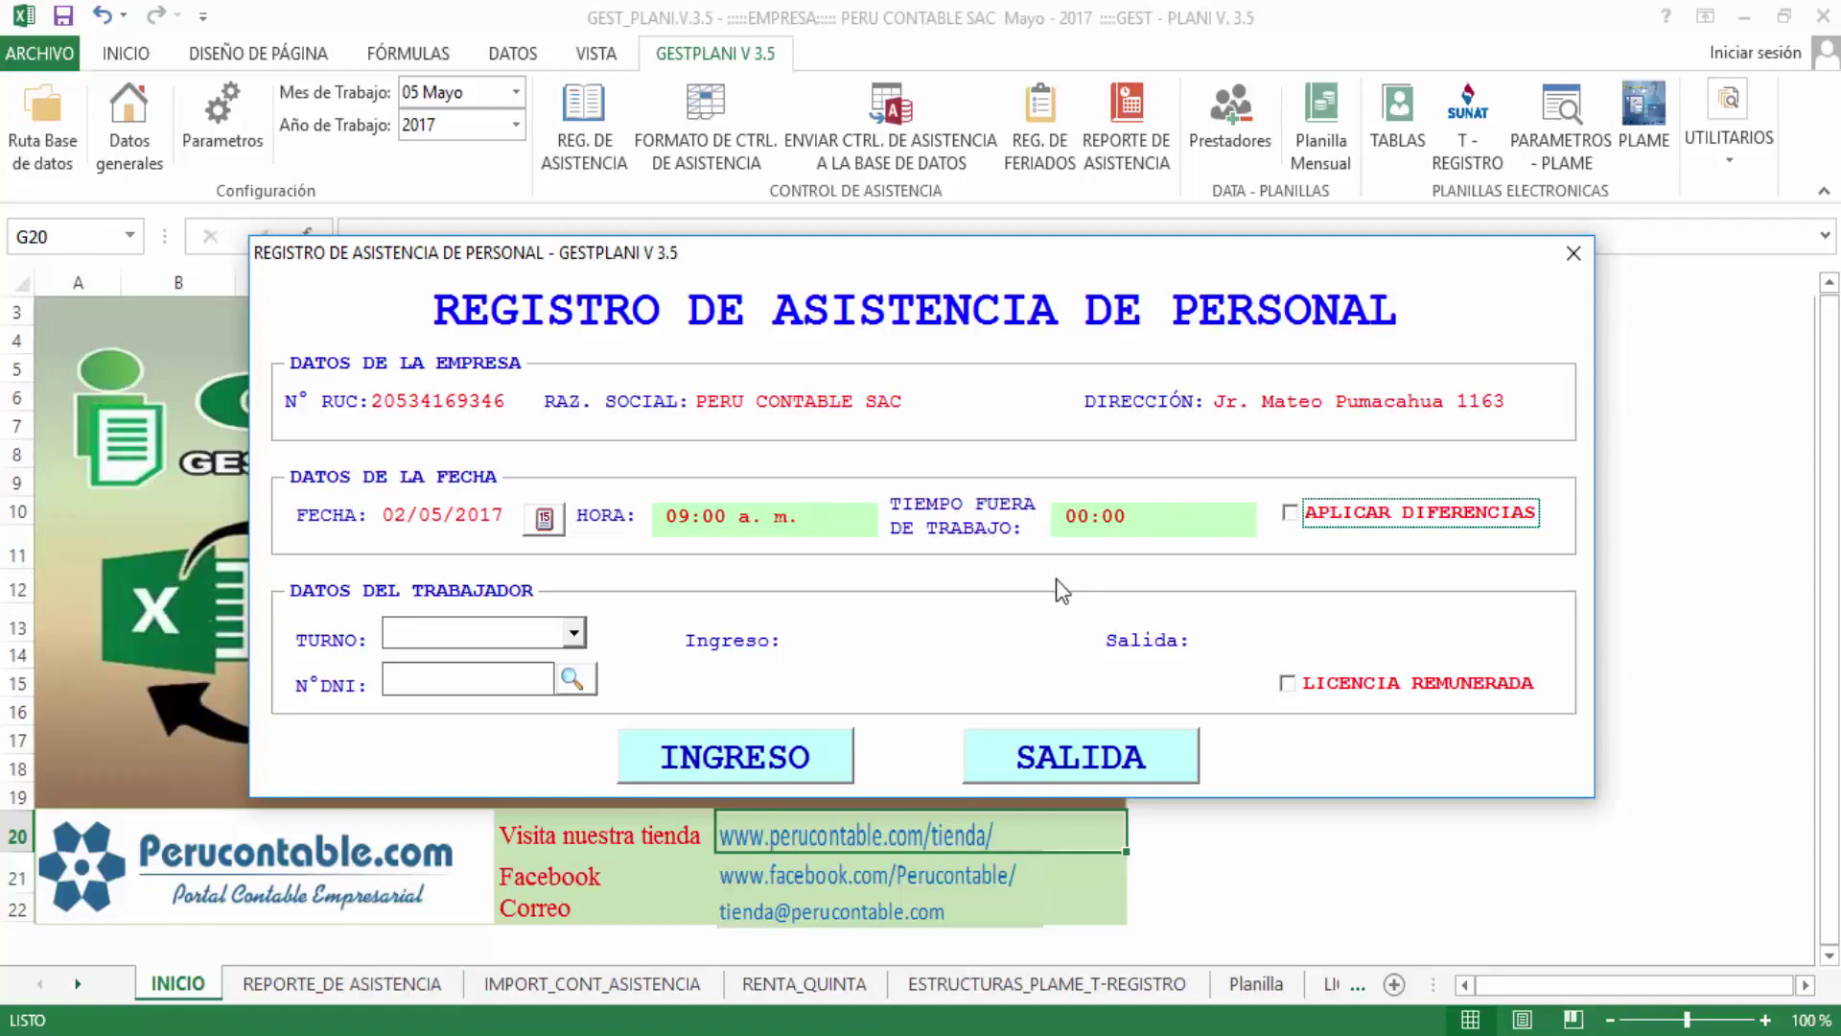
Re-tick APLICAR DIFERENCIAS and choose the MAÑANA shift in TURNO
{"action": "left_click", "coordinate": [1292, 515]}
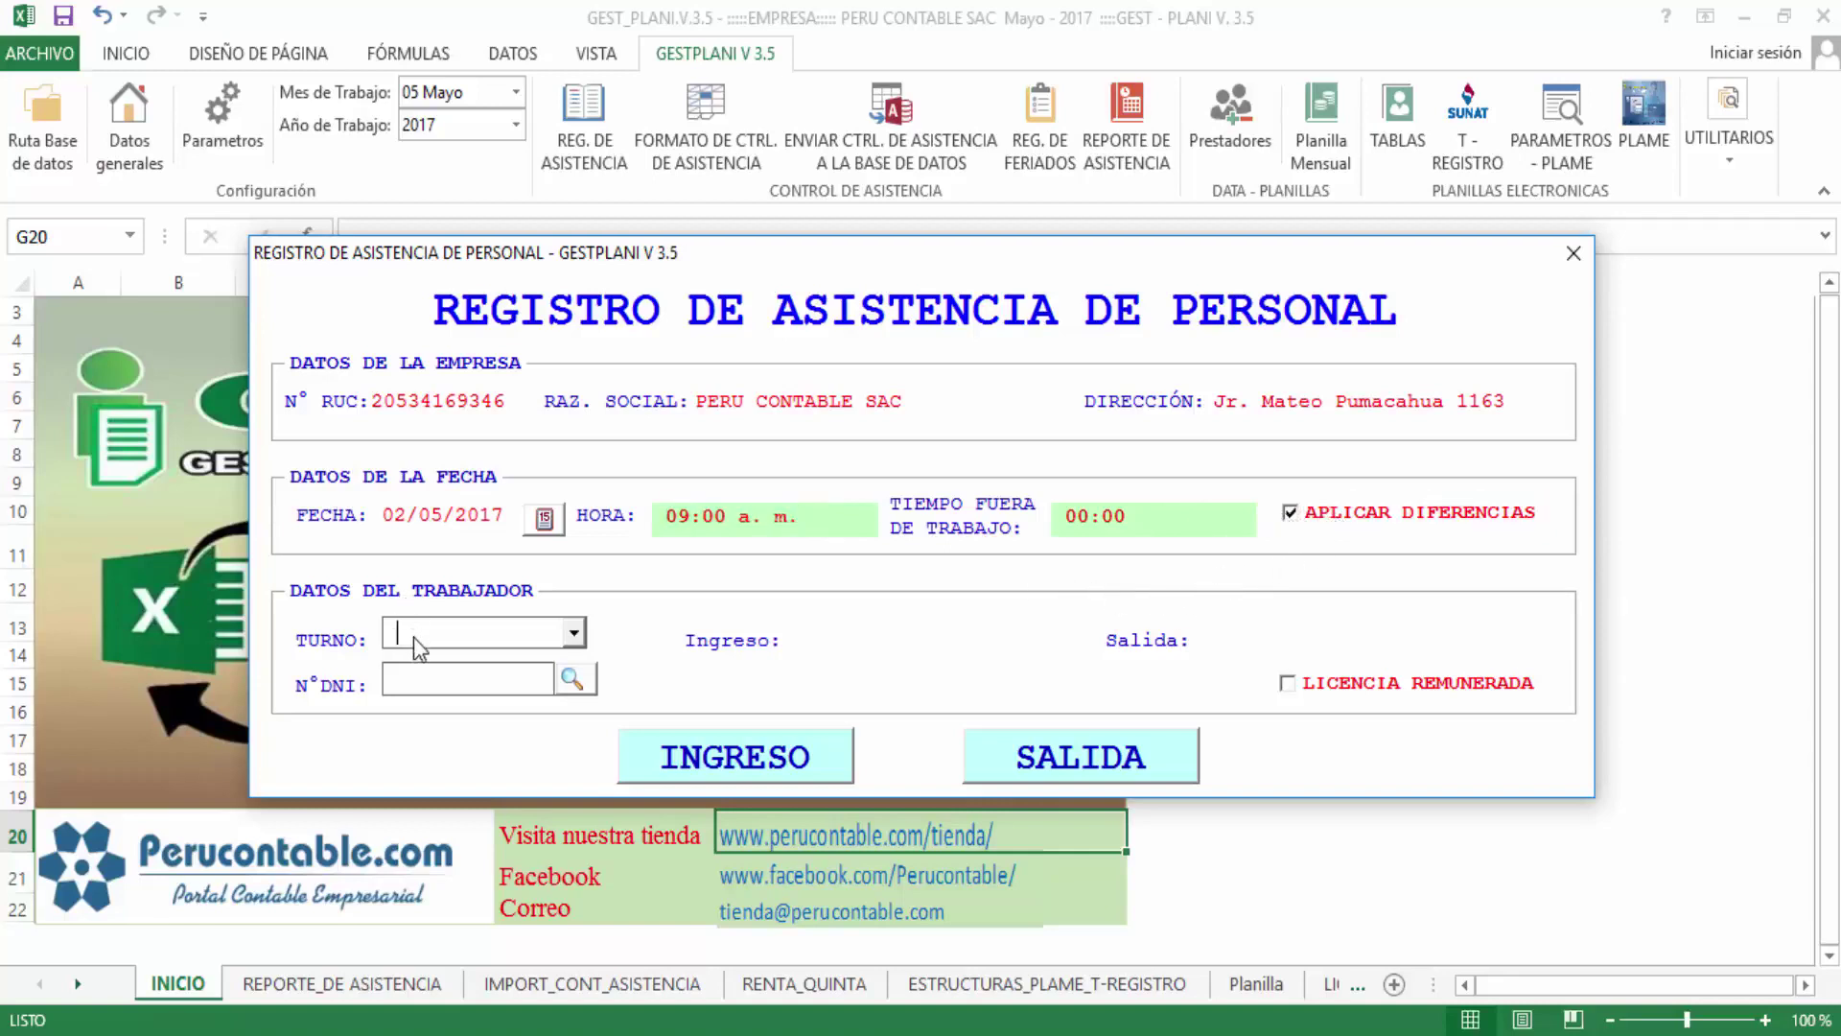
{"action": "left_click", "coordinate": [573, 631]}
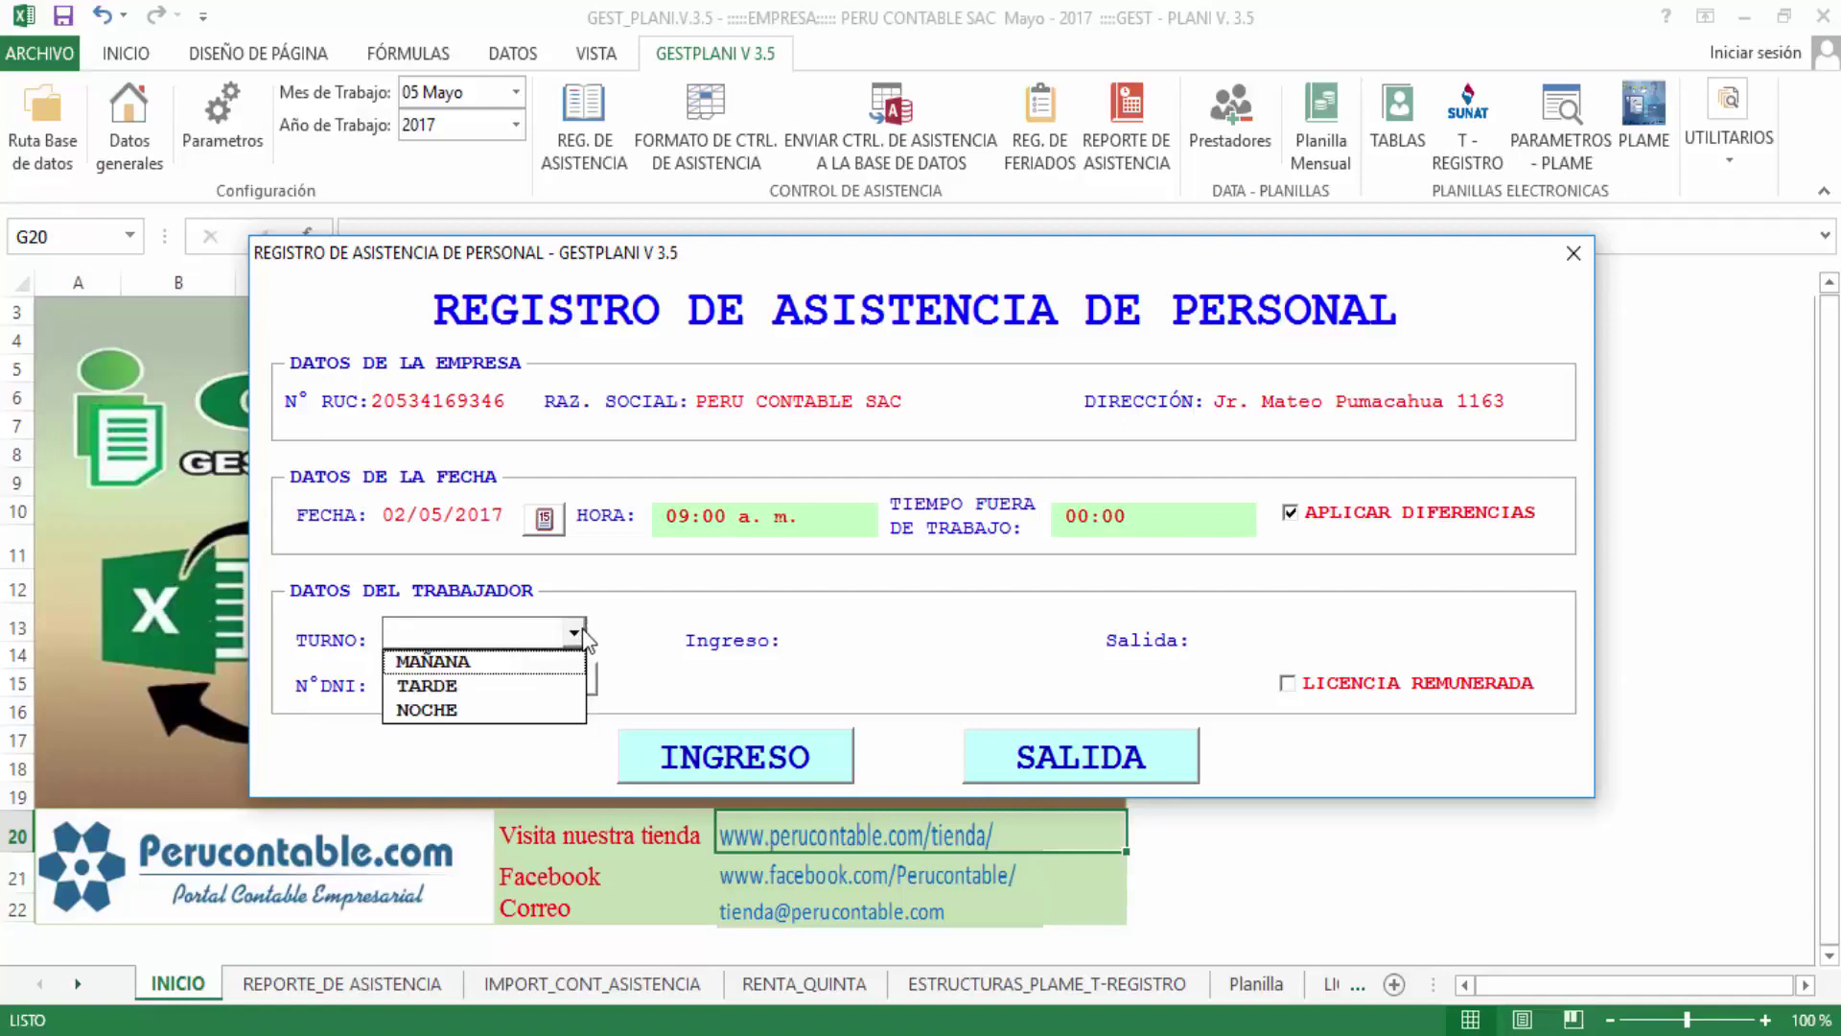
{"action": "left_click", "coordinate": [472, 664]}
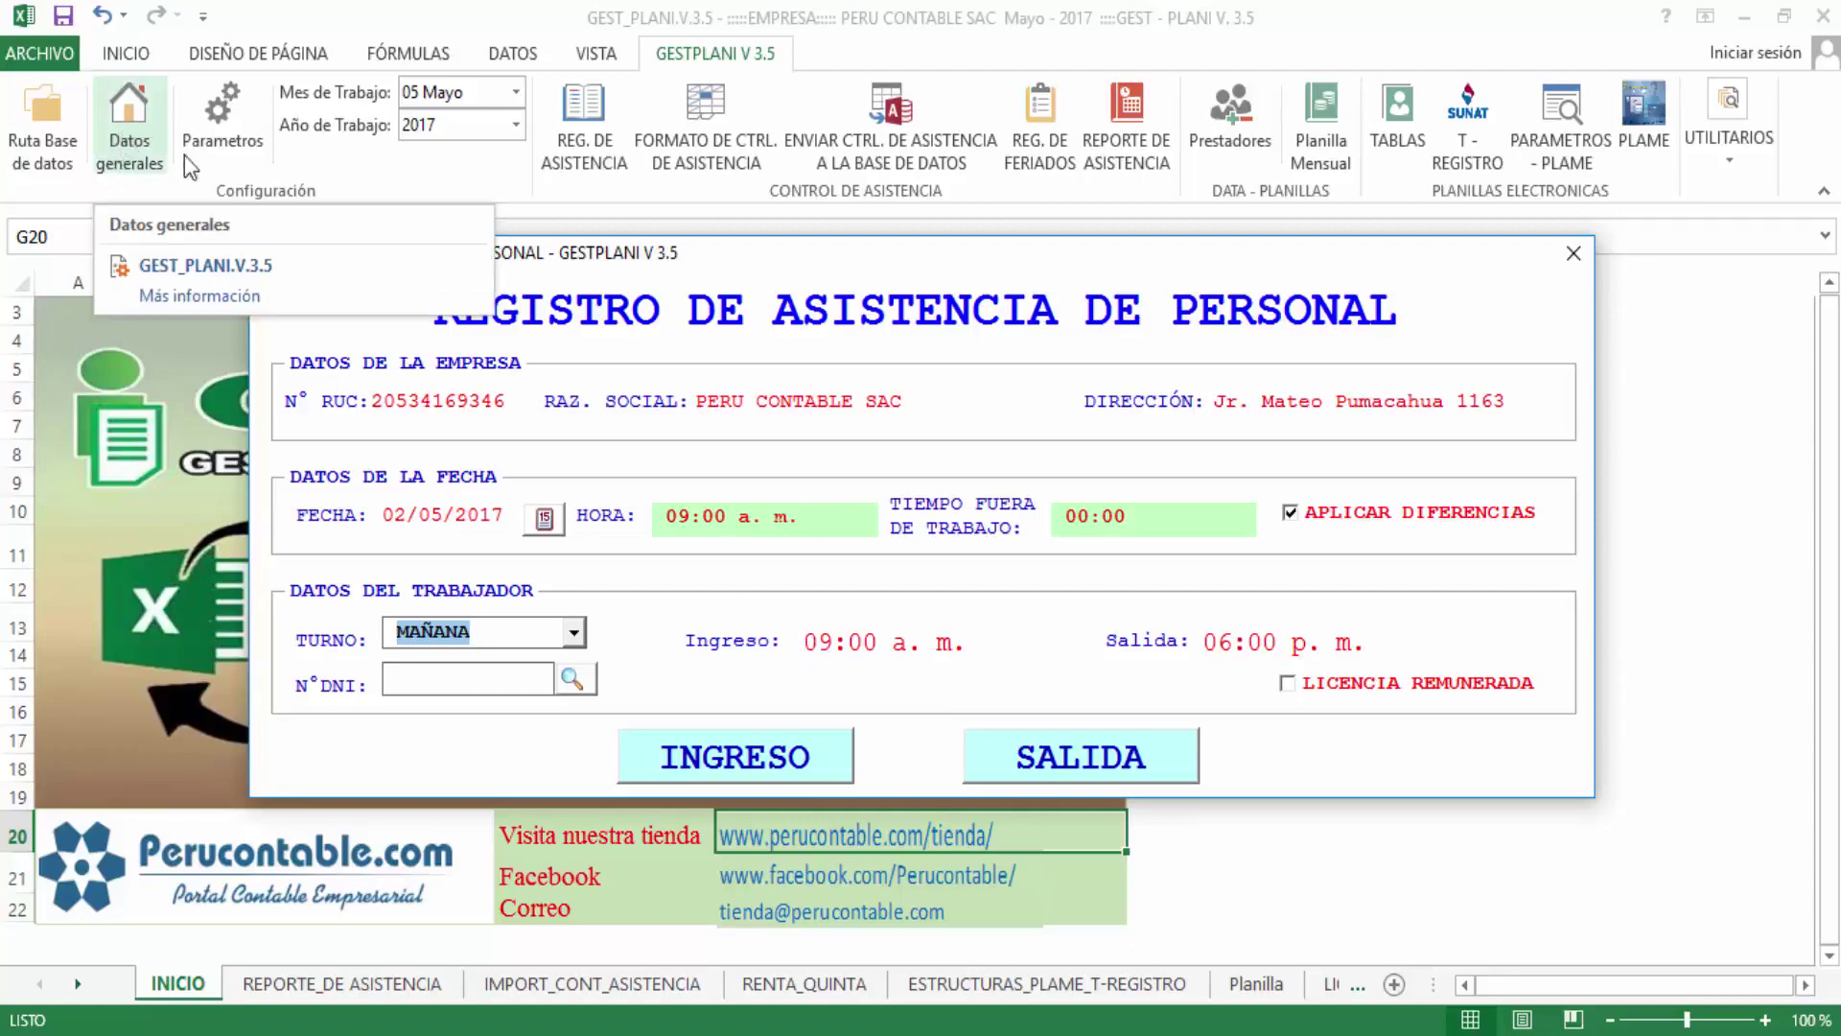
Search workers for 'ana' and load the matching worker's DNI and name
{"action": "left_click", "coordinate": [473, 674]}
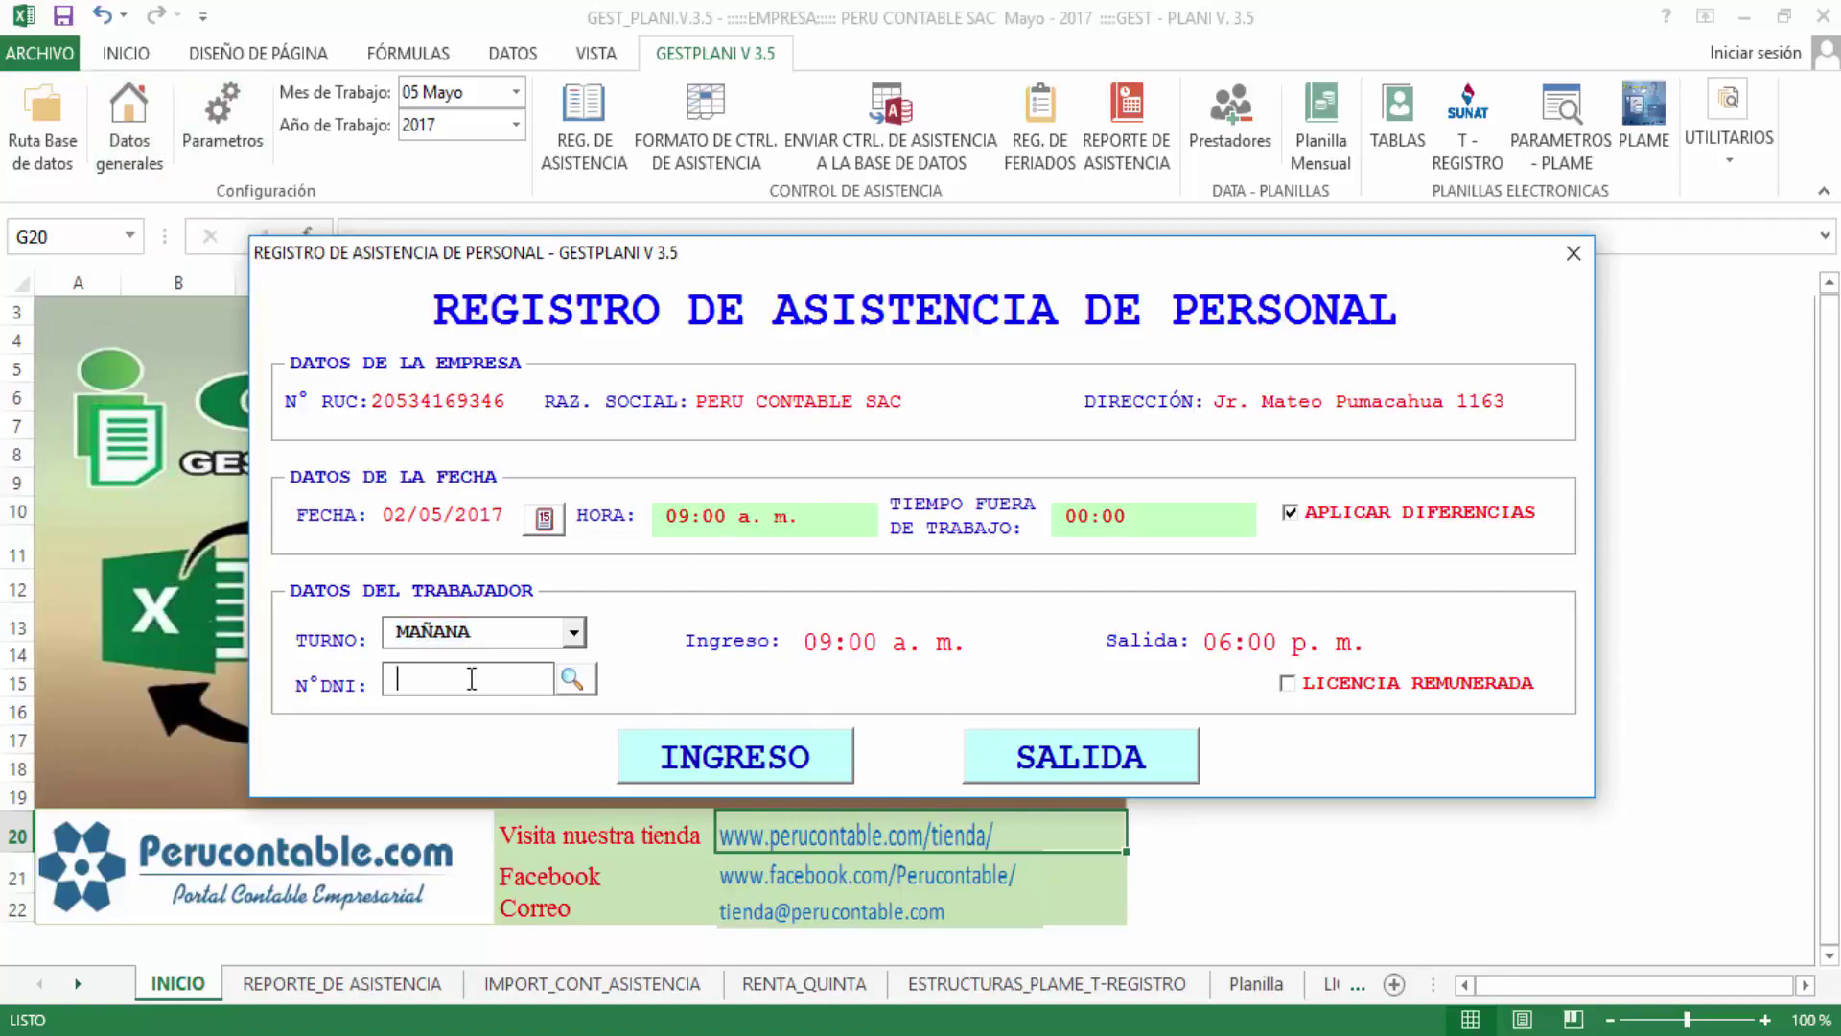
{"action": "left_click", "coordinate": [574, 679]}
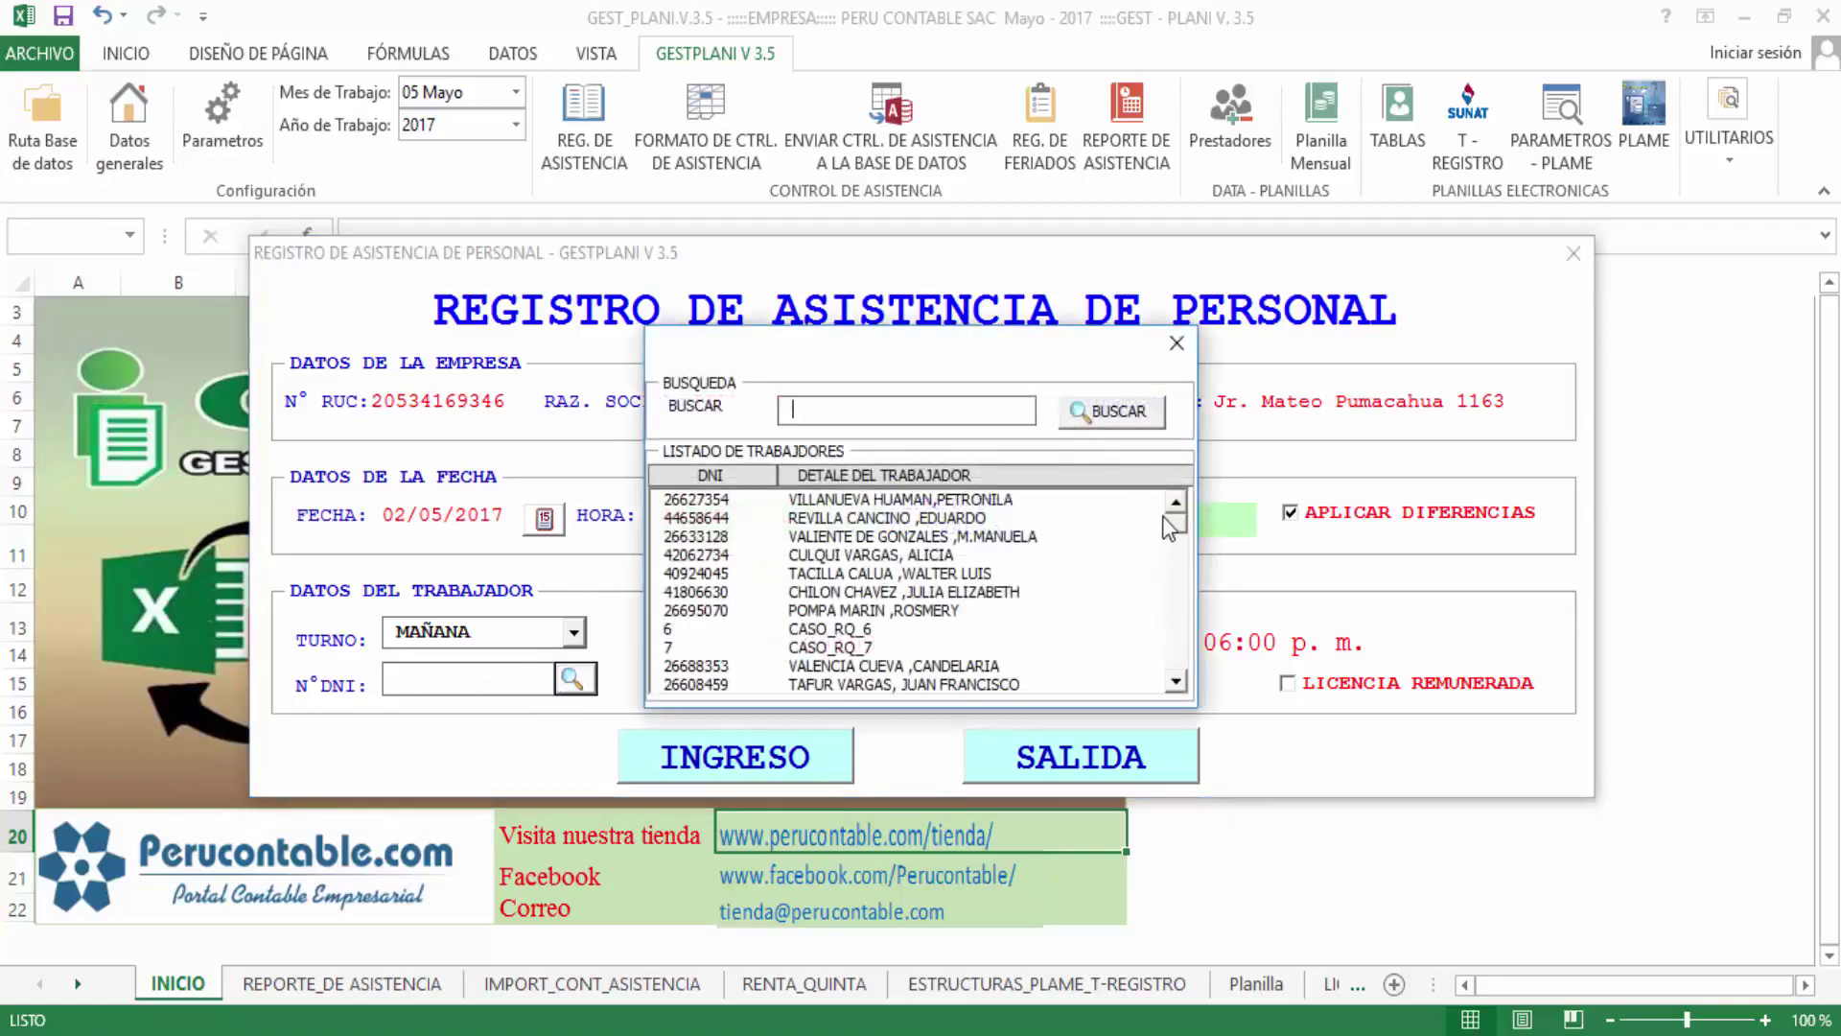
{"action": "left_click_drag", "start_coordinate": [1176, 524], "coordinate": [1176, 521]}
{"action": "left_click", "coordinate": [854, 408]}
{"action": "type", "text": "ana"}
{"action": "key", "text": "Tab"}
{"action": "key", "text": "Return"}
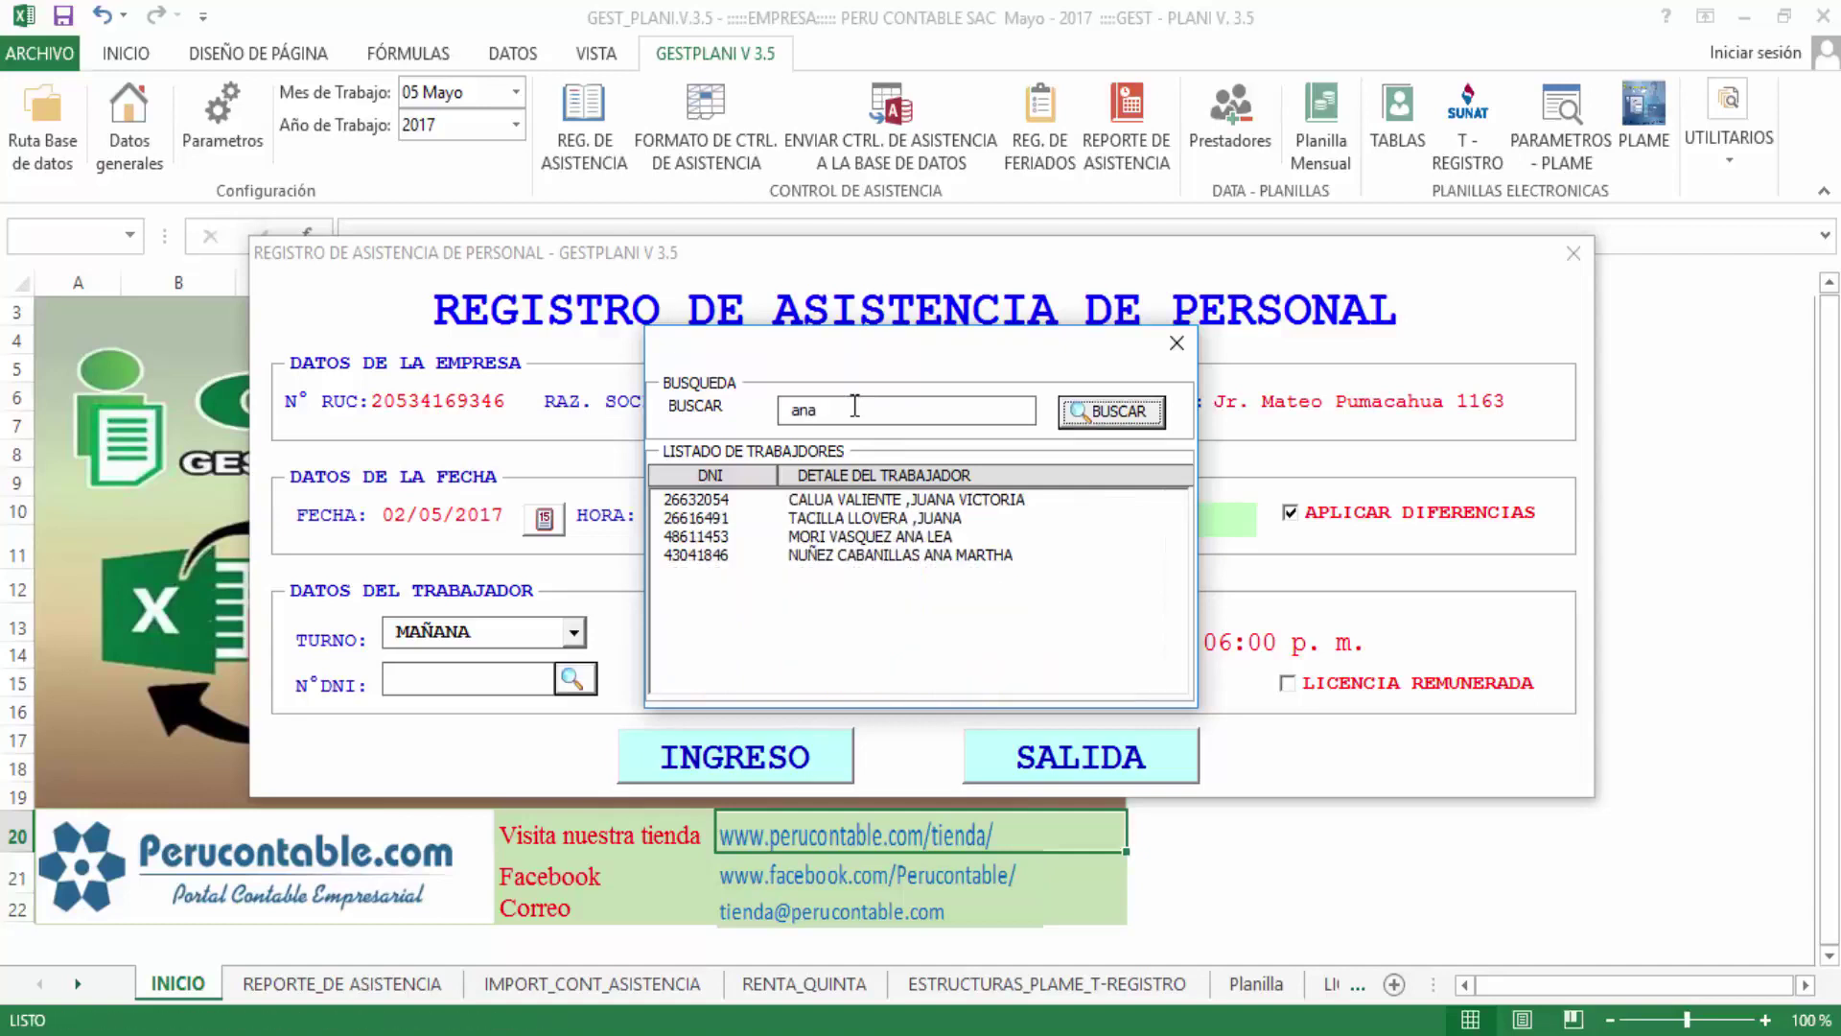
{"action": "double_click", "coordinate": [863, 537]}
{"action": "left_click_drag", "start_coordinate": [532, 686], "coordinate": [377, 687]}
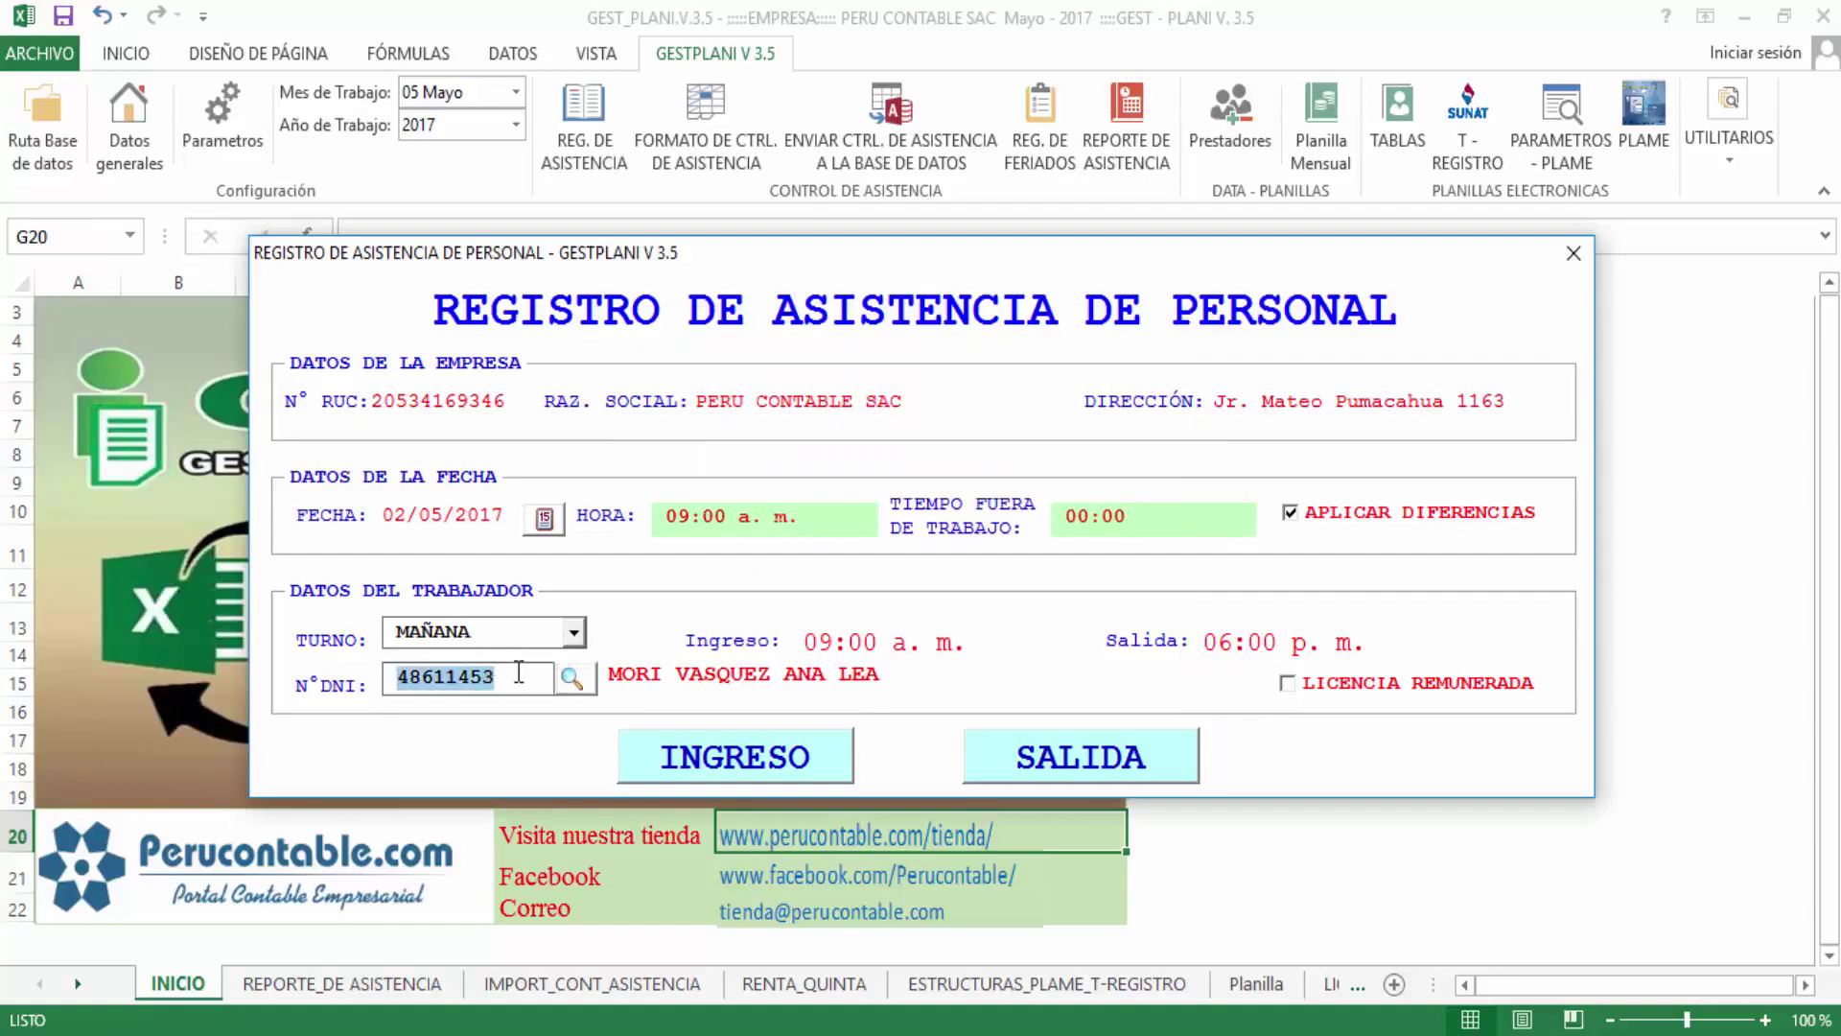
{"action": "left_click_drag", "start_coordinate": [526, 678], "coordinate": [325, 680]}
Save the 02/05/2017 09:00 a. m. INGRESO record, then confirm it is already stored
{"action": "left_click", "coordinate": [792, 760]}
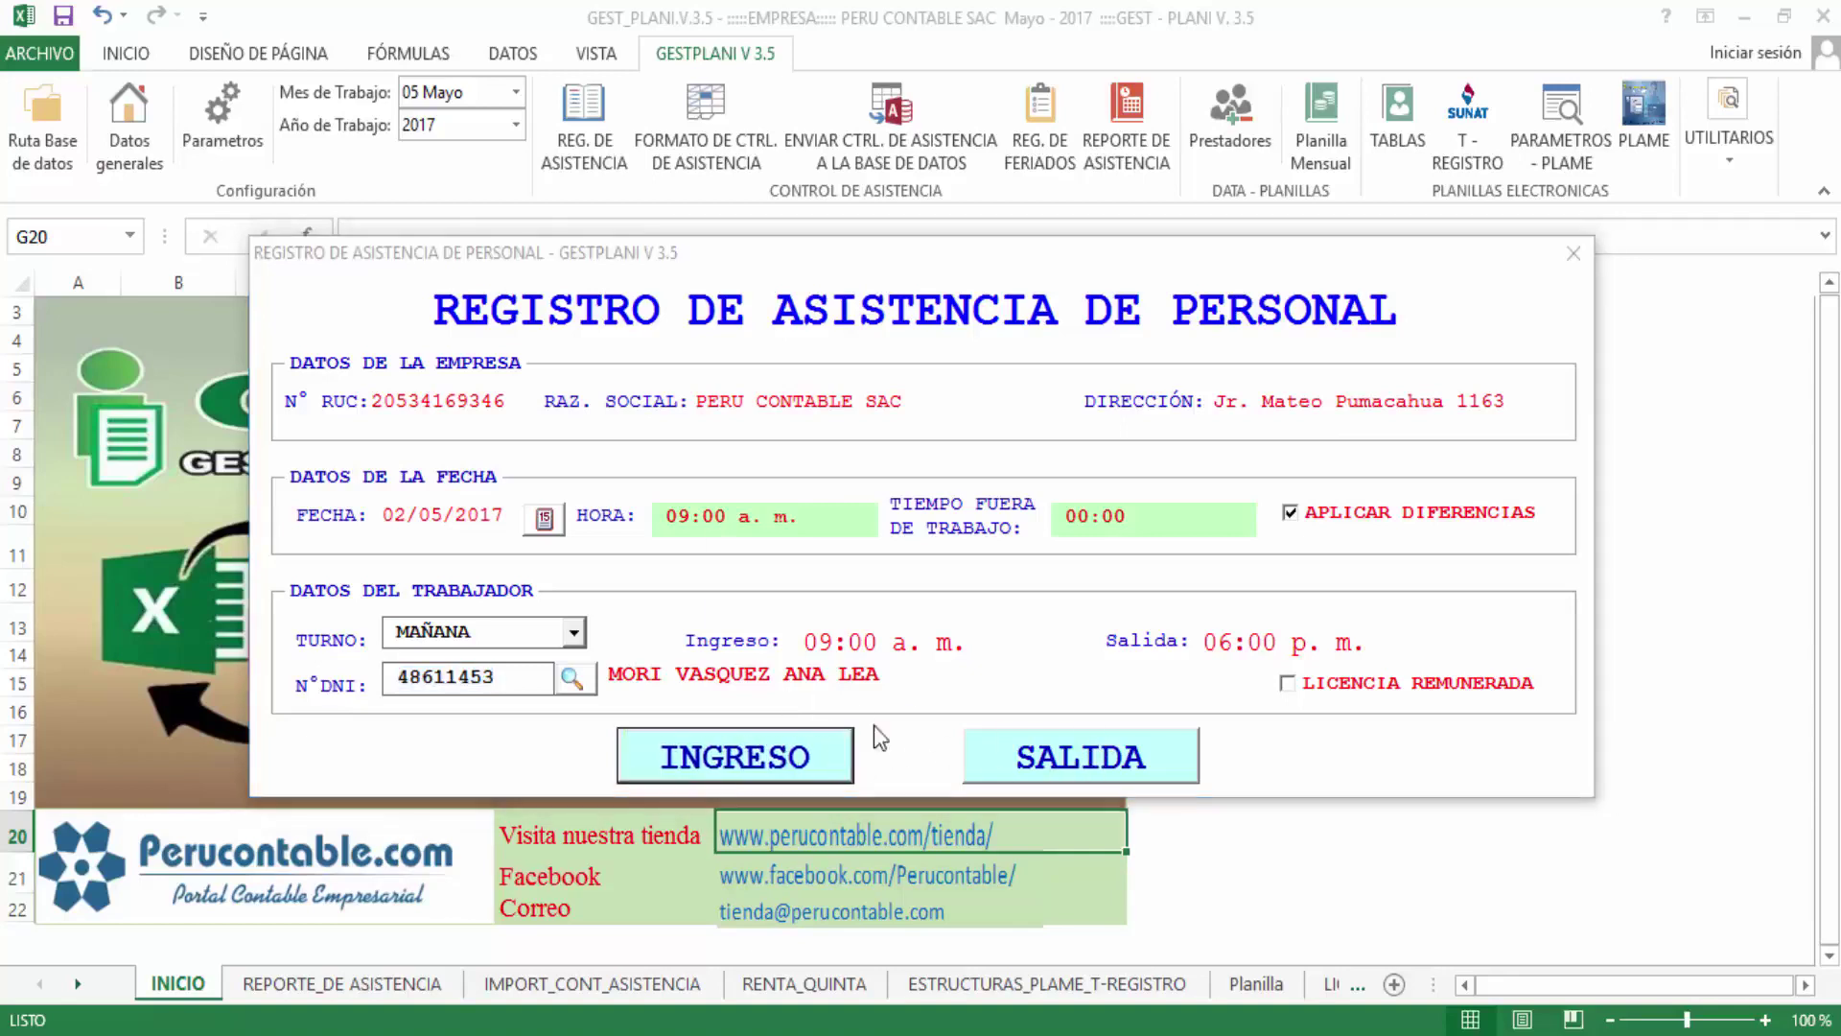
{"action": "left_click", "coordinate": [1069, 632]}
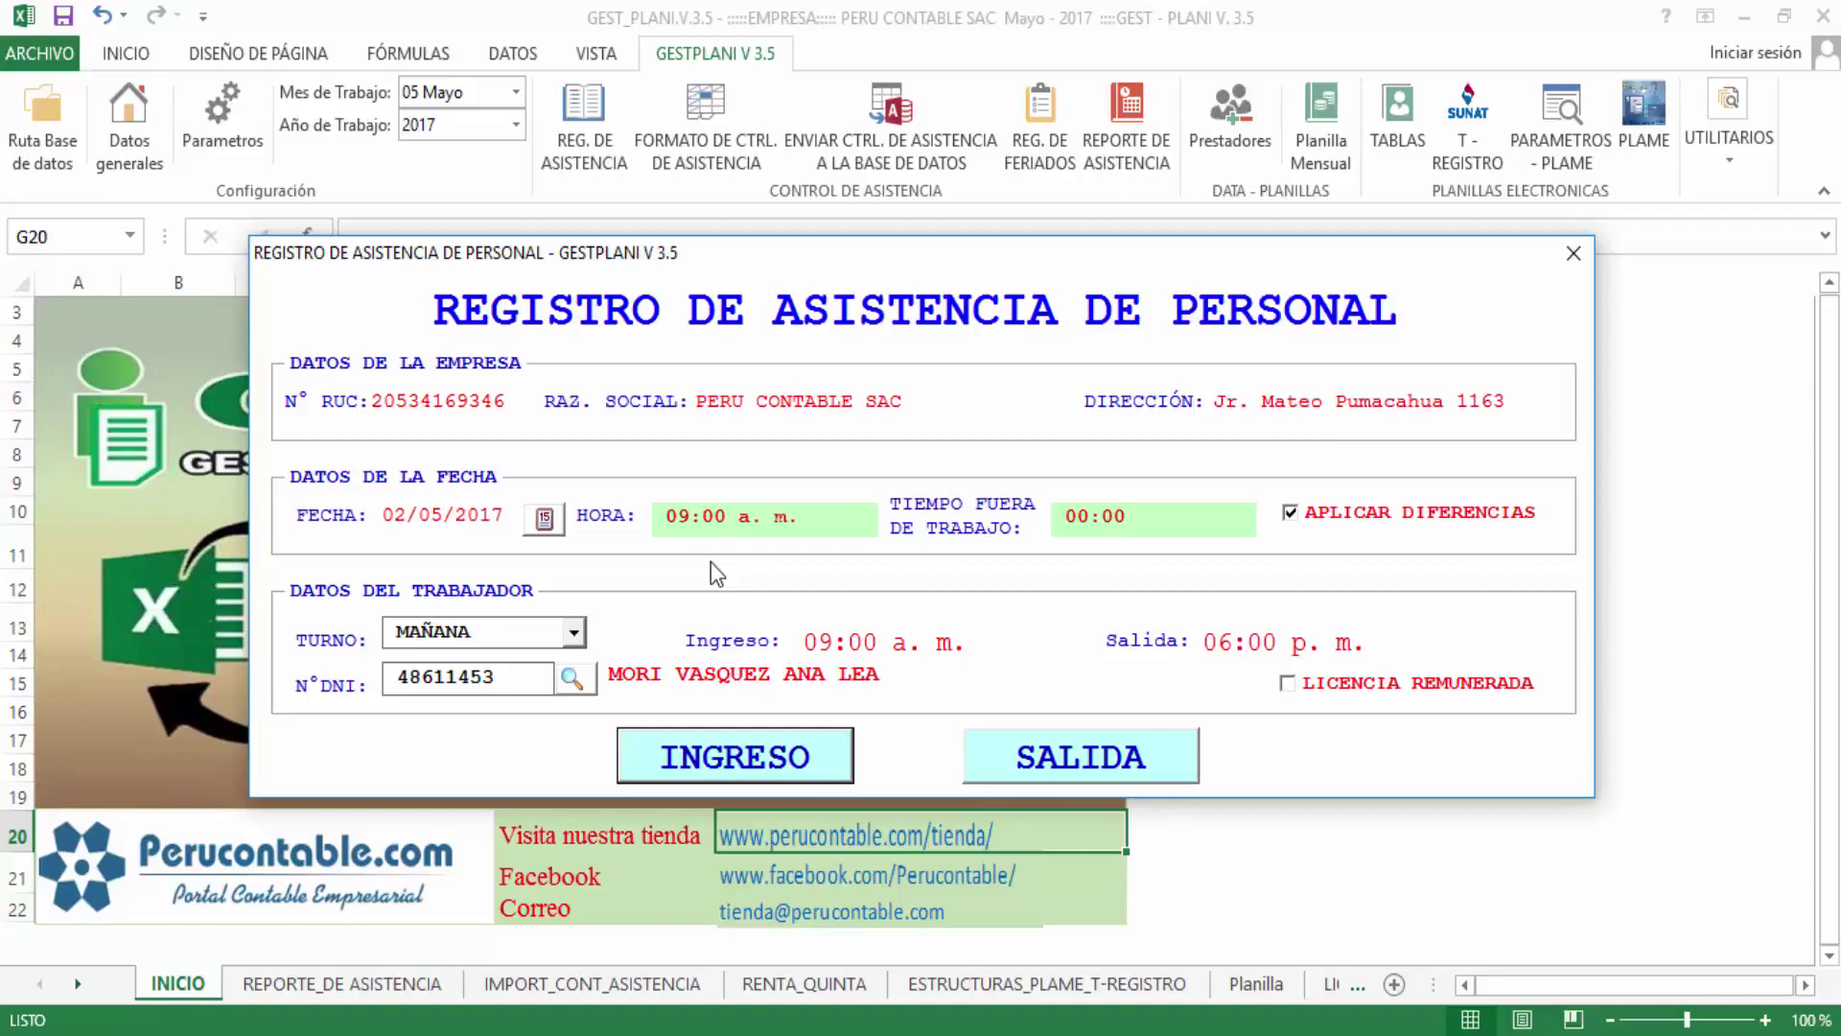
{"action": "left_click", "coordinate": [795, 766]}
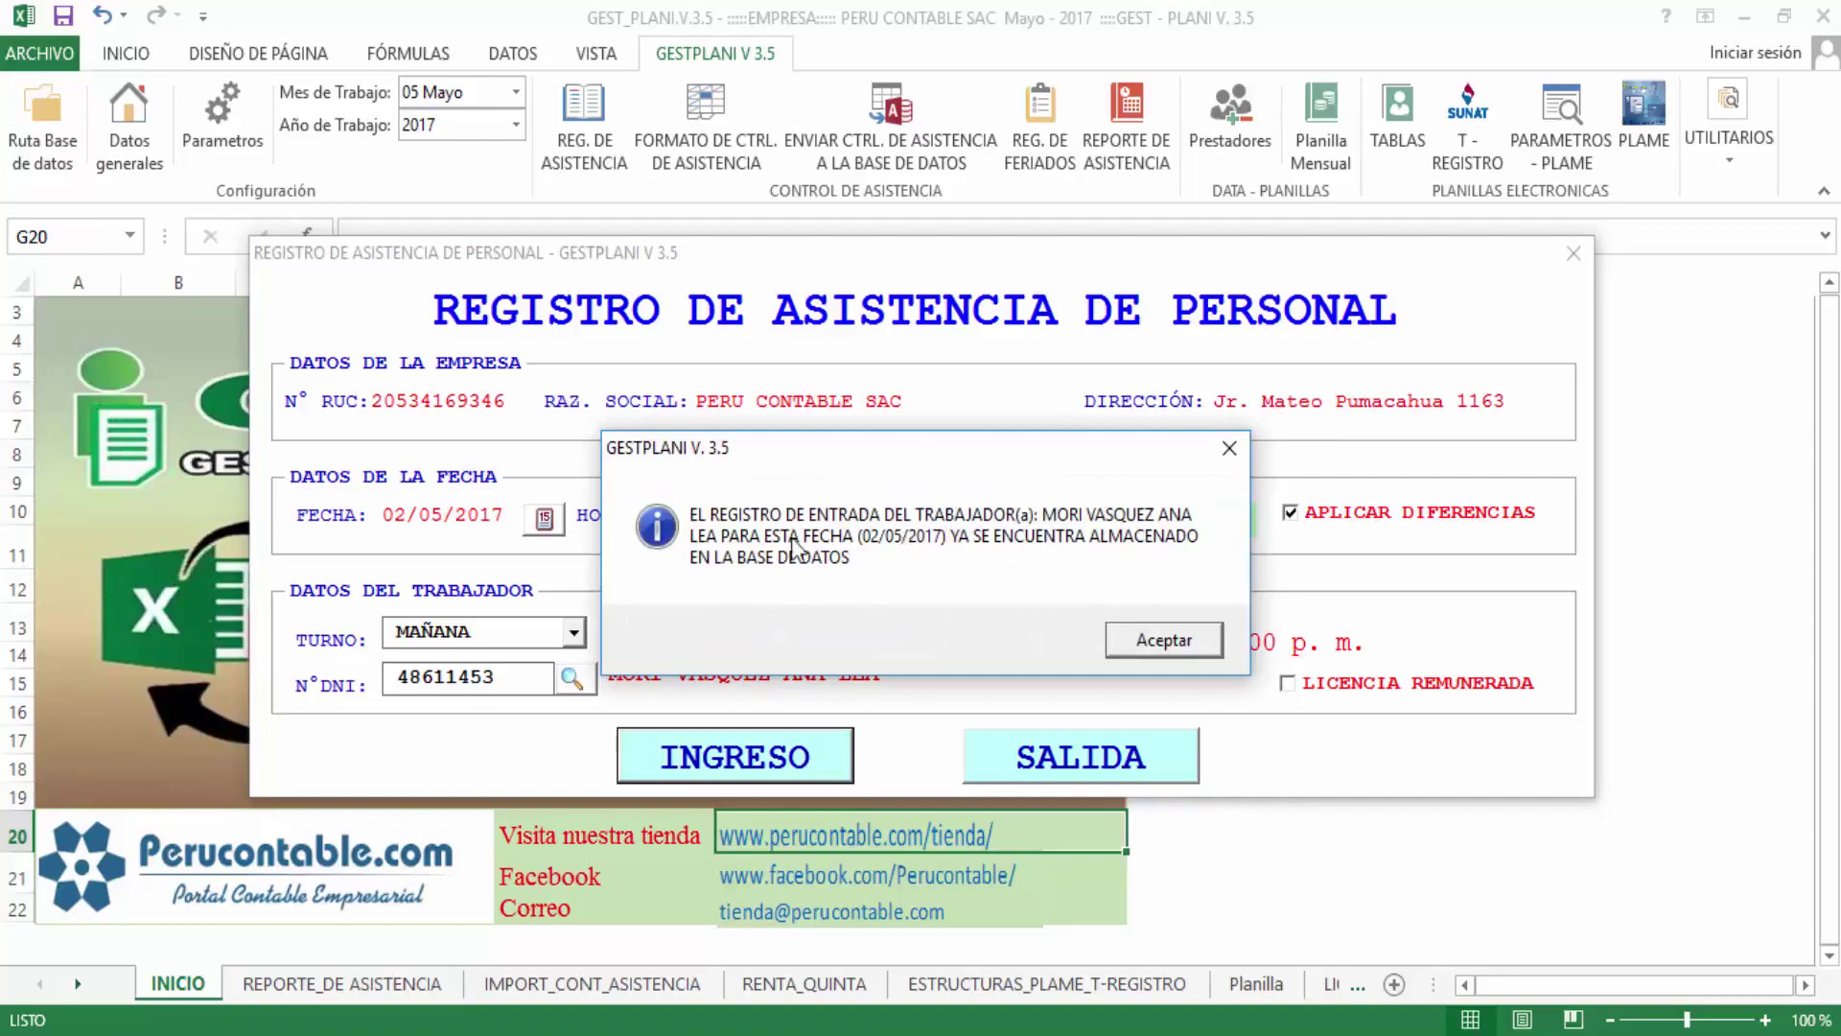
{"action": "left_click", "coordinate": [1160, 647]}
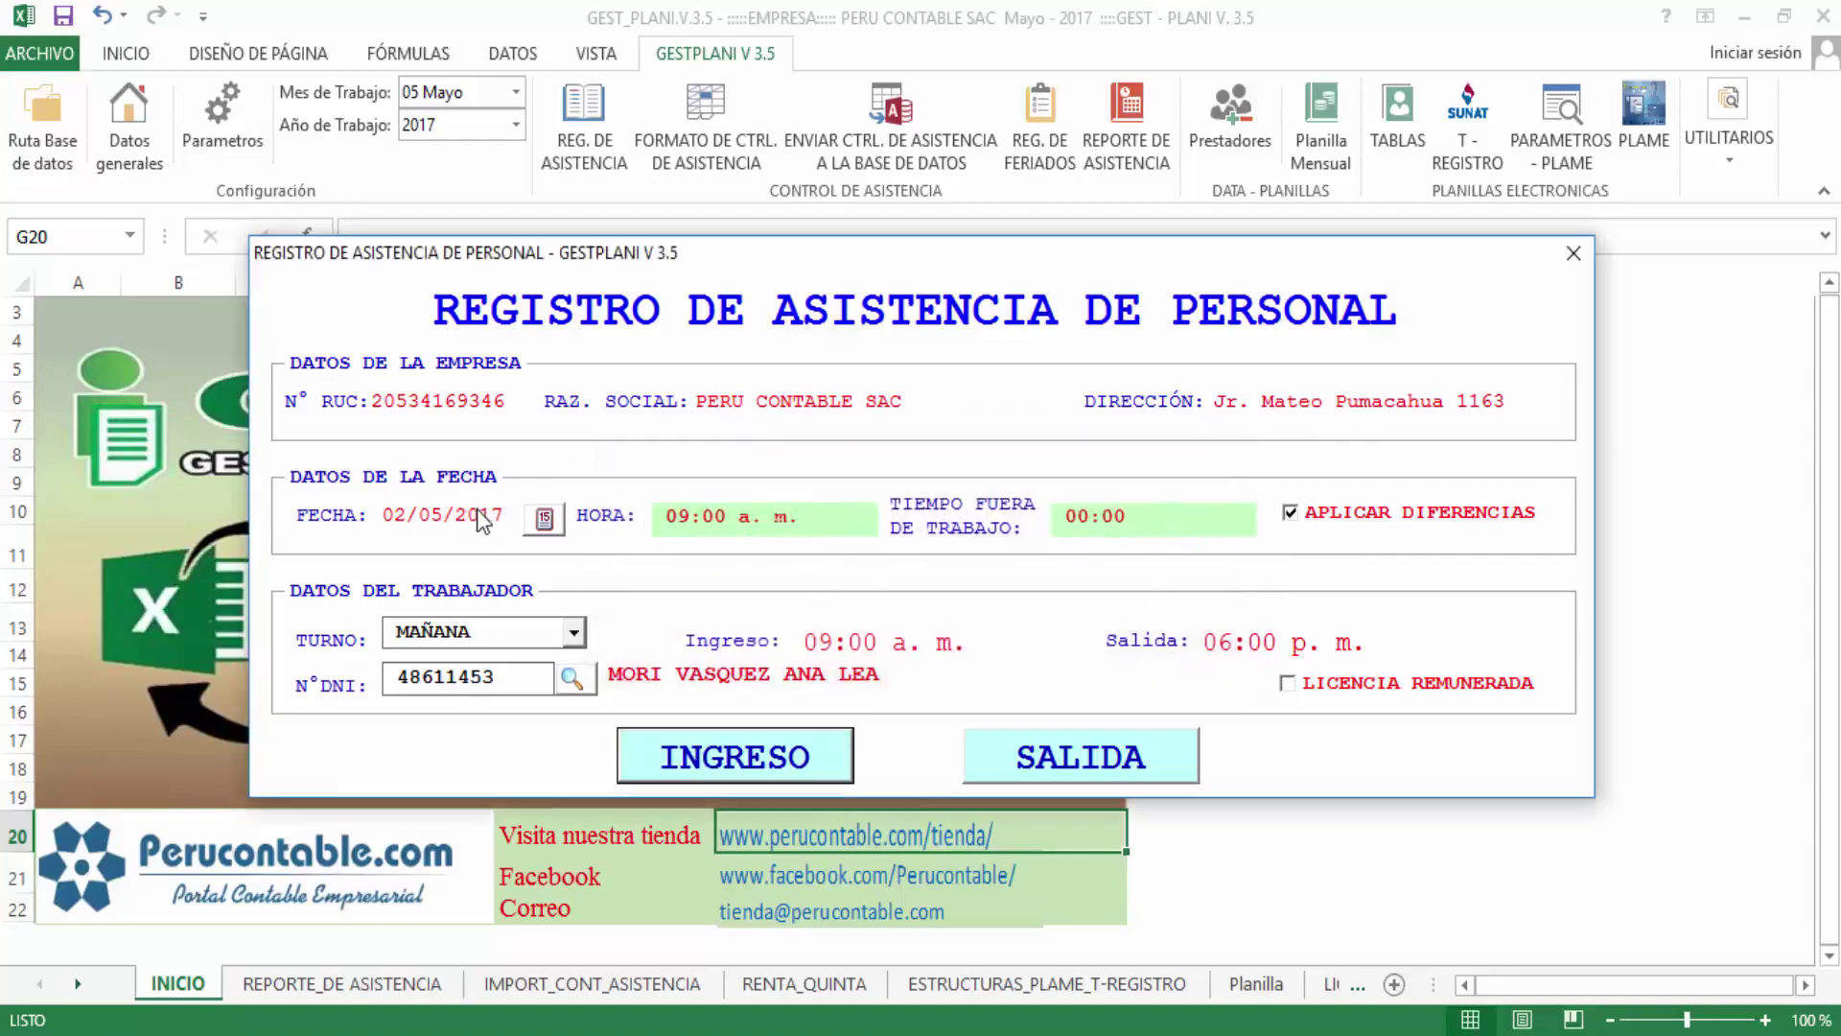
Change the time to 06:00 p. m. and save it as the worker's SALIDA record
{"action": "left_click", "coordinate": [694, 516]}
{"action": "type", "text": "10"}
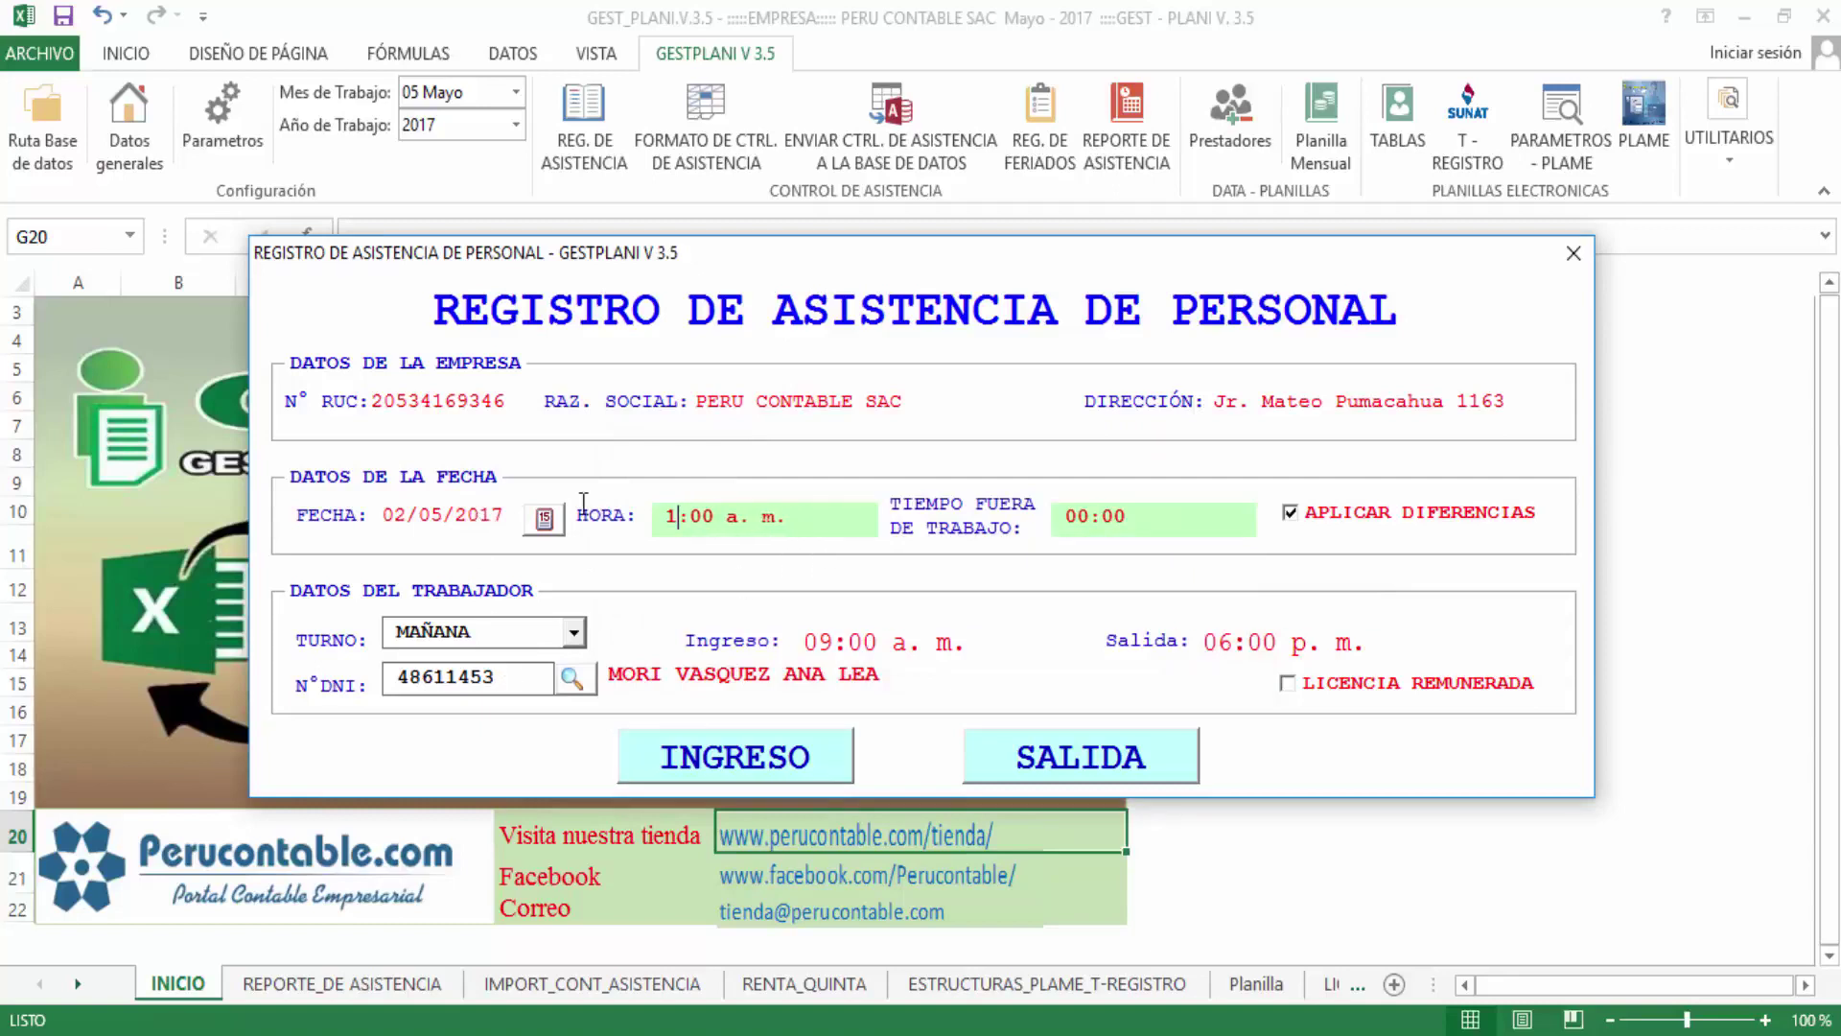
{"action": "key", "text": "BackSpace"}
{"action": "key", "text": "BackSpace"}
{"action": "type", "text": "06"}
{"action": "key", "text": "Delete"}
{"action": "type", "text": "6"}
{"action": "key", "text": "BackSpace"}
{"action": "type", "text": "p"}
{"action": "double_click", "coordinate": [499, 679]}
{"action": "left_click", "coordinate": [1103, 760]}
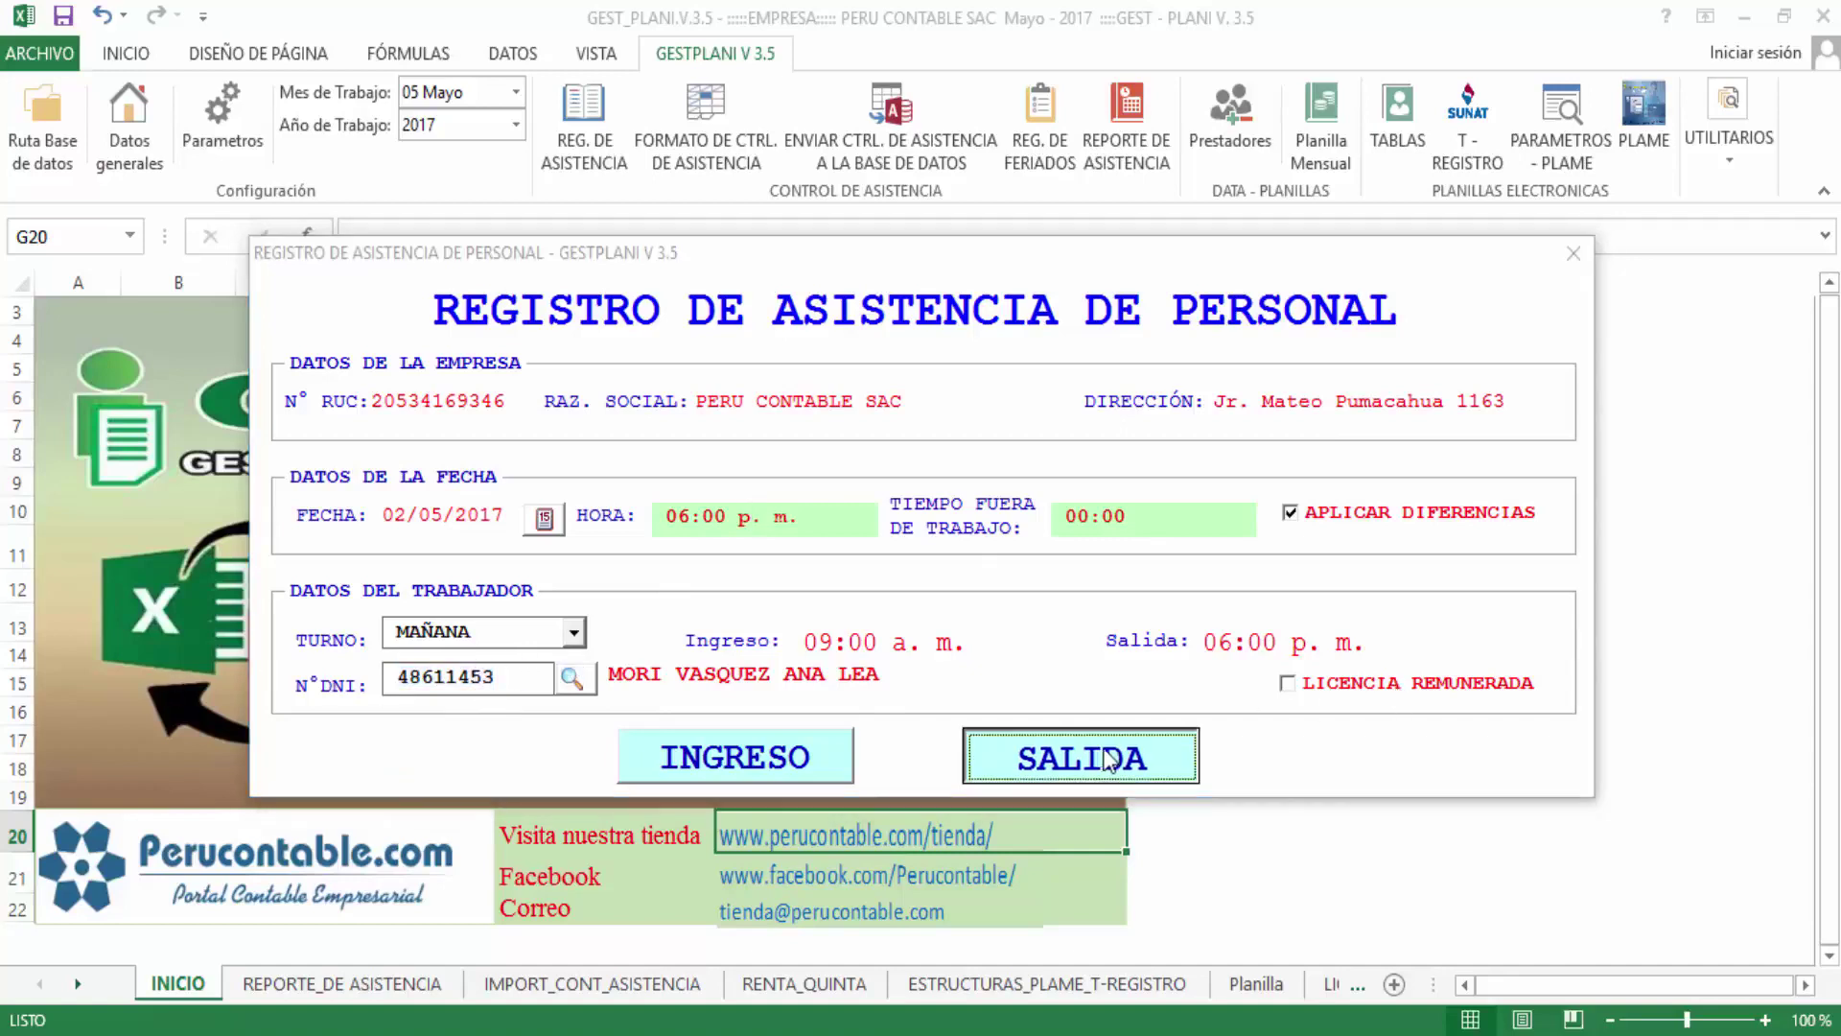
{"action": "left_click", "coordinate": [1055, 633]}
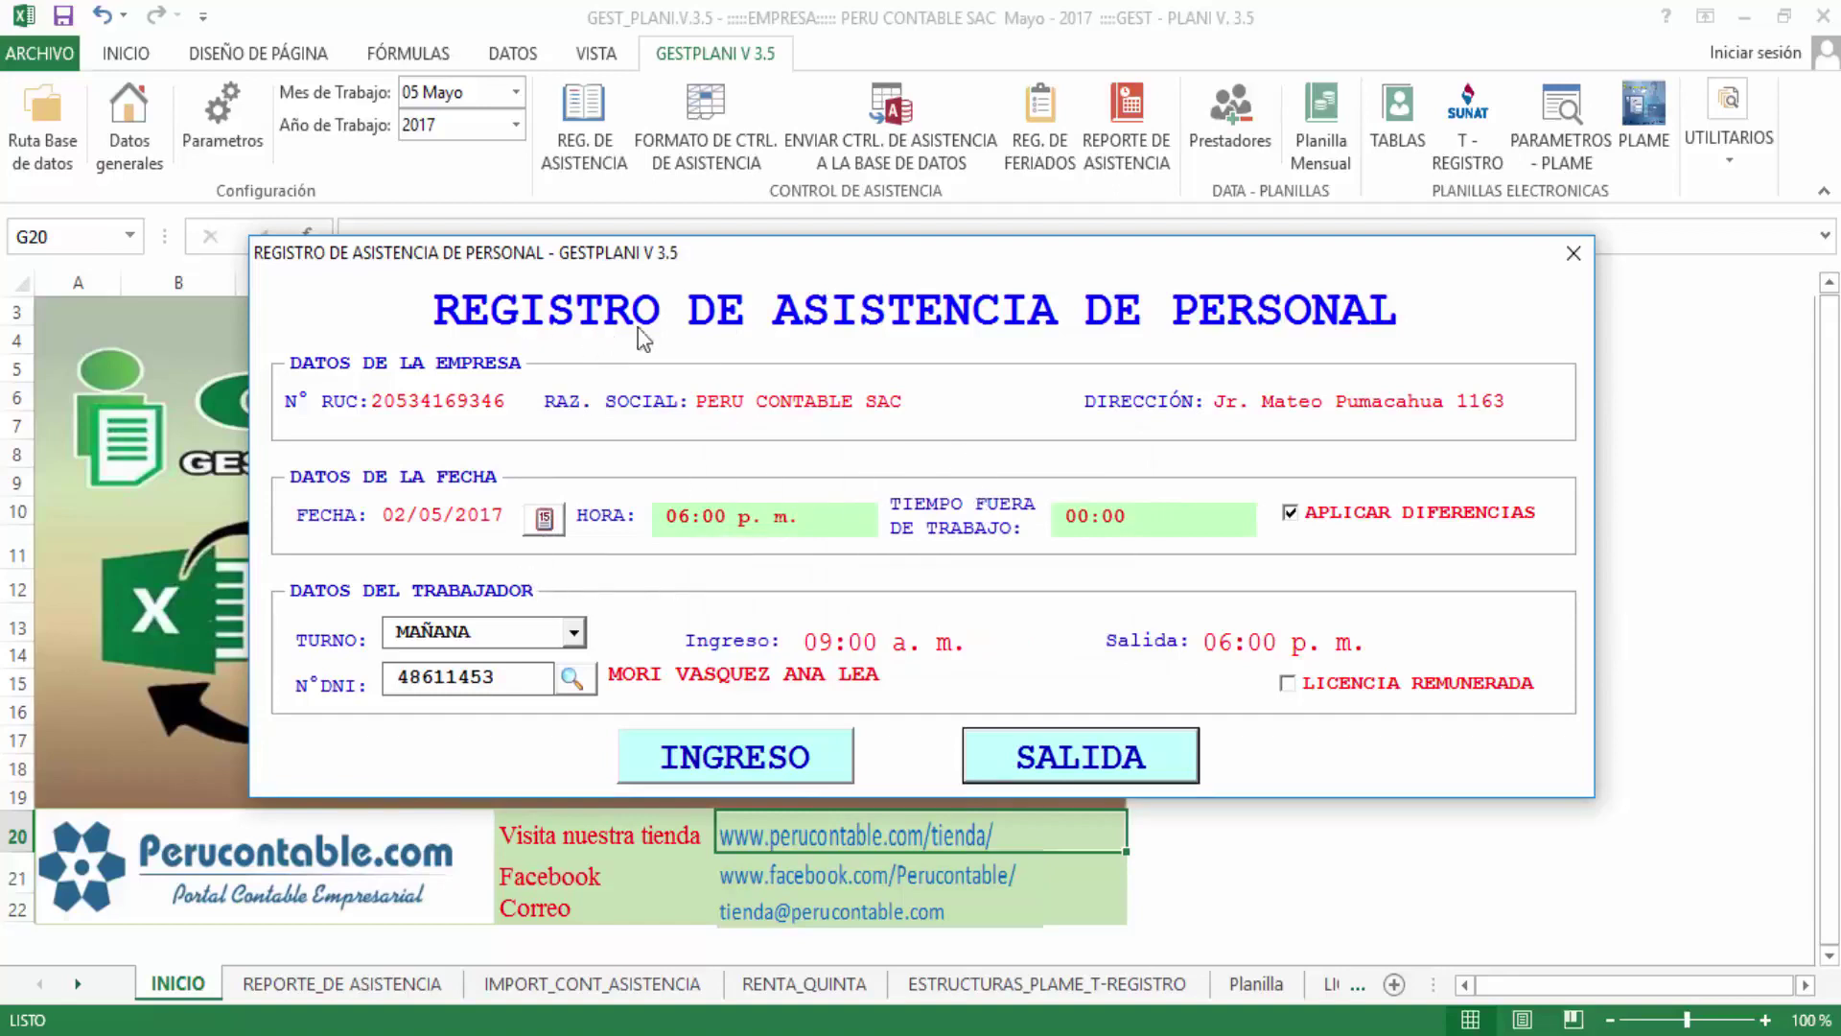
Close the form and set the report generator's LIMITE TIEMPO to POR MES
{"action": "left_click", "coordinate": [1573, 255]}
{"action": "left_click", "coordinate": [1132, 135]}
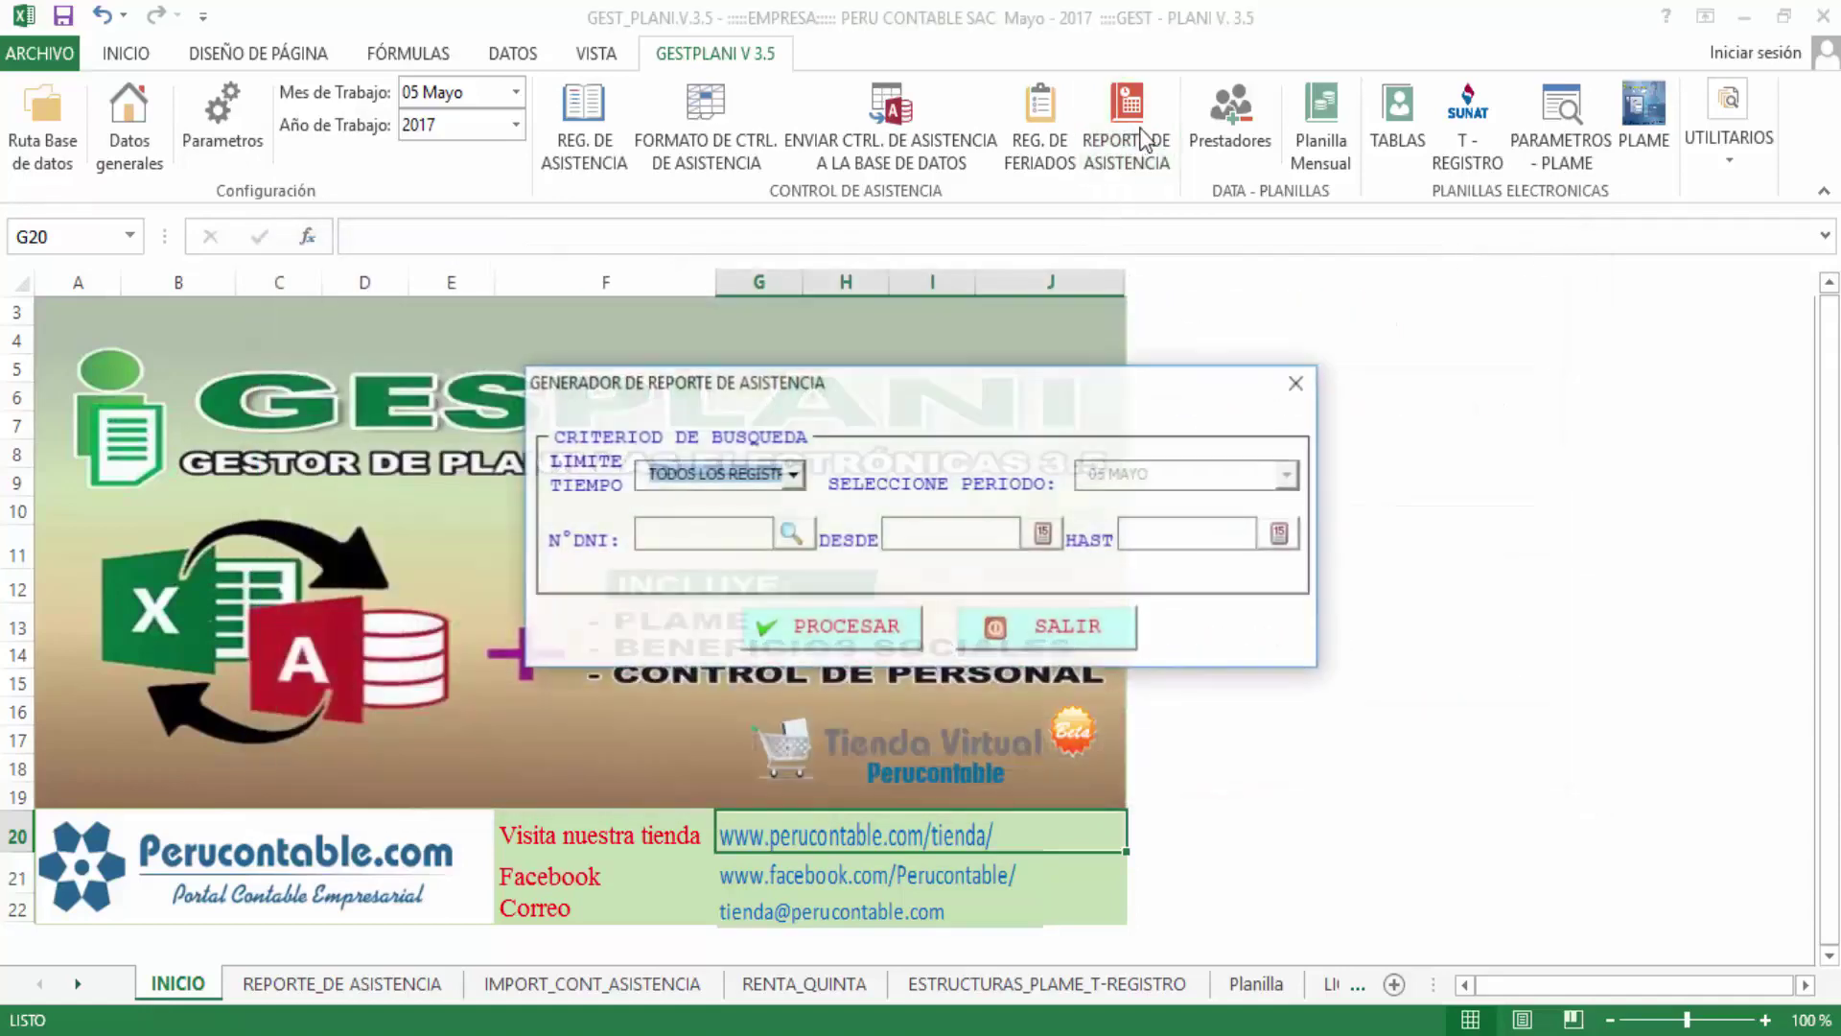
{"action": "left_click", "coordinate": [792, 474]}
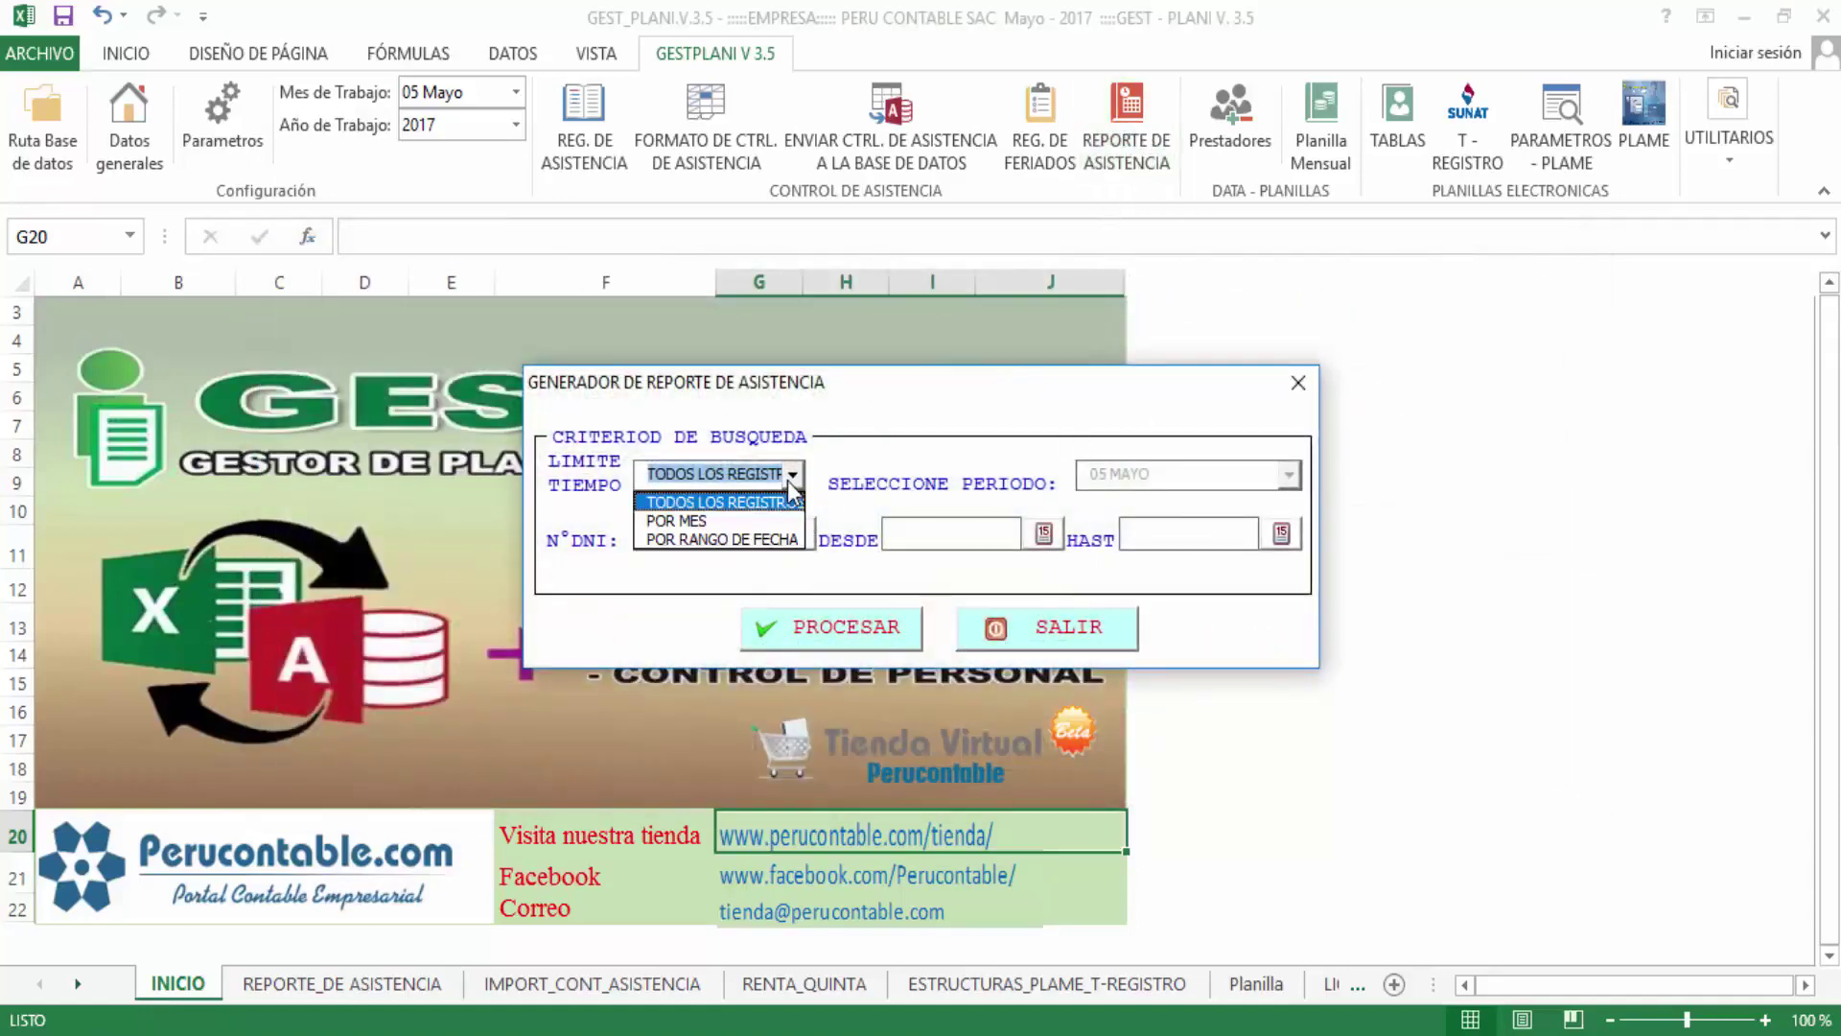
{"action": "left_click", "coordinate": [763, 519]}
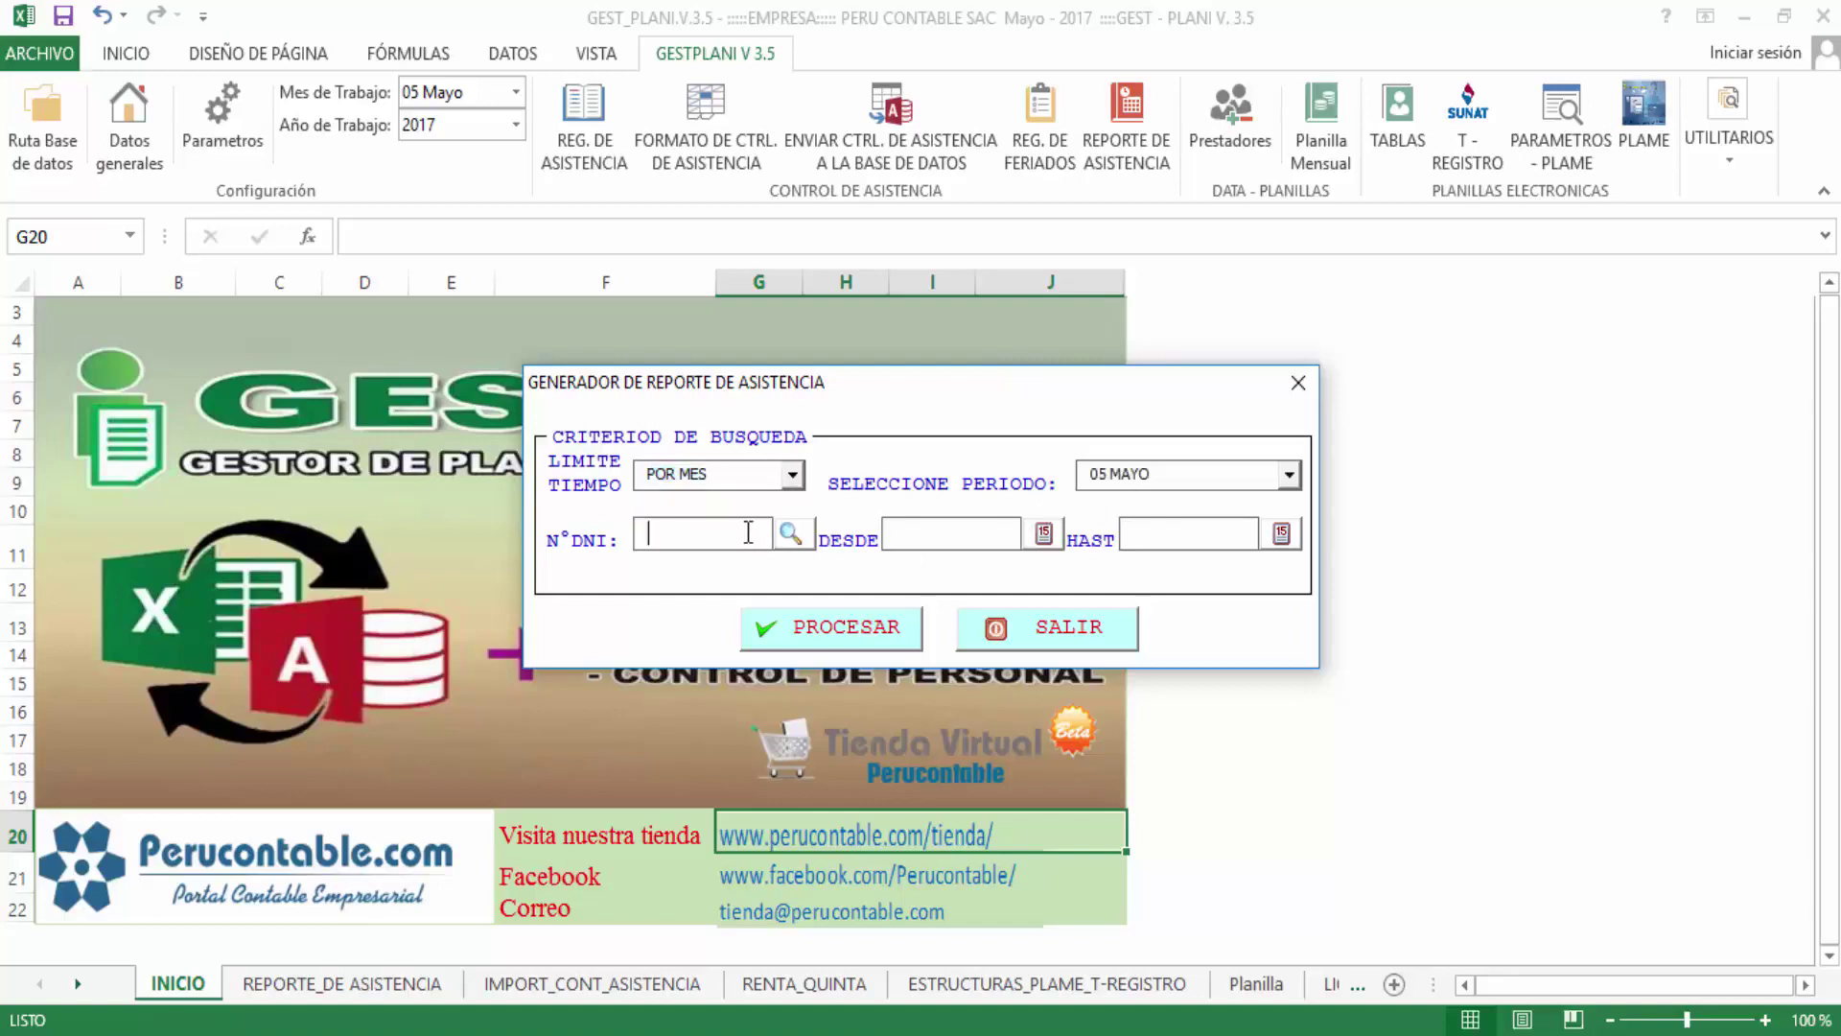
Choose the searched worker and process the May 2017 attendance report
{"action": "left_click", "coordinate": [790, 533]}
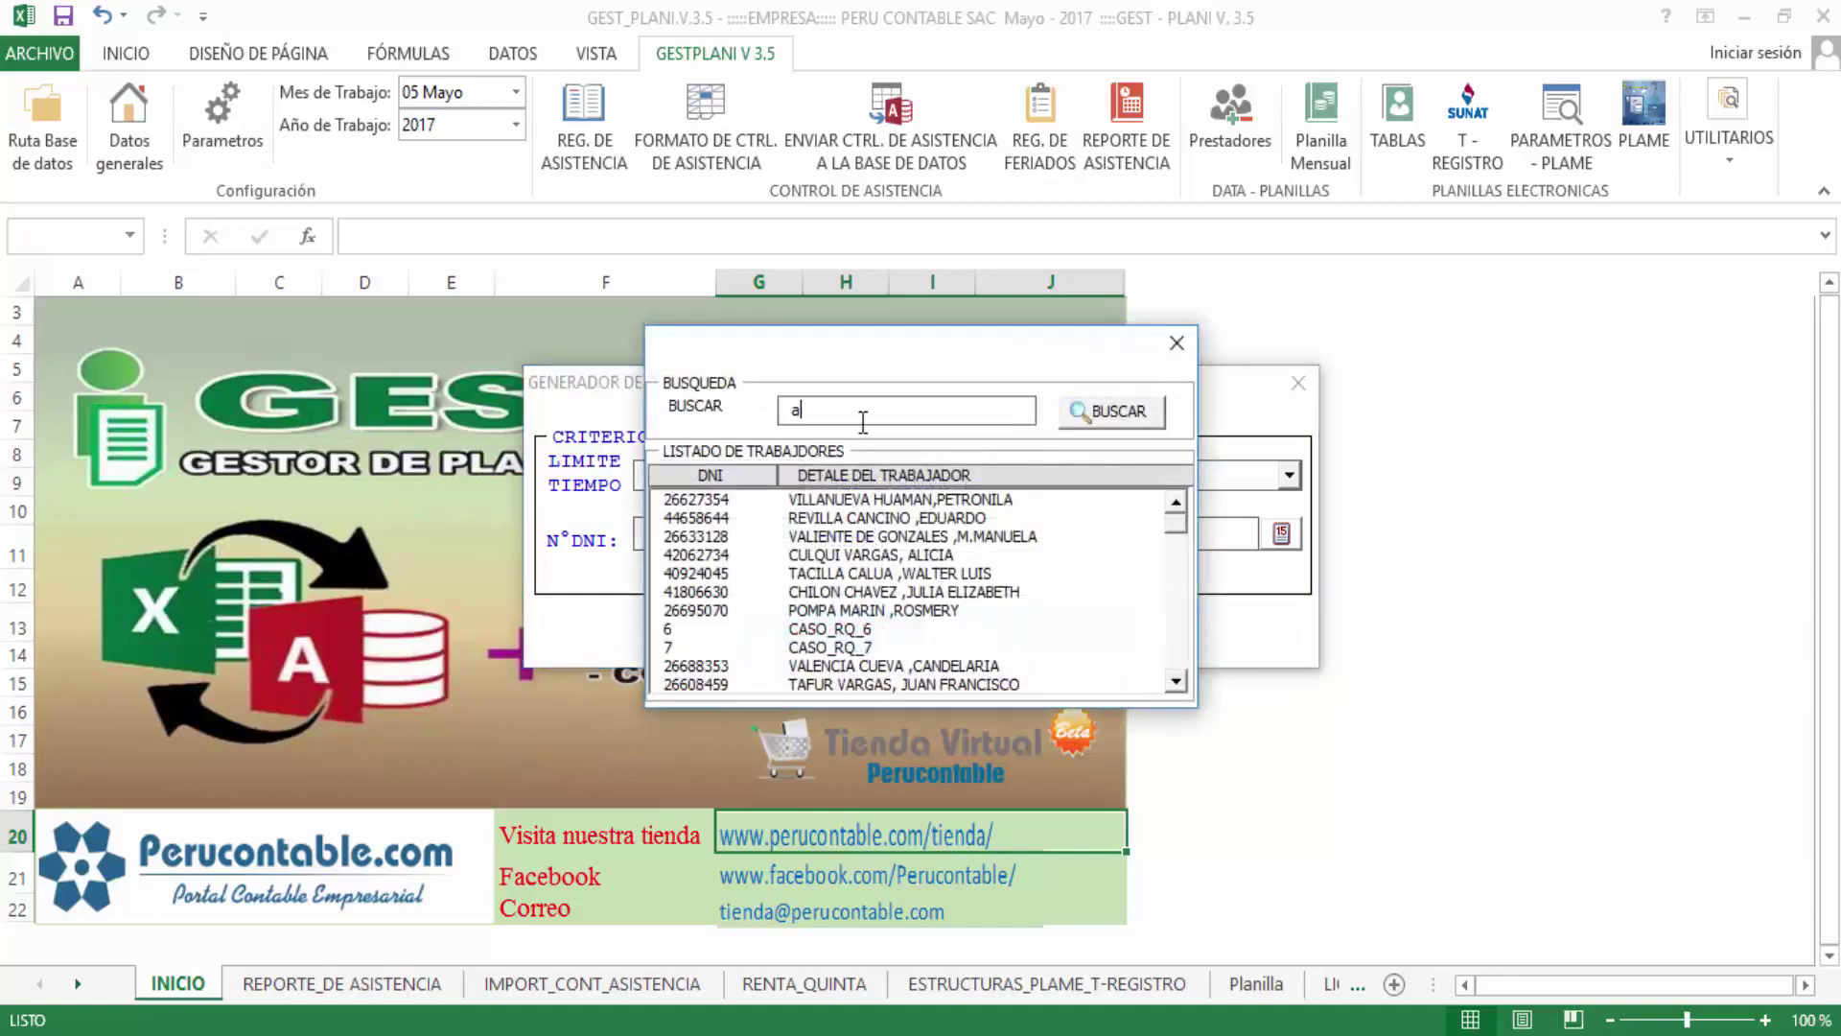
{"action": "key", "text": "BackSpace"}
{"action": "key", "text": "BackSpace"}
{"action": "type", "text": "a"}
{"action": "key", "text": "Return"}
{"action": "left_click", "coordinate": [804, 537]}
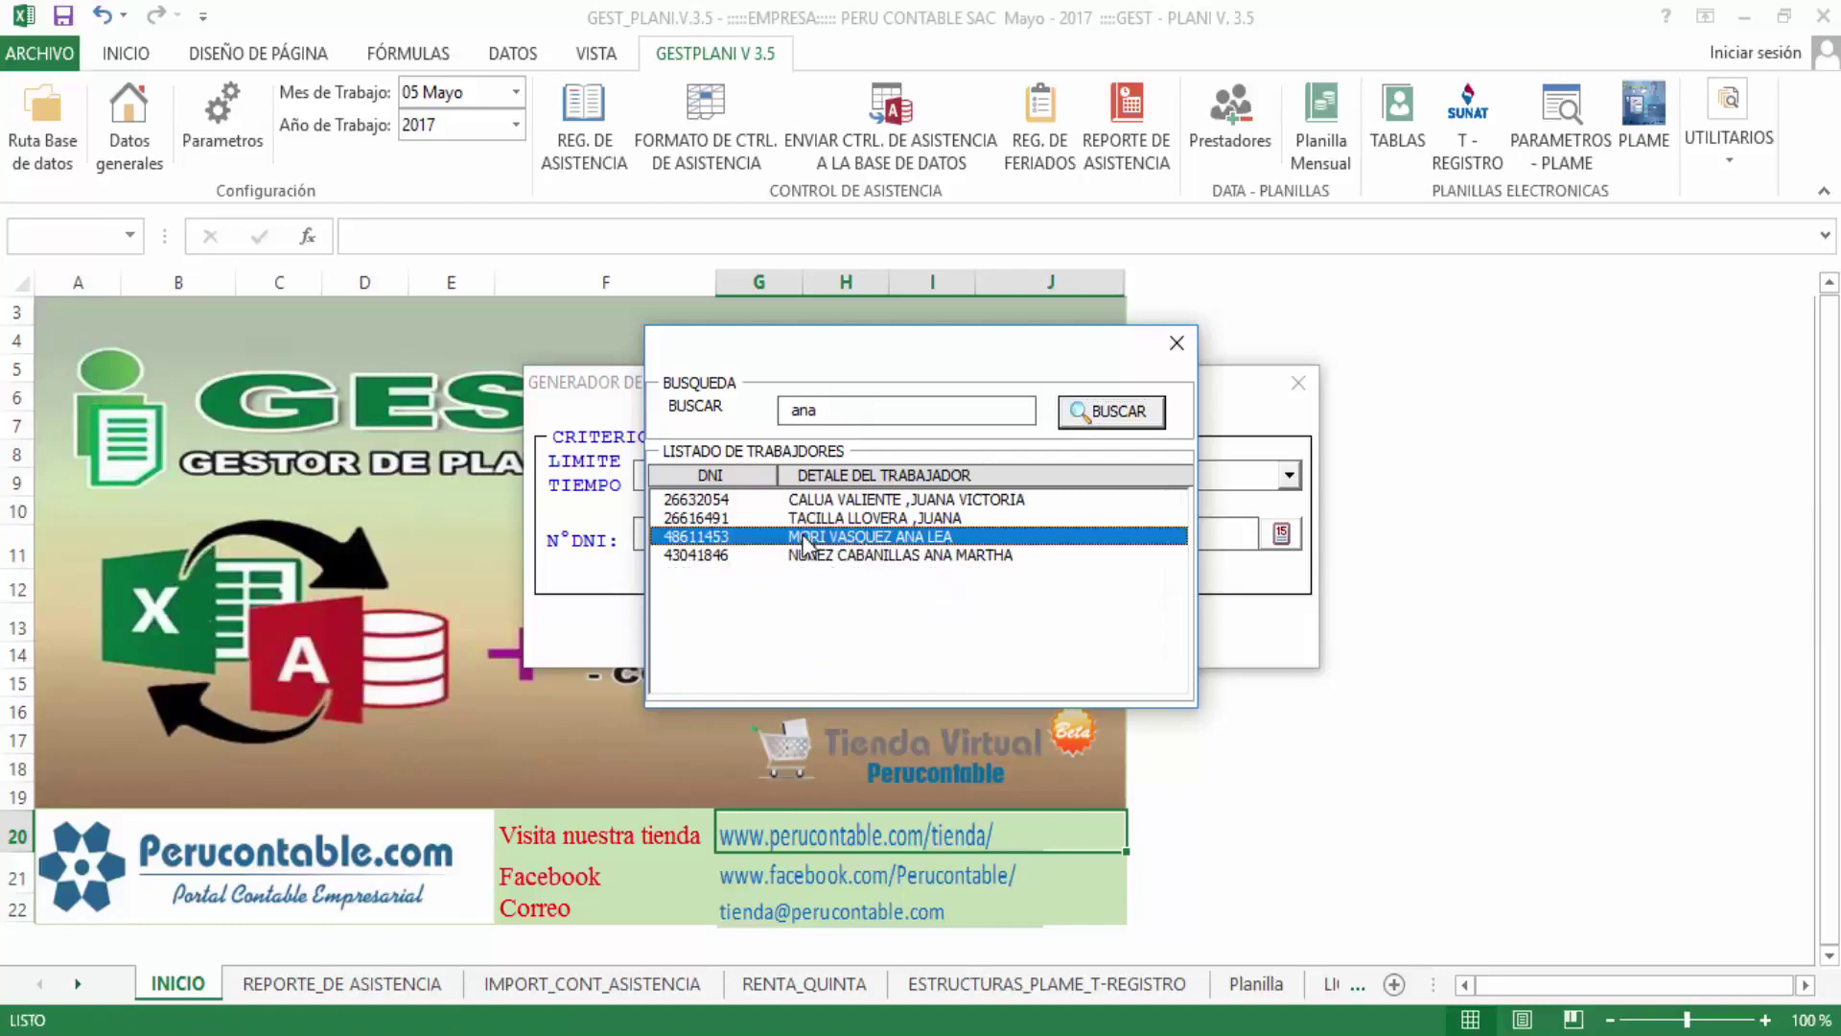
{"action": "double_click", "coordinate": [803, 539]}
{"action": "left_click", "coordinate": [843, 643]}
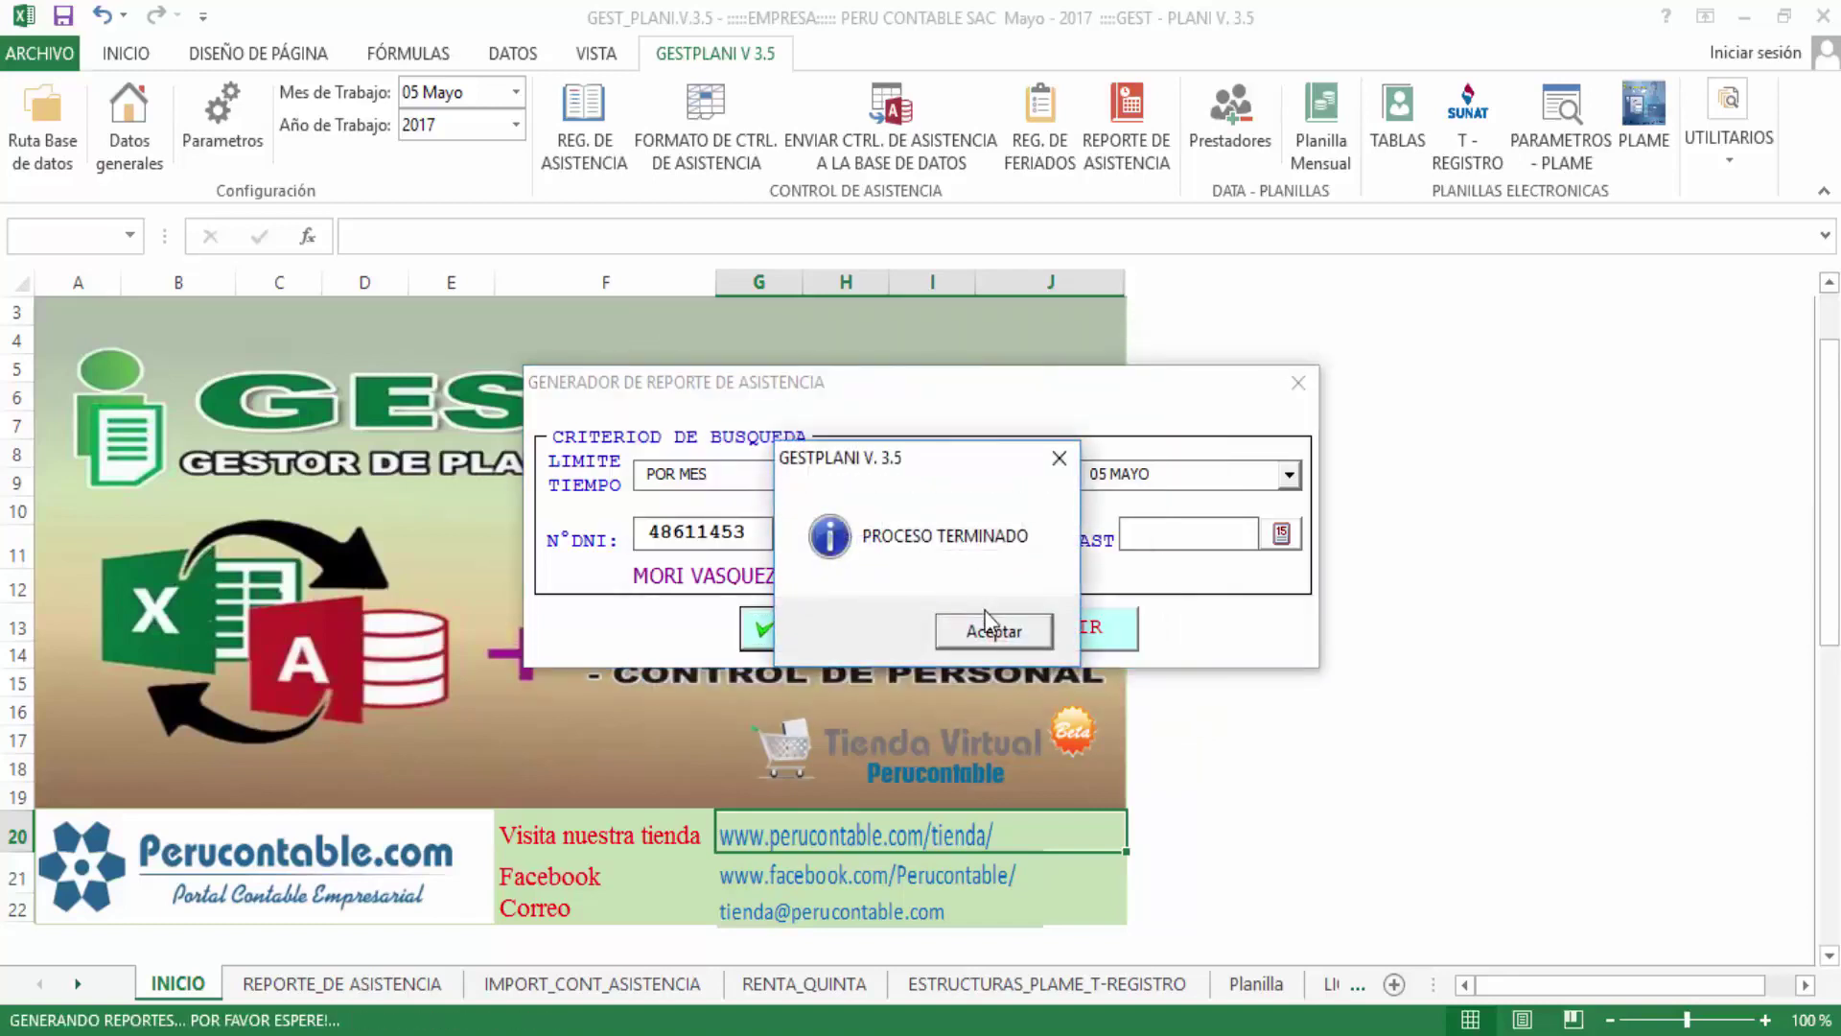
{"action": "left_click", "coordinate": [997, 631]}
{"action": "left_click", "coordinate": [1016, 628]}
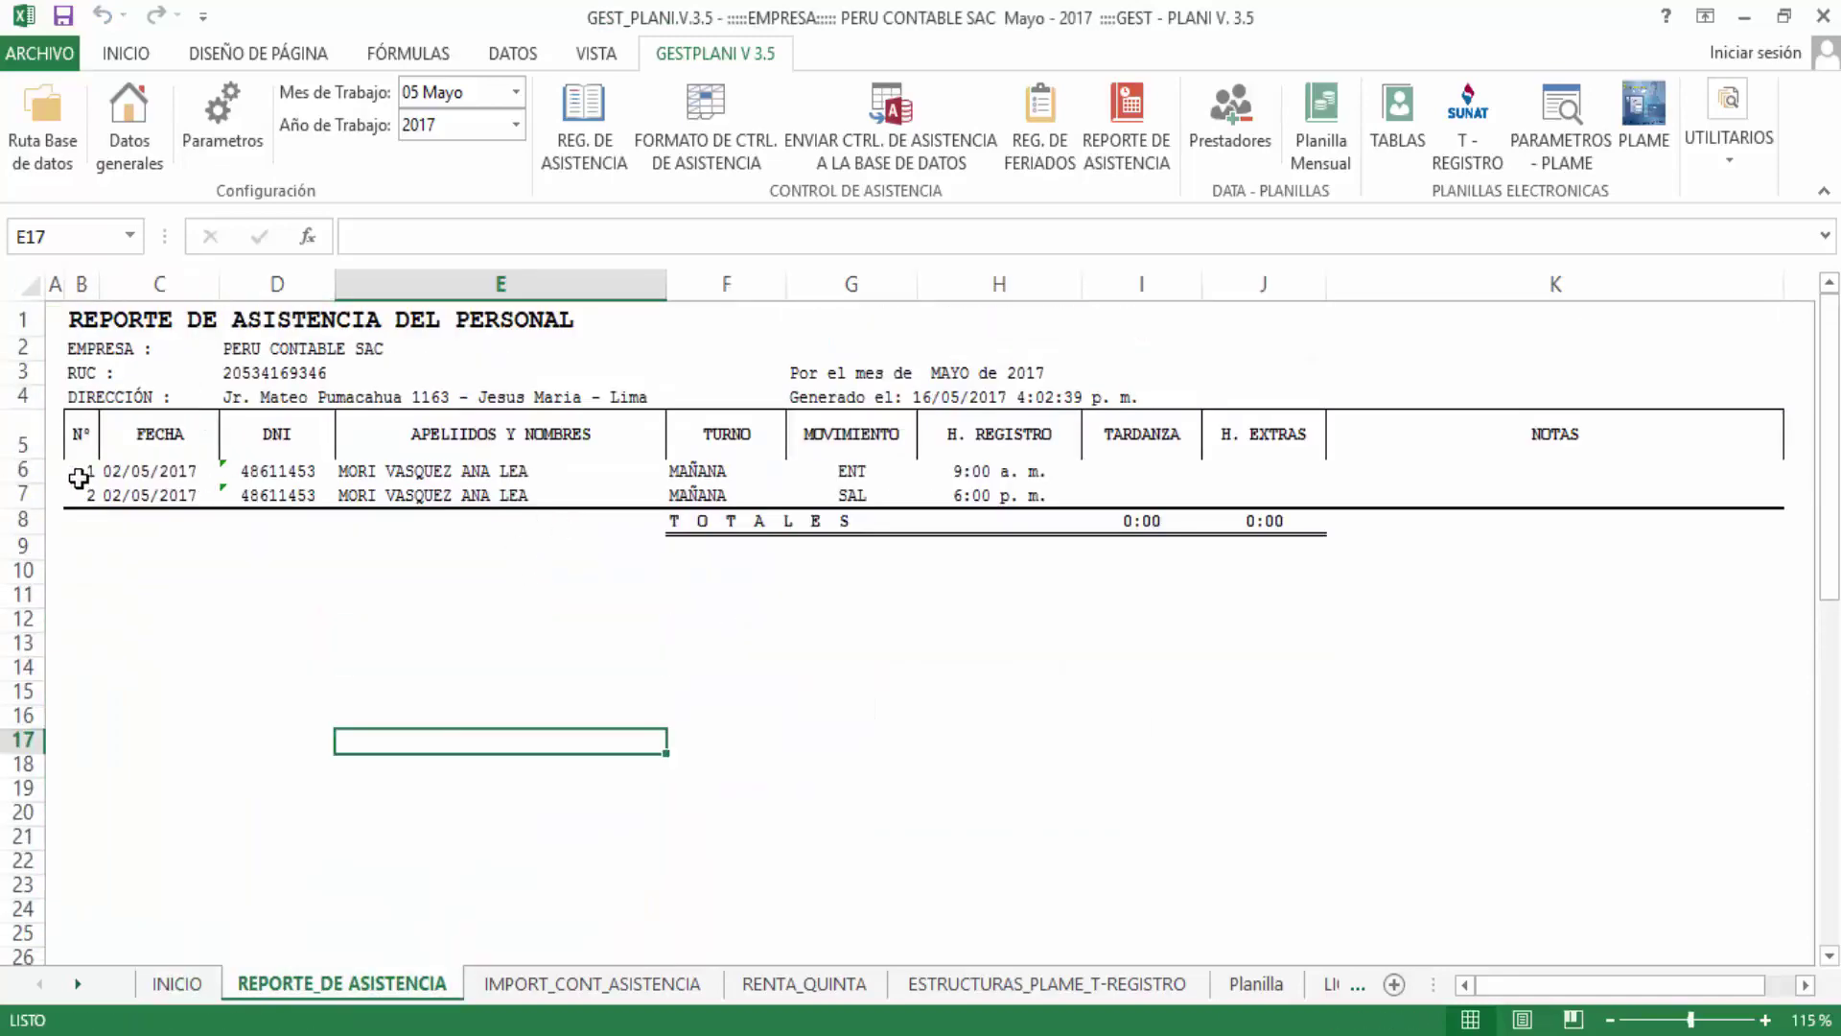
Review the ENT 9:00 a. m. and SAL 6:00 p. m. report rows, then open REG. DE ASISTENCIA
{"action": "left_click_drag", "start_coordinate": [88, 475], "coordinate": [192, 493]}
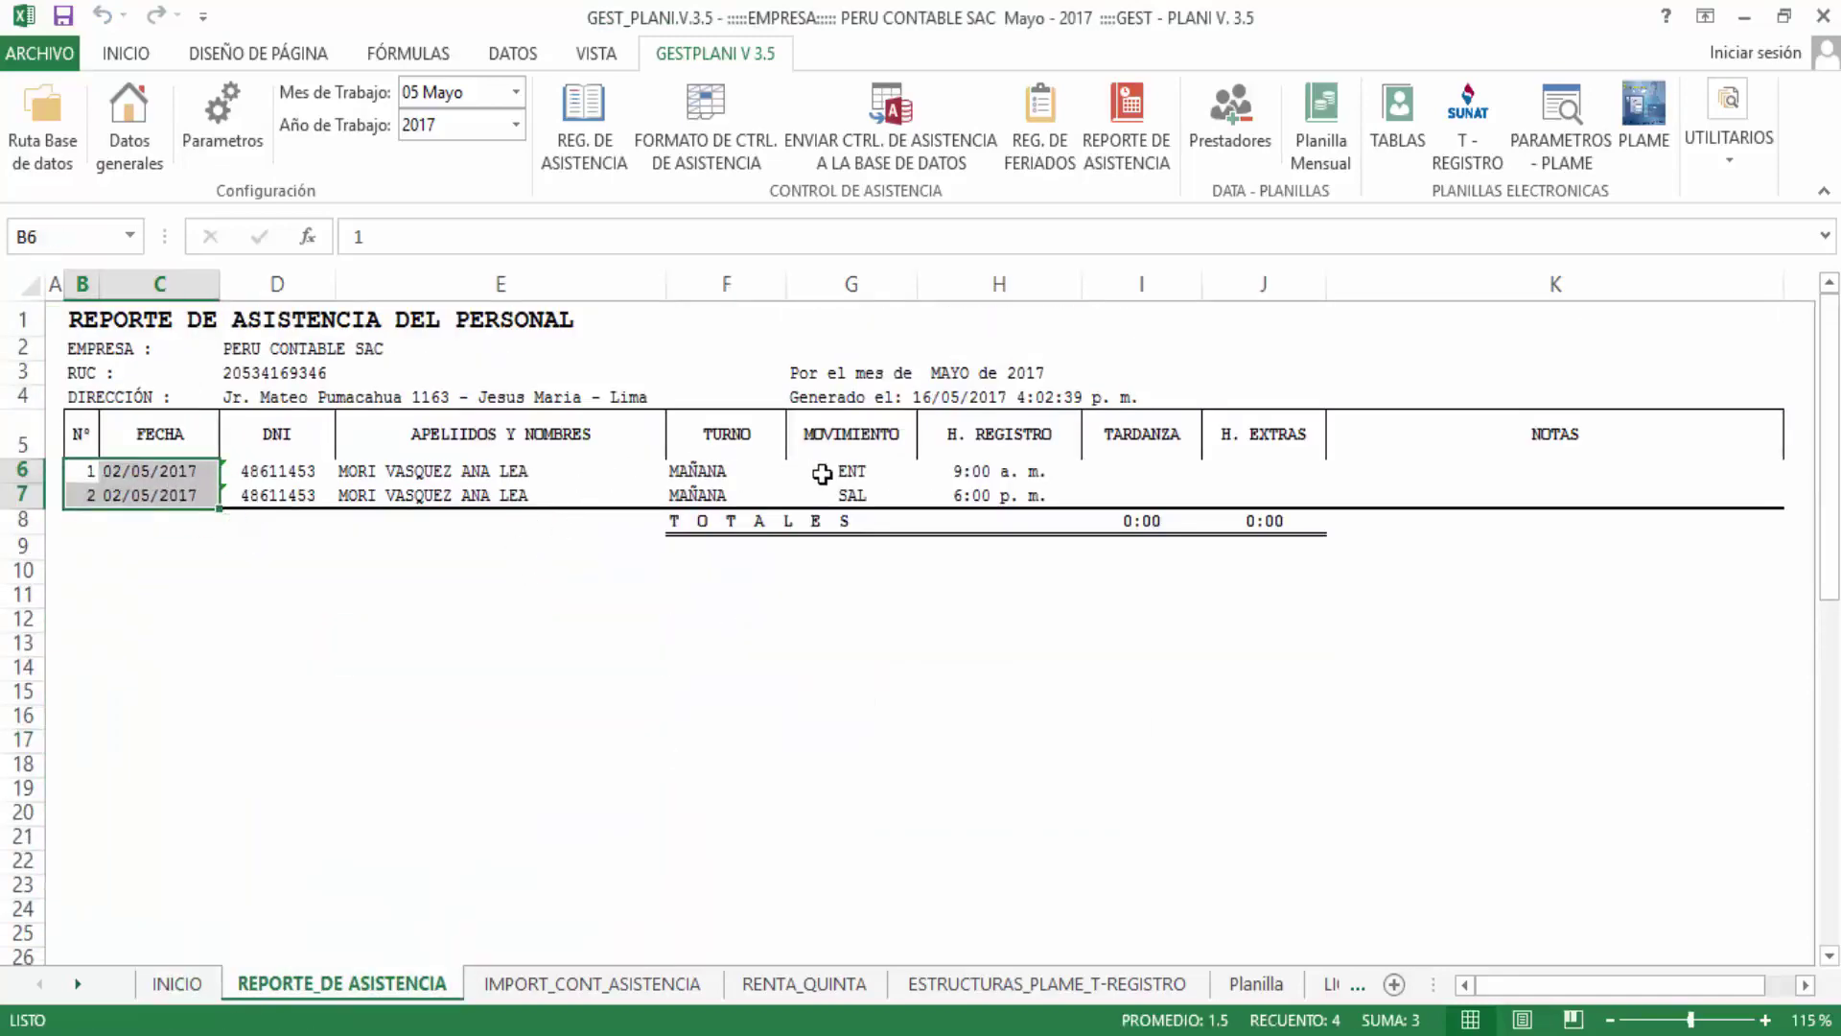
{"action": "left_click", "coordinate": [854, 471]}
{"action": "left_click_drag", "start_coordinate": [965, 468], "coordinate": [1057, 466]}
{"action": "left_click", "coordinate": [1011, 494]}
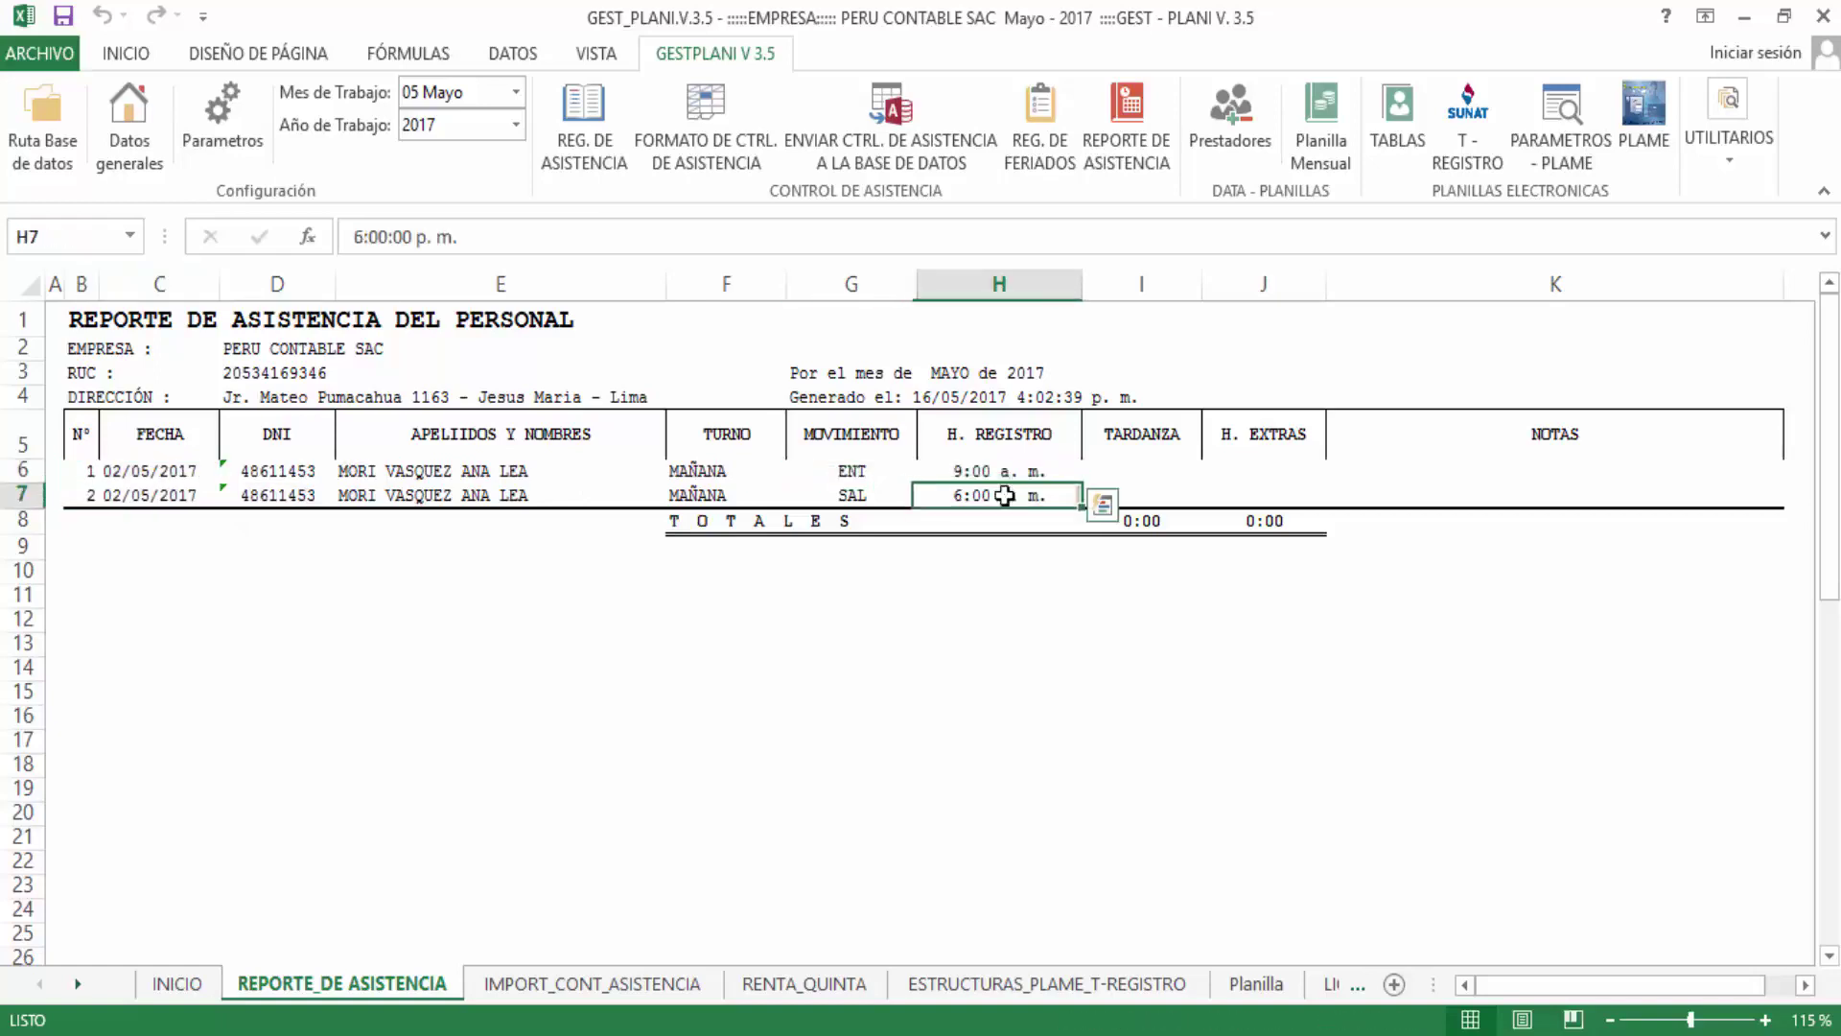
{"action": "left_click", "coordinate": [1129, 464]}
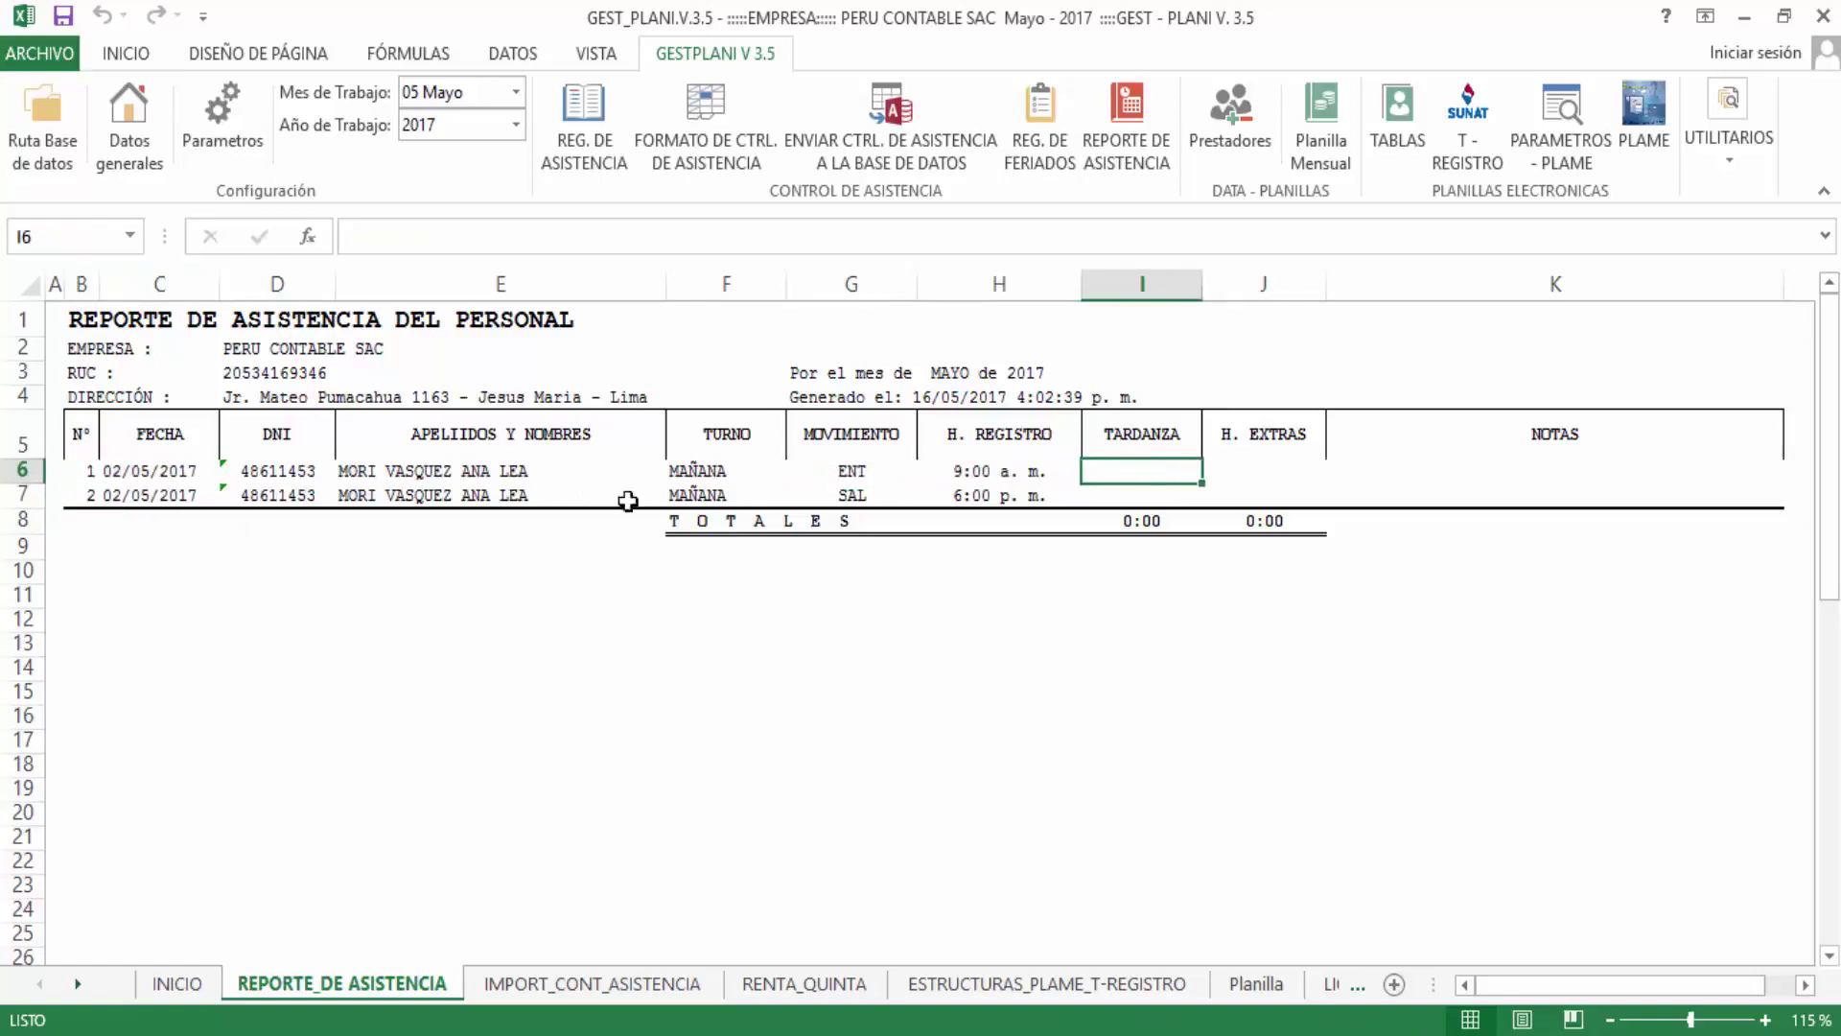
{"action": "mouse_move", "coordinate": [135, 497]}
{"action": "left_mouse_down"}
{"action": "mouse_move", "coordinate": [1262, 487]}
{"action": "mouse_move", "coordinate": [120, 495]}
{"action": "left_mouse_up"}
{"action": "left_click_drag", "start_coordinate": [1611, 480], "coordinate": [86, 486]}
{"action": "left_click", "coordinate": [104, 491]}
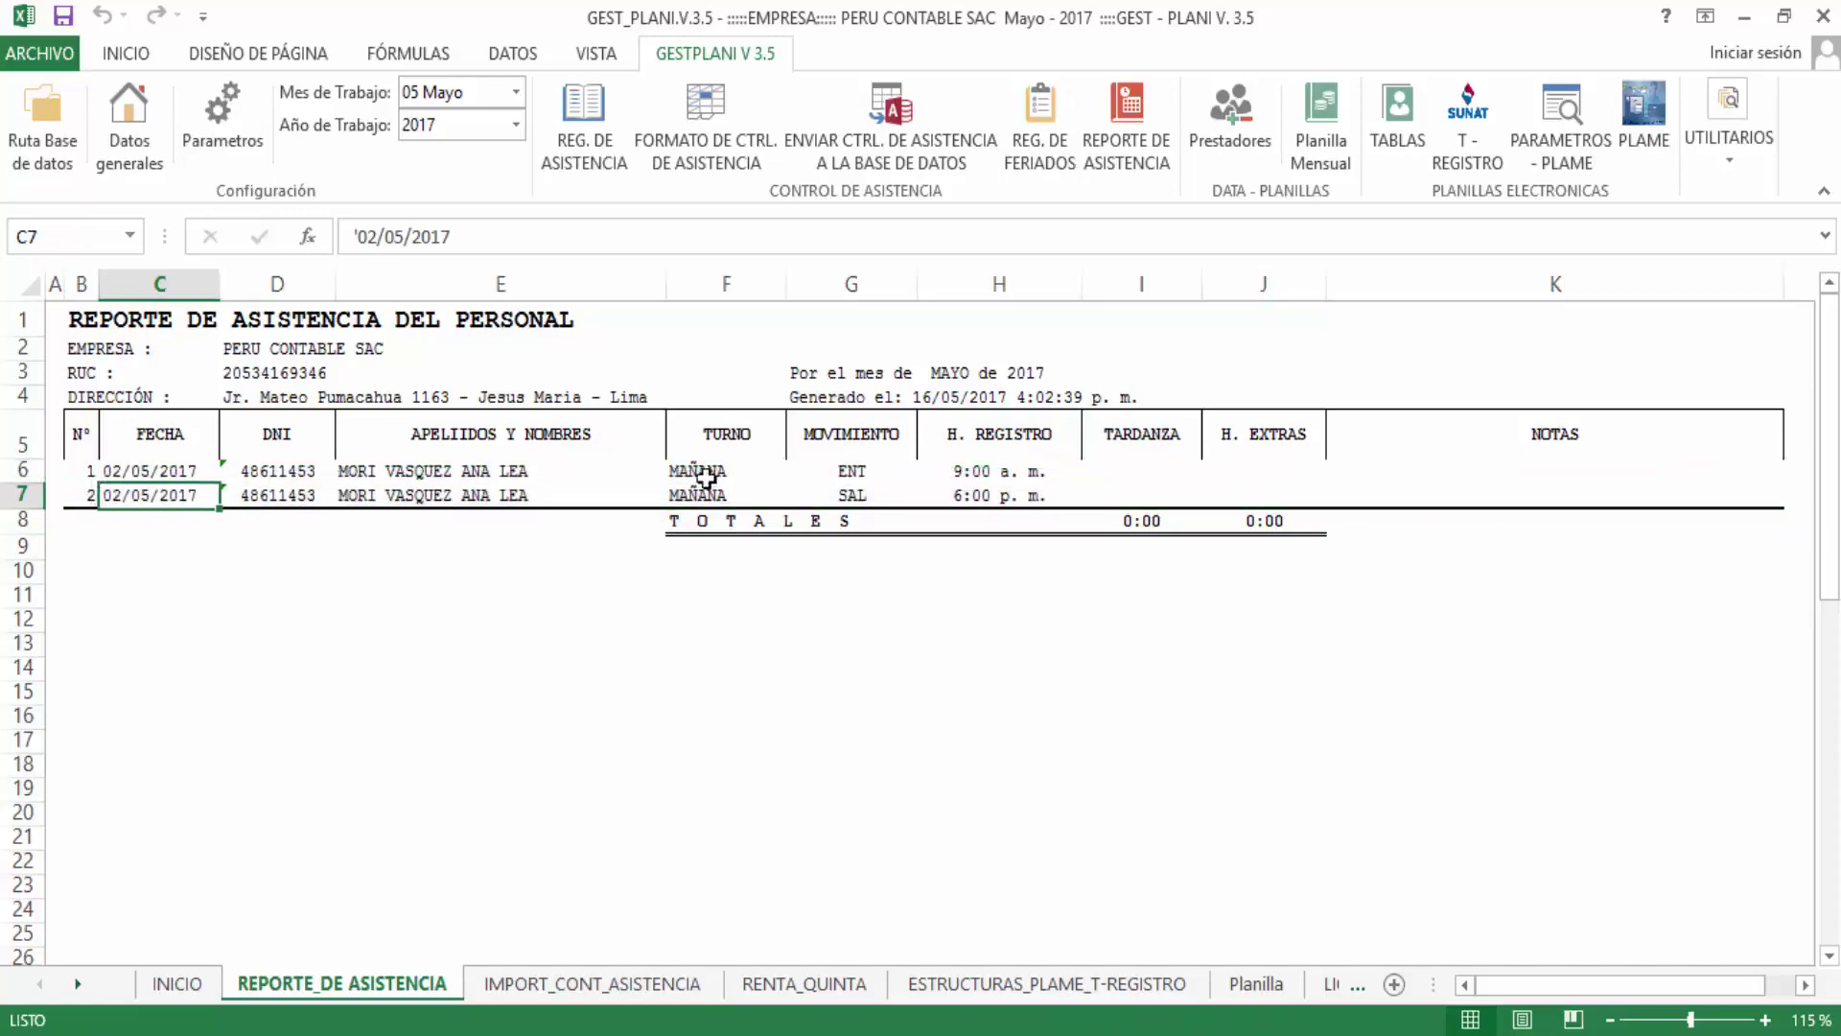
{"action": "left_click", "coordinate": [591, 106]}
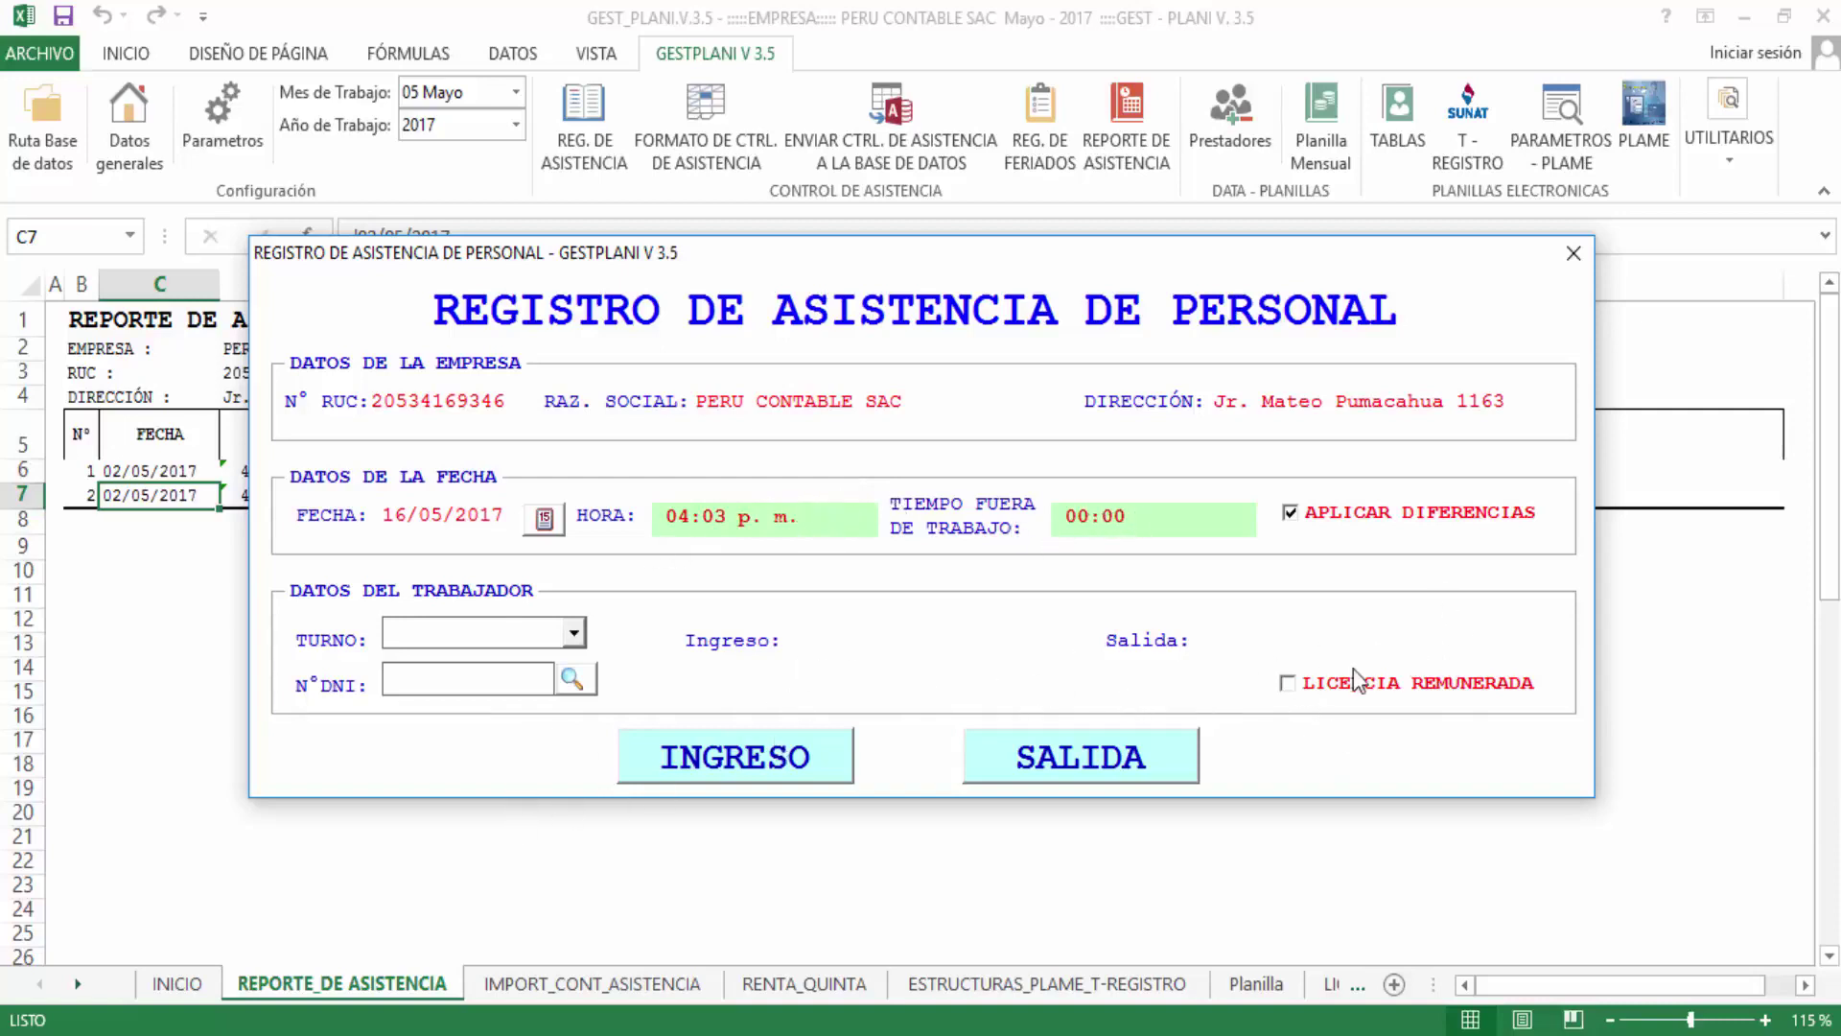
Set date 03/05/2017, shift MAÑANA, and load the worker found by searching 'ana'
{"action": "left_click", "coordinate": [404, 511]}
{"action": "left_click", "coordinate": [546, 519]}
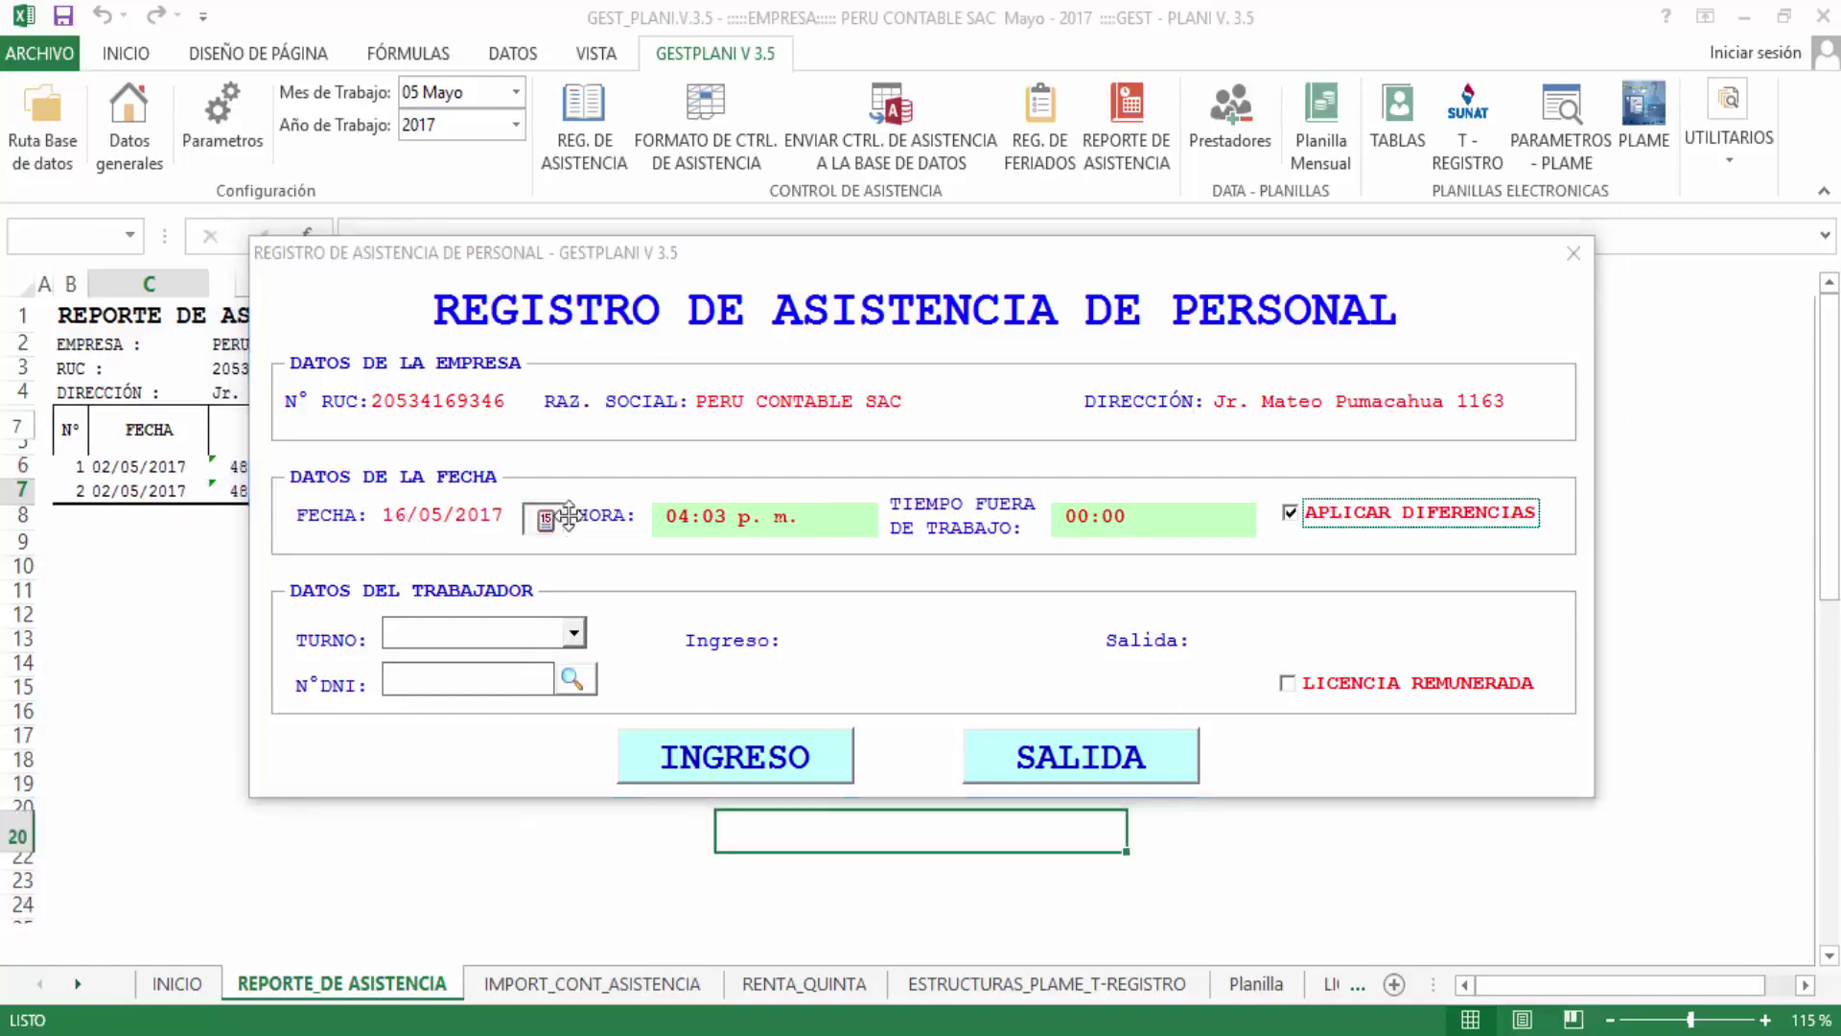
{"action": "left_click", "coordinate": [434, 451]}
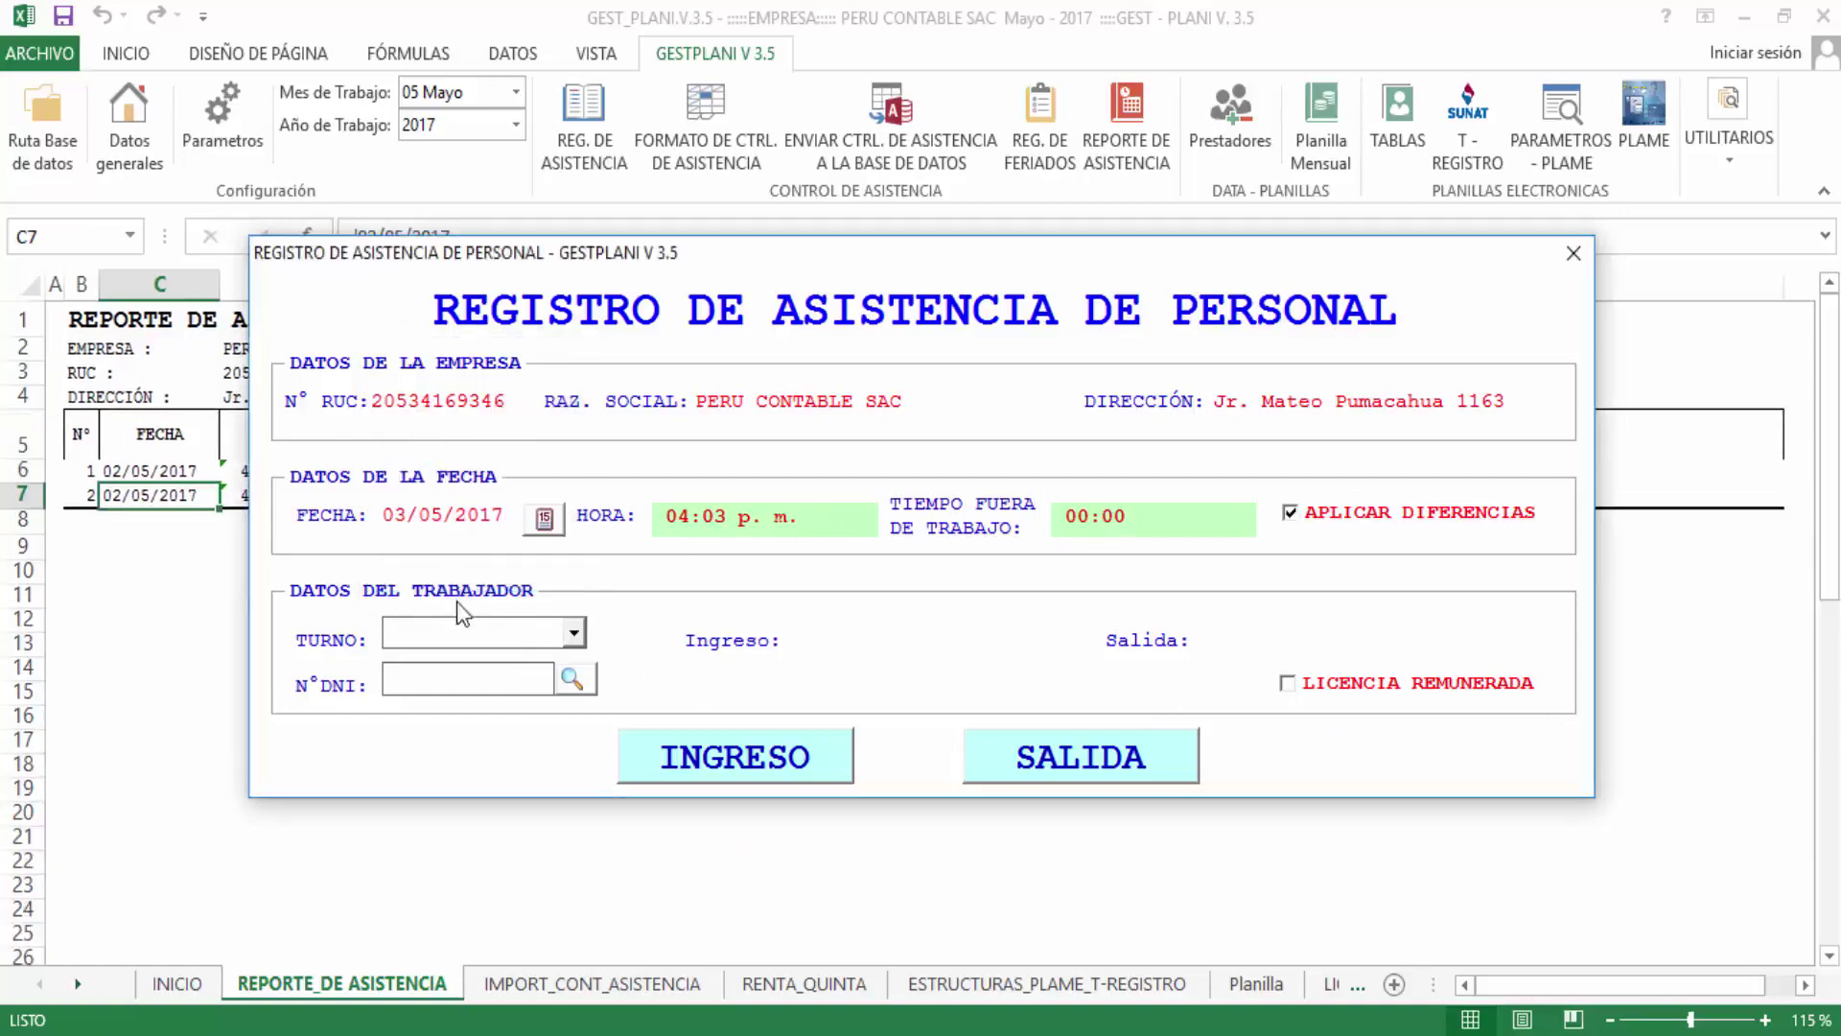
{"action": "left_click", "coordinate": [479, 636]}
{"action": "left_click", "coordinate": [451, 660]}
{"action": "left_click", "coordinate": [470, 685]}
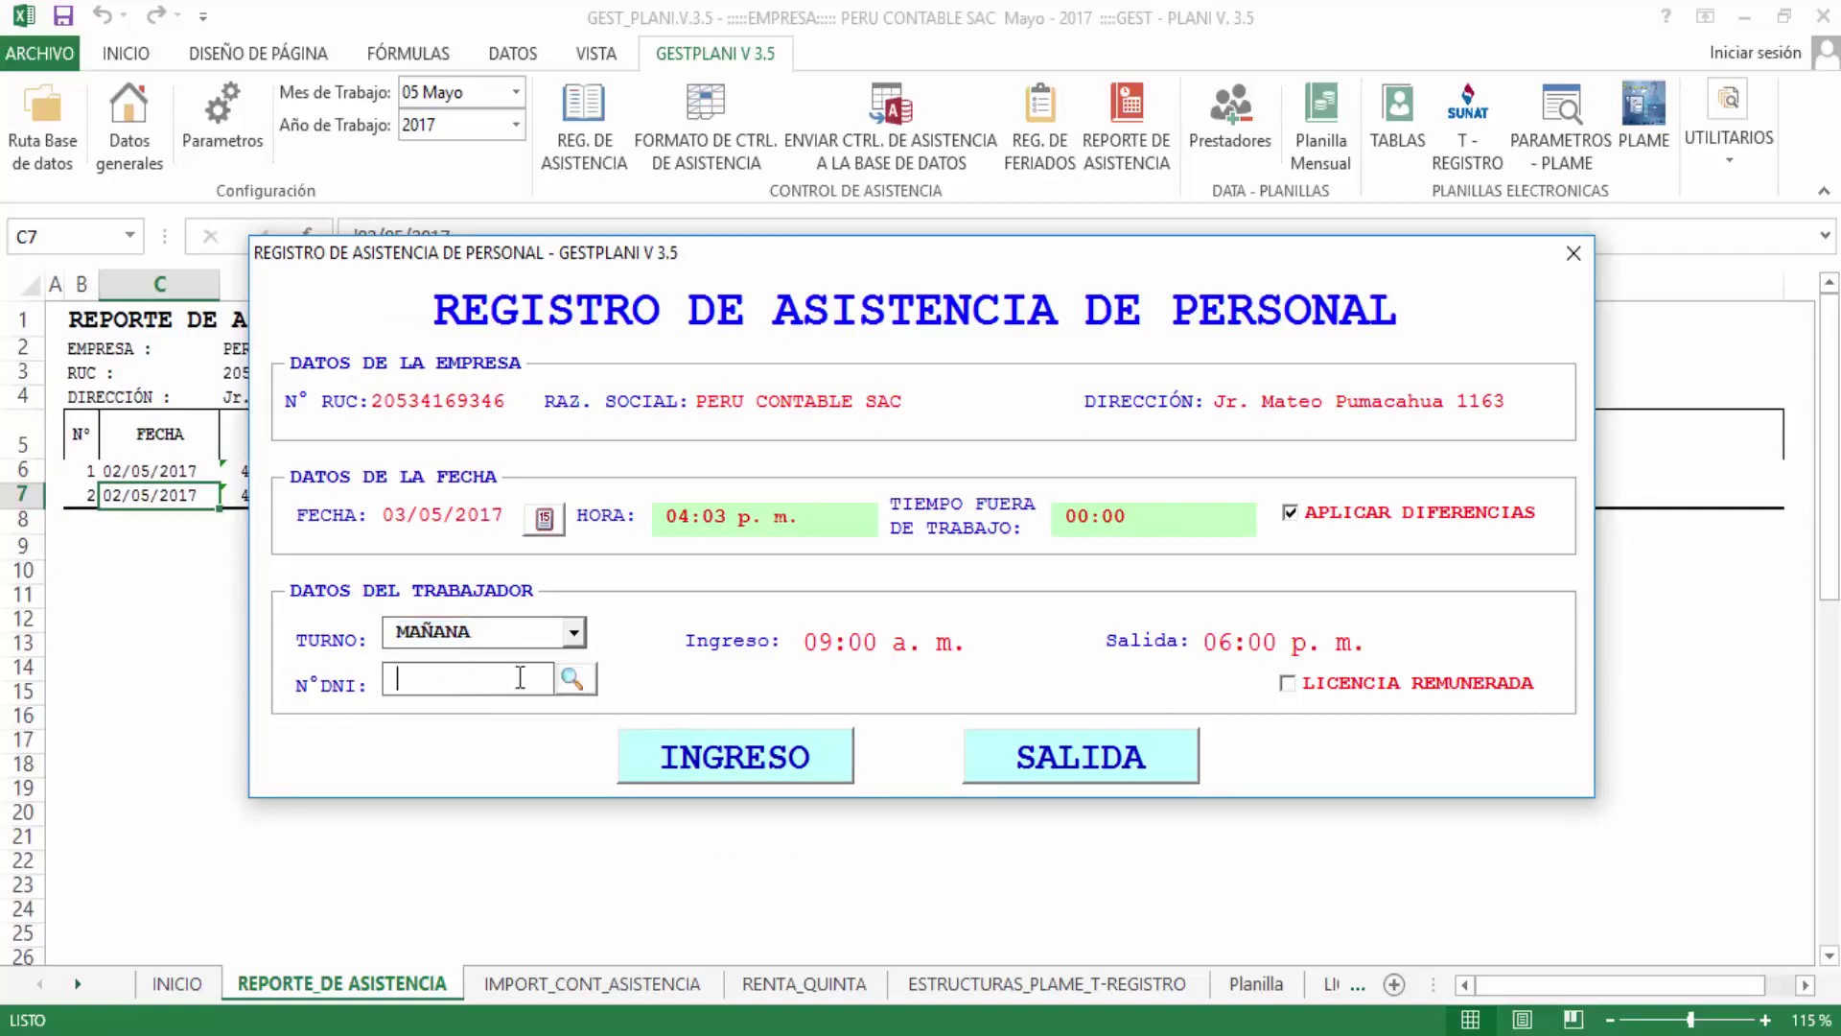
{"action": "left_click", "coordinate": [574, 678]}
{"action": "type", "text": "a"}
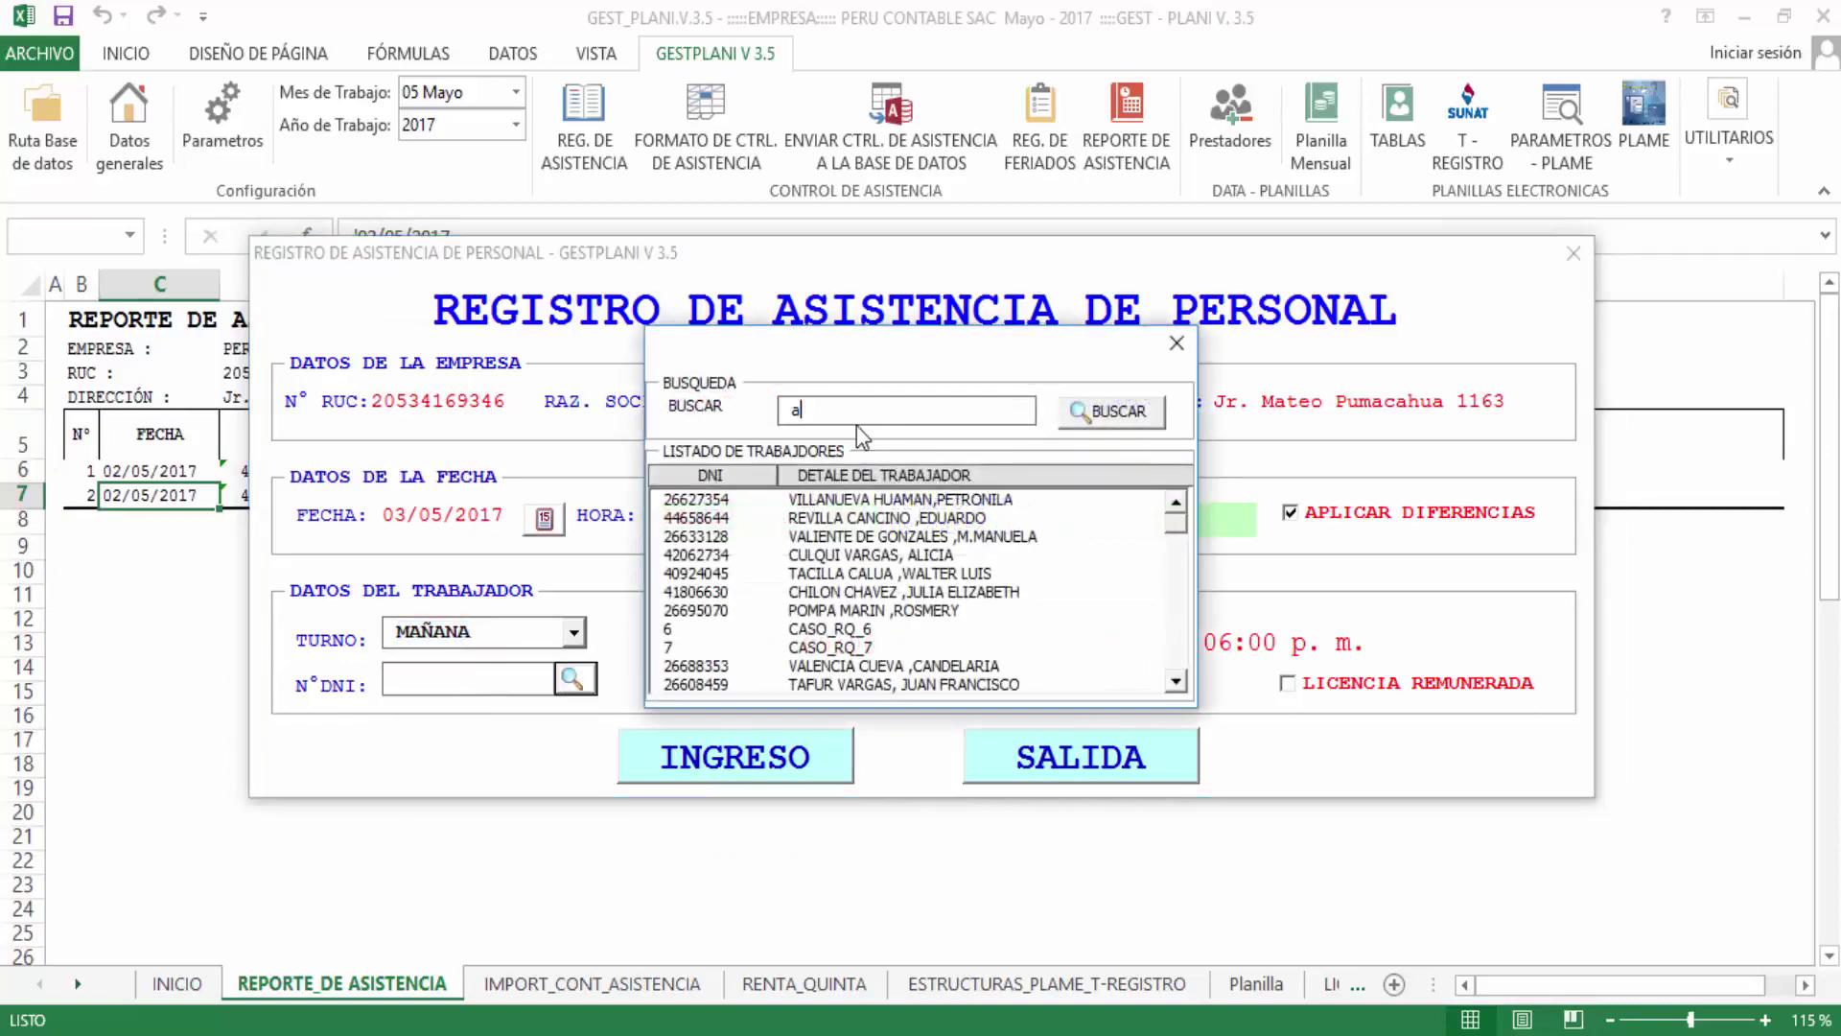
{"action": "type", "text": "na"}
{"action": "key", "text": "Return"}
{"action": "key", "text": "Return"}
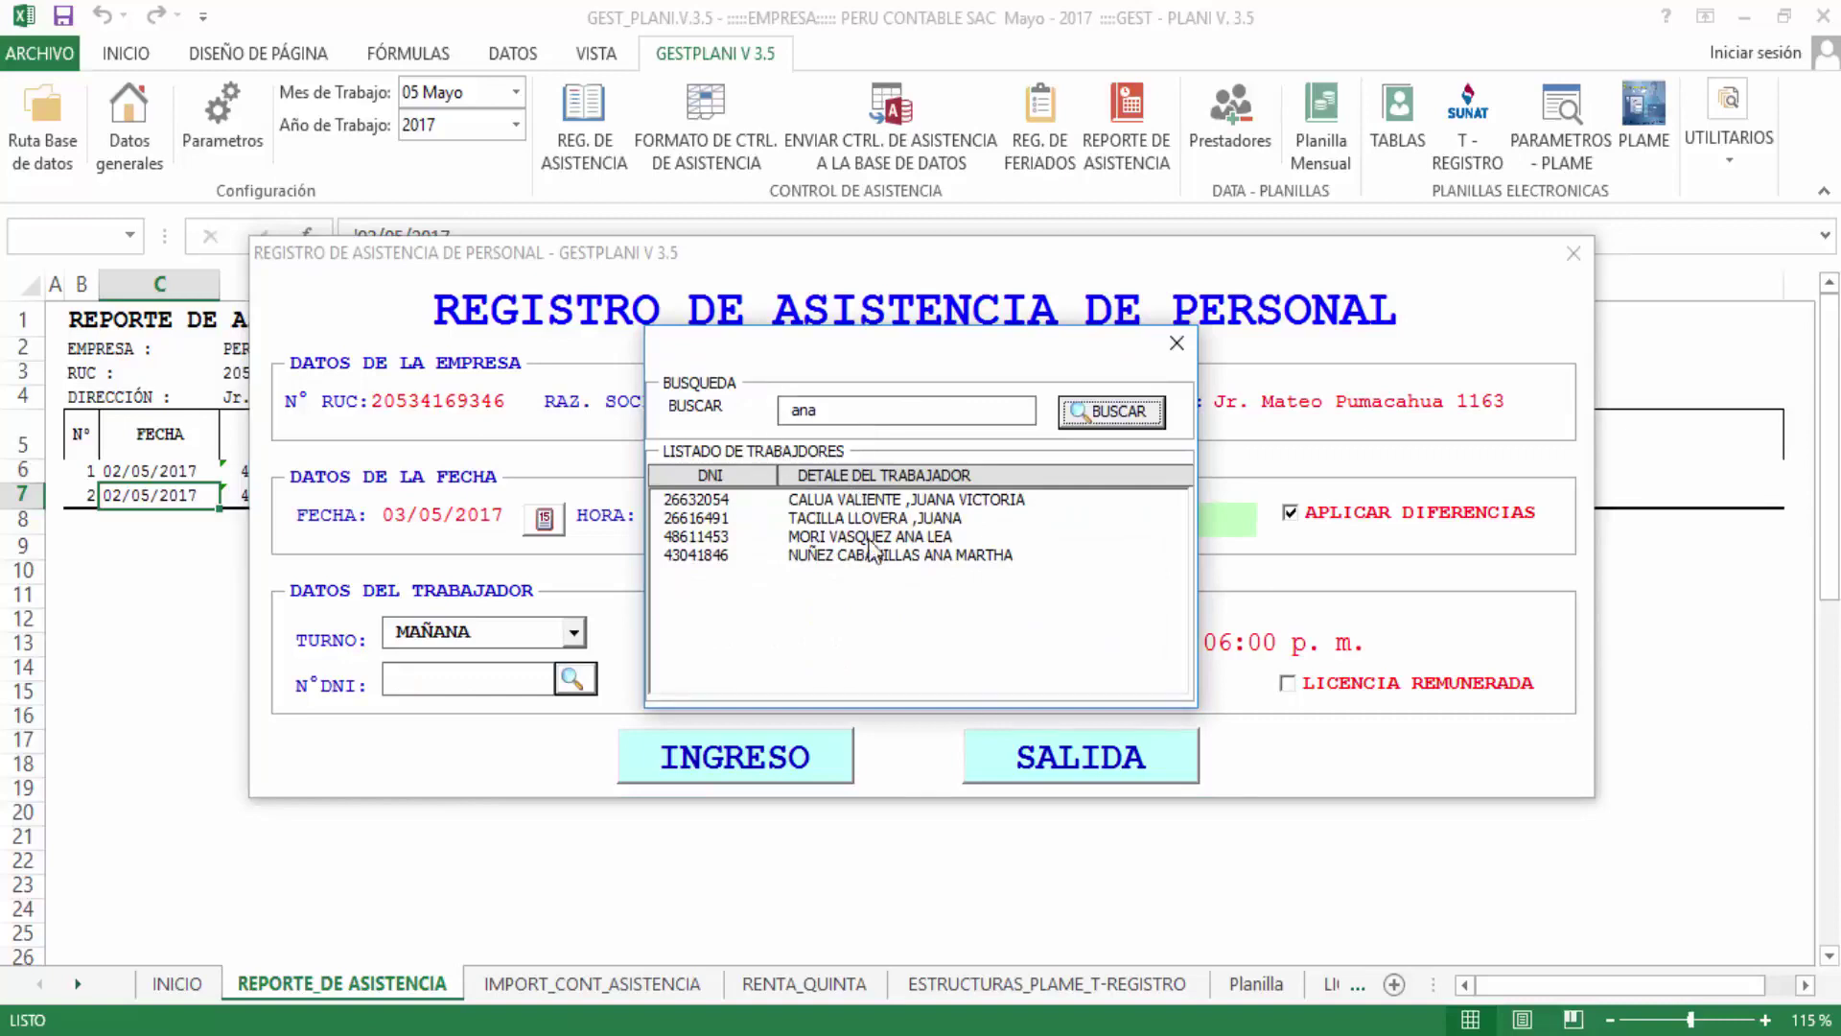
{"action": "double_click", "coordinate": [871, 539]}
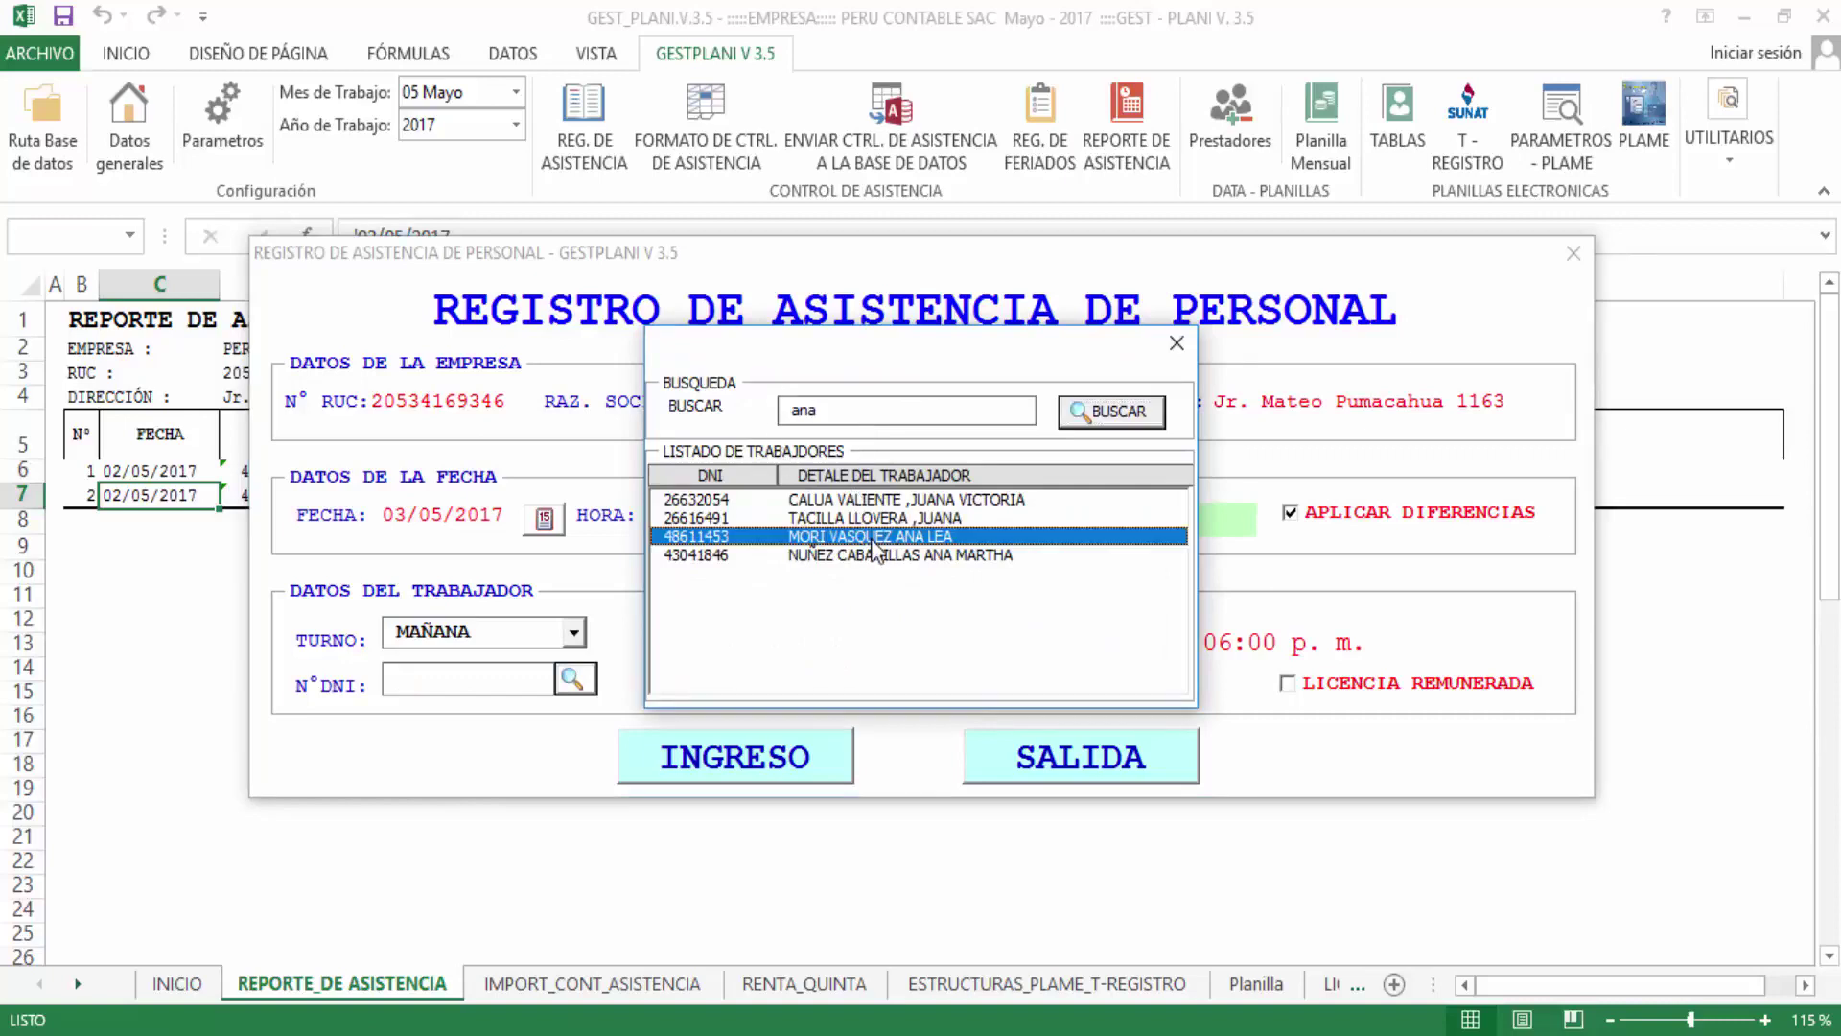
Tick LICENCIA REMUNERADA and save the day's entry and exit records, then close the form
{"action": "left_click", "coordinate": [1366, 685]}
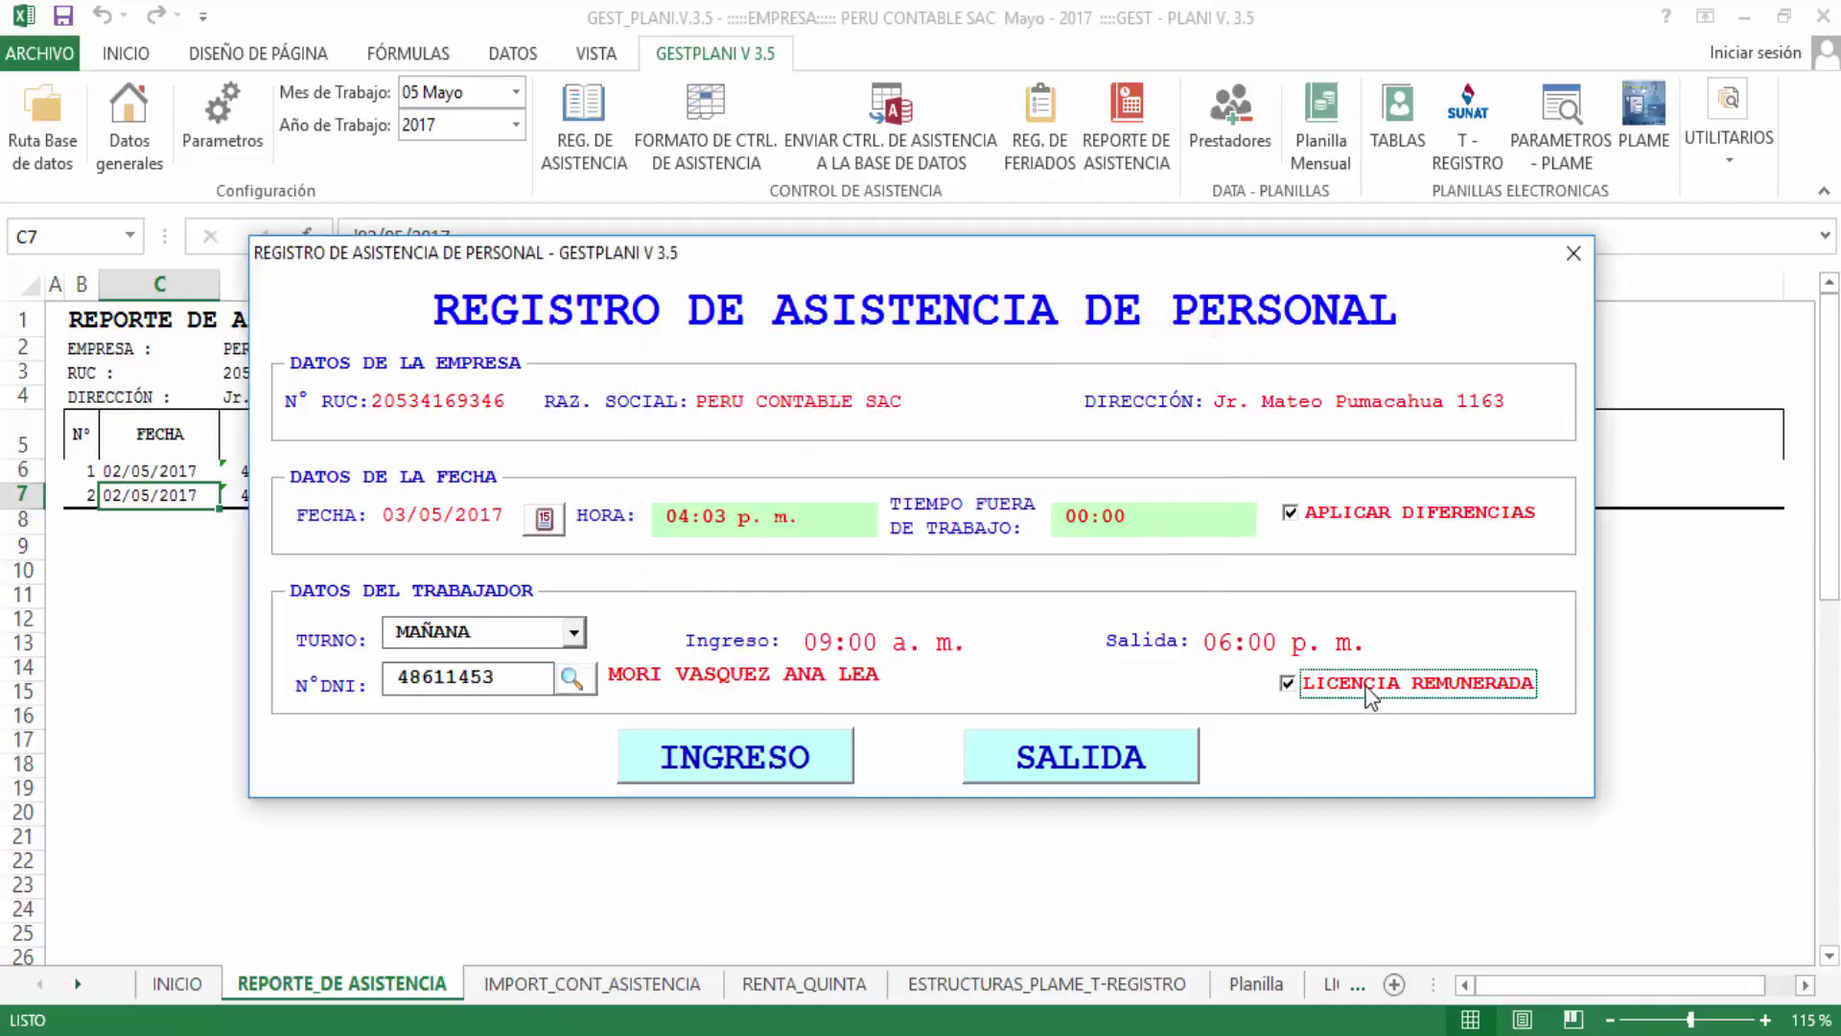
{"action": "left_click", "coordinate": [775, 772]}
{"action": "left_click", "coordinate": [1095, 635]}
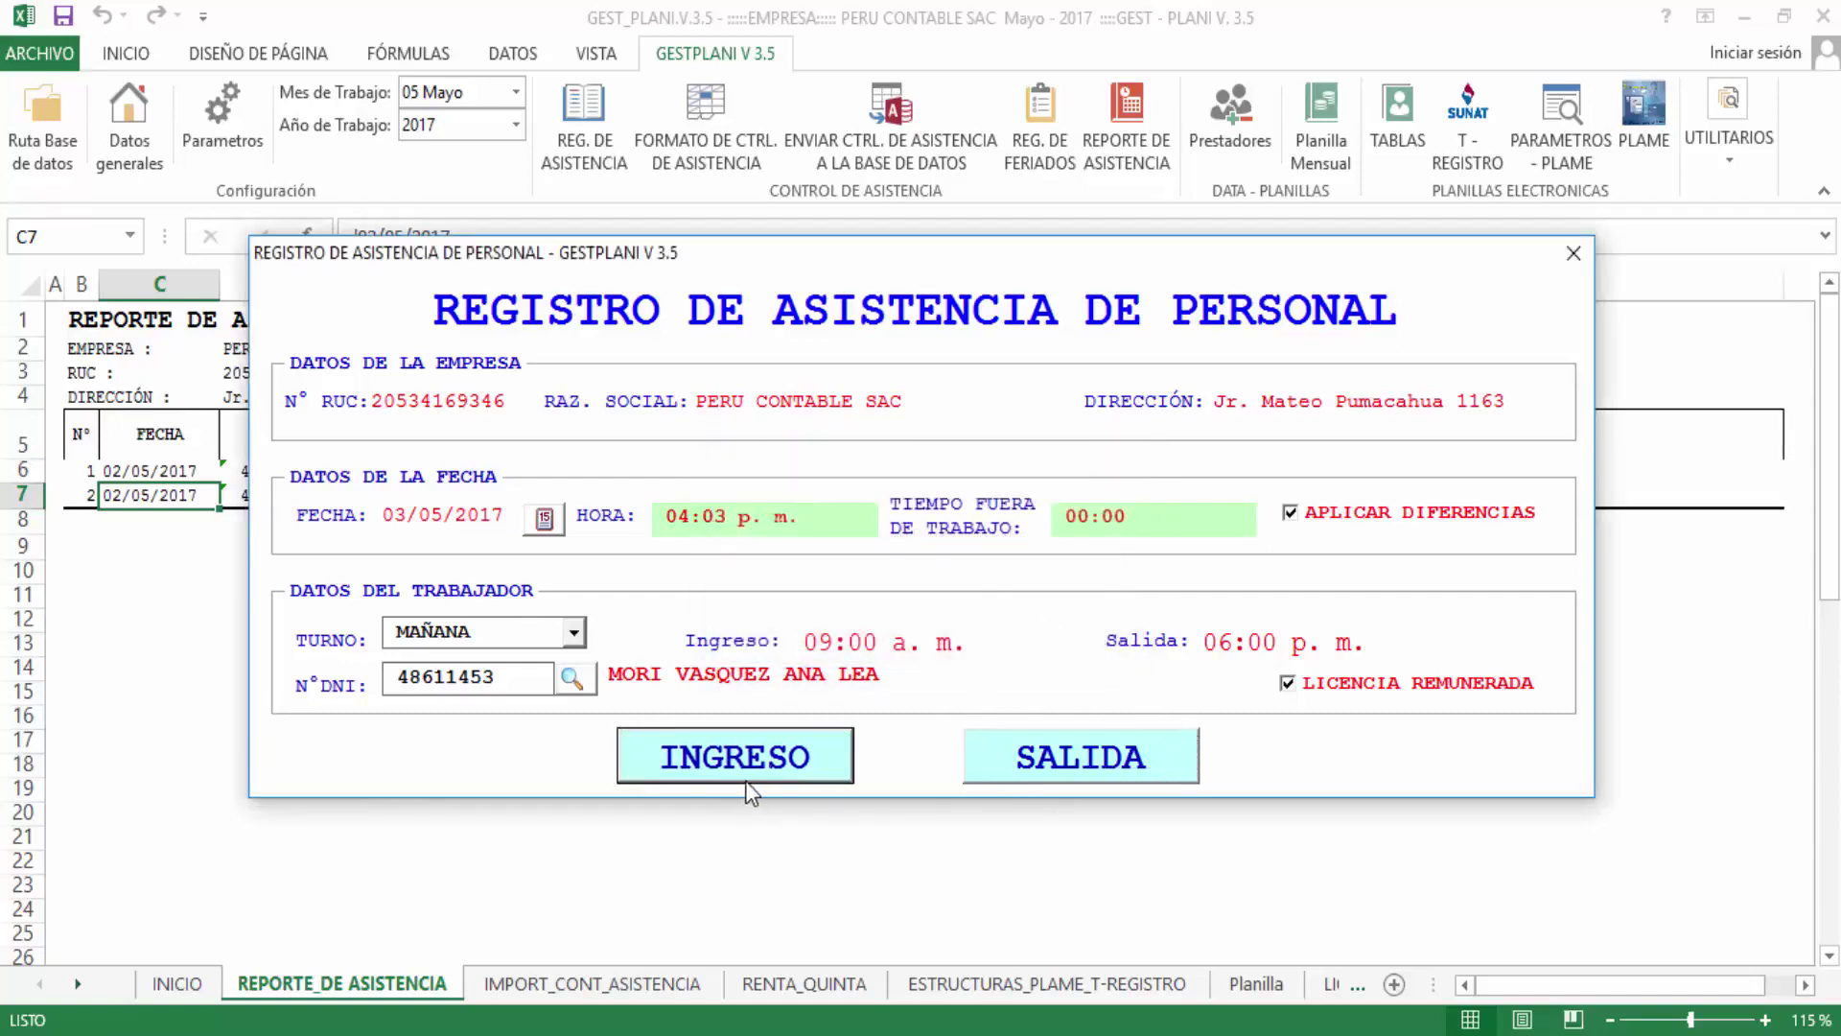
{"action": "left_click", "coordinate": [1080, 757]}
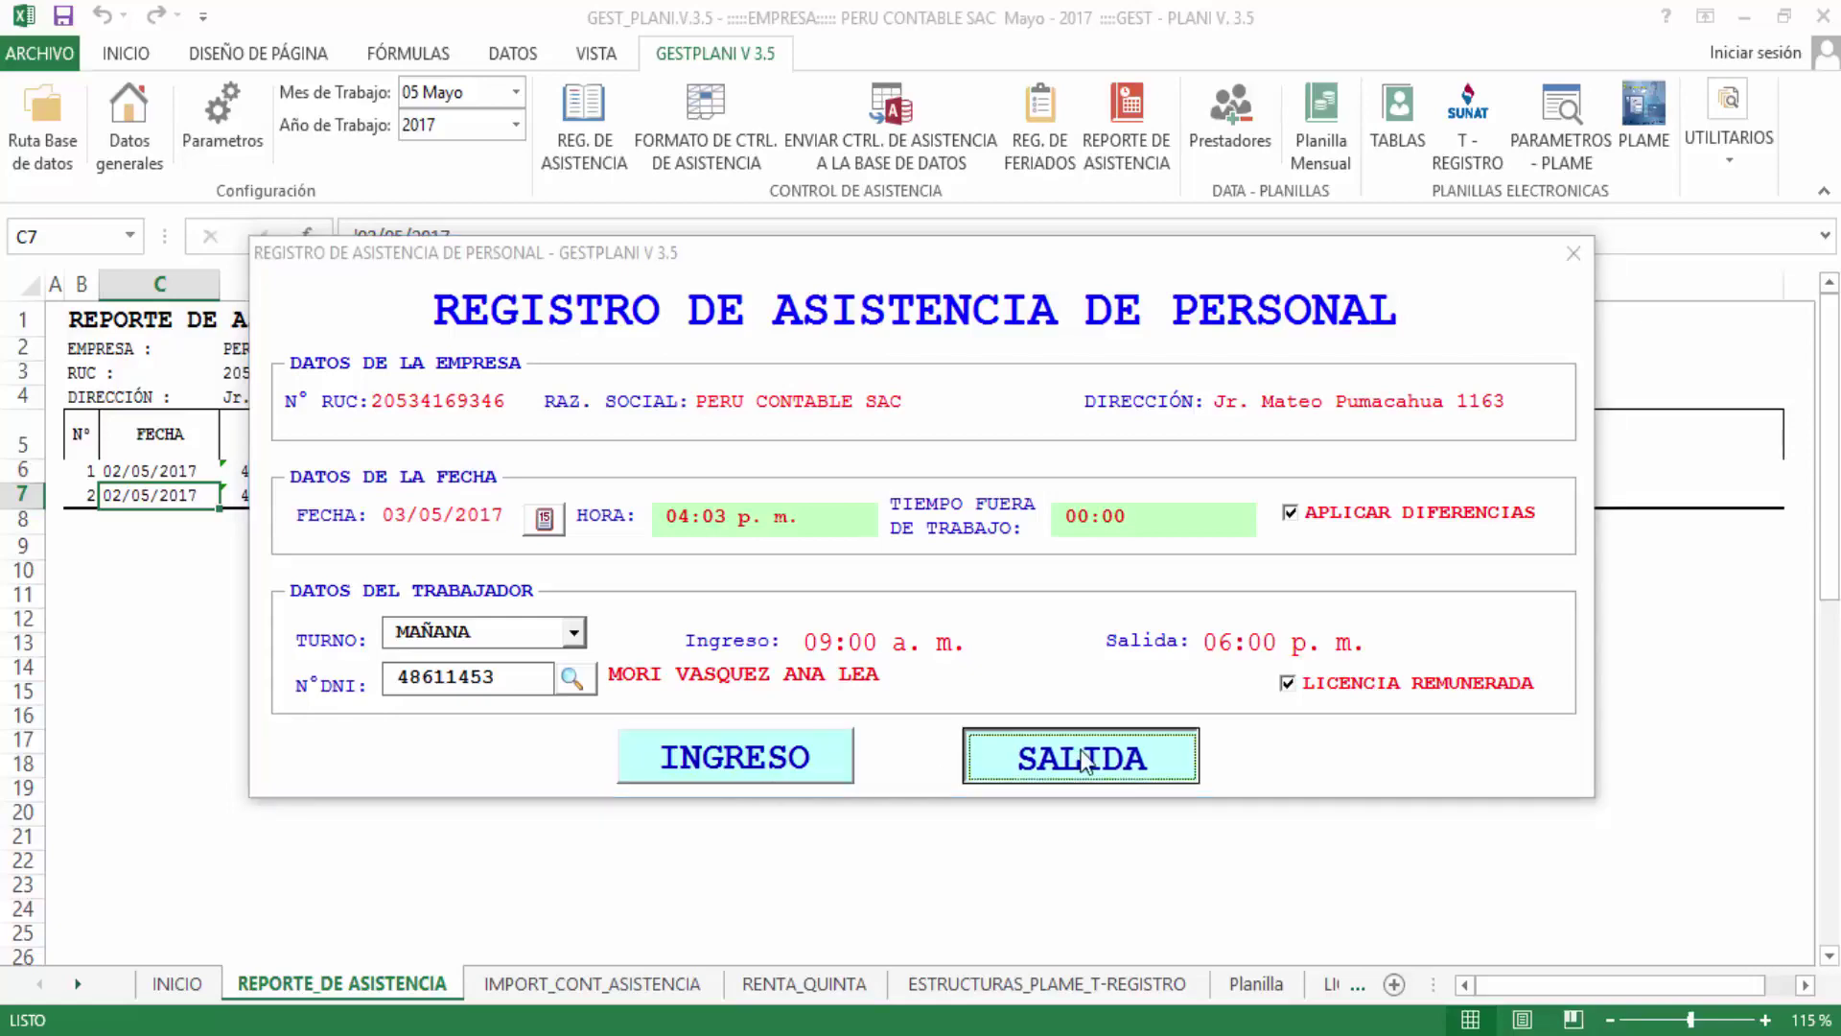
{"action": "left_click", "coordinate": [1068, 637]}
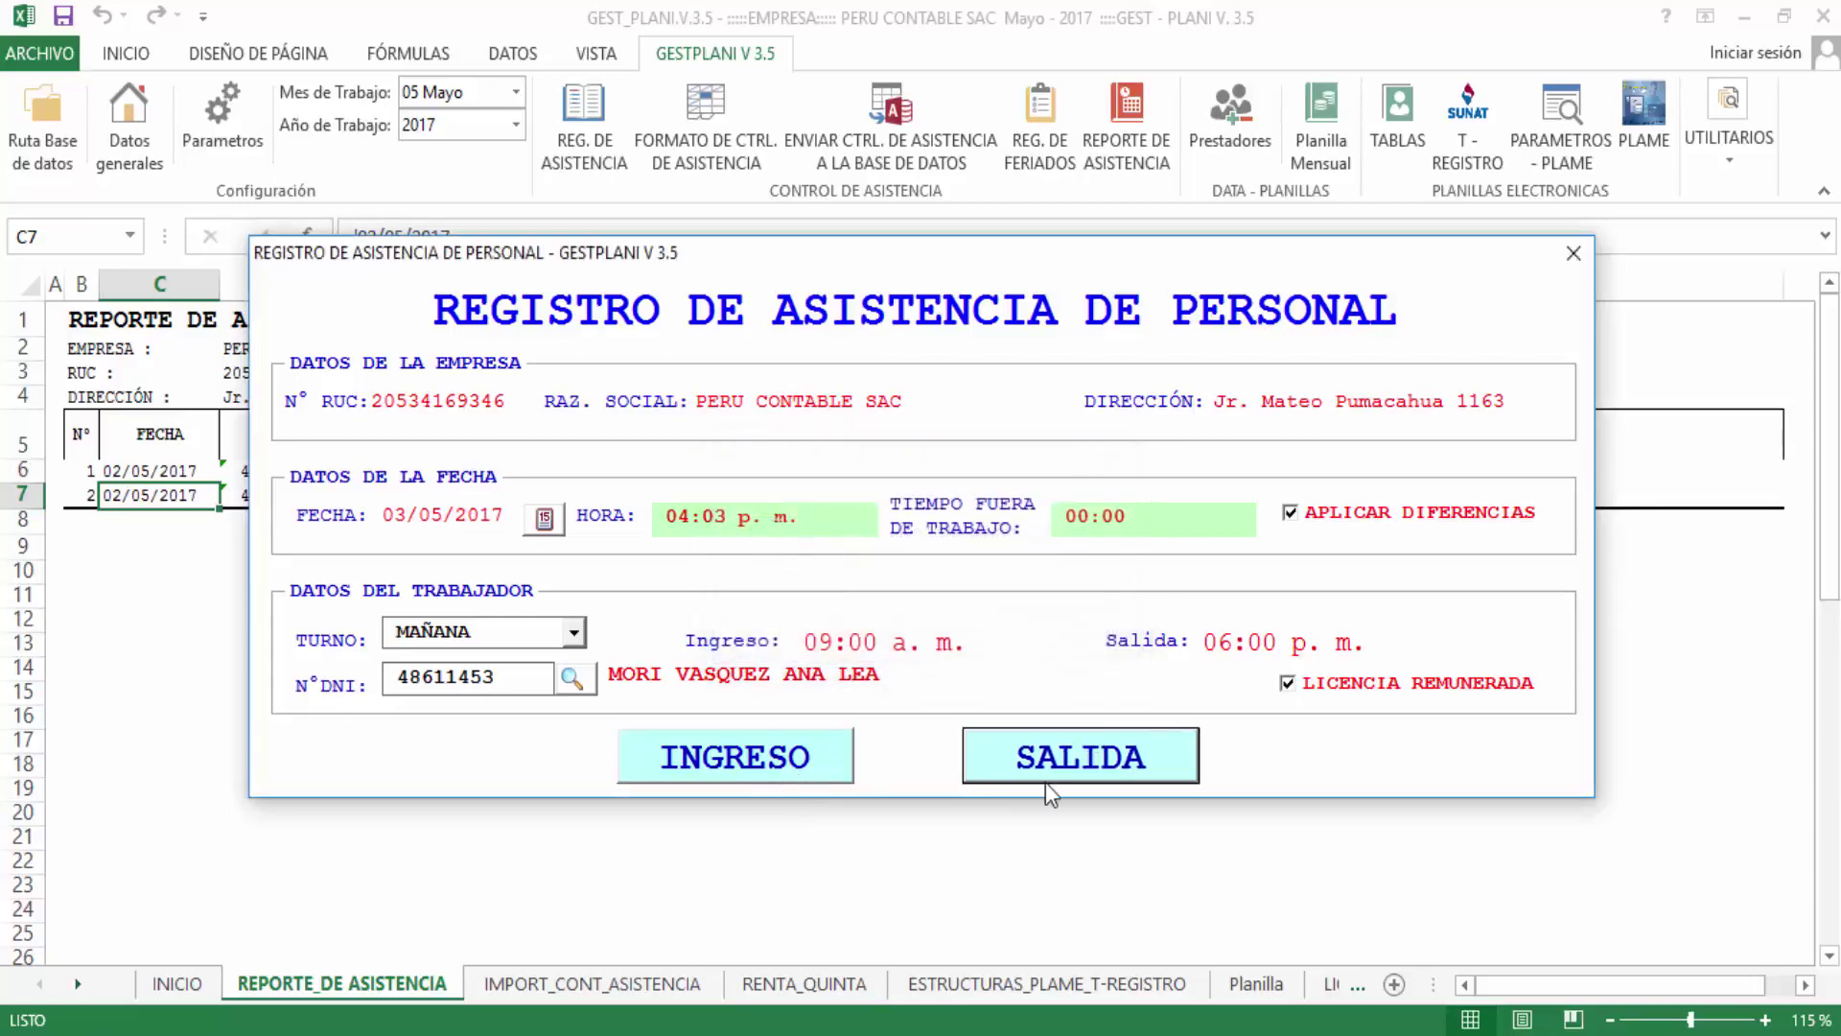
{"action": "left_click", "coordinate": [1572, 253]}
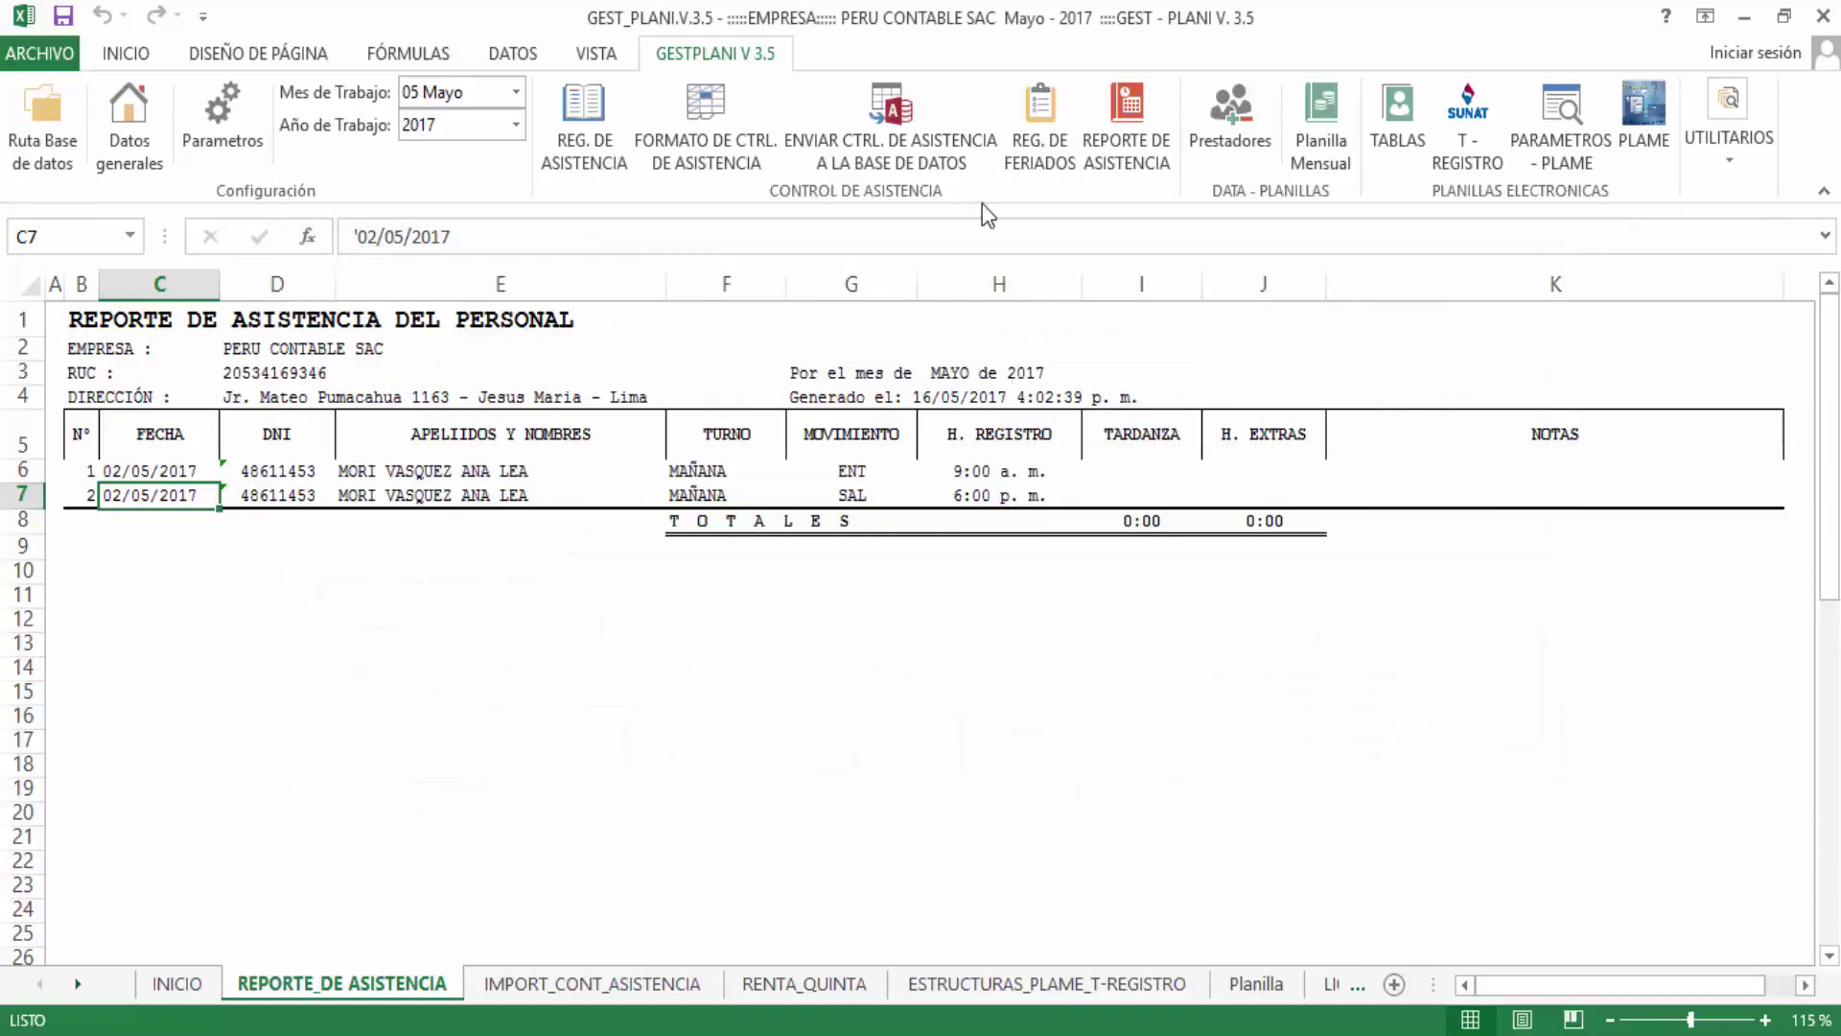
{"action": "left_click", "coordinate": [1127, 125]}
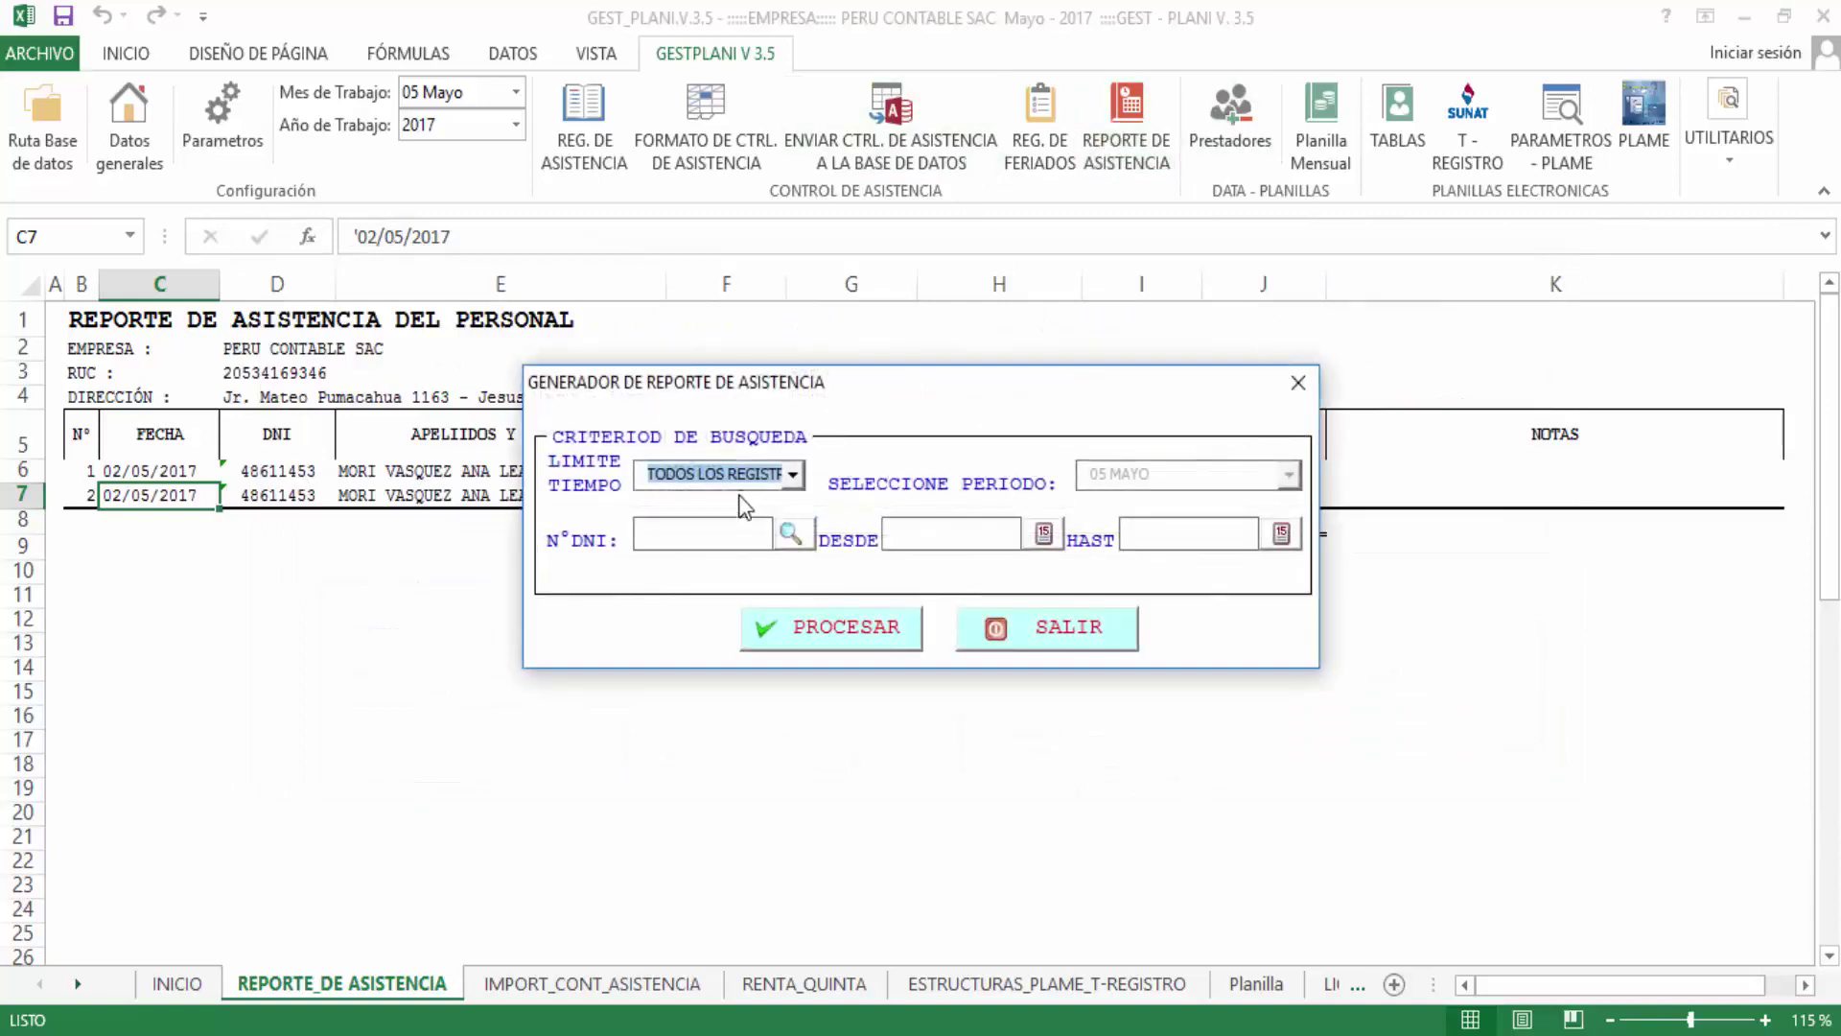
Process a POR MES attendance report for the worker found by searching 'ana'
{"action": "left_click", "coordinate": [767, 474]}
{"action": "left_click", "coordinate": [719, 522]}
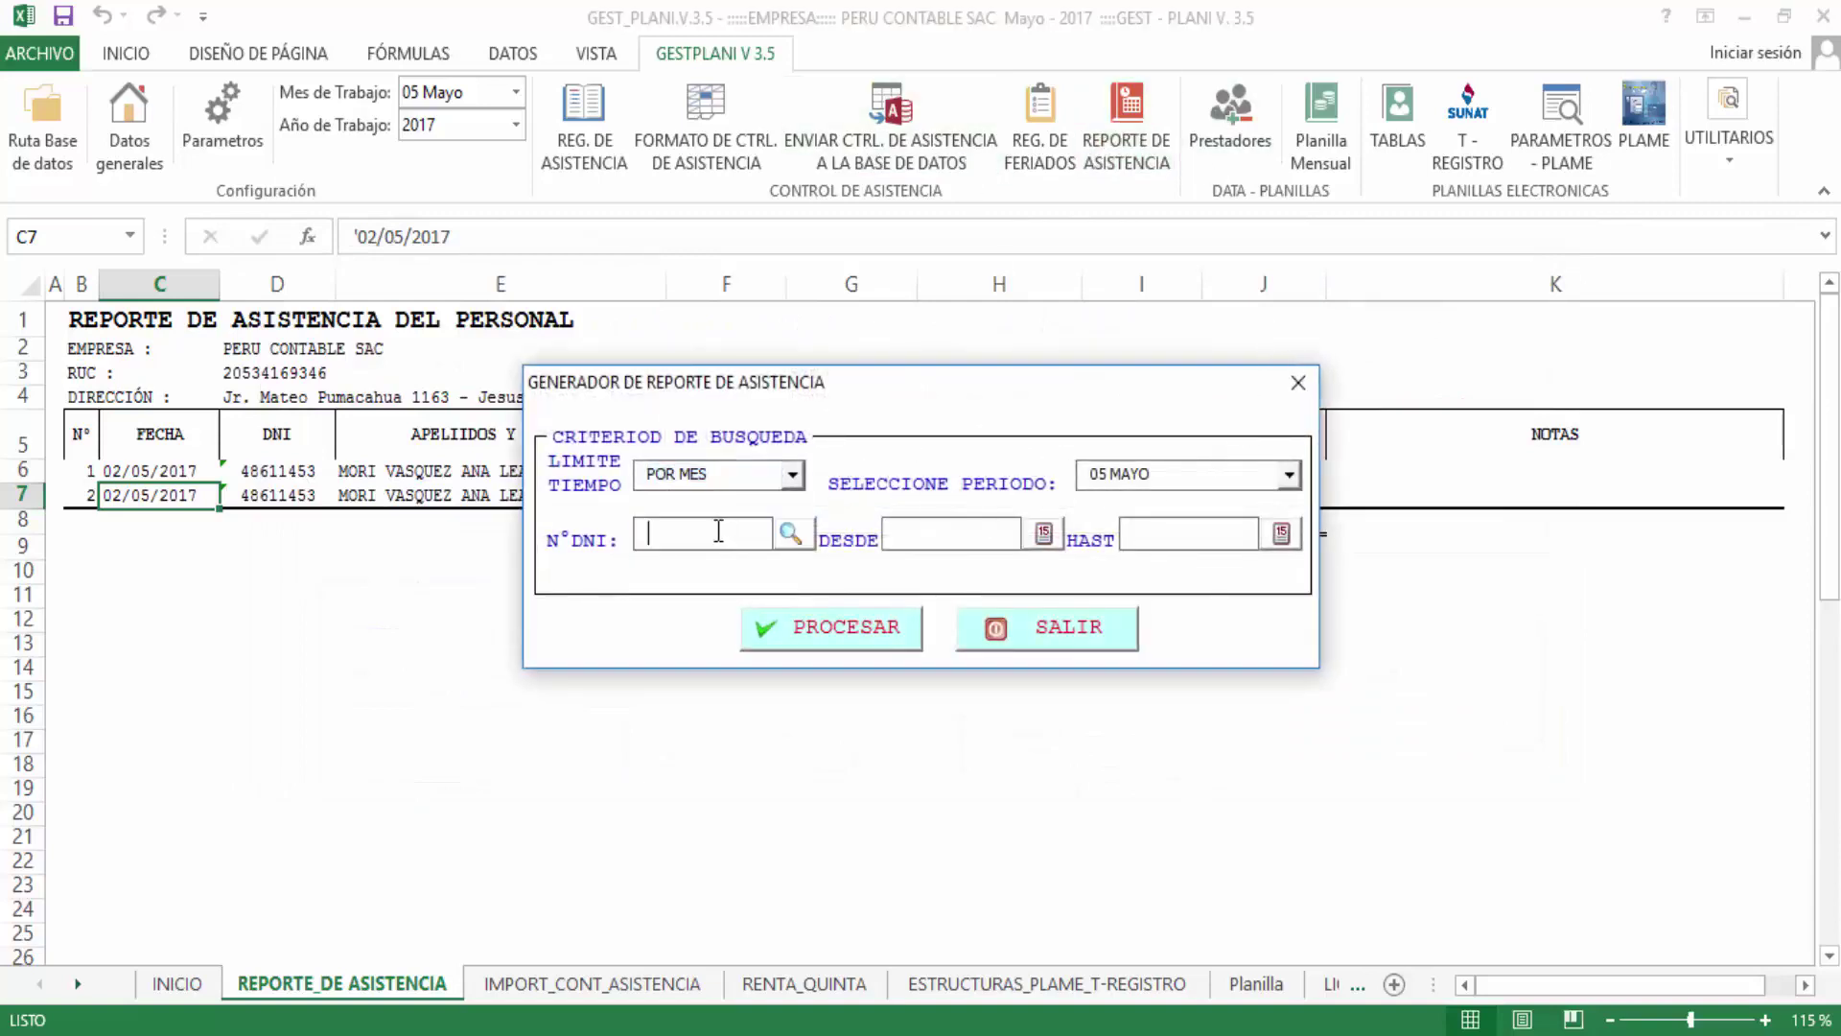
{"action": "left_click", "coordinate": [790, 535]}
{"action": "type", "text": "an"}
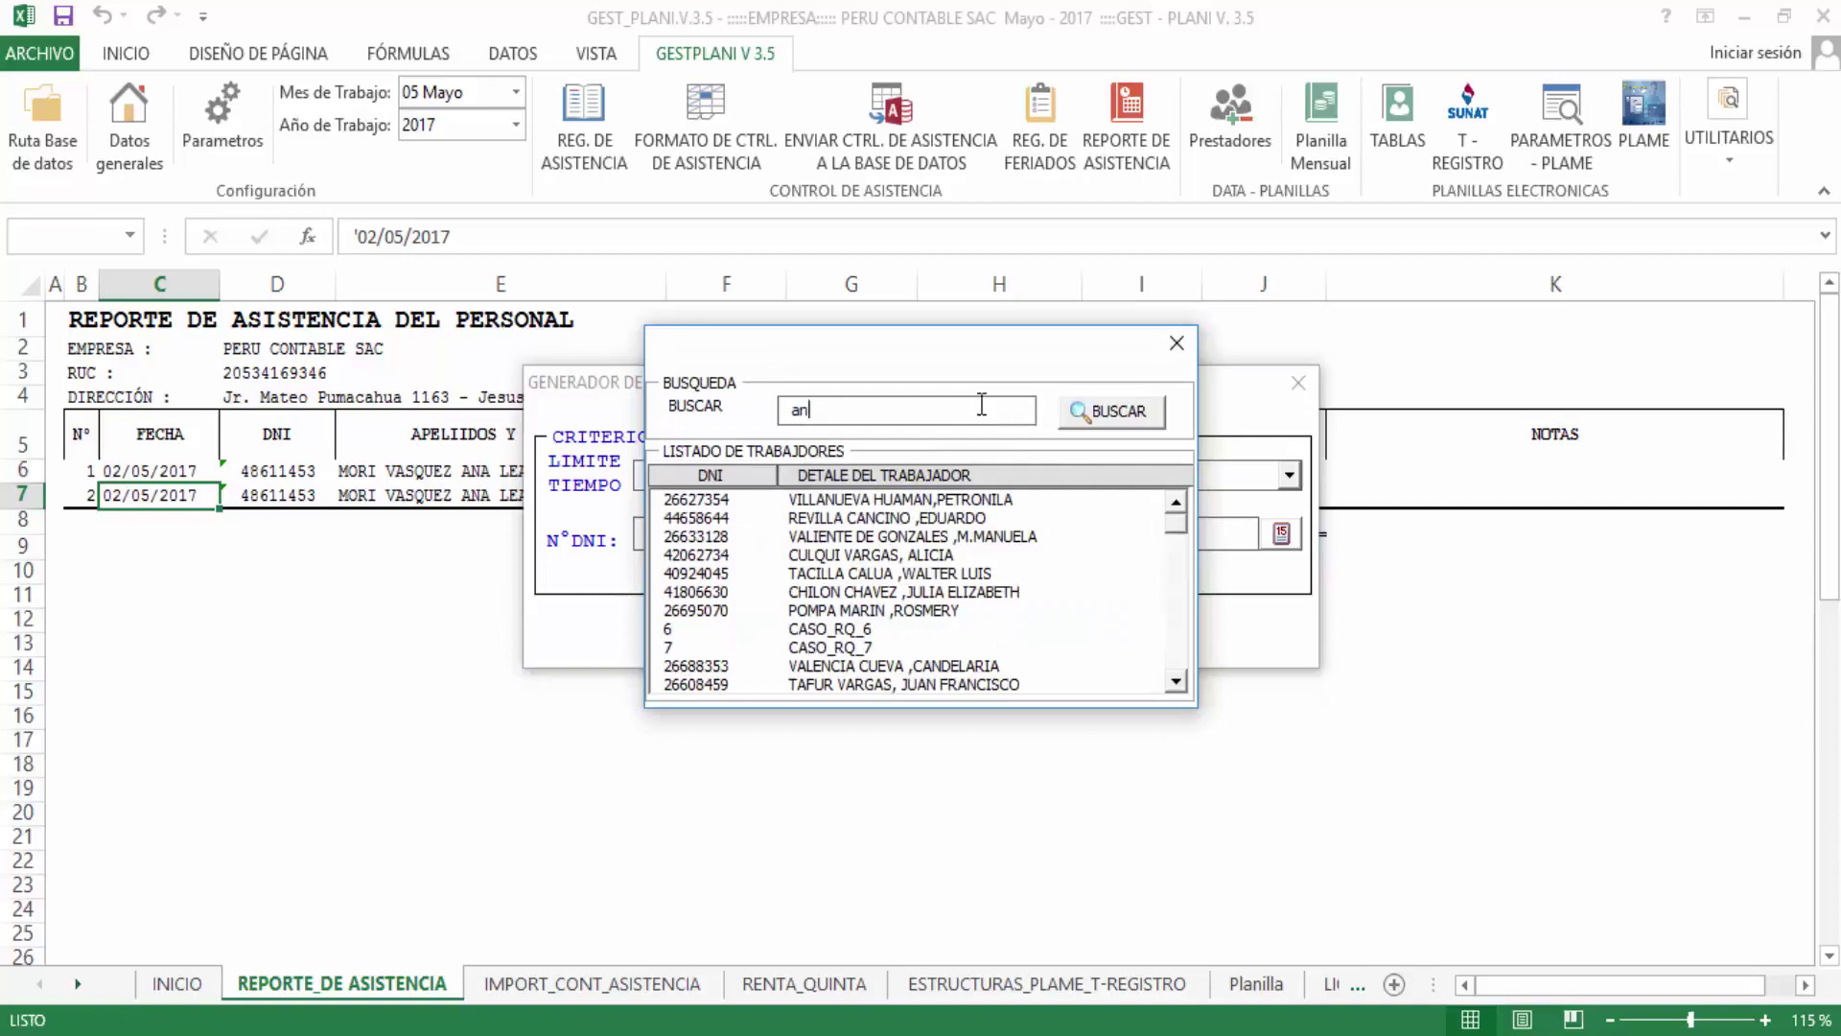
{"action": "type", "text": "a"}
{"action": "double_click", "coordinate": [929, 542]}
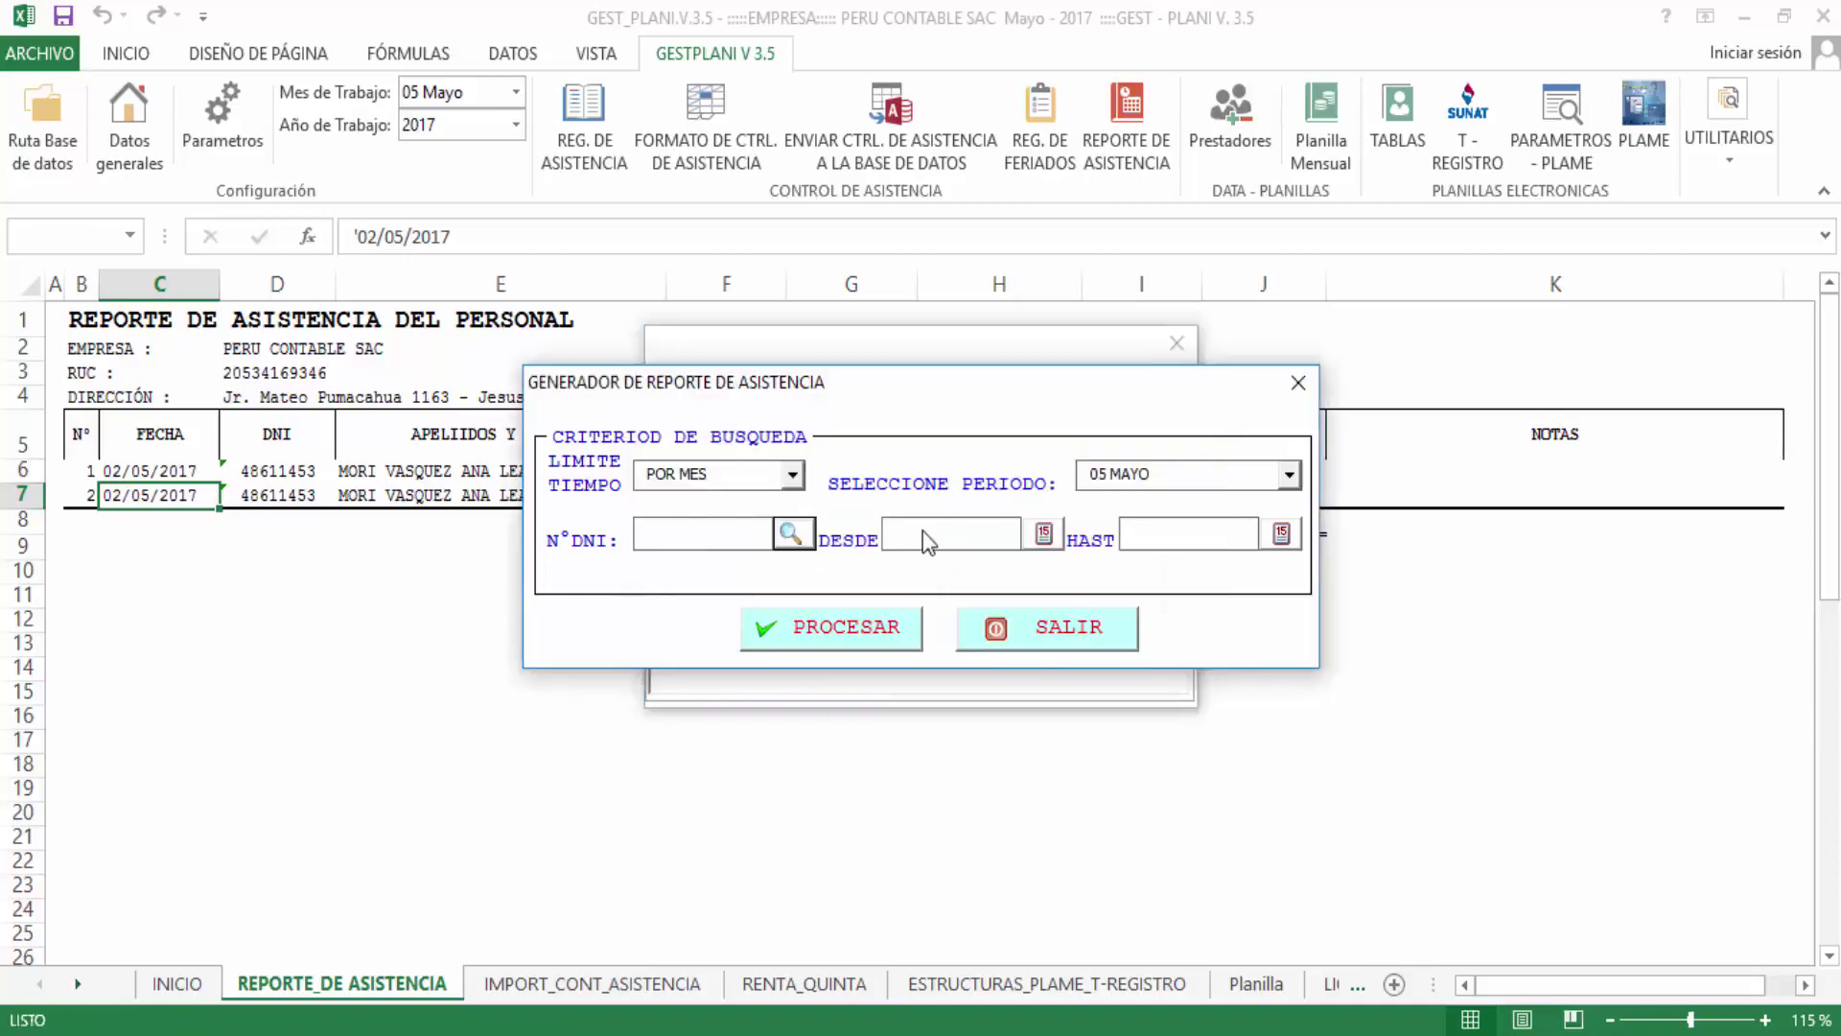
{"action": "left_click", "coordinate": [860, 633]}
{"action": "key", "text": "Return"}
{"action": "left_click", "coordinate": [860, 633]}
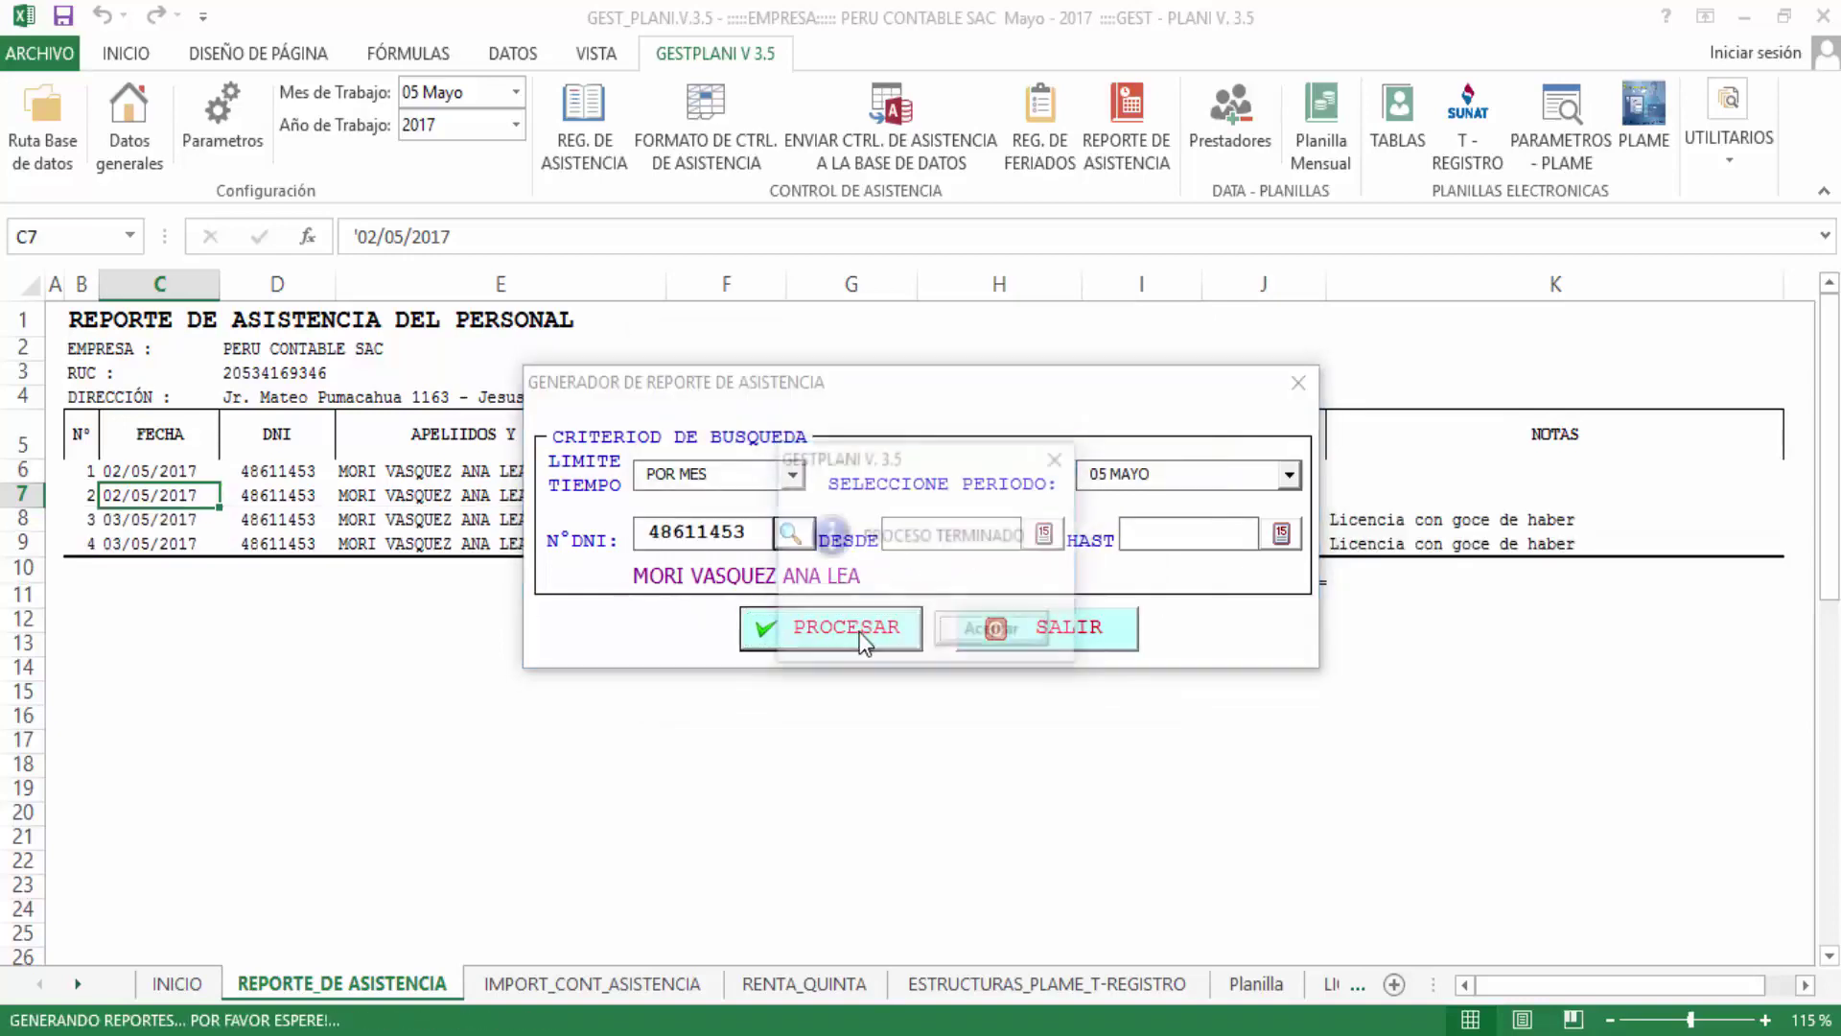
{"action": "left_click", "coordinate": [988, 630]}
{"action": "left_click", "coordinate": [1058, 628]}
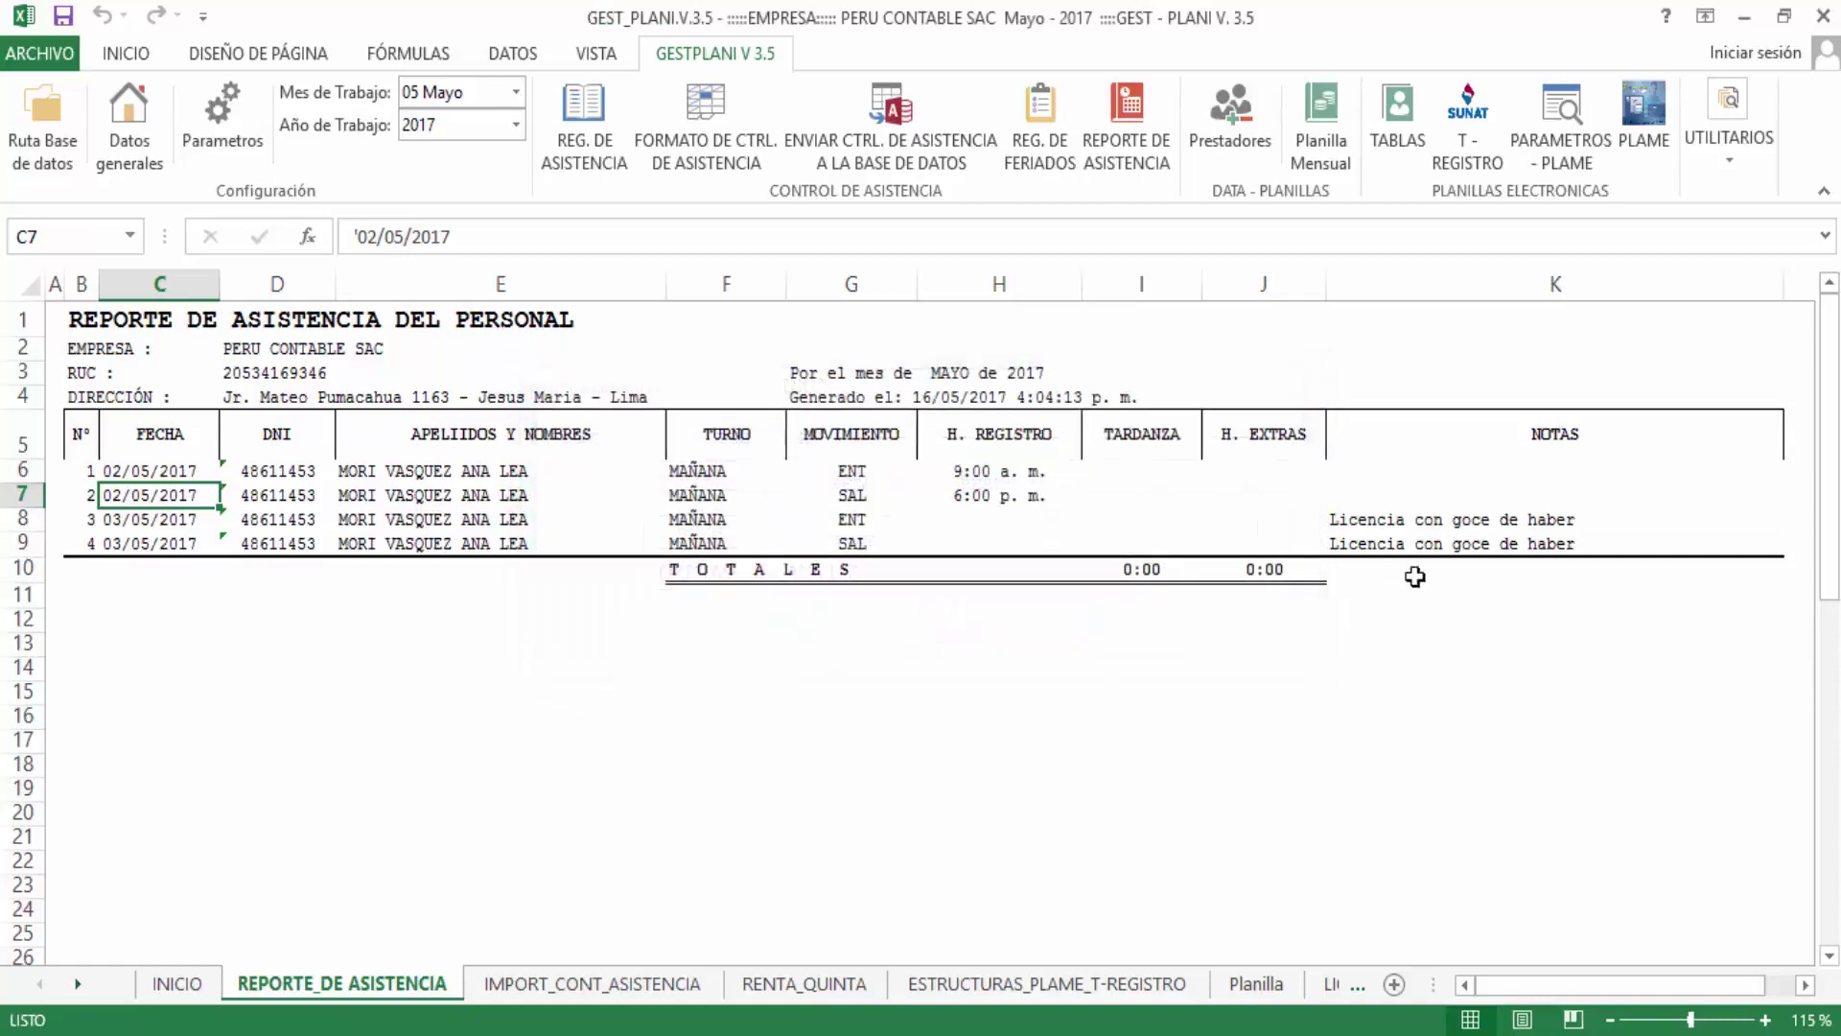
Check the two Licencia con goce de haber notes, then reopen REG. DE ASISTENCIA
{"action": "left_click_drag", "start_coordinate": [1429, 518], "coordinate": [1432, 549]}
{"action": "left_click", "coordinate": [1435, 575]}
{"action": "left_click", "coordinate": [1438, 541]}
{"action": "left_click", "coordinate": [1437, 523]}
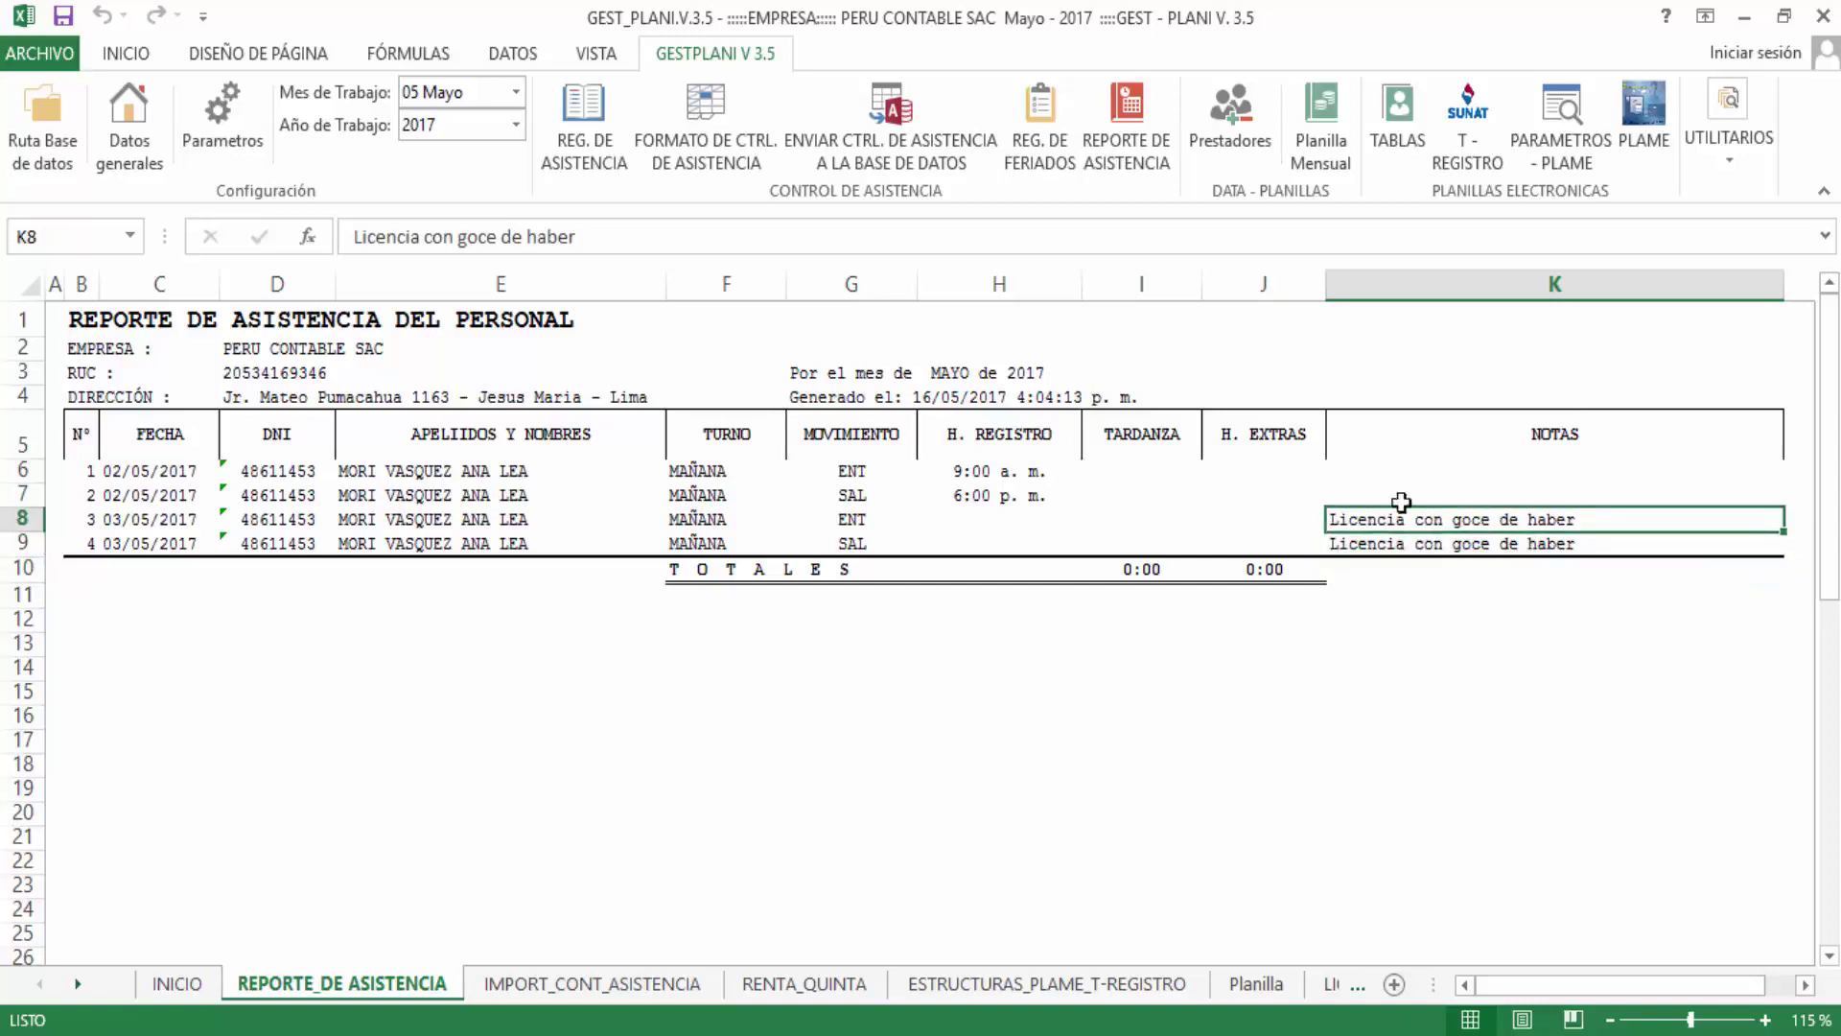
{"action": "left_click_drag", "start_coordinate": [1474, 450], "coordinate": [1472, 505]}
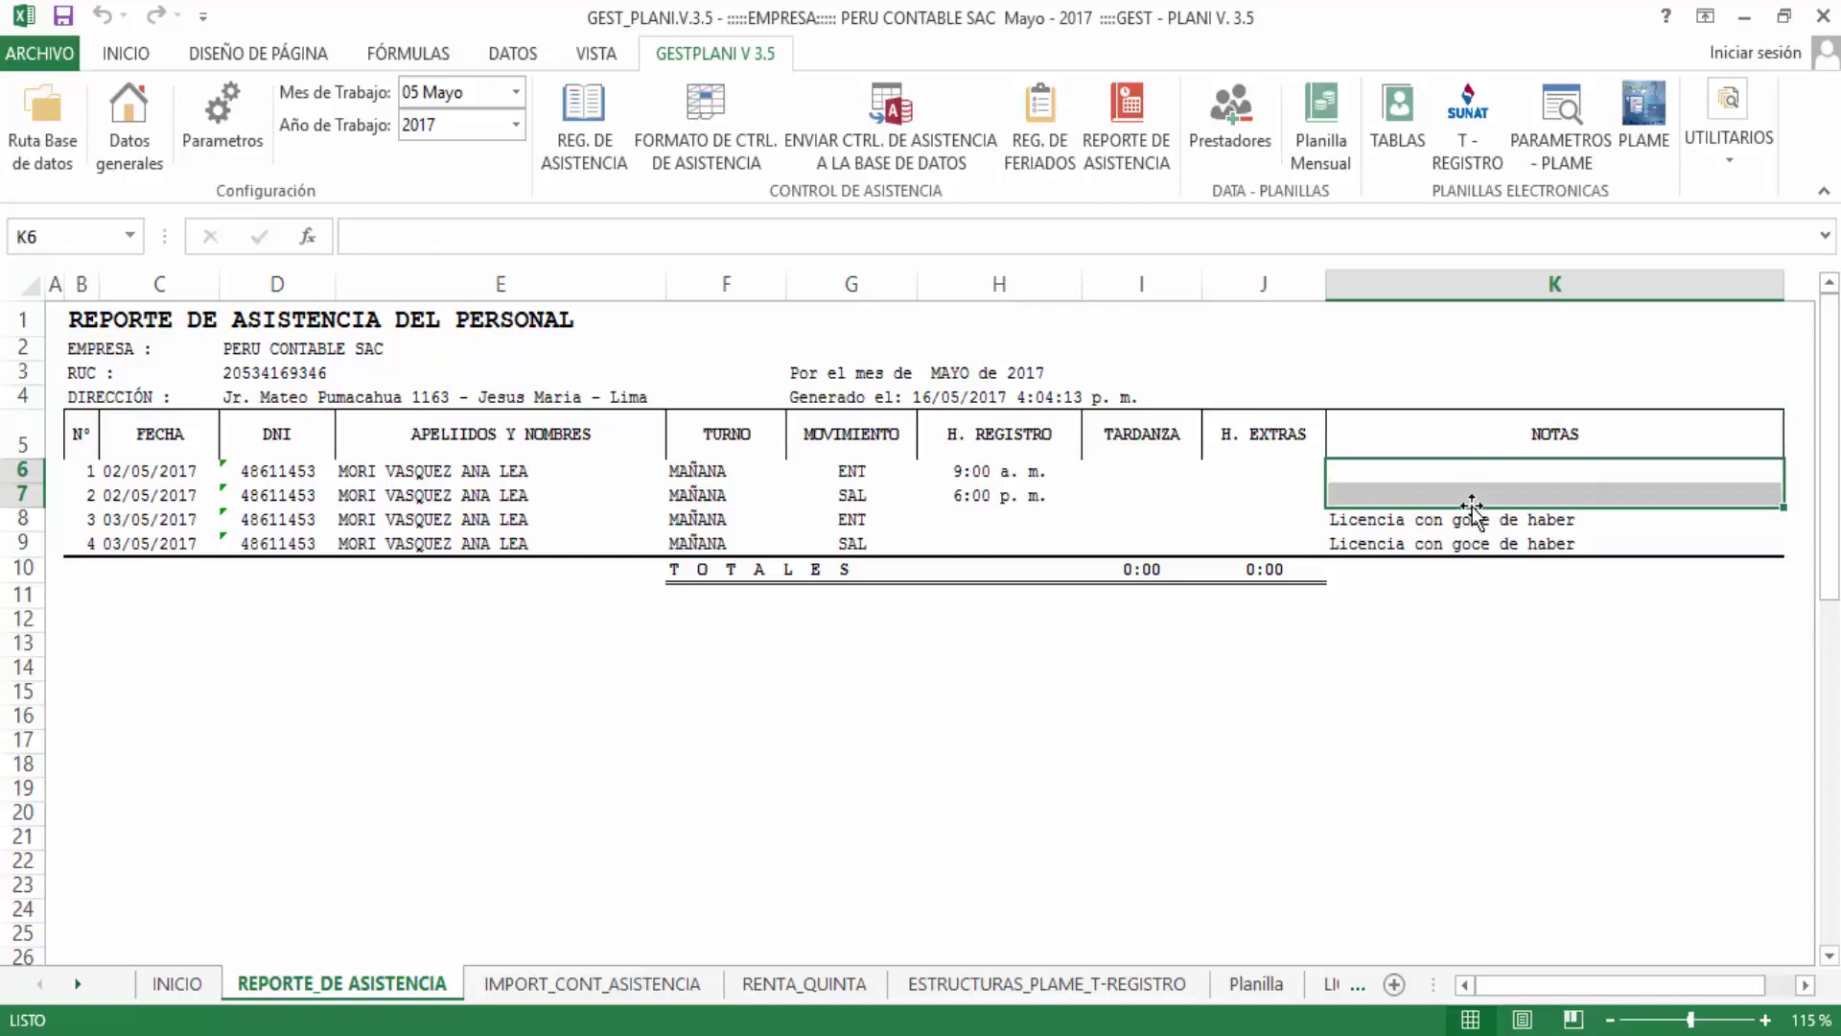
{"action": "left_click", "coordinate": [831, 547]}
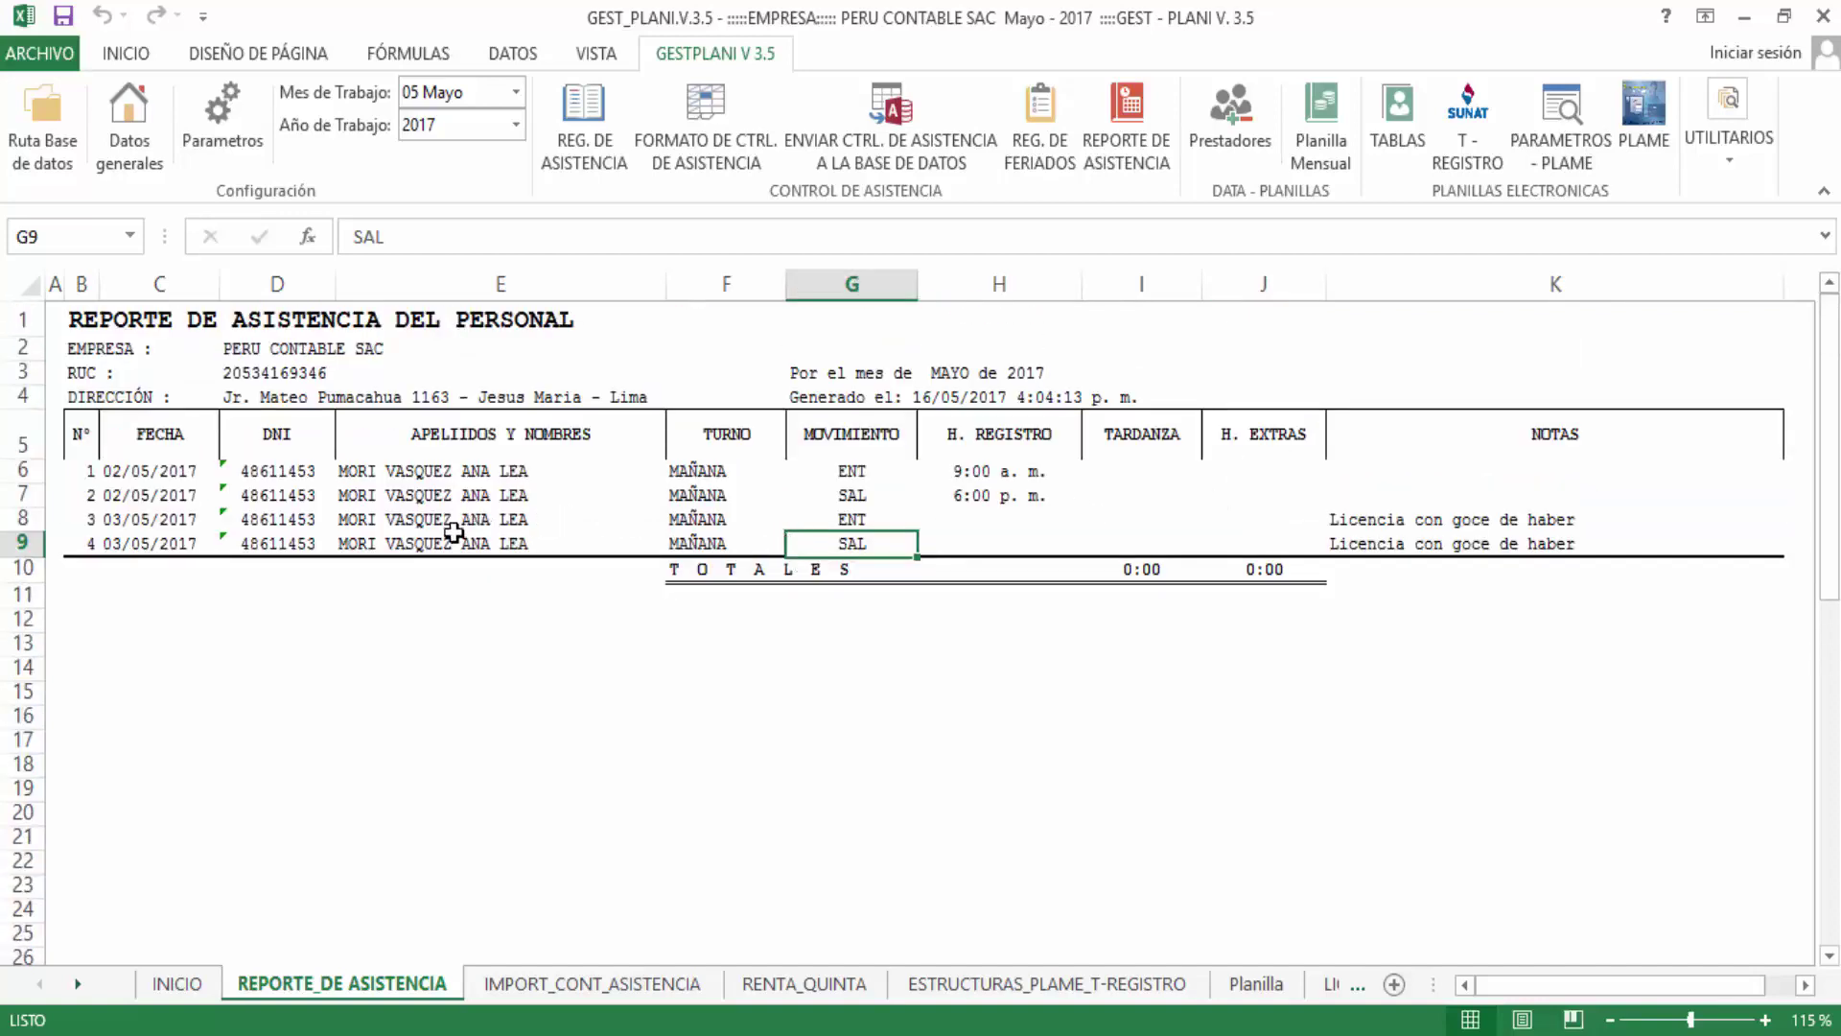
{"action": "left_click", "coordinate": [587, 122]}
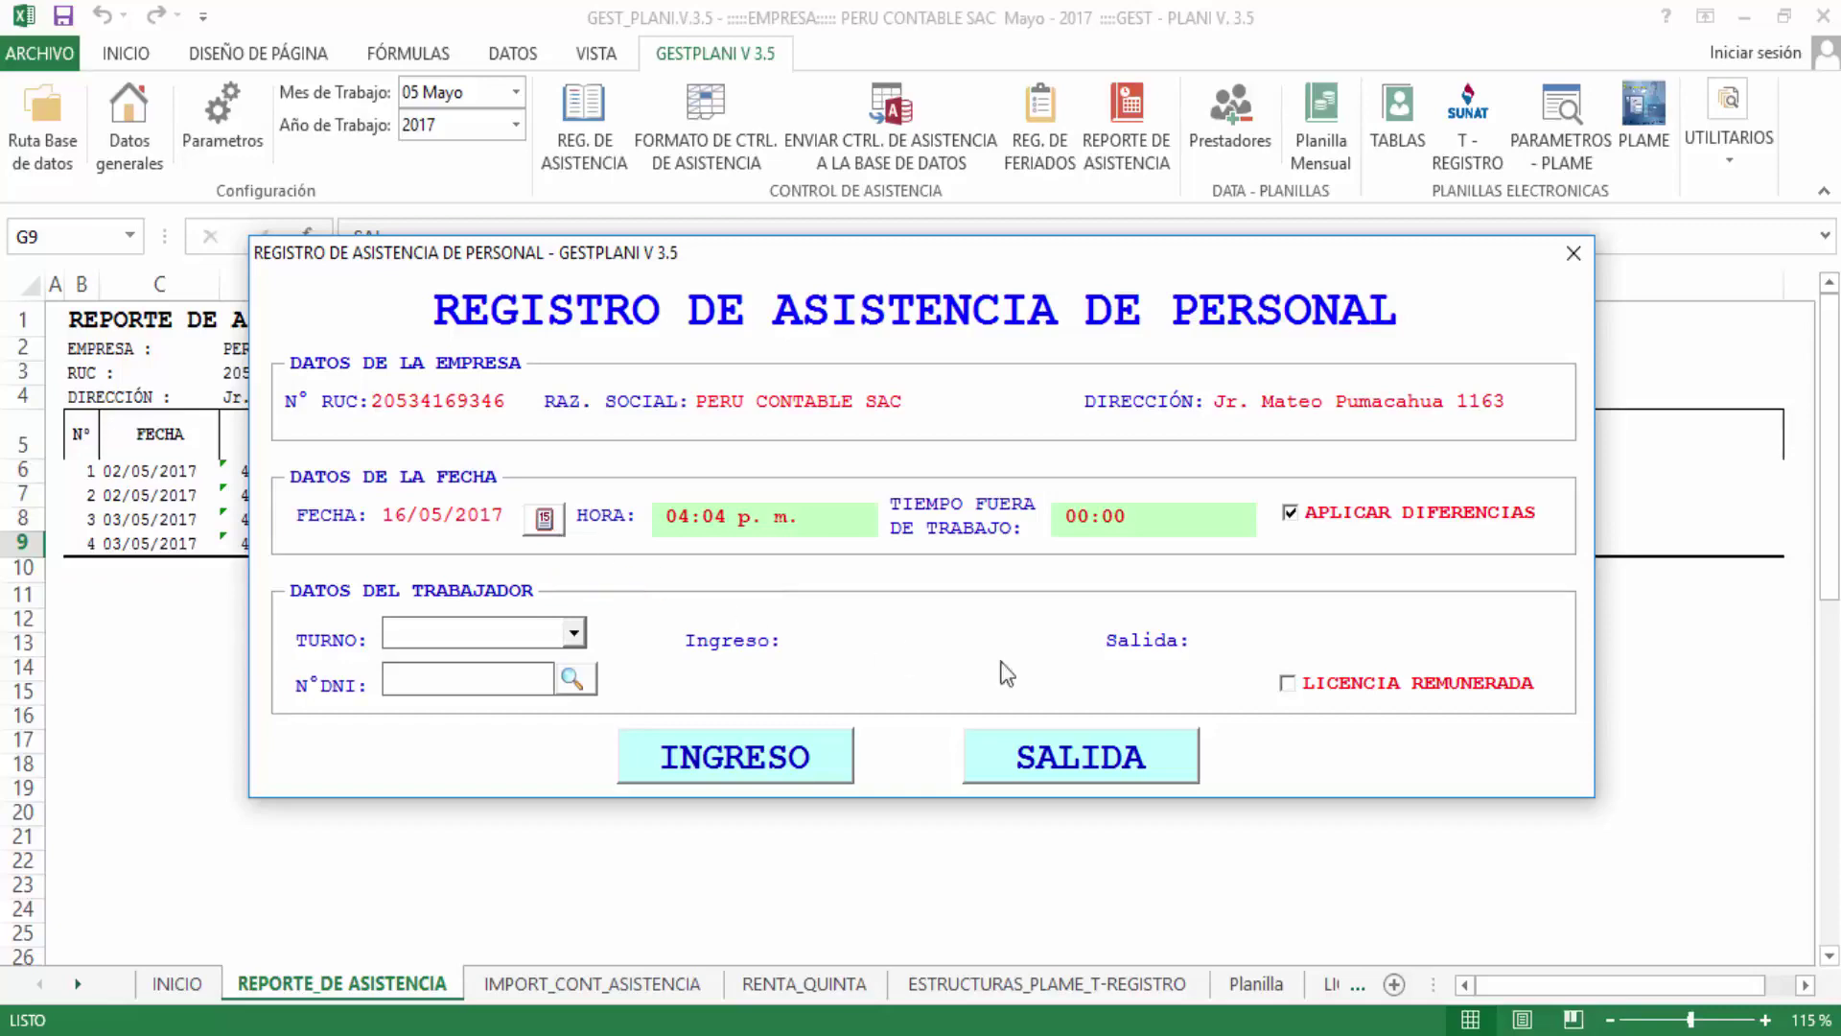
{"action": "left_click", "coordinate": [1573, 253]}
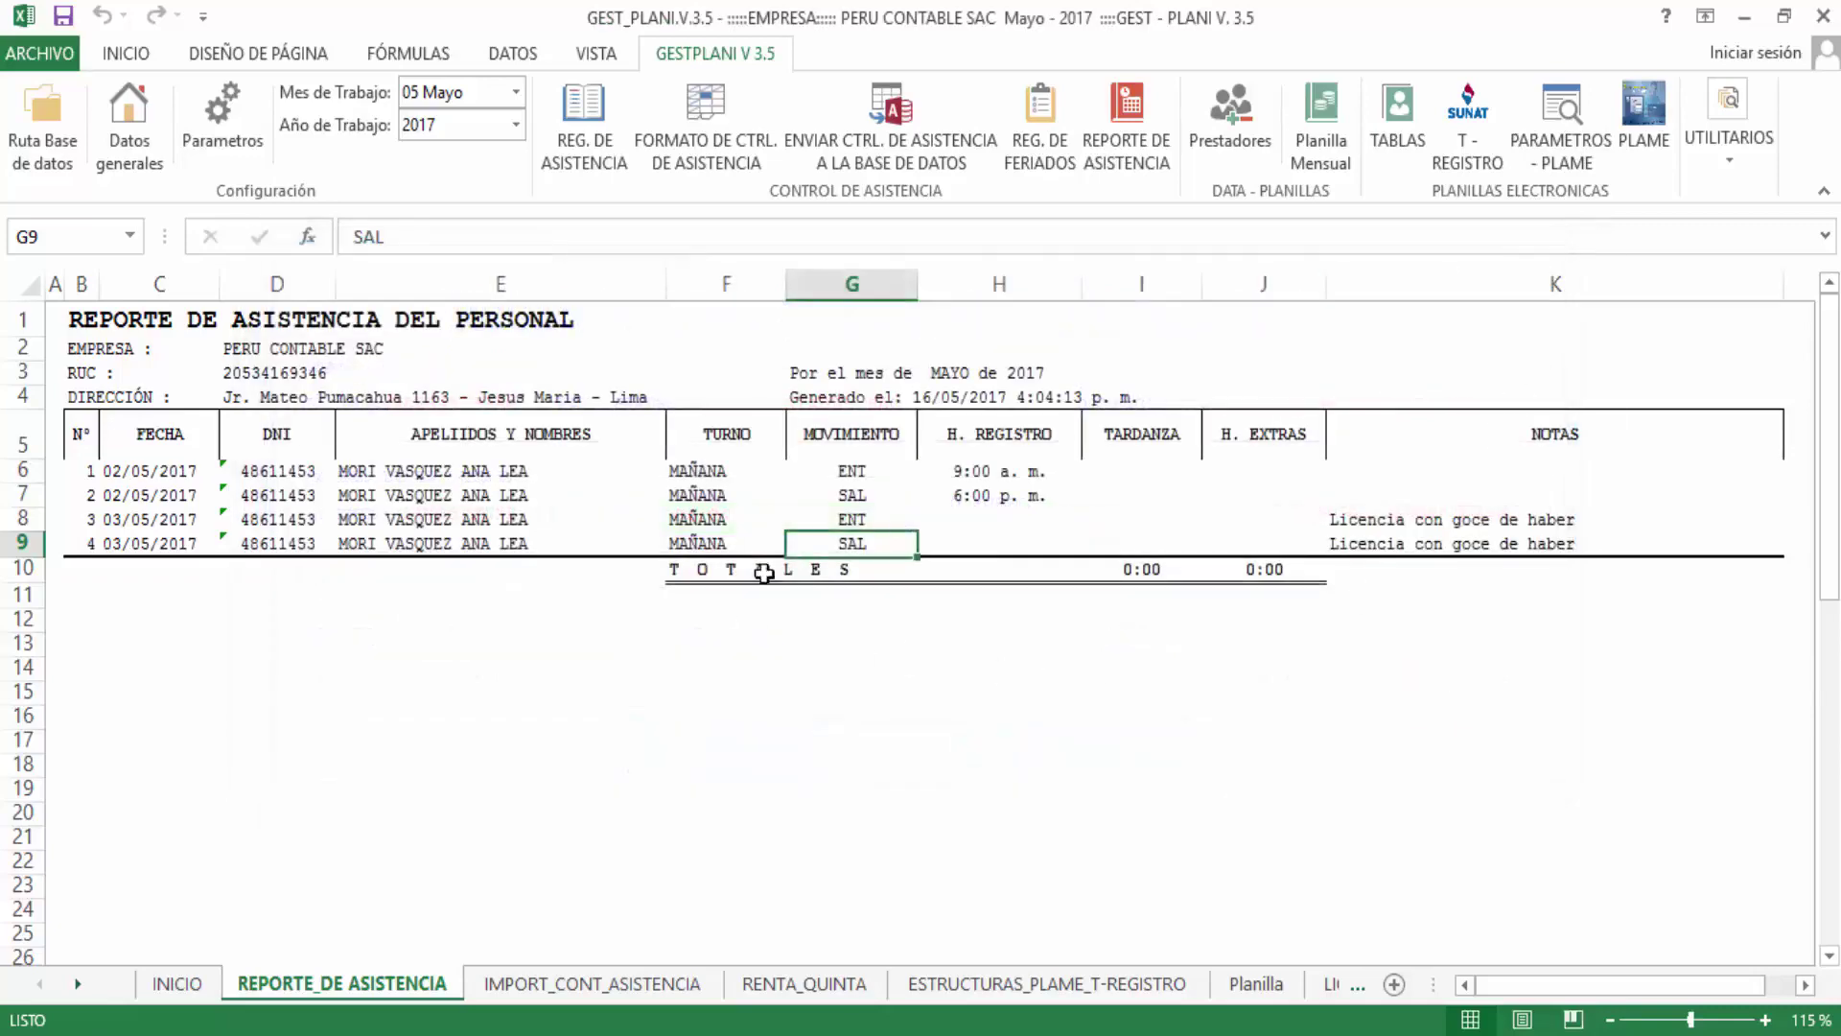
{"action": "left_click", "coordinate": [672, 676]}
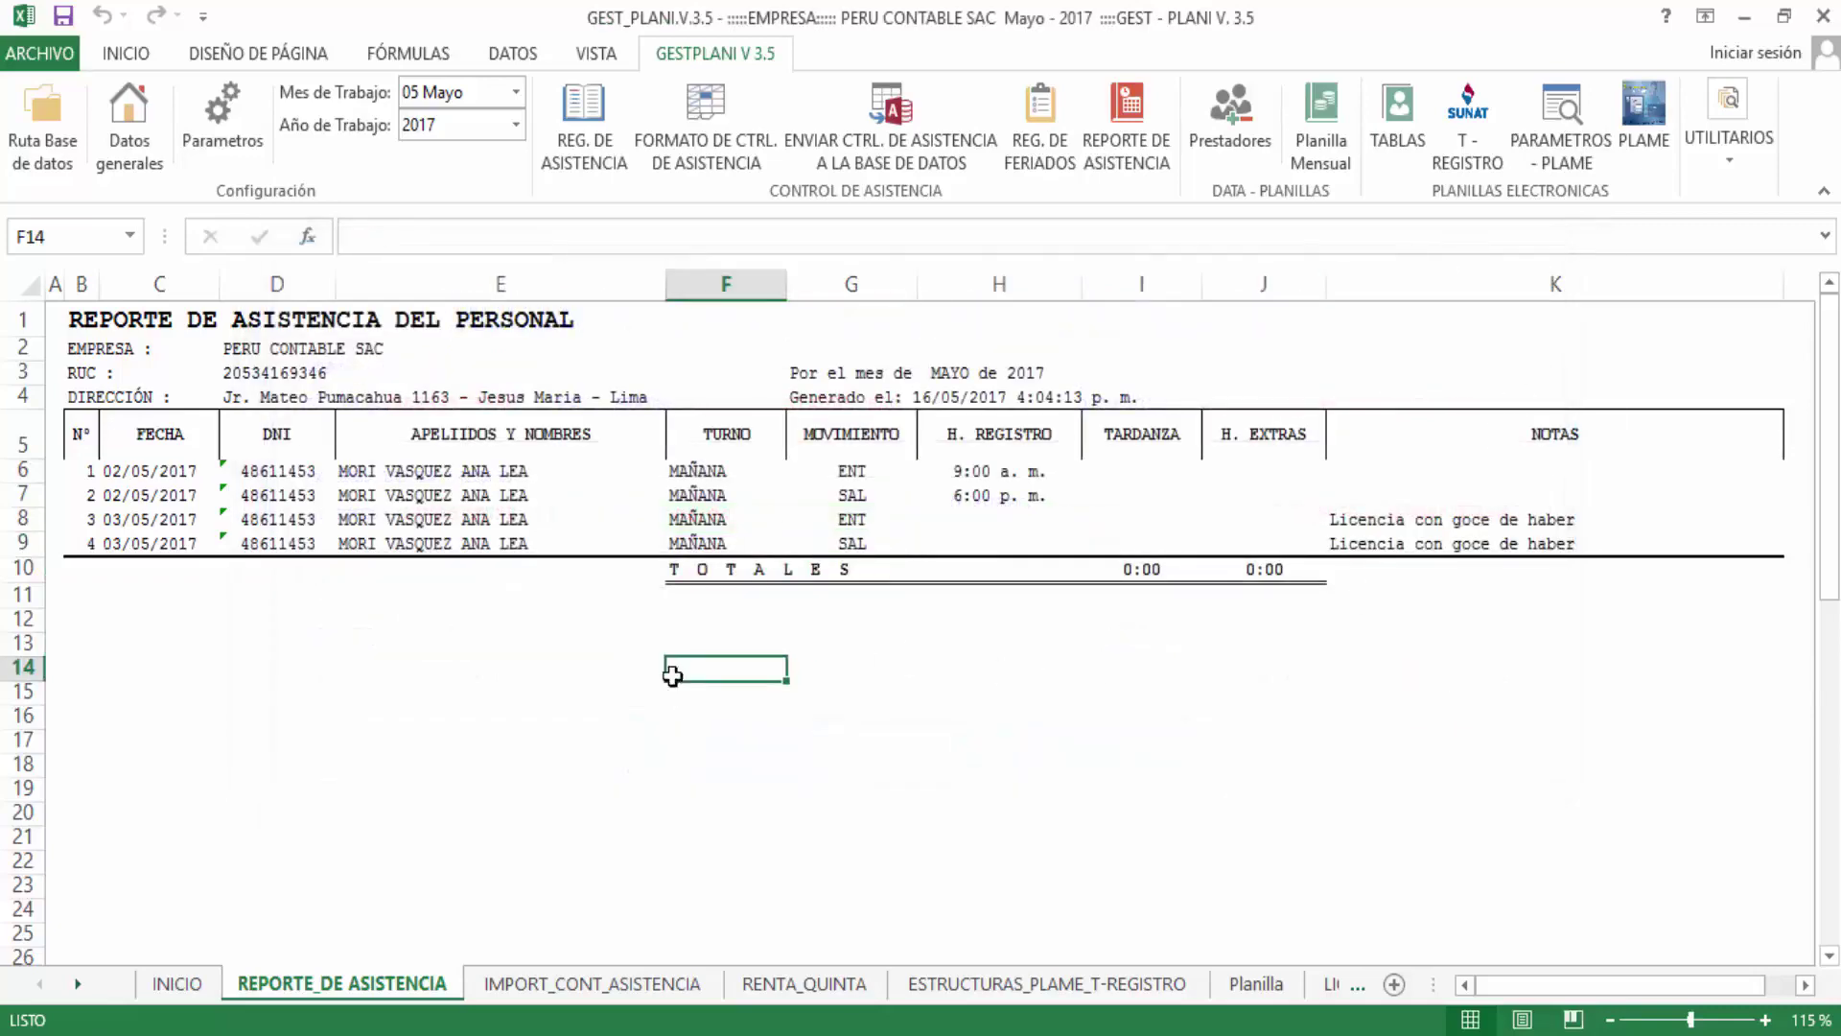
{"action": "left_click", "coordinate": [722, 129]}
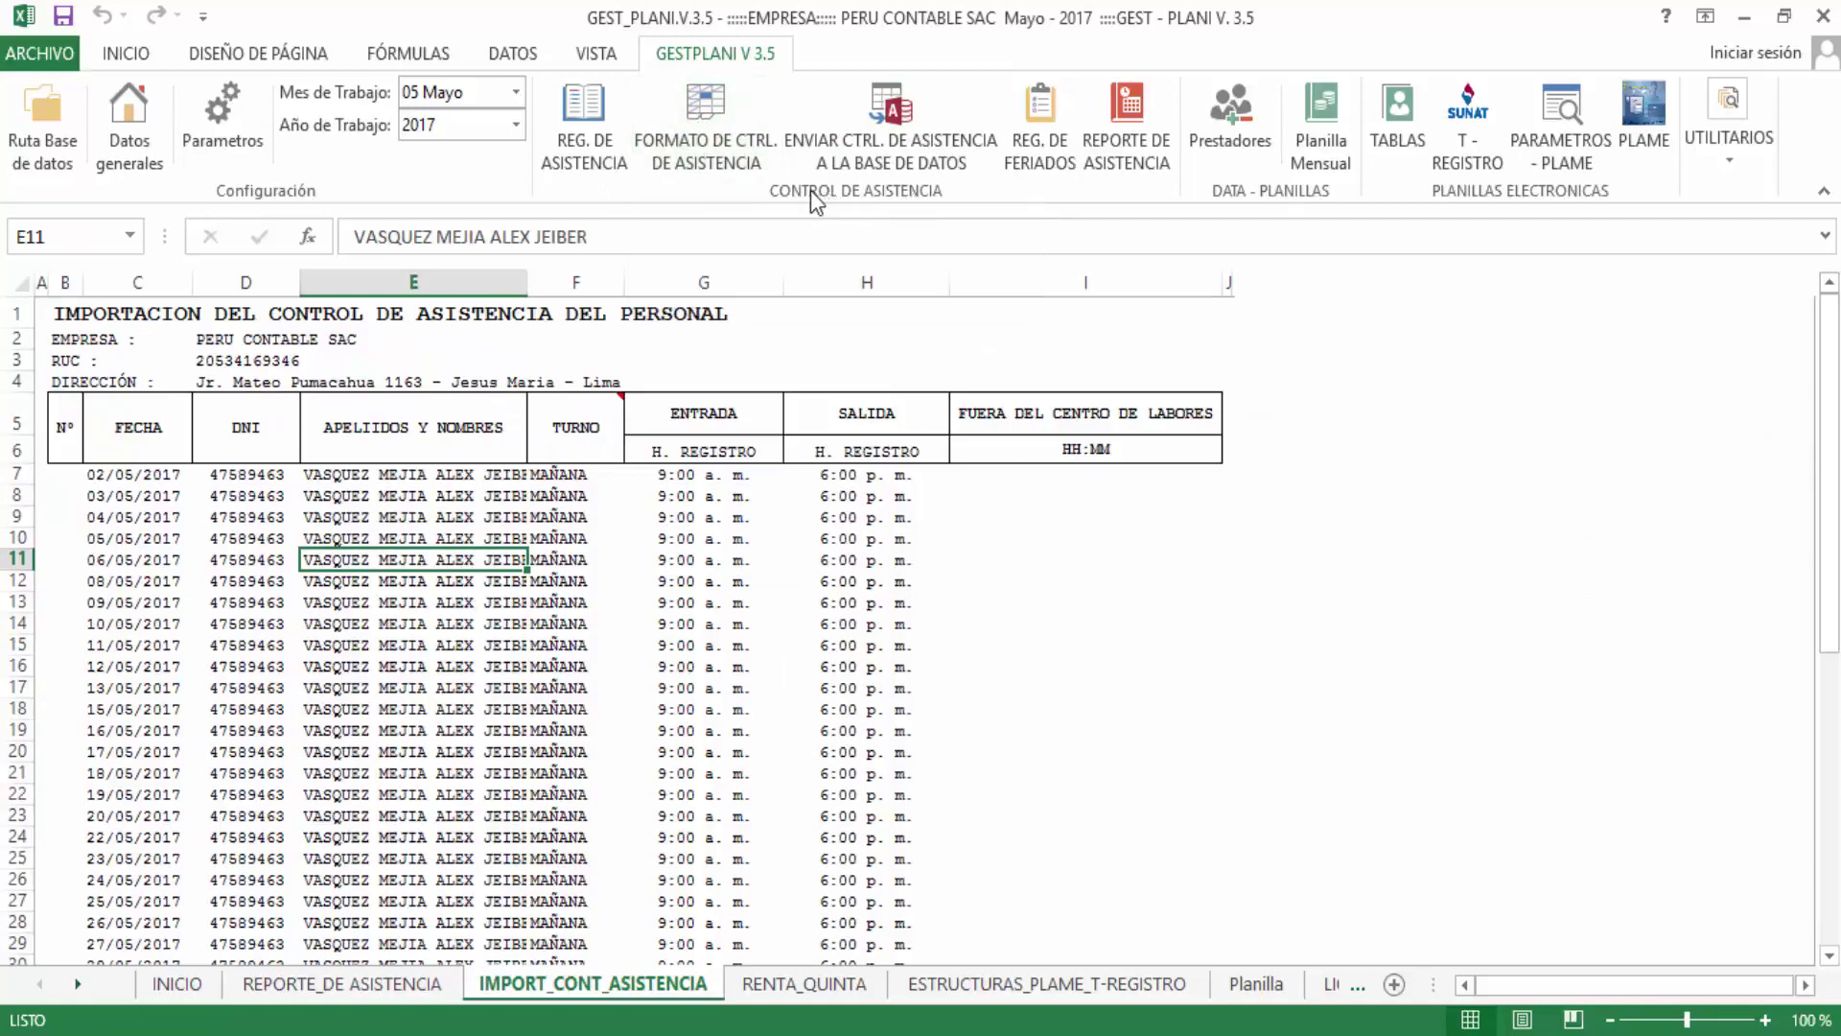
{"action": "left_click", "coordinate": [277, 621]}
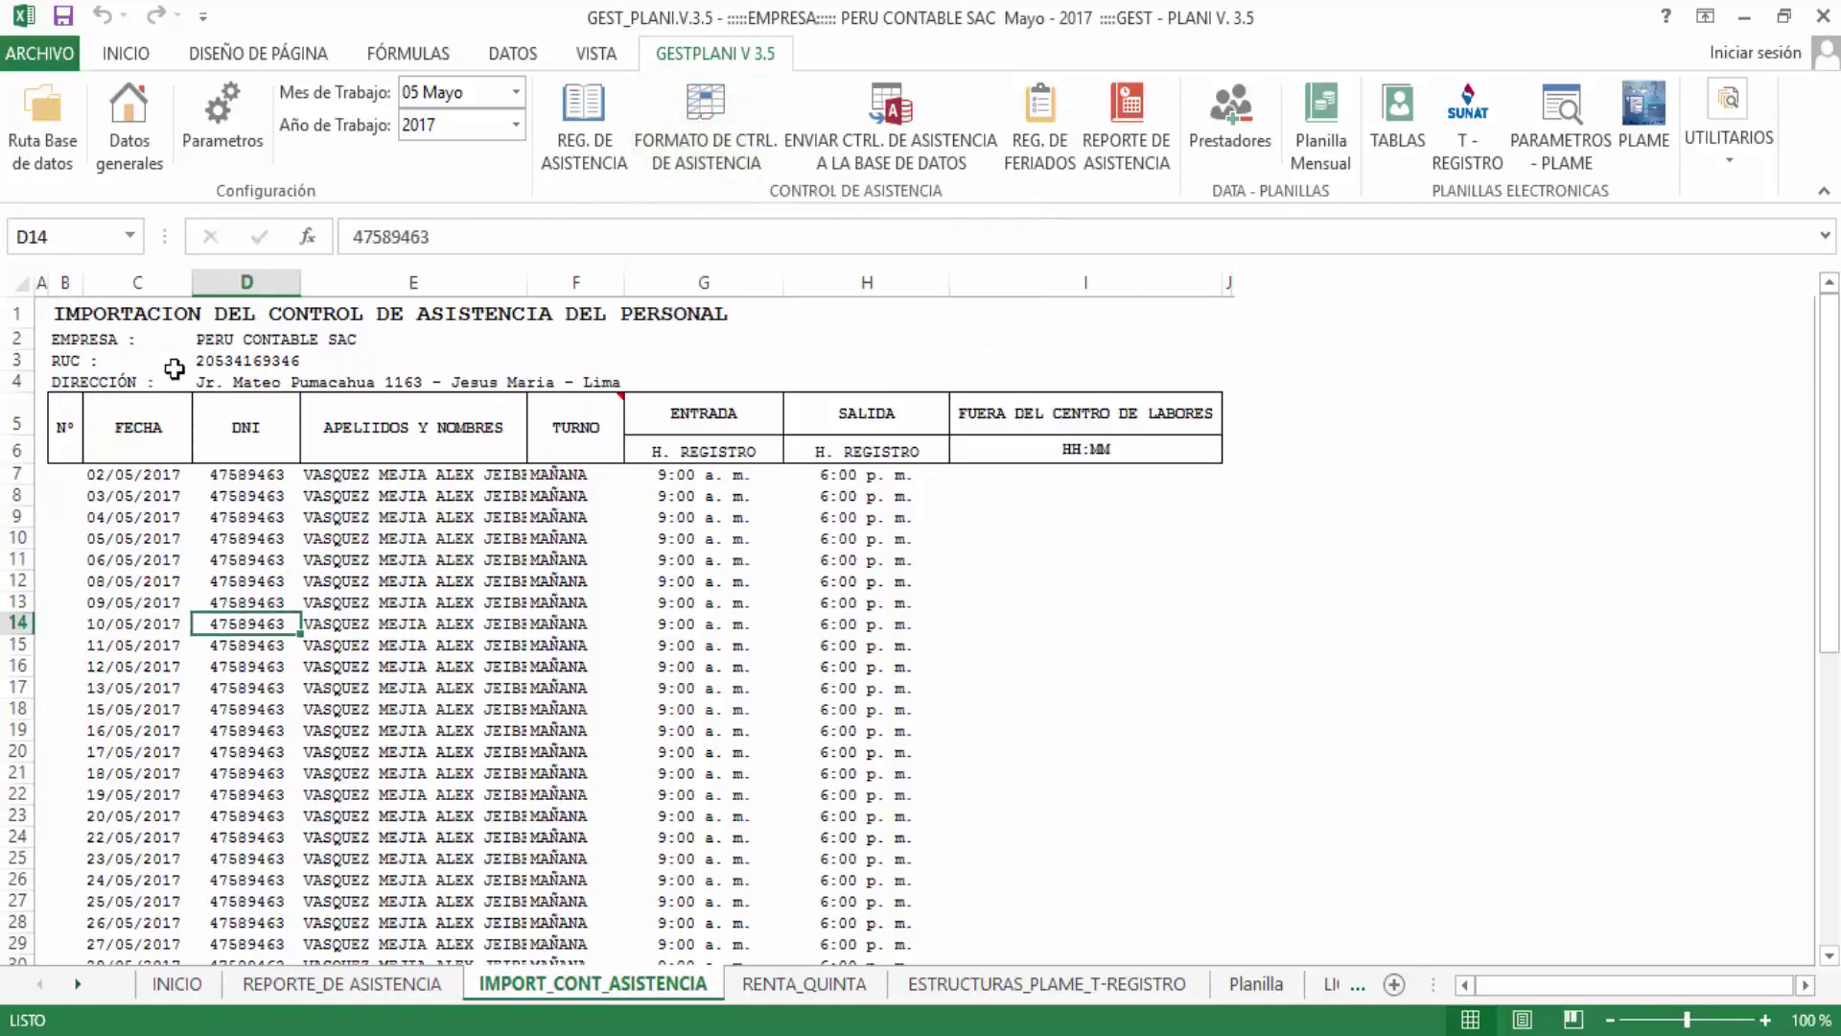
{"action": "left_click", "coordinate": [95, 323]}
{"action": "left_click", "coordinate": [412, 623]}
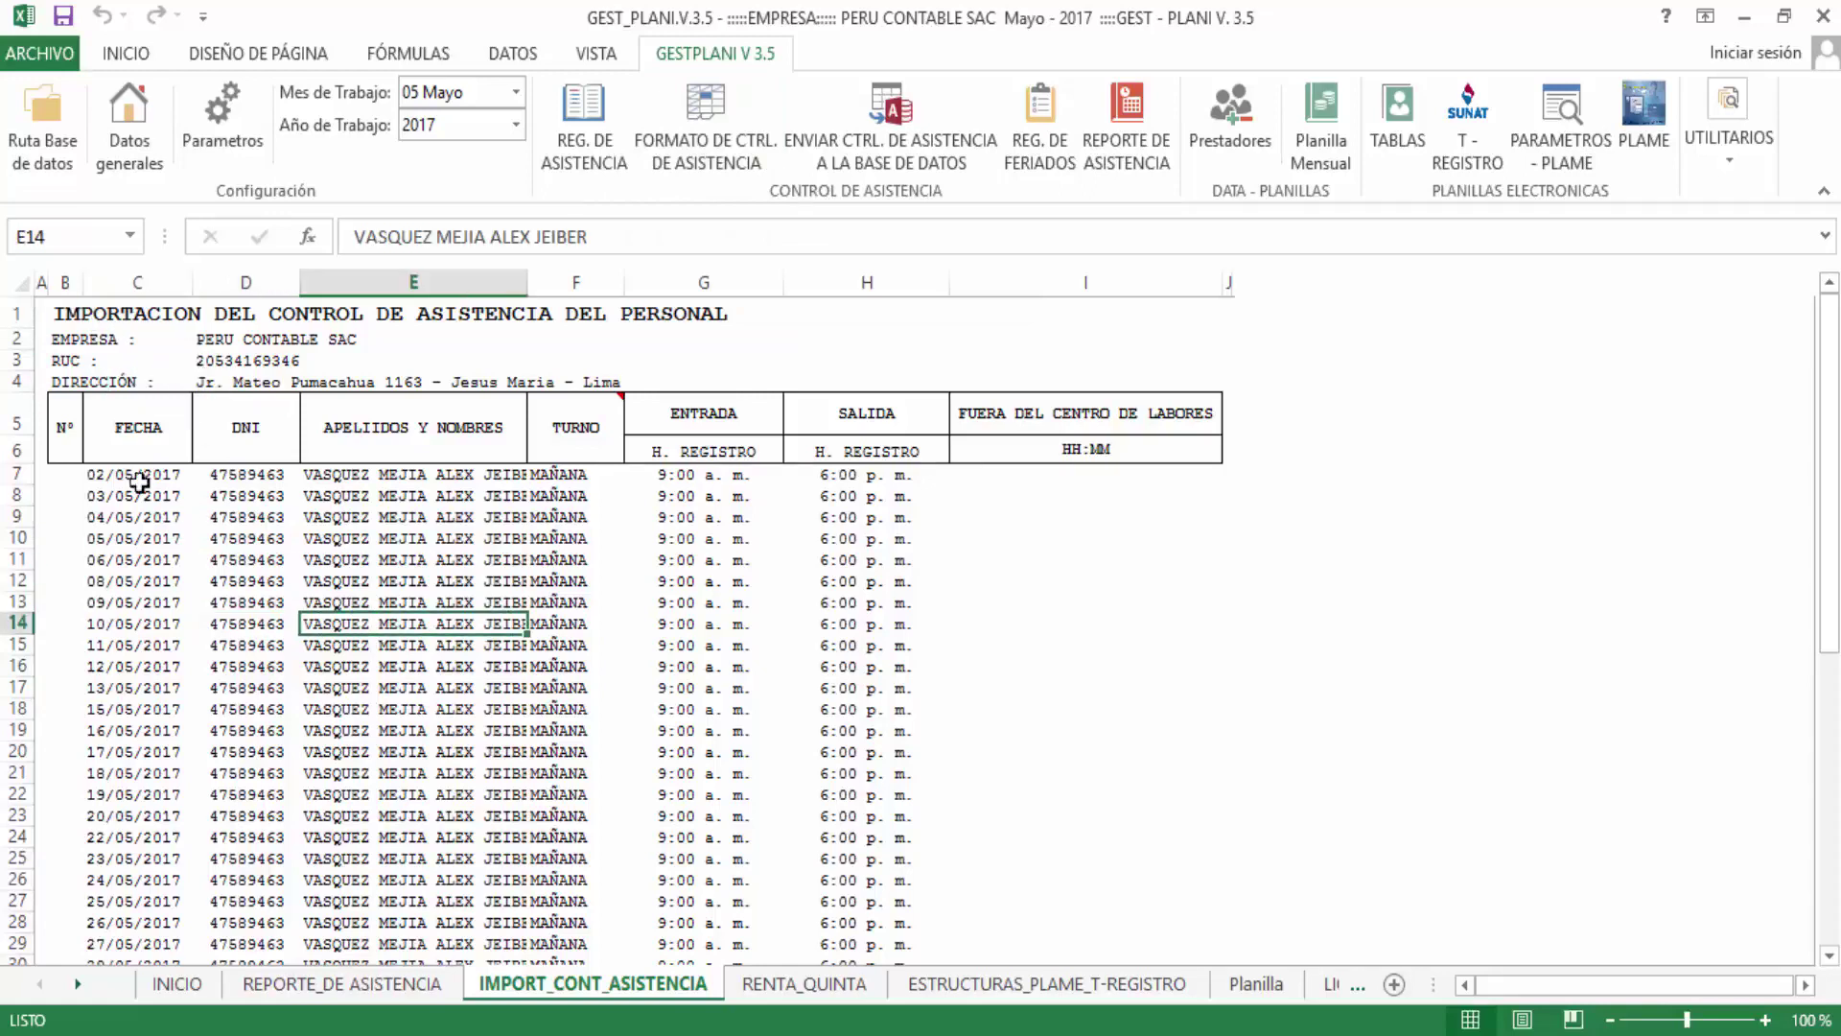
{"action": "left_click_drag", "start_coordinate": [126, 446], "coordinate": [1199, 431]}
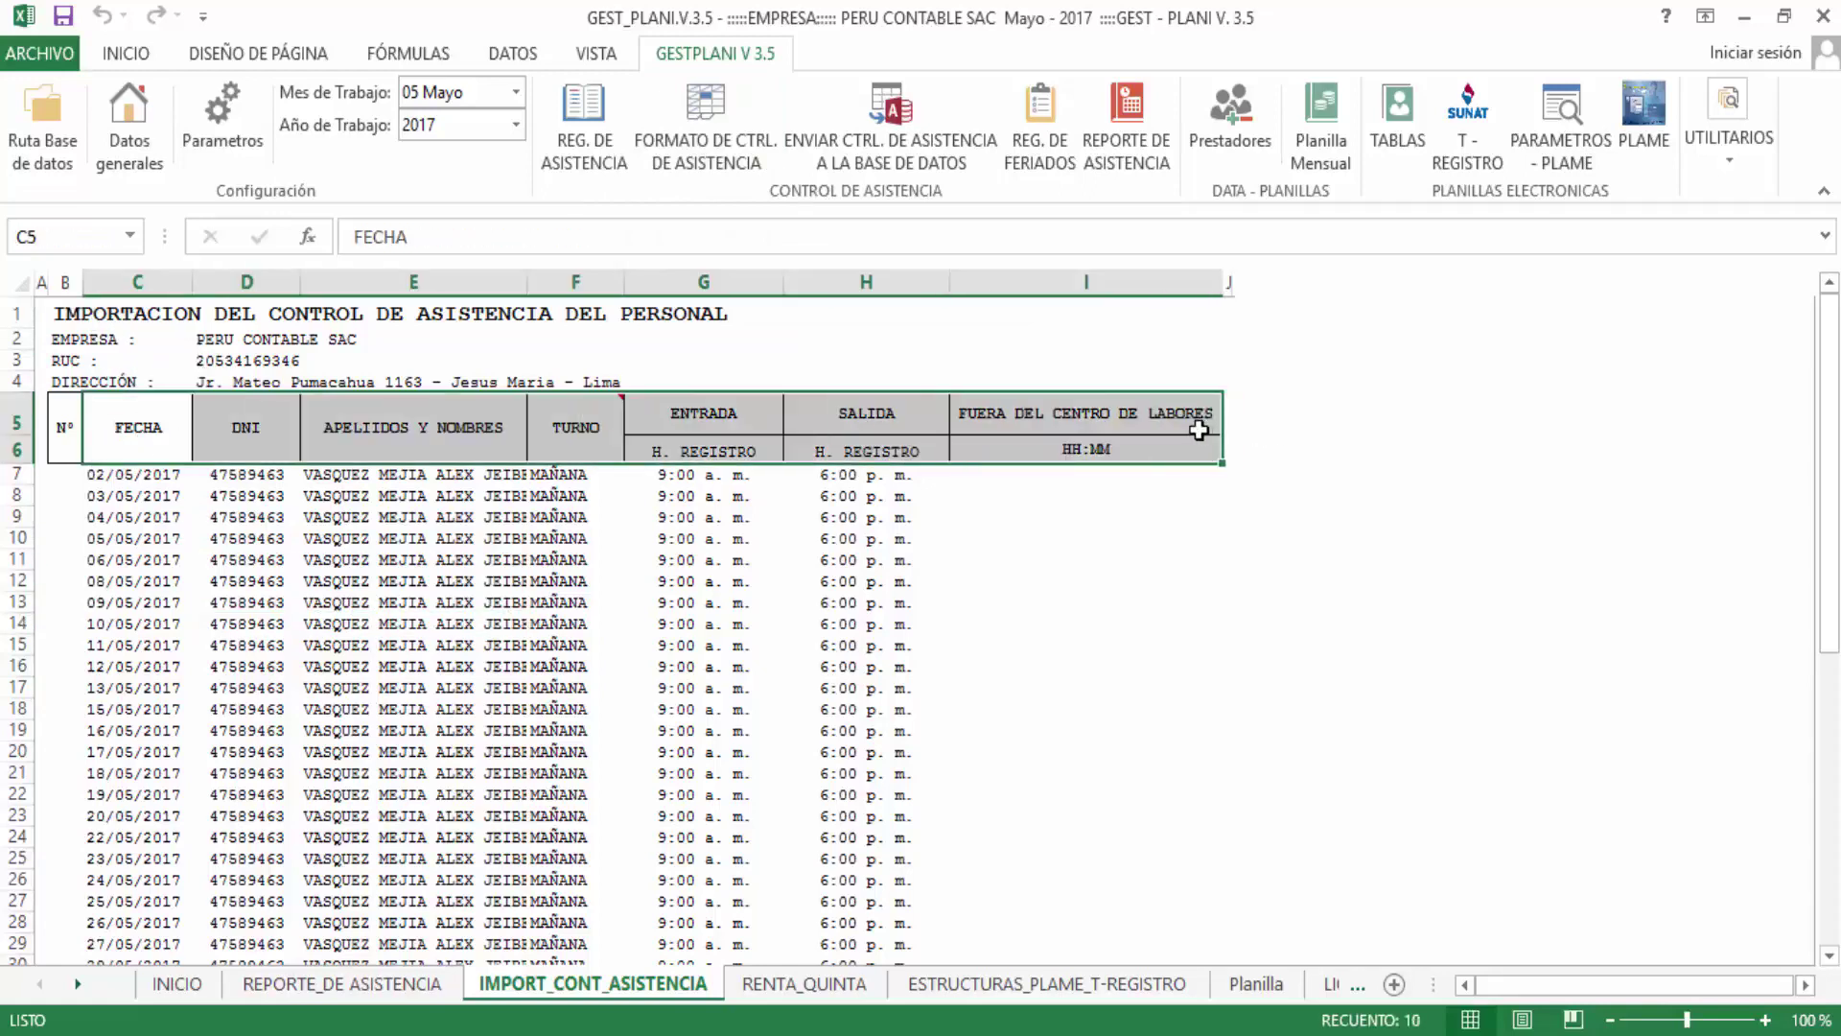
{"action": "left_click", "coordinate": [423, 584]}
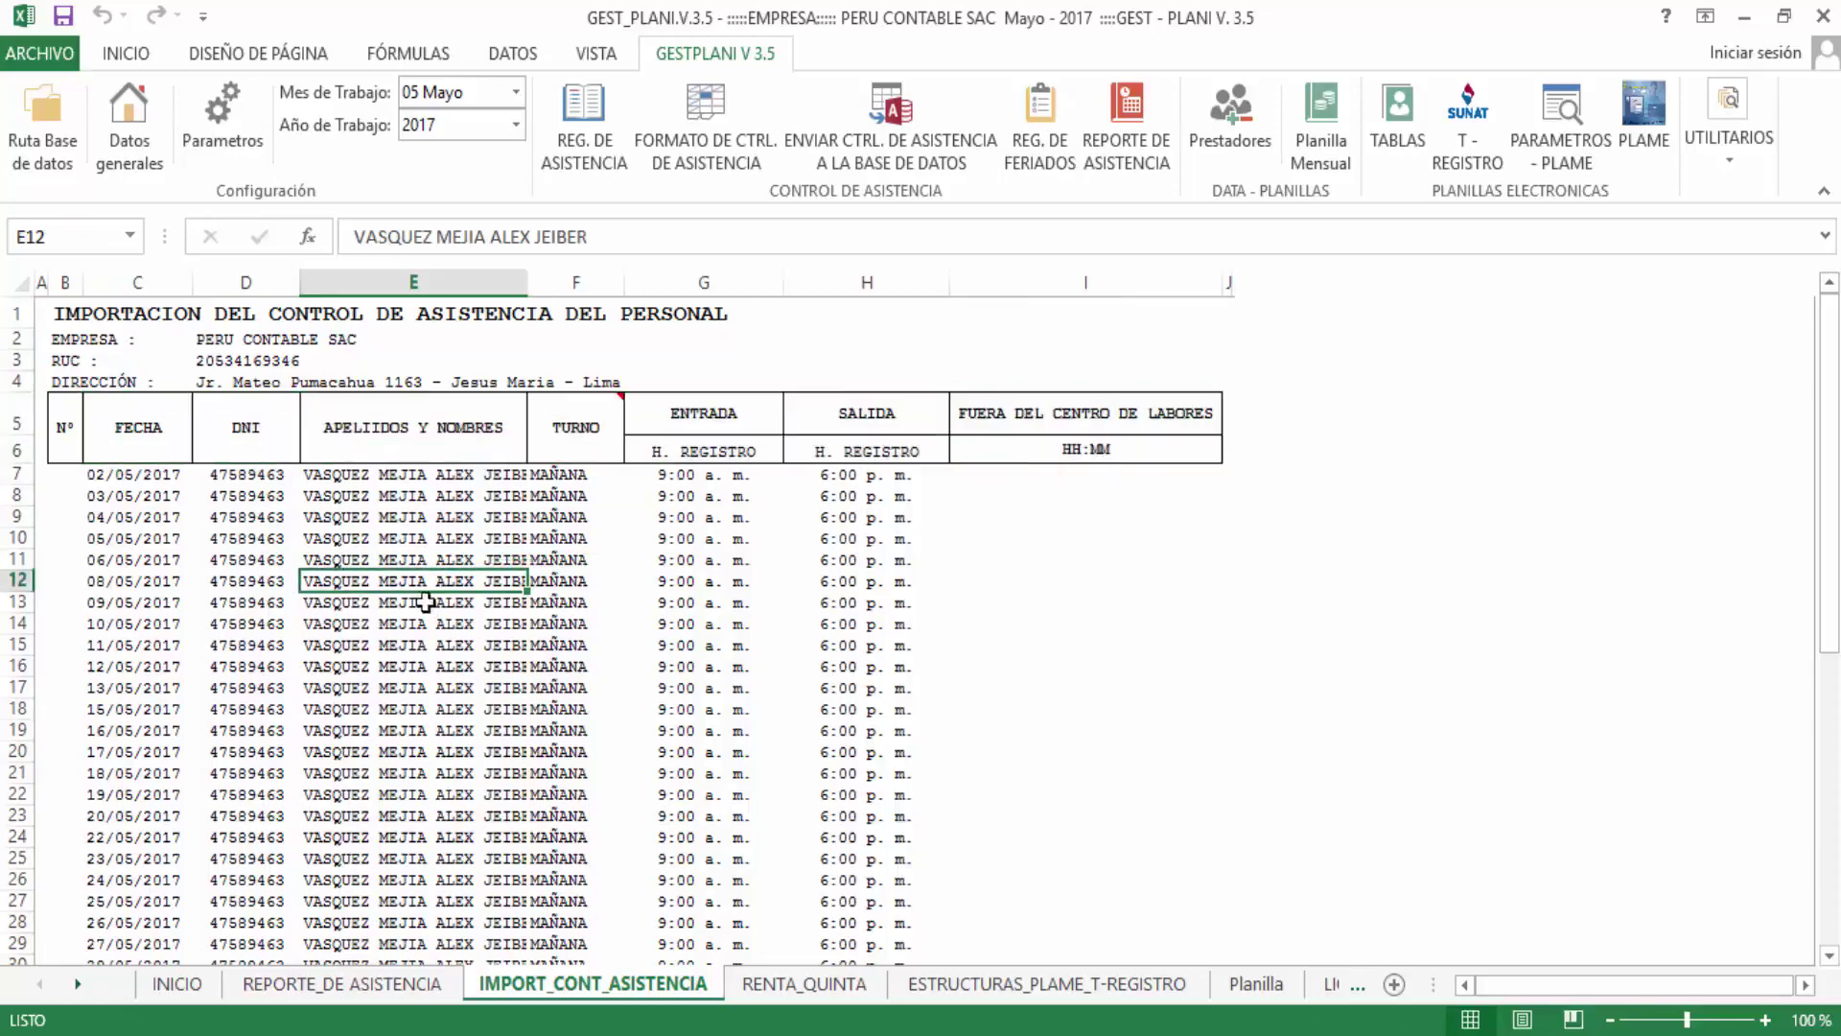
{"action": "left_click", "coordinate": [134, 478]}
{"action": "left_click_drag", "start_coordinate": [137, 430], "coordinate": [159, 935]}
{"action": "scroll", "coordinate": [149, 459], "scroll_direction": "up", "scroll_amount": 1}
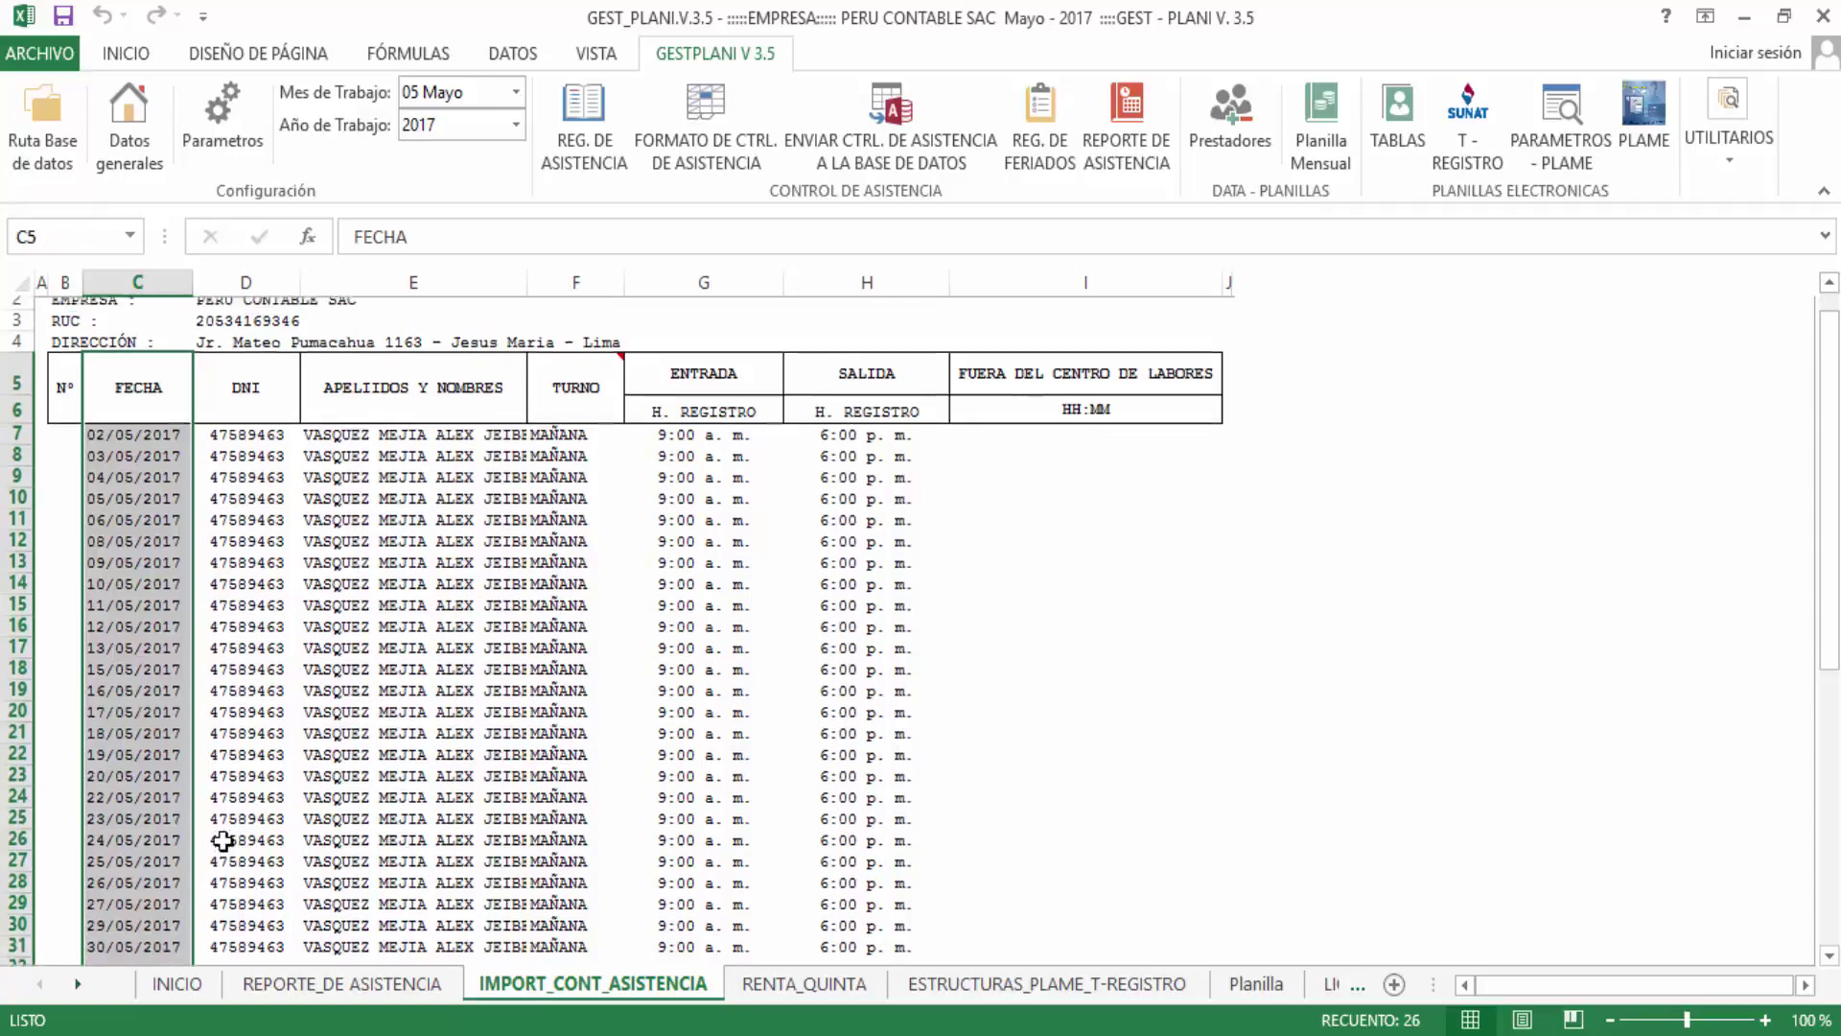
{"action": "left_click", "coordinate": [147, 472]}
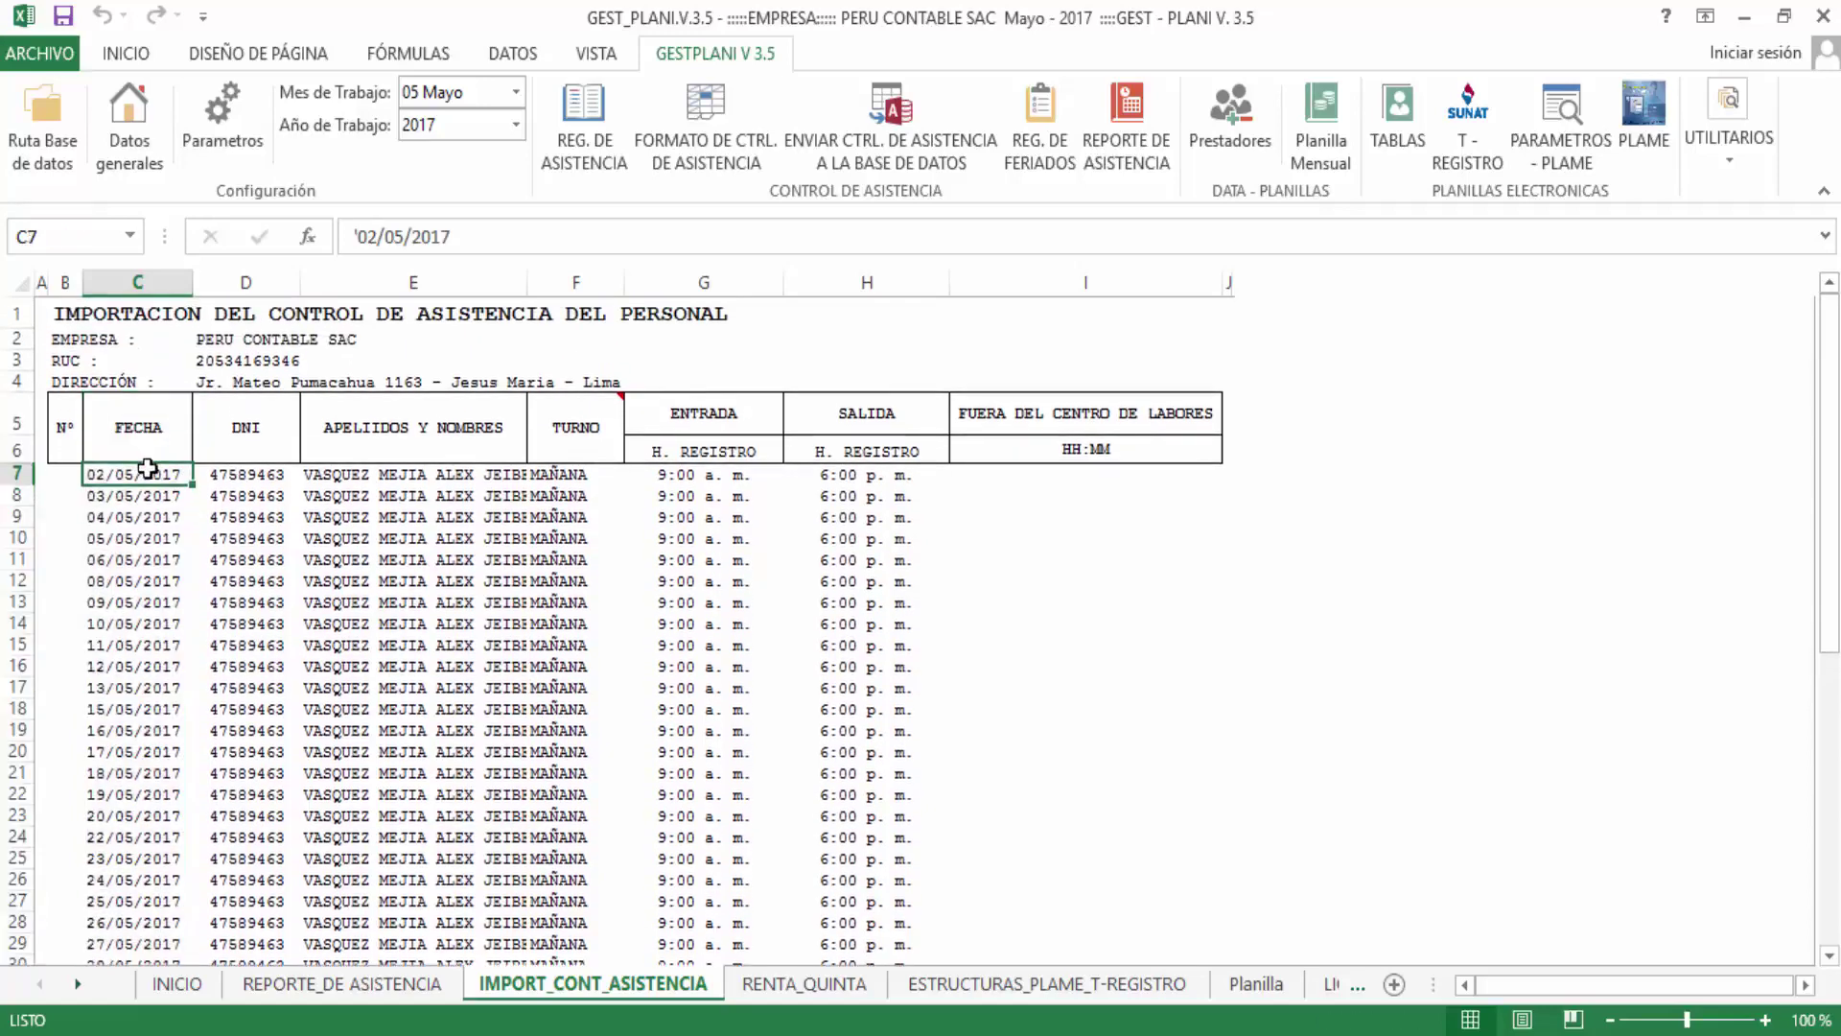
{"action": "left_click_drag", "start_coordinate": [147, 468], "coordinate": [172, 935]}
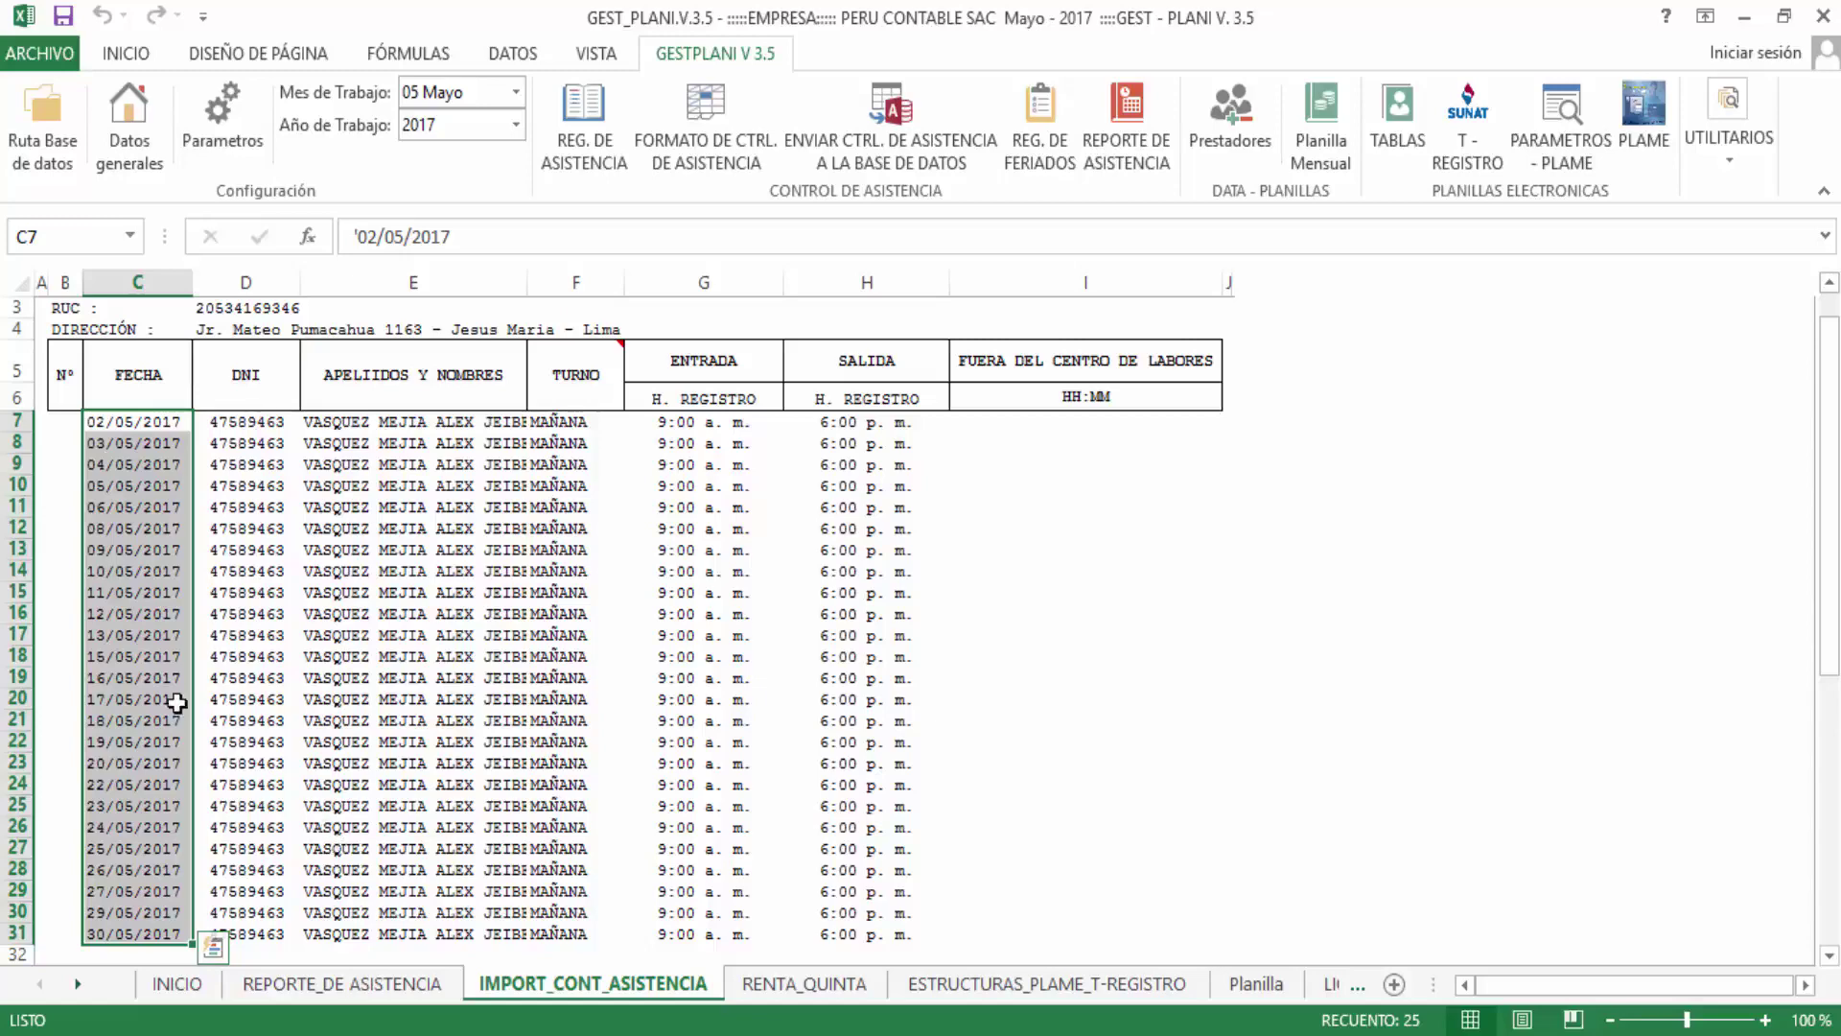
{"action": "scroll", "coordinate": [408, 568], "scroll_direction": "down", "scroll_amount": 4}
{"action": "scroll", "coordinate": [423, 583], "scroll_direction": "up", "scroll_amount": 1}
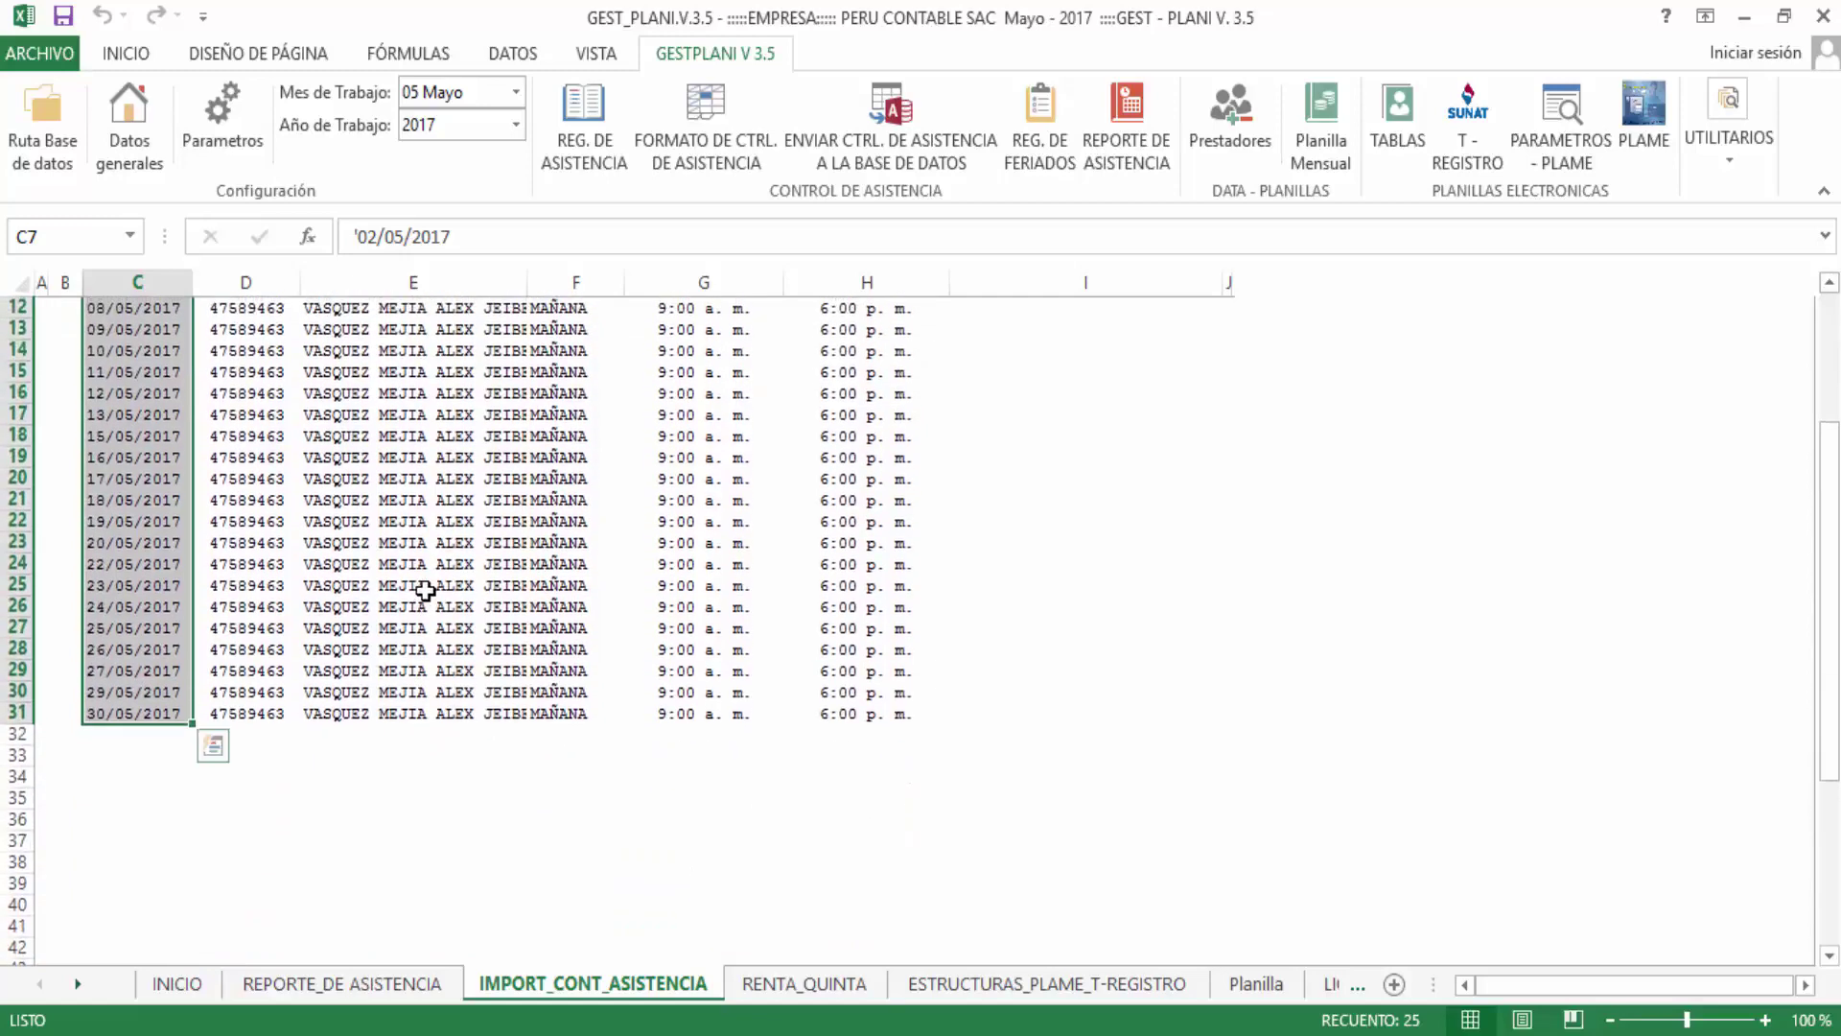
{"action": "scroll", "coordinate": [417, 624], "scroll_direction": "up", "scroll_amount": 4}
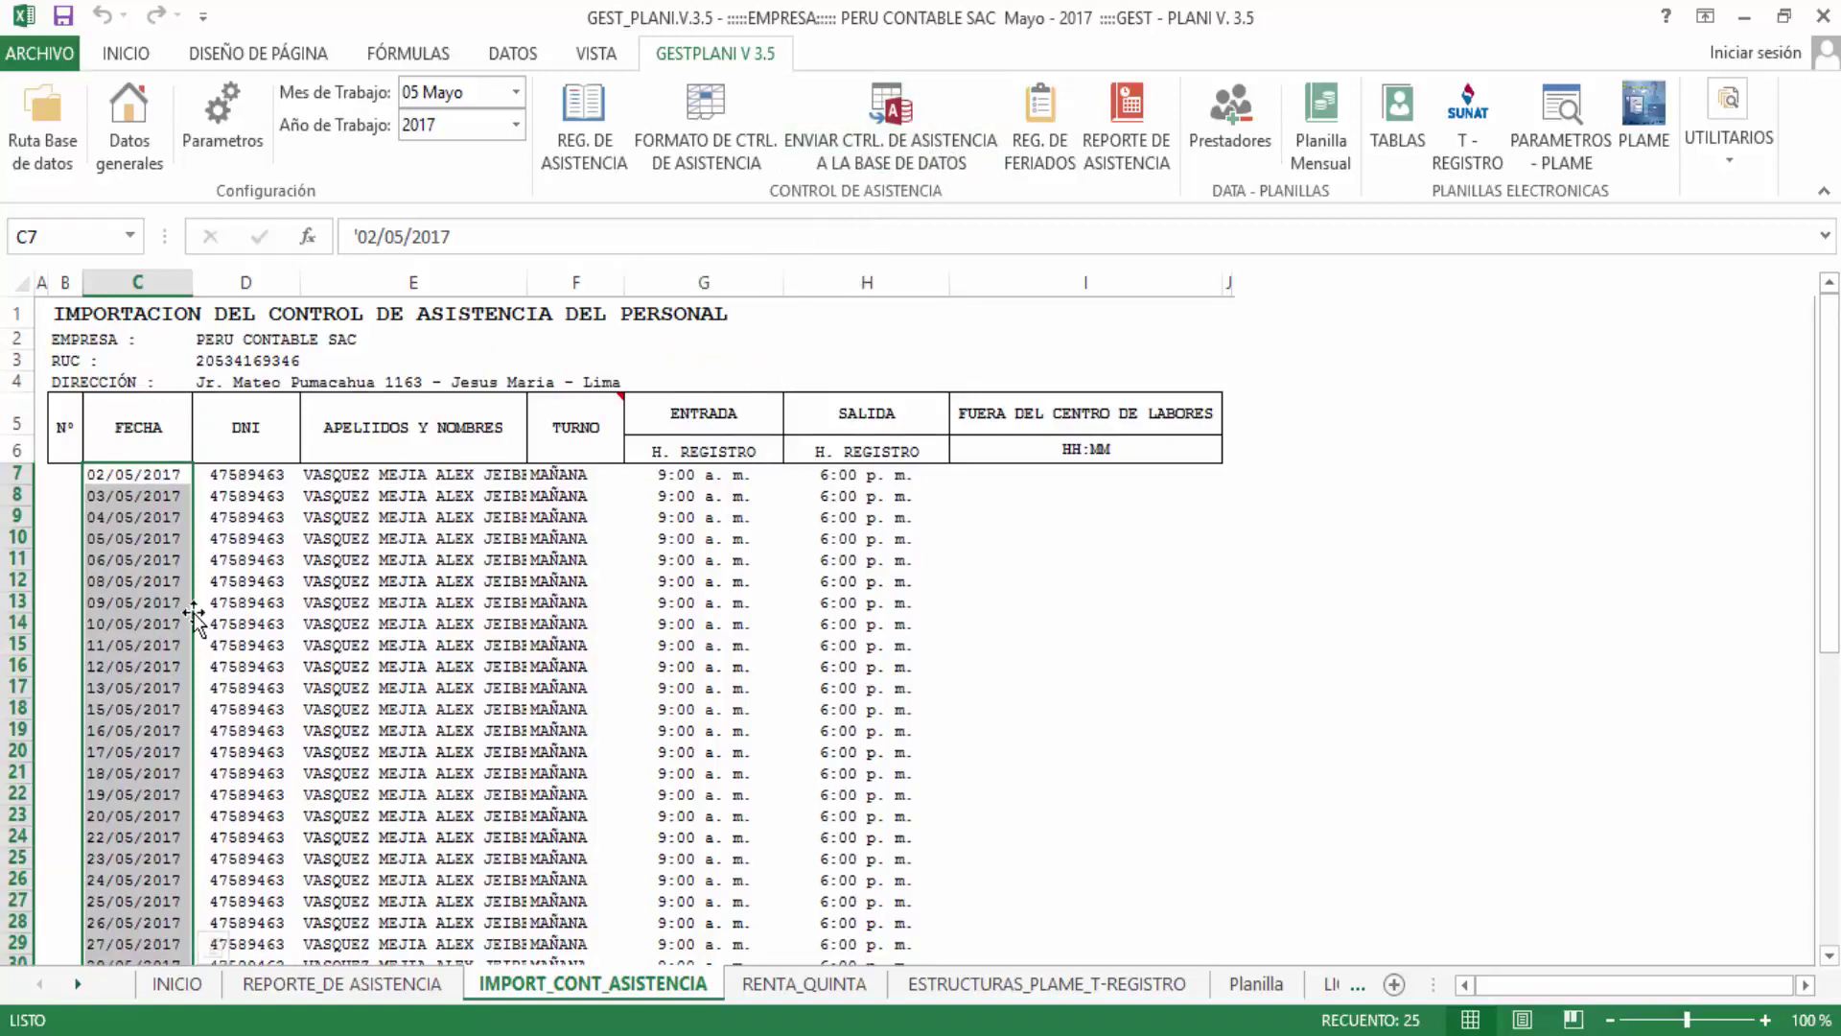
{"action": "left_click", "coordinate": [149, 518]}
{"action": "left_click", "coordinate": [150, 477]}
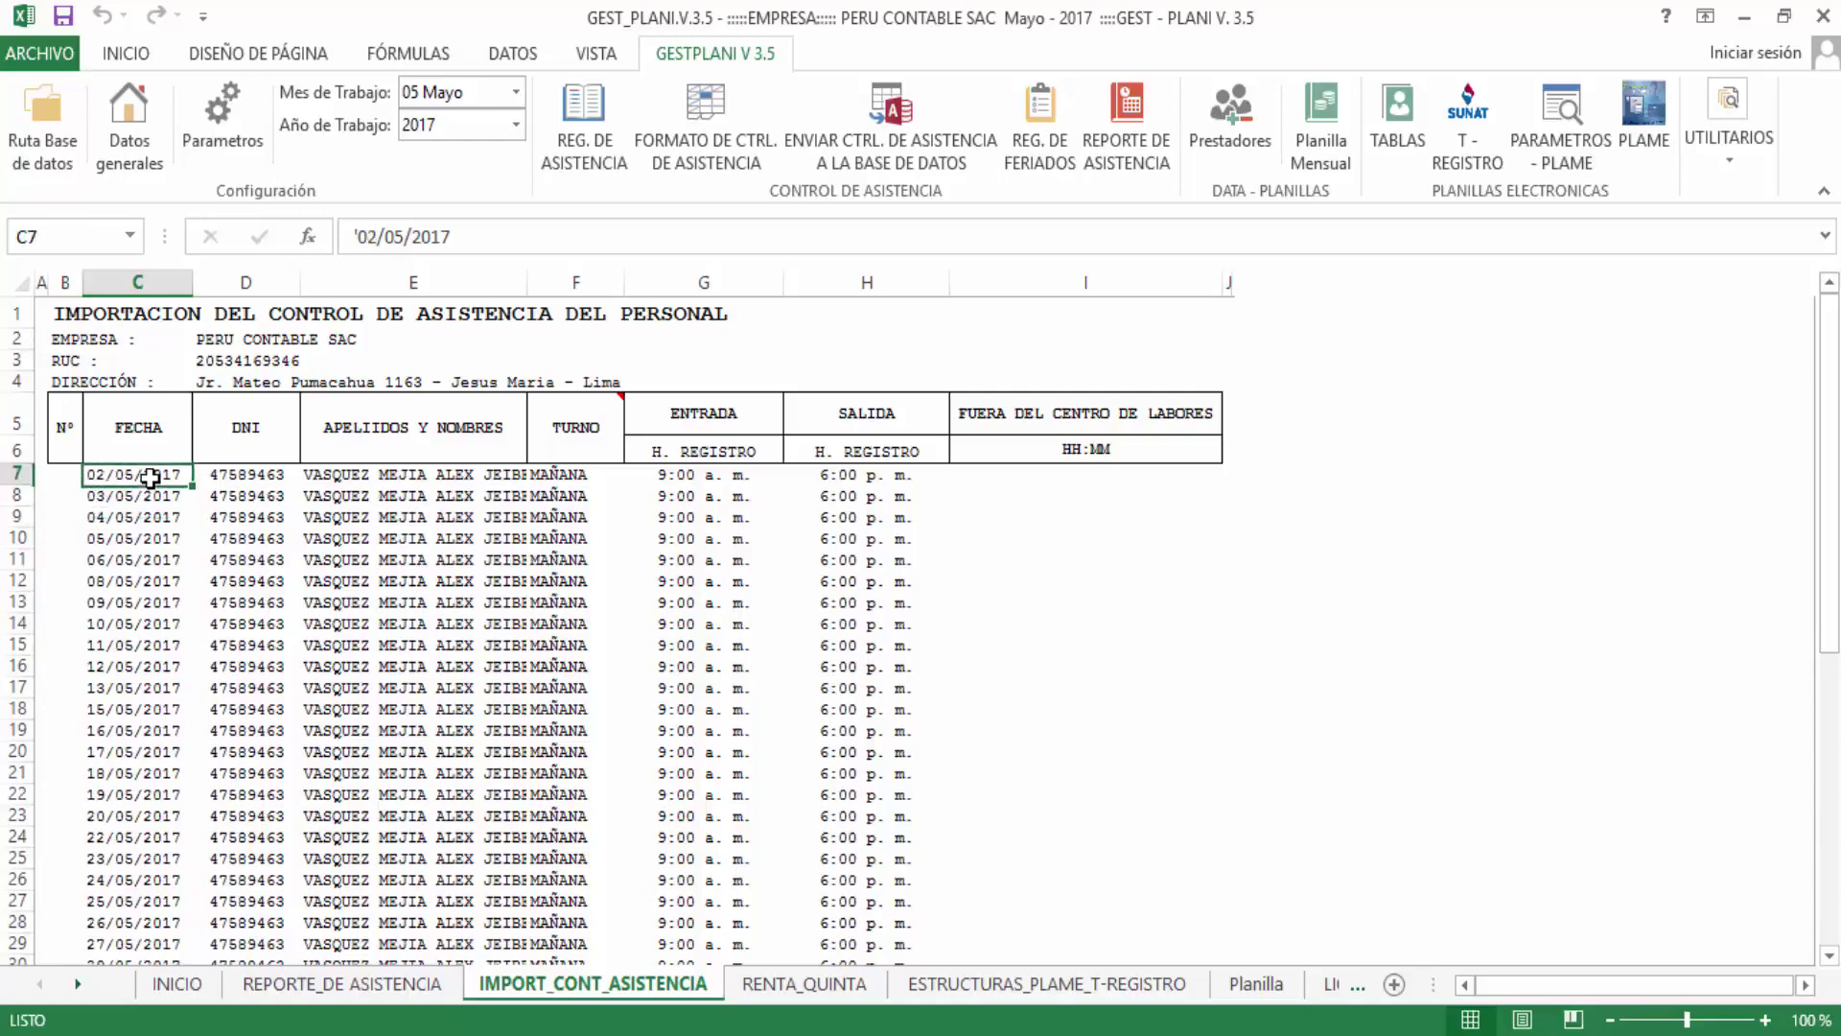
{"action": "scroll", "coordinate": [193, 580], "scroll_direction": "down", "scroll_amount": 4}
{"action": "left_click", "coordinate": [122, 691]}
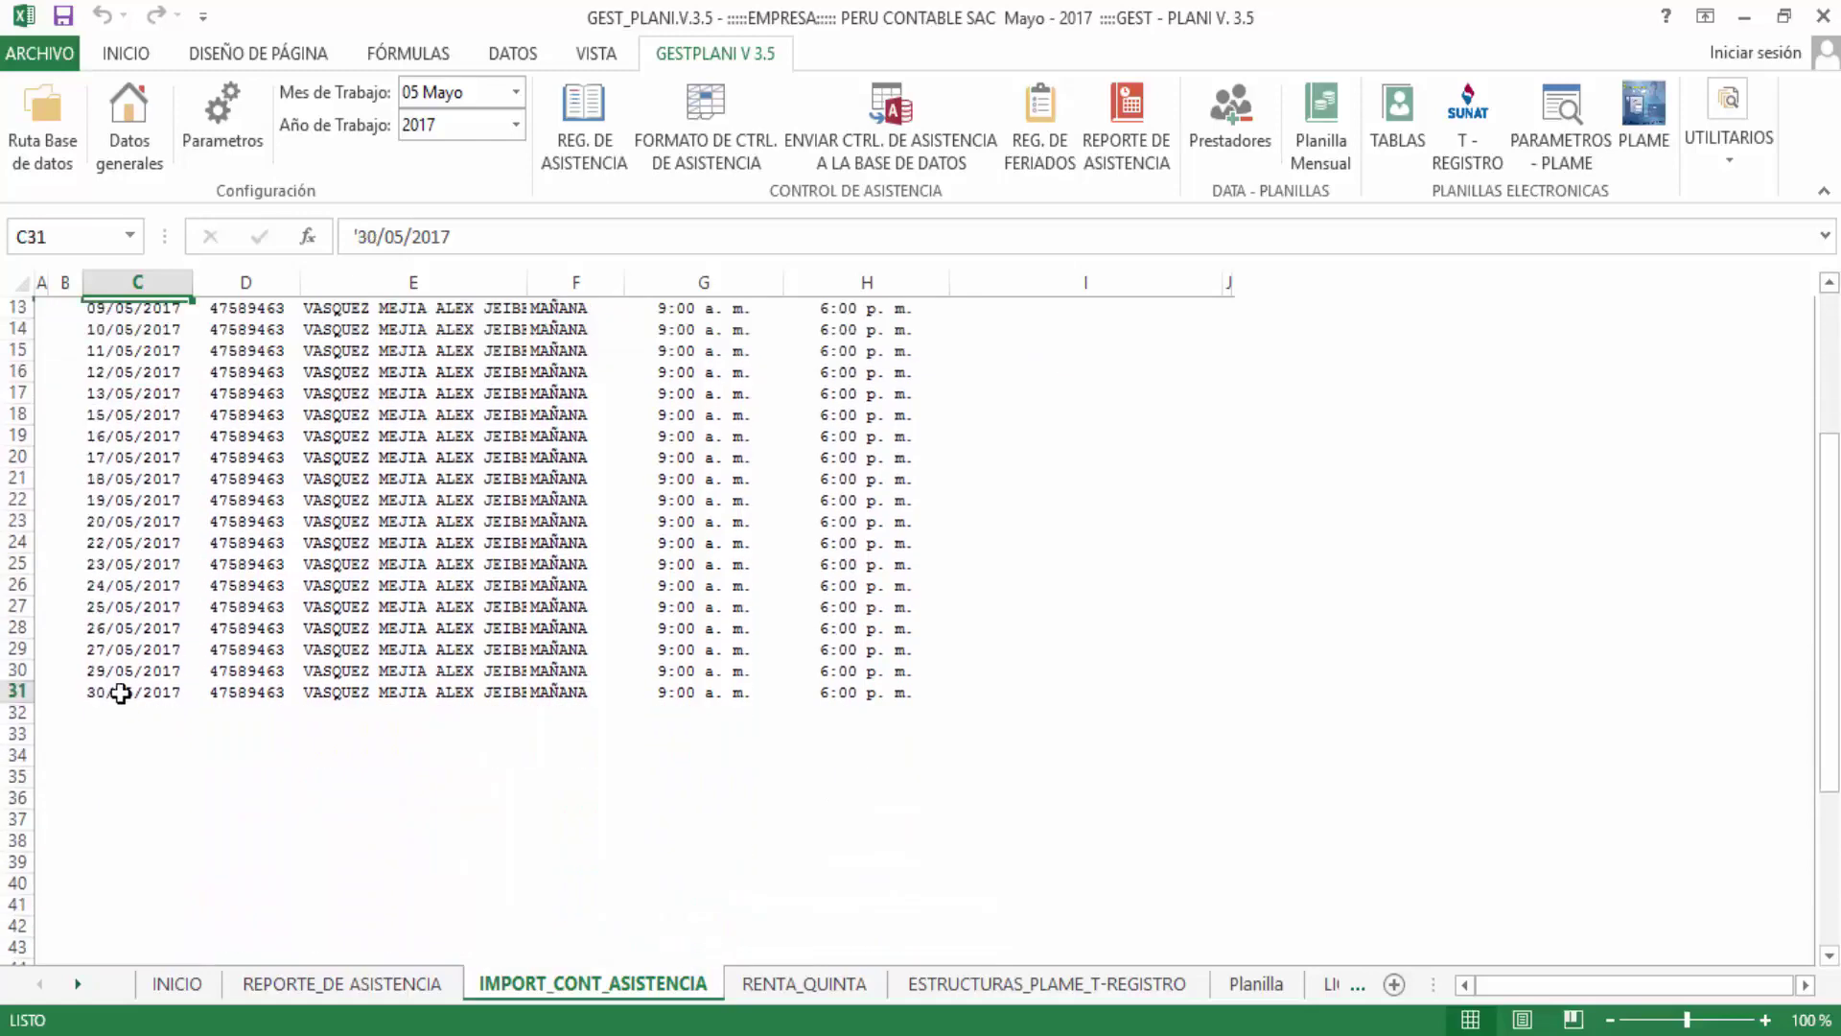
{"action": "scroll", "coordinate": [400, 739], "scroll_direction": "up", "scroll_amount": 3}
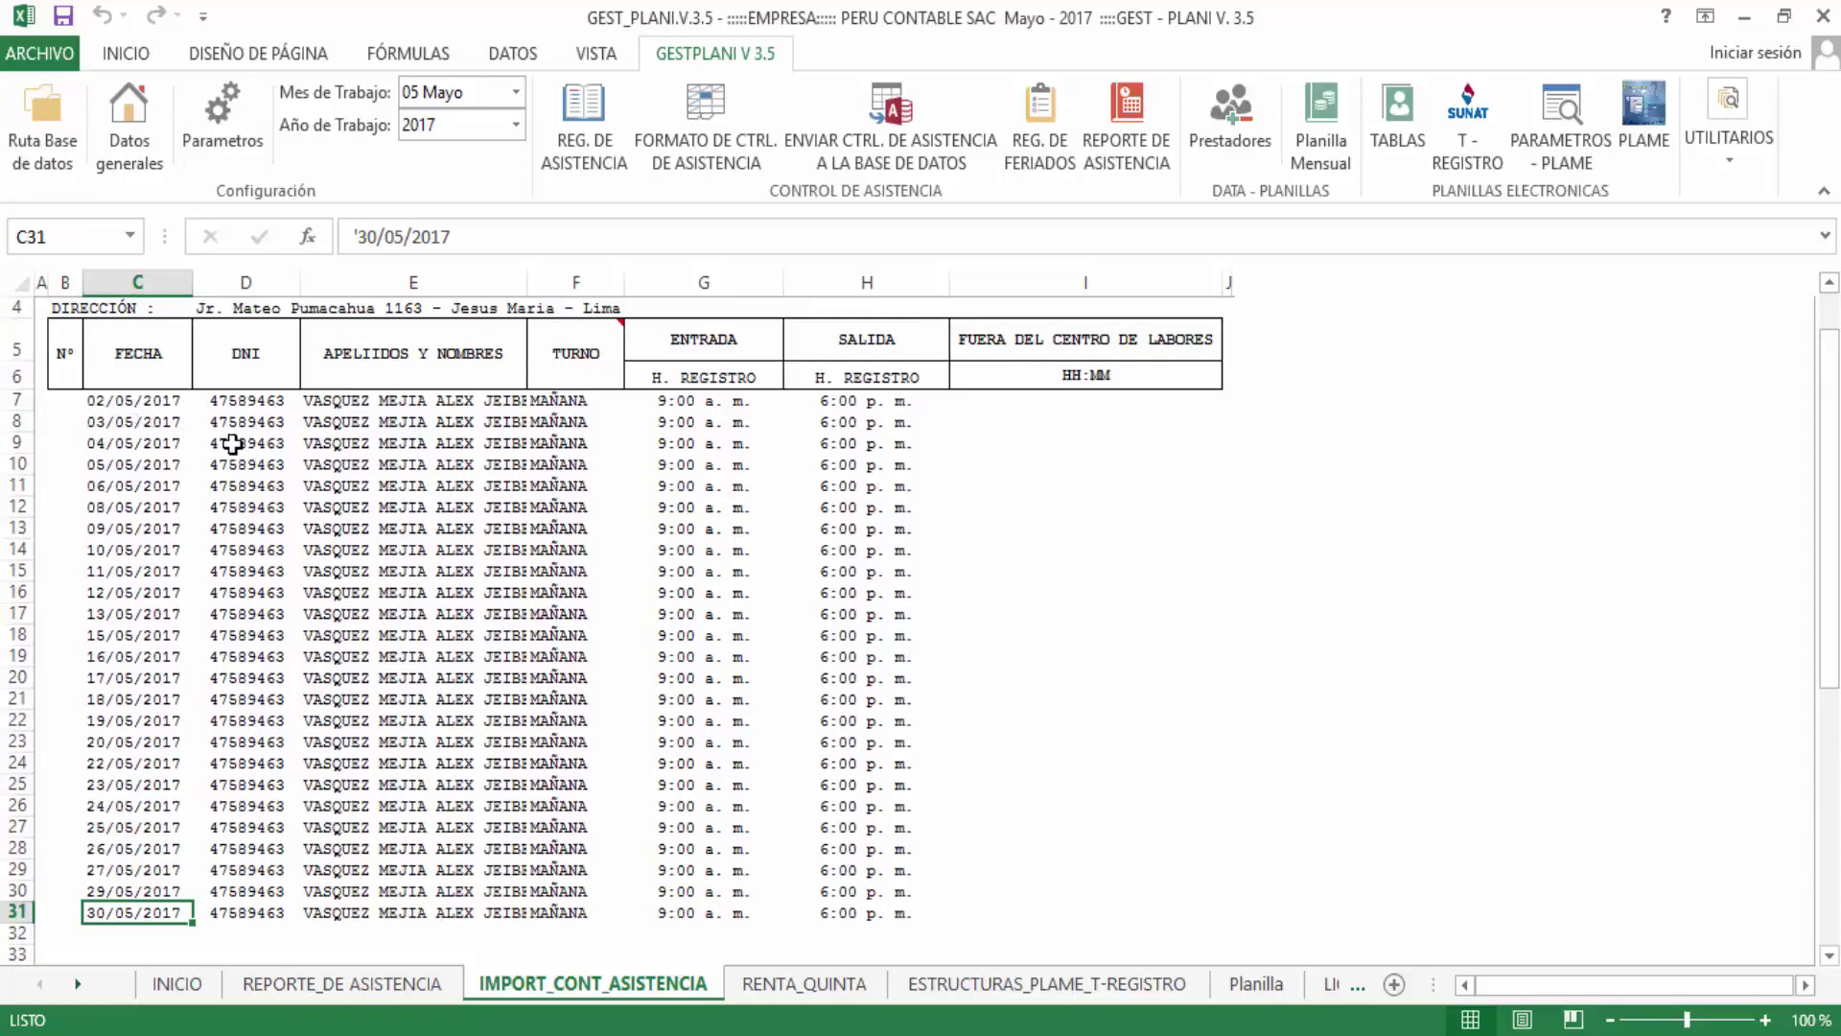
{"action": "left_click", "coordinate": [132, 399]}
{"action": "scroll", "coordinate": [131, 399], "scroll_direction": "down", "scroll_amount": 1}
{"action": "left_click", "coordinate": [137, 841]}
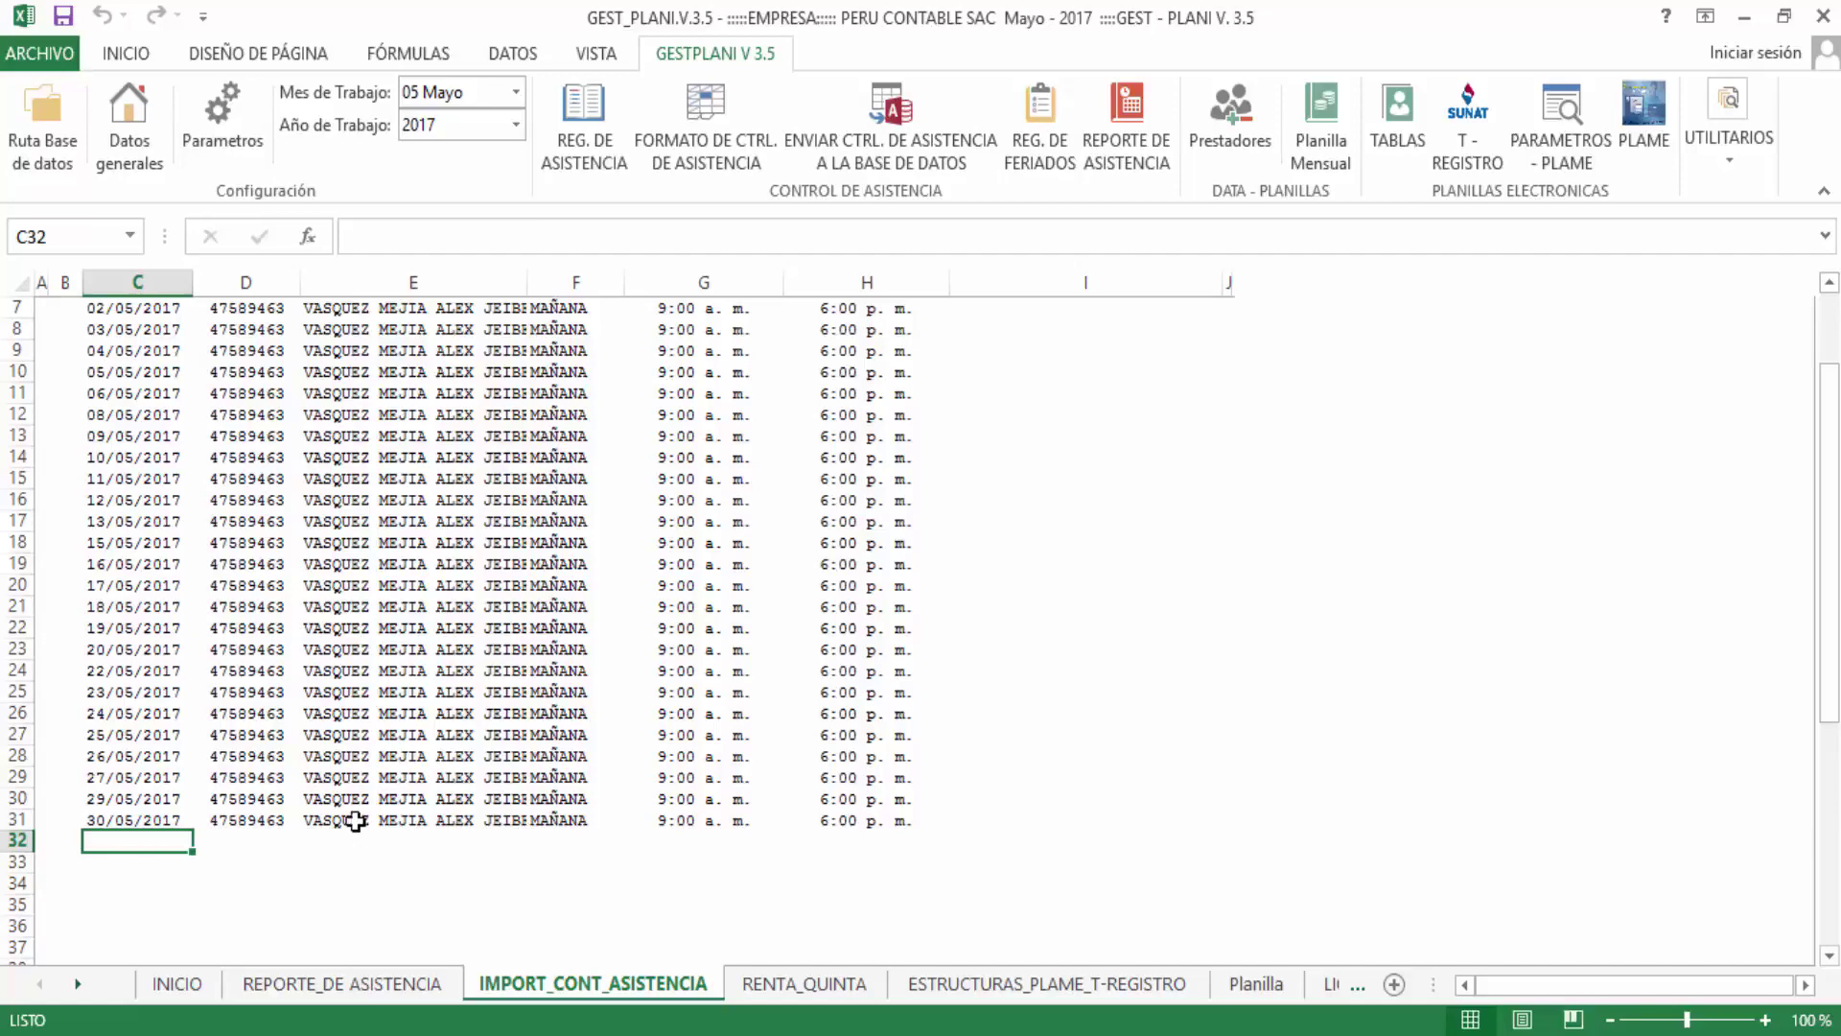
{"action": "scroll", "coordinate": [354, 822], "scroll_direction": "up", "scroll_amount": 2}
{"action": "left_click", "coordinate": [134, 644]}
{"action": "left_click_drag", "start_coordinate": [158, 443], "coordinate": [134, 899]}
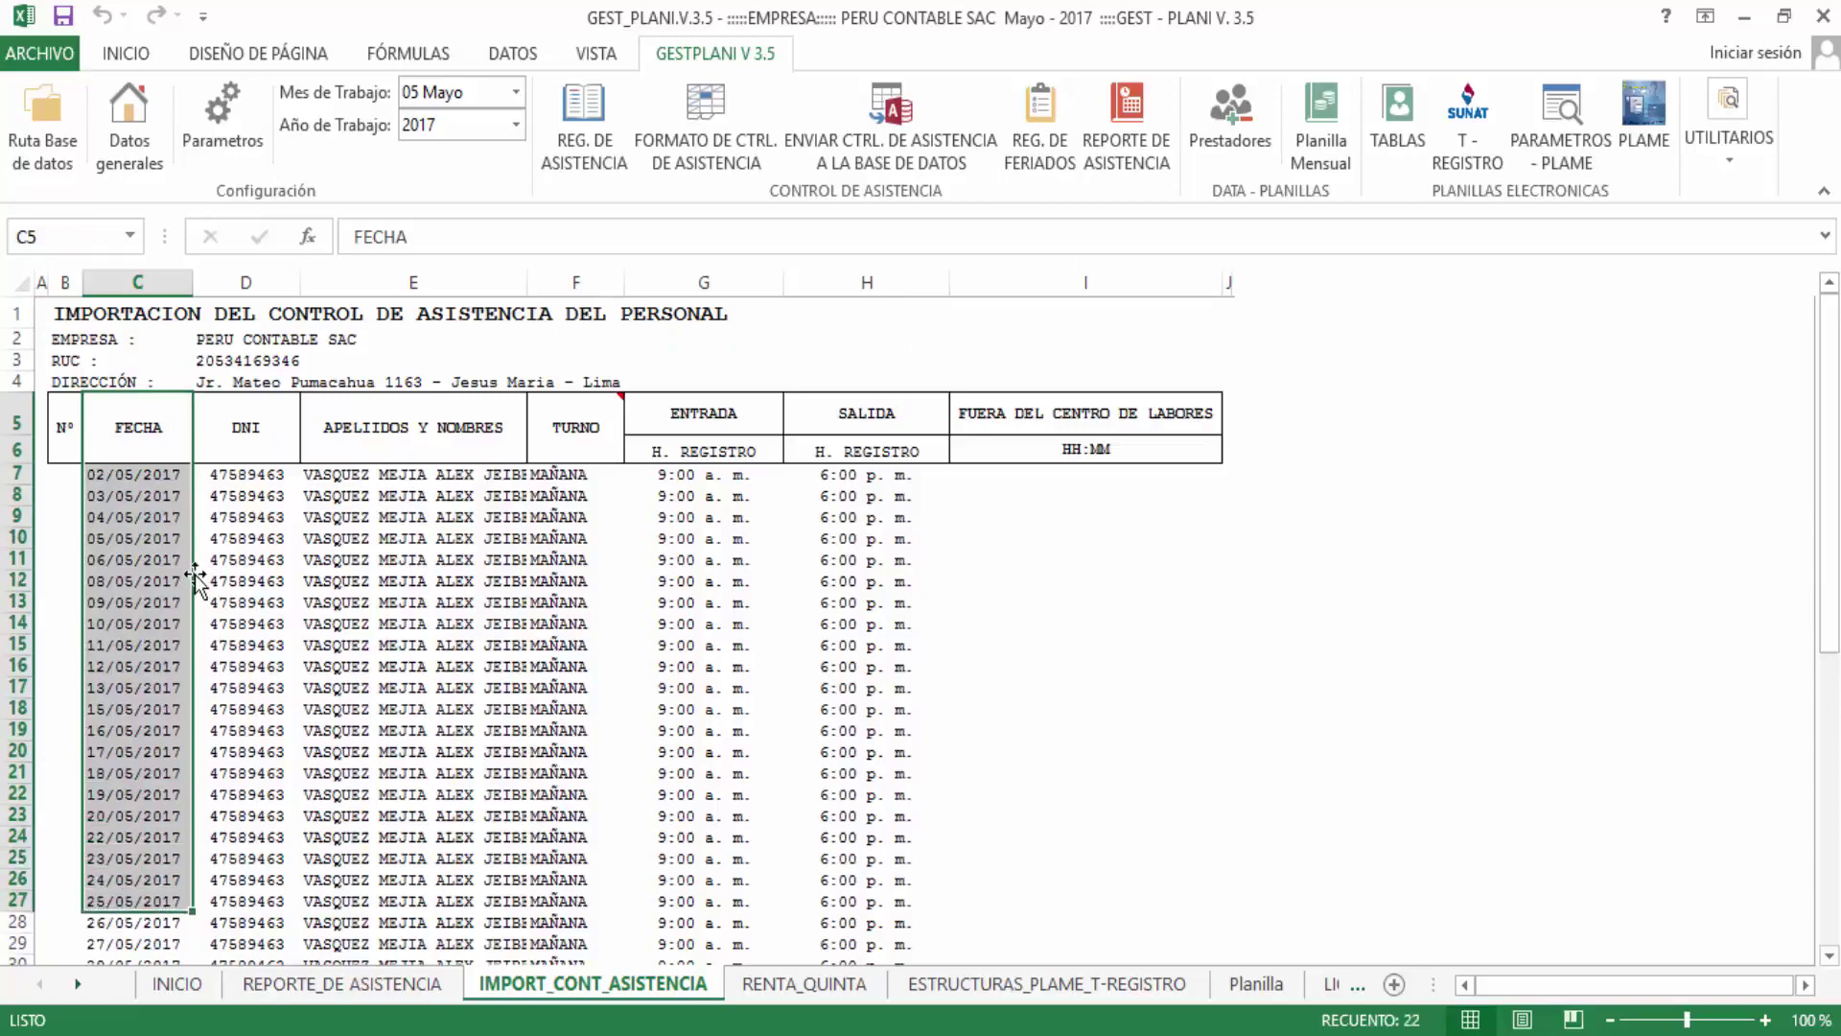
{"action": "left_click", "coordinate": [171, 529]}
{"action": "left_click_drag", "start_coordinate": [134, 474], "coordinate": [101, 925]}
{"action": "scroll", "coordinate": [173, 595], "scroll_direction": "down", "scroll_amount": 2}
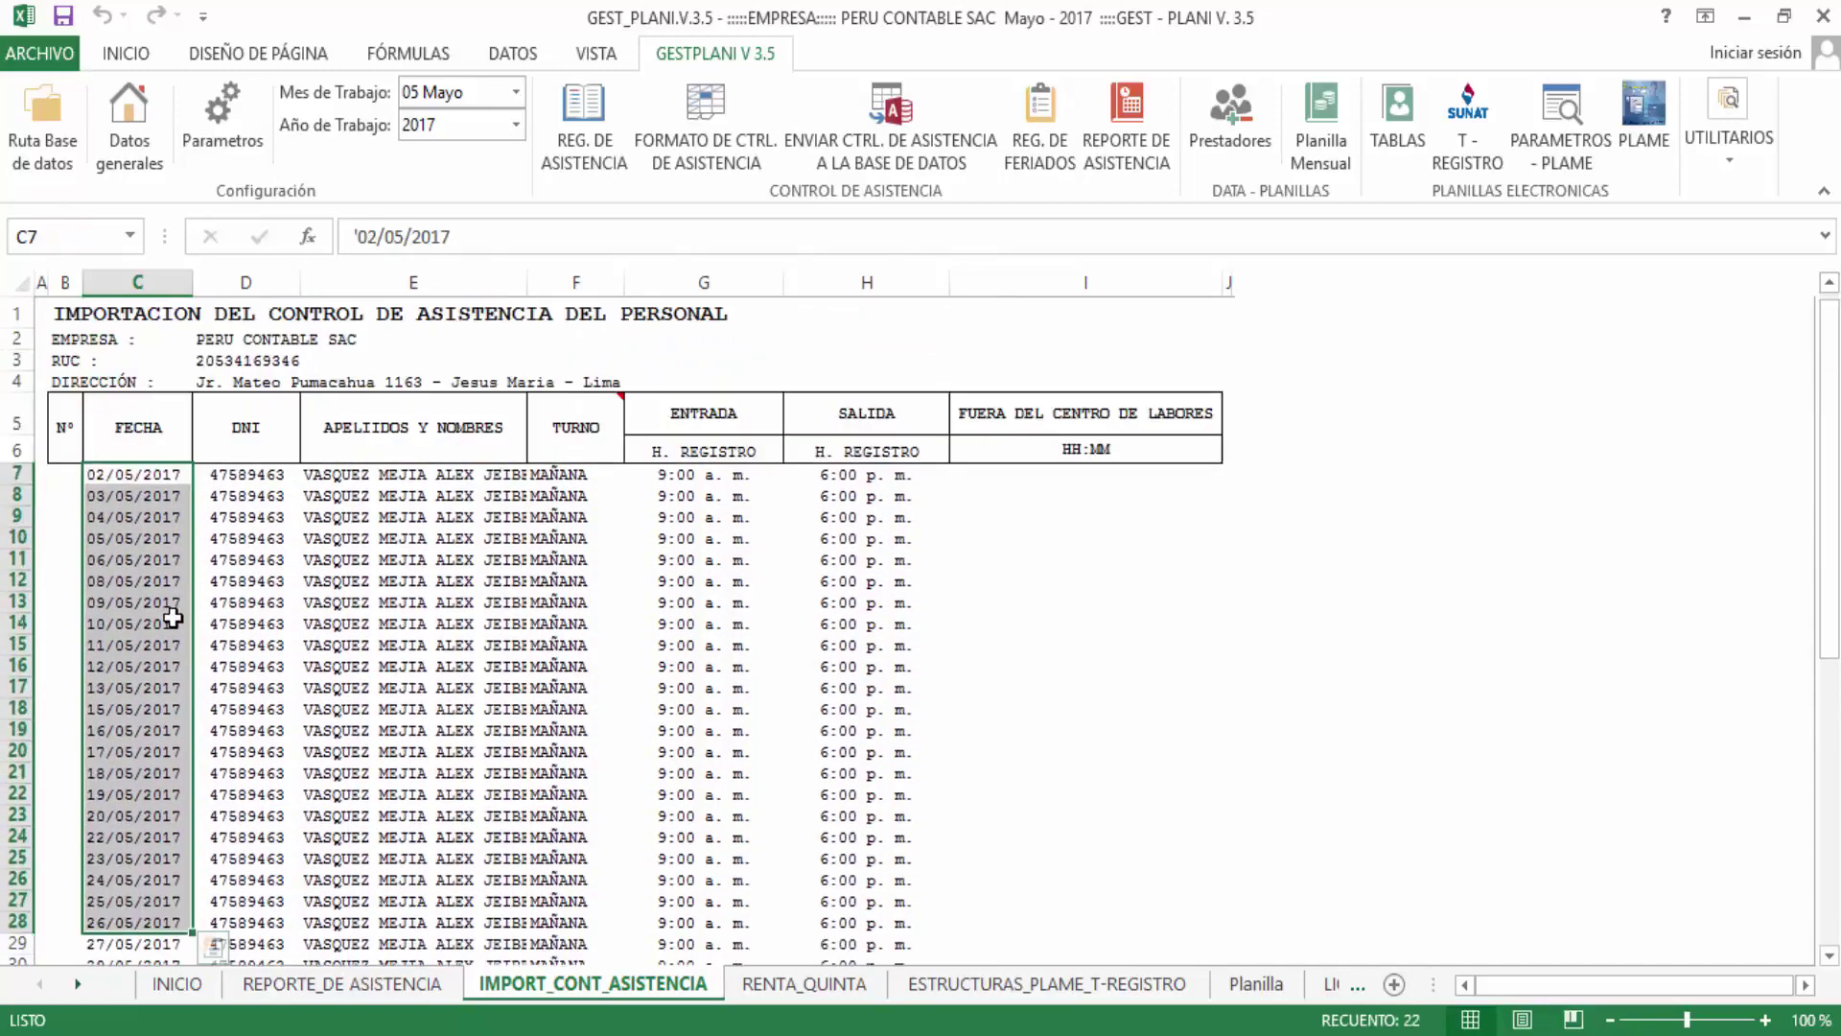
{"action": "scroll", "coordinate": [173, 614], "scroll_direction": "up", "scroll_amount": 2}
{"action": "left_click_drag", "start_coordinate": [149, 474], "coordinate": [147, 946]}
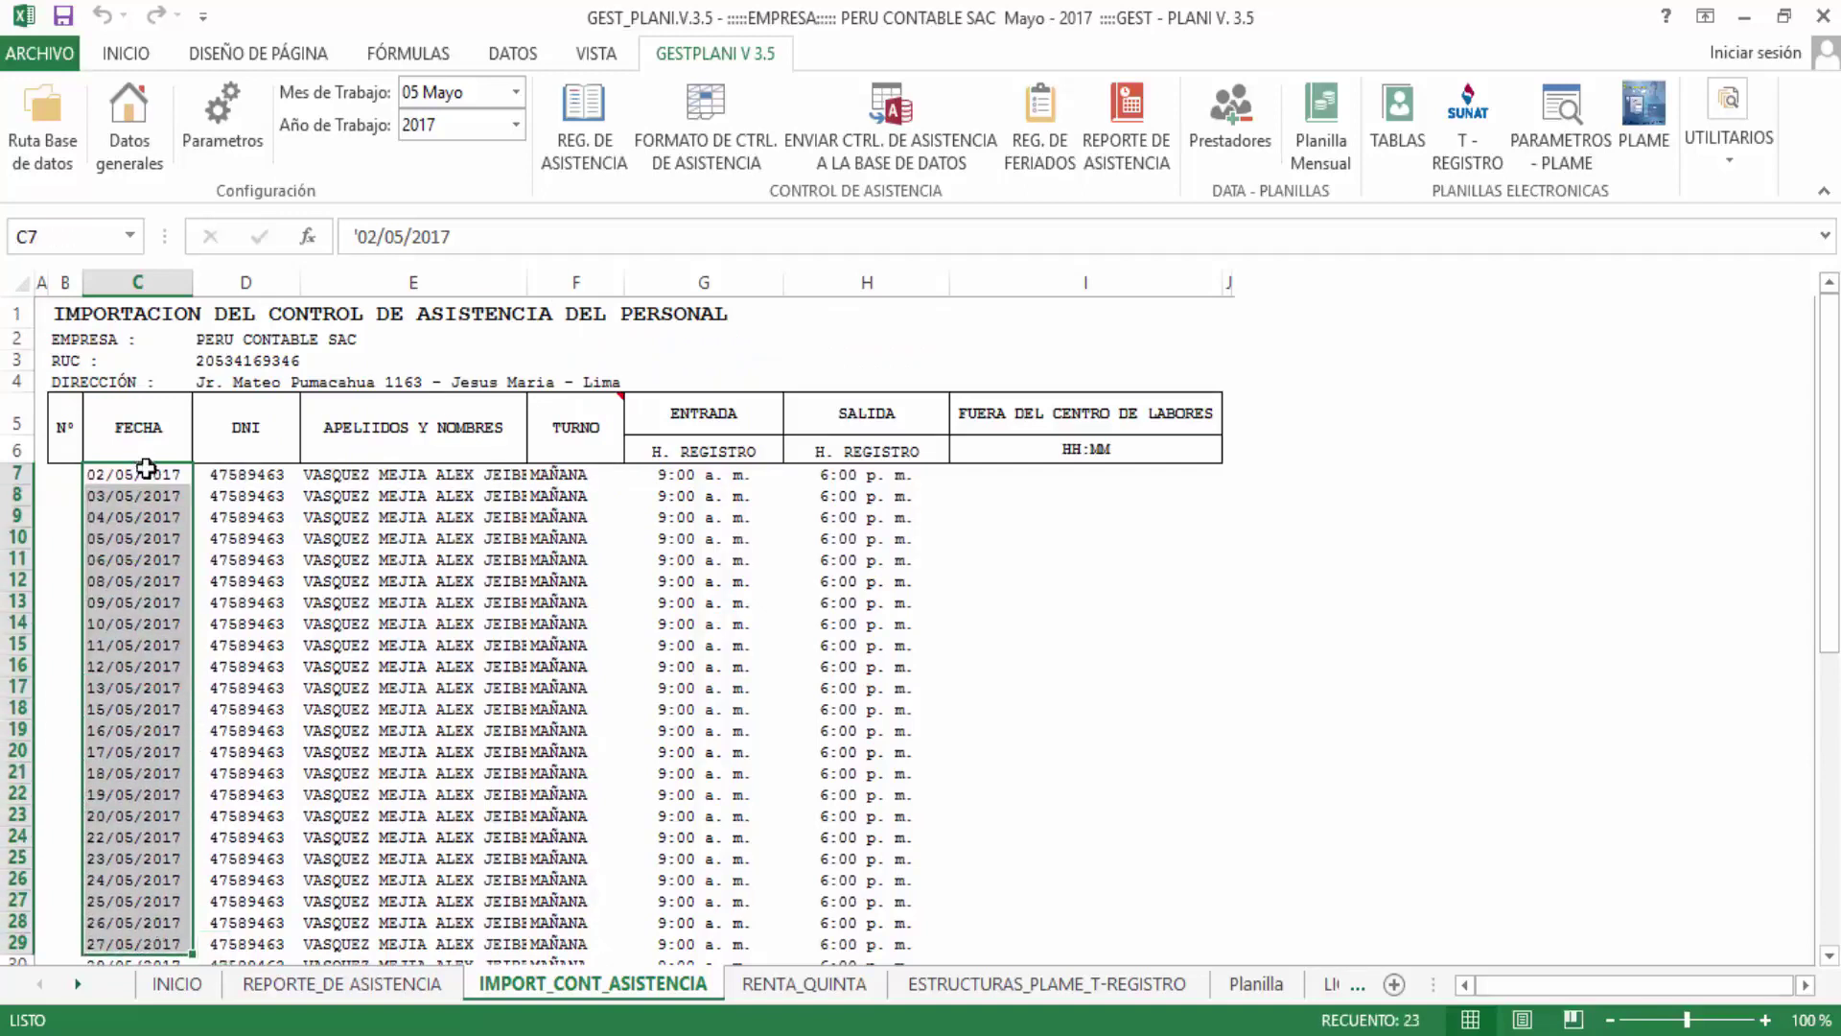
{"action": "left_click", "coordinate": [261, 470]}
{"action": "left_click_drag", "start_coordinate": [274, 427], "coordinate": [275, 978]}
{"action": "left_click", "coordinate": [245, 681]}
{"action": "left_click_drag", "start_coordinate": [348, 422], "coordinate": [348, 962]}
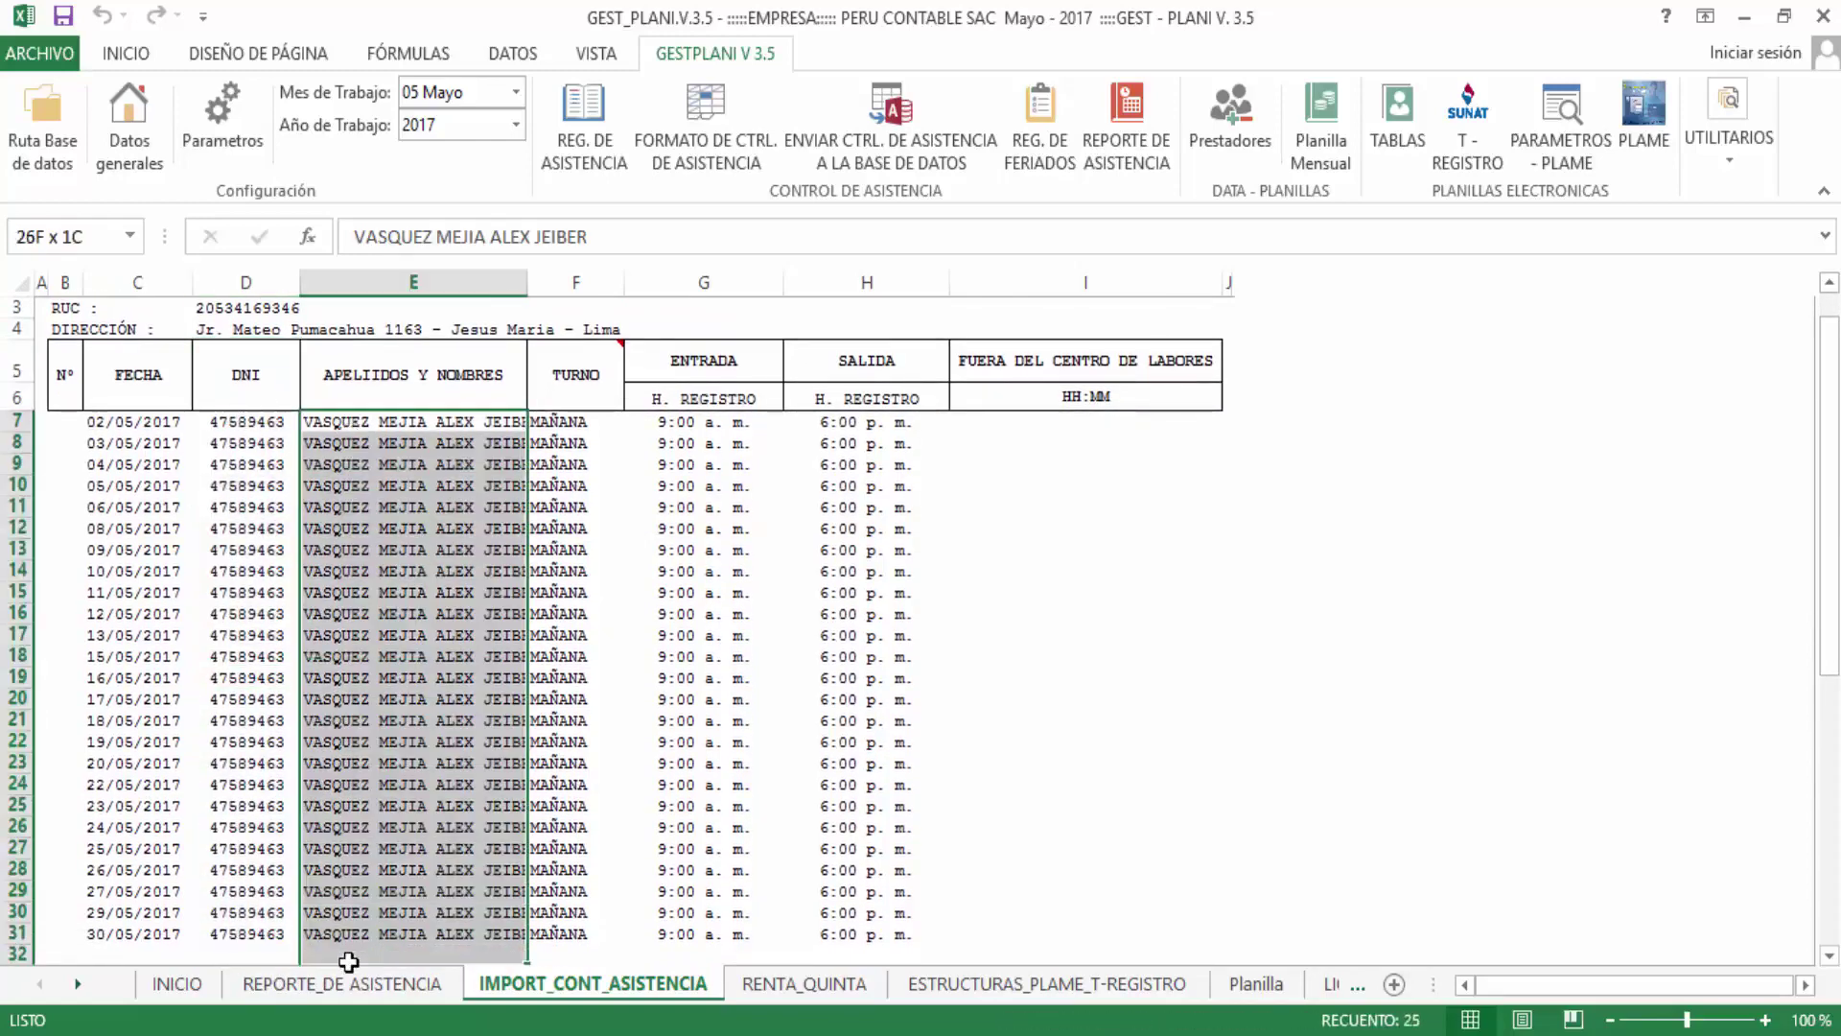
{"action": "left_click_drag", "start_coordinate": [593, 527], "coordinate": [585, 507]}
{"action": "left_click_drag", "start_coordinate": [579, 420], "coordinate": [614, 786]}
{"action": "scroll", "coordinate": [617, 802], "scroll_direction": "up", "scroll_amount": 3}
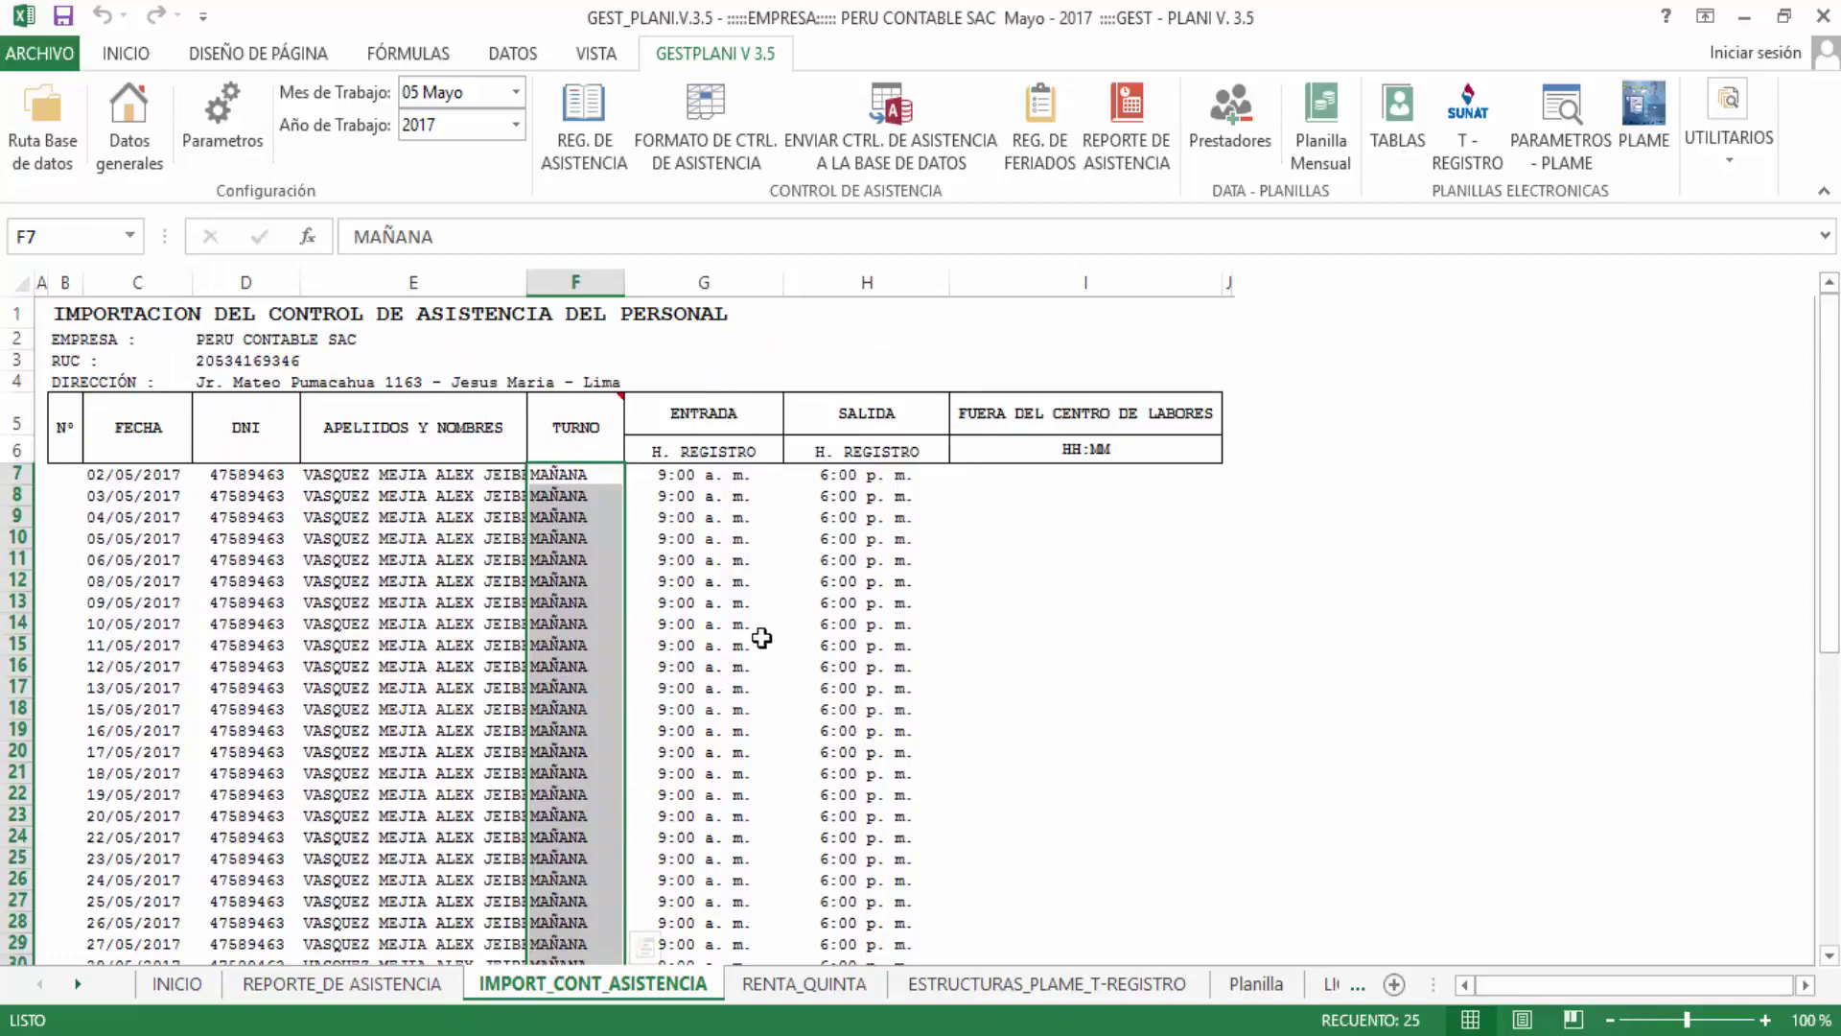
{"action": "scroll", "coordinate": [873, 660], "scroll_direction": "down", "scroll_amount": 2}
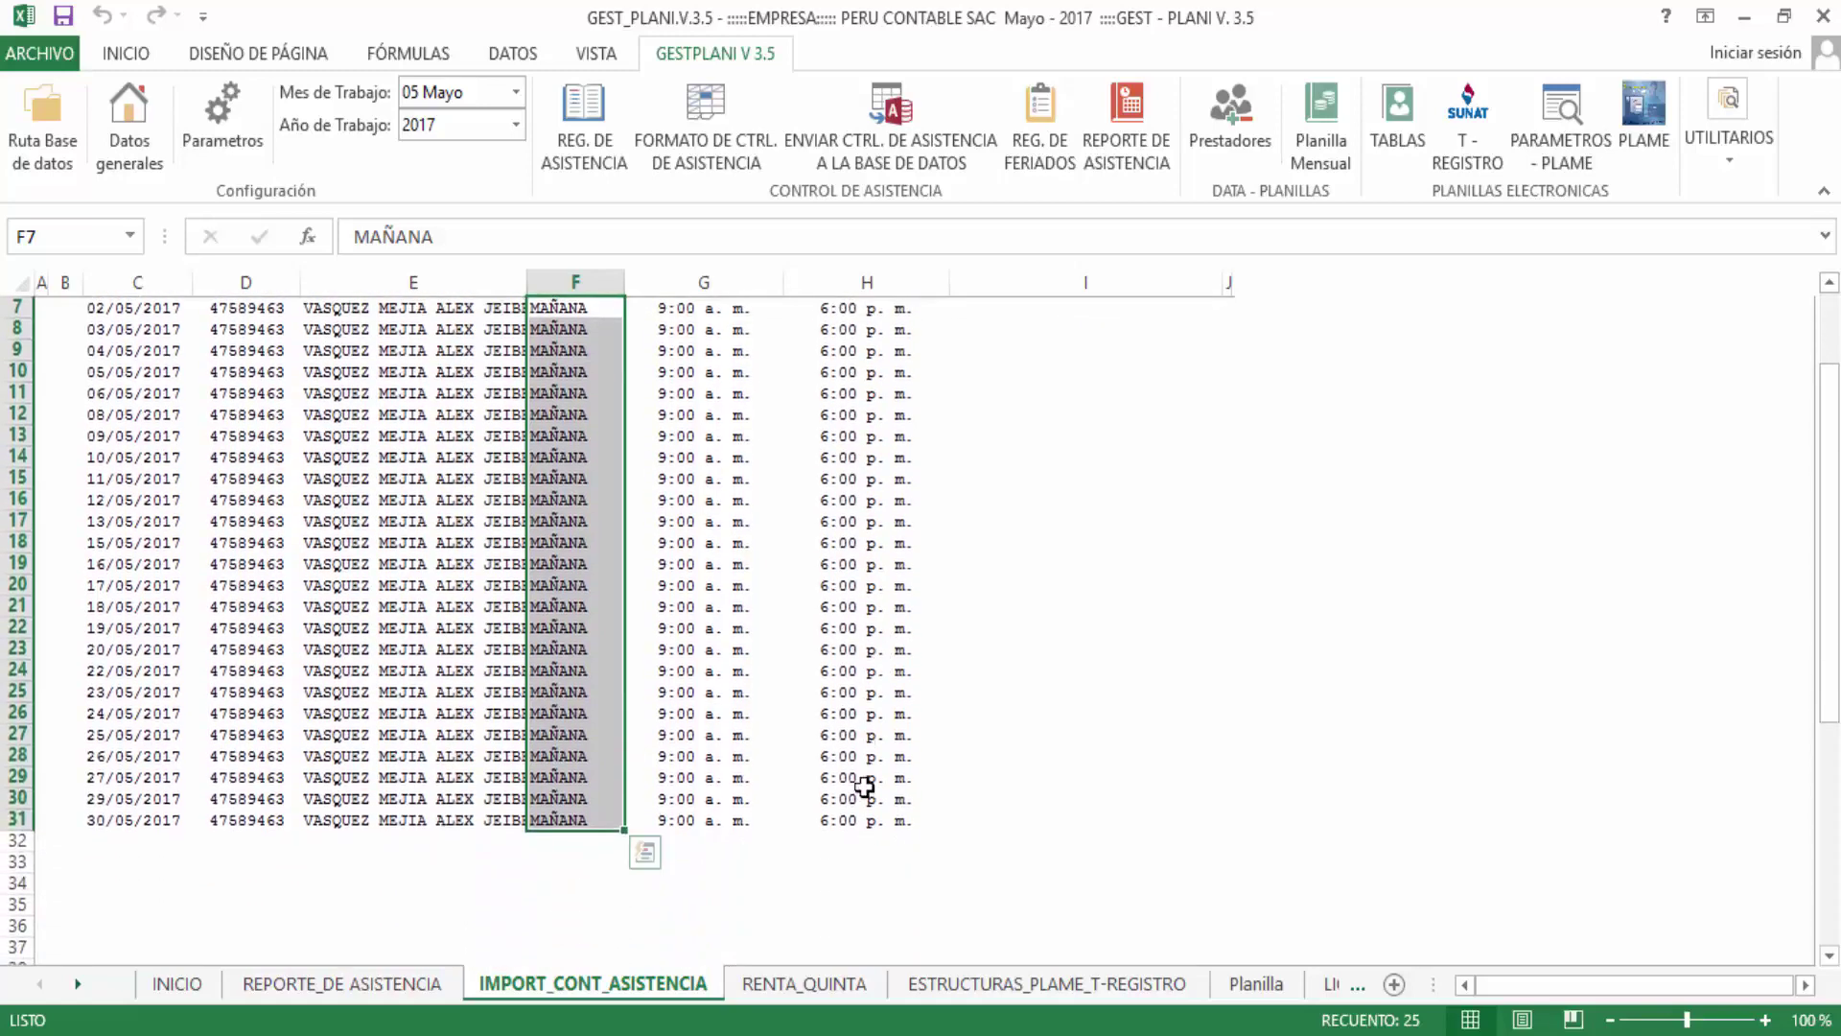
{"action": "left_click", "coordinate": [874, 816]}
{"action": "left_click_drag", "start_coordinate": [875, 816], "coordinate": [678, 635]}
{"action": "scroll", "coordinate": [678, 634], "scroll_direction": "up", "scroll_amount": 2}
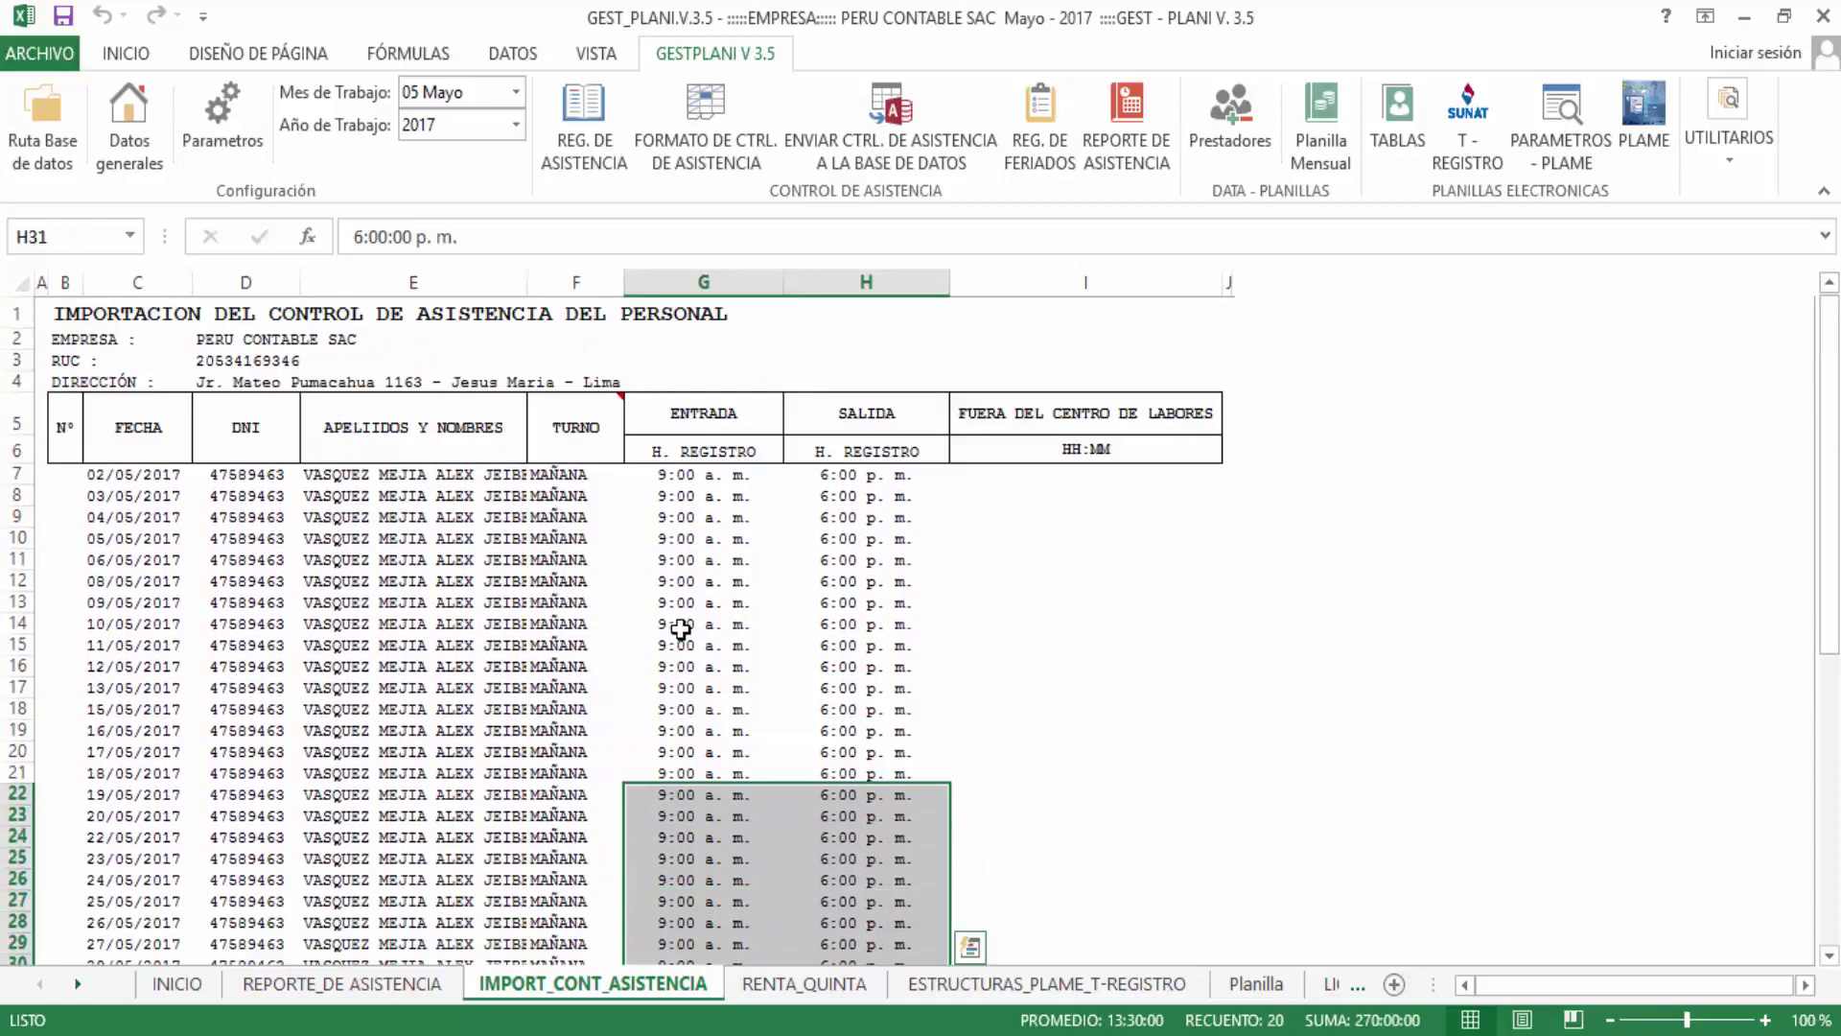
{"action": "left_click_drag", "start_coordinate": [676, 475], "coordinate": [866, 717]}
{"action": "scroll", "coordinate": [866, 719], "scroll_direction": "down", "scroll_amount": 2}
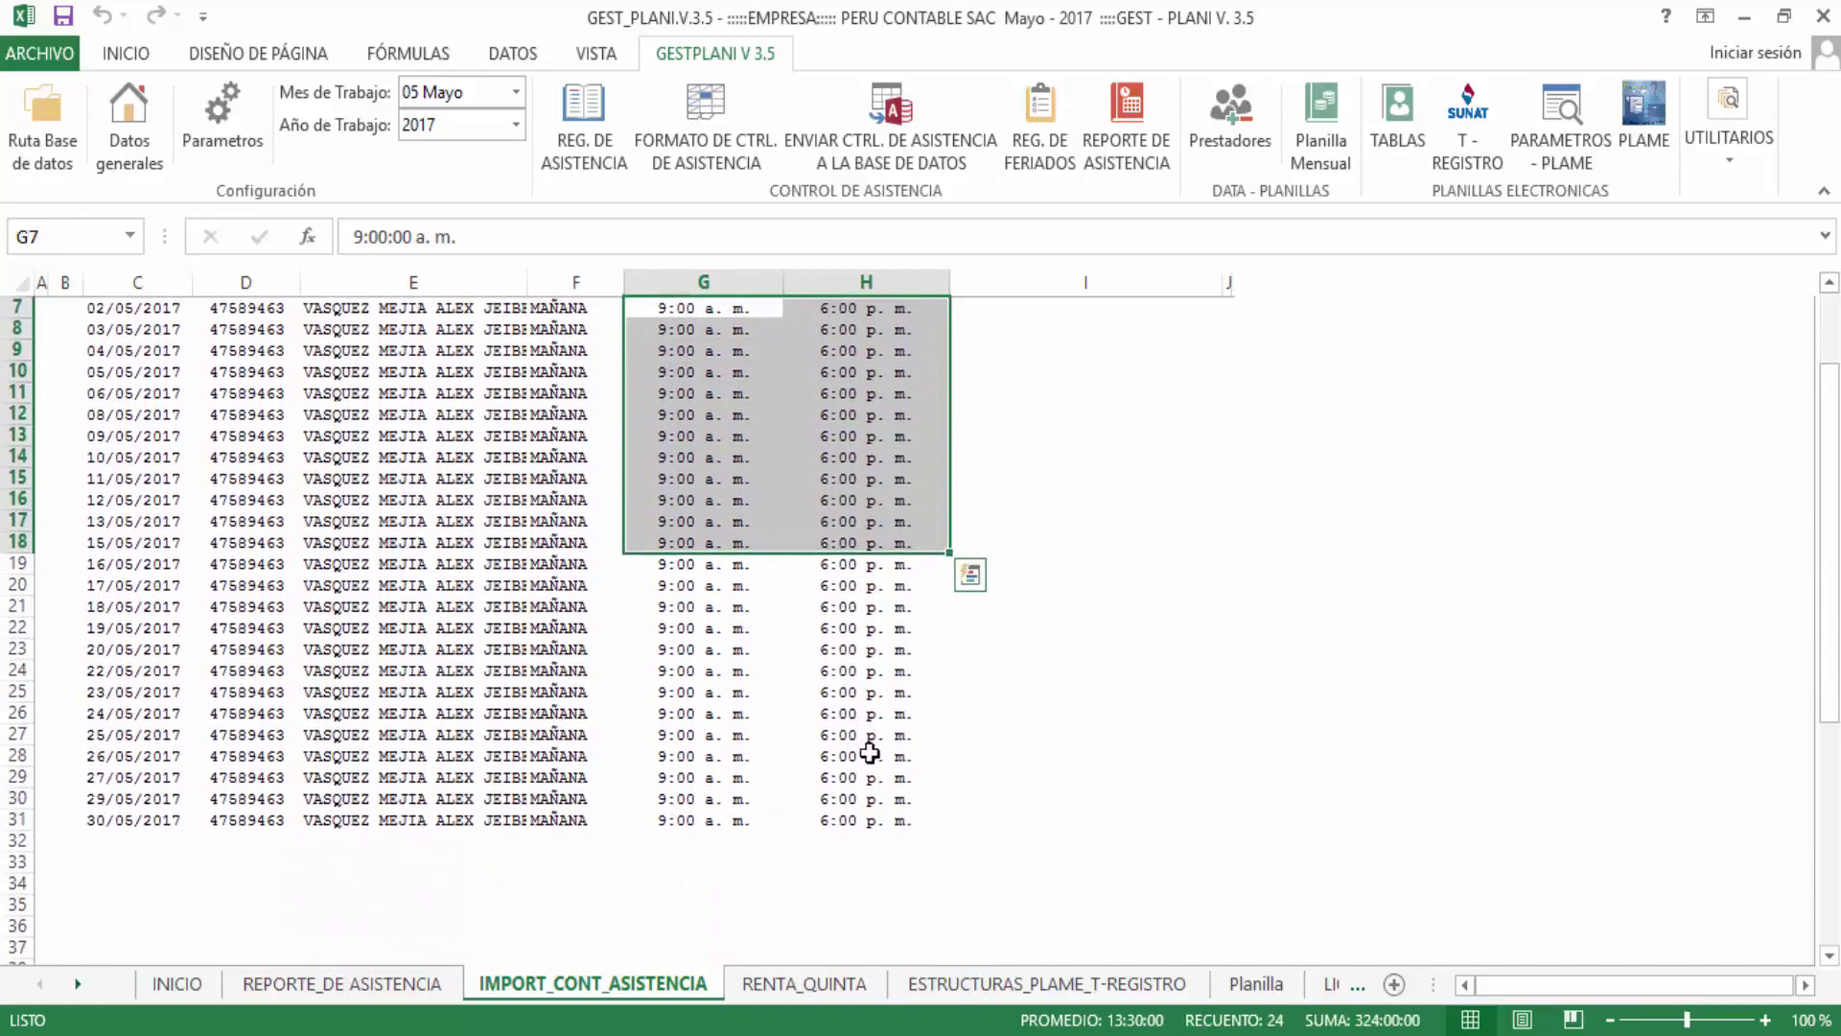
{"action": "scroll", "coordinate": [871, 748], "scroll_direction": "up", "scroll_amount": 2}
{"action": "scroll", "coordinate": [288, 741], "scroll_direction": "down", "scroll_amount": 2}
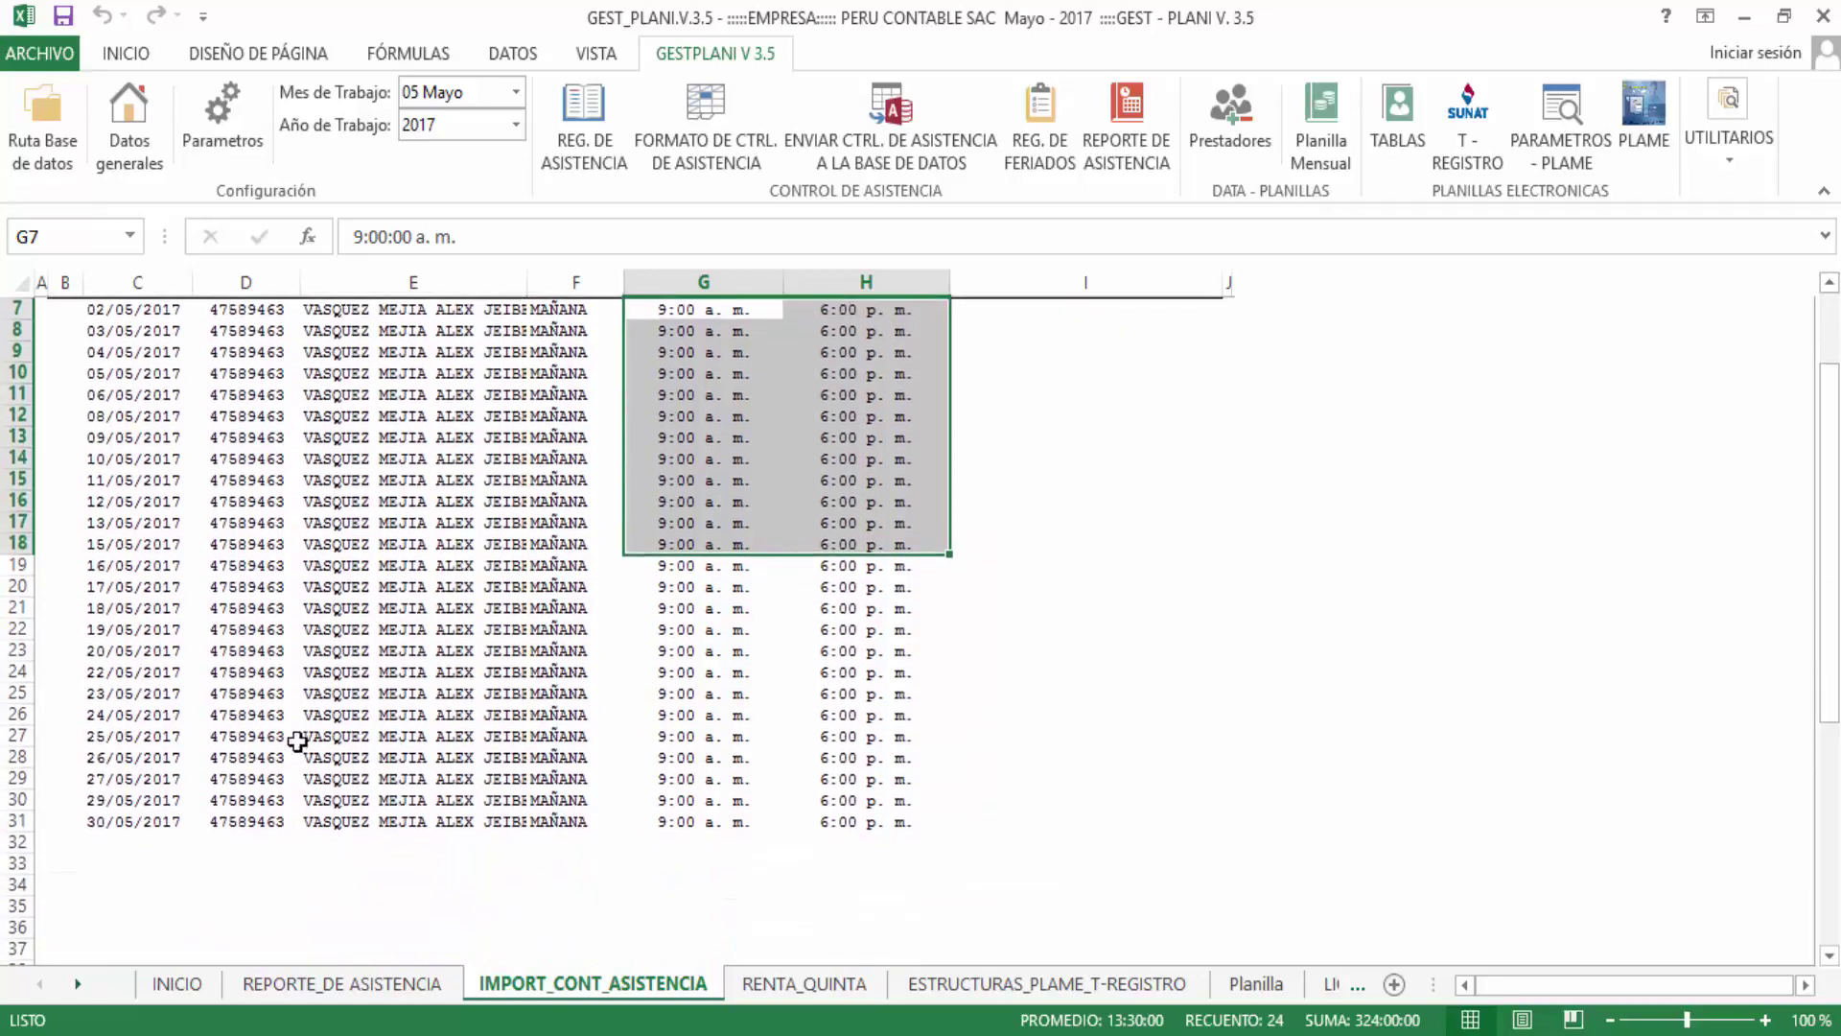
{"action": "scroll", "coordinate": [316, 742], "scroll_direction": "up", "scroll_amount": 2}
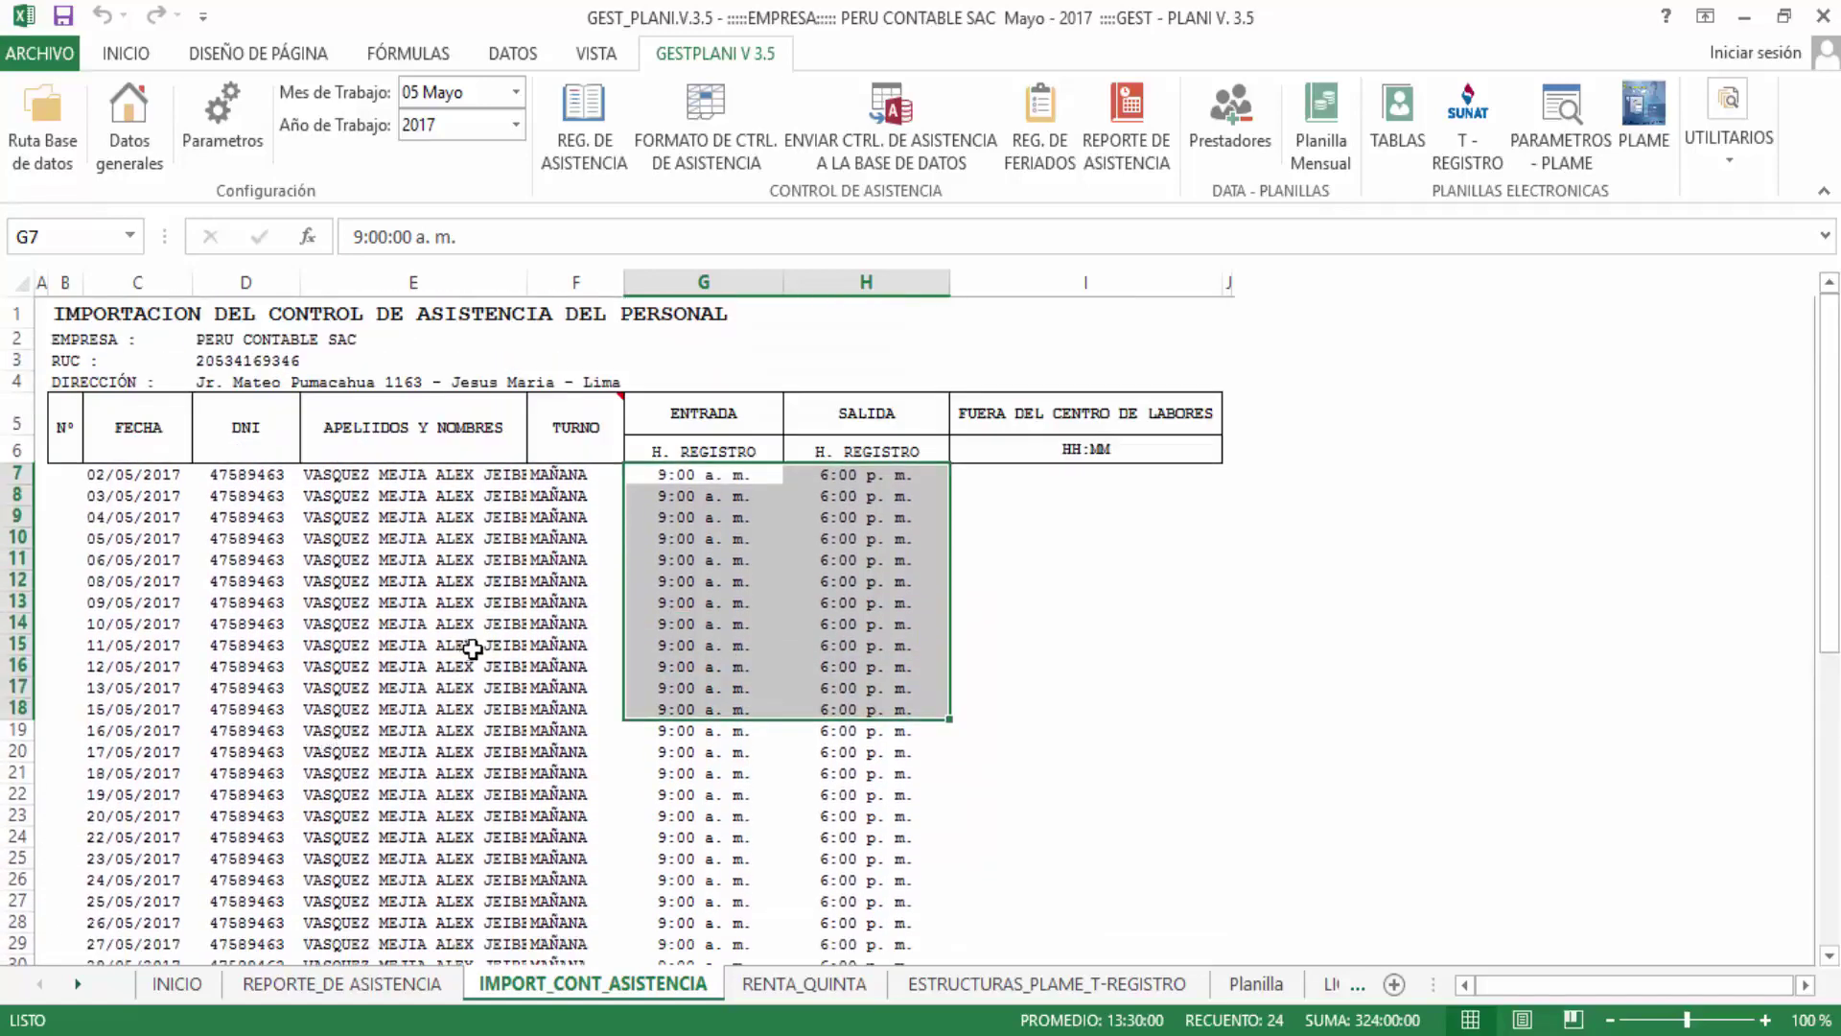
{"action": "scroll", "coordinate": [527, 690], "scroll_direction": "down", "scroll_amount": 2}
{"action": "scroll", "coordinate": [533, 690], "scroll_direction": "up", "scroll_amount": 2}
{"action": "left_click", "coordinate": [711, 520]}
{"action": "left_click_drag", "start_coordinate": [716, 476], "coordinate": [935, 497]}
{"action": "left_click", "coordinate": [800, 663]}
{"action": "left_click", "coordinate": [680, 560]}
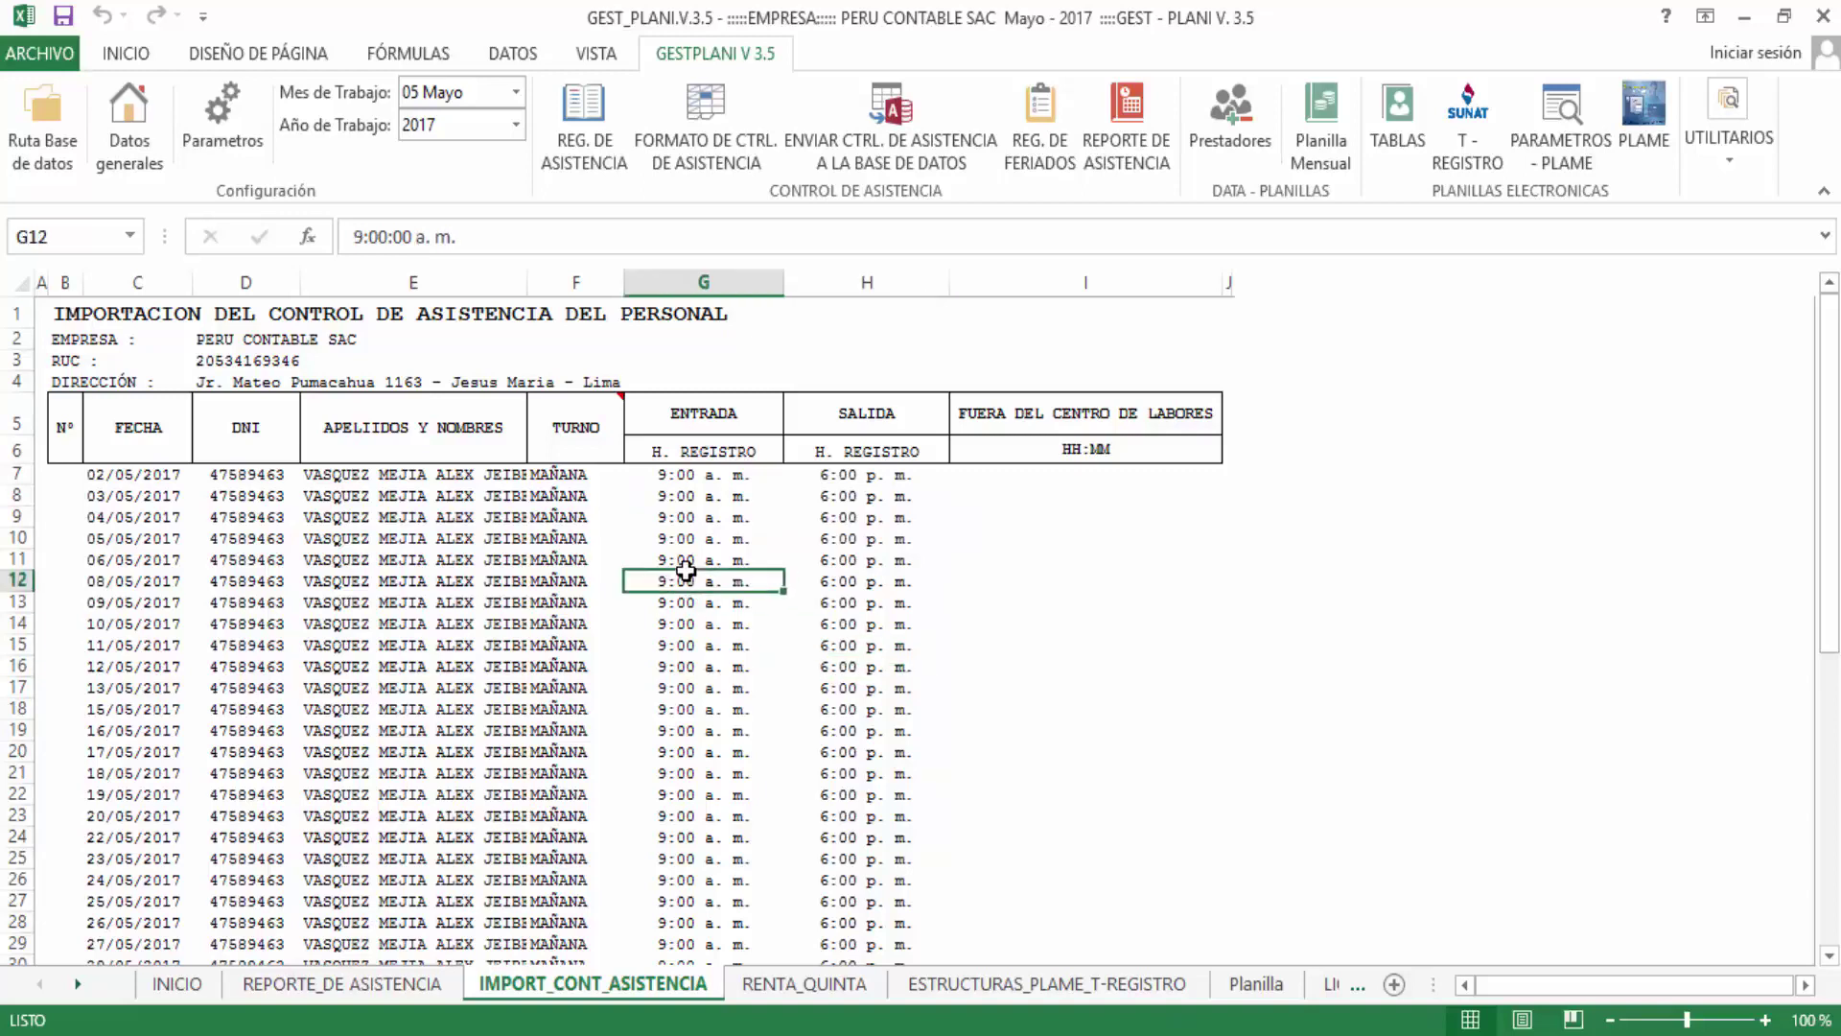
{"action": "double_click", "coordinate": [680, 560]}
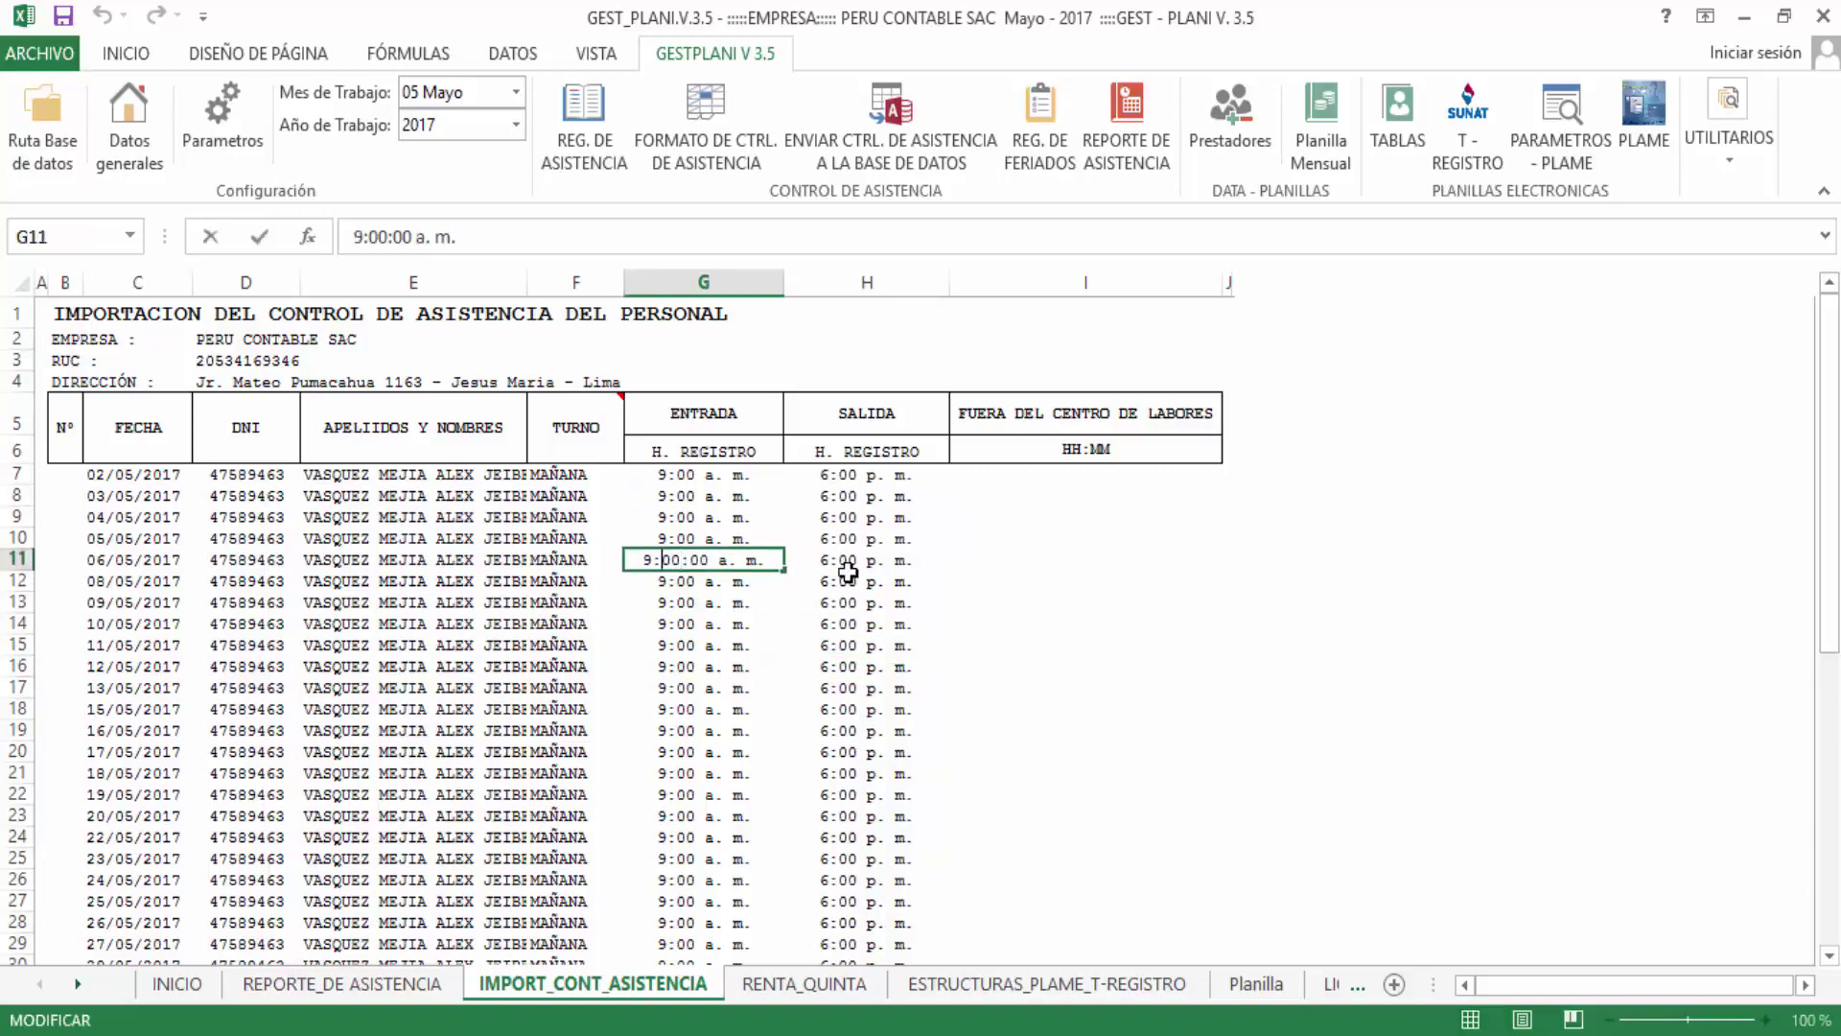
{"action": "key", "text": "Delete"}
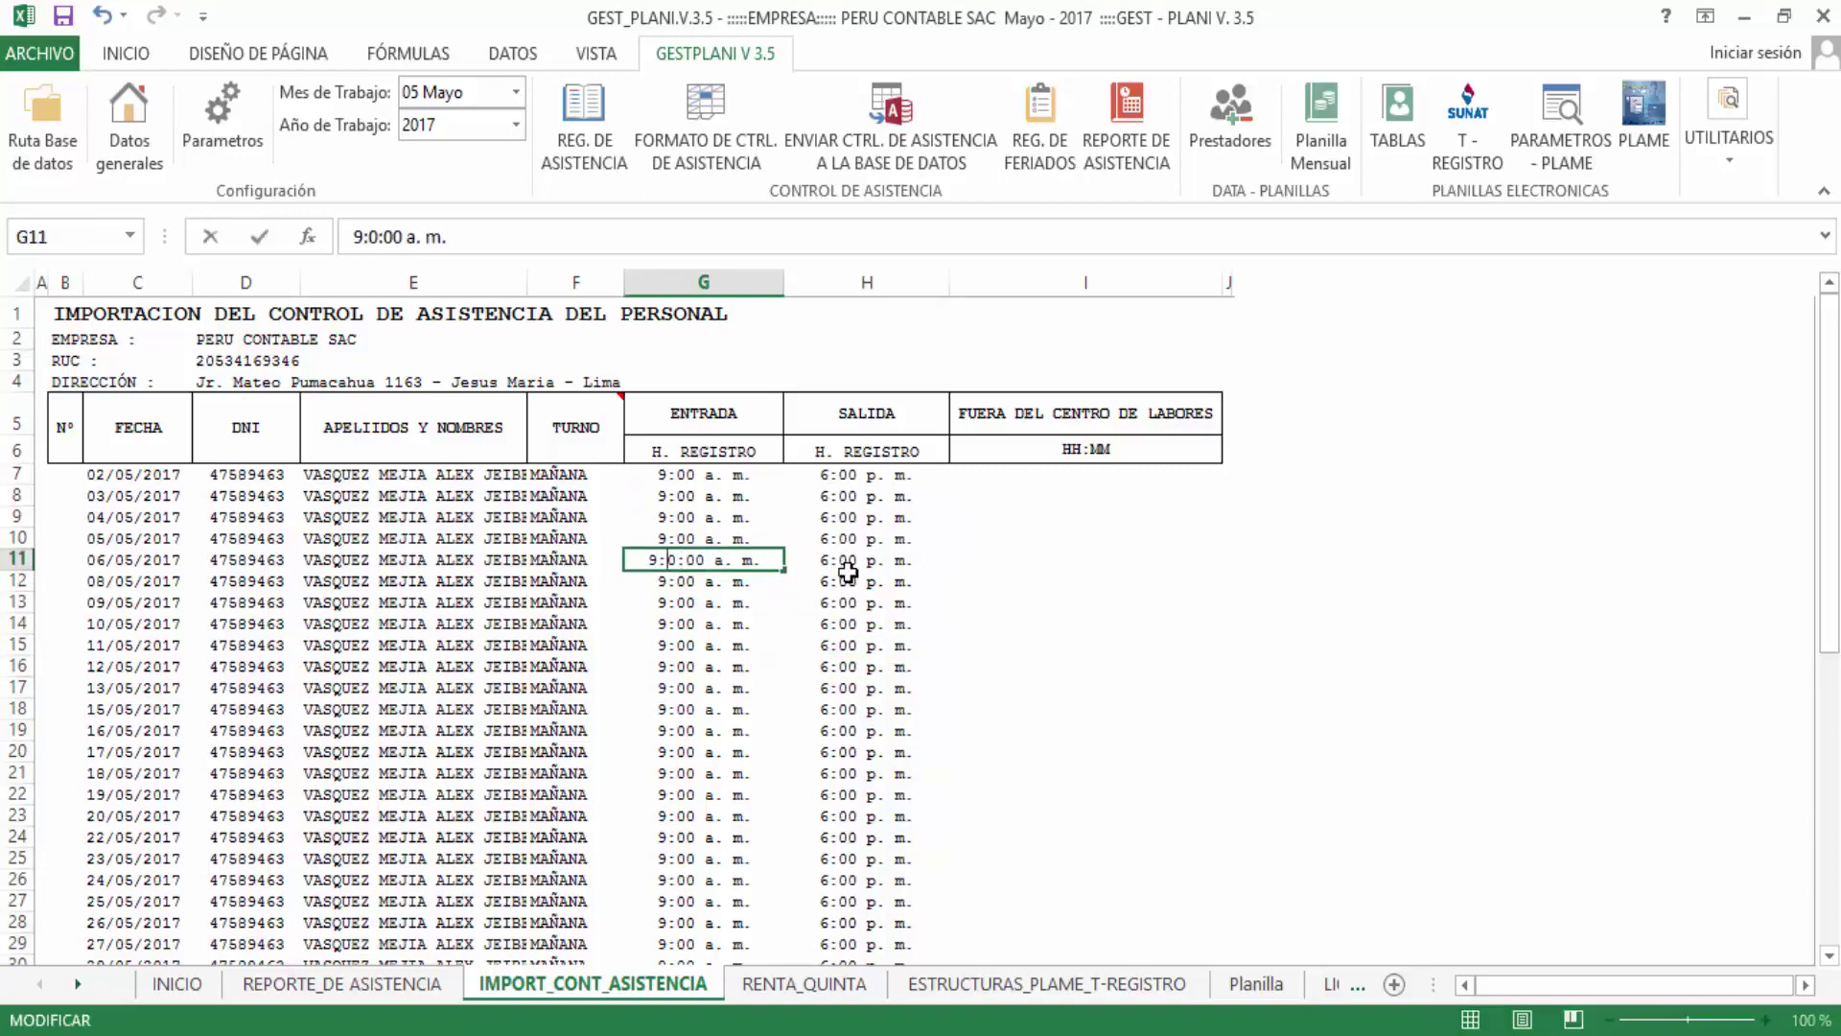
{"action": "type", "text": "3"}
{"action": "key", "text": "Return"}
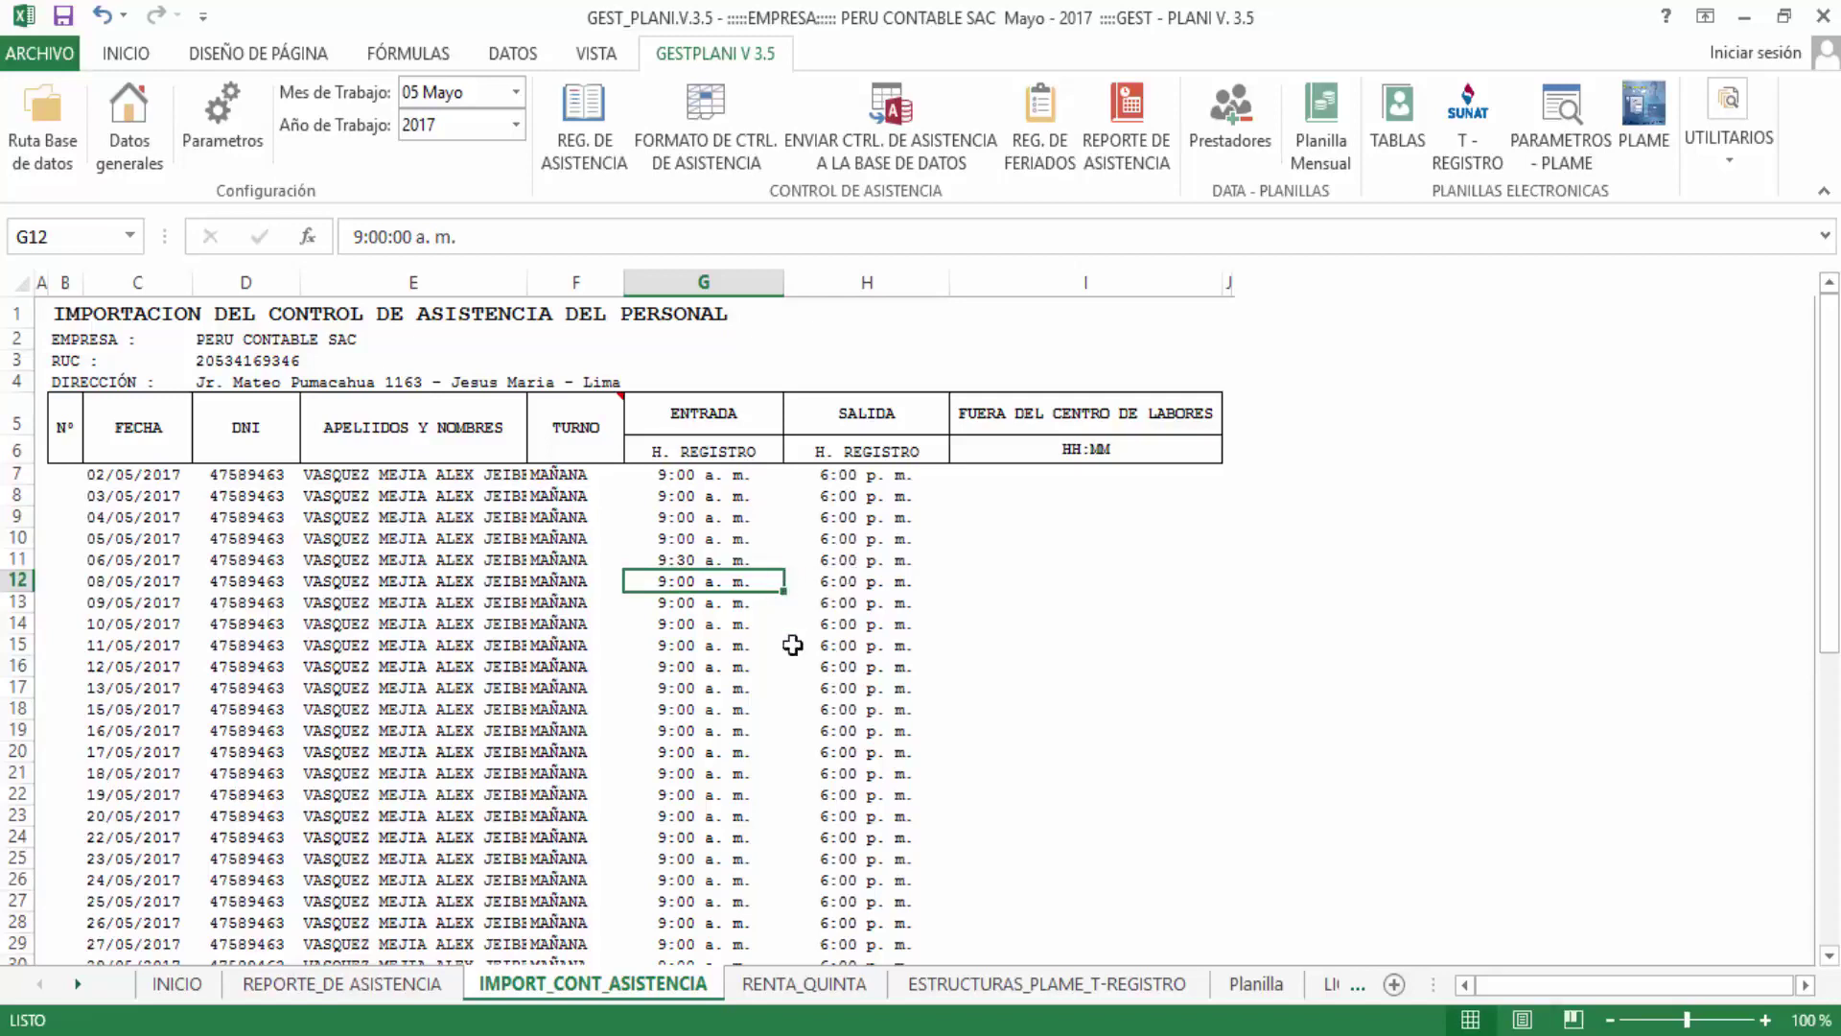
{"action": "left_click", "coordinate": [827, 625]}
{"action": "double_click", "coordinate": [827, 625]}
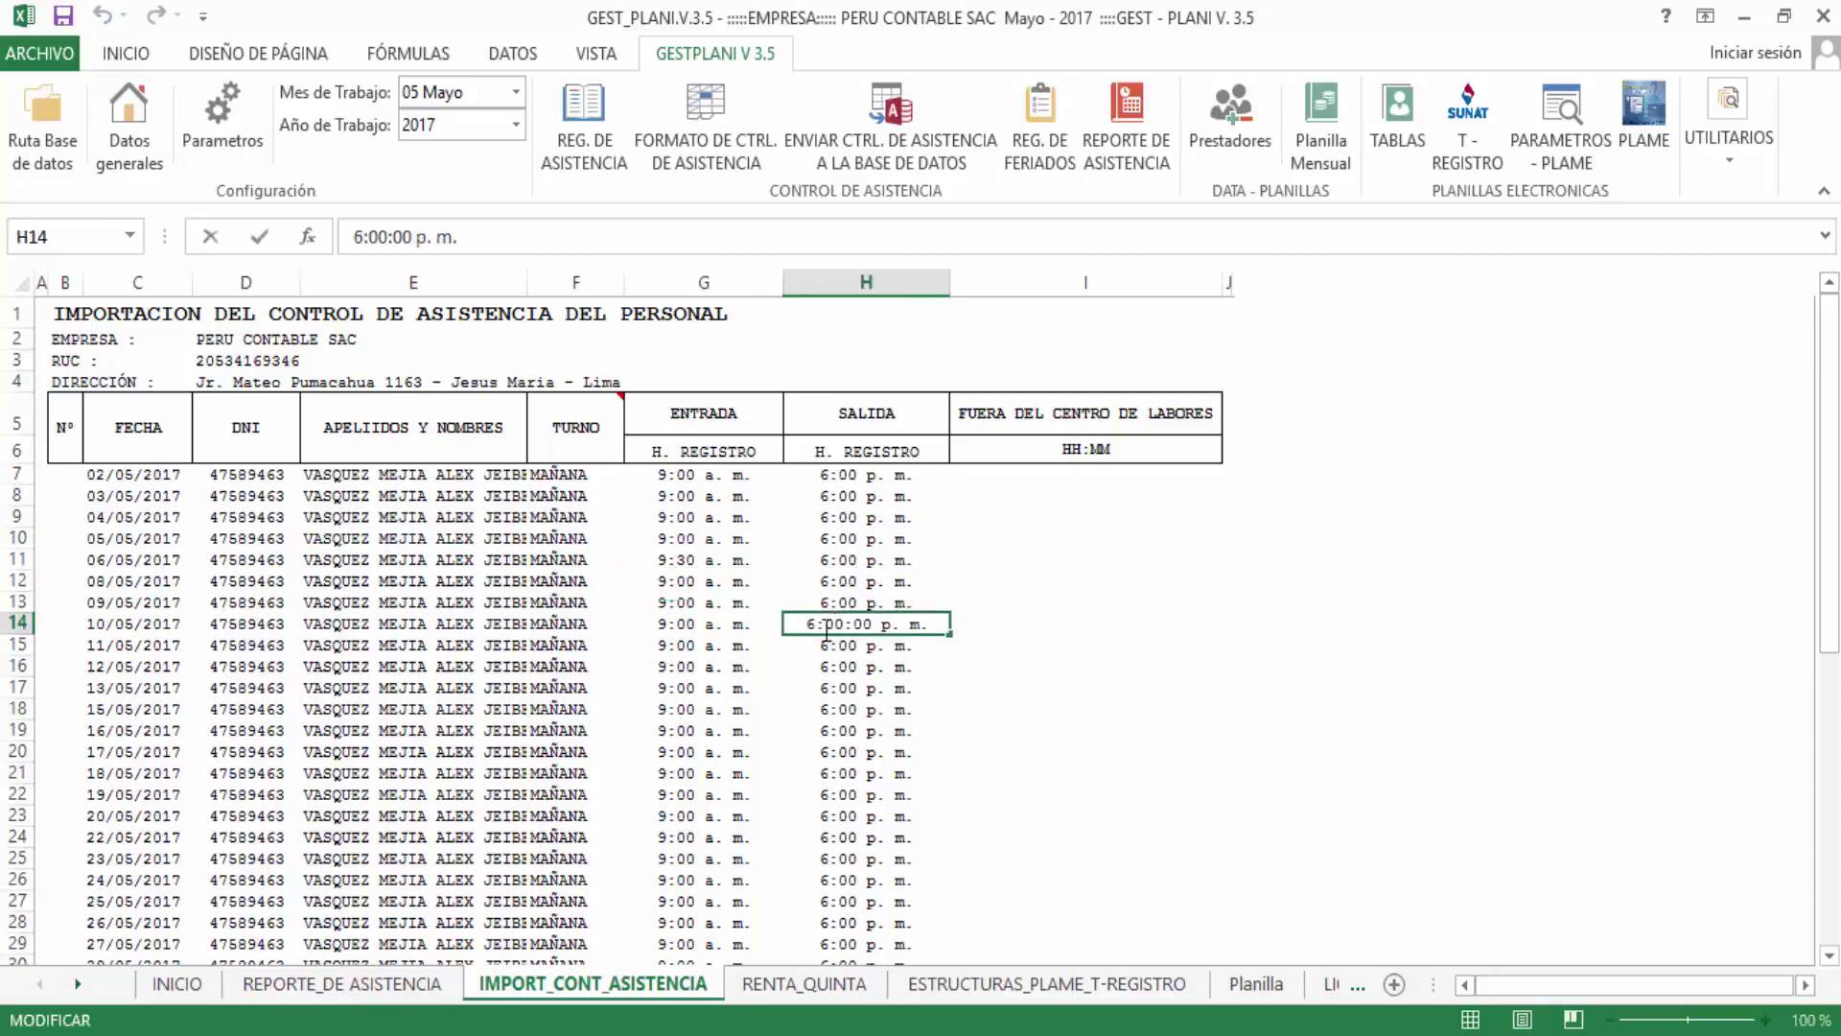
{"action": "left_click_drag", "start_coordinate": [823, 627], "coordinate": [863, 626]}
{"action": "key", "text": "Left"}
{"action": "key", "text": "BackSpace"}
{"action": "type", "text": "8"}
{"action": "key", "text": "Return"}
{"action": "double_click", "coordinate": [705, 785]}
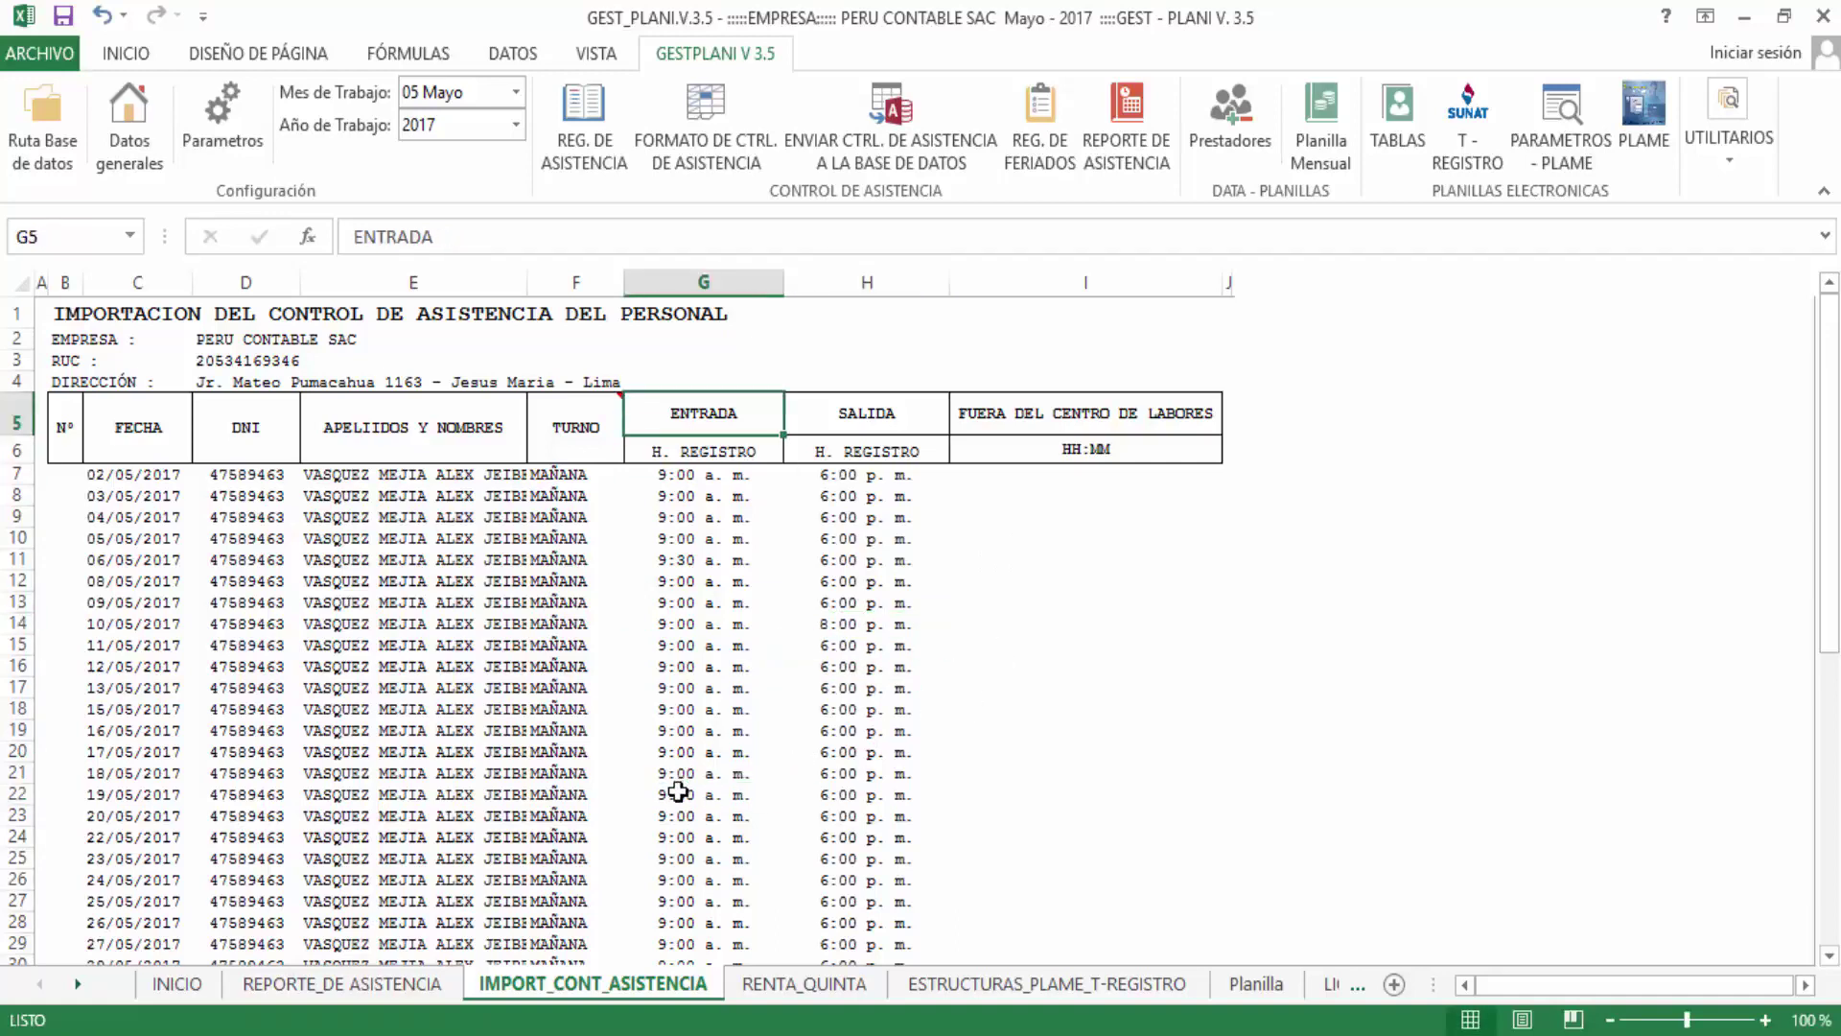
{"action": "double_click", "coordinate": [676, 794]}
{"action": "left_click_drag", "start_coordinate": [654, 796], "coordinate": [727, 796]}
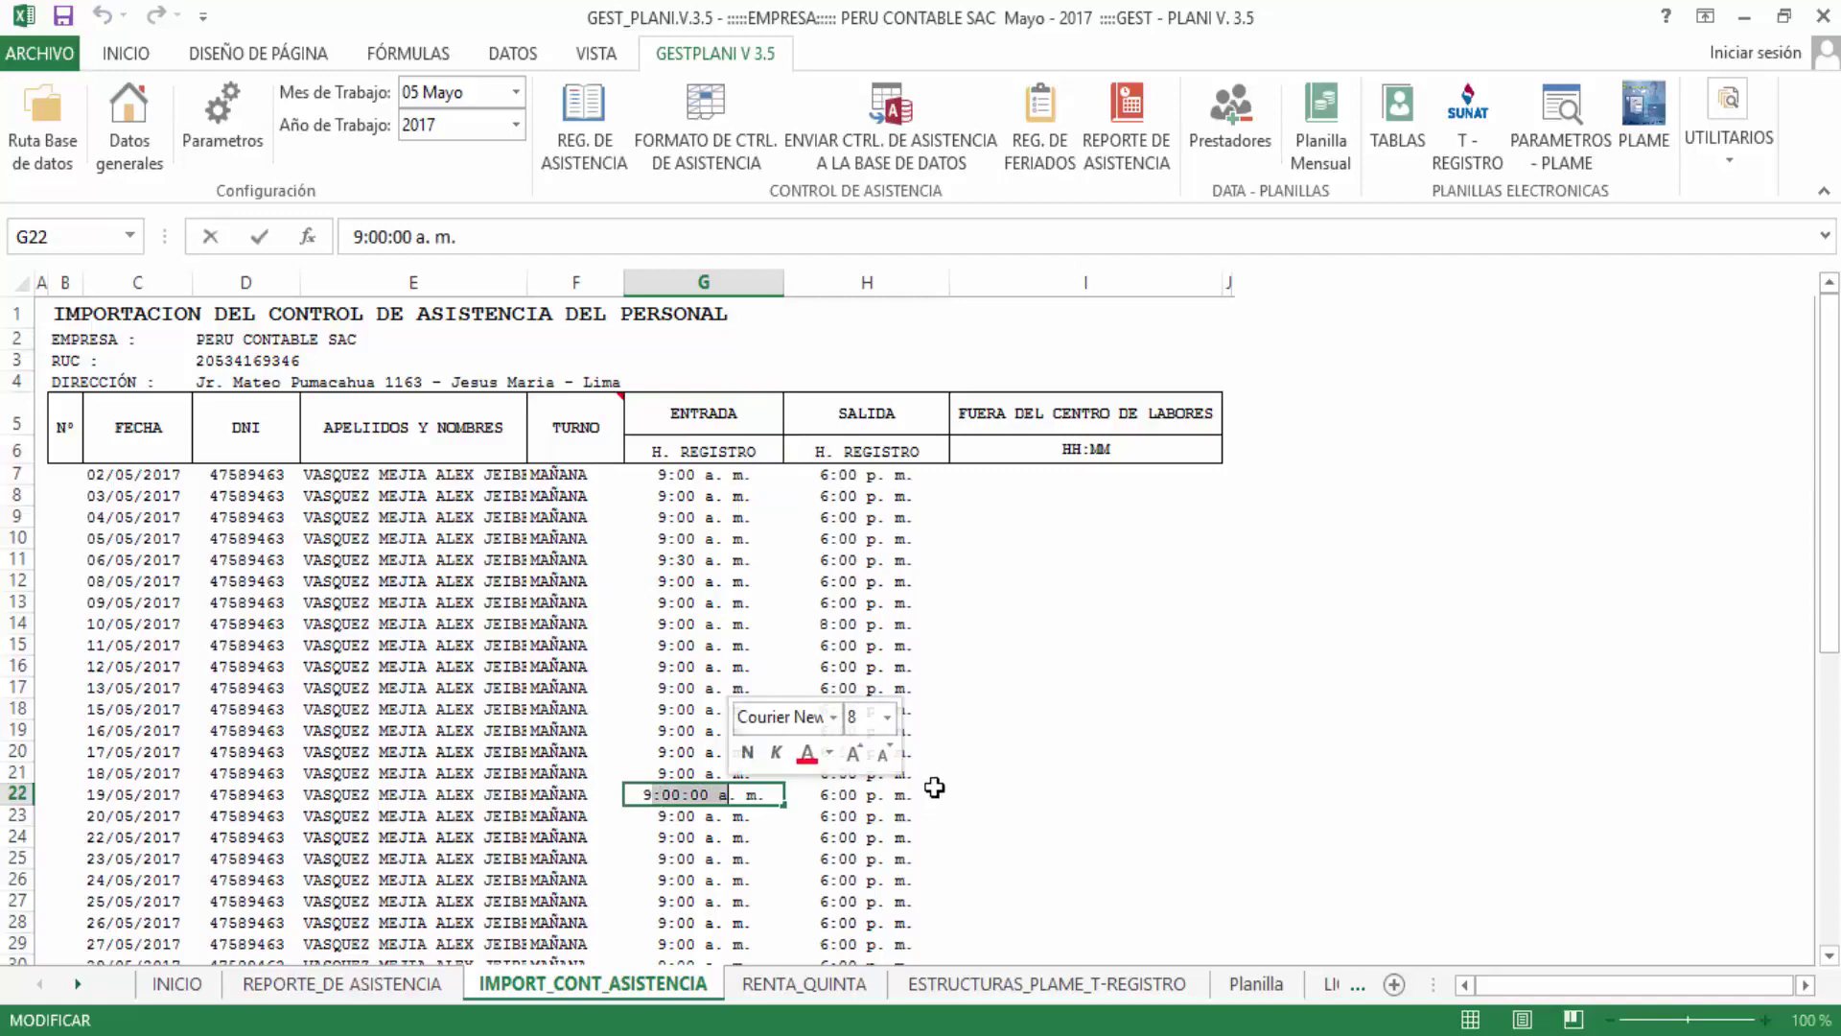
{"action": "key", "text": "Left"}
{"action": "key", "text": "Left"}
{"action": "key", "text": "Left"}
{"action": "key", "text": "Left"}
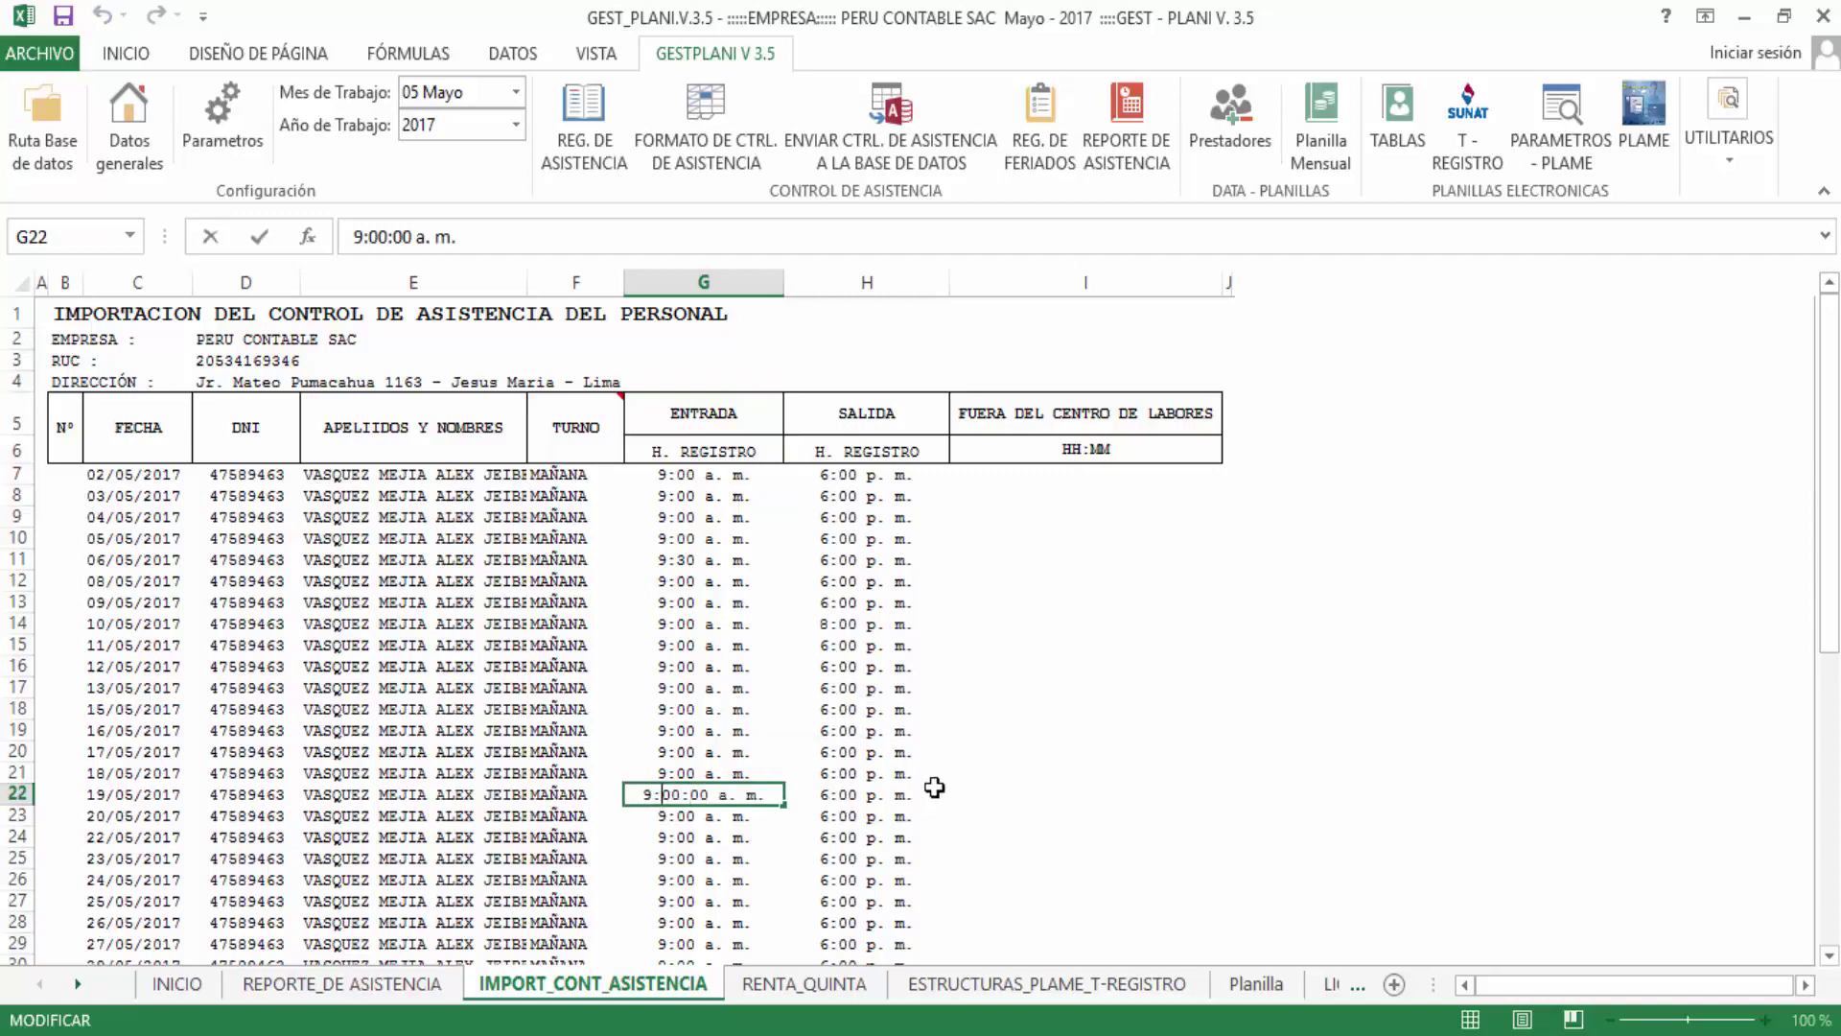
{"action": "key", "text": "BackSpace"}
{"action": "type", "text": "11"}
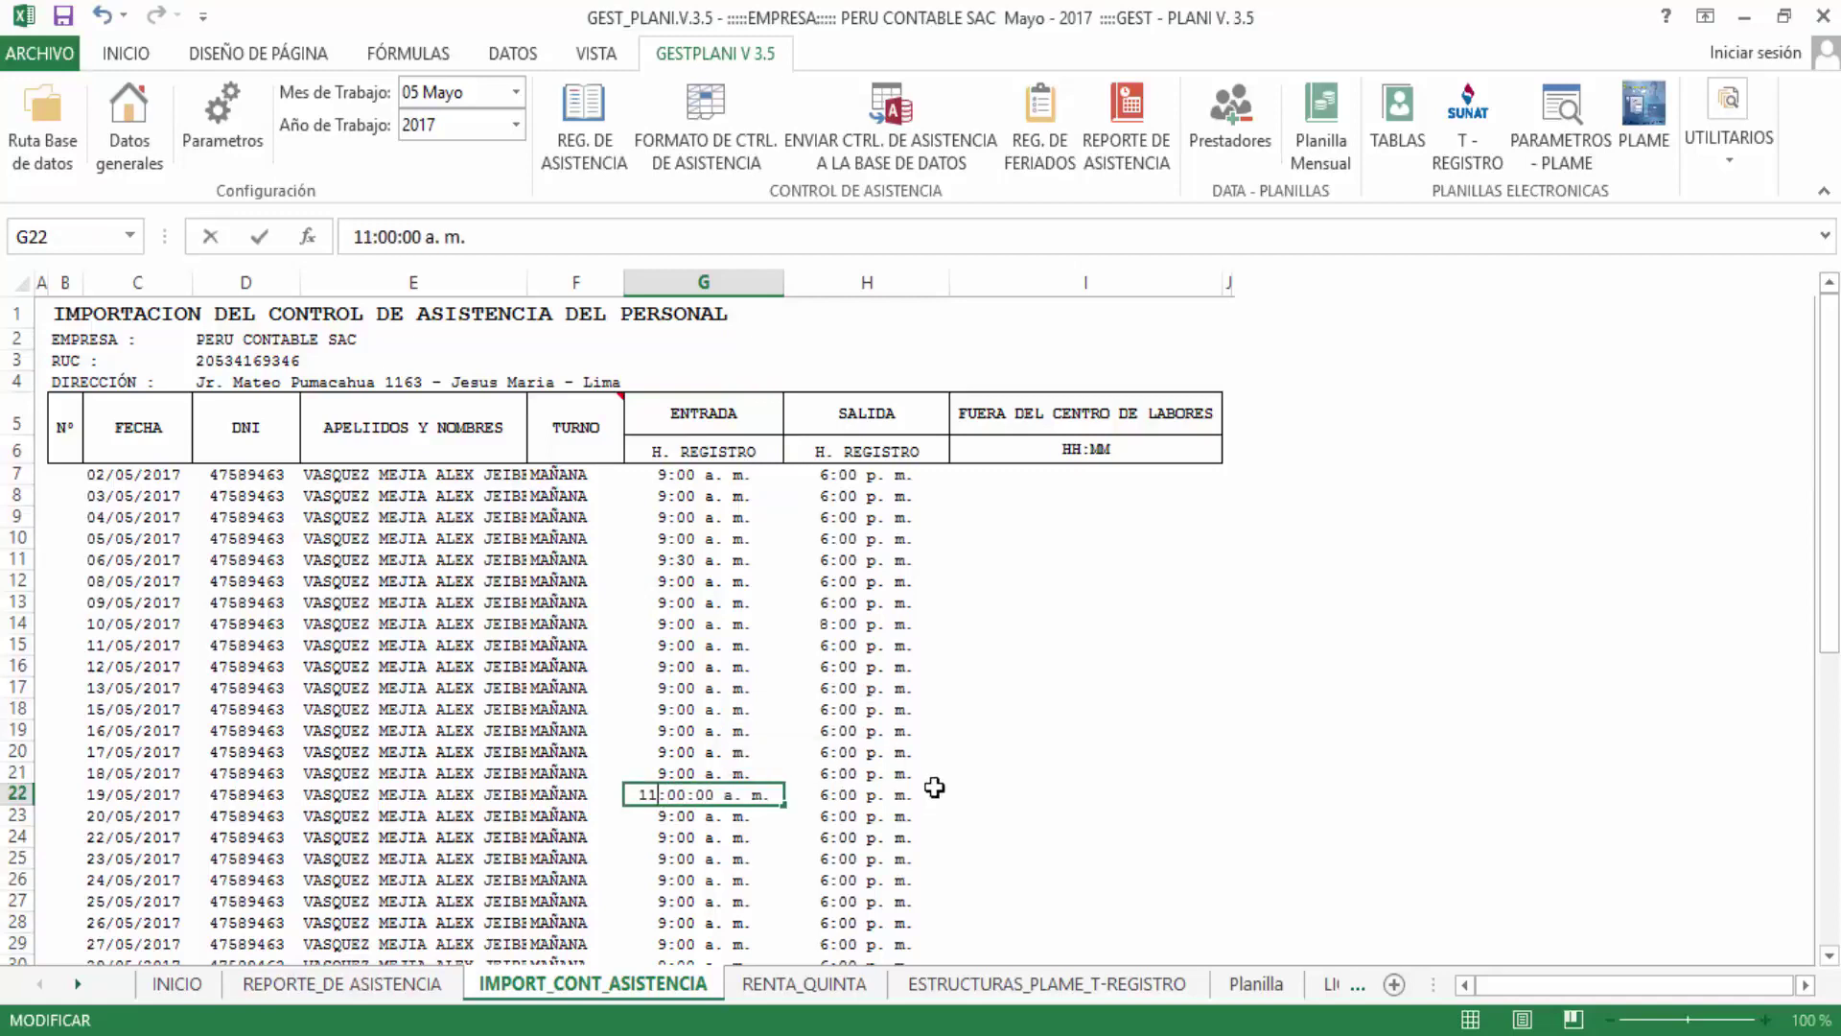
{"action": "key", "text": "Return"}
{"action": "double_click", "coordinate": [823, 901]}
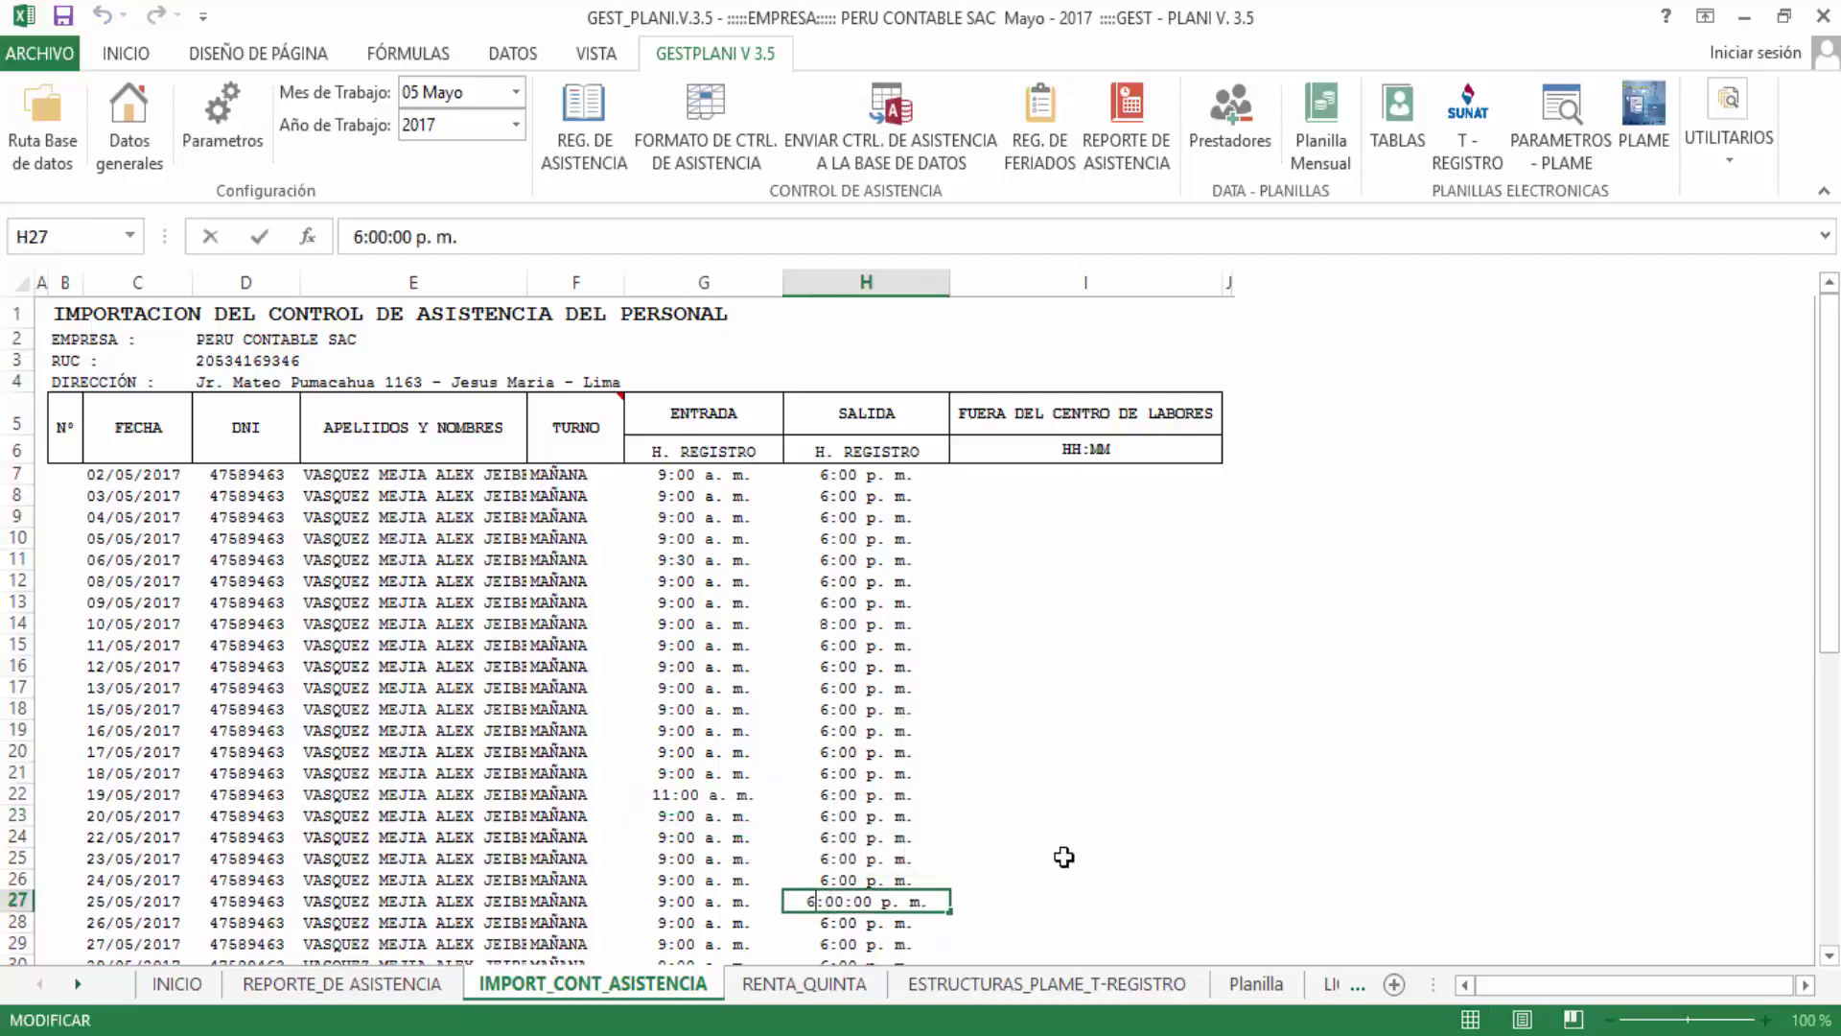
{"action": "key", "text": "BackSpace"}
{"action": "type", "text": "100"}
{"action": "key", "text": "BackSpace"}
{"action": "key", "text": "Return"}
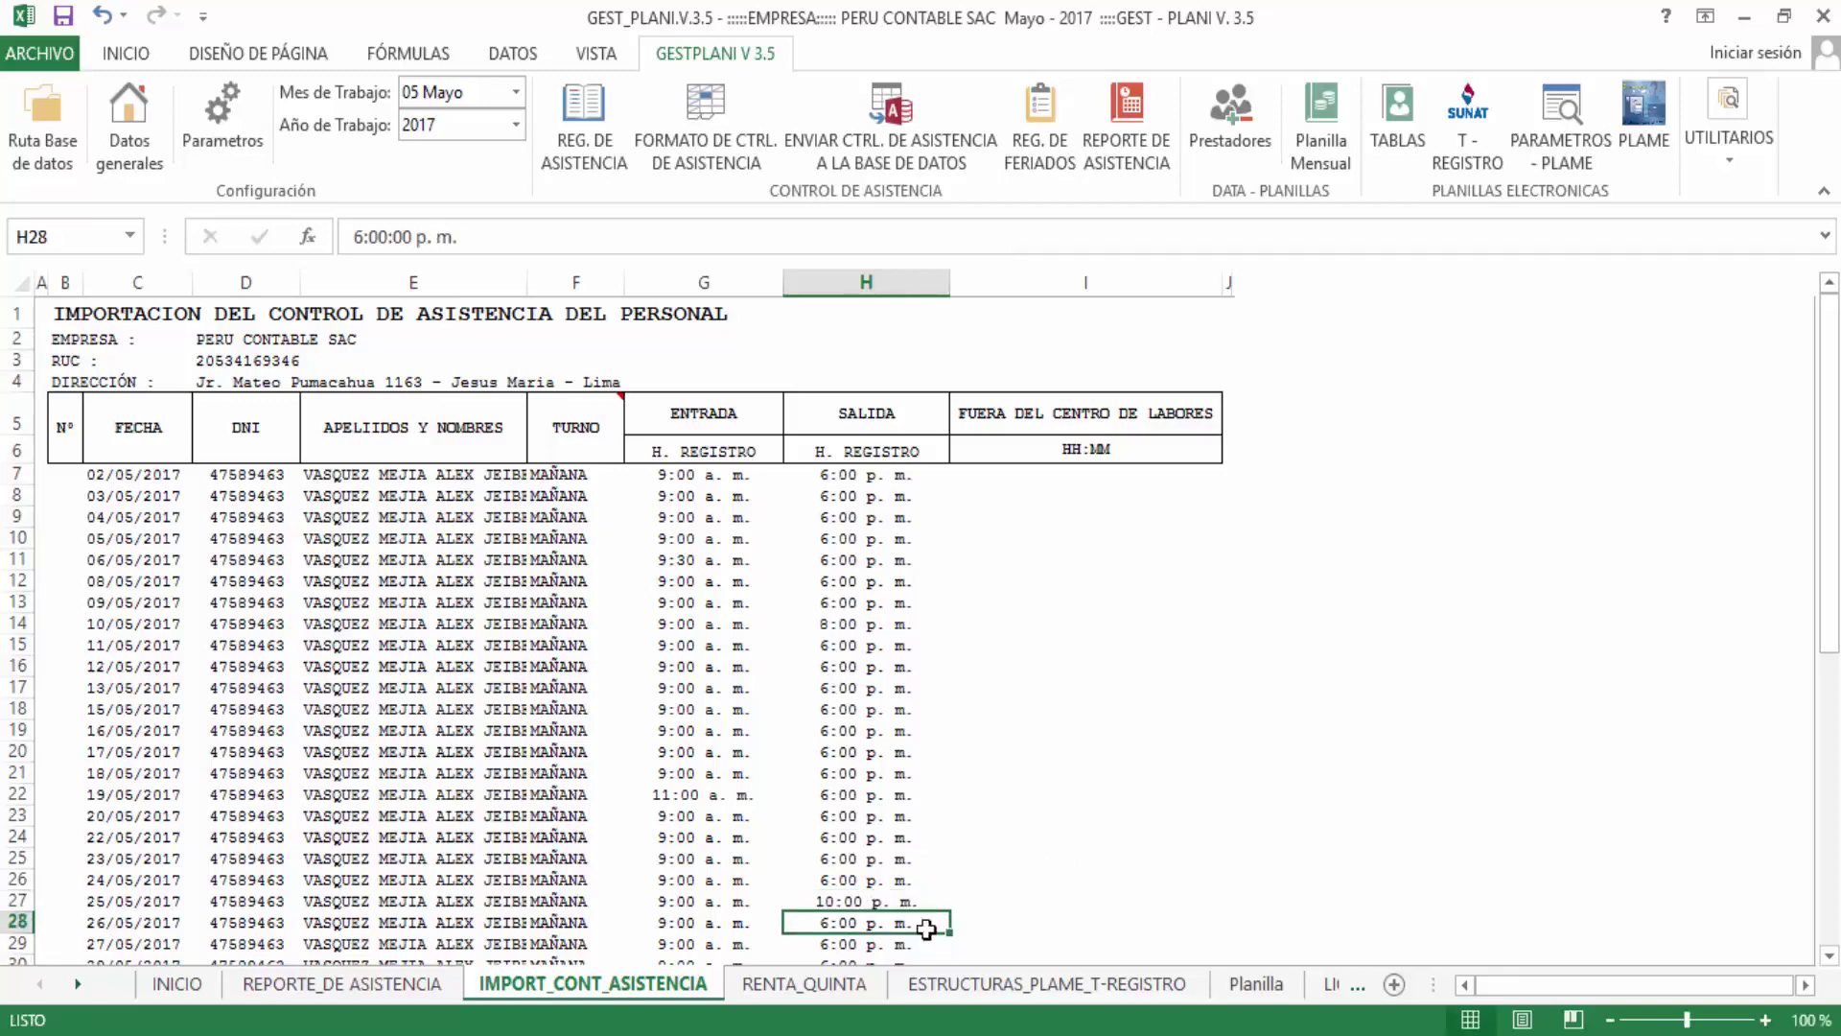
{"action": "scroll", "coordinate": [892, 763], "scroll_direction": "down", "scroll_amount": 2}
{"action": "scroll", "coordinate": [892, 774], "scroll_direction": "up", "scroll_amount": 2}
{"action": "left_click", "coordinate": [677, 796]}
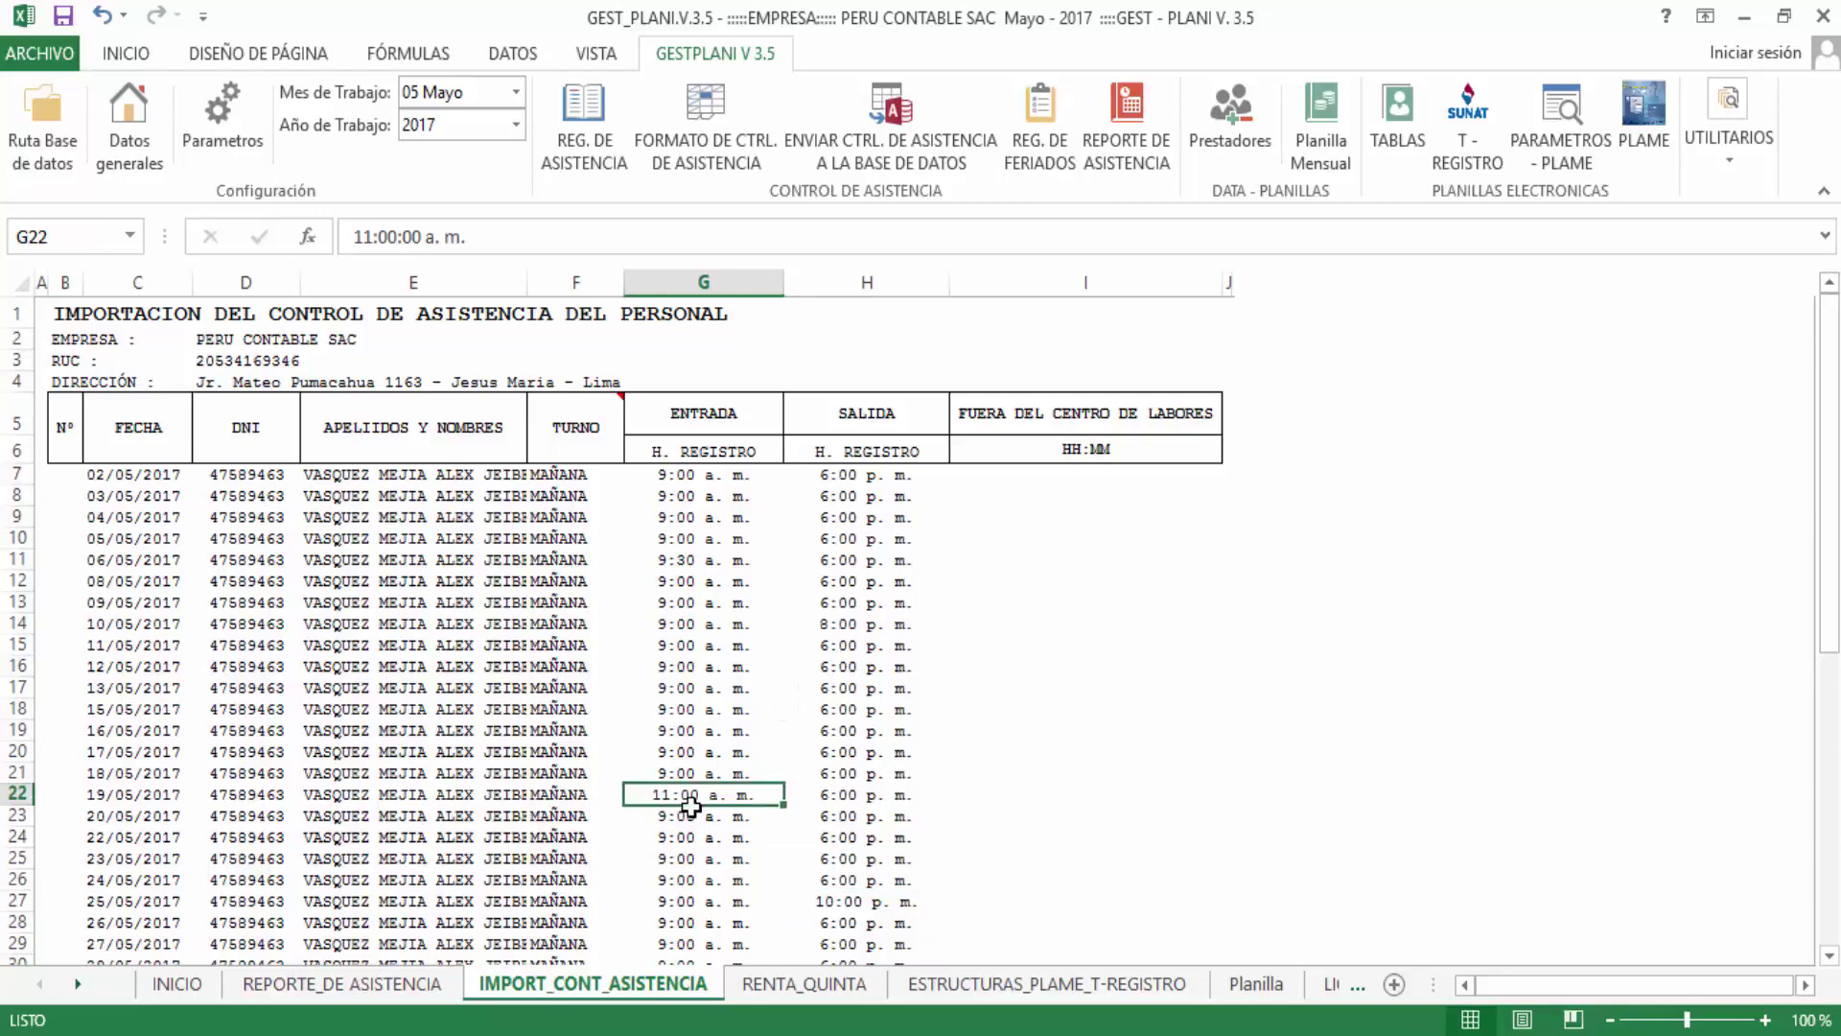
{"action": "left_click", "coordinate": [698, 559]}
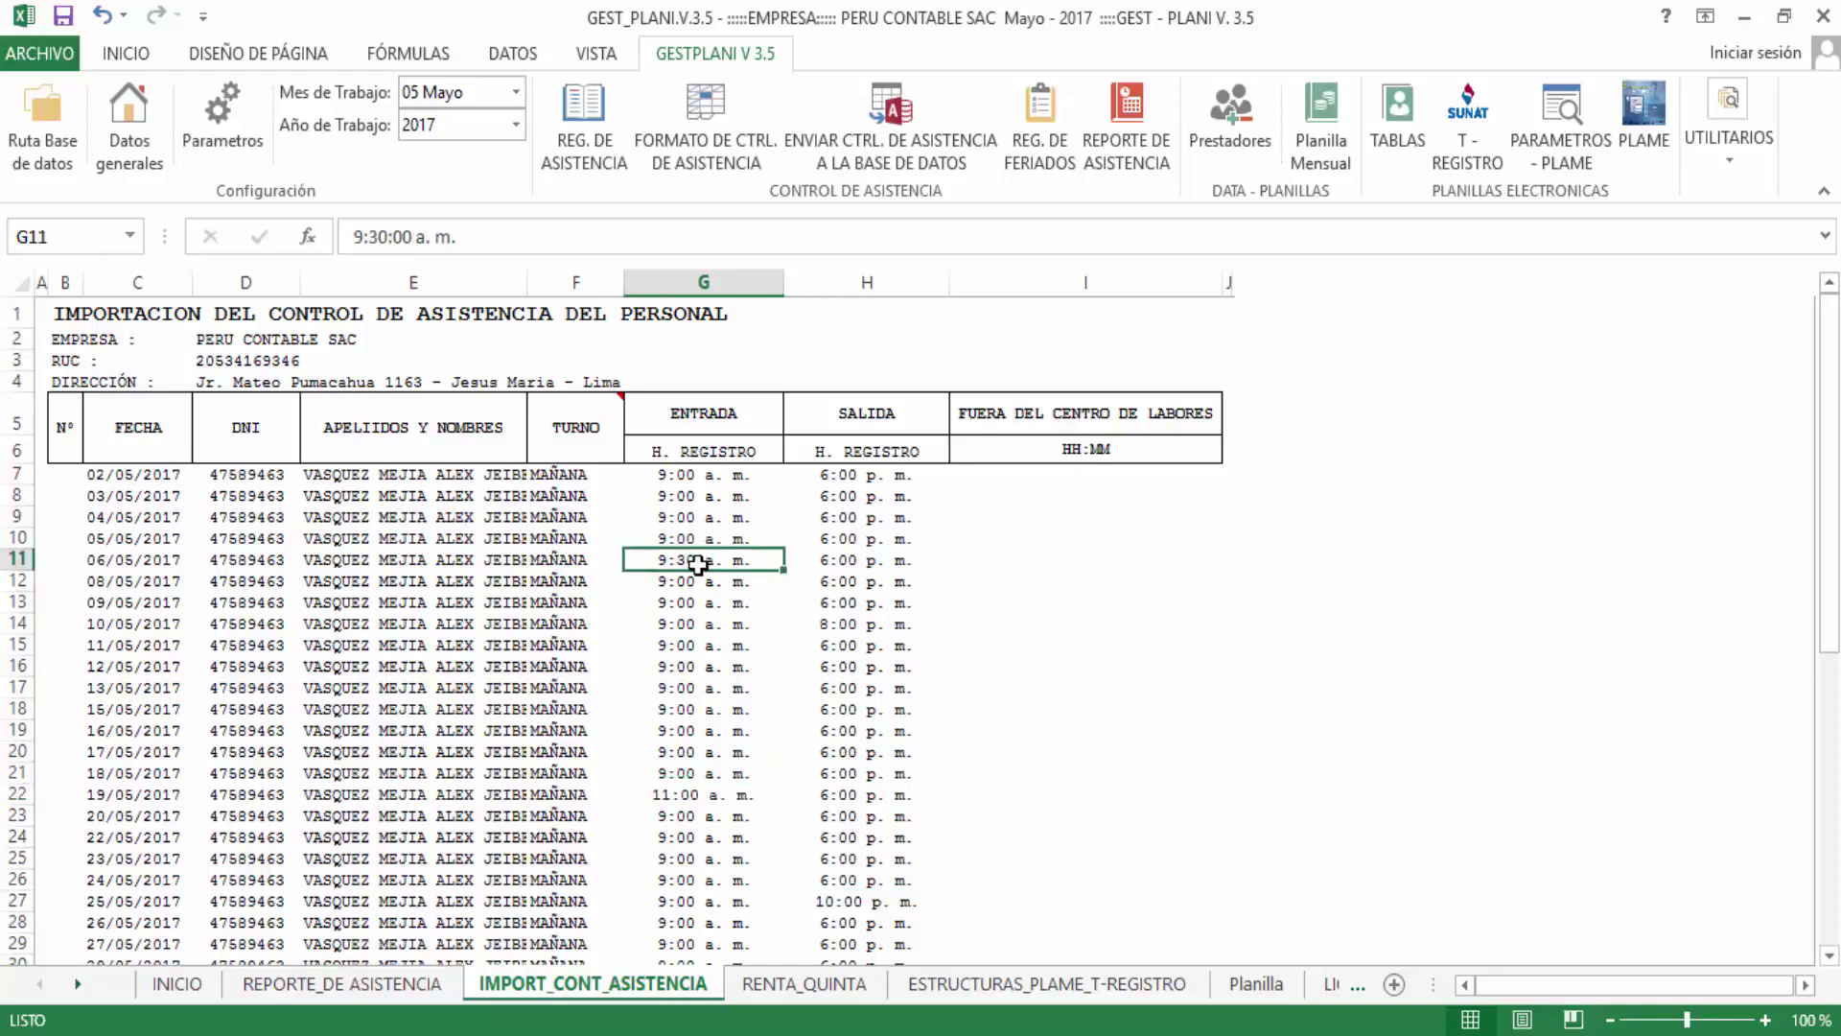
{"action": "left_click", "coordinate": [846, 625]}
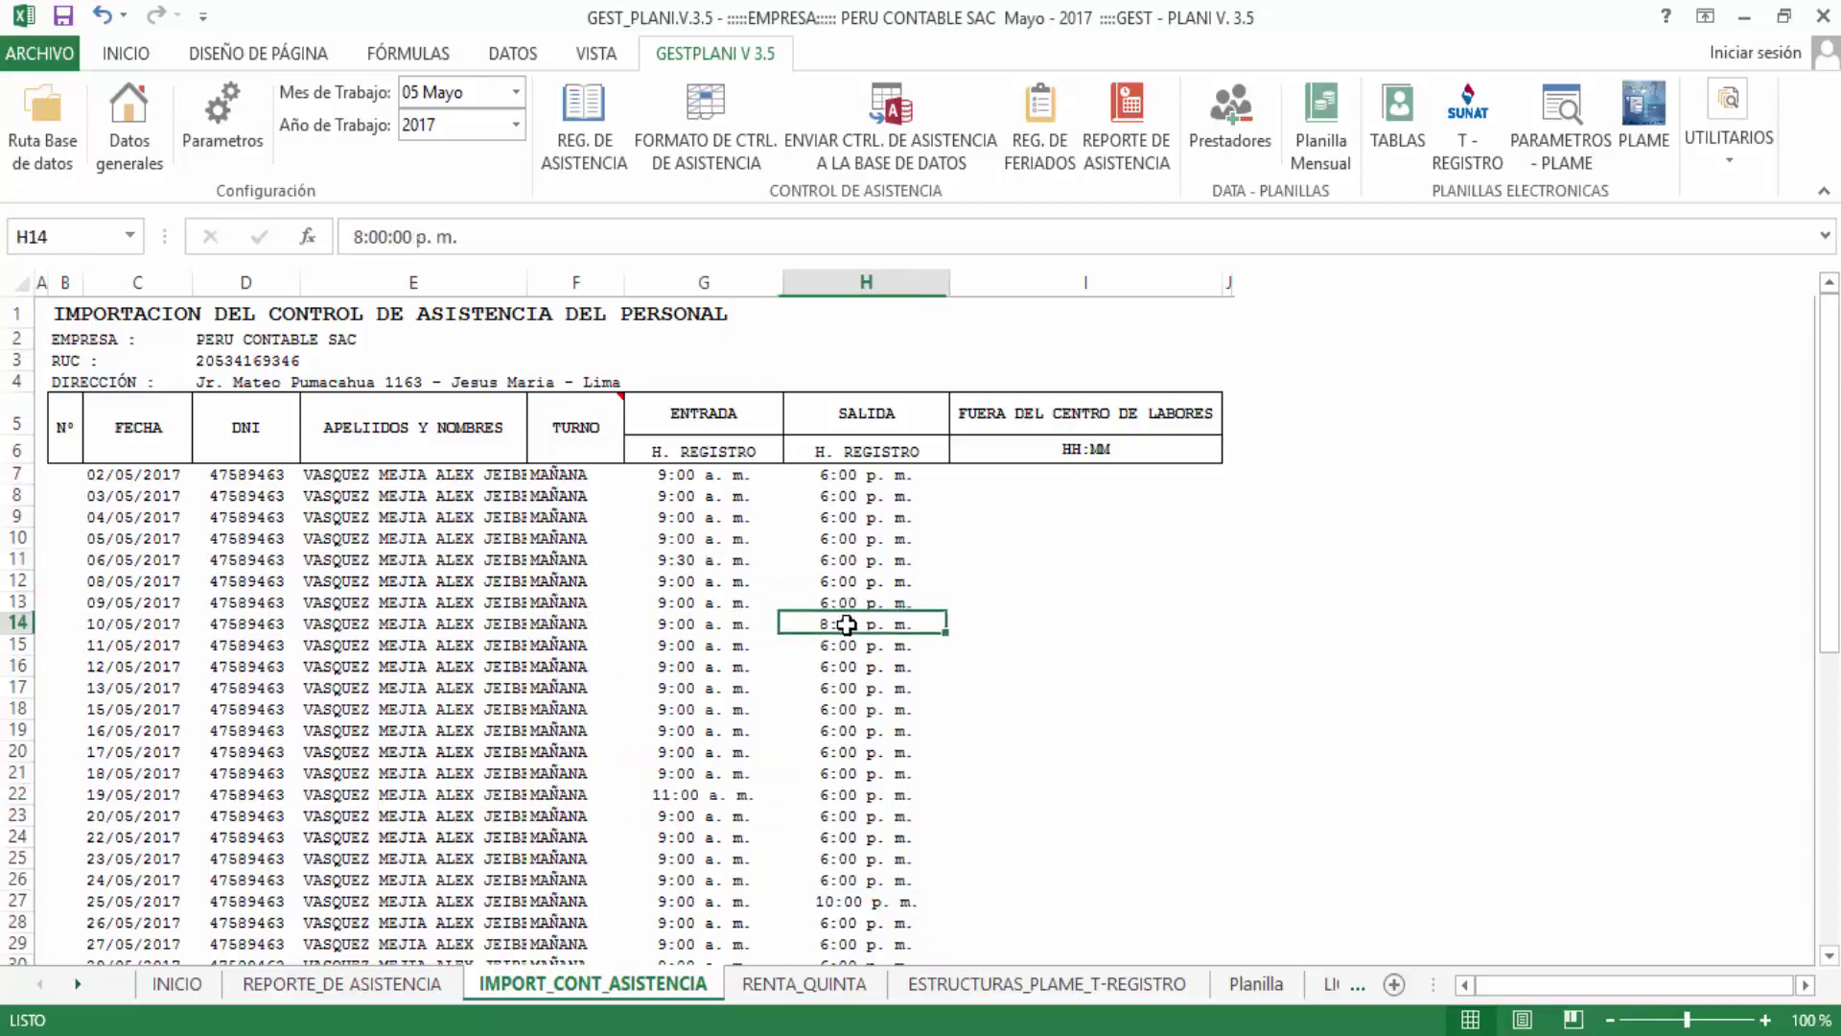
{"action": "scroll", "coordinate": [950, 633], "scroll_direction": "down", "scroll_amount": 1}
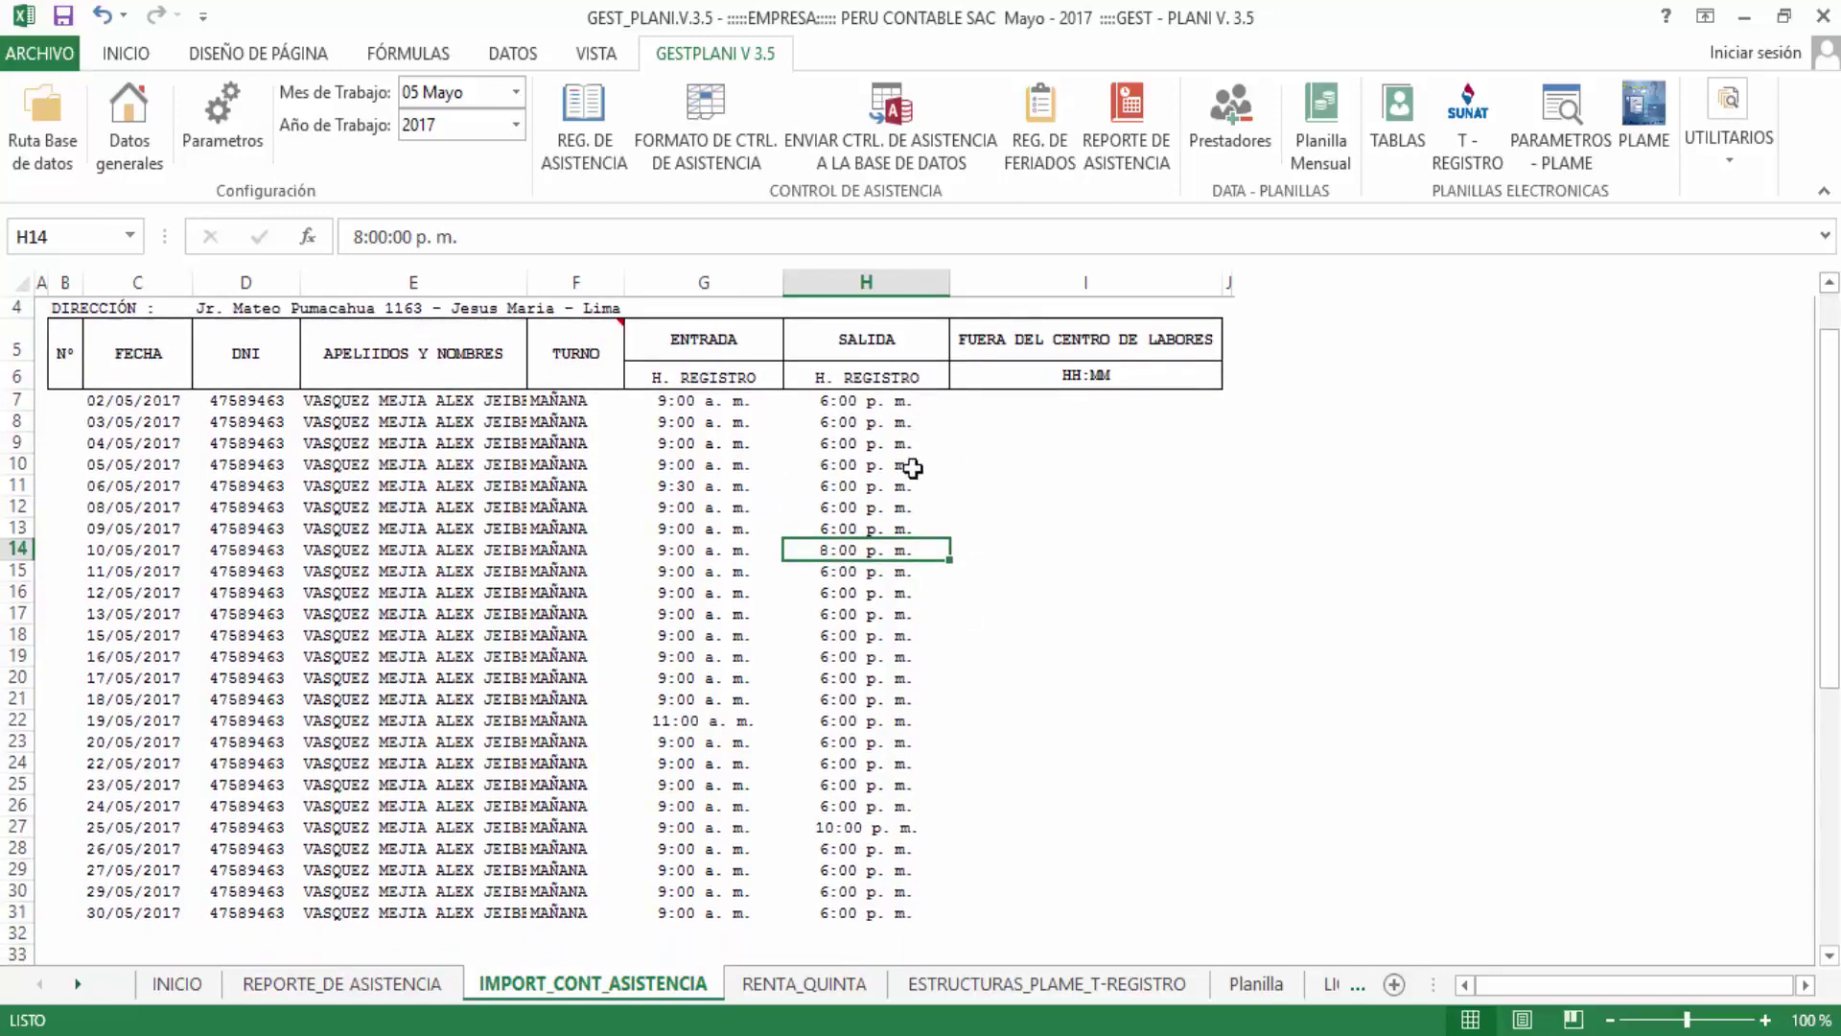
{"action": "scroll", "coordinate": [912, 469], "scroll_direction": "down", "scroll_amount": 1}
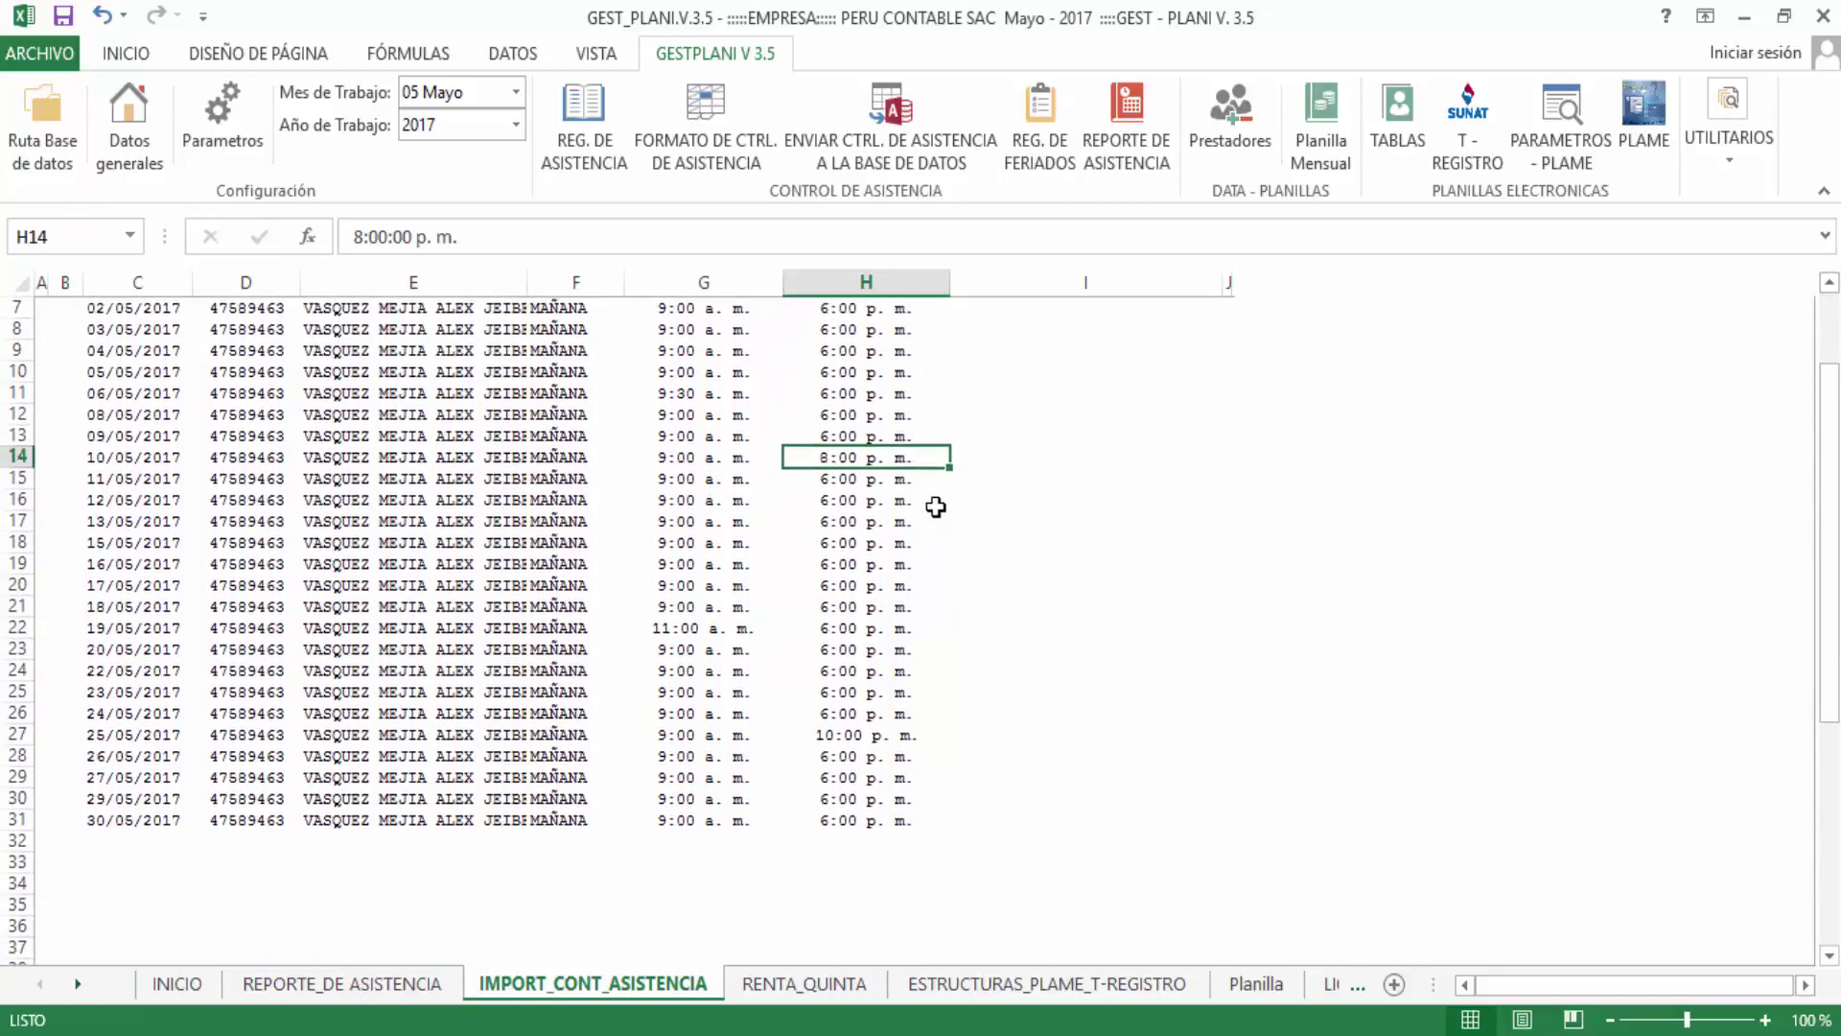
{"action": "left_click", "coordinate": [856, 738]}
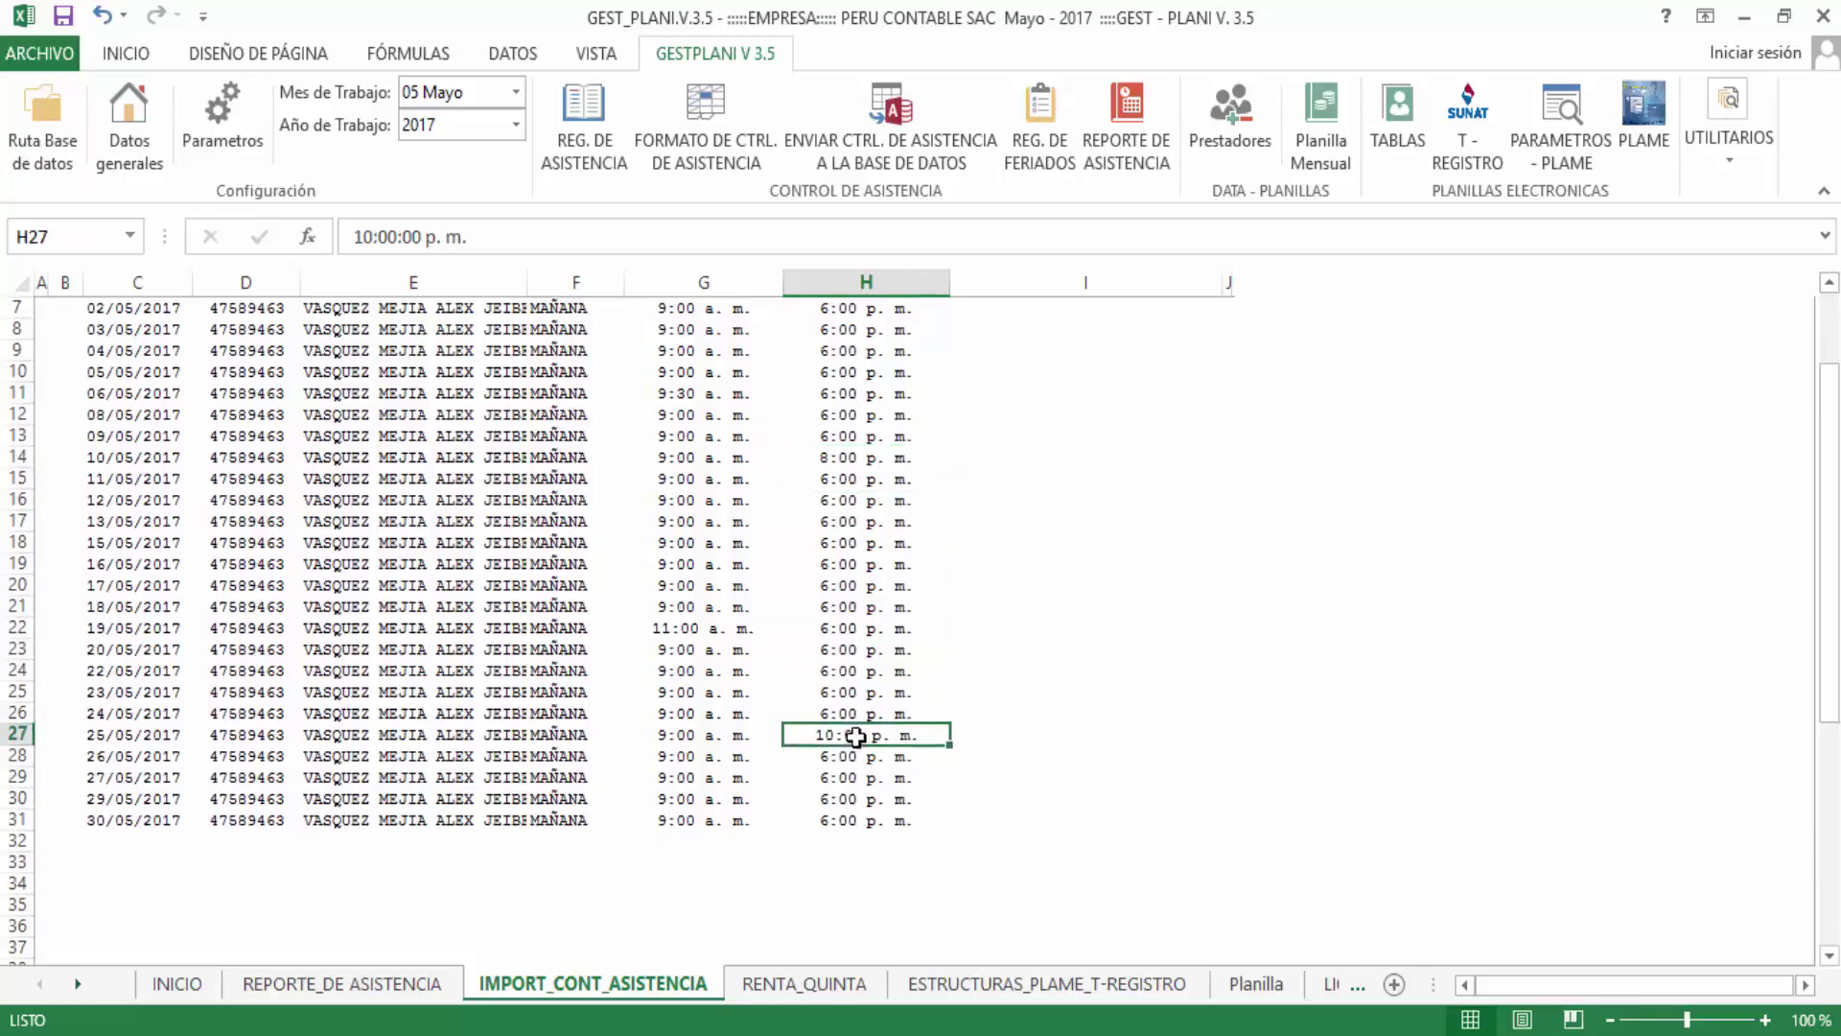
{"action": "scroll", "coordinate": [919, 613], "scroll_direction": "up", "scroll_amount": 1}
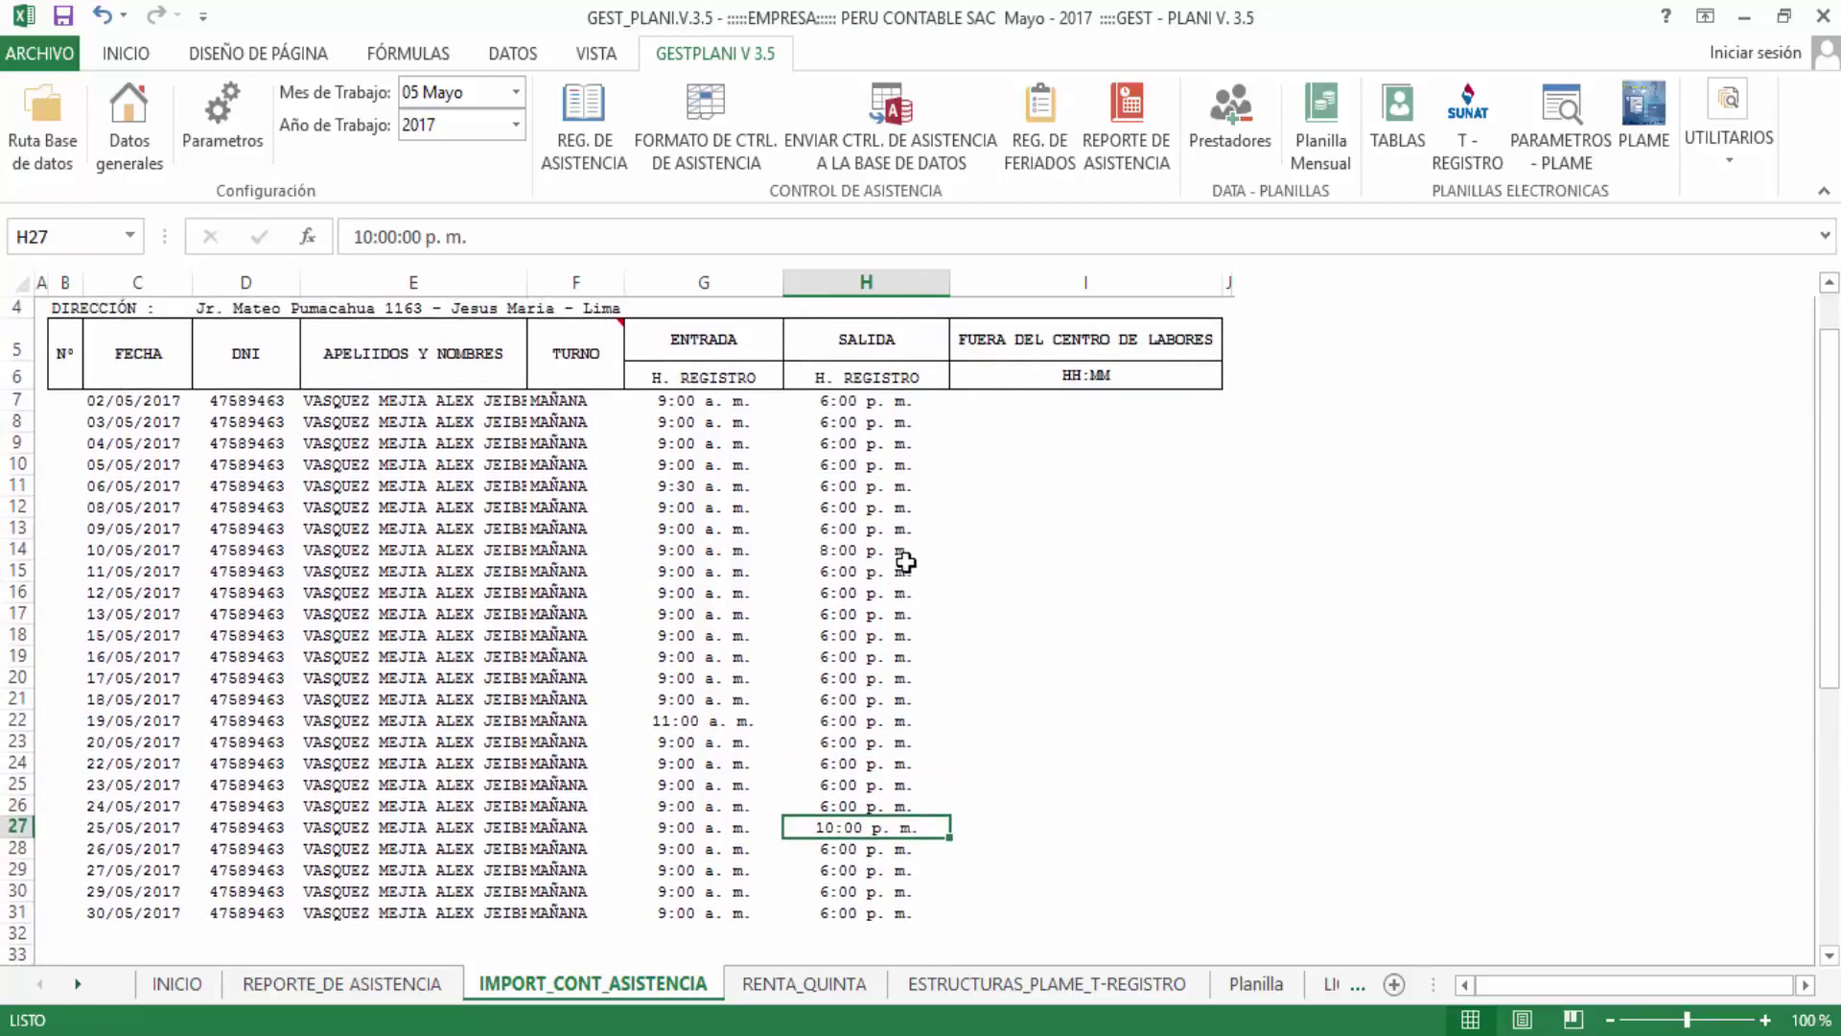
{"action": "scroll", "coordinate": [877, 613], "scroll_direction": "up", "scroll_amount": 1}
{"action": "scroll", "coordinate": [878, 645], "scroll_direction": "down", "scroll_amount": 1}
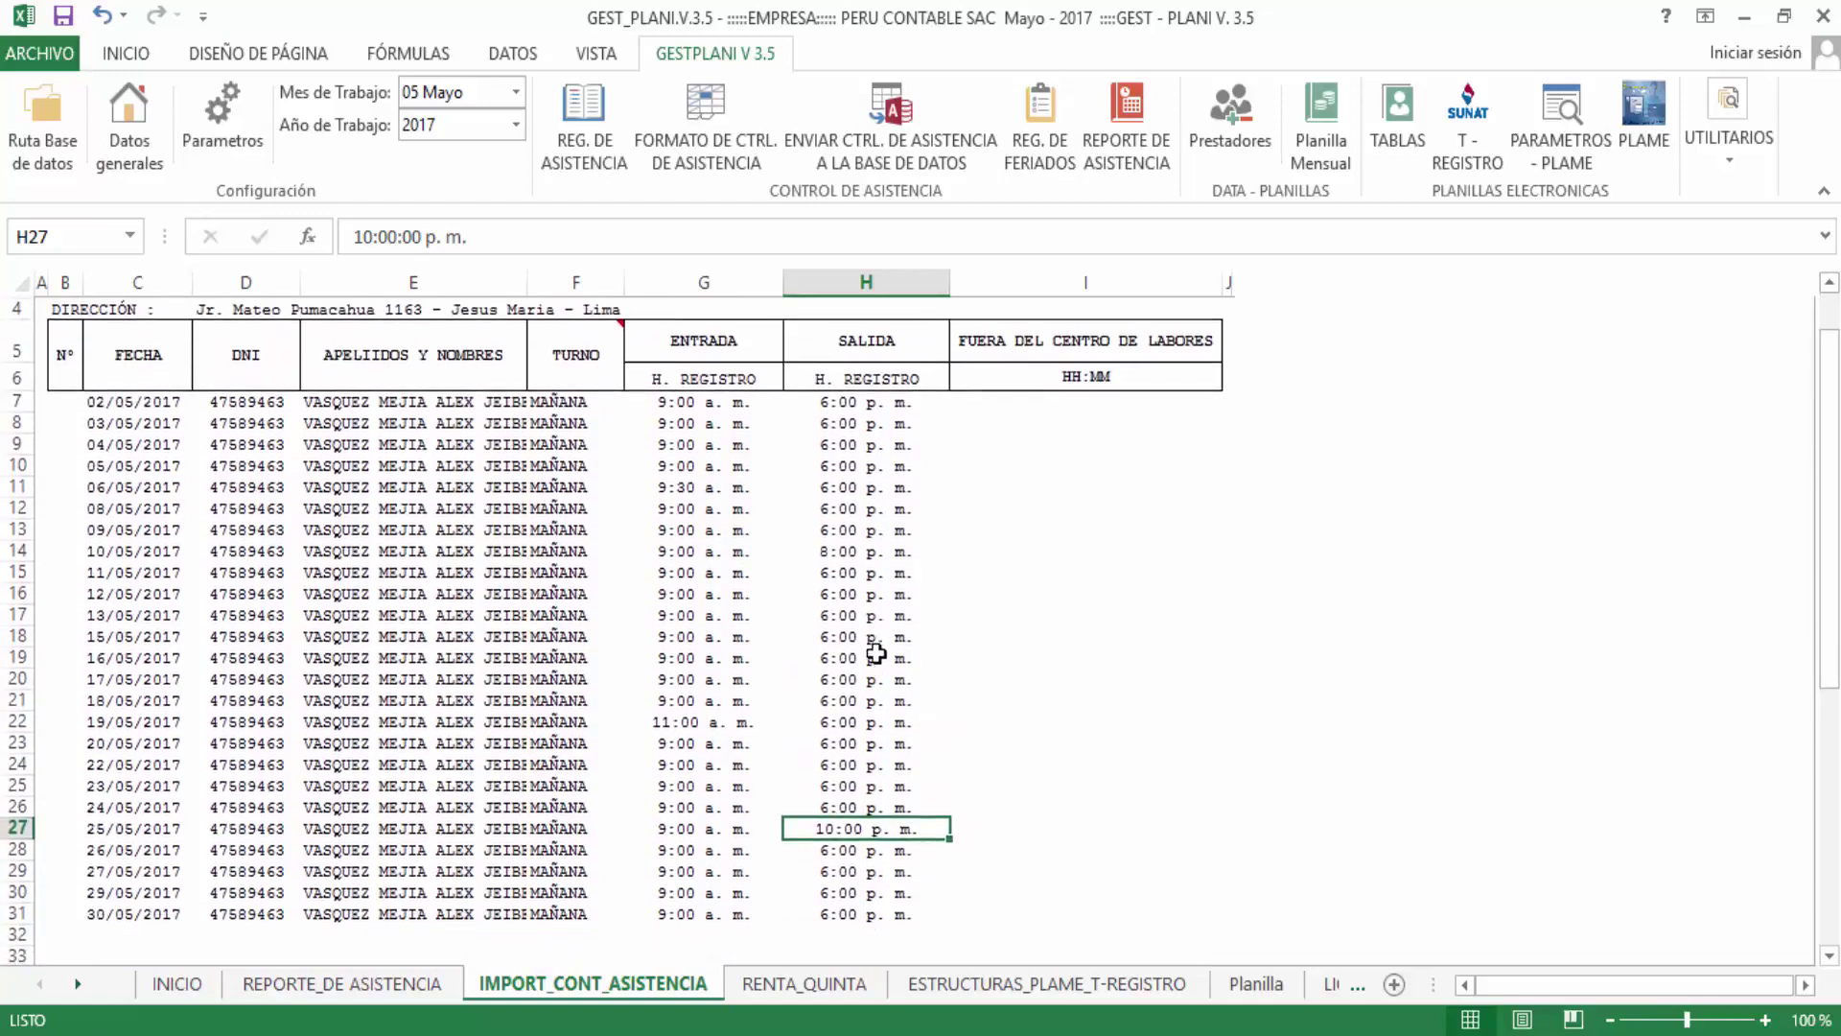
{"action": "scroll", "coordinate": [877, 679], "scroll_direction": "down", "scroll_amount": 2}
{"action": "scroll", "coordinate": [876, 654], "scroll_direction": "up", "scroll_amount": 1}
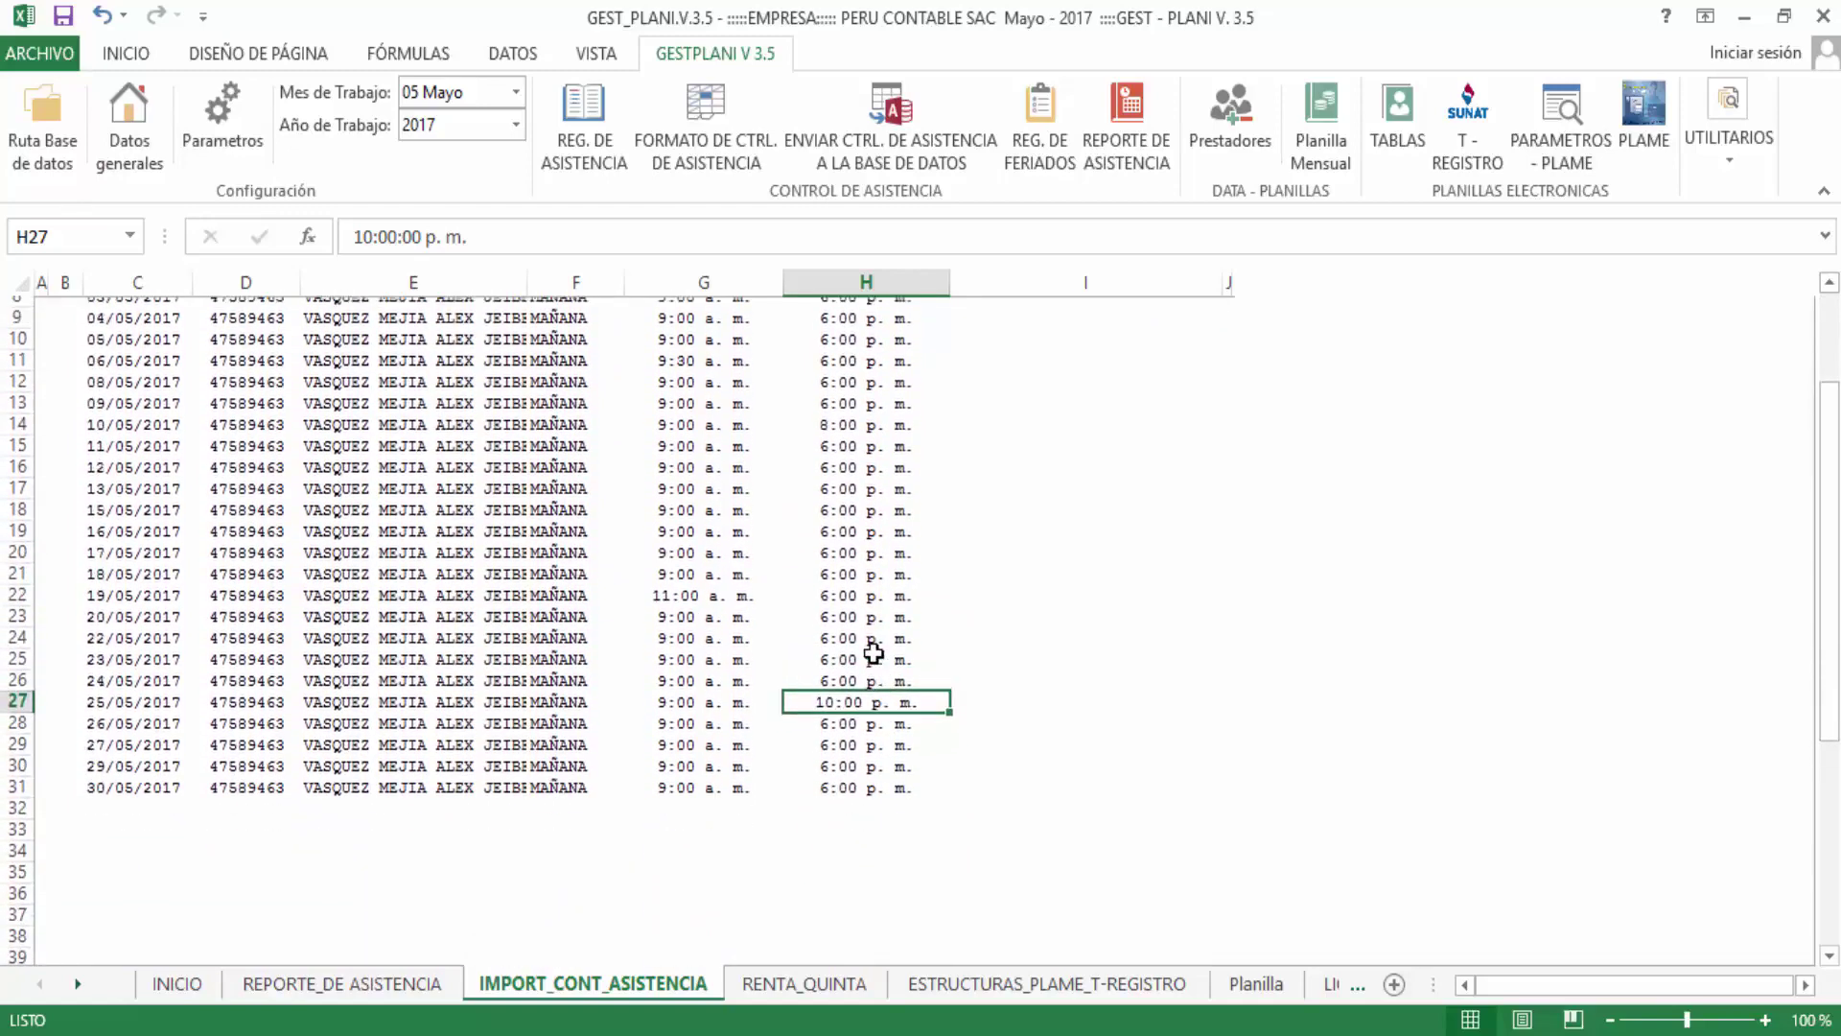
{"action": "scroll", "coordinate": [874, 652], "scroll_direction": "up", "scroll_amount": 1}
{"action": "left_click", "coordinate": [834, 678]}
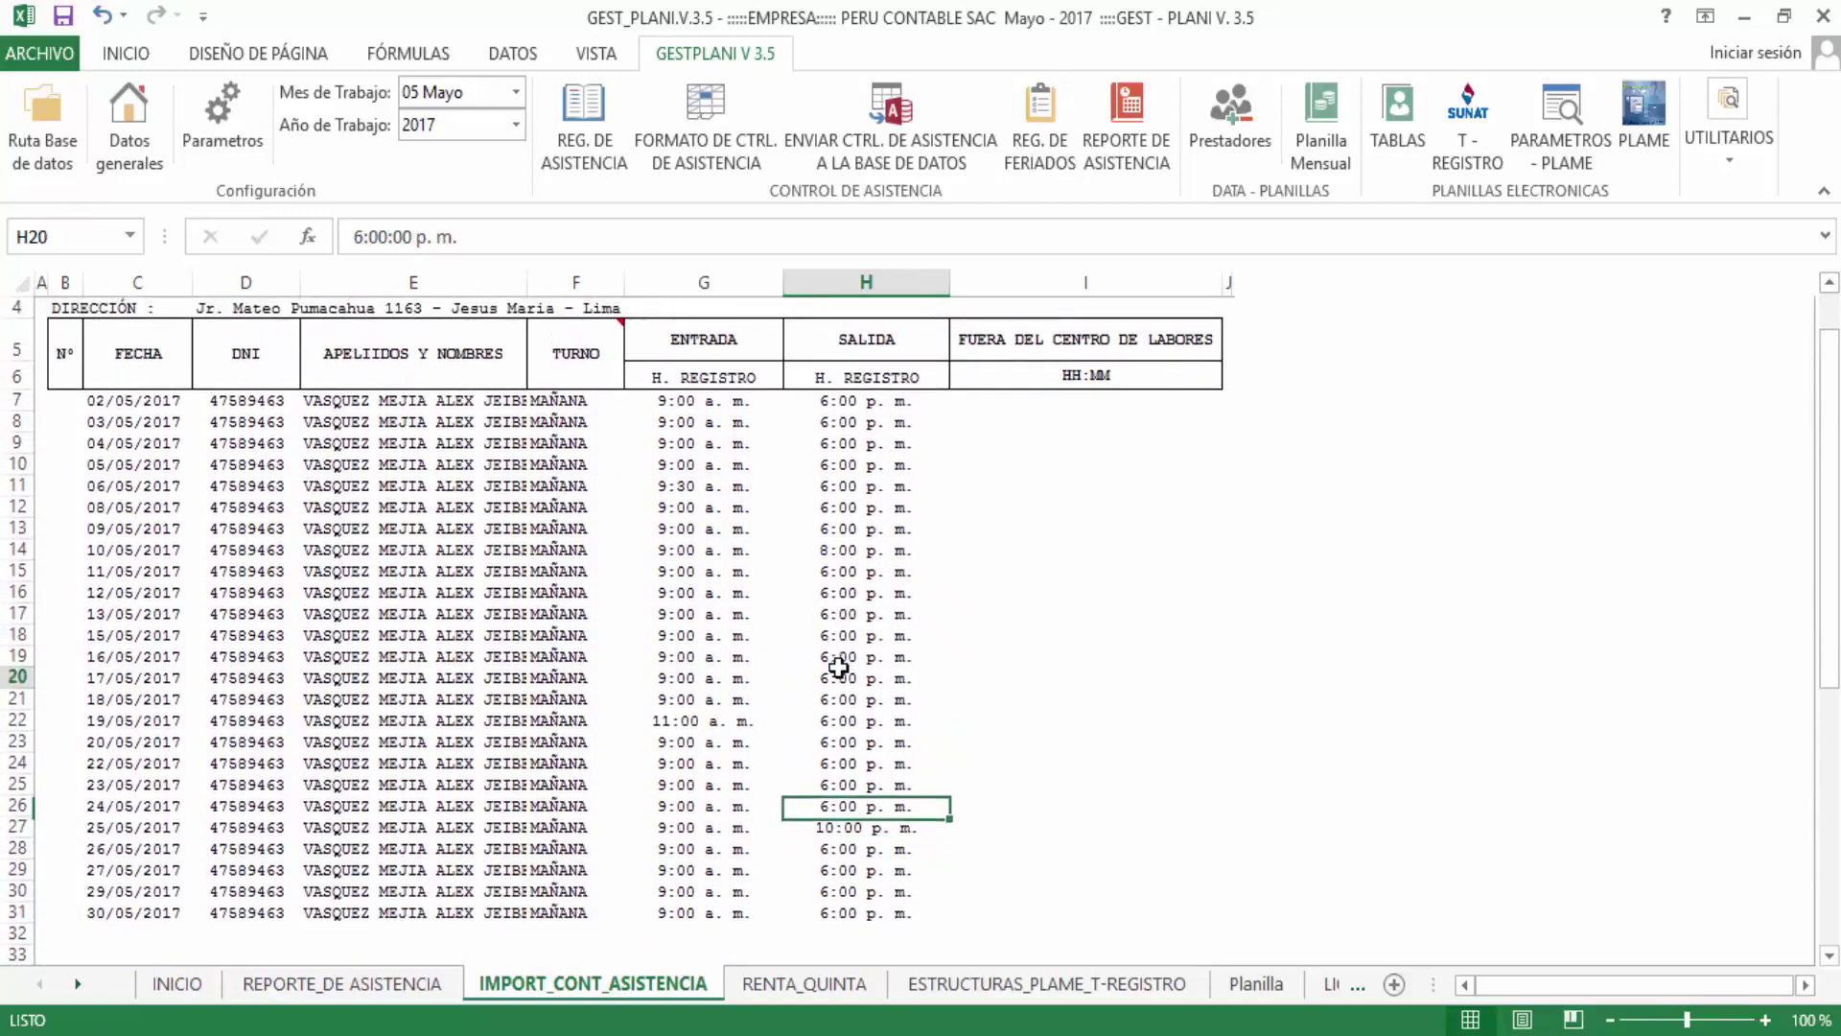
Change the 17/05/2017 exit time in H20 to 6:30 p. m
{"action": "double_click", "coordinate": [834, 678]}
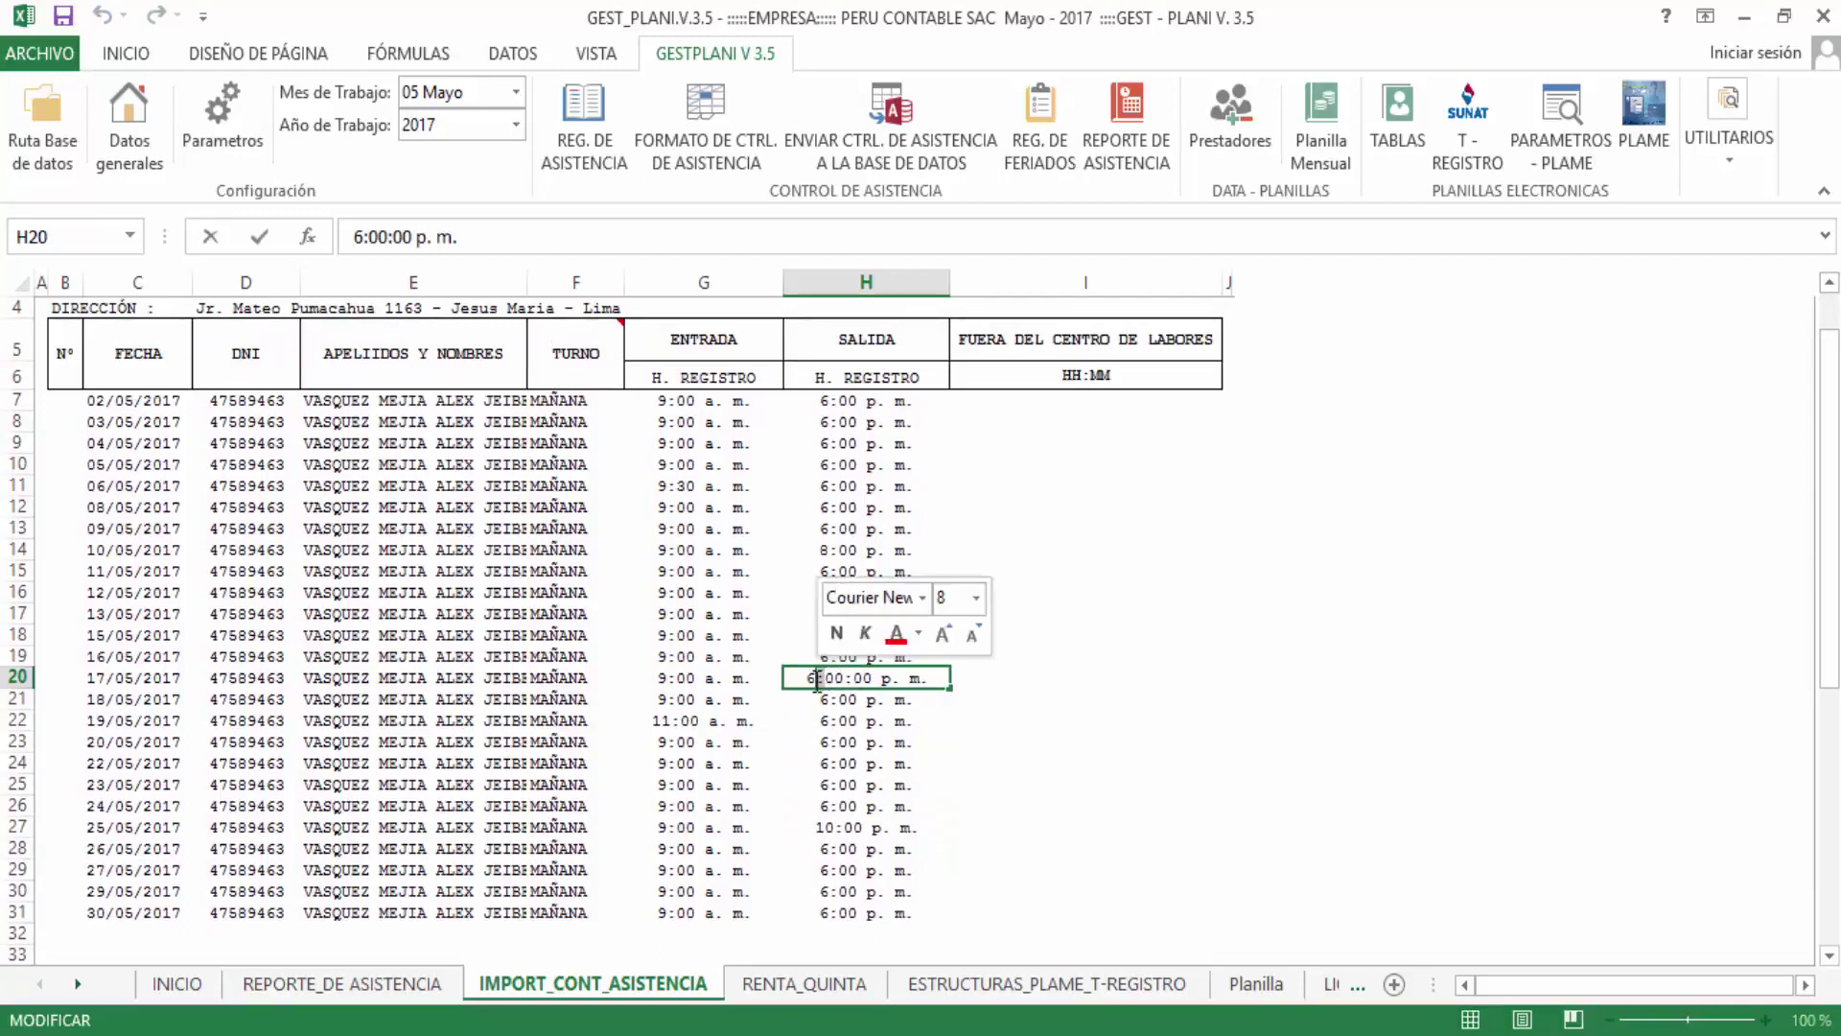
{"action": "type", "text": "3"}
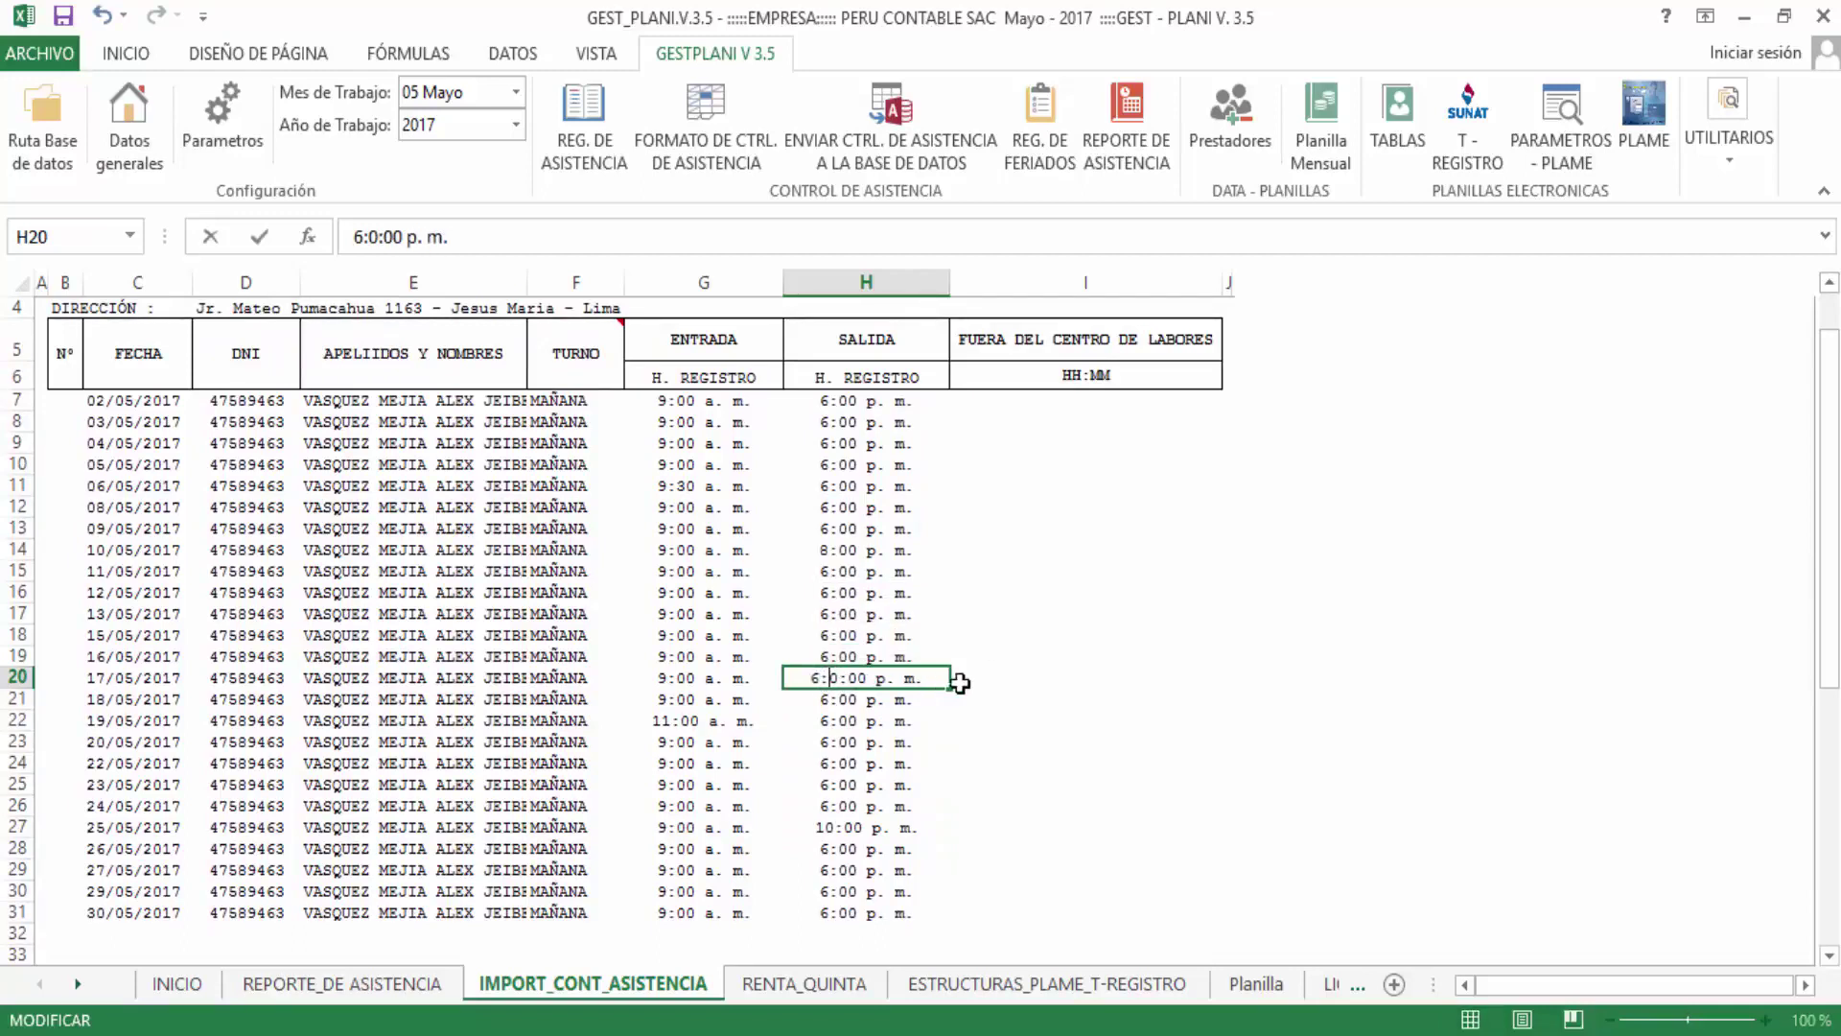
{"action": "key", "text": "Return"}
{"action": "key", "text": "Up"}
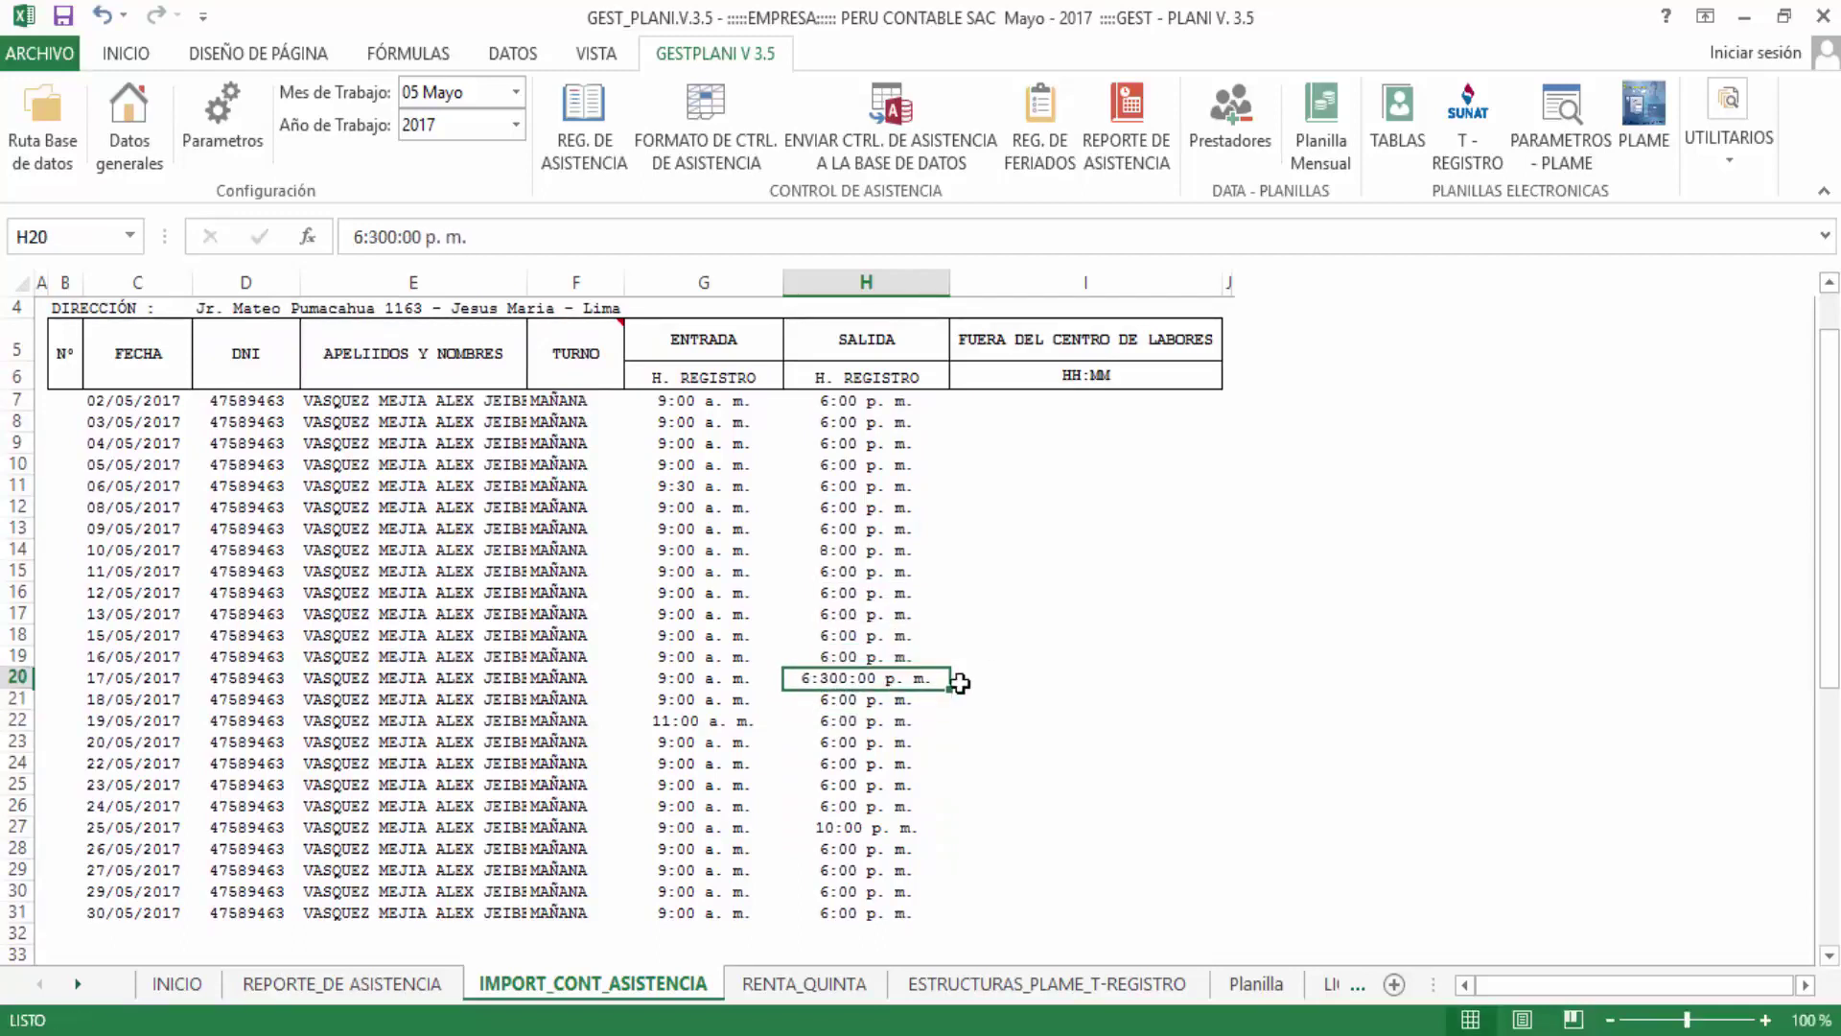
{"action": "double_click", "coordinate": [856, 679]}
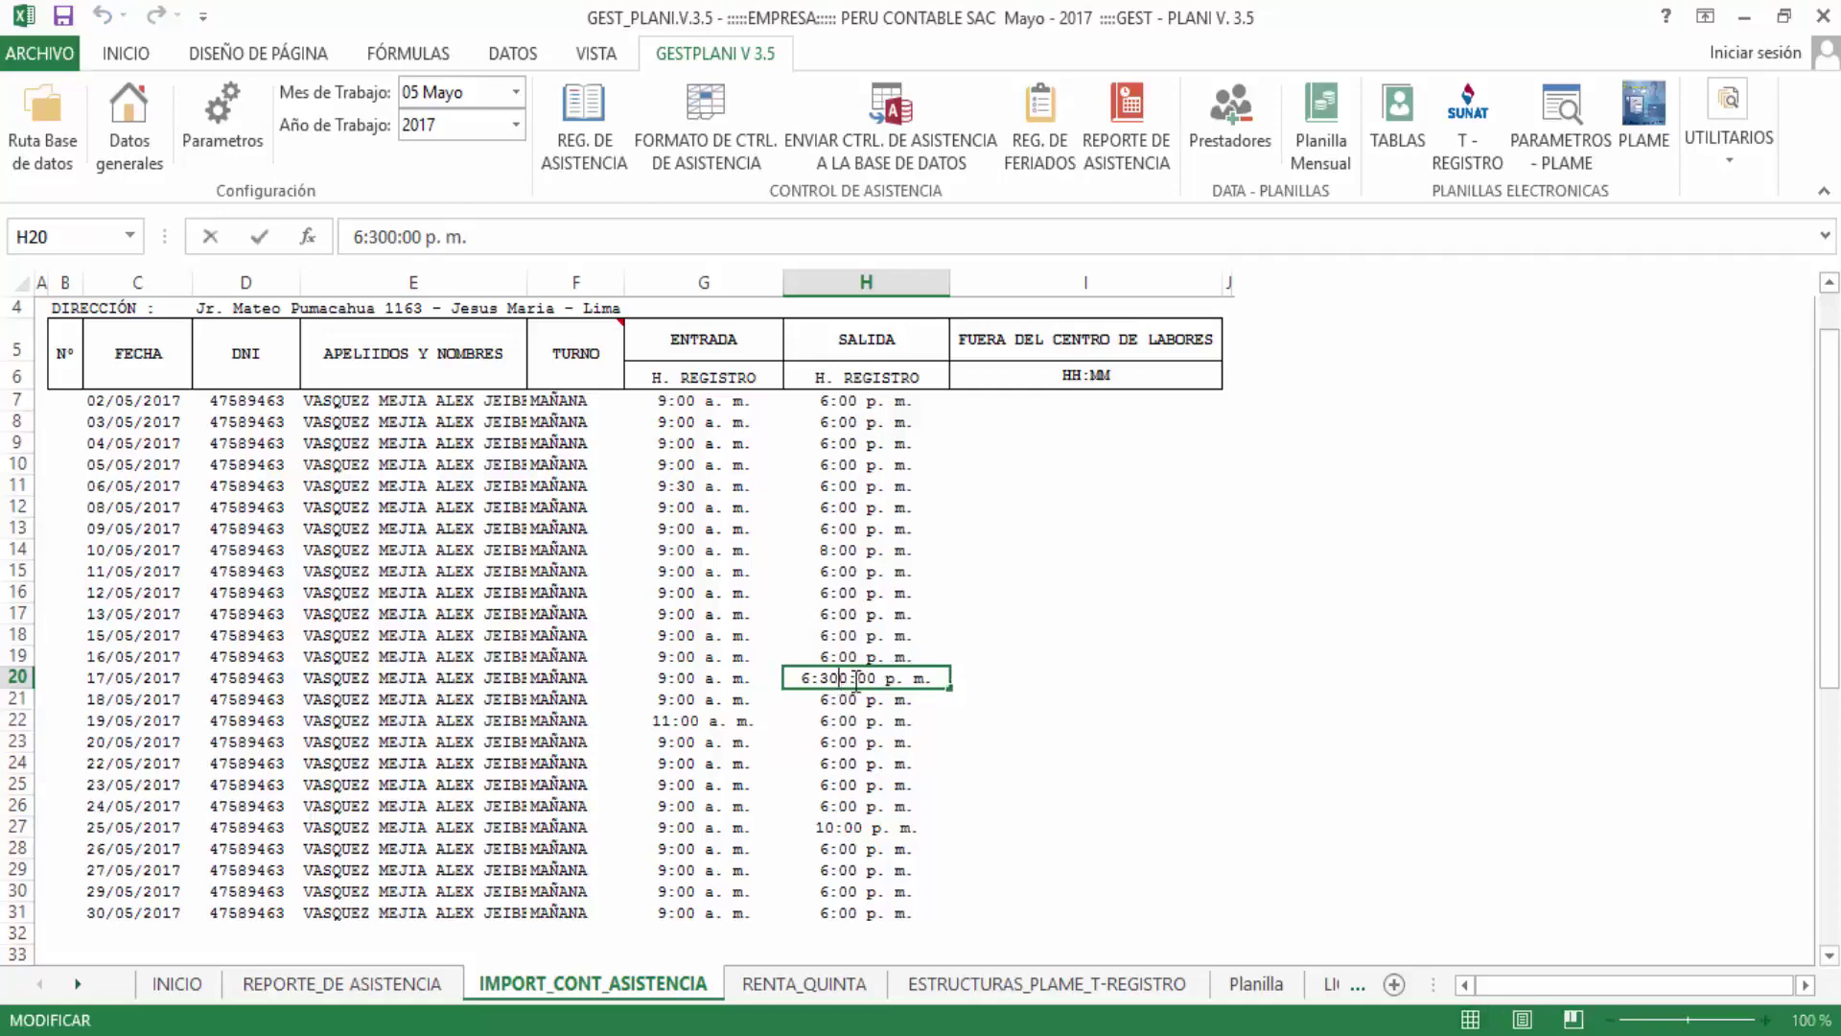
{"action": "key", "text": "BackSpace"}
{"action": "key", "text": "Return"}
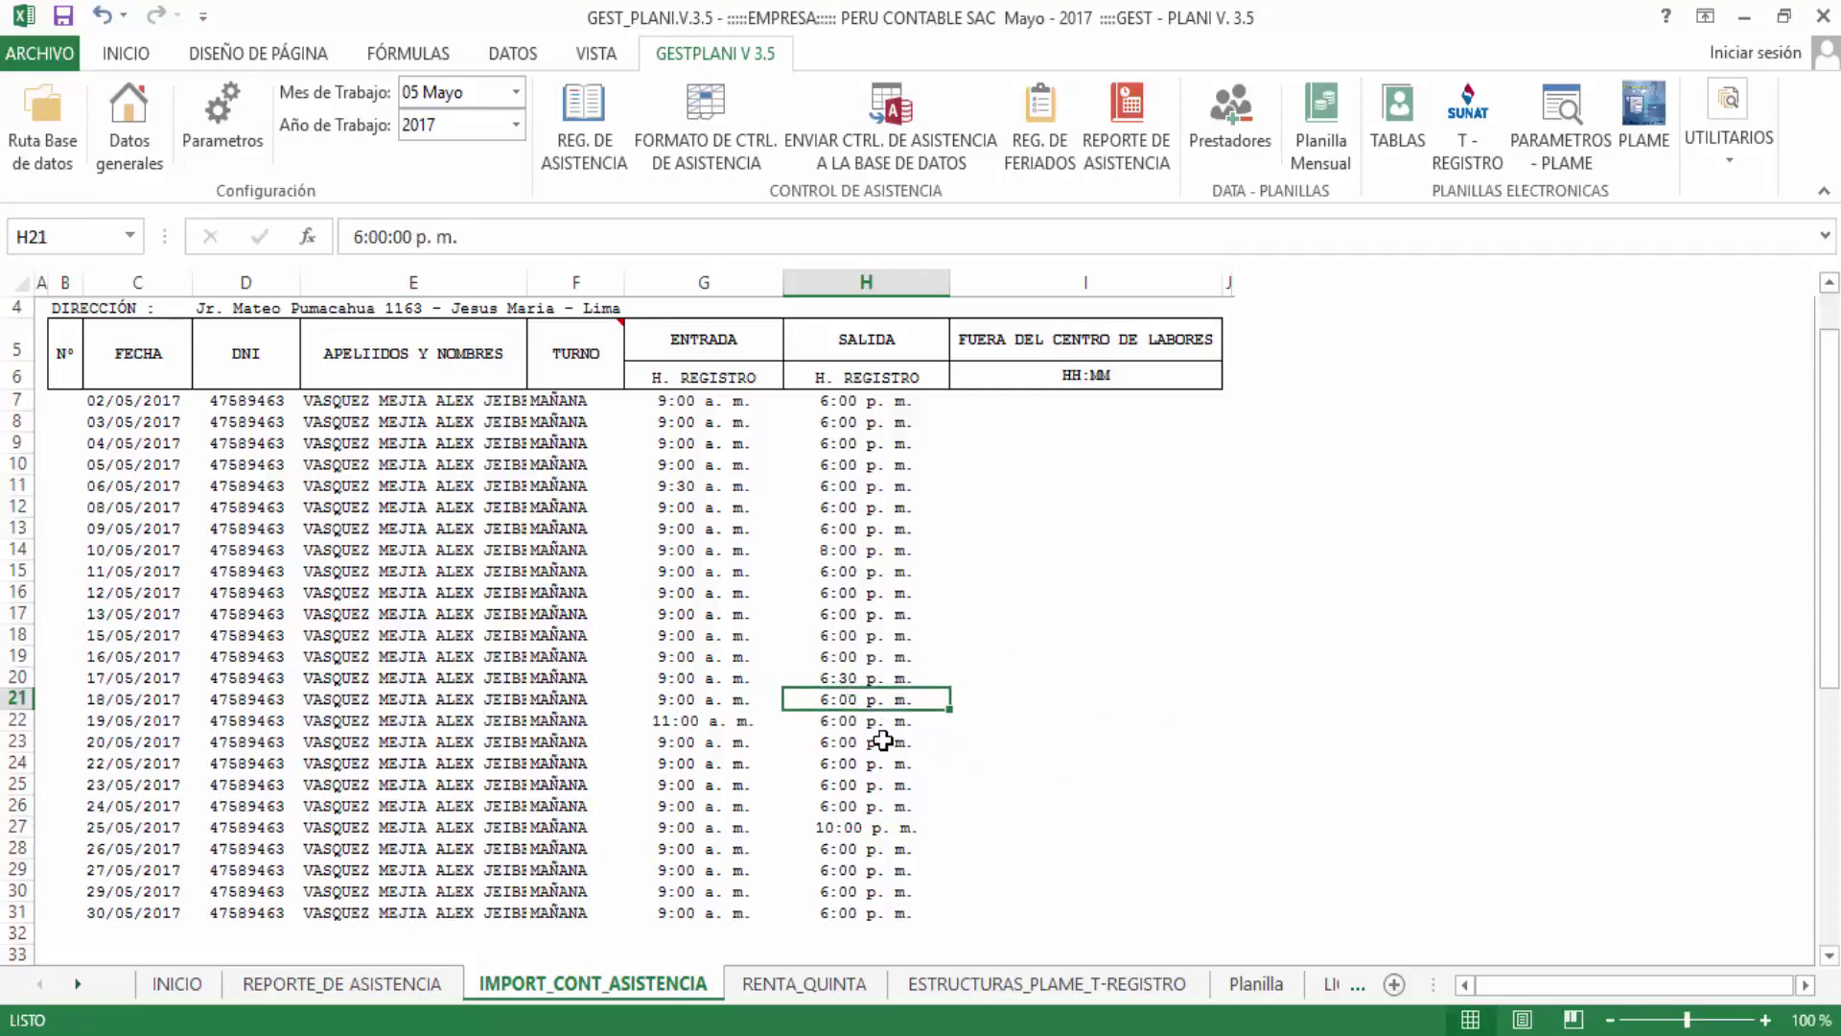
{"action": "scroll", "coordinate": [882, 740], "scroll_direction": "down", "scroll_amount": 2}
{"action": "key", "text": "Down"}
{"action": "left_click", "coordinate": [872, 737]}
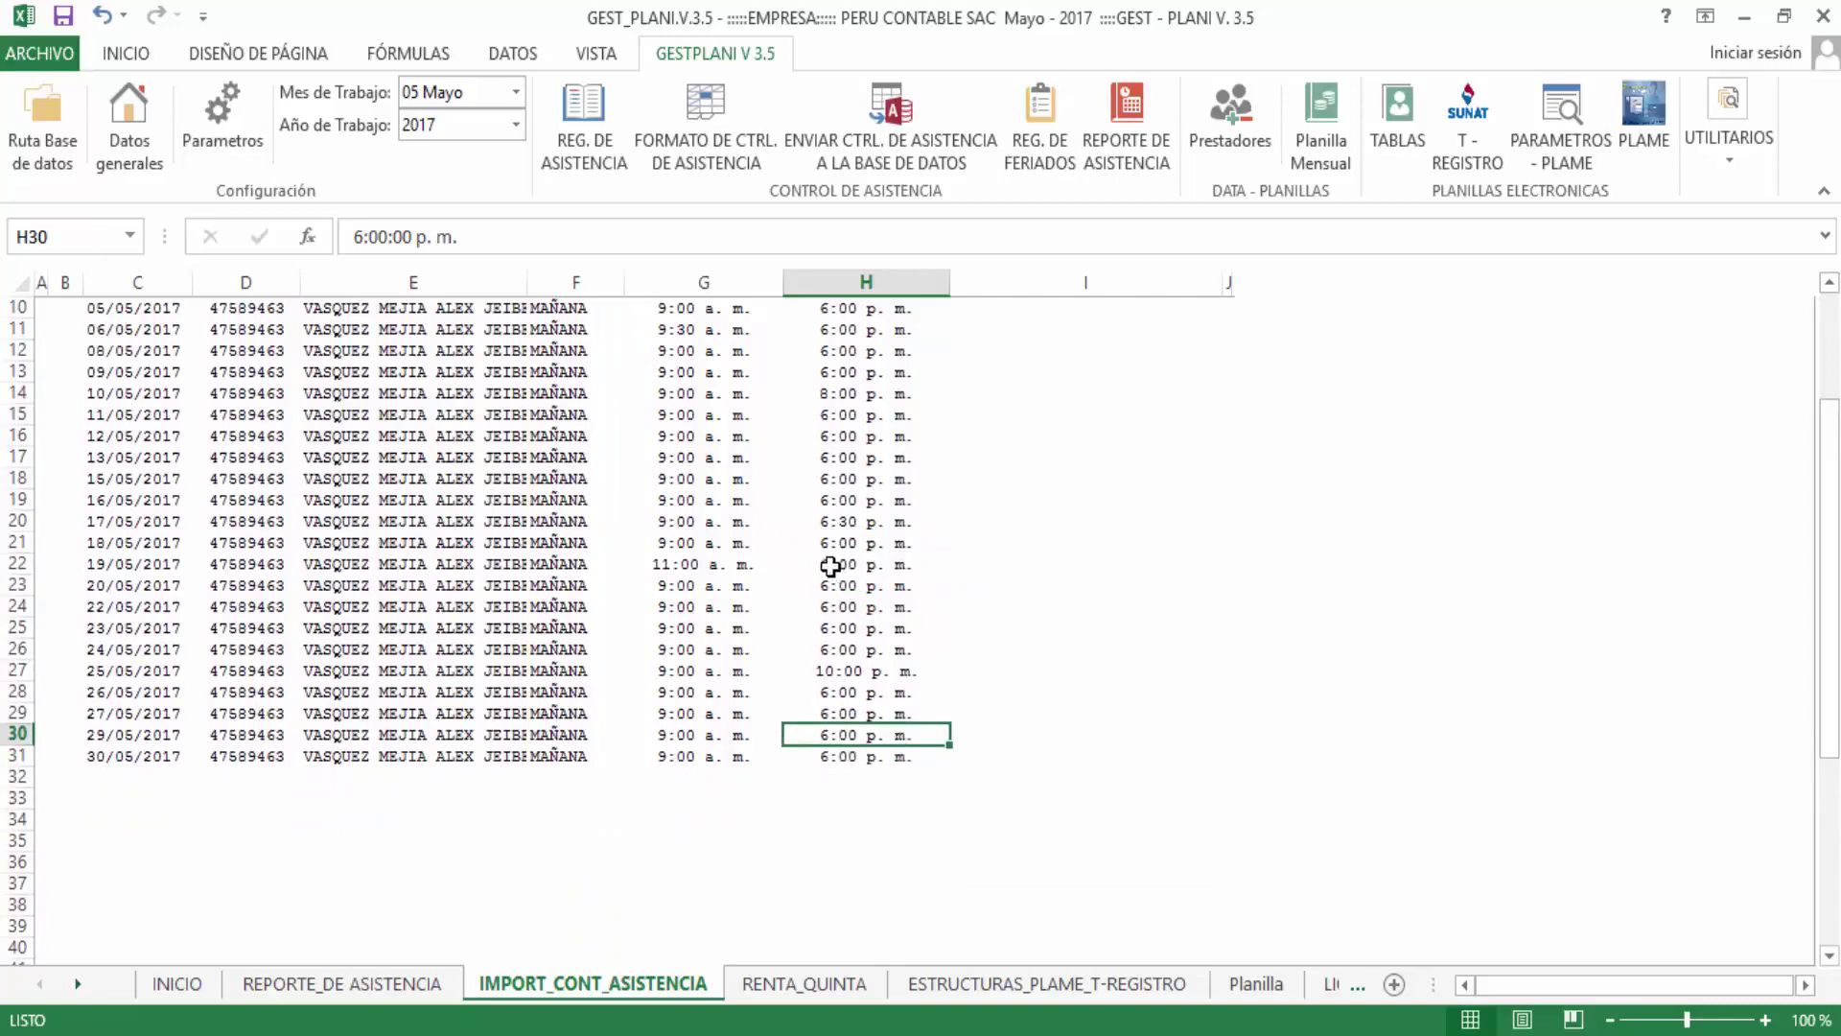
{"action": "scroll", "coordinate": [844, 575], "scroll_direction": "up", "scroll_amount": 2}
Change the 12/05/2017 entry time in G16 to 10:30 a. m
{"action": "left_click", "coordinate": [663, 587]}
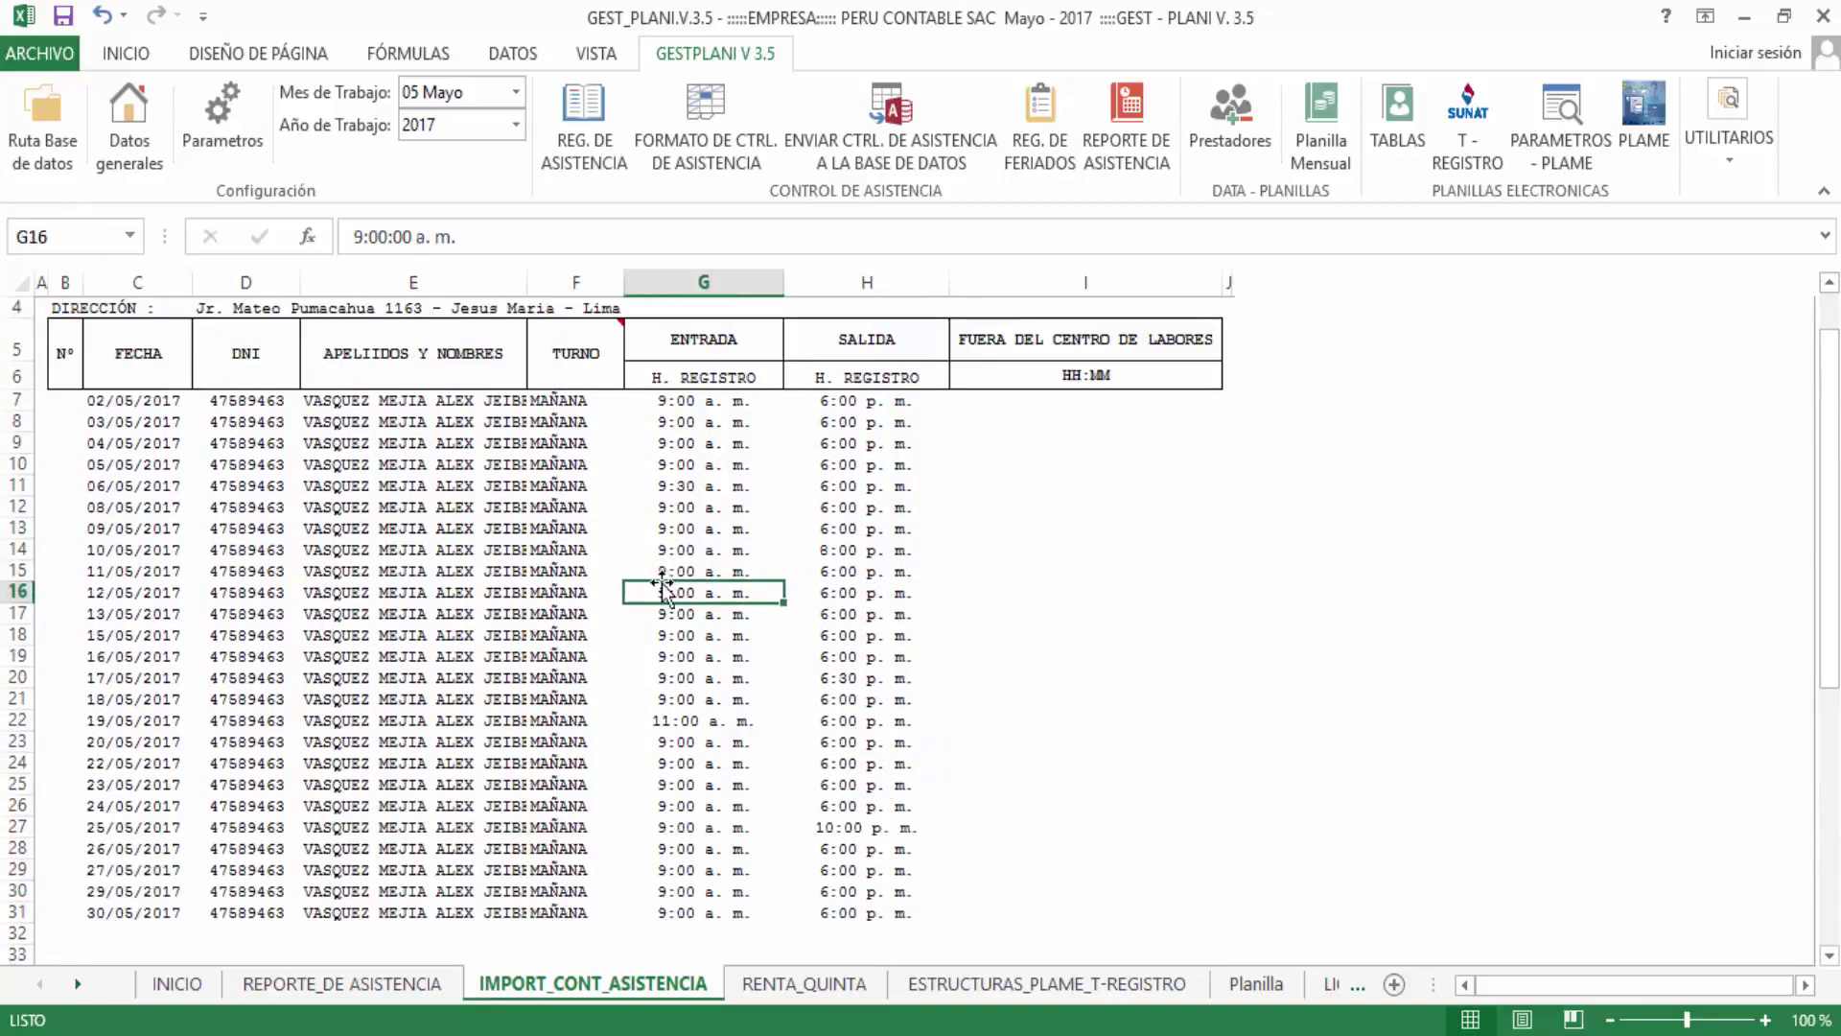
{"action": "double_click", "coordinate": [666, 591]}
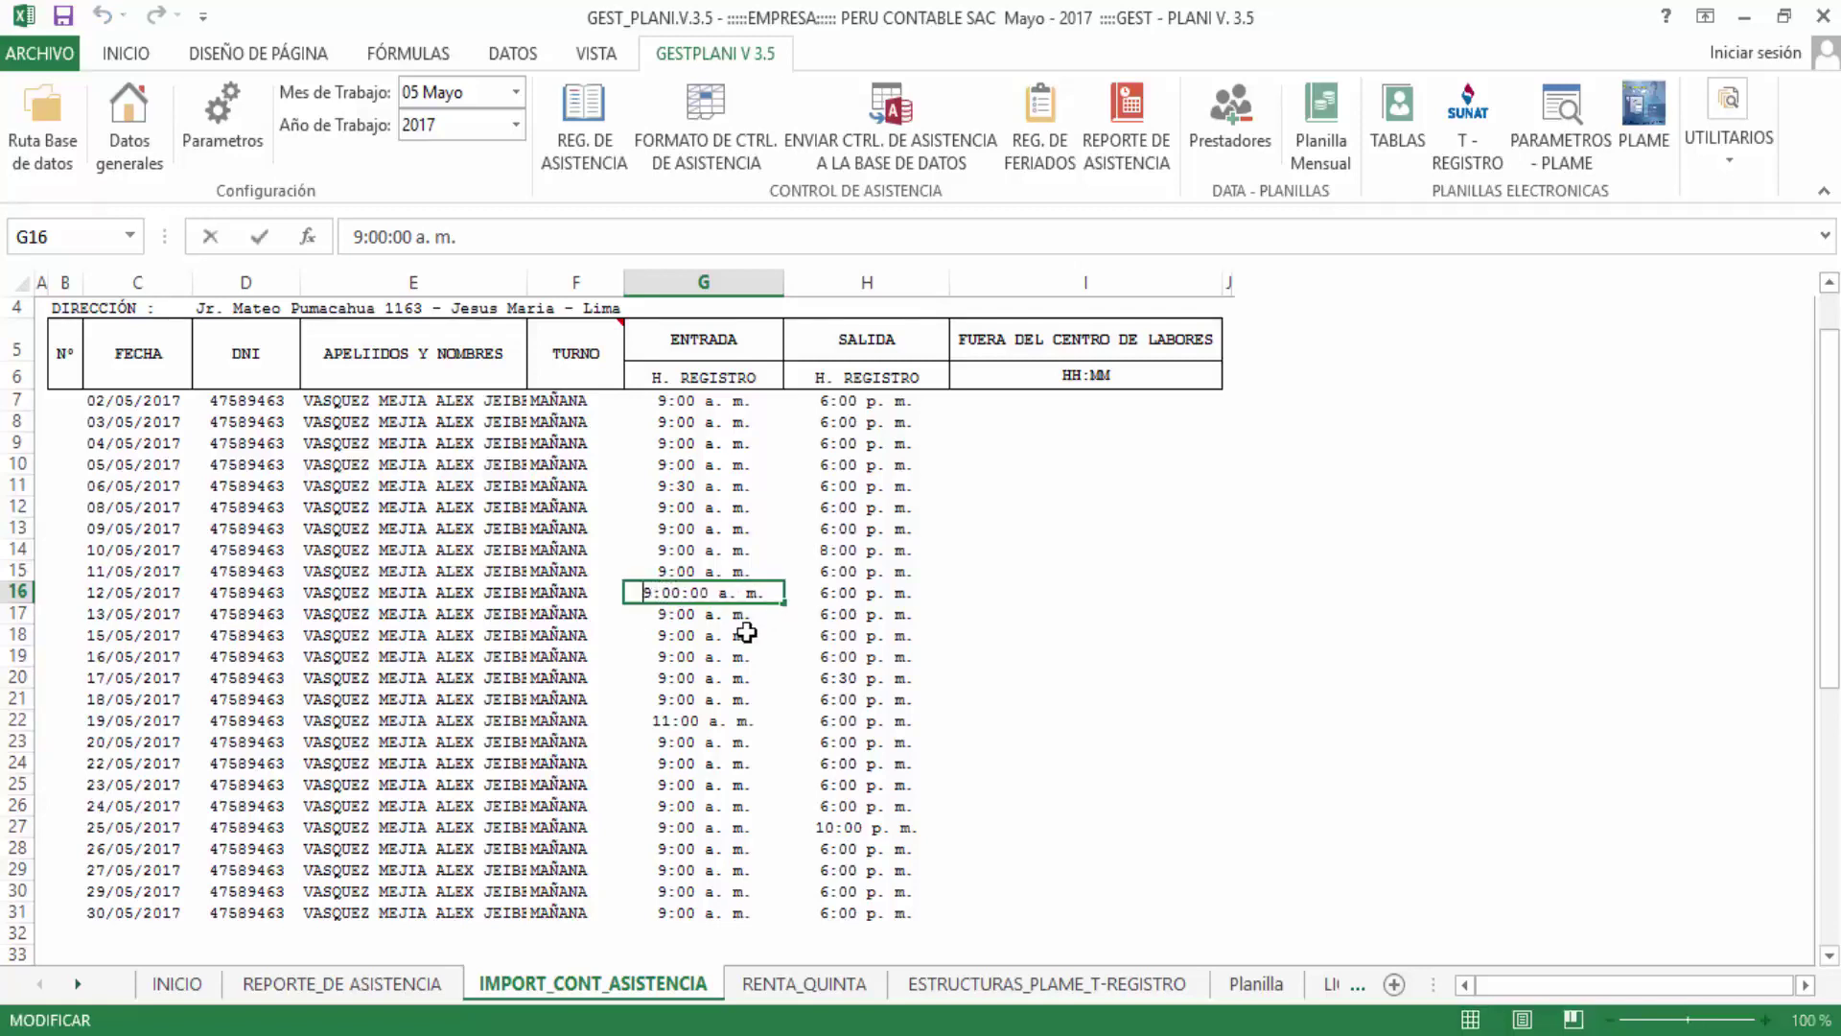
{"action": "key", "text": "Delete"}
{"action": "type", "text": "10"}
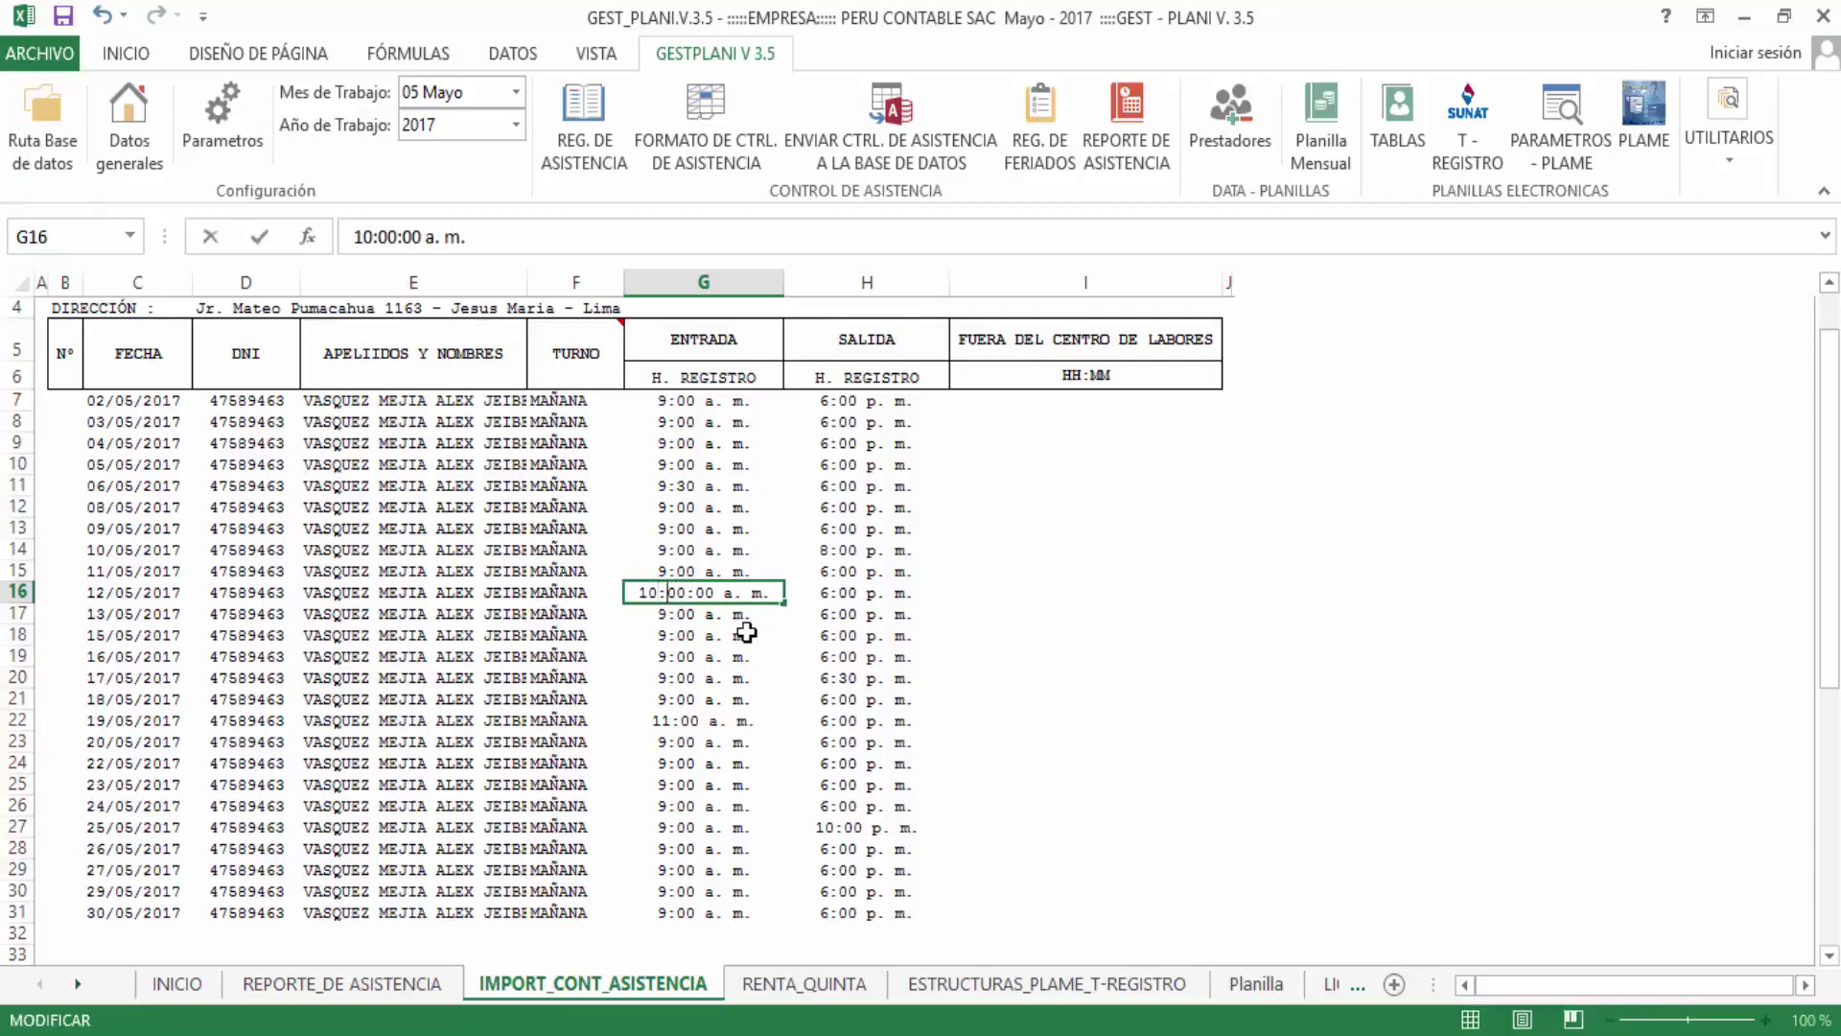
{"action": "key", "text": "BackSpace"}
{"action": "type", "text": ".3"}
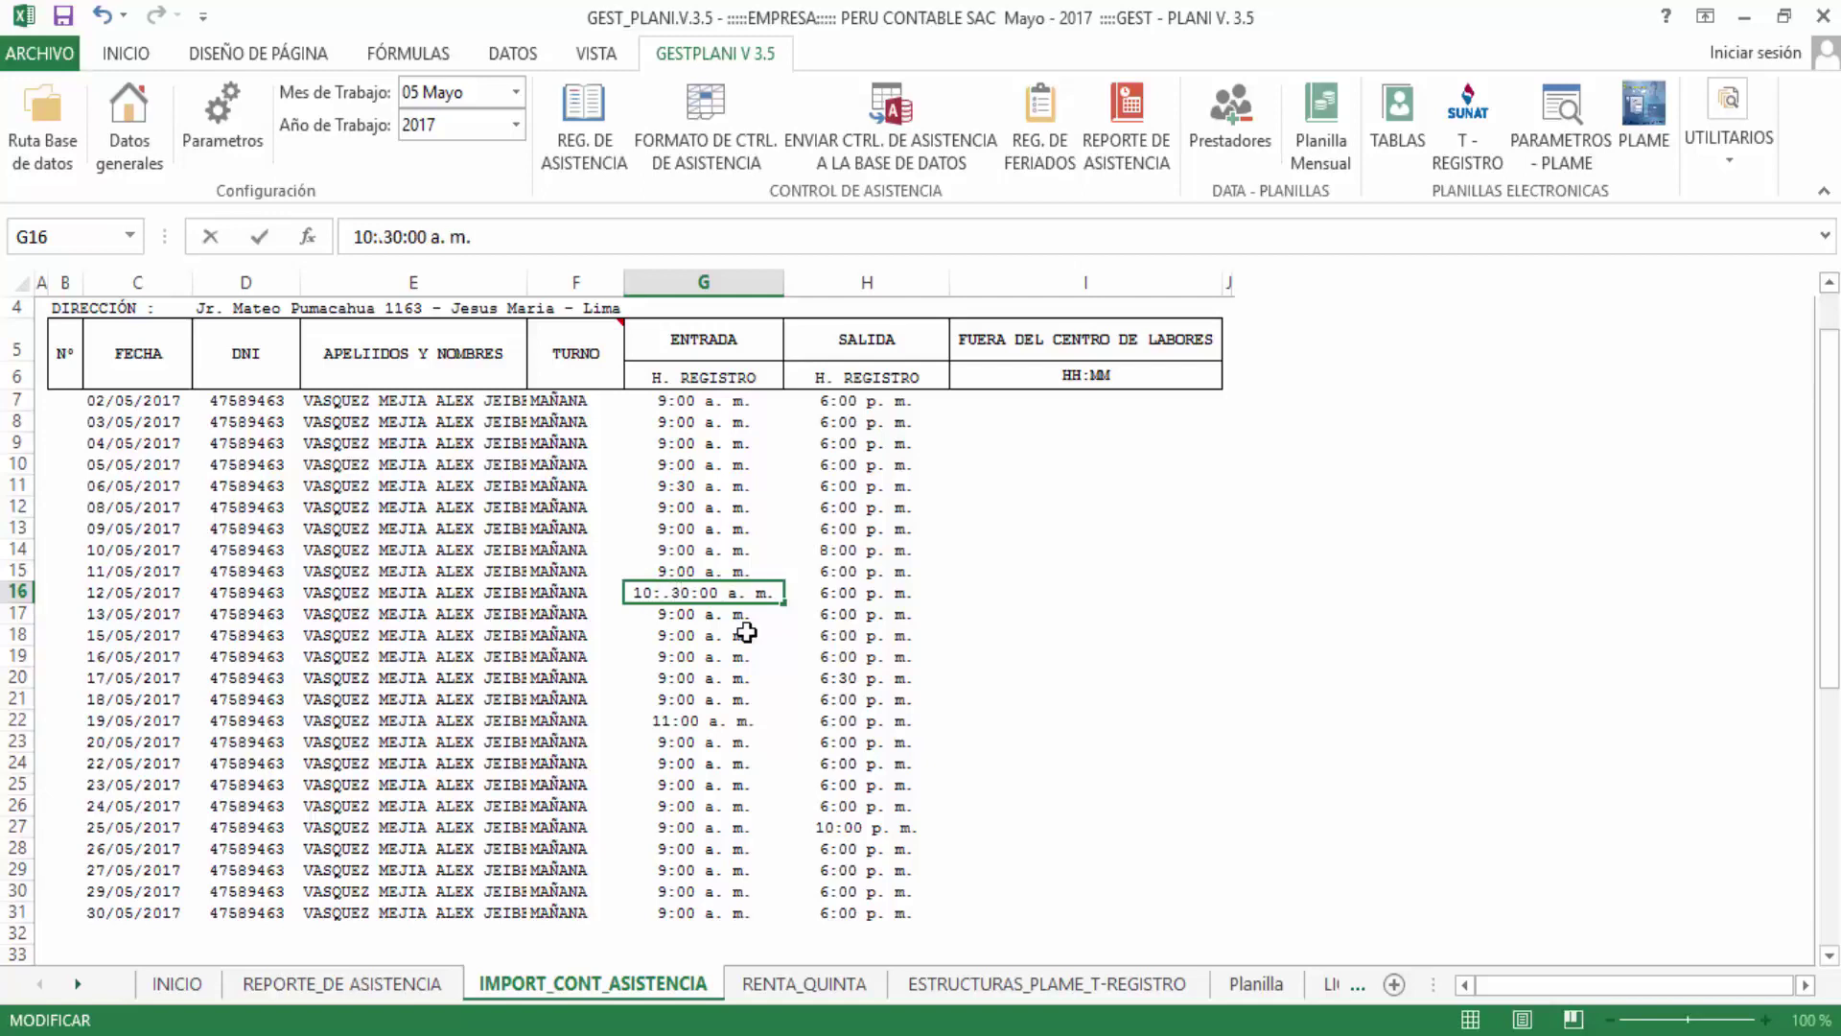
{"action": "key", "text": "BackSpace"}
{"action": "key", "text": "BackSpace"}
{"action": "type", "text": "3"}
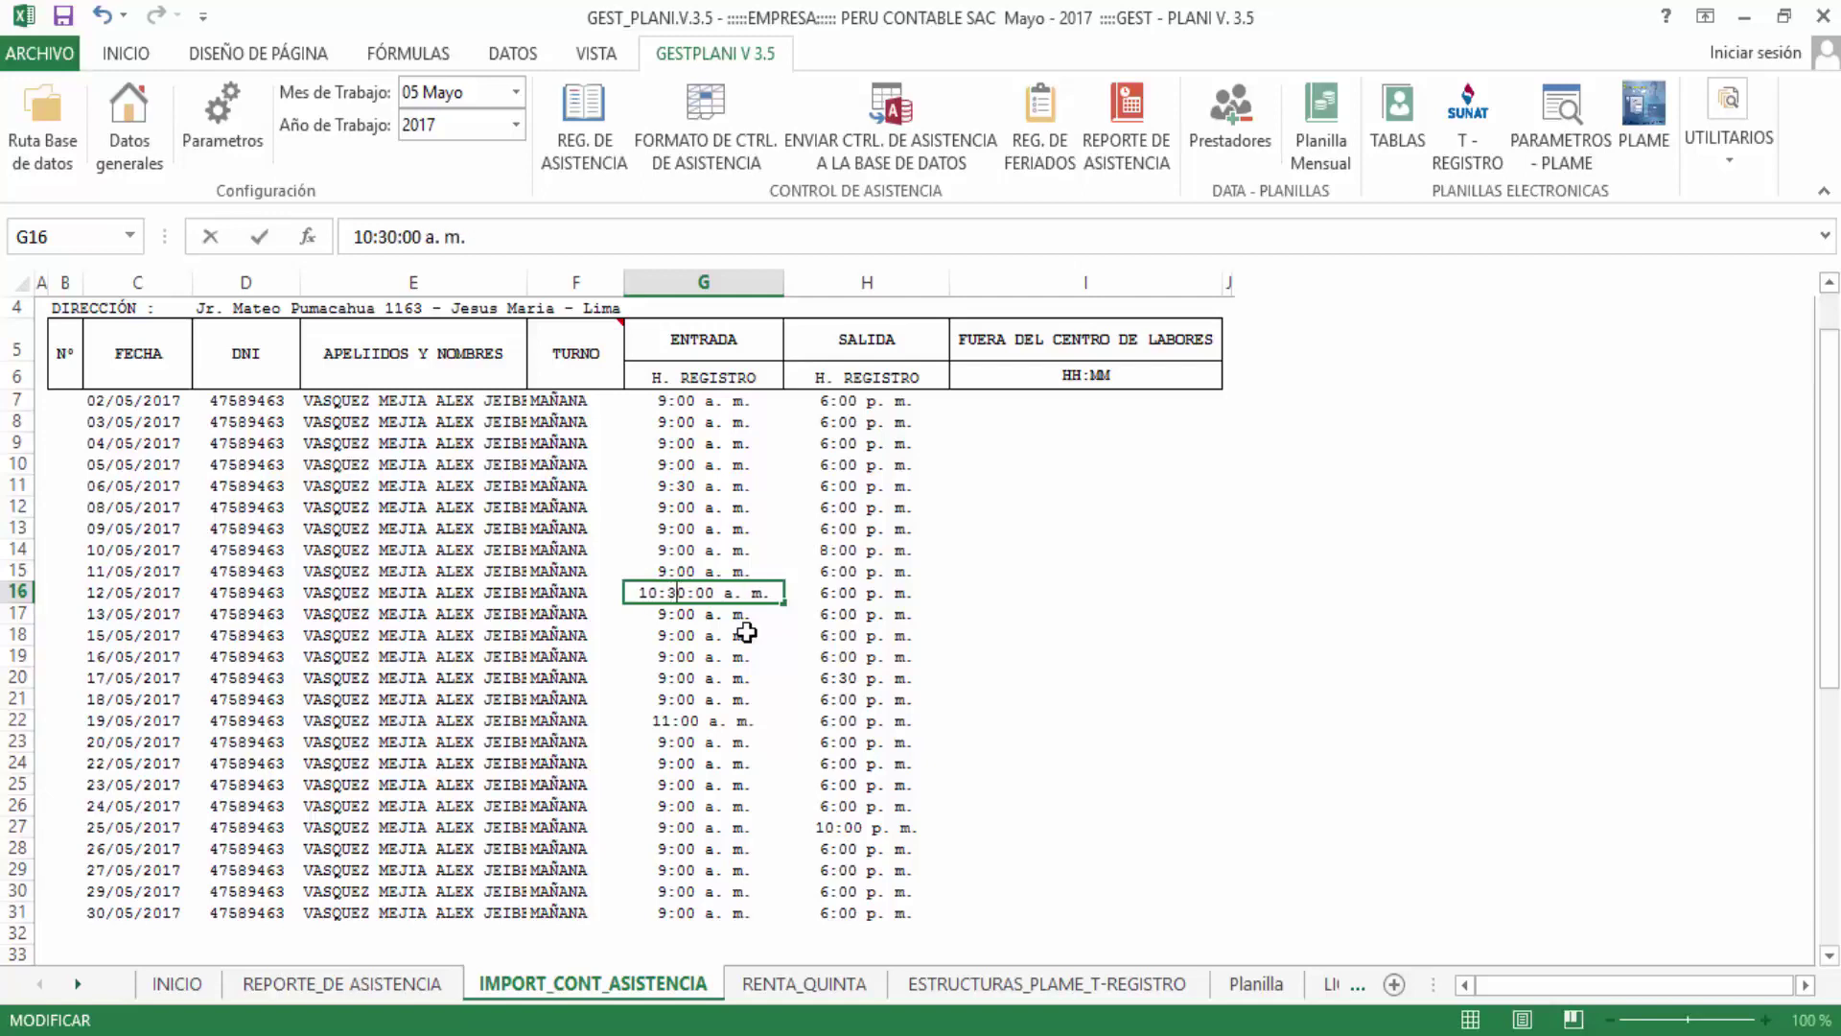
{"action": "key", "text": "Return"}
{"action": "left_click_drag", "start_coordinate": [736, 401], "coordinate": [888, 909]}
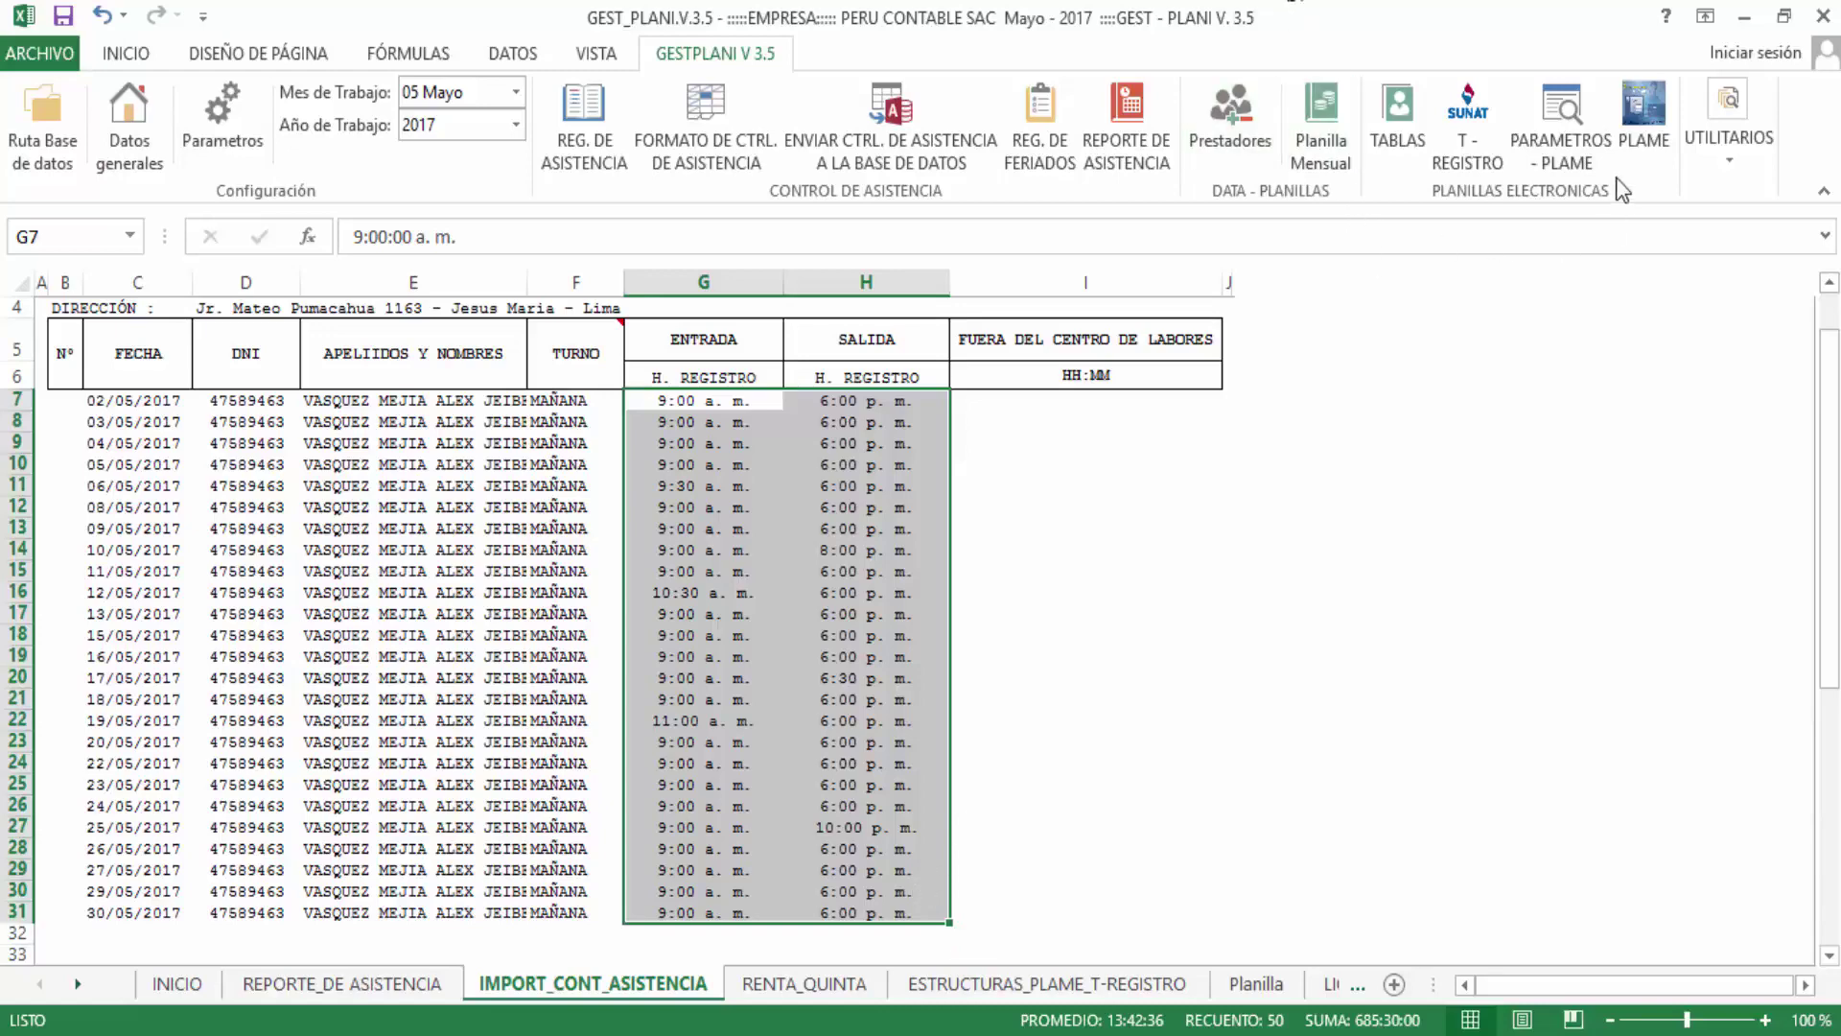
{"action": "scroll", "coordinate": [420, 700], "scroll_direction": "up", "scroll_amount": 1}
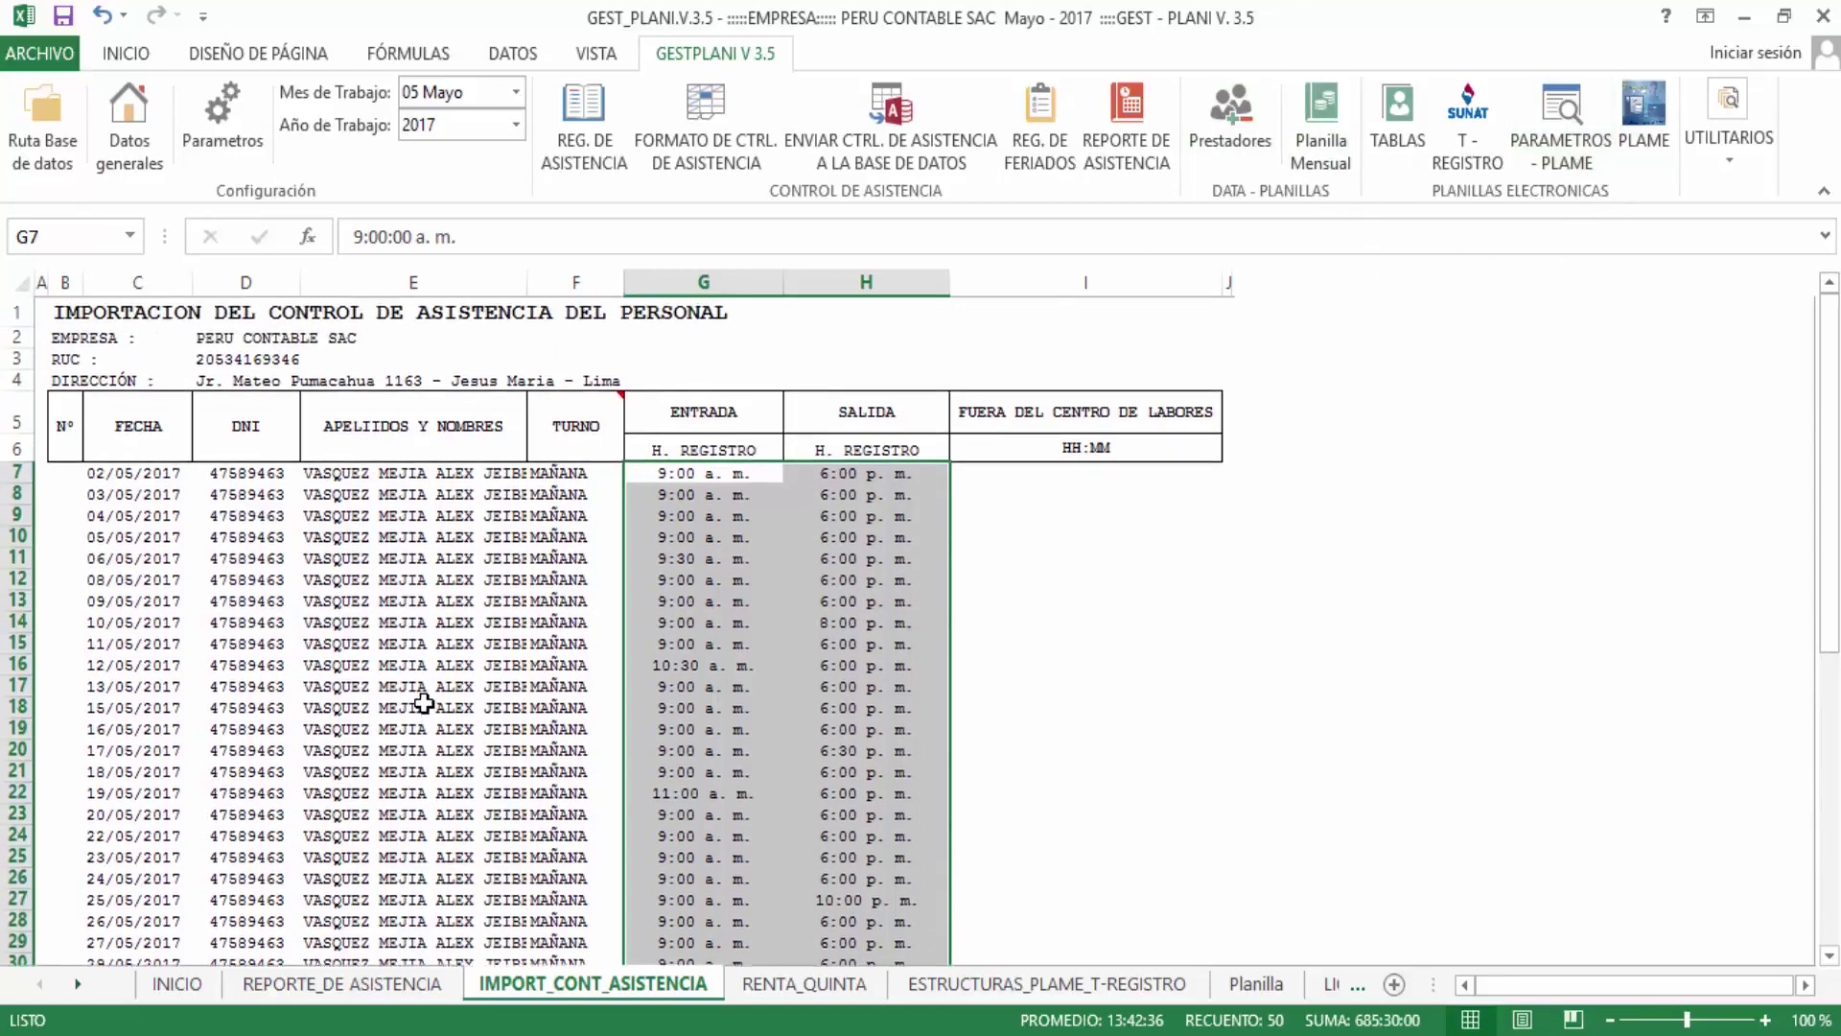
{"action": "scroll", "coordinate": [420, 700], "scroll_direction": "down", "scroll_amount": 1}
{"action": "left_click", "coordinate": [420, 700]}
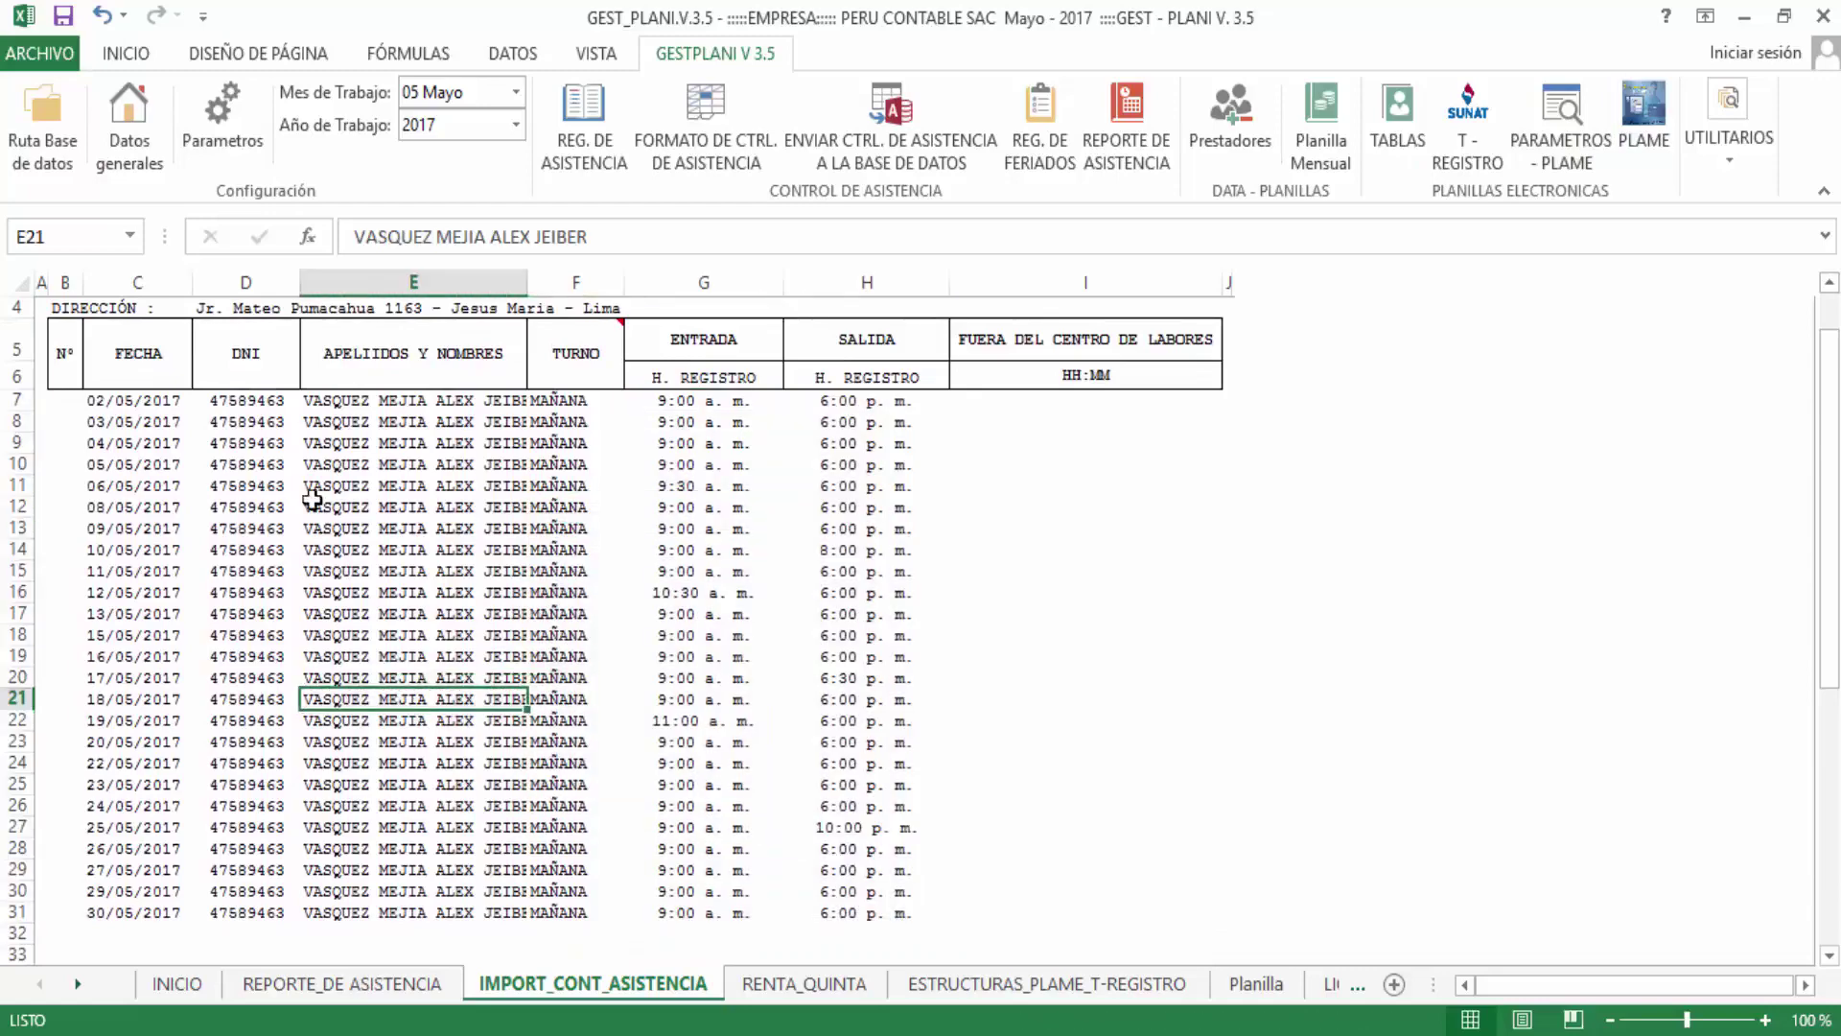
{"action": "left_click_drag", "start_coordinate": [141, 403], "coordinate": [1041, 721]}
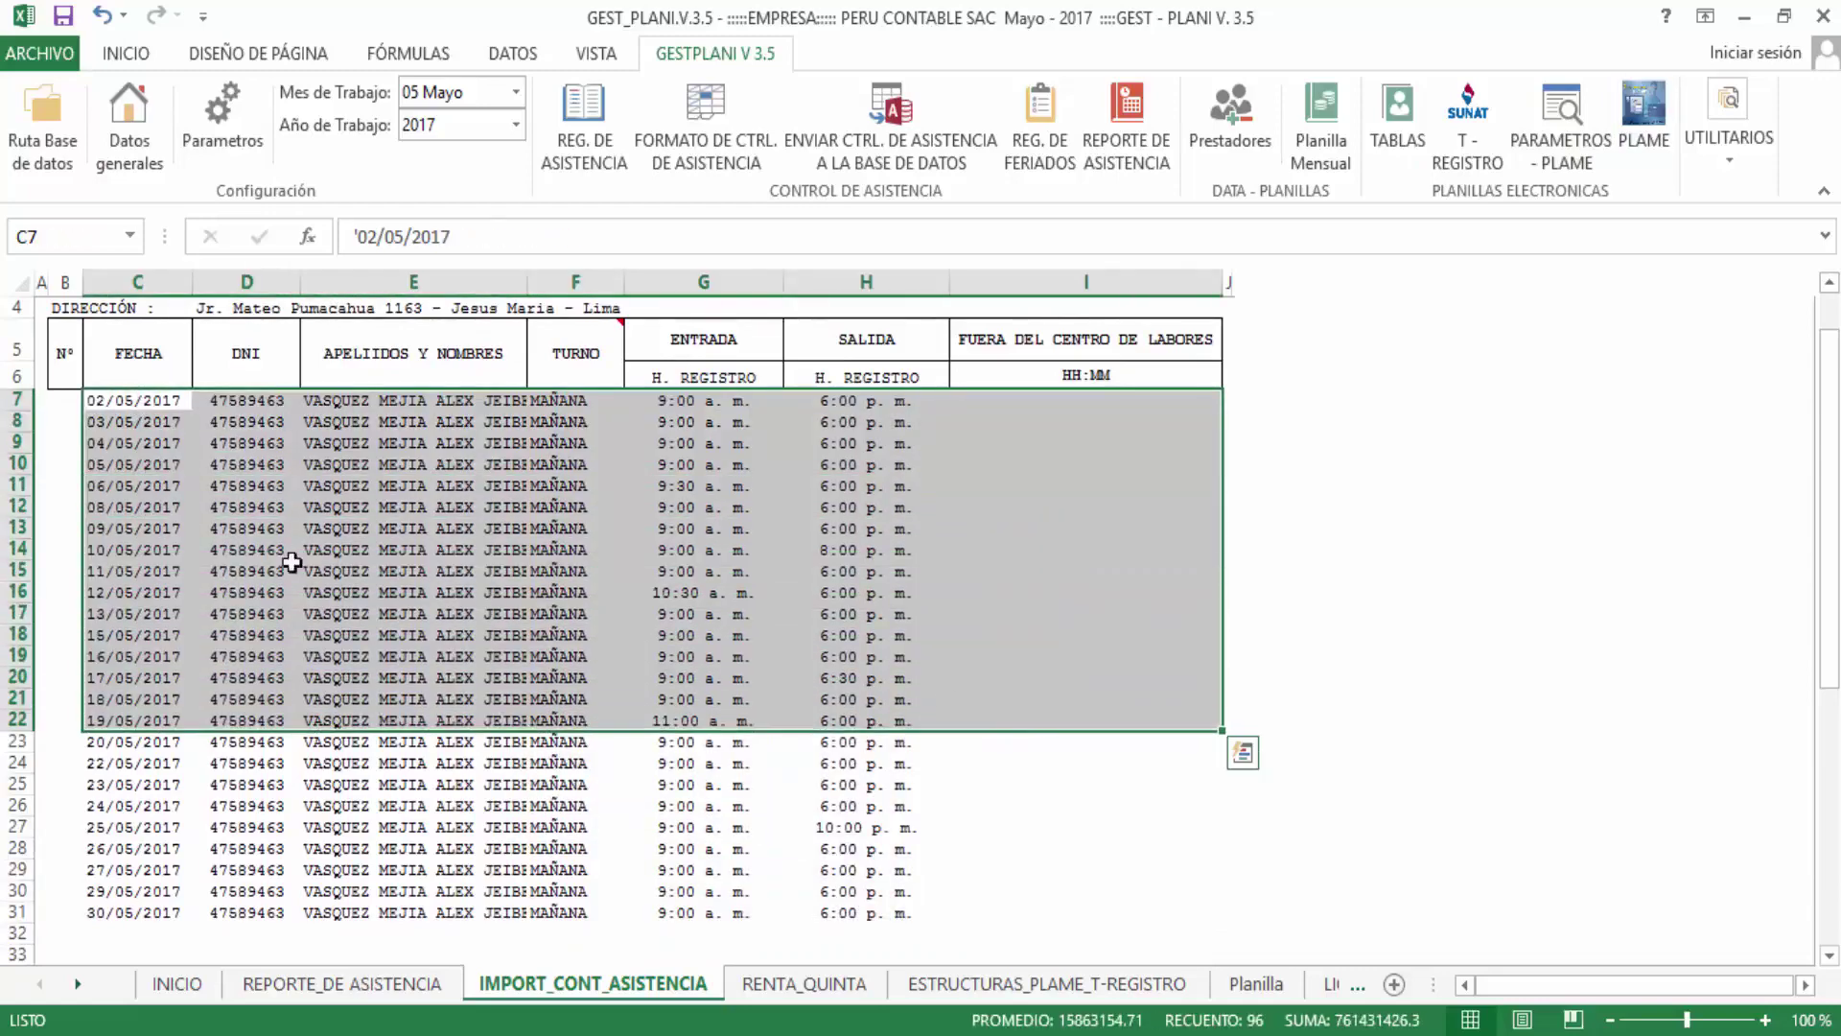
{"action": "left_click", "coordinate": [130, 458]}
{"action": "left_click_drag", "start_coordinate": [131, 423], "coordinate": [125, 762]}
{"action": "left_click", "coordinate": [119, 932]}
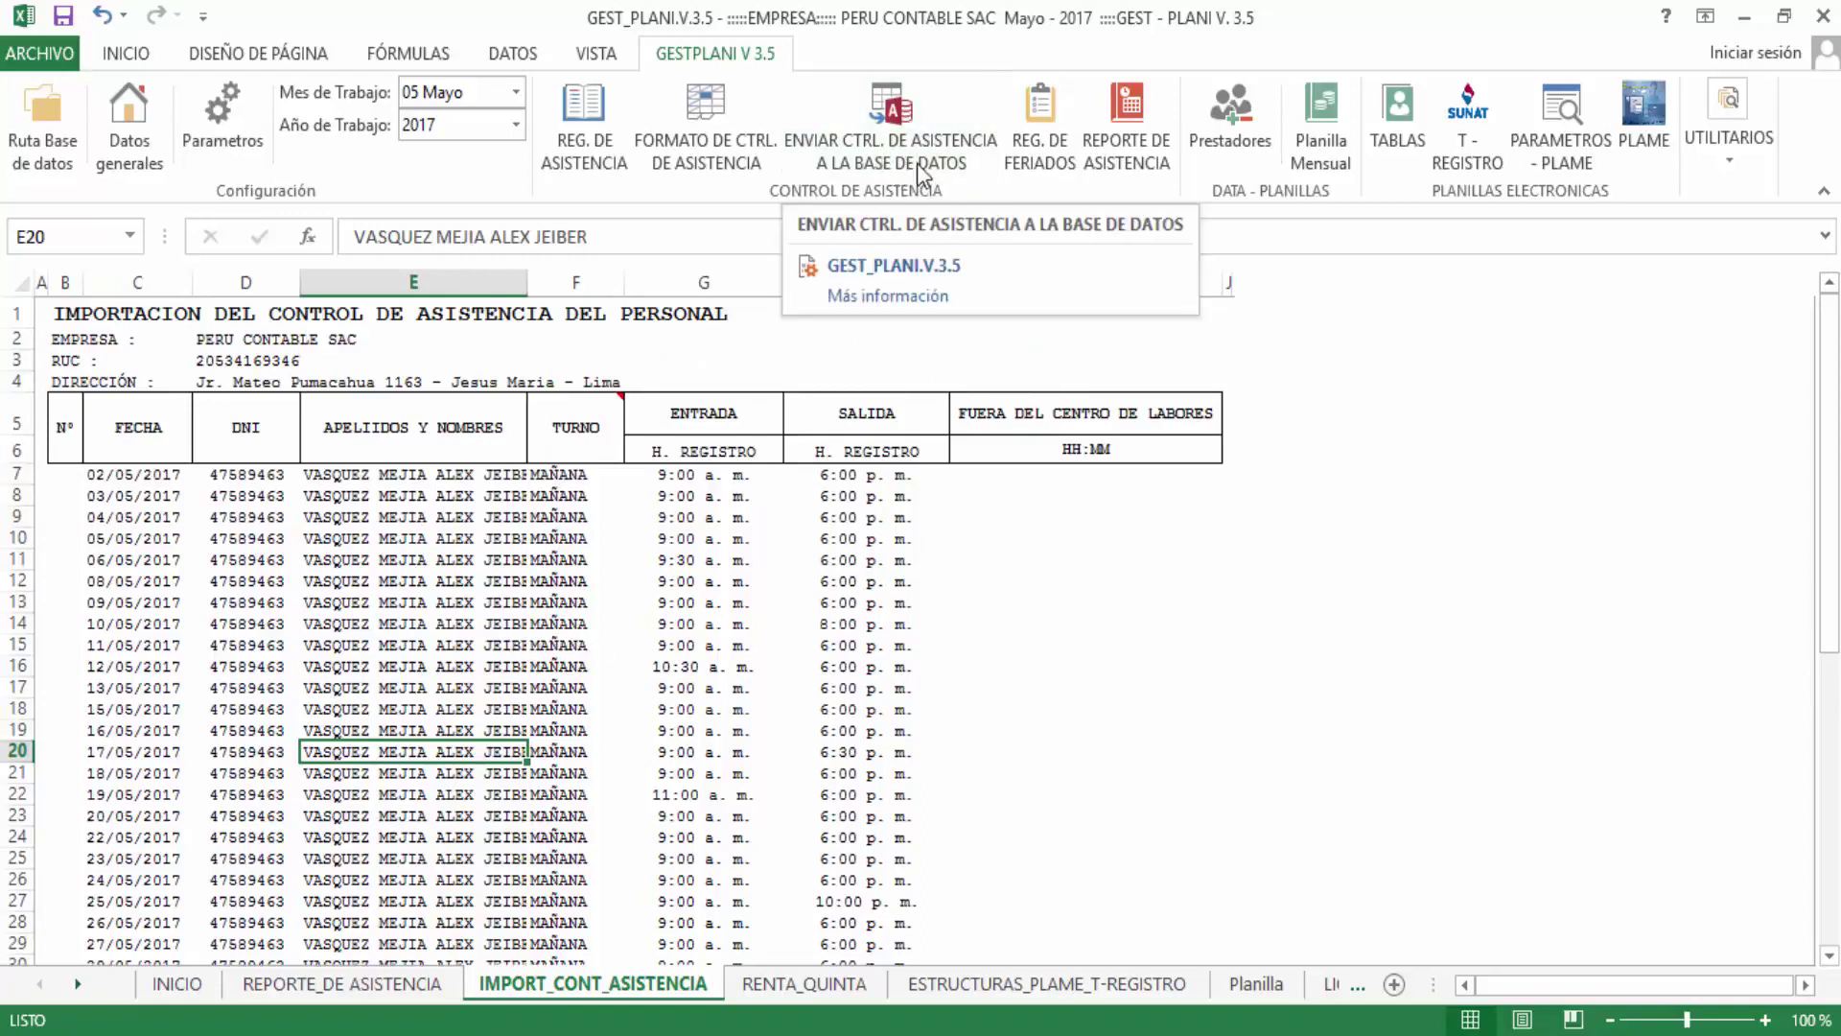
Send the May attendance records to the GESTPLANI database and accept the success message
{"action": "left_click", "coordinate": [915, 161]}
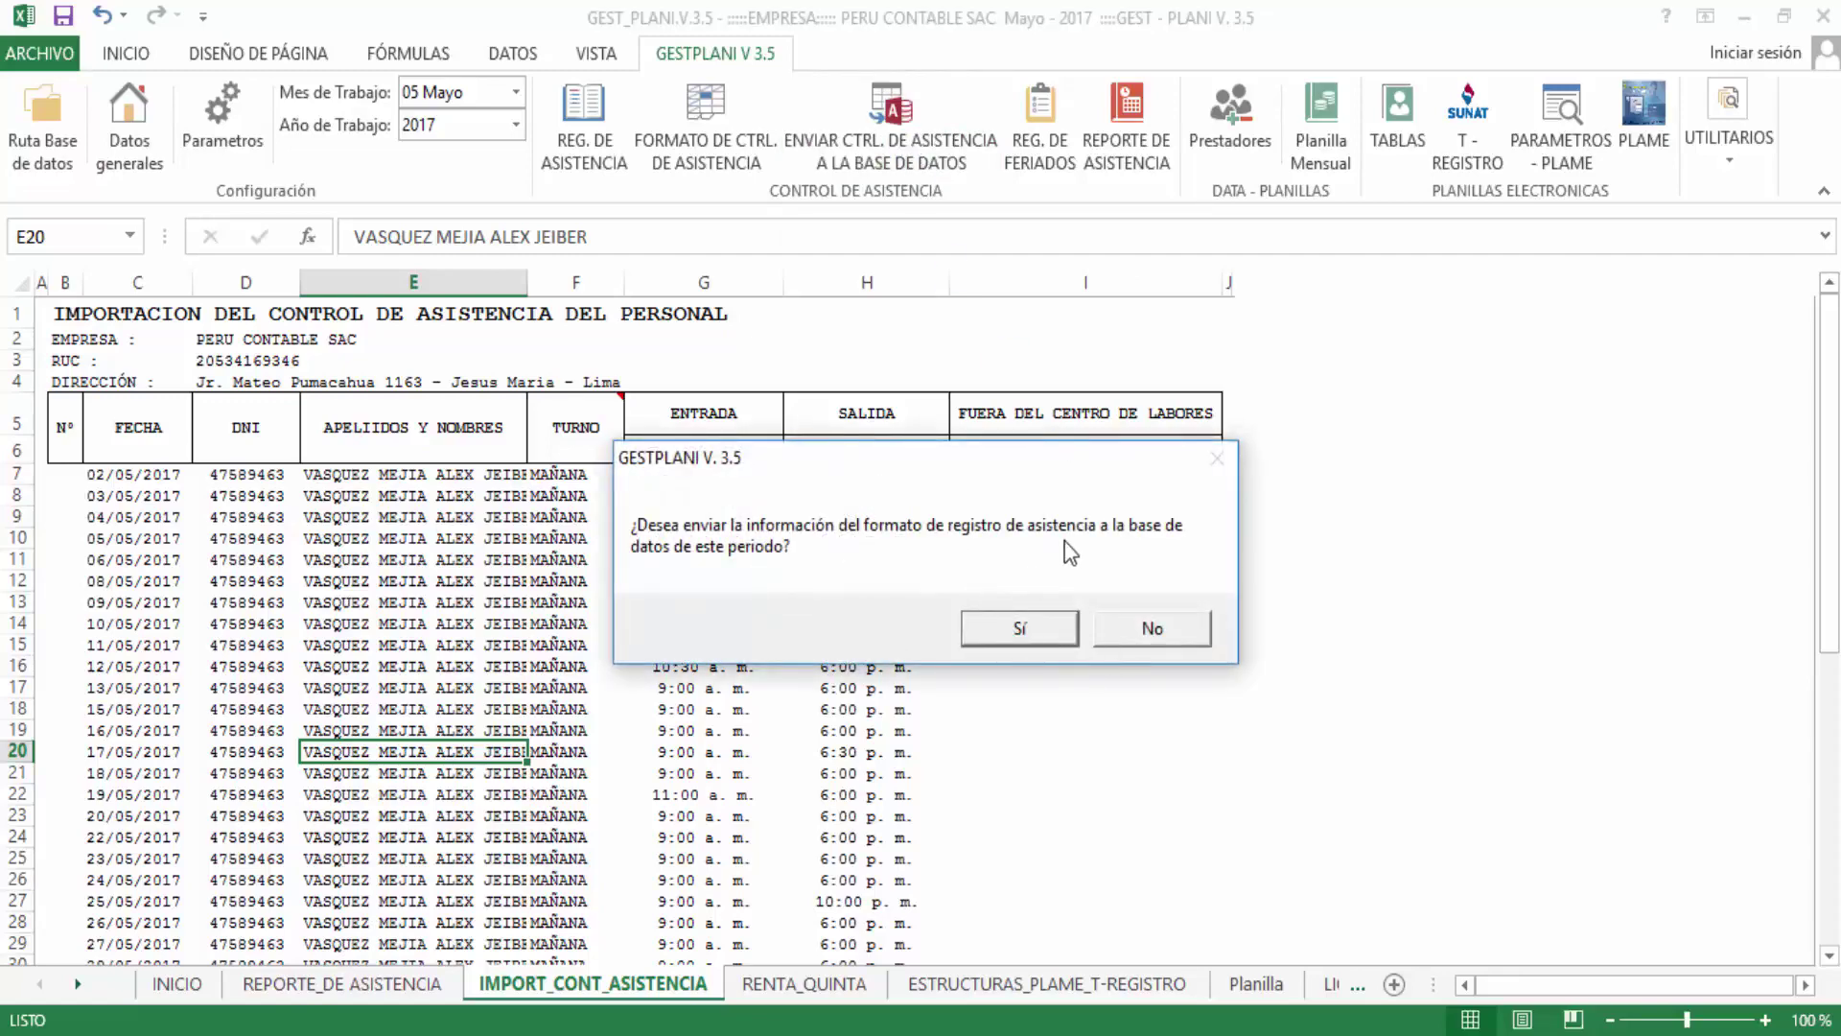
{"action": "left_click", "coordinate": [1037, 629]}
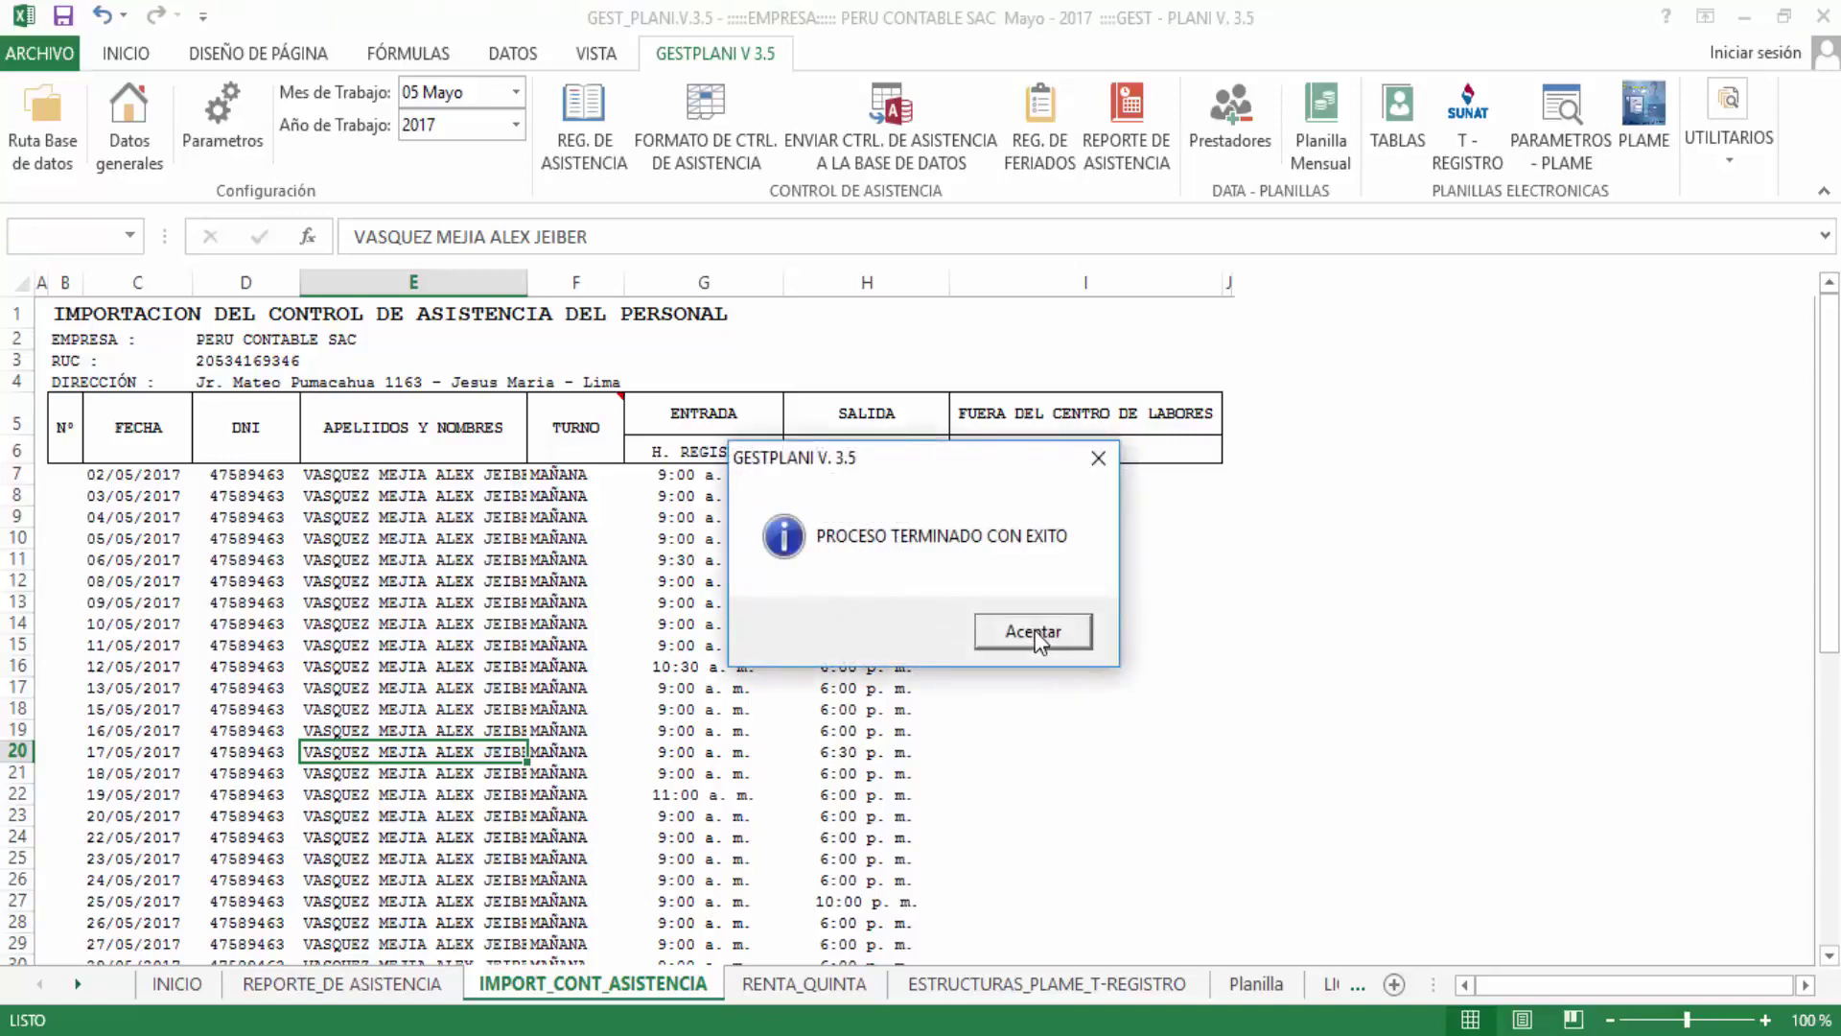
{"action": "left_click", "coordinate": [1034, 630]}
Inspect the first attendance row, then open the holiday register
{"action": "left_click_drag", "start_coordinate": [108, 480], "coordinate": [947, 697]}
{"action": "left_click", "coordinate": [307, 581]}
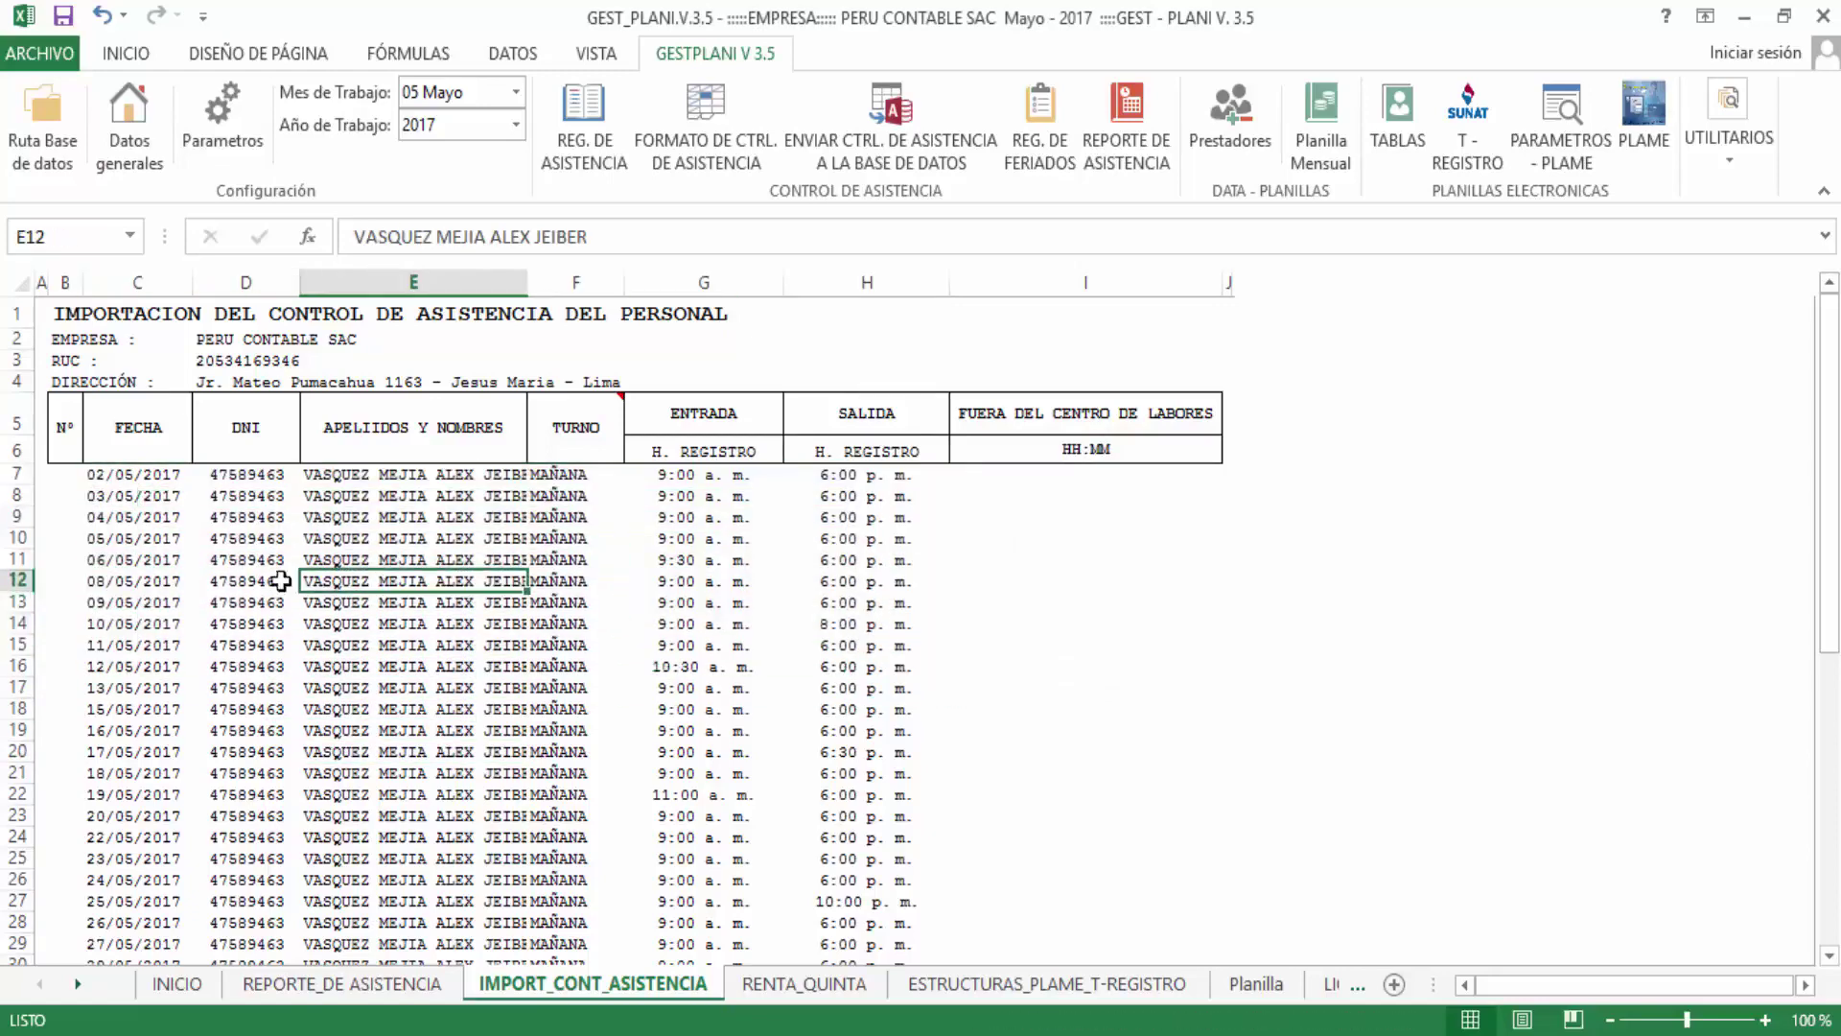
{"action": "left_click", "coordinate": [121, 477]}
{"action": "key", "text": "ctrl+shift+Right"}
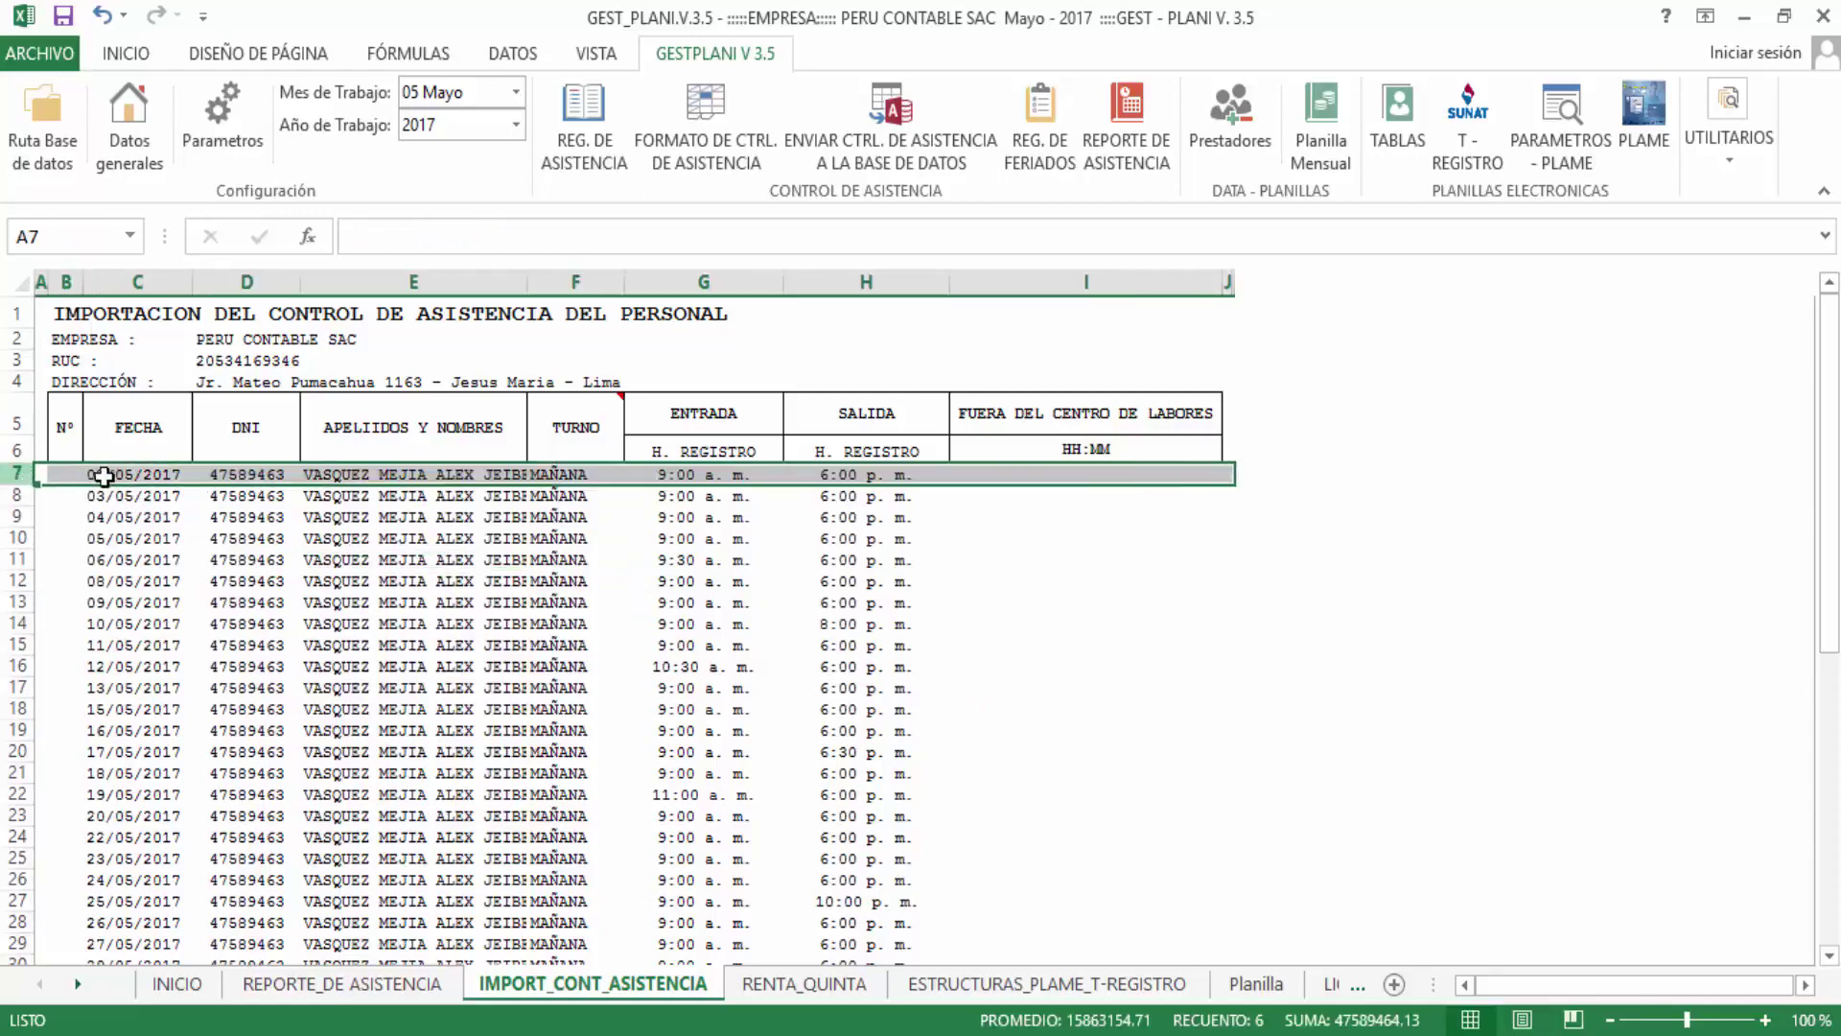
{"action": "left_click", "coordinate": [116, 476]}
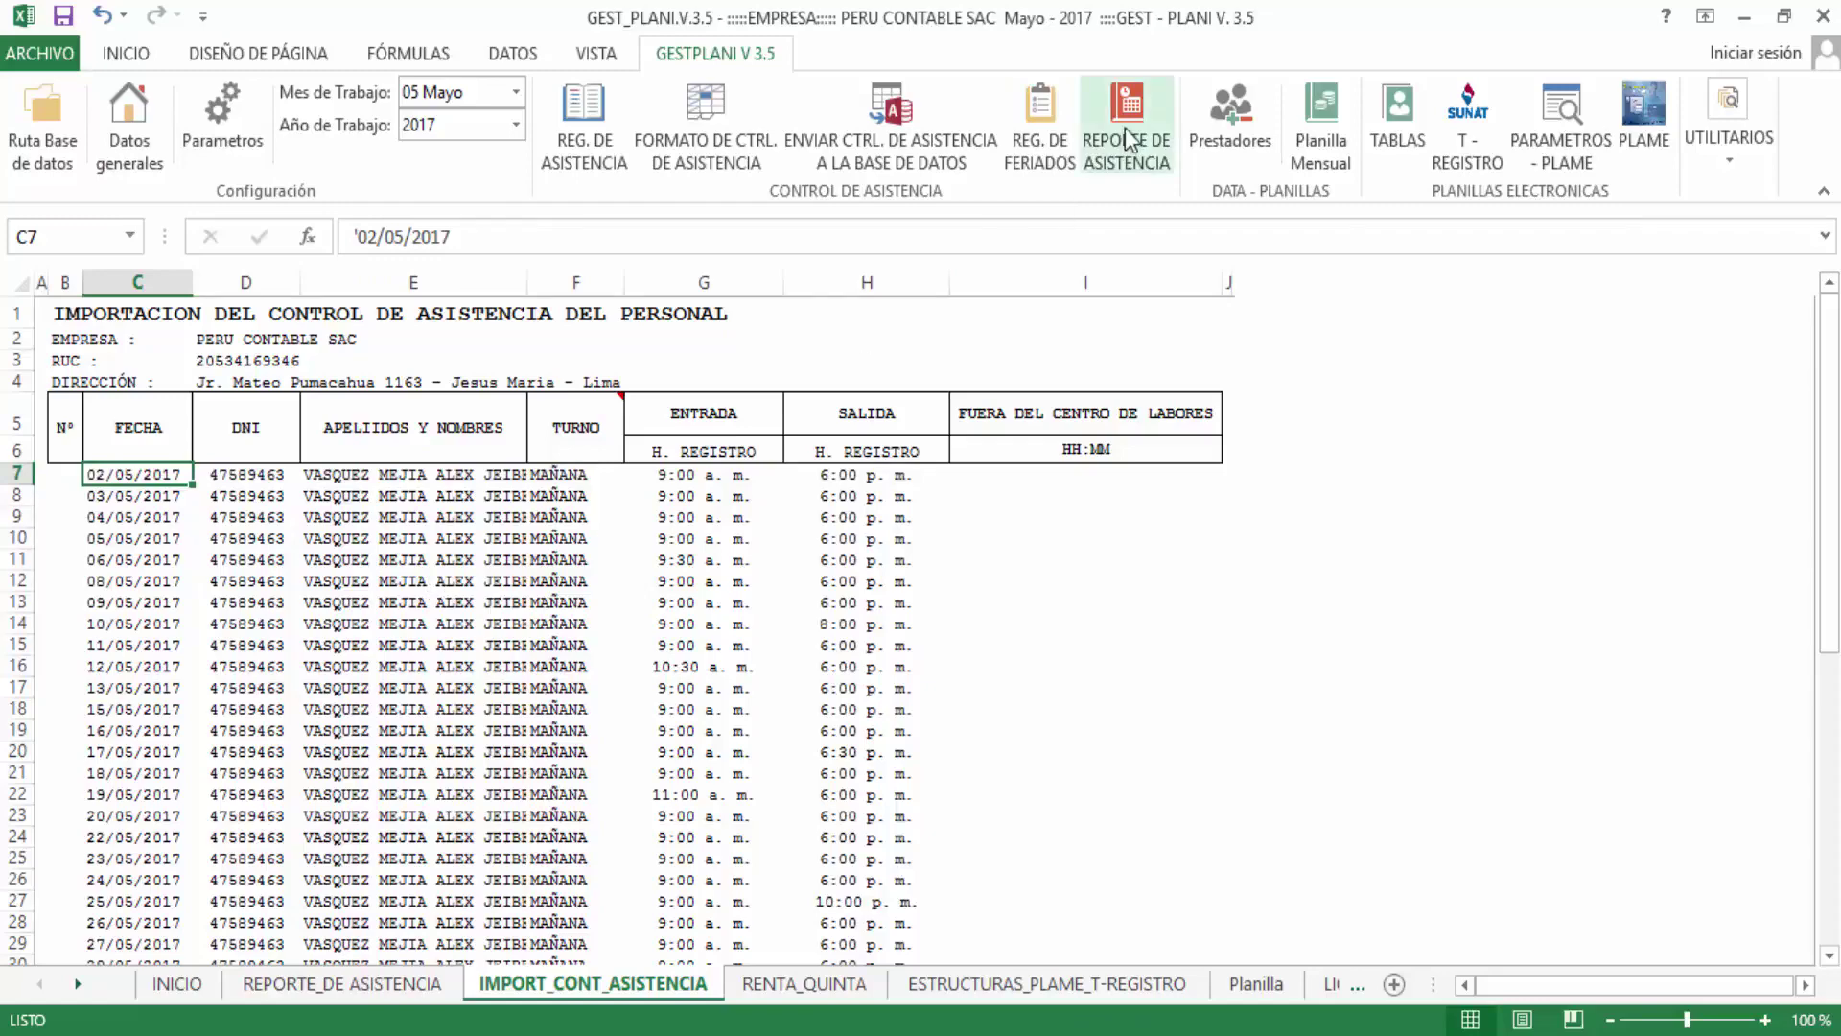
{"action": "left_click", "coordinate": [1044, 144]}
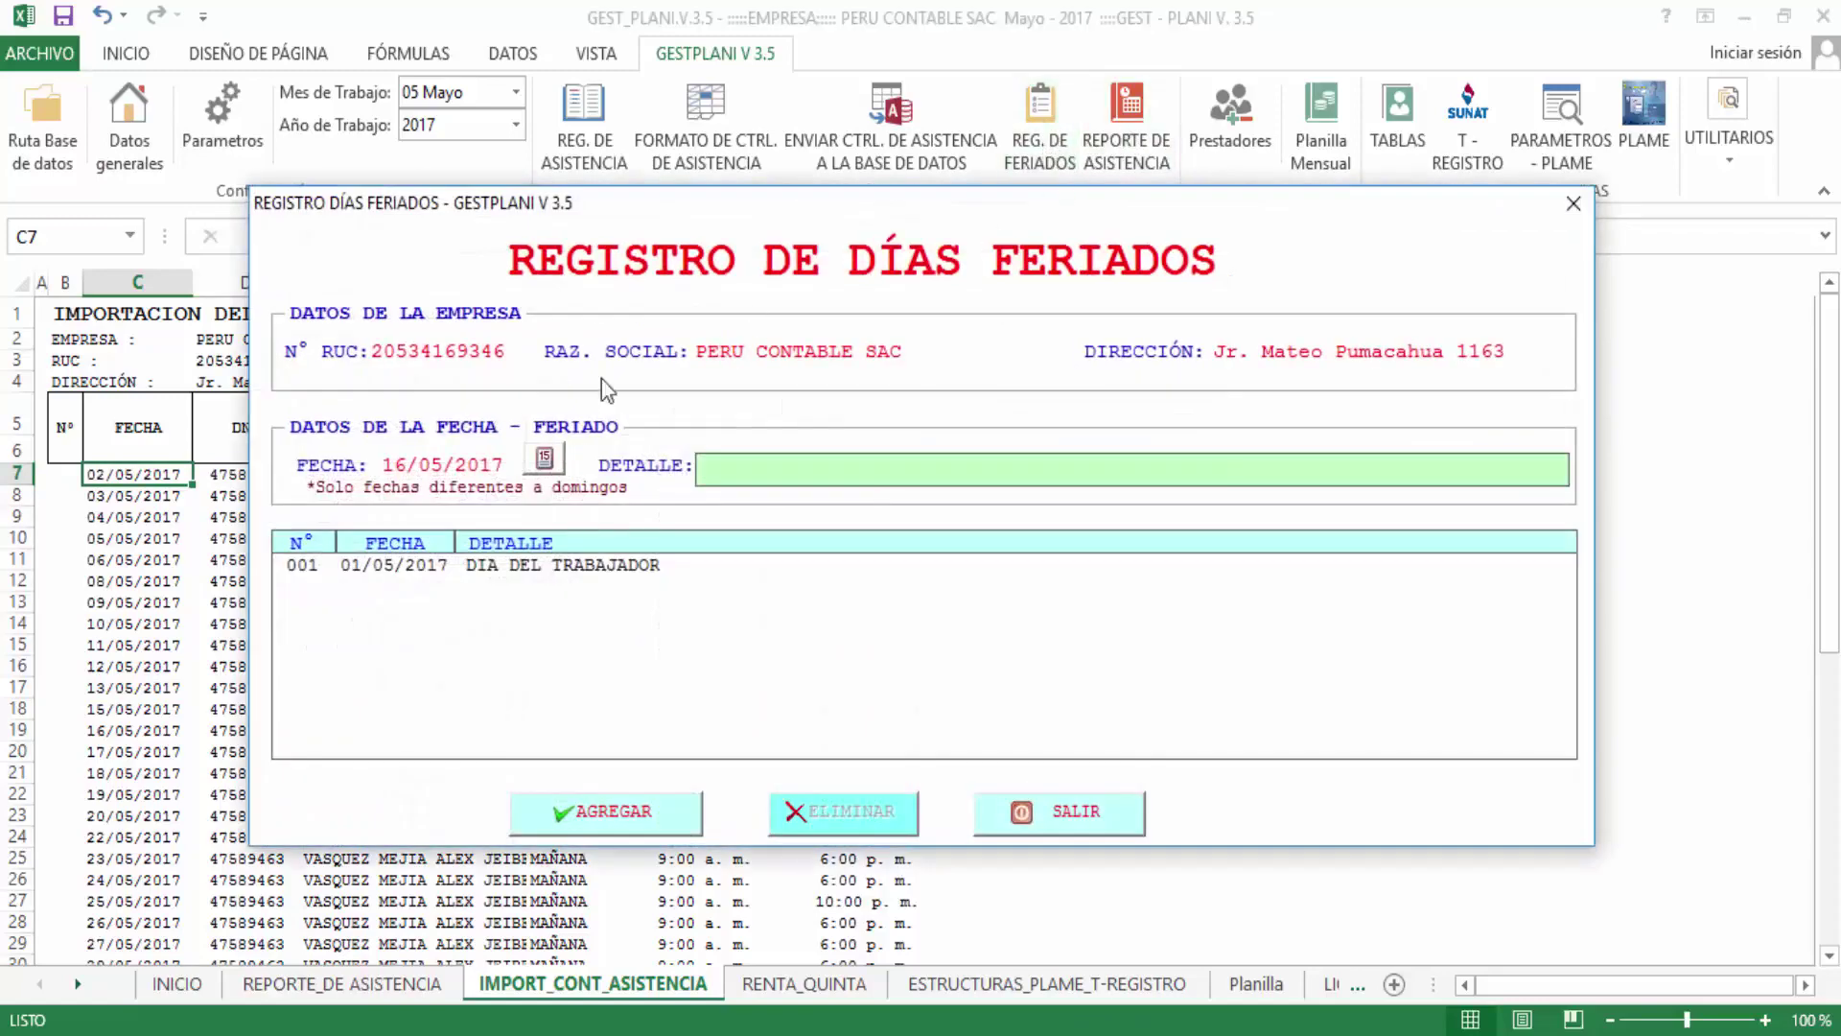
Review the 01/05/2017 DIA DEL TRABAJADOR holiday entry, then close REGISTRO DE DÍAS FERIADOS
{"action": "left_click", "coordinate": [408, 571]}
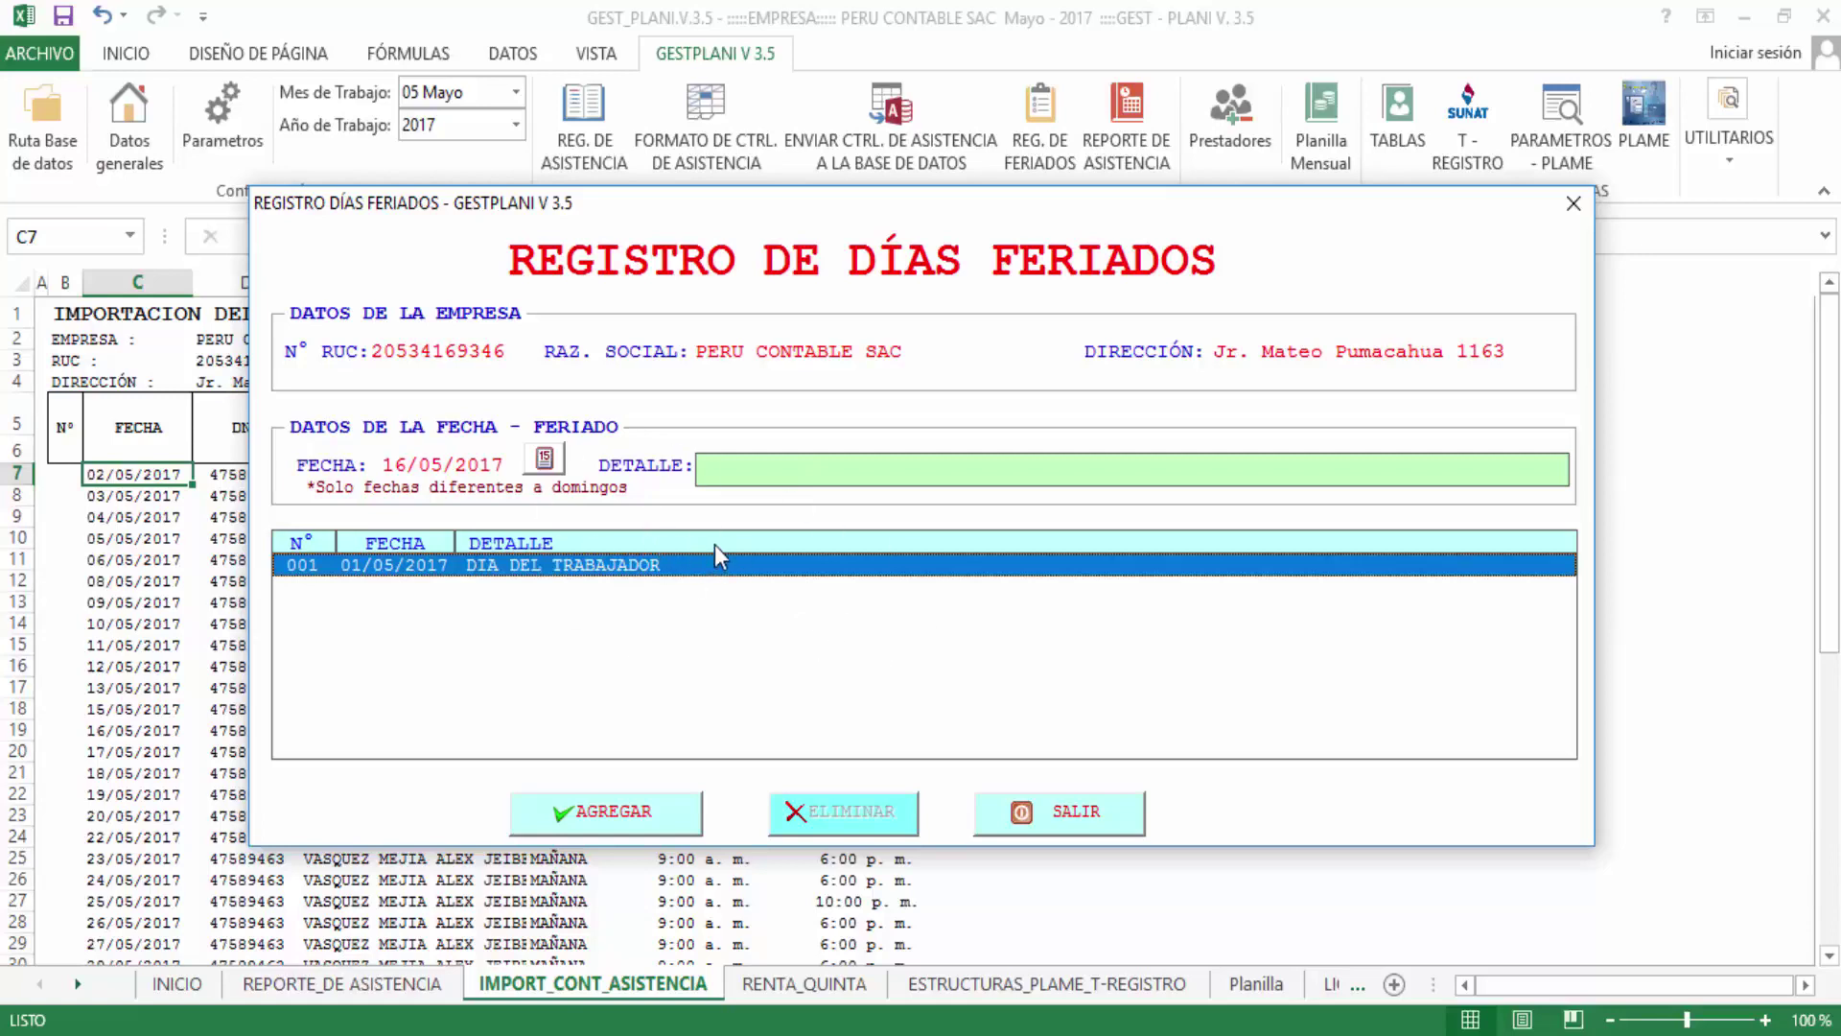
{"action": "left_click", "coordinate": [753, 463]}
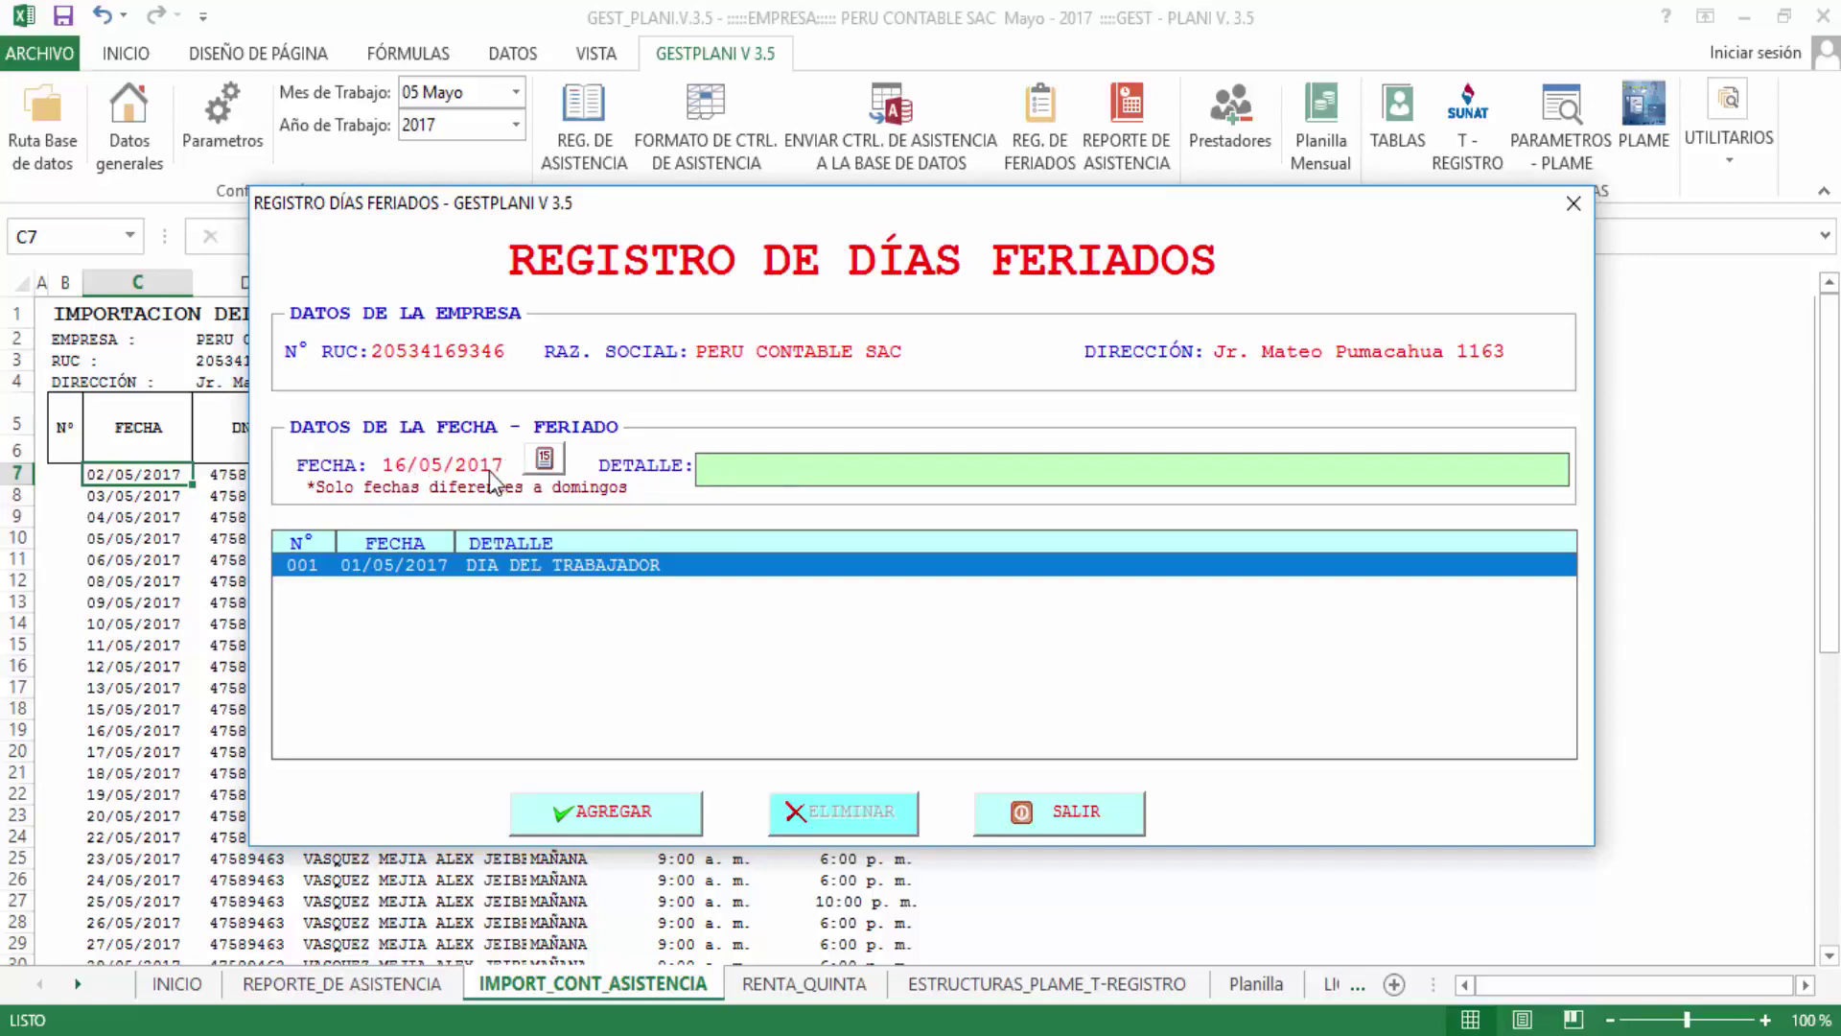
{"action": "left_click", "coordinate": [554, 462]}
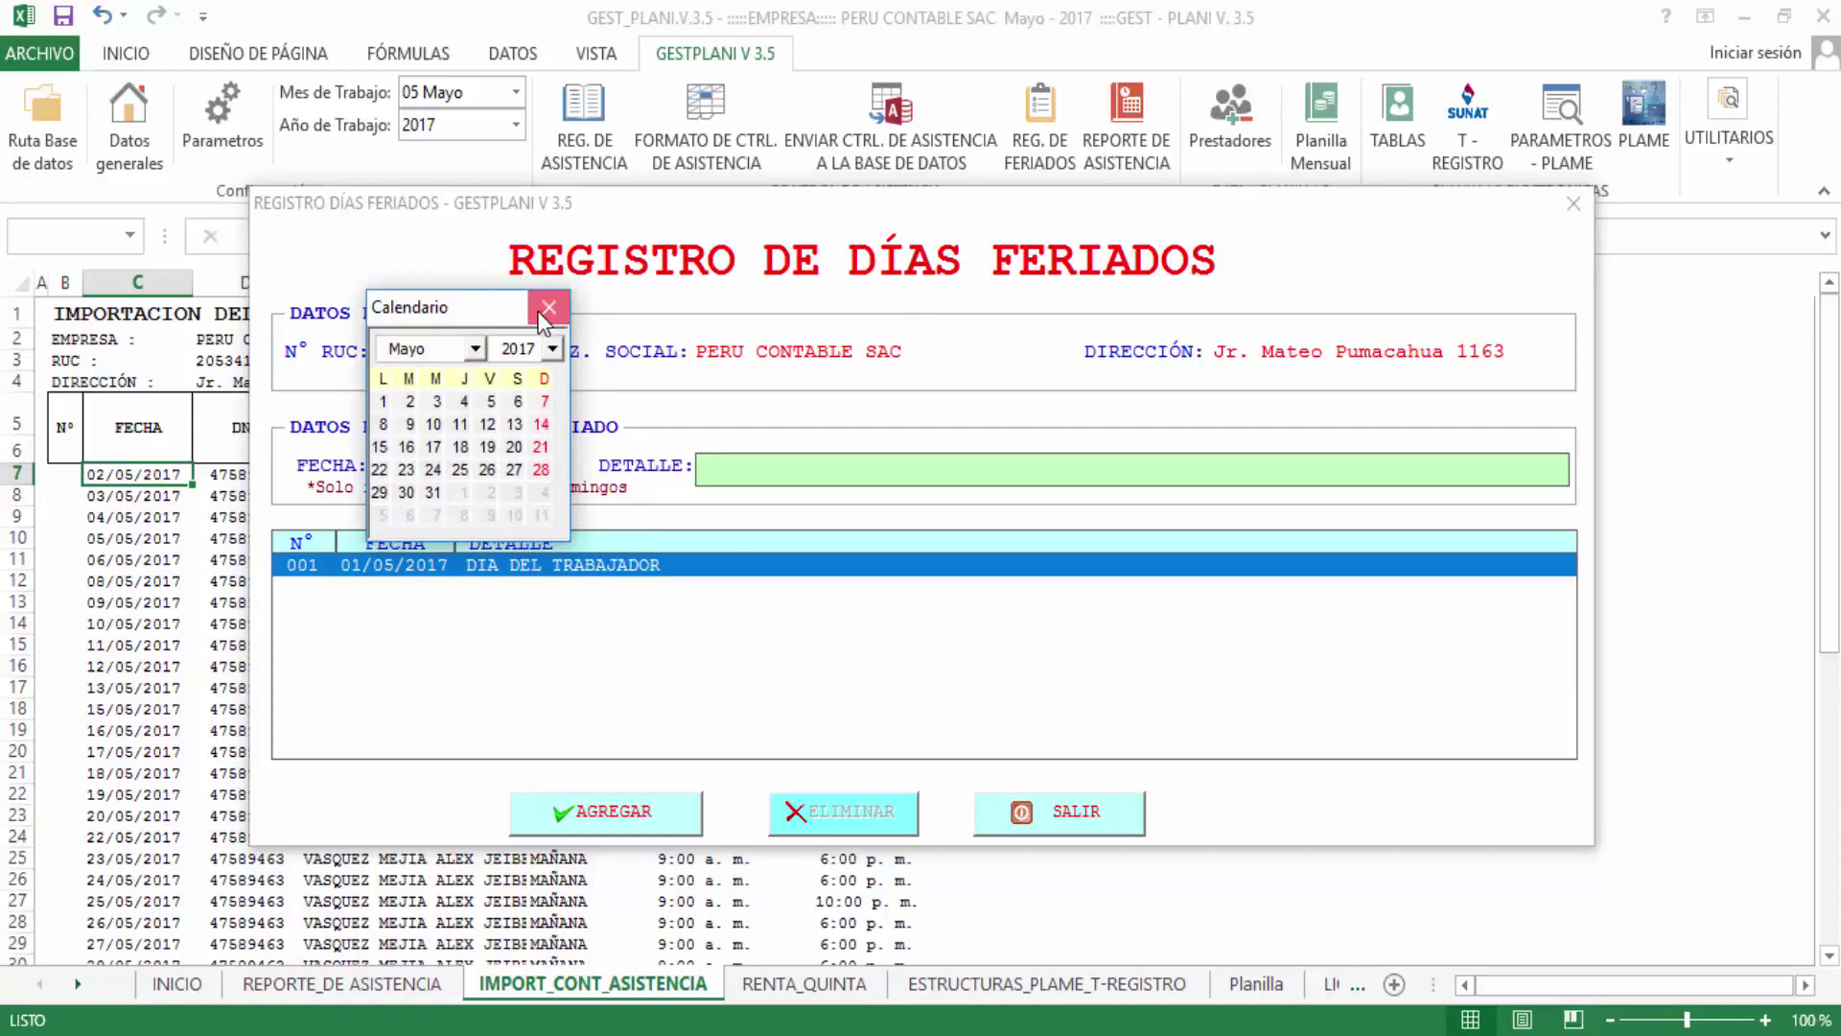
{"action": "left_click", "coordinate": [542, 312]}
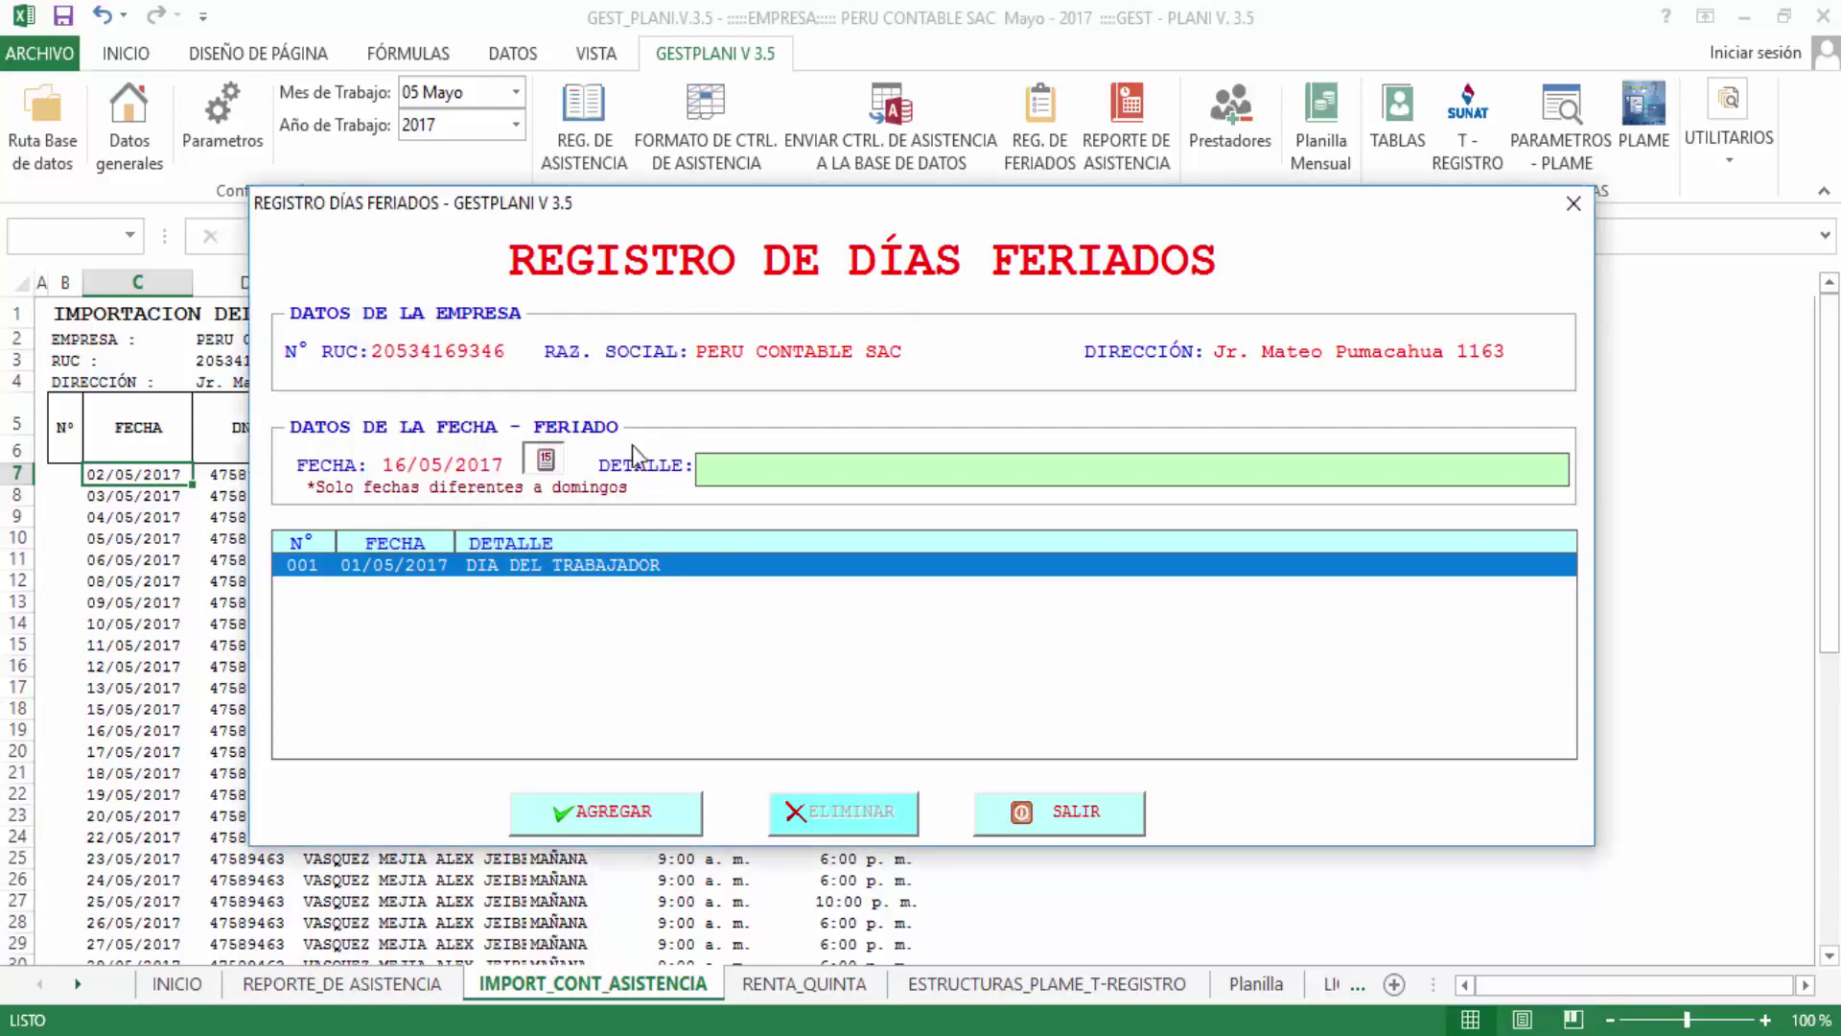
{"action": "double_click", "coordinate": [509, 567]}
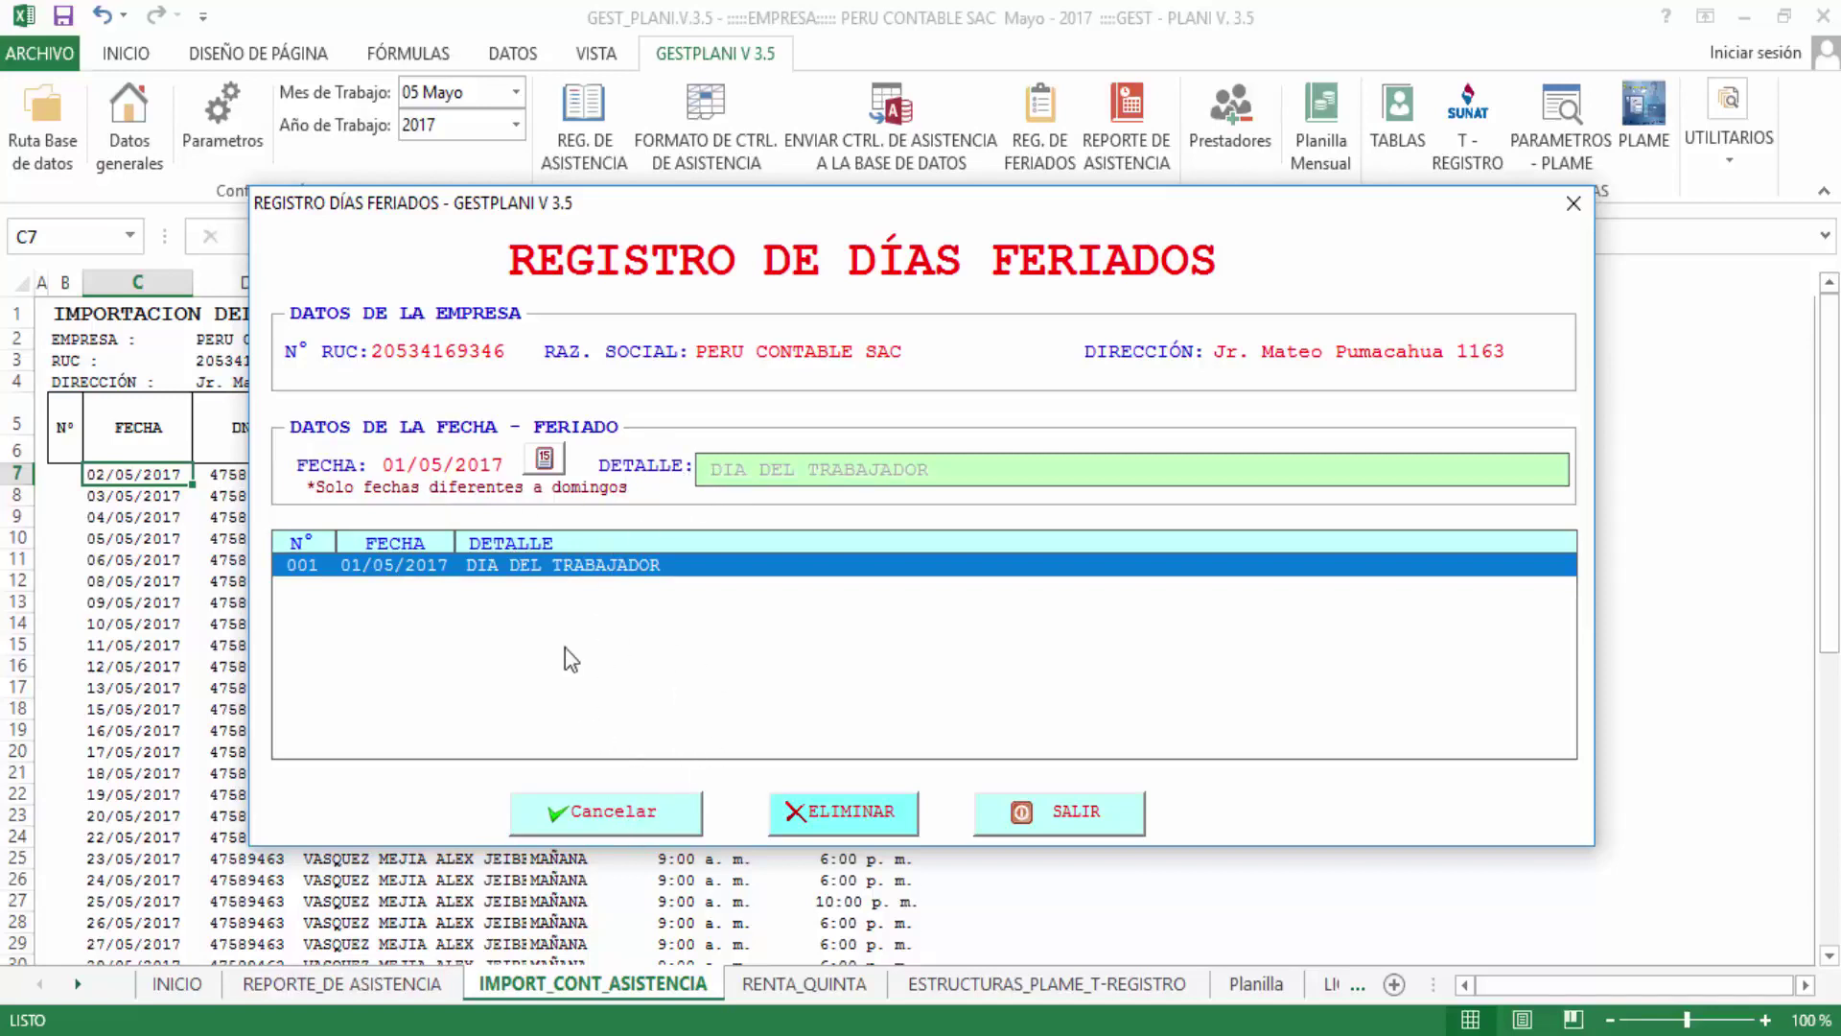
{"action": "left_click", "coordinate": [1073, 815]}
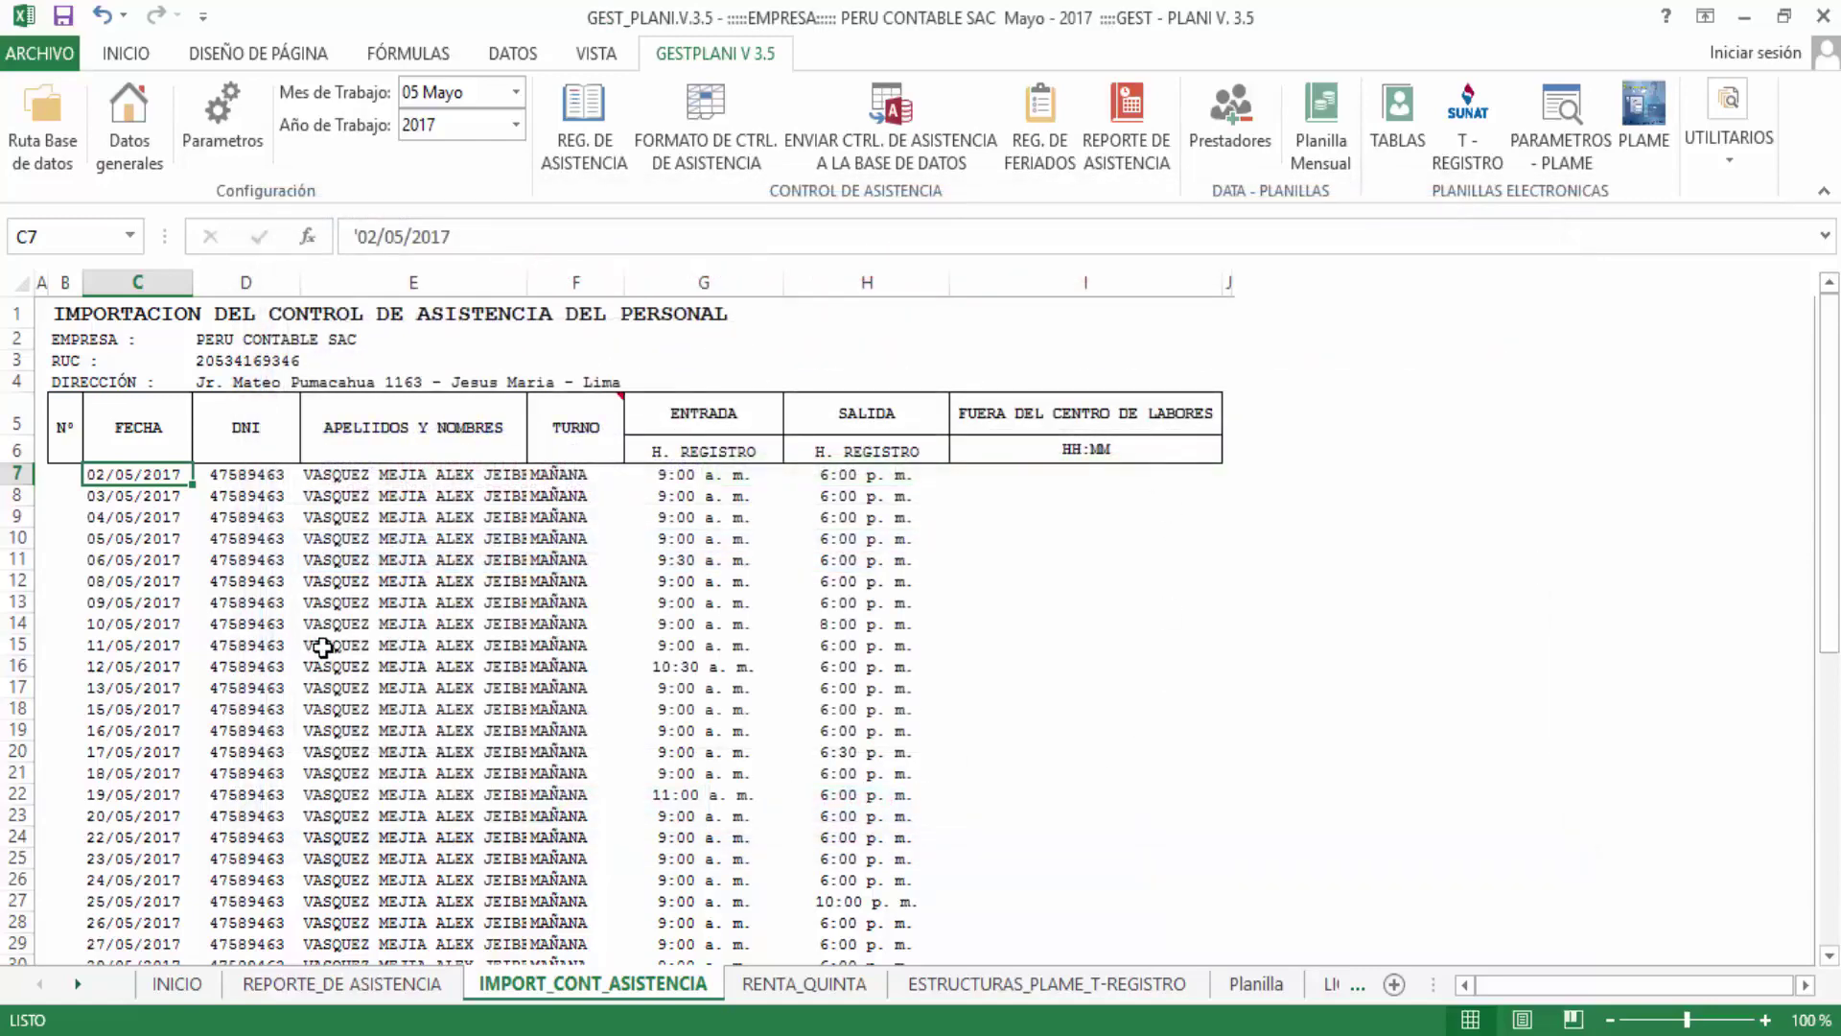
Set up the attendance report with LIMITE TIEMPO POR MES and the worker found by searching 'alex'
{"action": "left_click", "coordinate": [320, 645]}
{"action": "scroll", "coordinate": [419, 681], "scroll_direction": "down", "scroll_amount": 2}
{"action": "scroll", "coordinate": [441, 671], "scroll_direction": "up", "scroll_amount": 2}
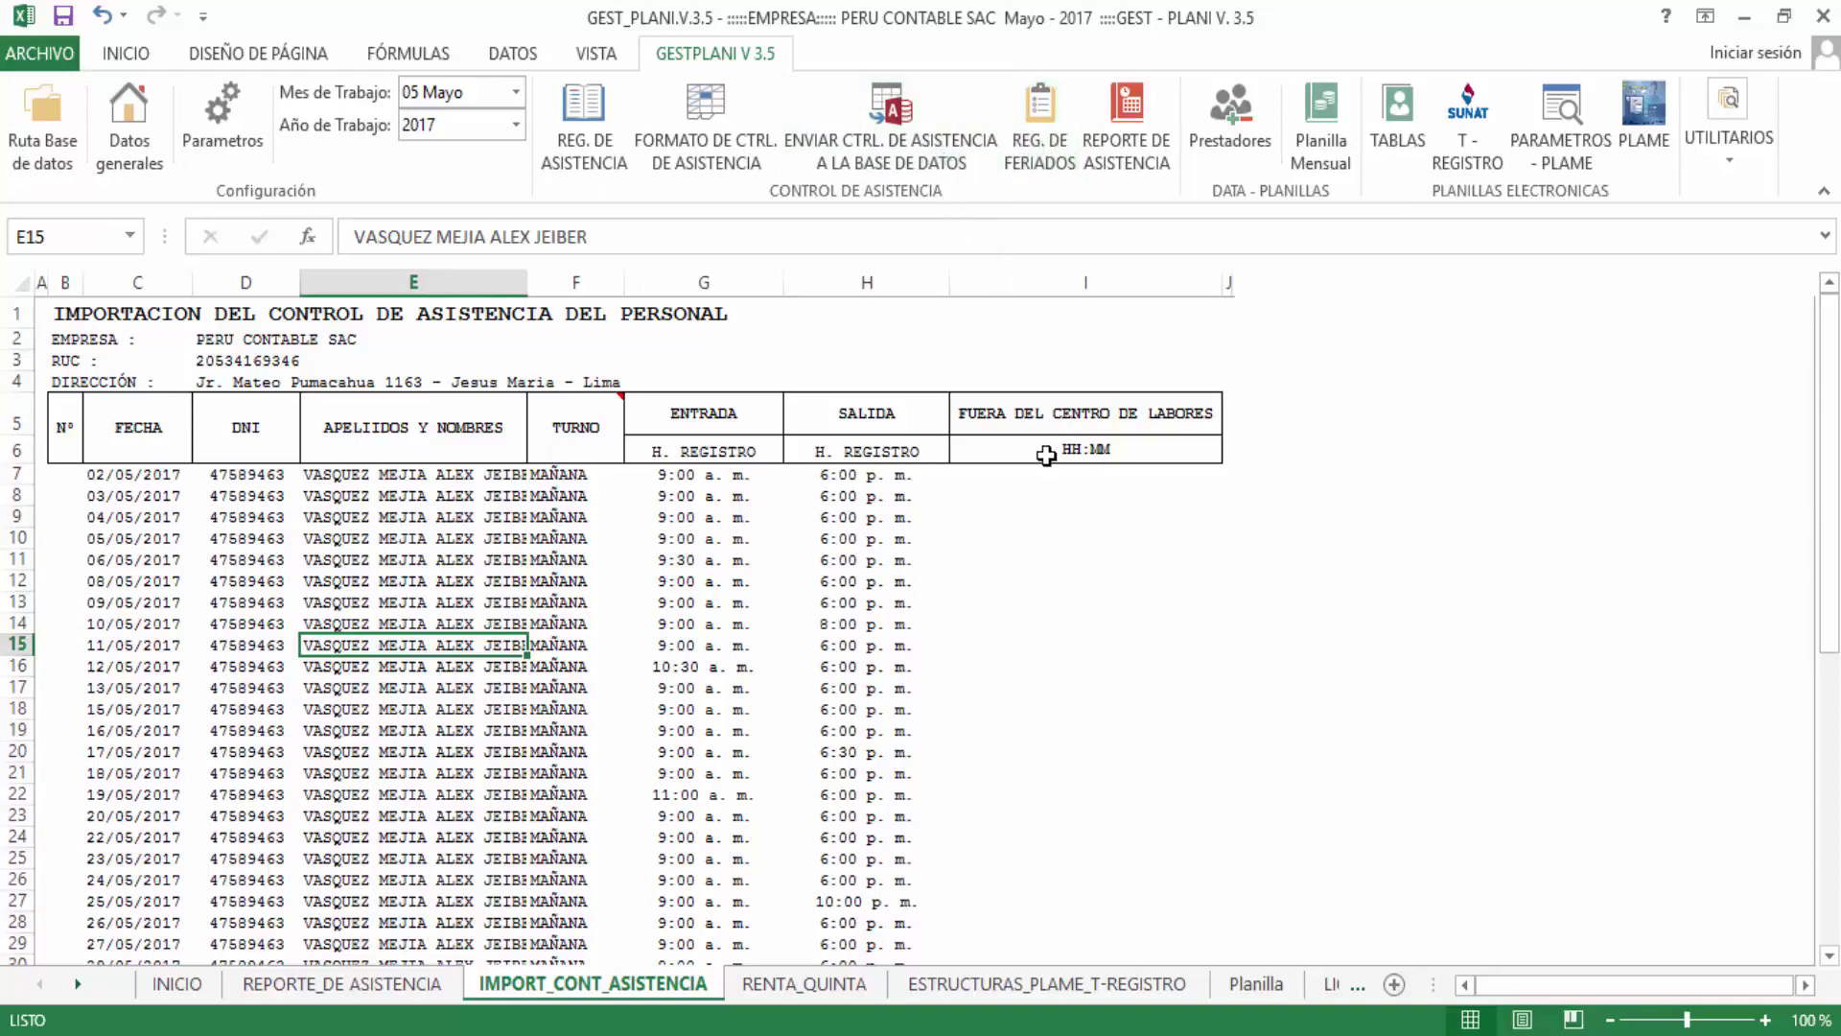
{"action": "left_click", "coordinate": [1113, 112]}
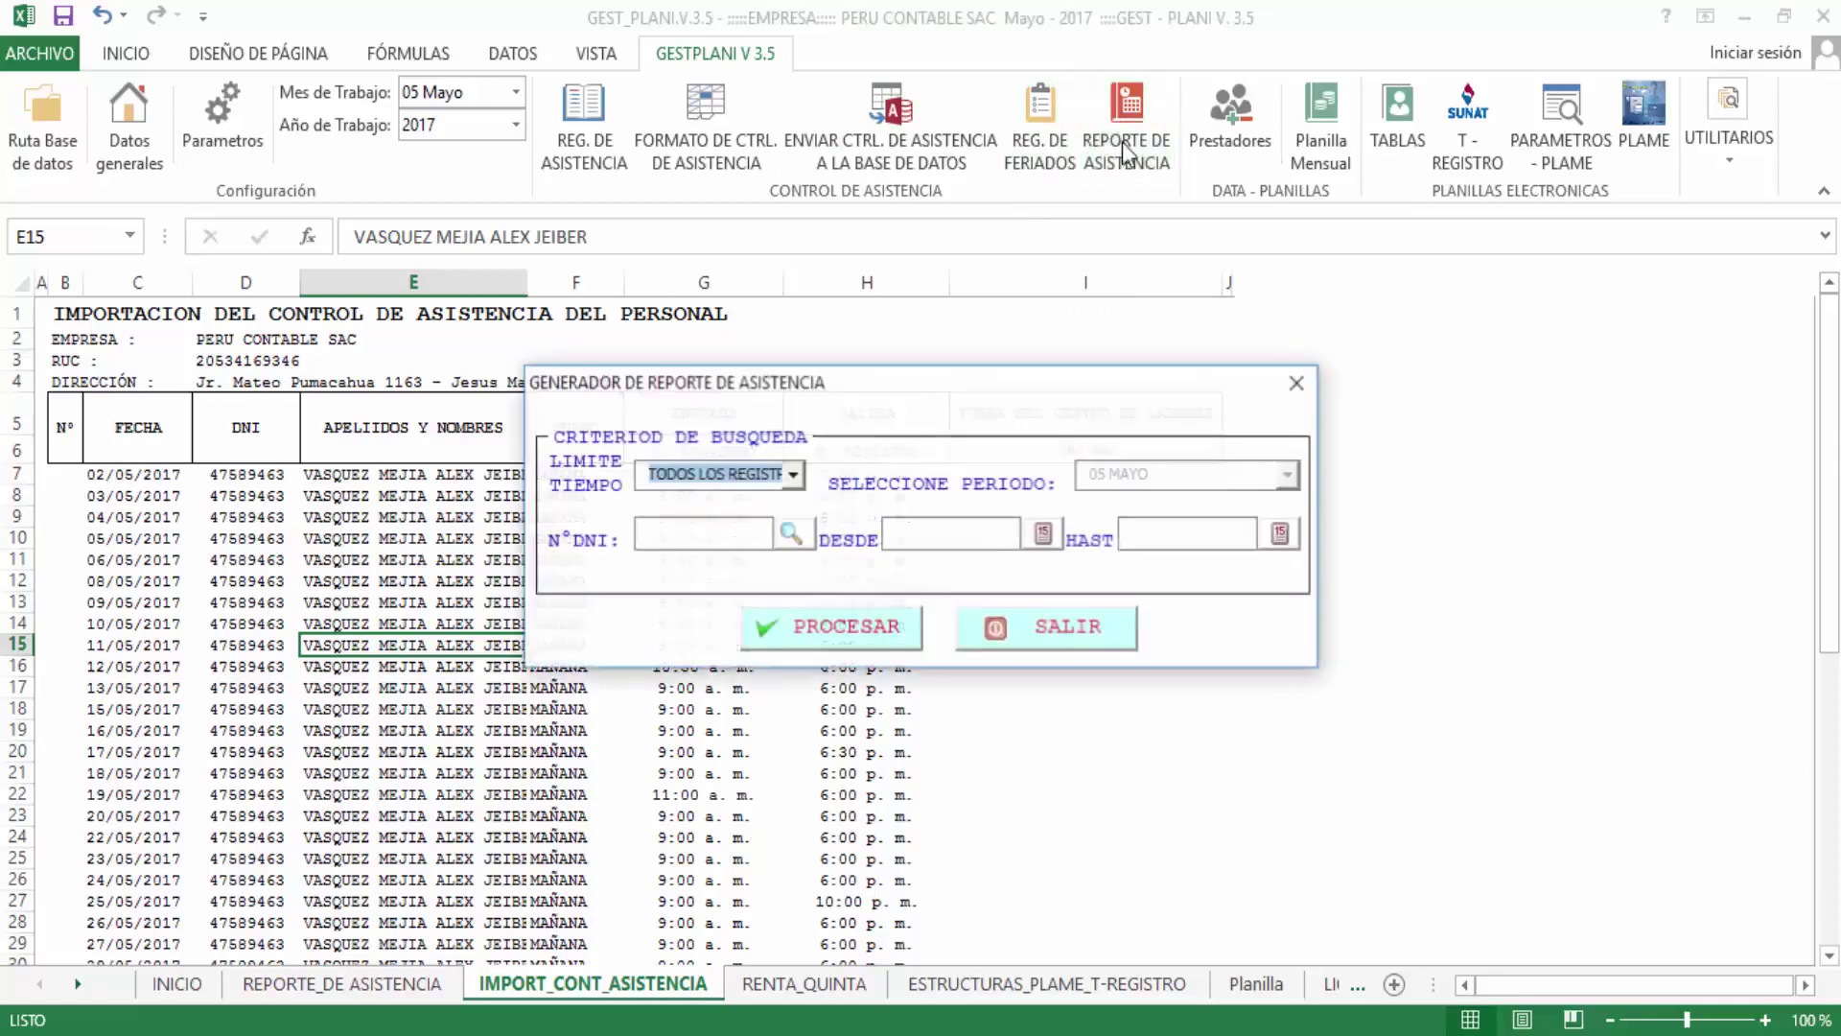
{"action": "left_click", "coordinate": [793, 475]}
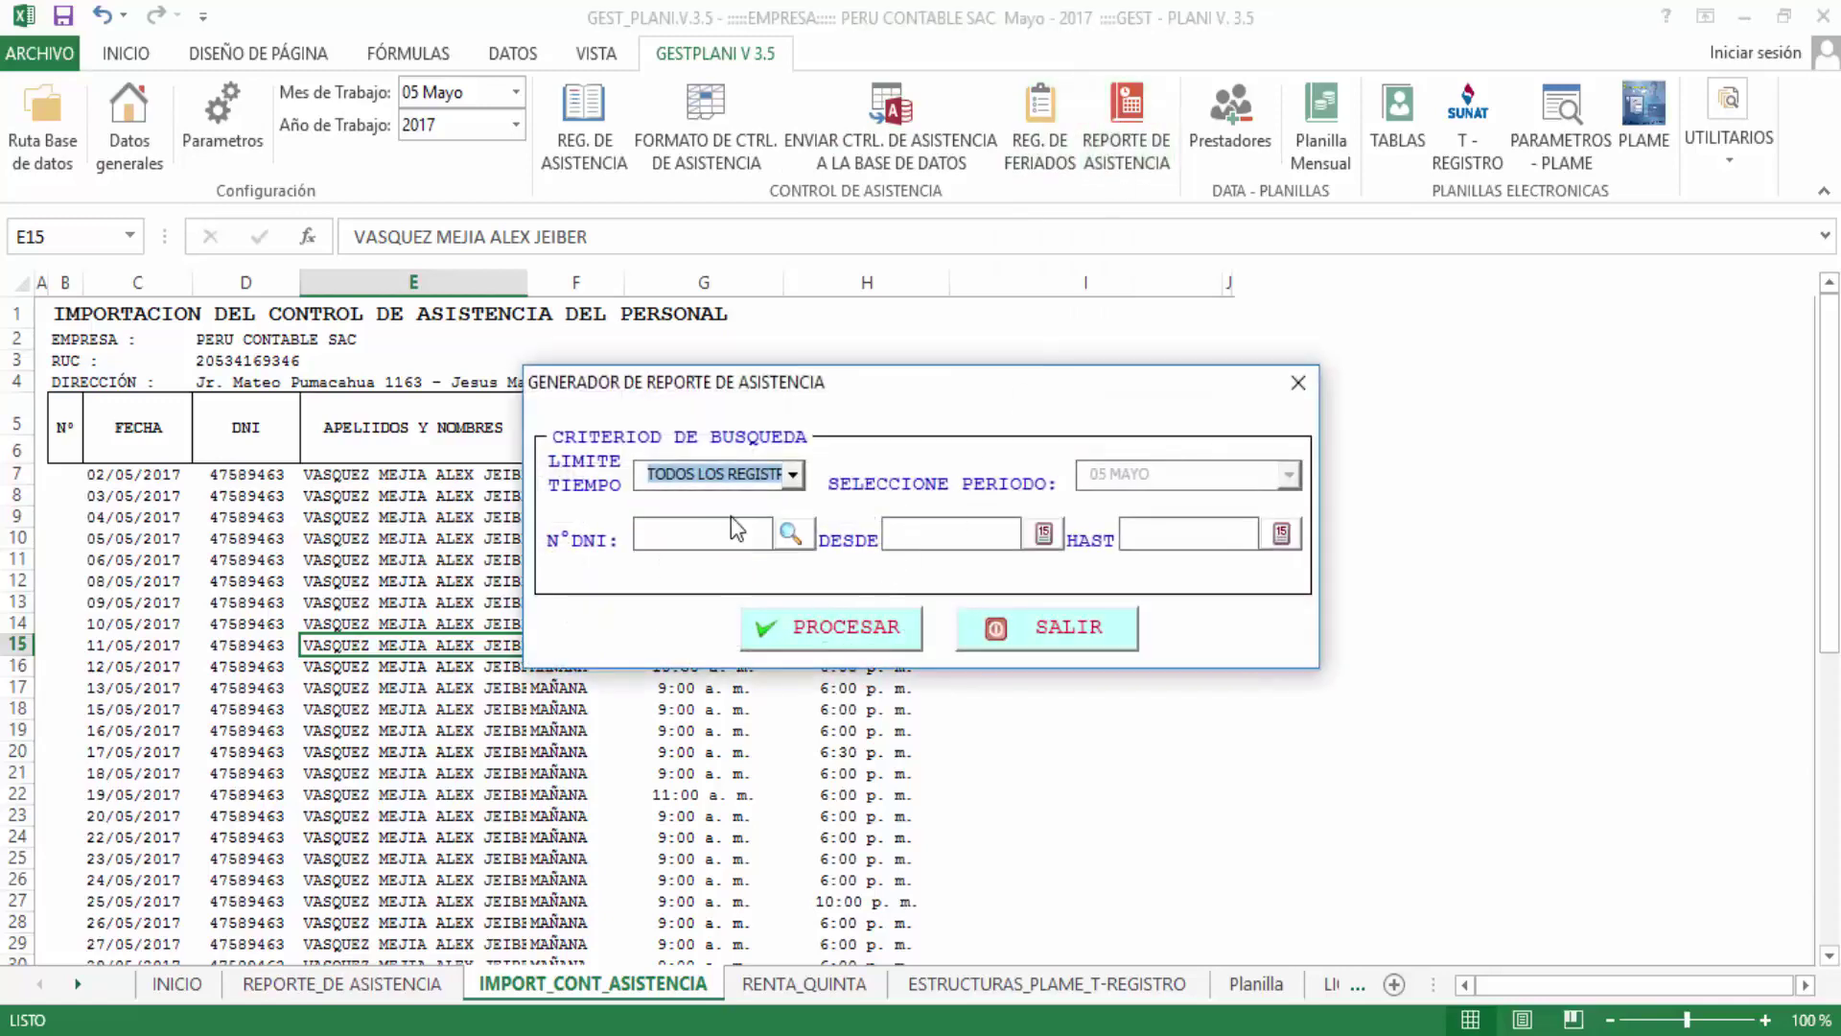
{"action": "key", "text": "Down"}
{"action": "left_click", "coordinate": [792, 533]}
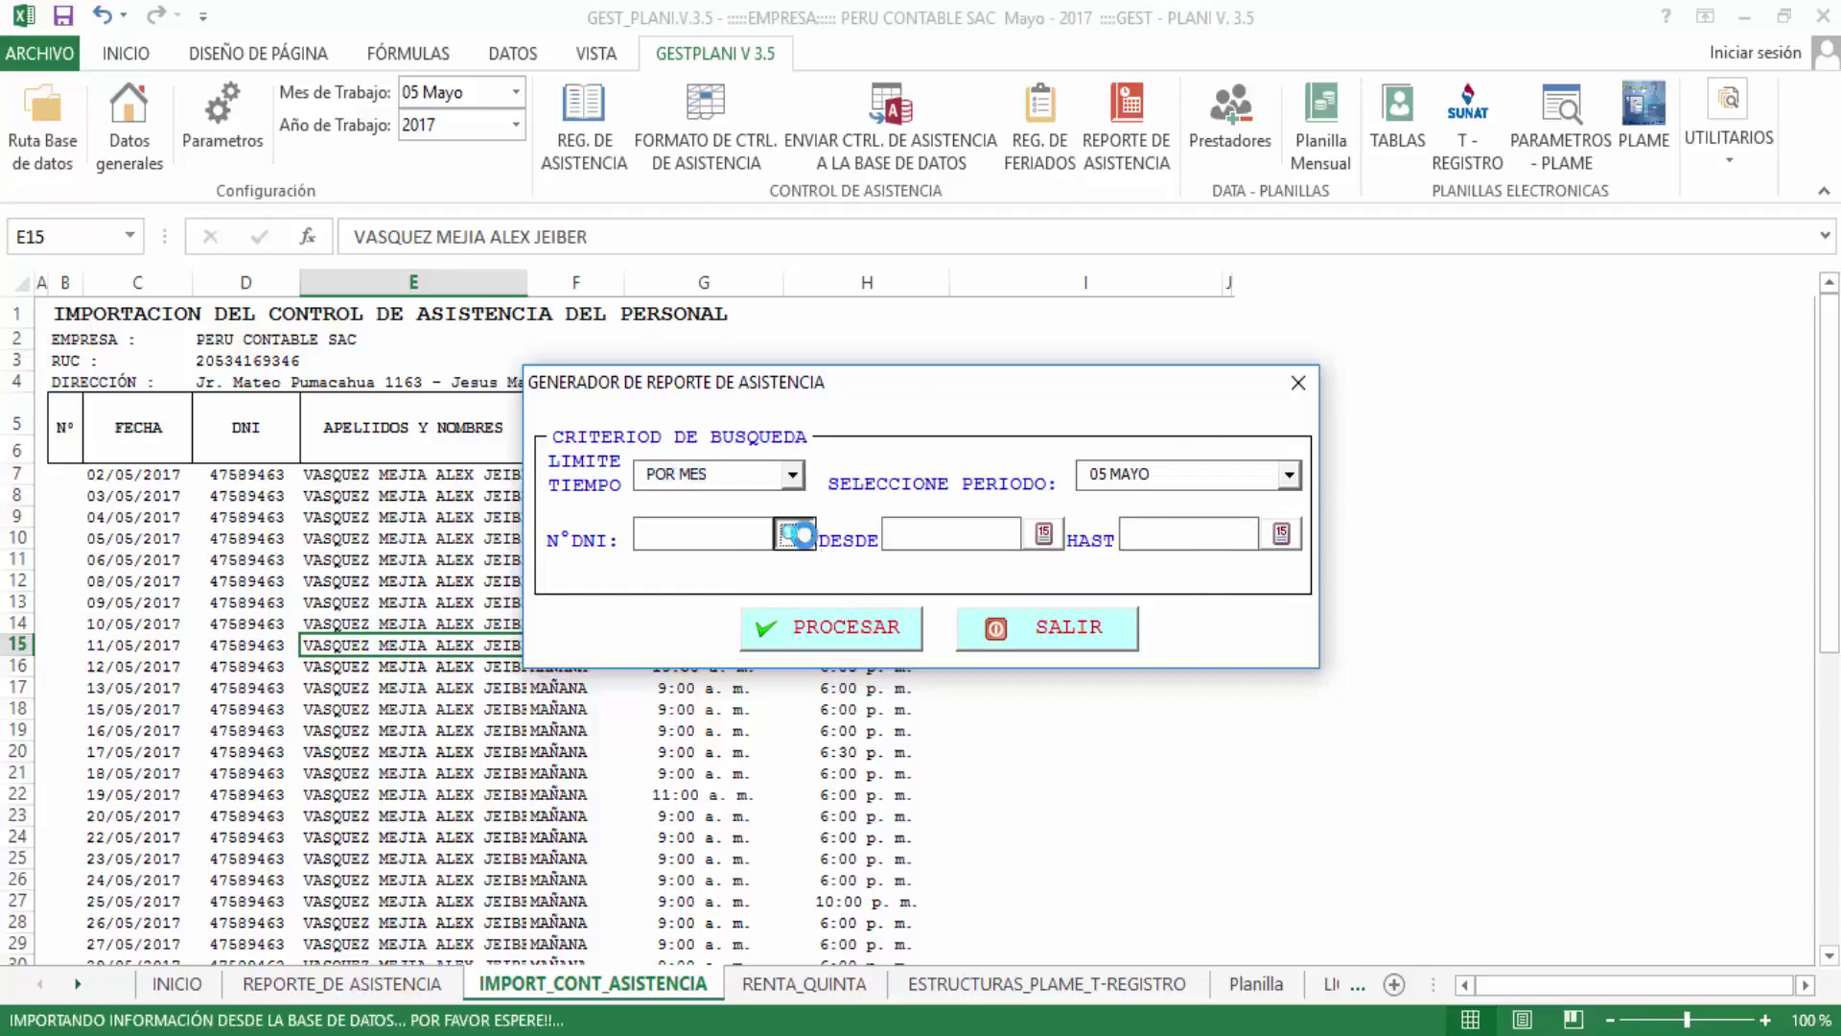
{"action": "type", "text": "ale"}
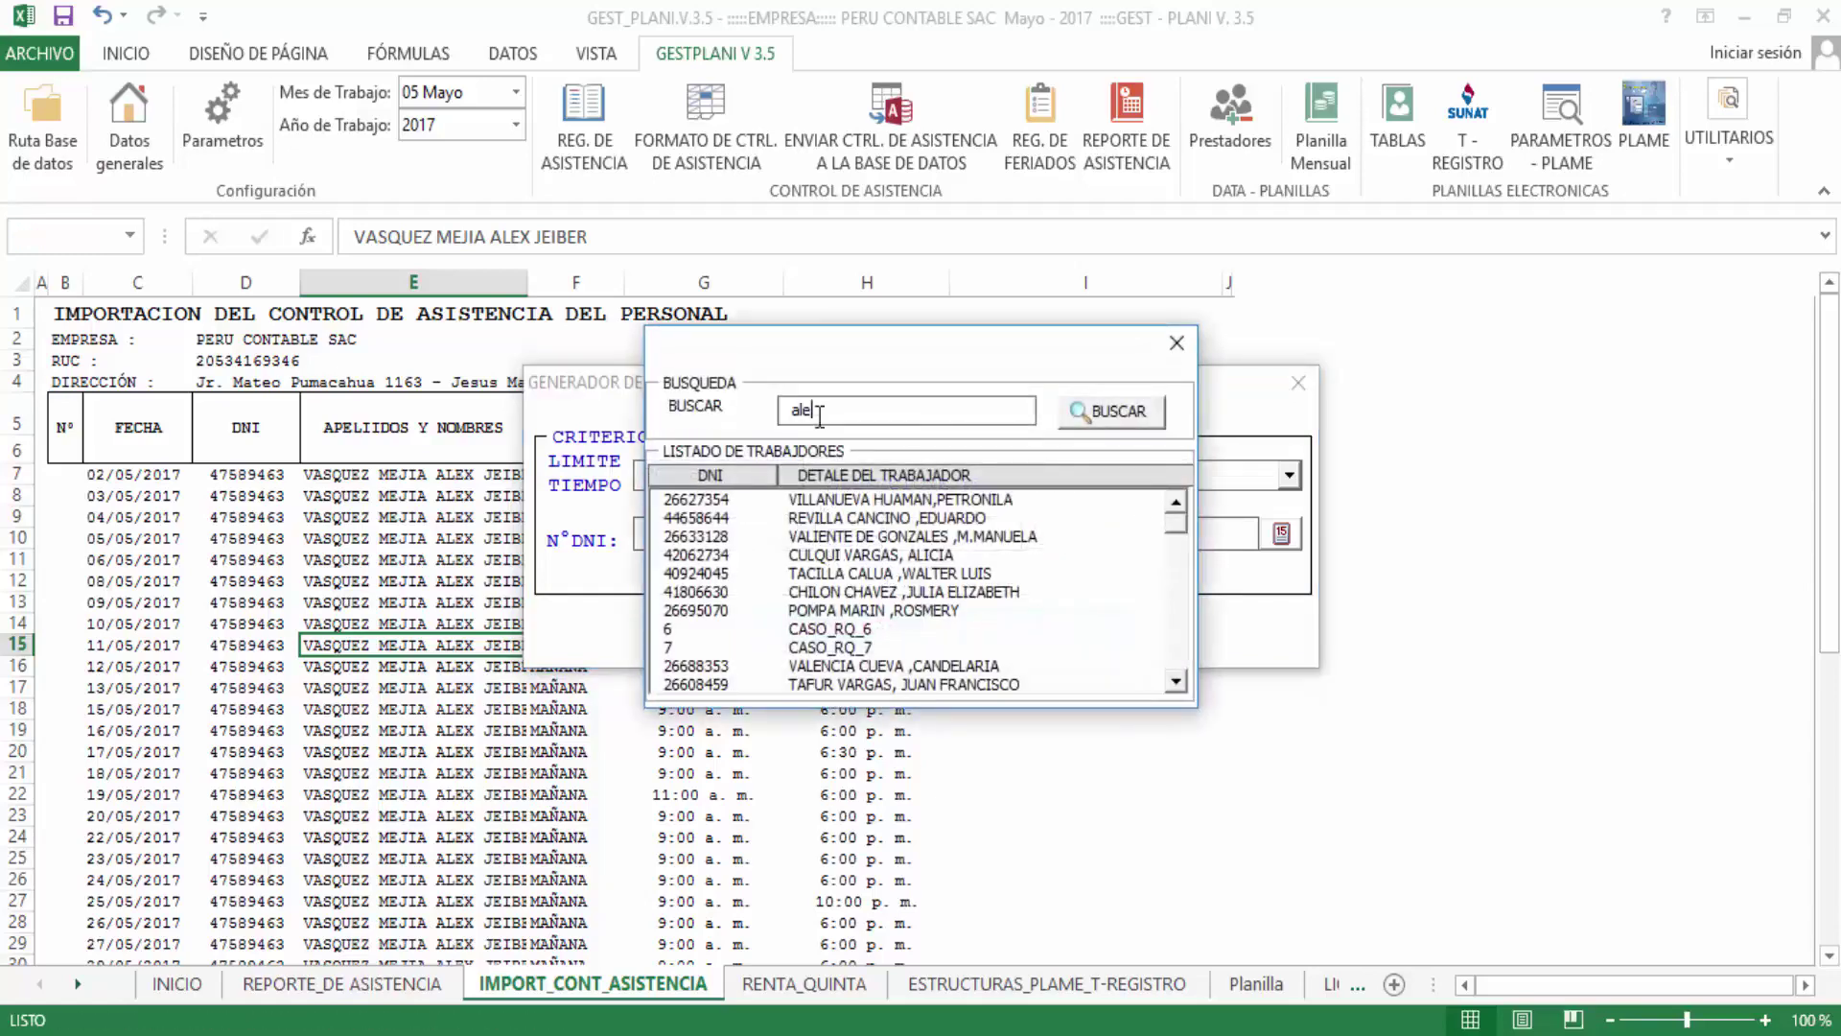
{"action": "type", "text": "x"}
{"action": "key", "text": "Return"}
{"action": "left_click", "coordinate": [831, 506]}
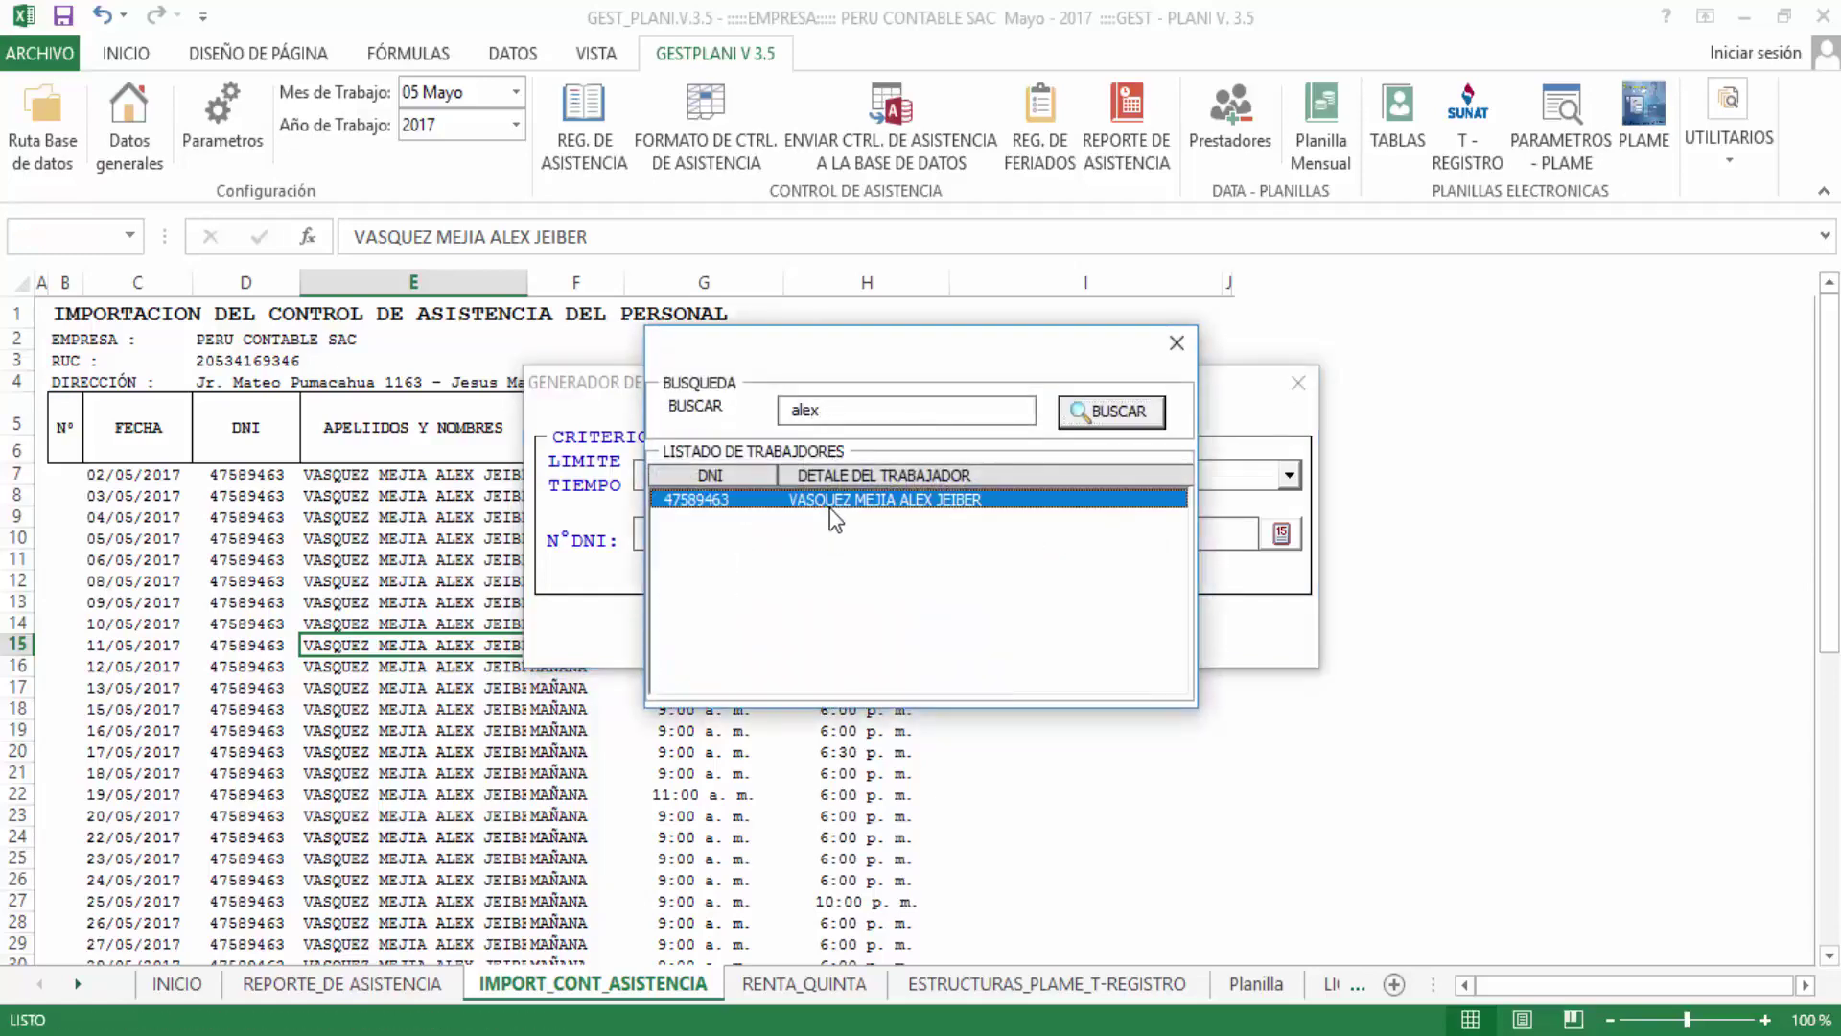
{"action": "double_click", "coordinate": [831, 518]}
Generate the worker's May attendance report and close the report generator
{"action": "left_click", "coordinate": [816, 628]}
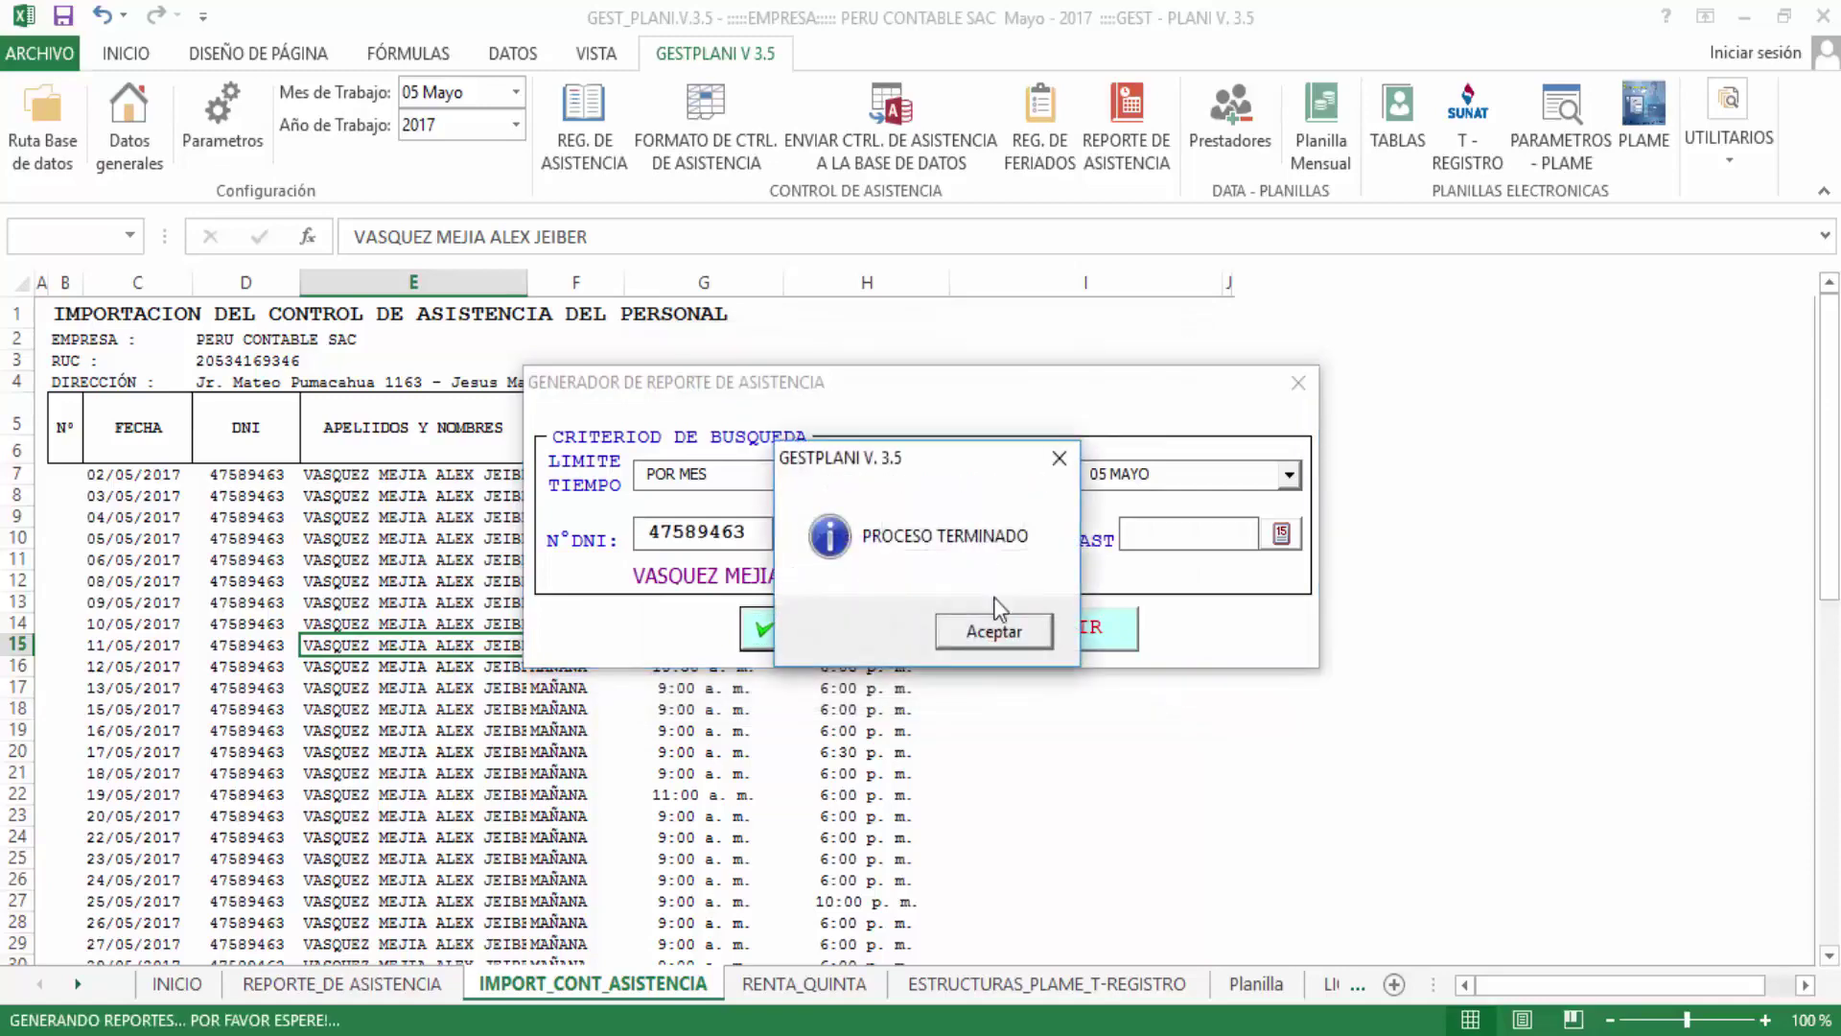
{"action": "left_click", "coordinate": [995, 631]}
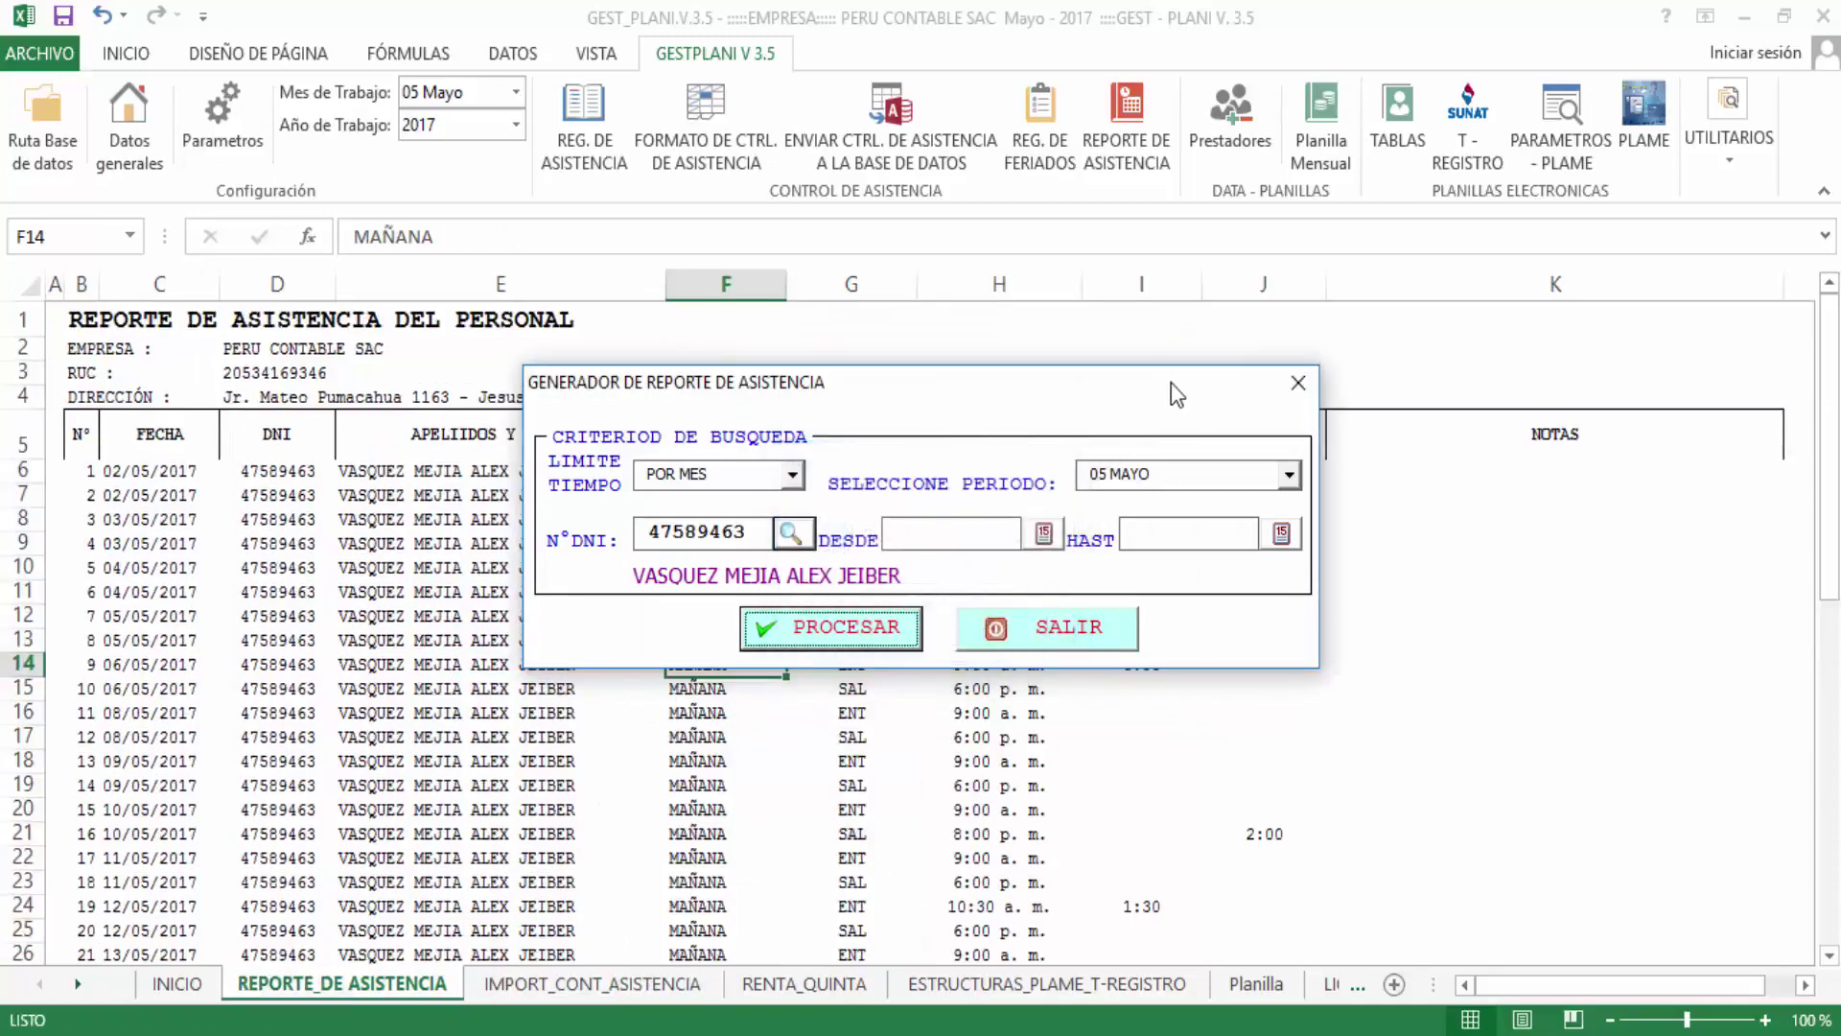
{"action": "left_click_drag", "start_coordinate": [1171, 383], "coordinate": [963, 484]}
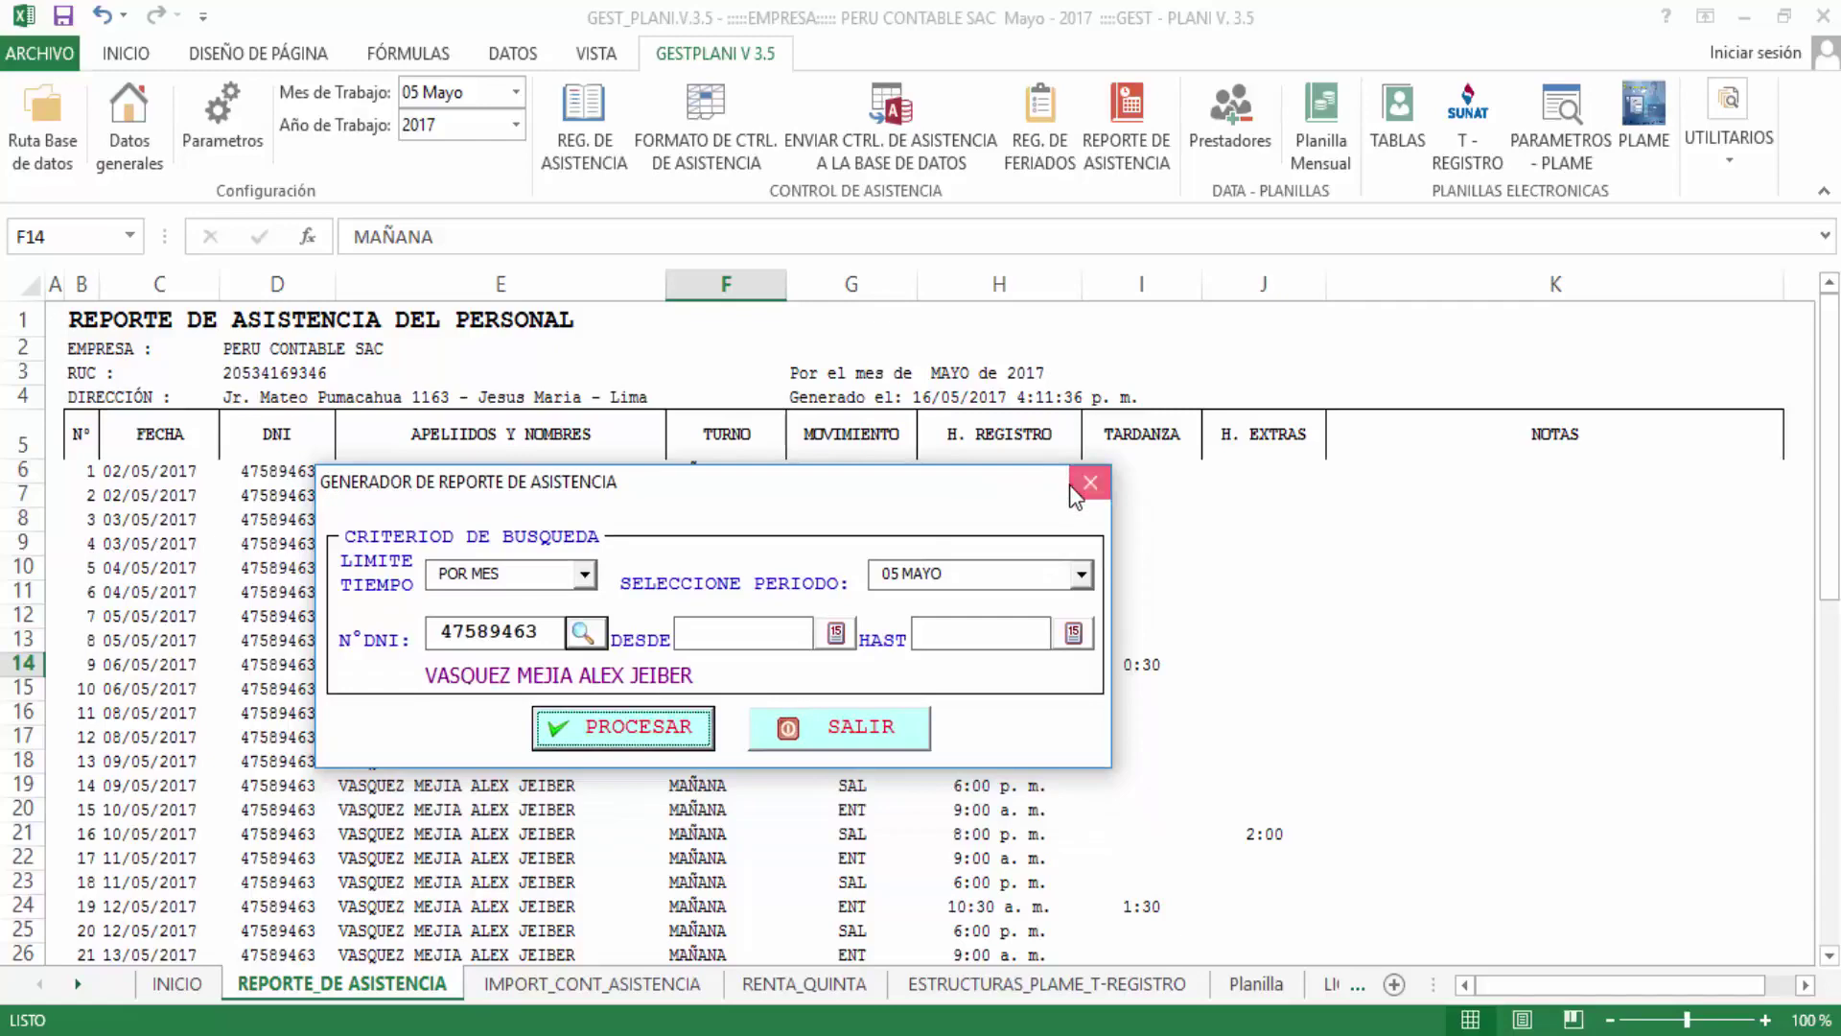
{"action": "left_click", "coordinate": [1089, 482]}
{"action": "left_click", "coordinate": [769, 636]}
{"action": "left_click", "coordinate": [767, 592]}
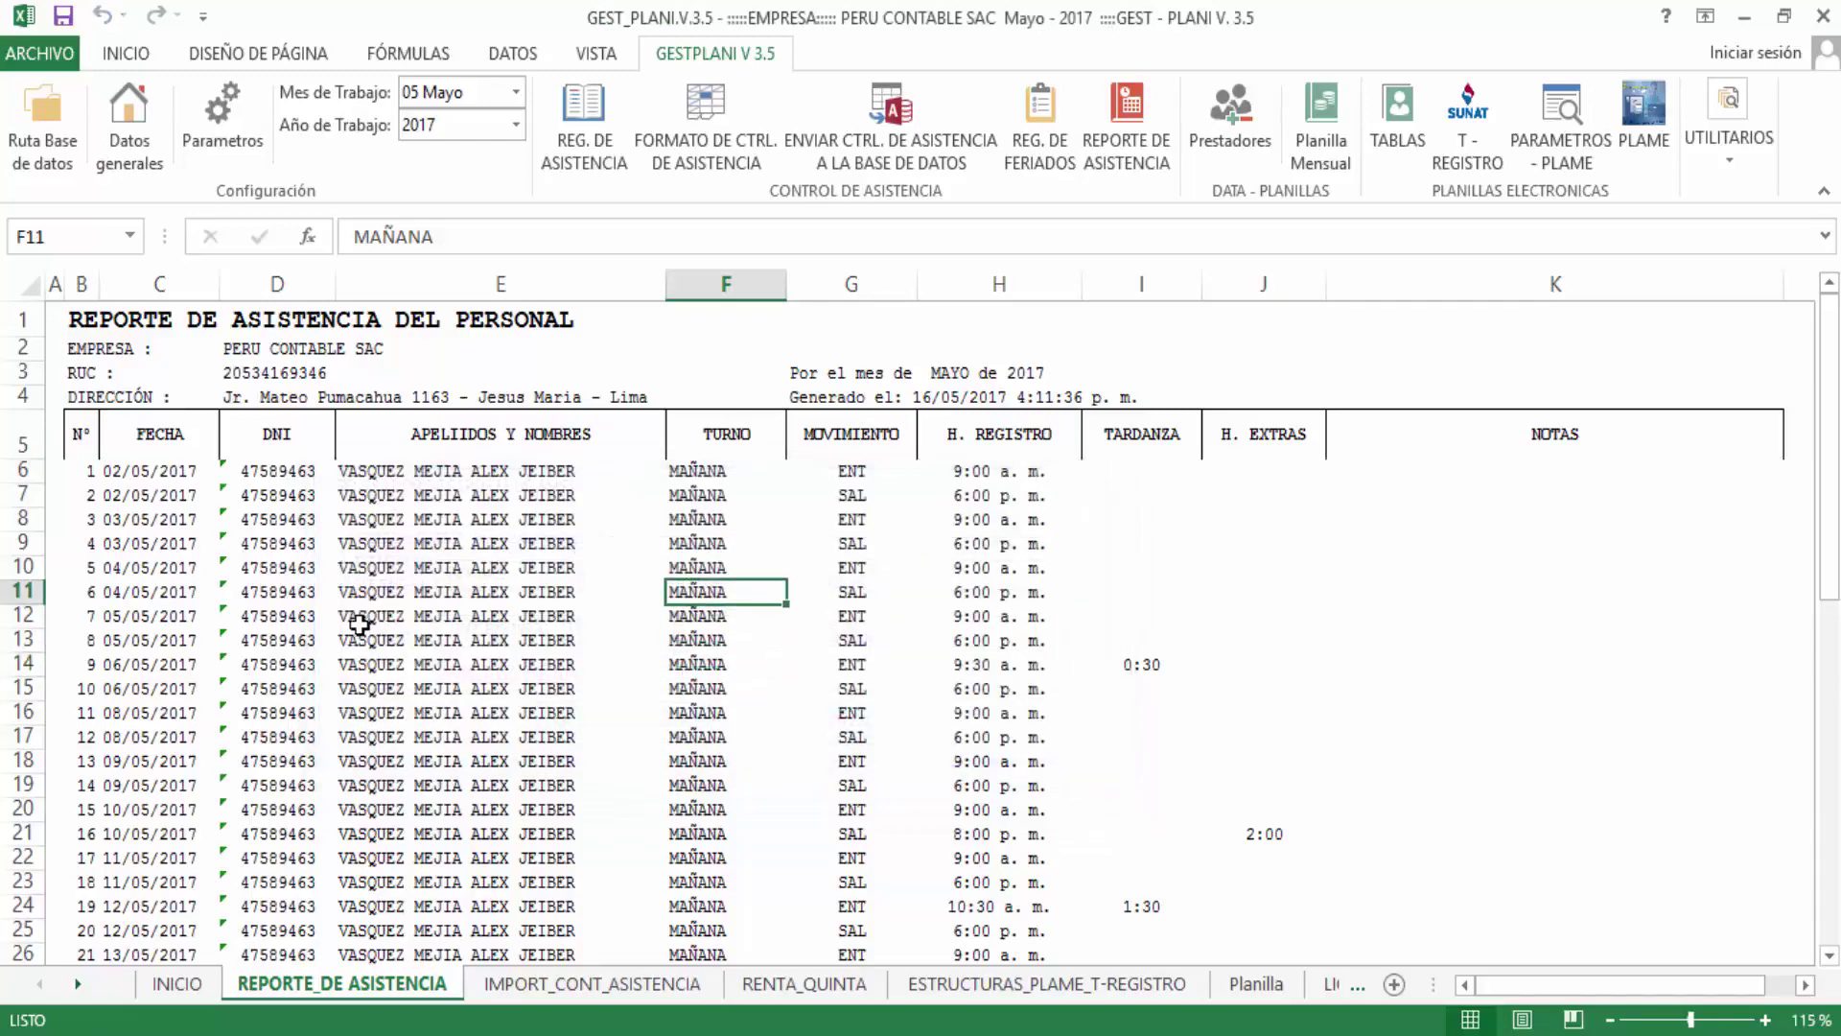
{"action": "scroll", "coordinate": [296, 580], "scroll_direction": "down", "scroll_amount": 3}
{"action": "scroll", "coordinate": [299, 575], "scroll_direction": "up", "scroll_amount": 3}
{"action": "left_click", "coordinate": [1137, 662]}
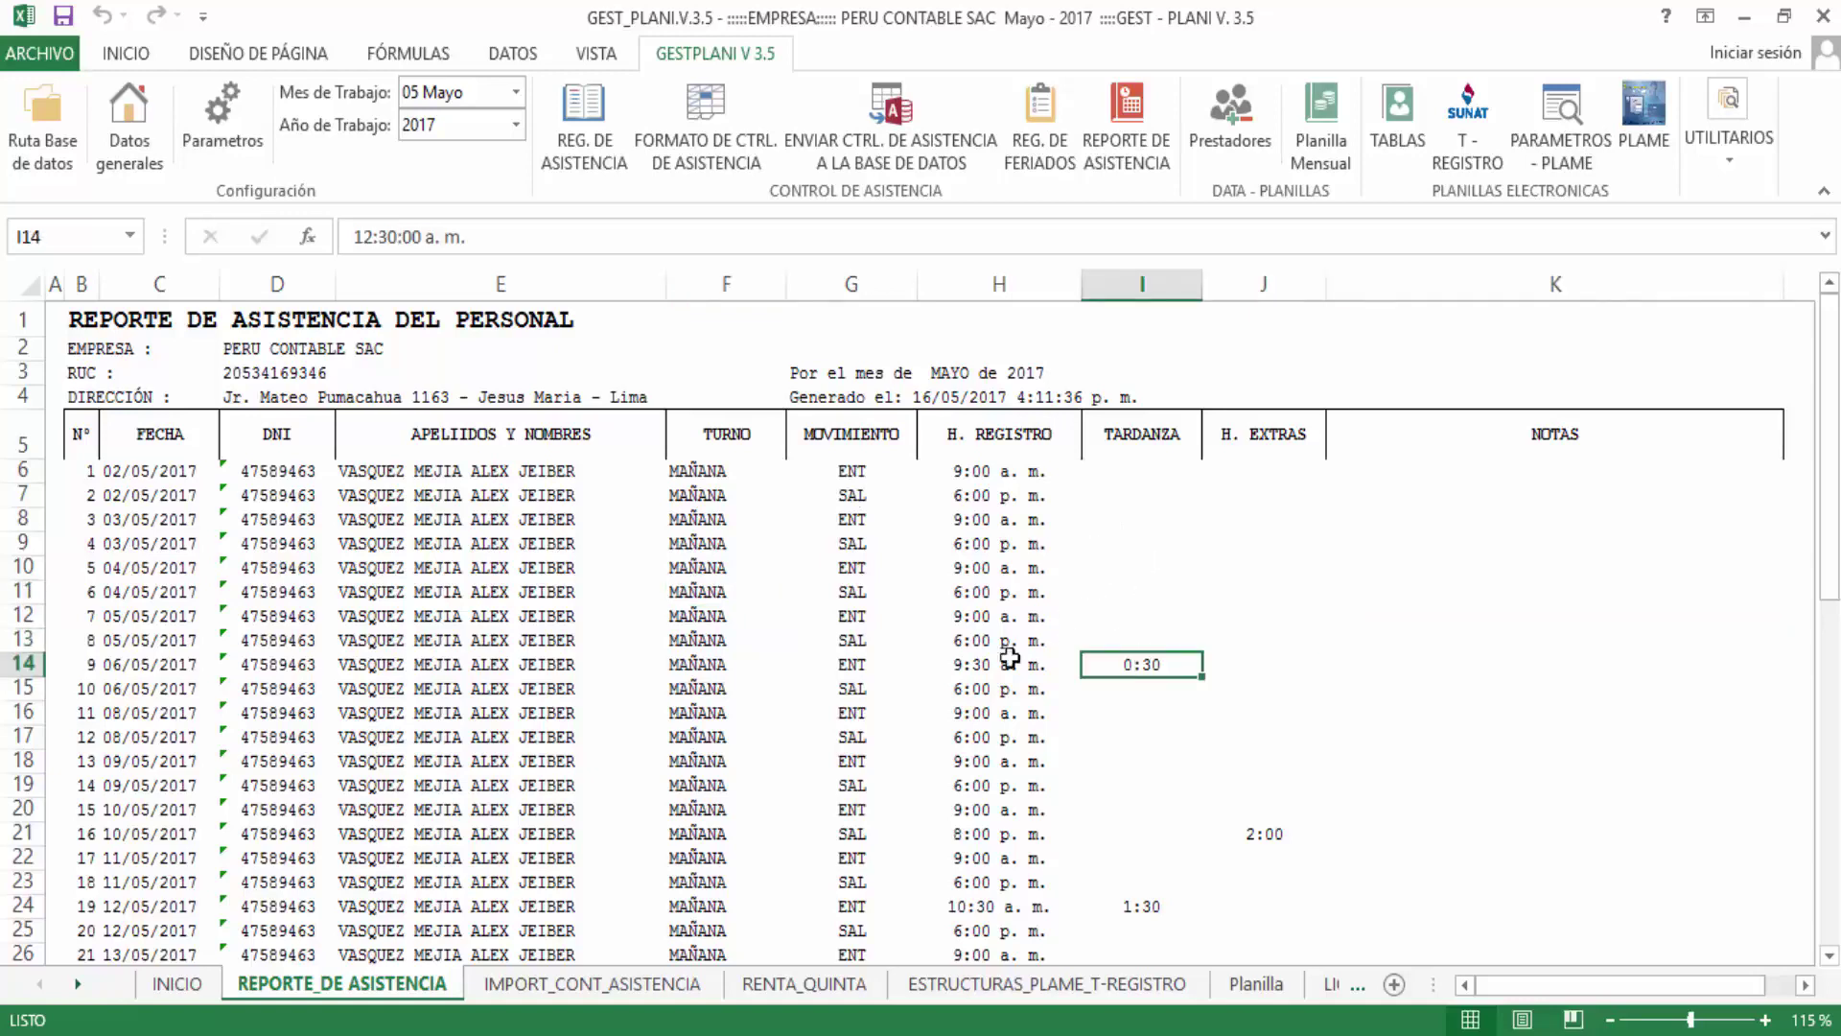
{"action": "left_click_drag", "start_coordinate": [994, 663], "coordinate": [1180, 659]}
{"action": "scroll", "coordinate": [1174, 661], "scroll_direction": "down", "scroll_amount": 3}
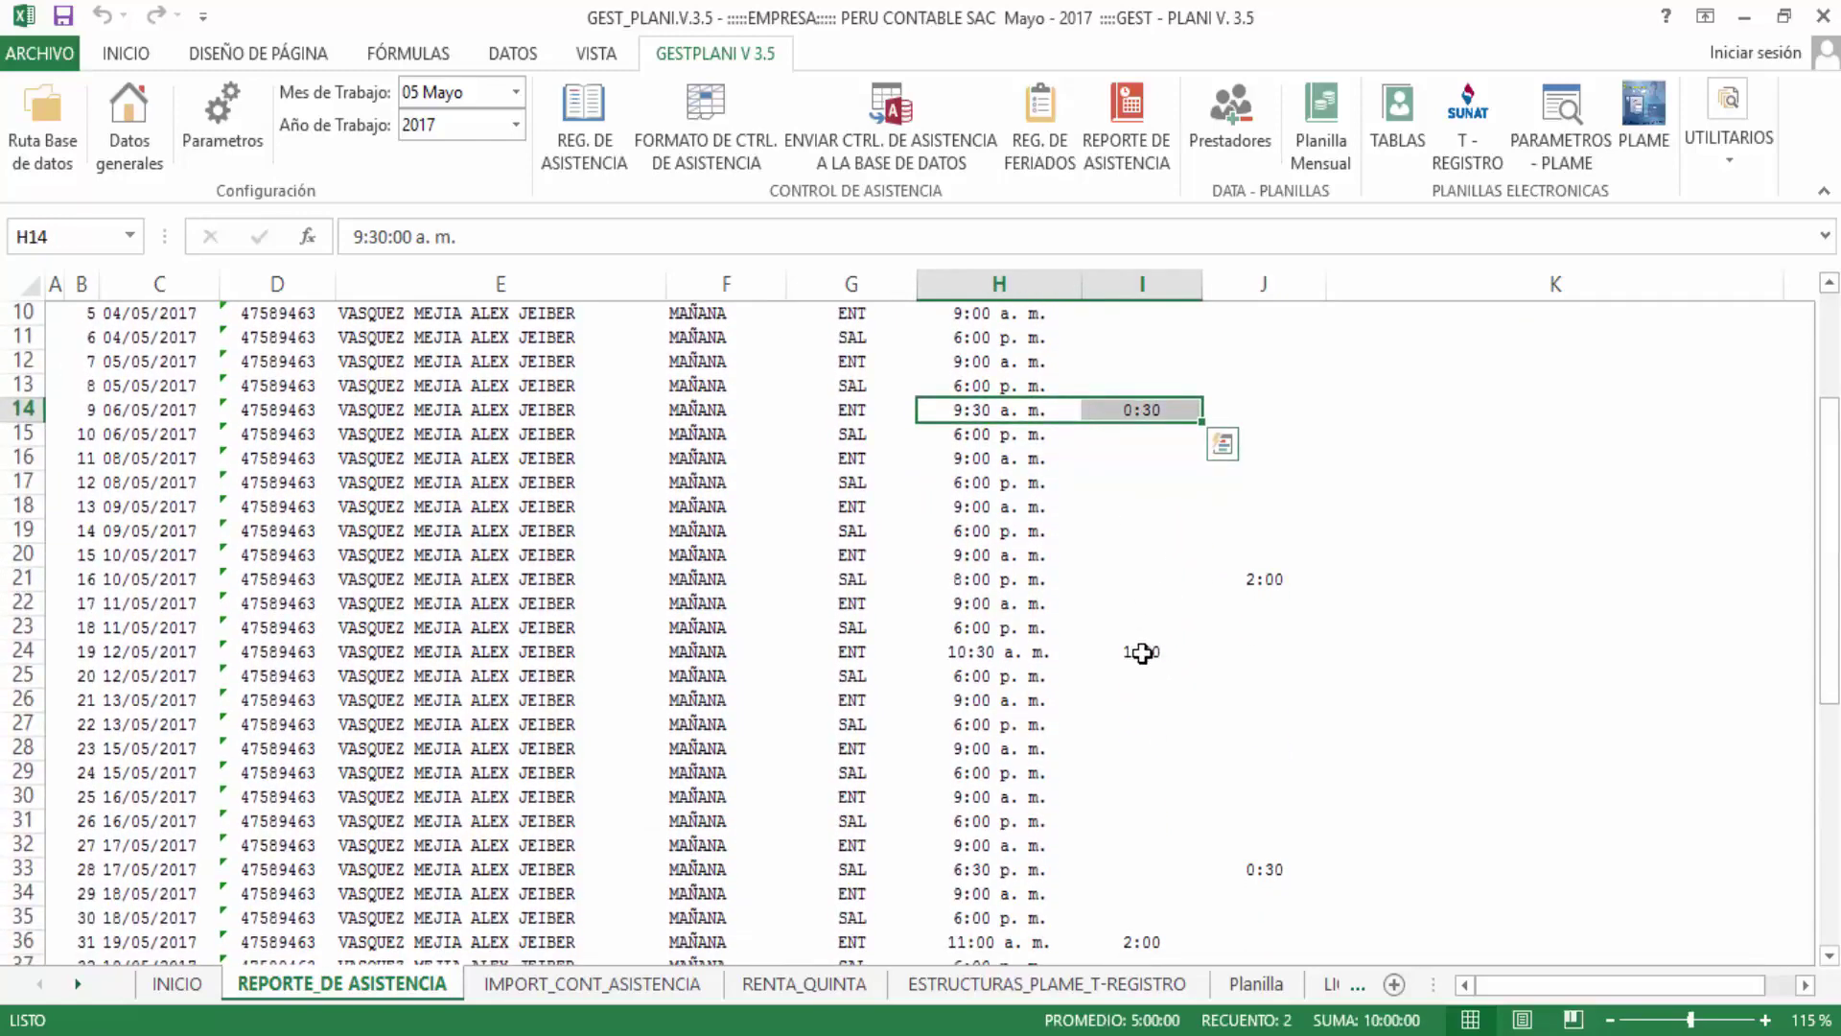
{"action": "scroll", "coordinate": [1144, 652], "scroll_direction": "up", "scroll_amount": 3}
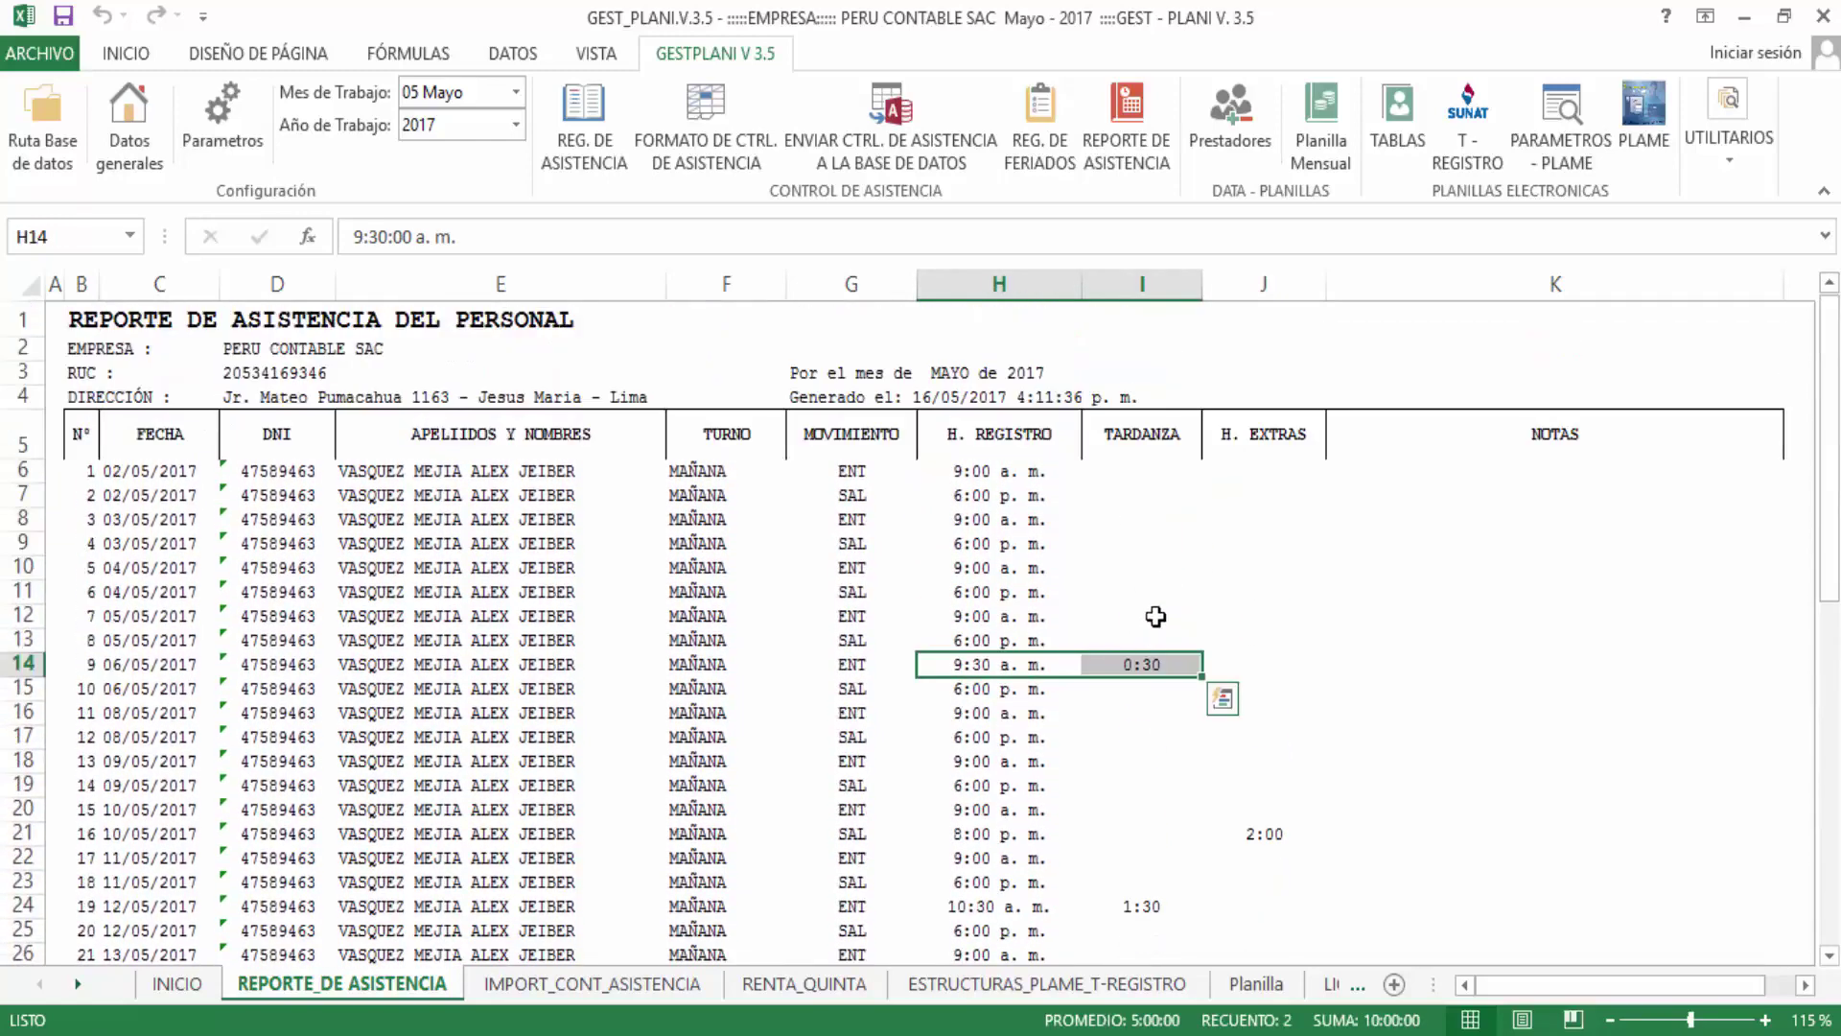
{"action": "left_click", "coordinate": [1142, 664]}
{"action": "scroll", "coordinate": [1266, 752], "scroll_direction": "down", "scroll_amount": 1}
{"action": "left_click_drag", "start_coordinate": [1266, 750], "coordinate": [947, 750]}
{"action": "scroll", "coordinate": [947, 750], "scroll_direction": "down", "scroll_amount": 2}
{"action": "left_click_drag", "start_coordinate": [974, 651], "coordinate": [1145, 648]}
{"action": "scroll", "coordinate": [1192, 658], "scroll_direction": "down", "scroll_amount": 3}
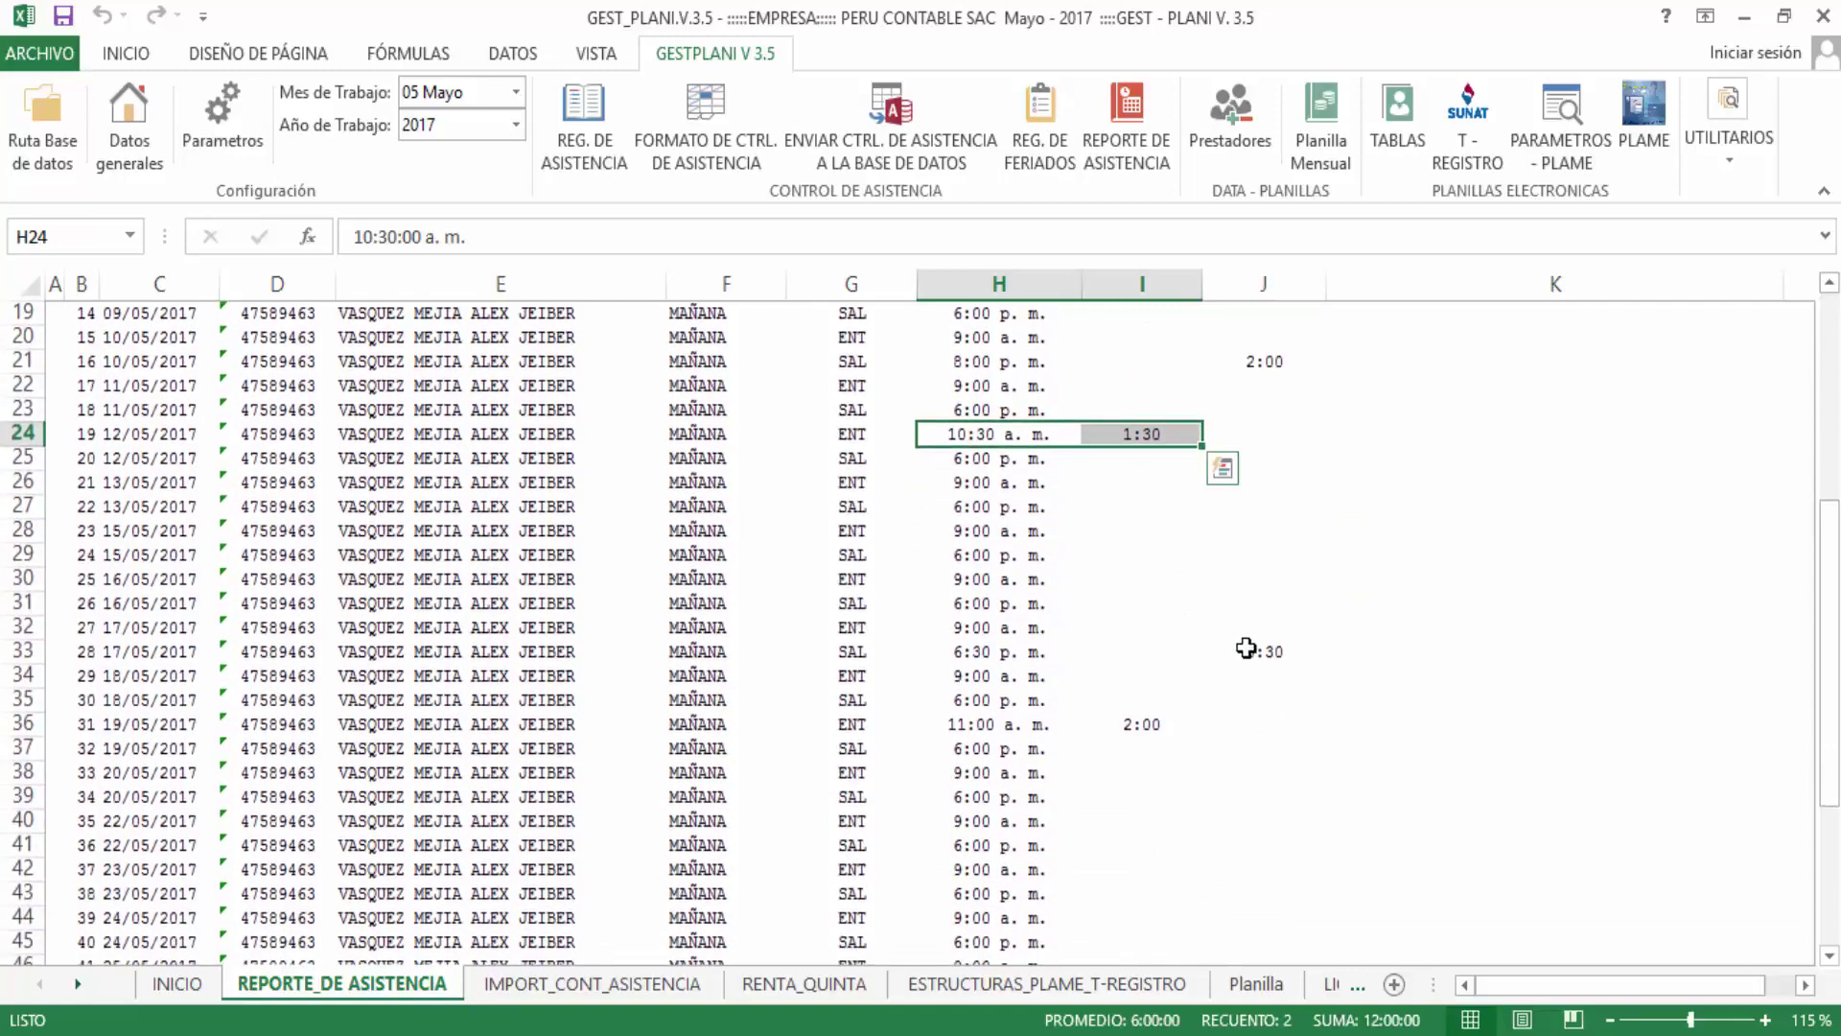
{"action": "left_click_drag", "start_coordinate": [1262, 649], "coordinate": [952, 648]}
{"action": "scroll", "coordinate": [1044, 691], "scroll_direction": "down", "scroll_amount": 2}
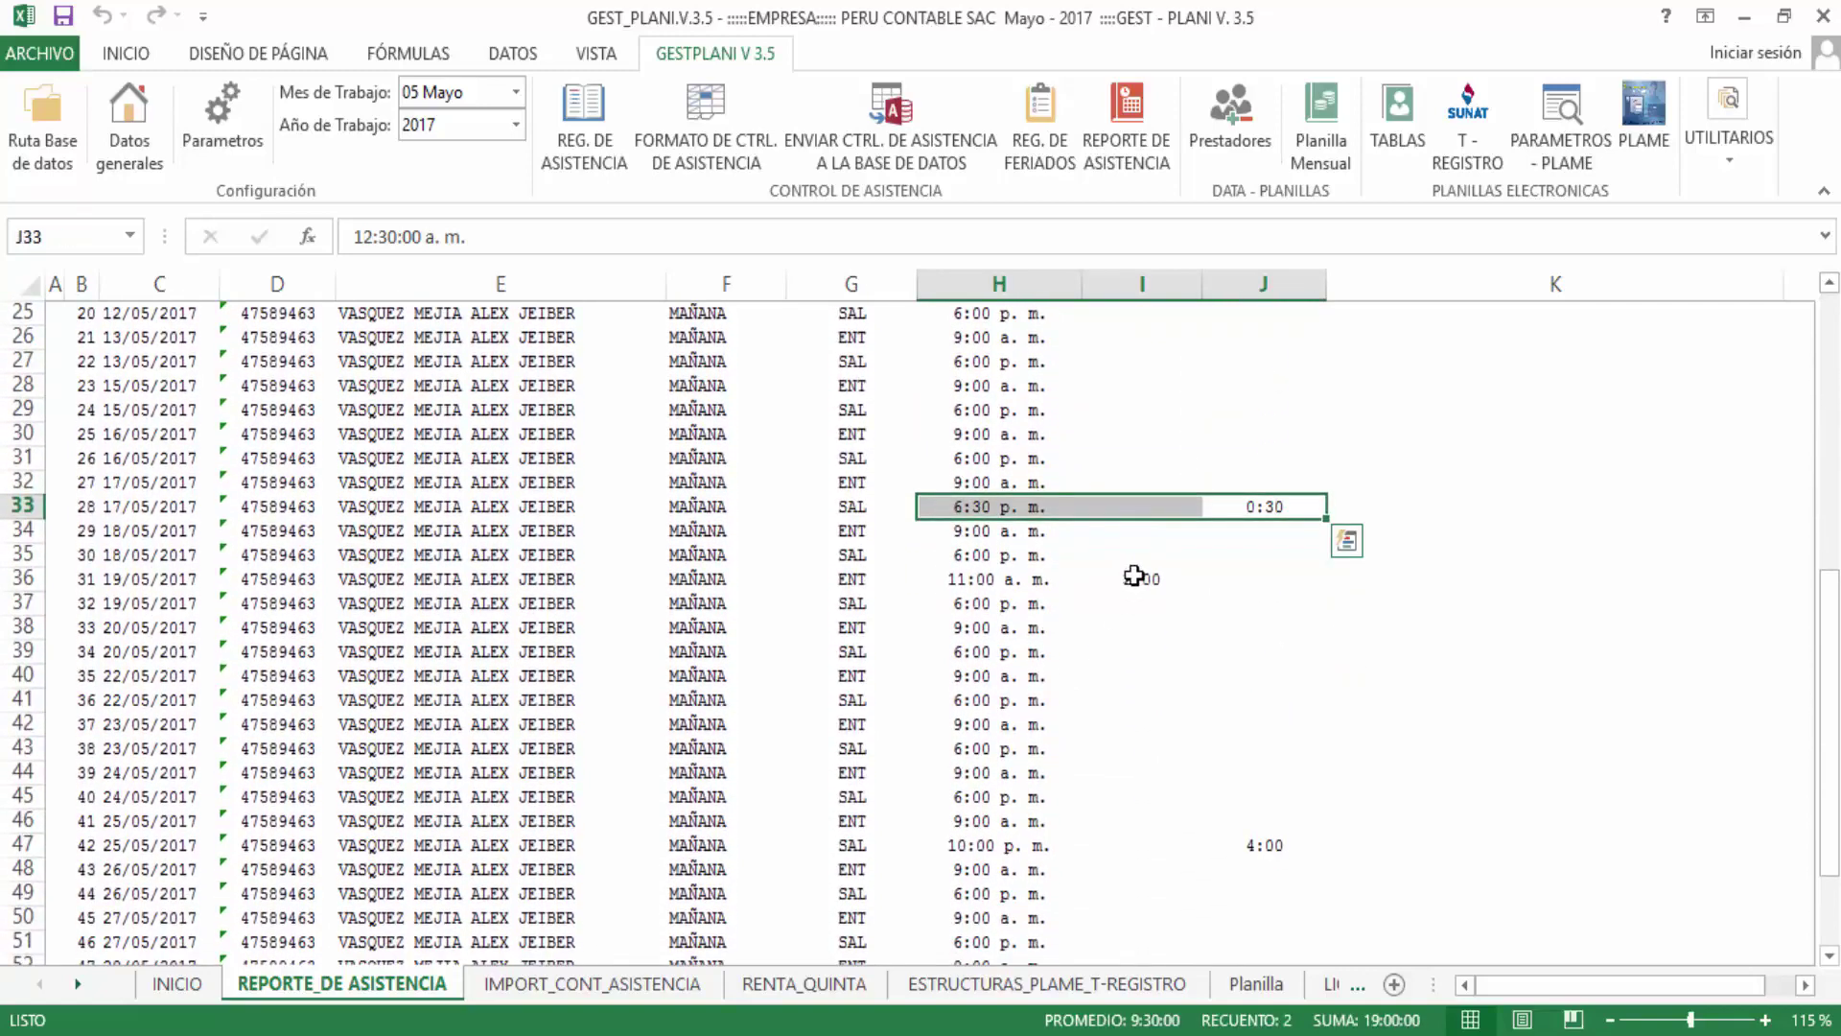
{"action": "left_click_drag", "start_coordinate": [1138, 579], "coordinate": [965, 578]}
{"action": "scroll", "coordinate": [1000, 643], "scroll_direction": "down", "scroll_amount": 2}
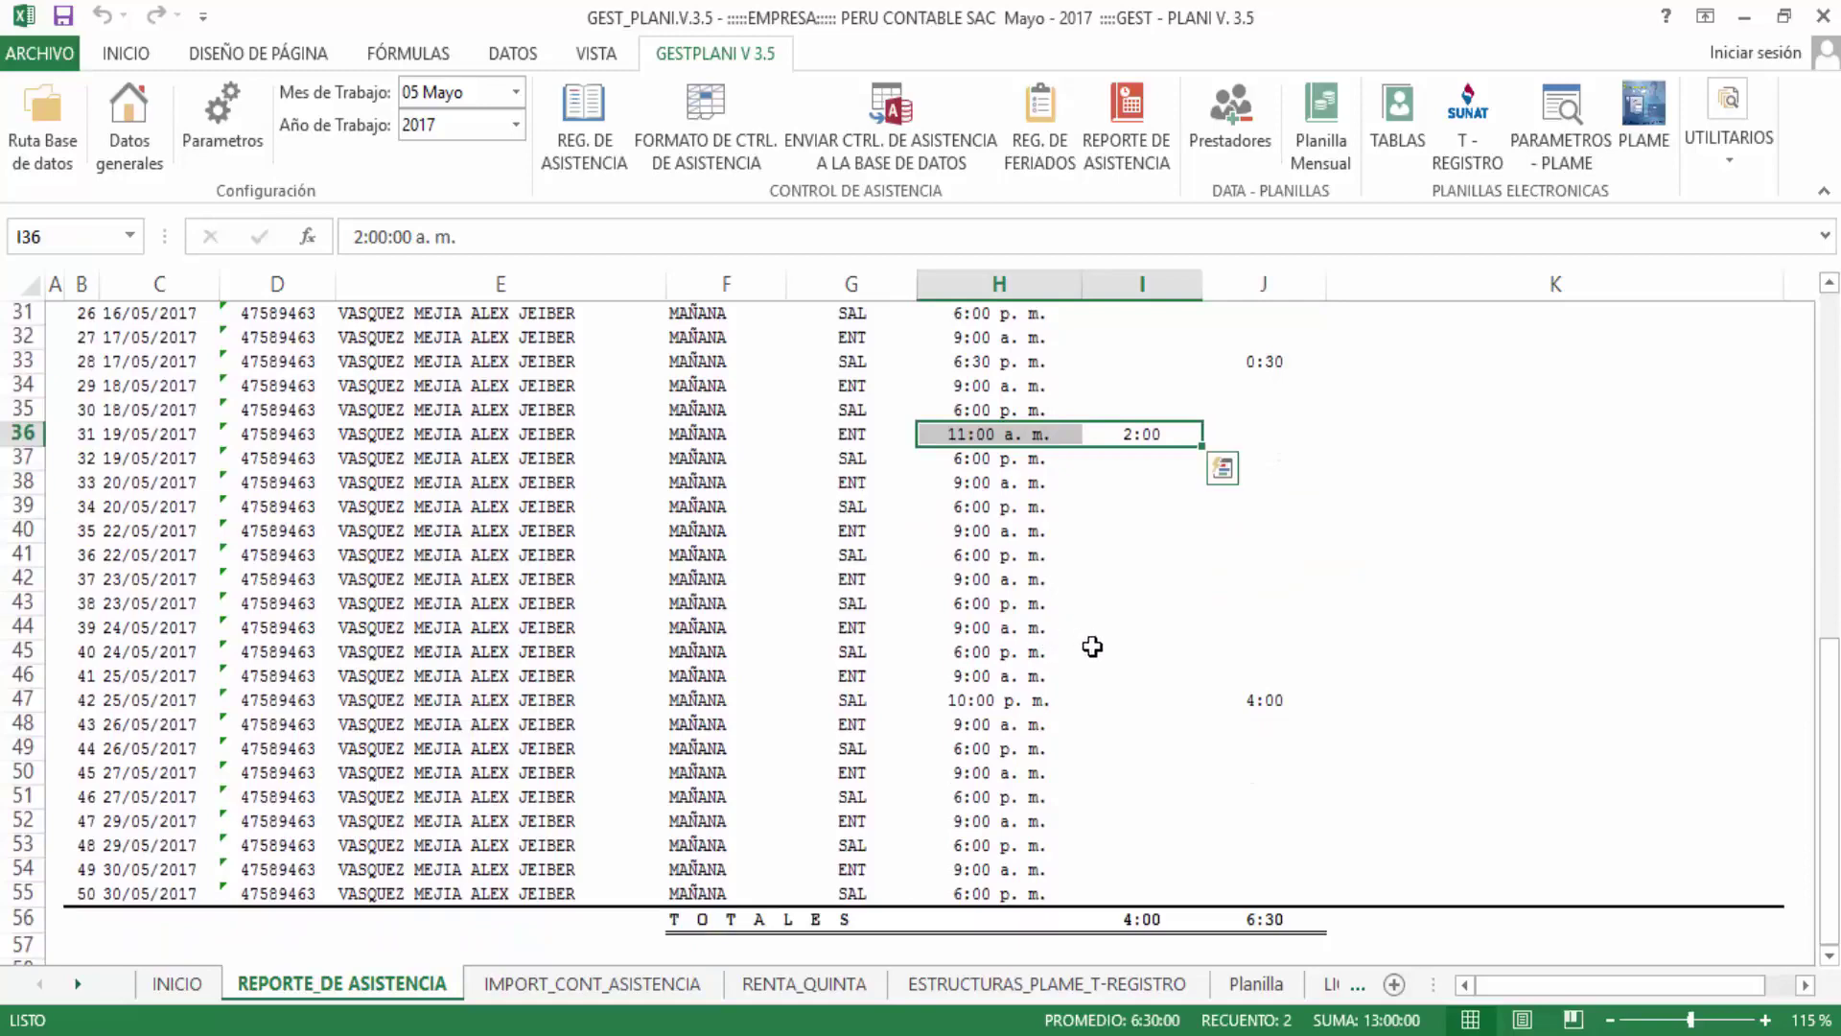
{"action": "scroll", "coordinate": [1146, 731], "scroll_direction": "up", "scroll_amount": 2}
{"action": "scroll", "coordinate": [1146, 731], "scroll_direction": "down", "scroll_amount": 2}
{"action": "scroll", "coordinate": [1146, 738], "scroll_direction": "up", "scroll_amount": 10}
{"action": "scroll", "coordinate": [1113, 731], "scroll_direction": "down", "scroll_amount": 13}
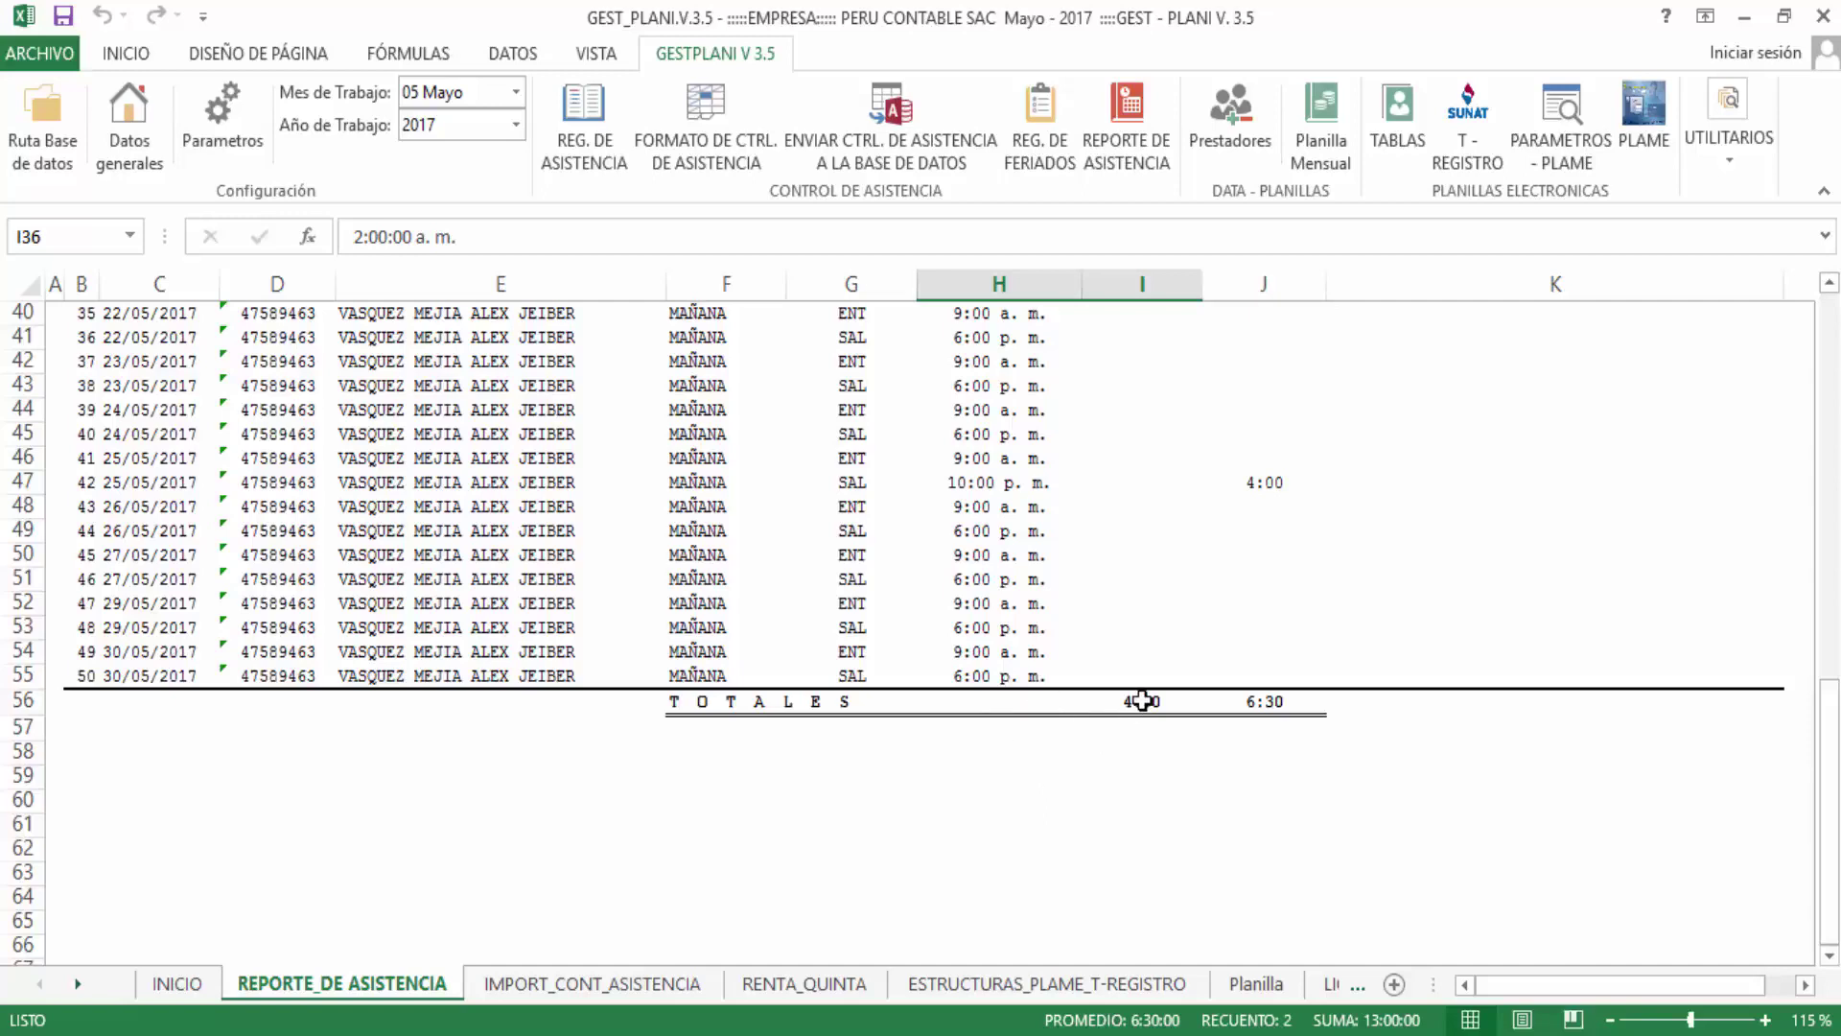
{"action": "left_click", "coordinate": [1143, 701]}
{"action": "left_click", "coordinate": [1268, 703]}
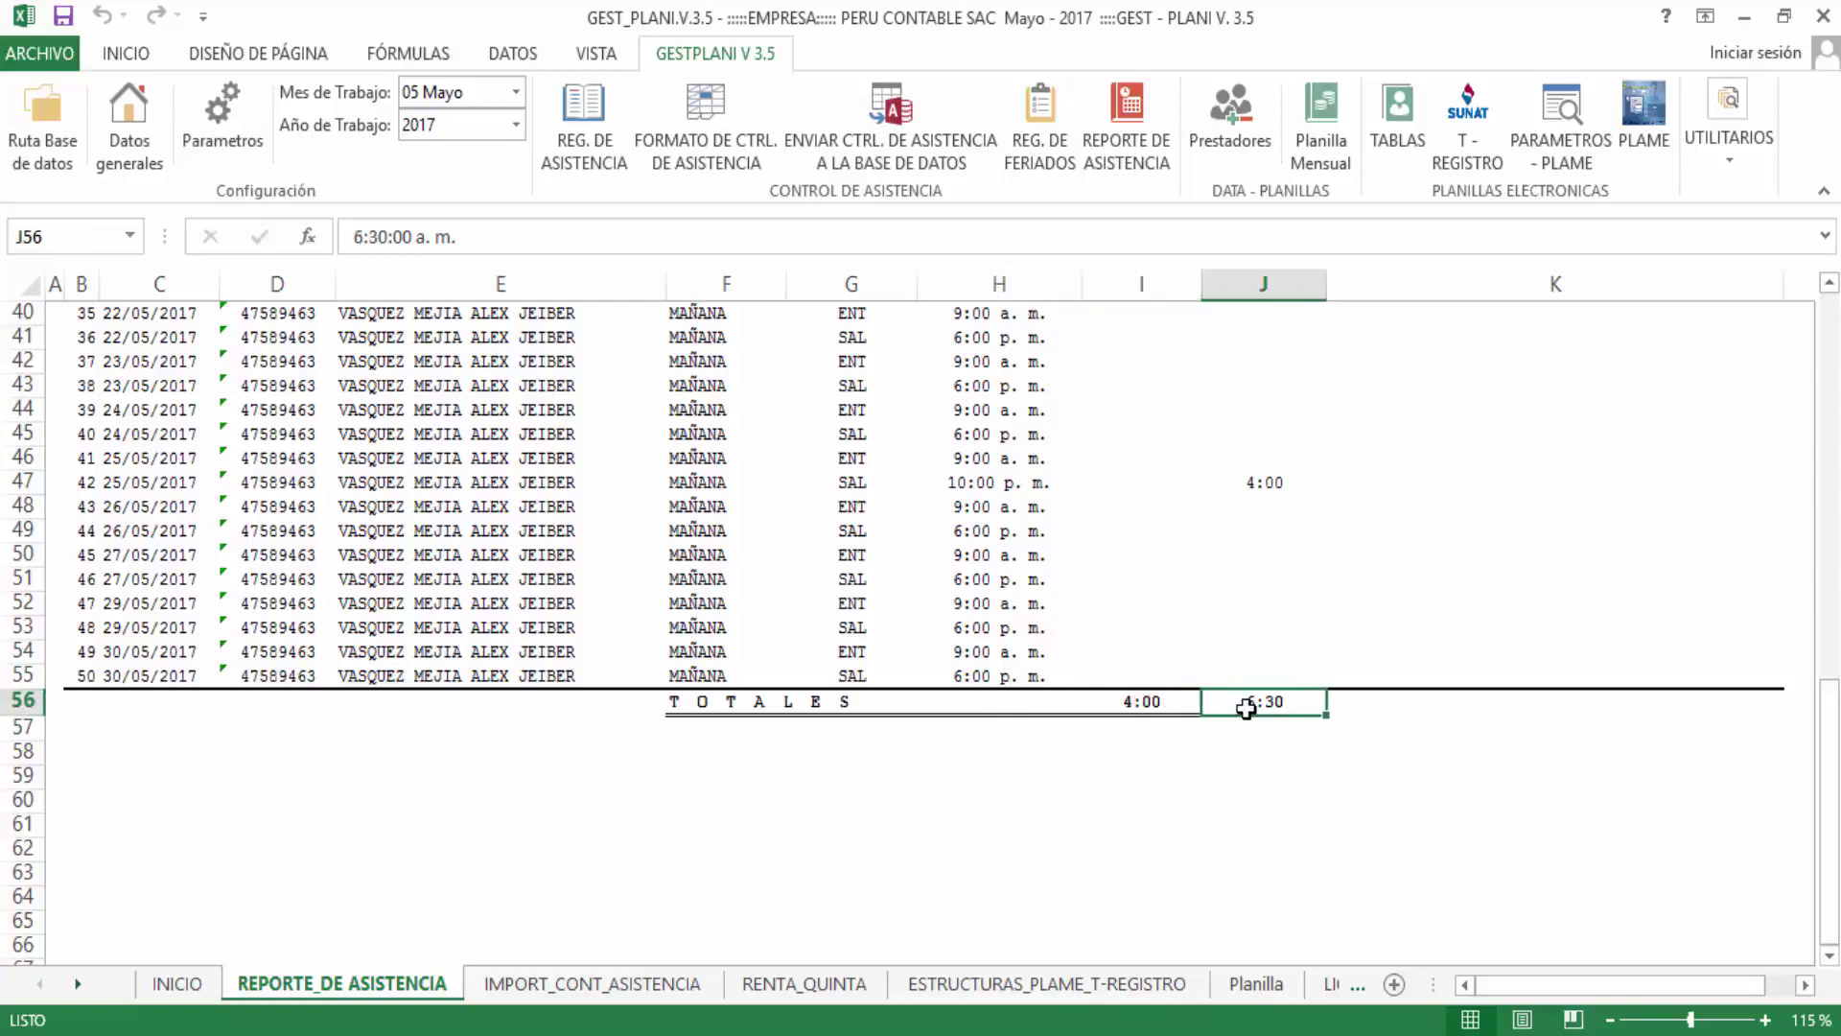
{"action": "scroll", "coordinate": [957, 721], "scroll_direction": "up", "scroll_amount": 9}
{"action": "scroll", "coordinate": [822, 633], "scroll_direction": "up", "scroll_amount": 4}
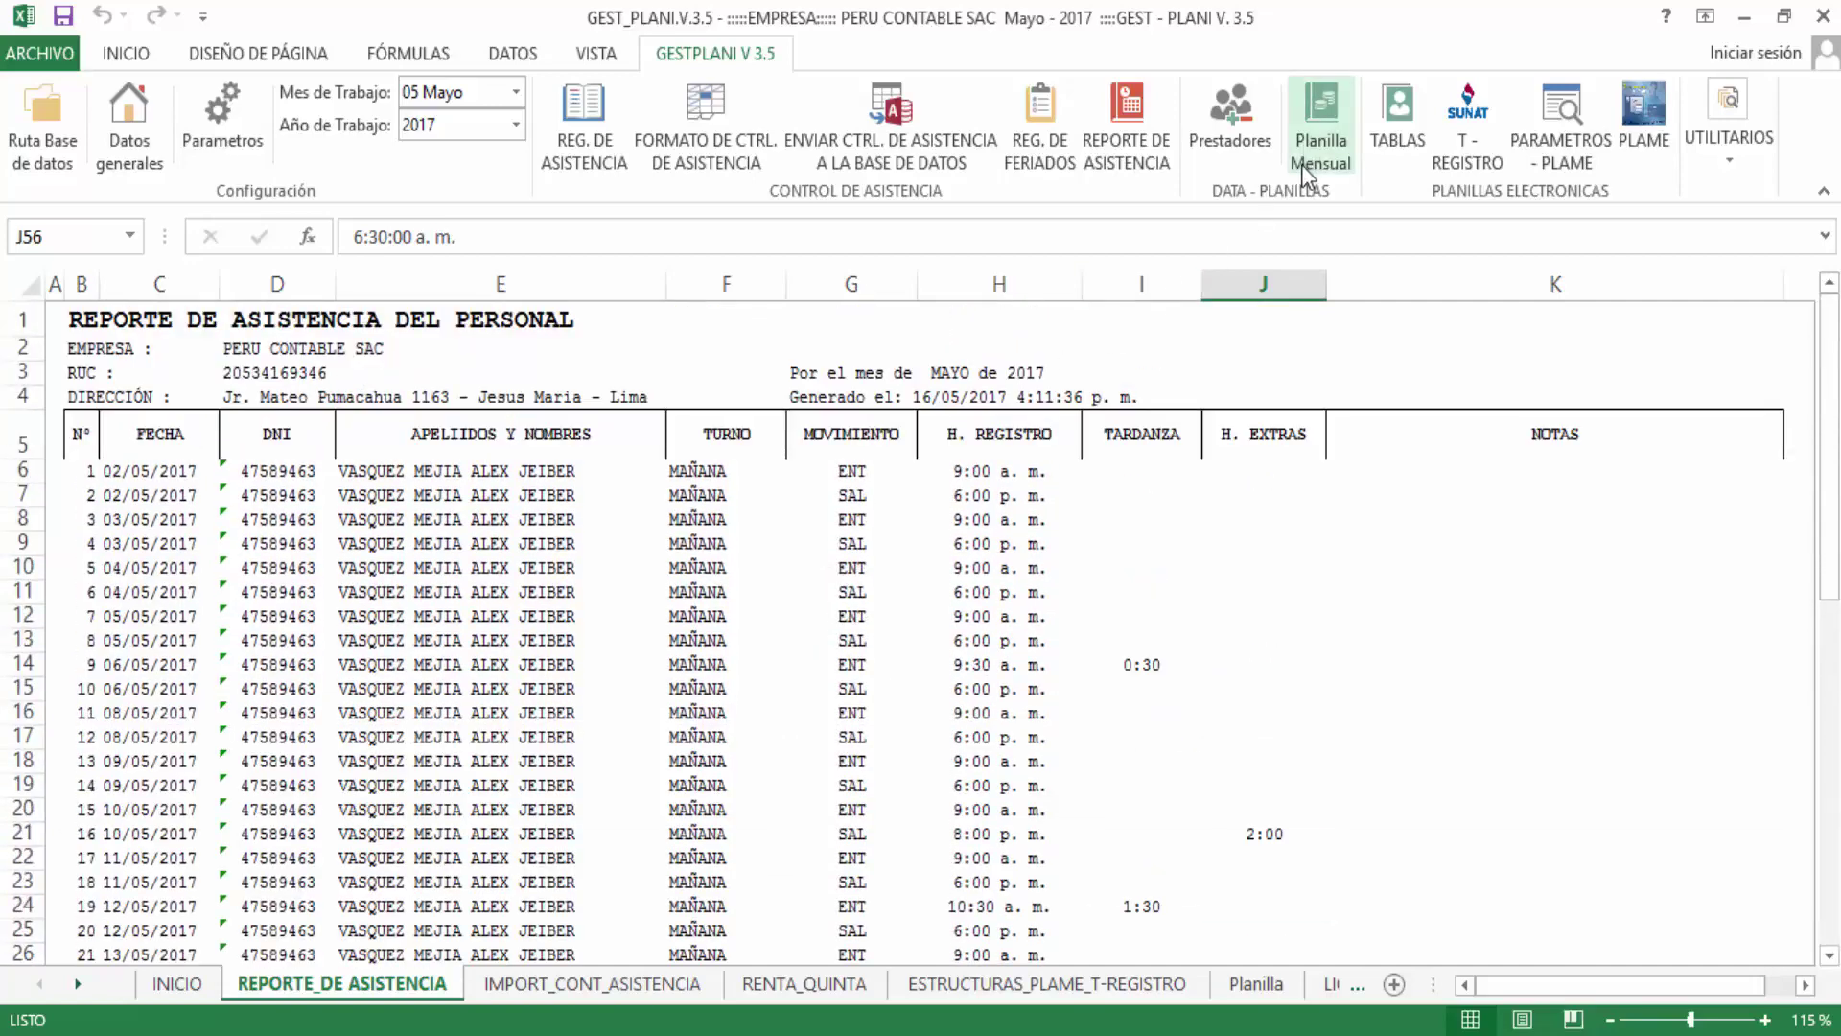
Add the worker found by searching 'alex' to May's active payroll and update it
{"action": "left_click", "coordinate": [1319, 123]}
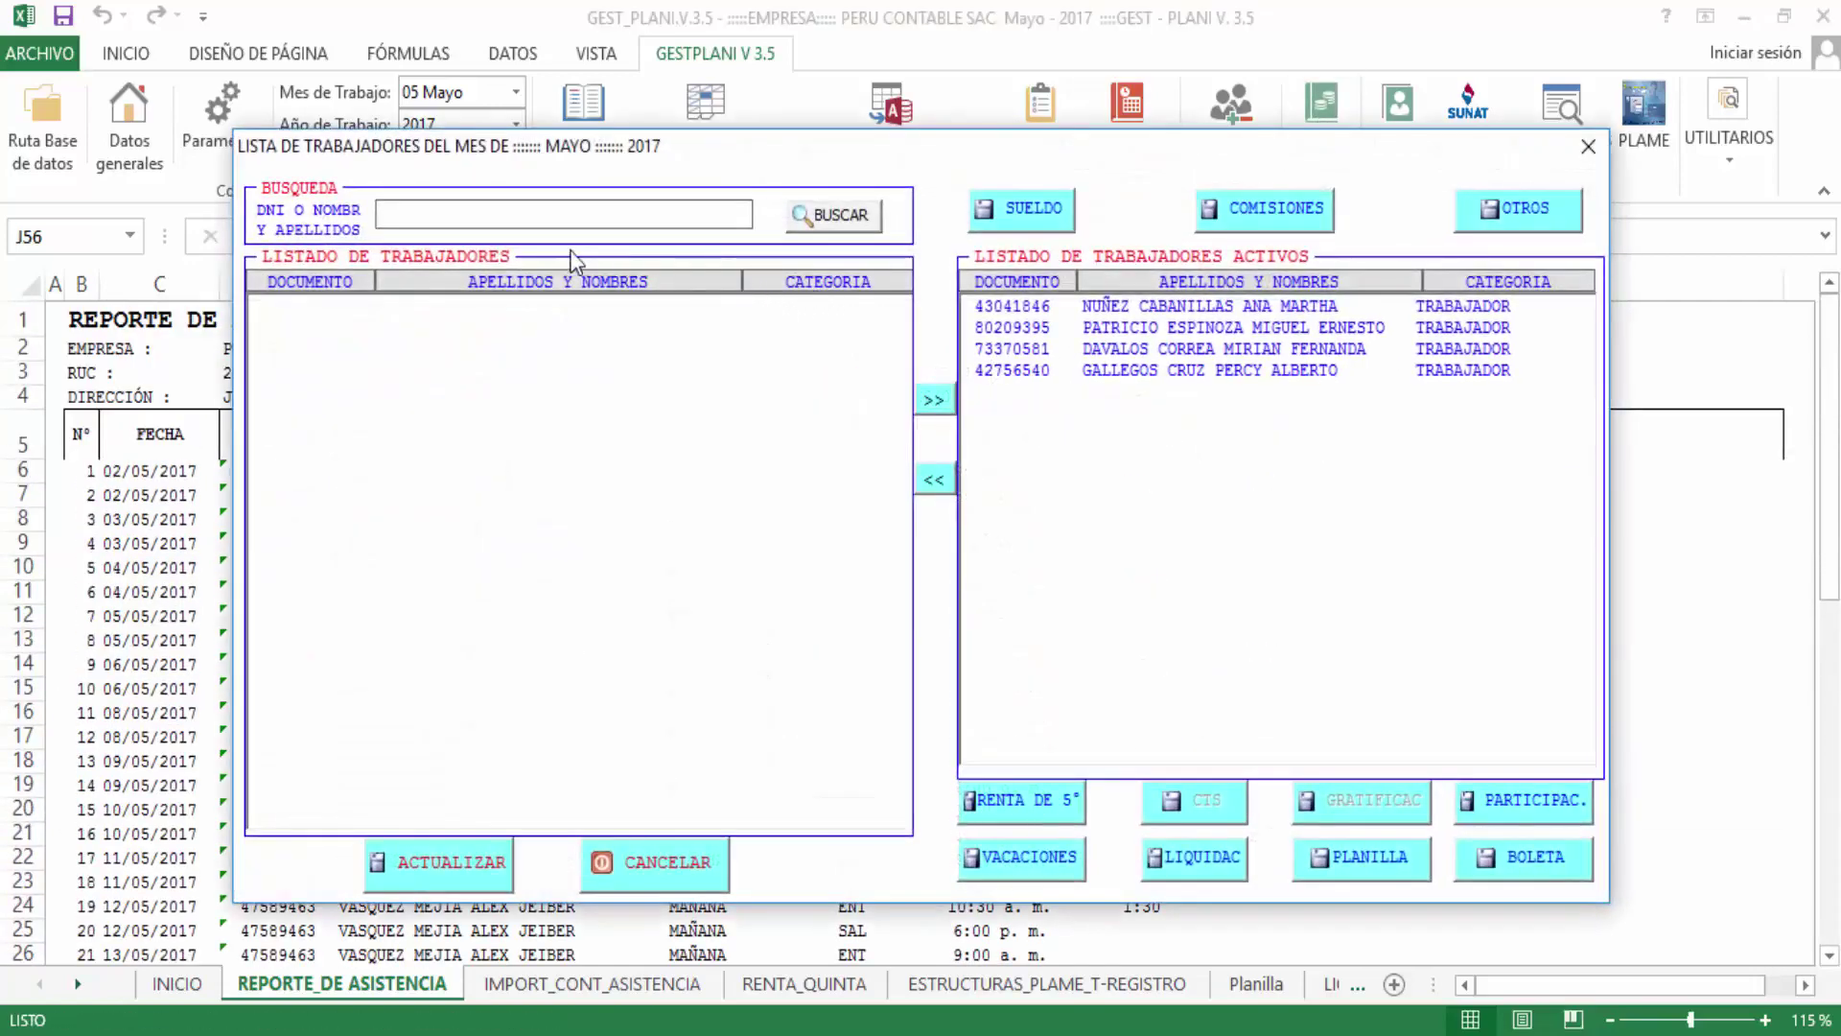
{"action": "left_click", "coordinate": [553, 222]}
{"action": "type", "text": "alex"}
{"action": "key", "text": "Return"}
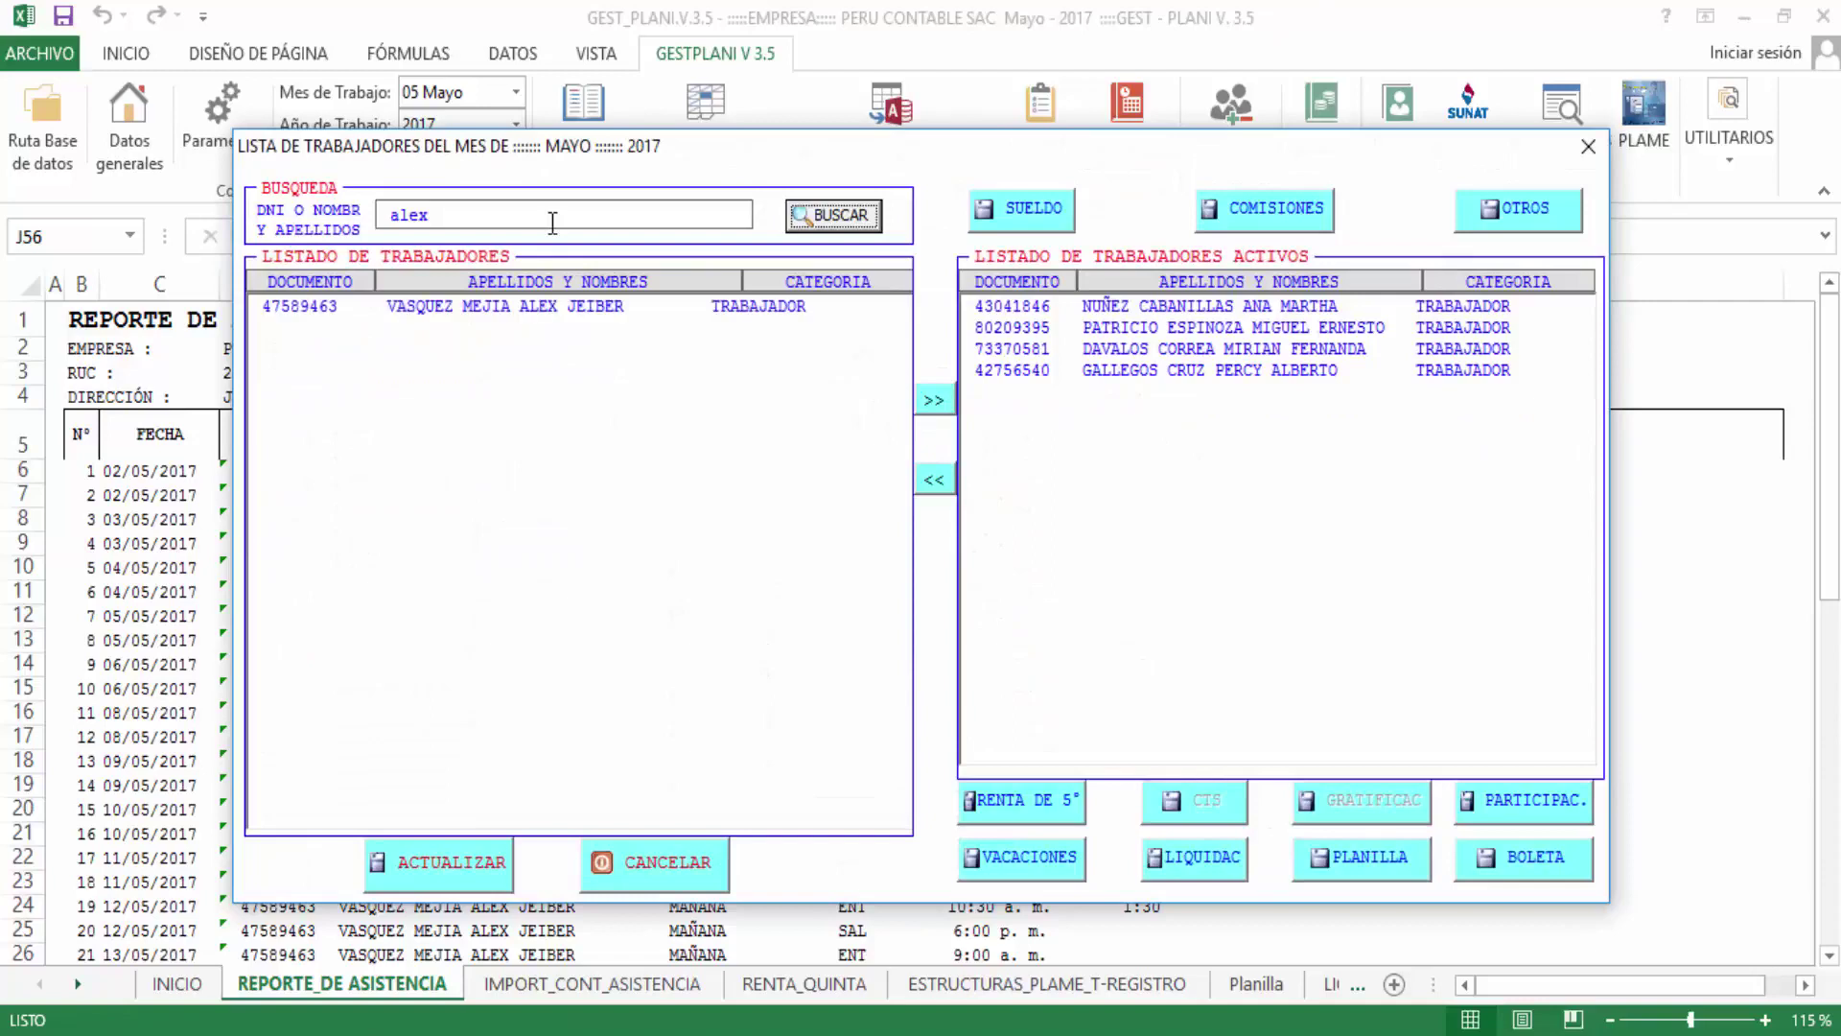
{"action": "double_click", "coordinate": [567, 303]}
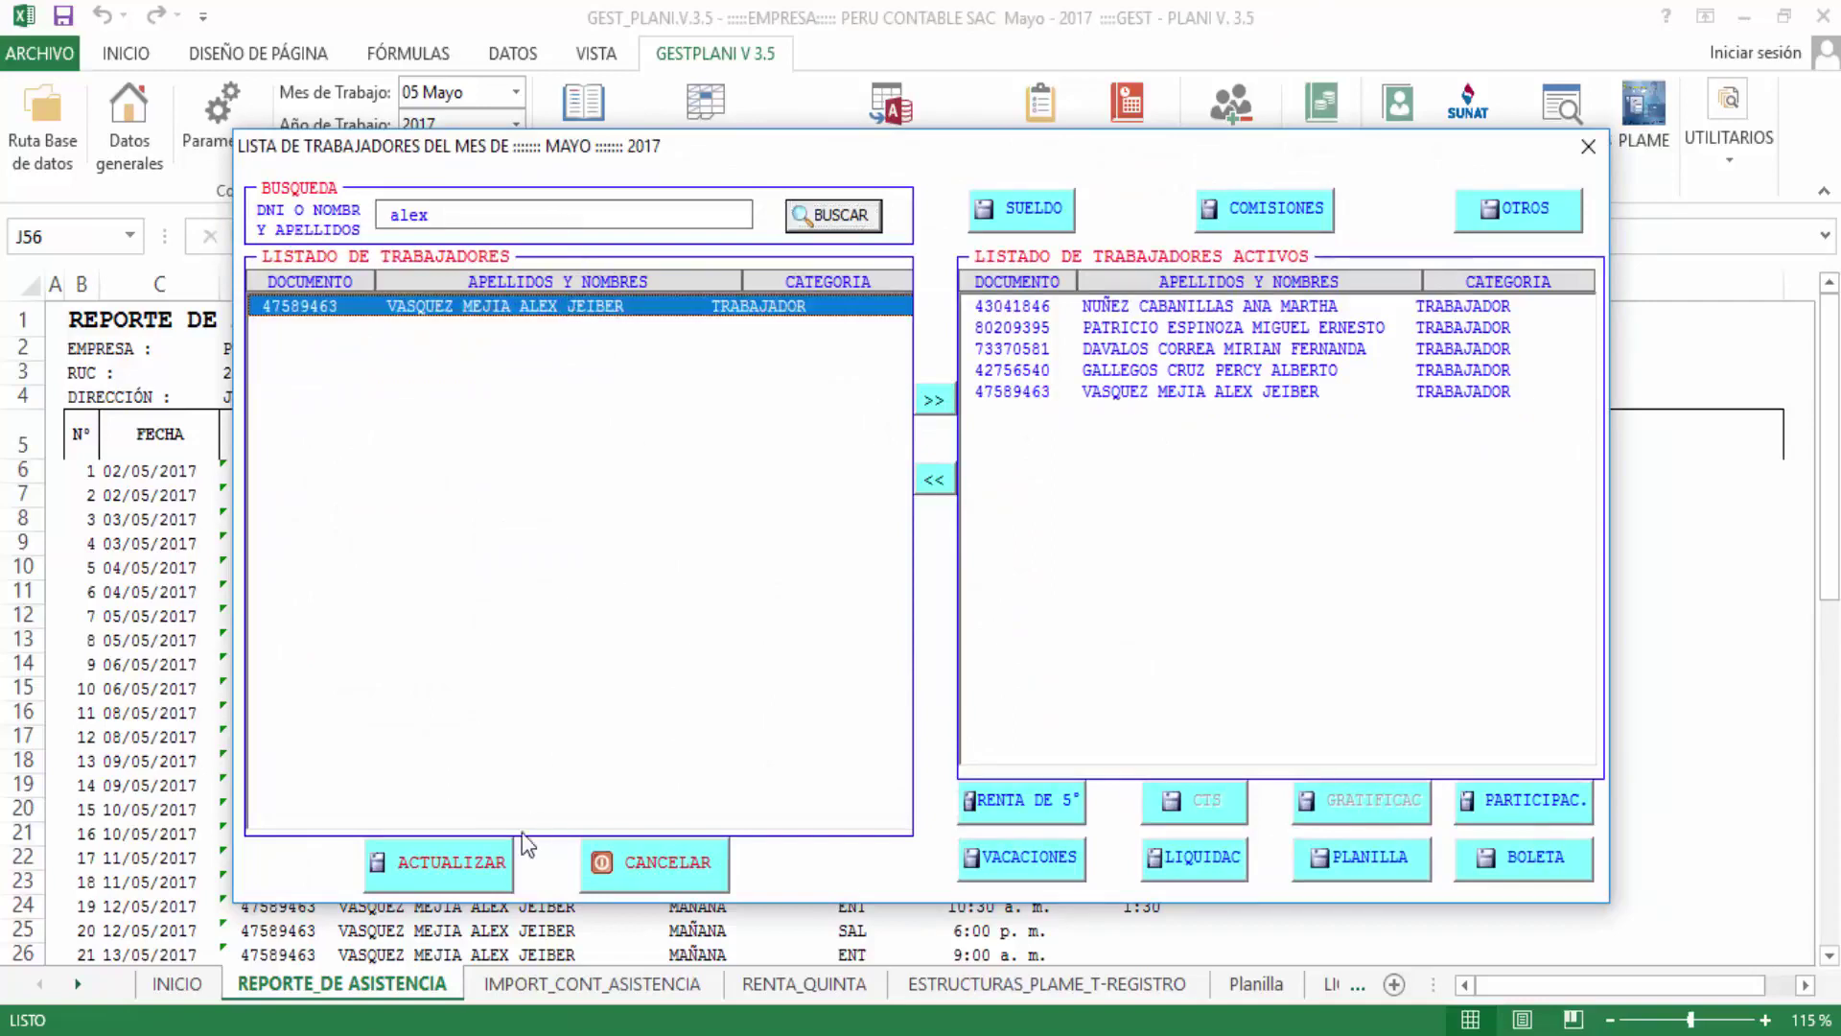
{"action": "left_click", "coordinate": [493, 859]}
{"action": "key", "text": "Return"}
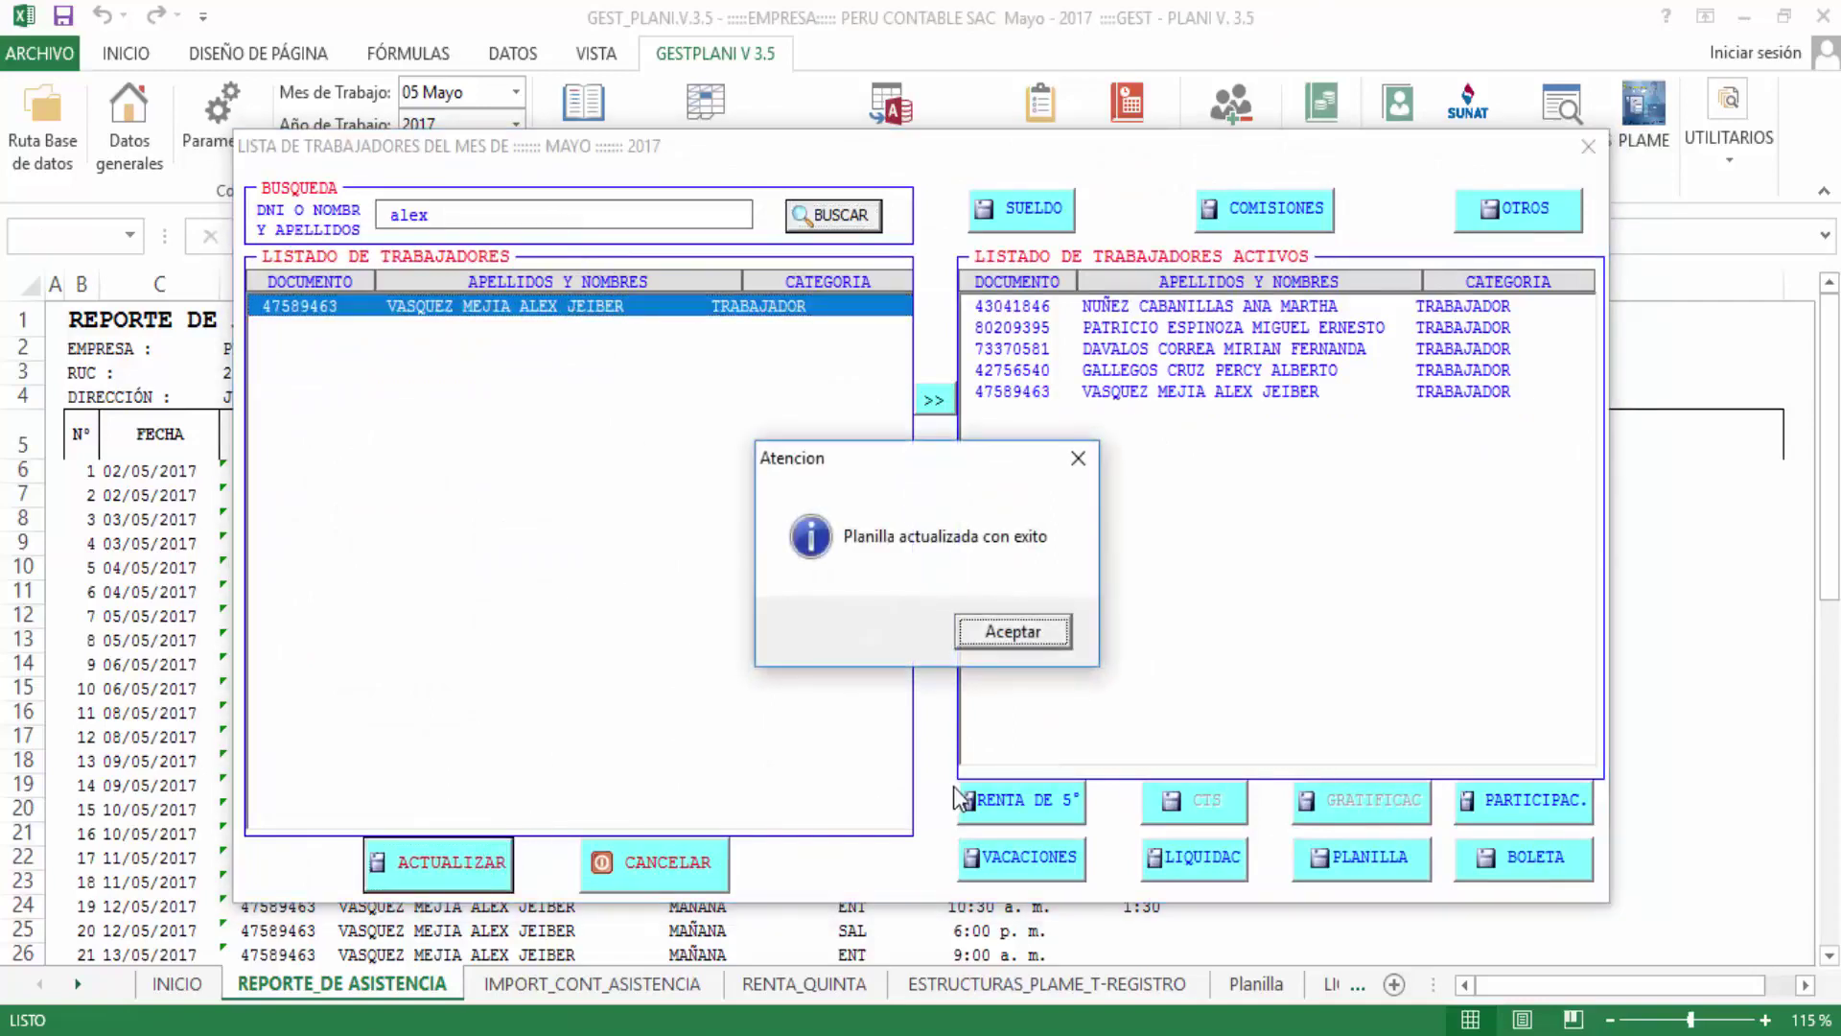
{"action": "key", "text": "Return"}
{"action": "left_click", "coordinate": [1199, 372]}
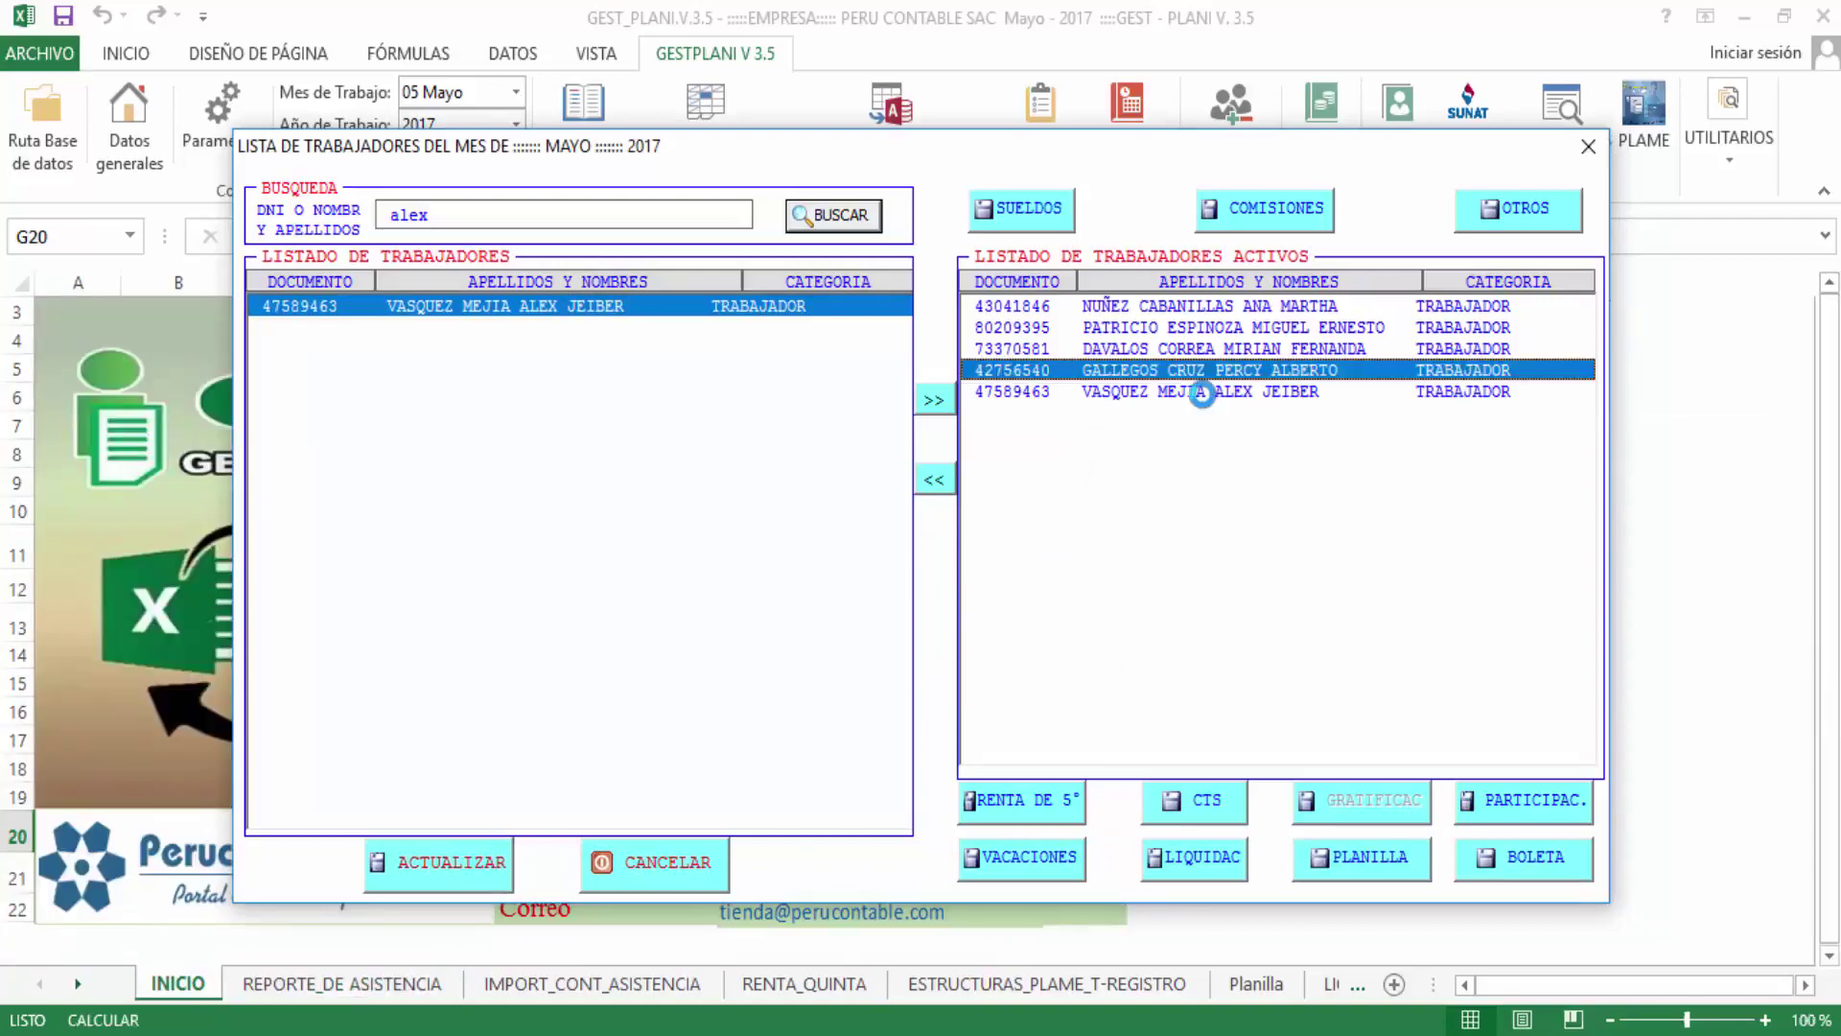
{"action": "left_click", "coordinate": [1202, 393]}
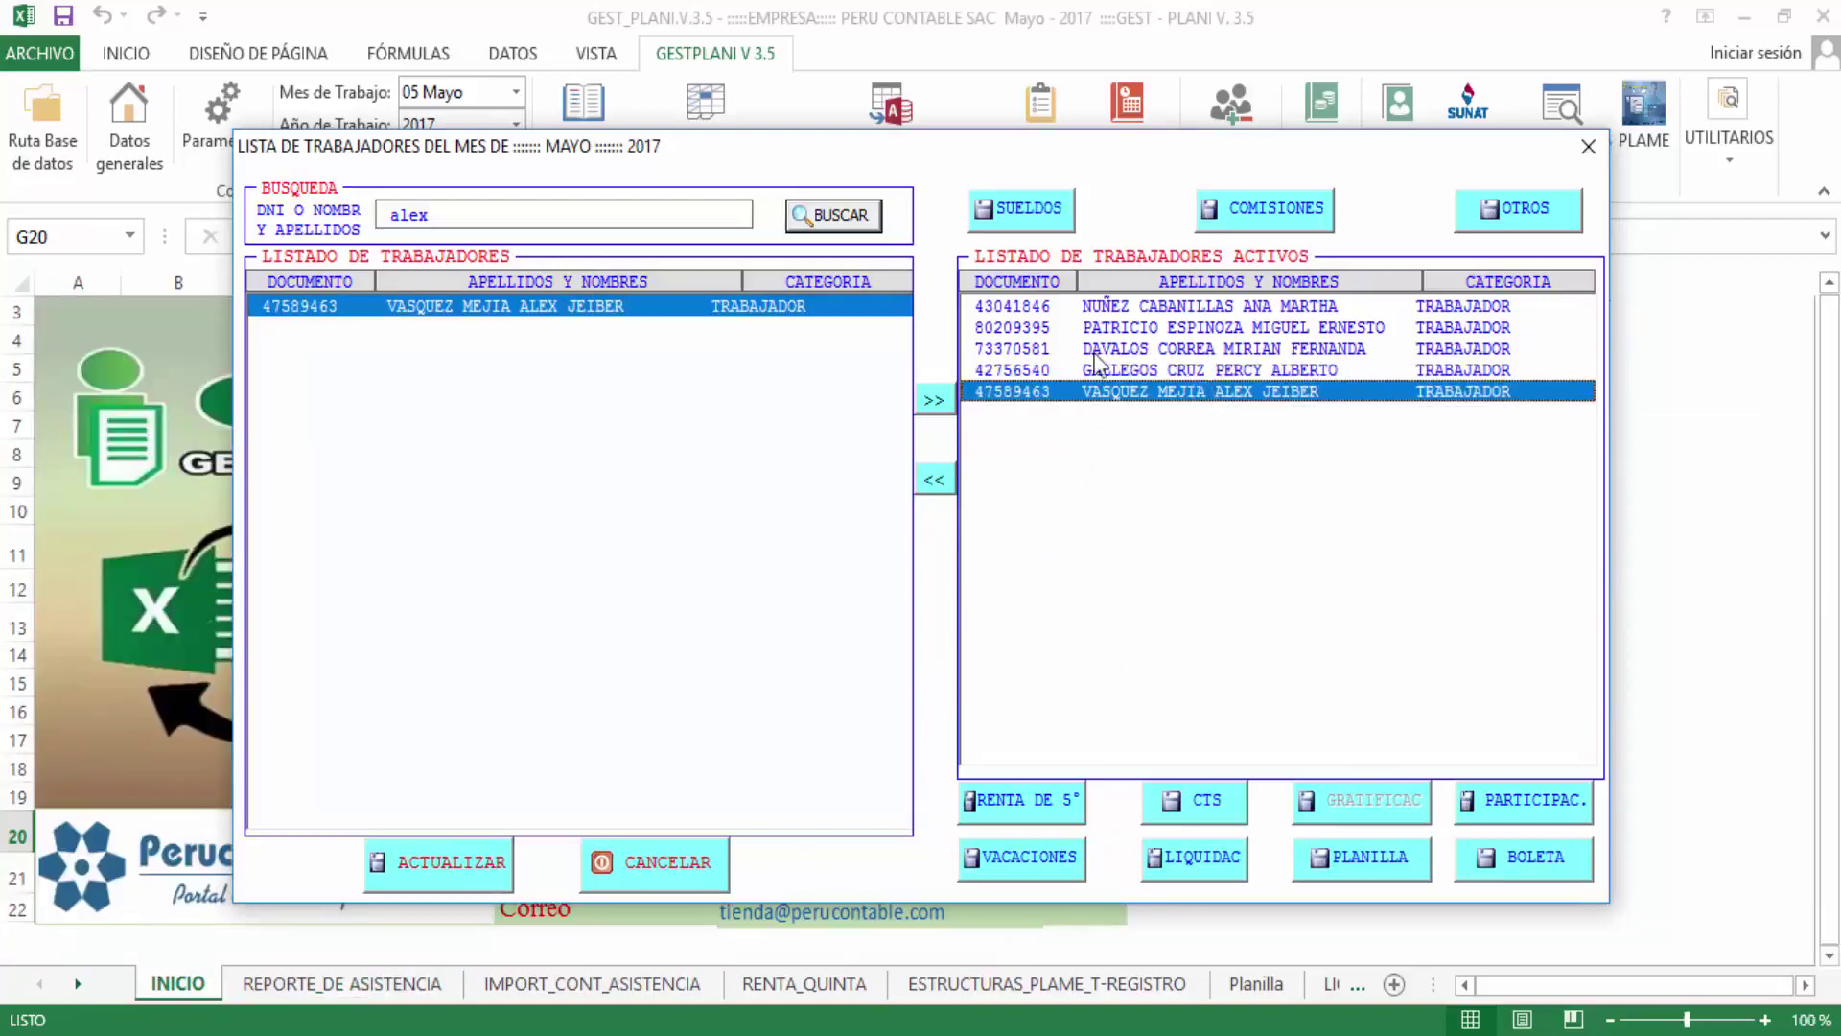
Calculate May pay and check 4500 gross, 150 absence, 04:00 late and 75.00 deduction
{"action": "left_click", "coordinate": [1030, 208]}
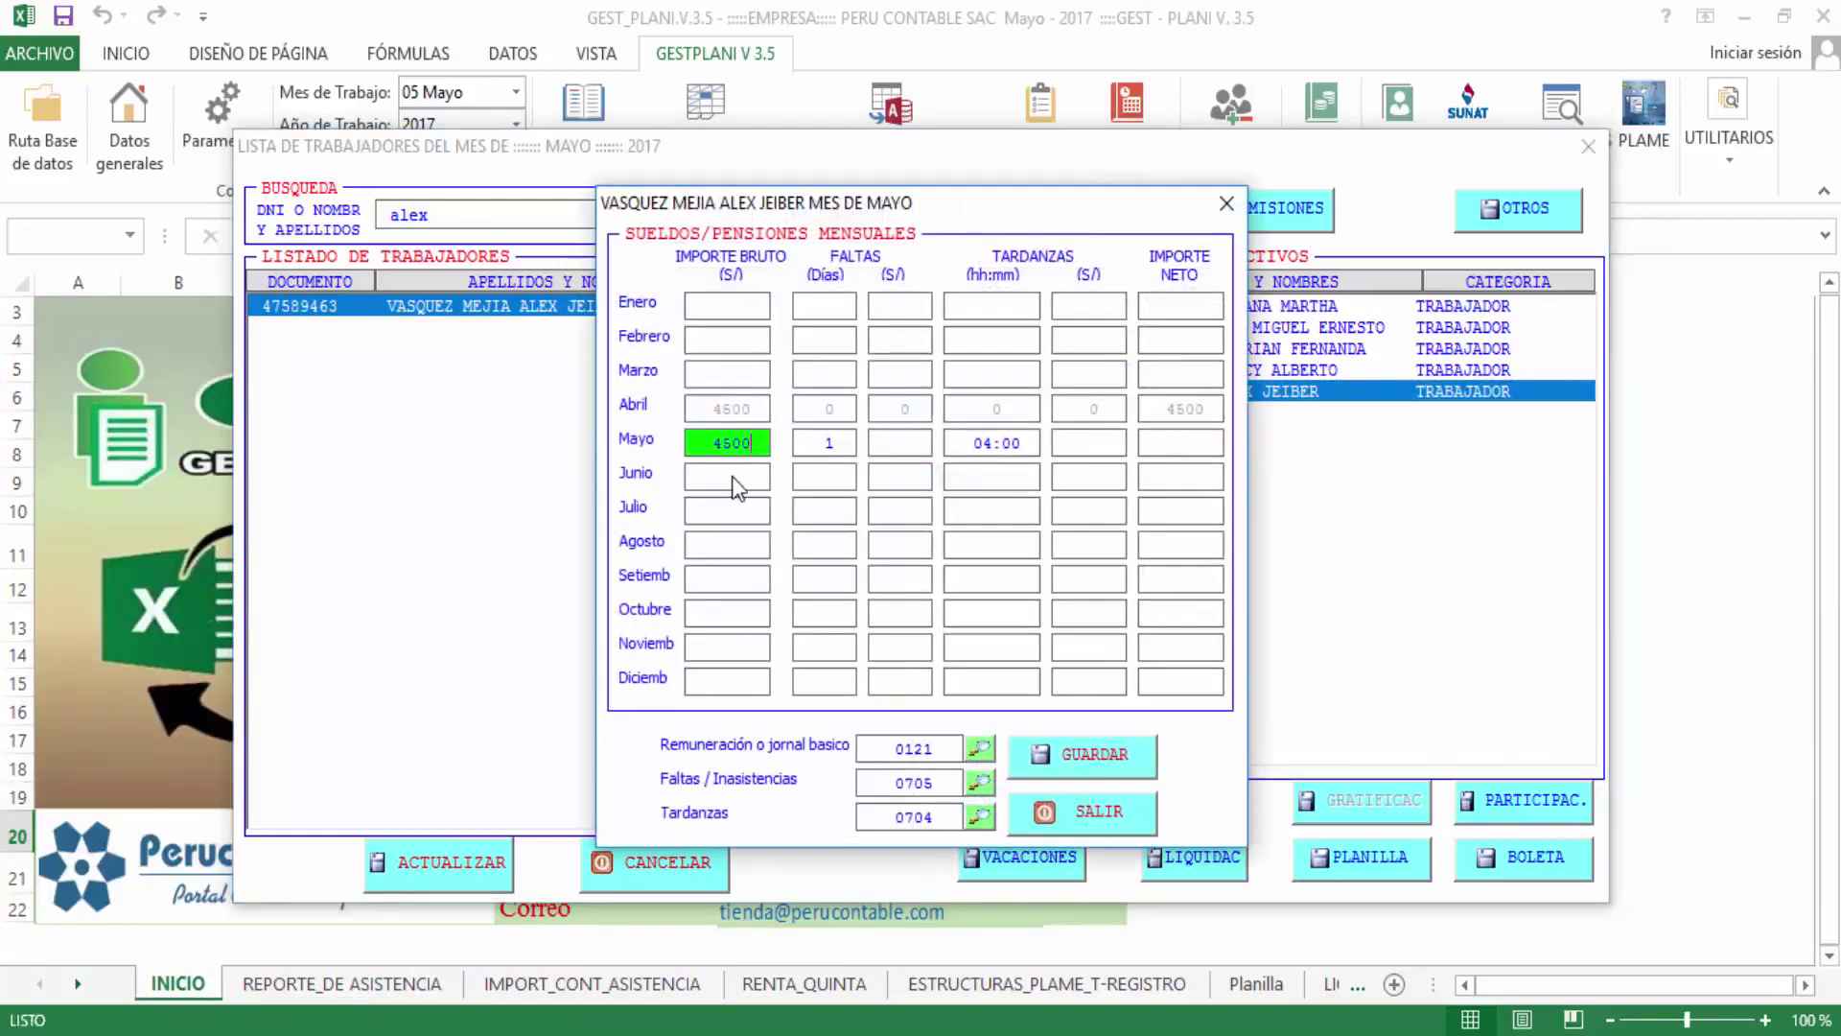
{"action": "left_click", "coordinate": [798, 443]}
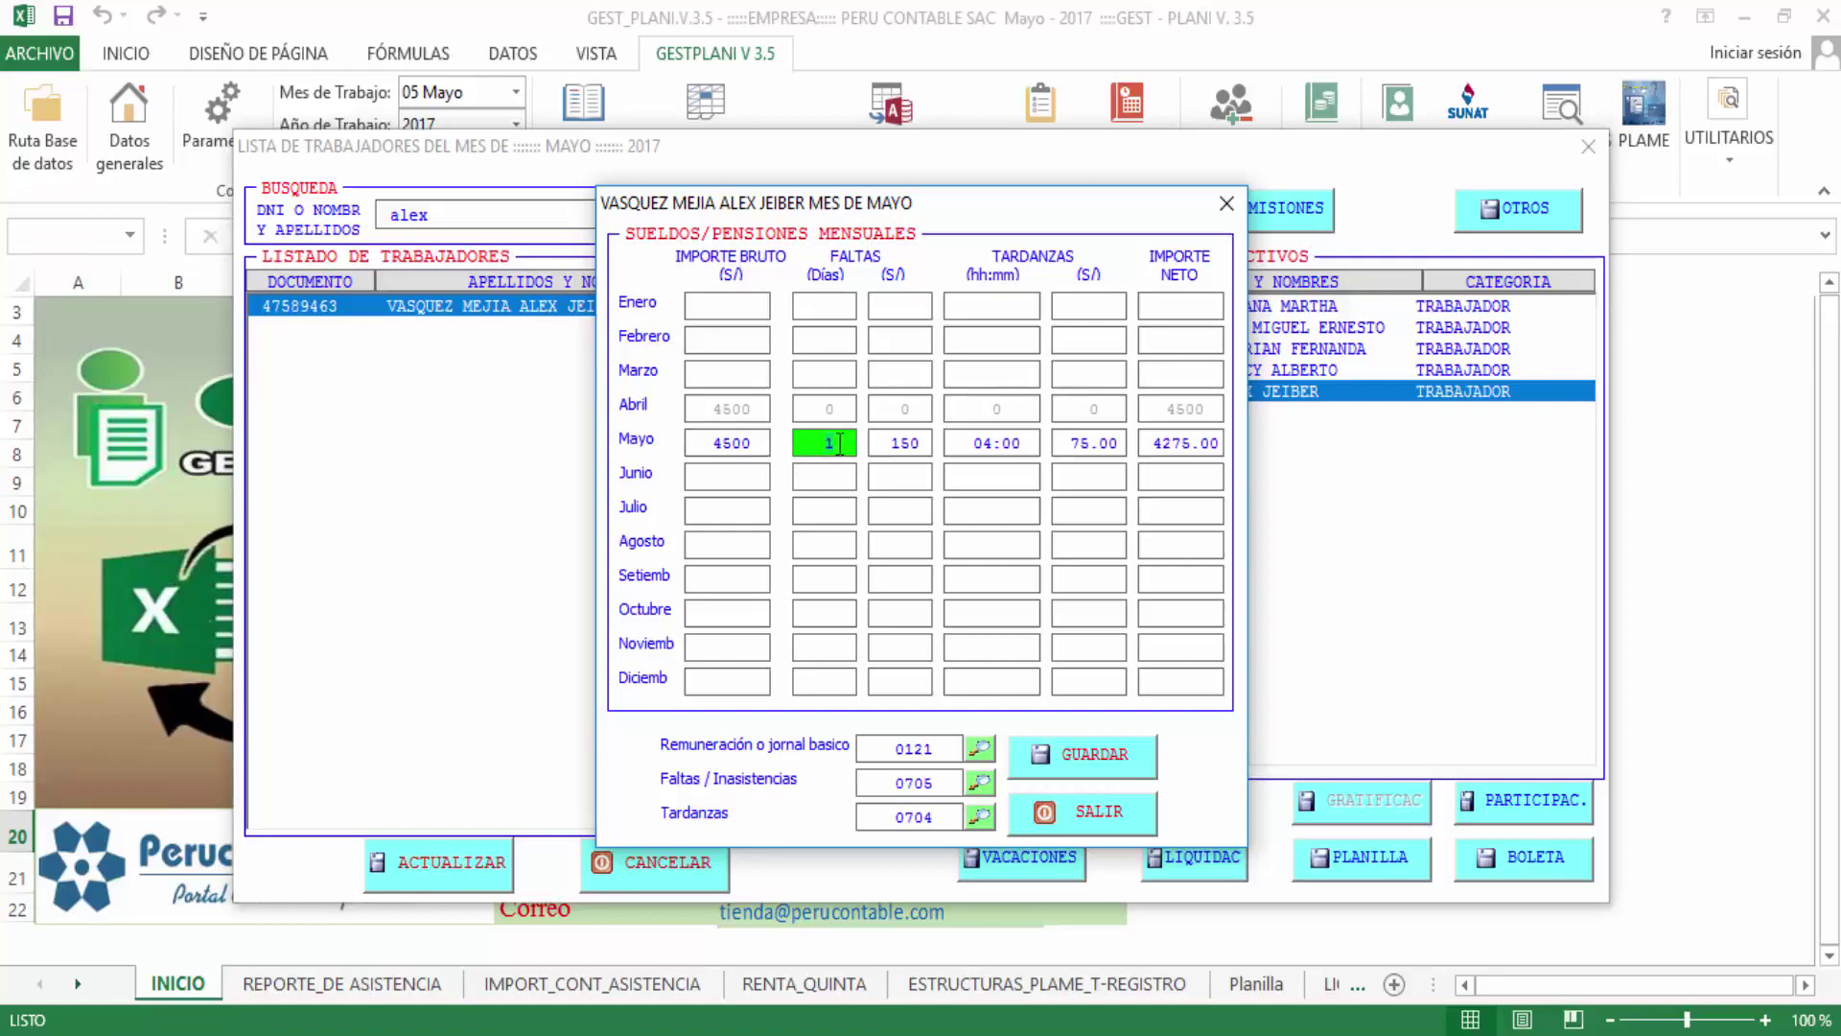
{"action": "left_click", "coordinate": [876, 441]}
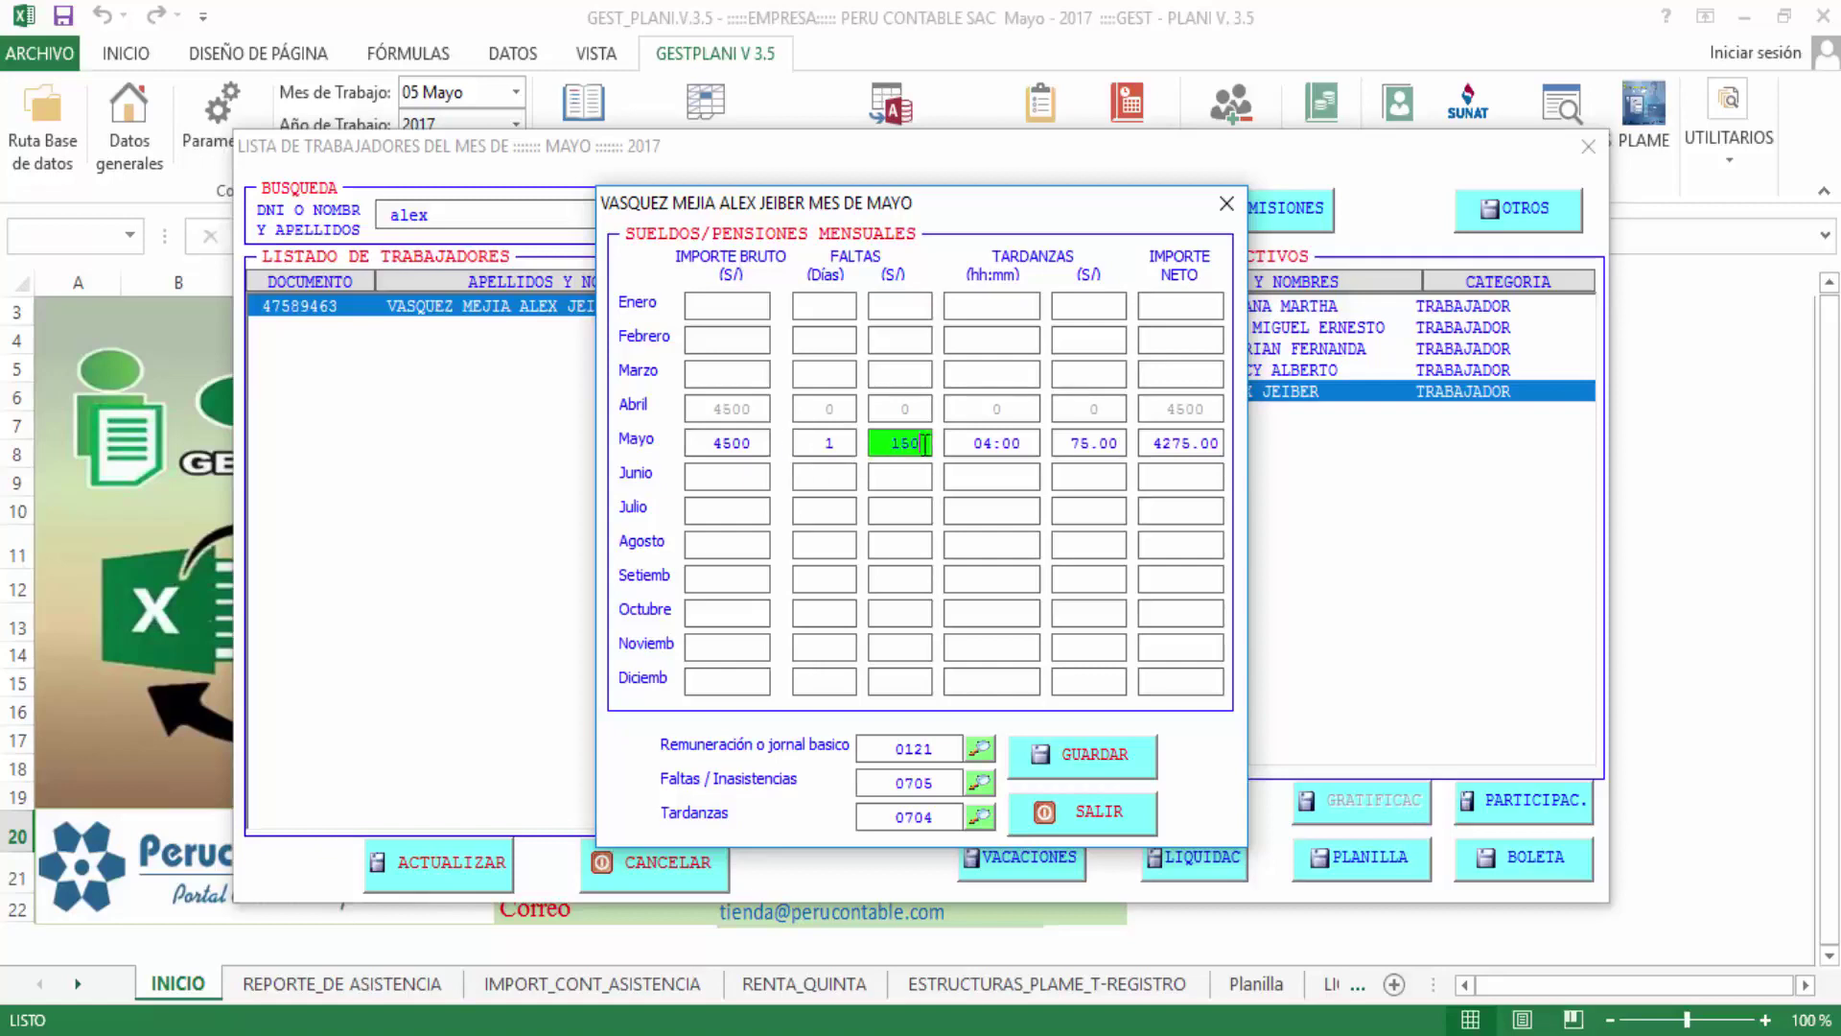
{"action": "left_click_drag", "start_coordinate": [839, 440], "coordinate": [792, 451]}
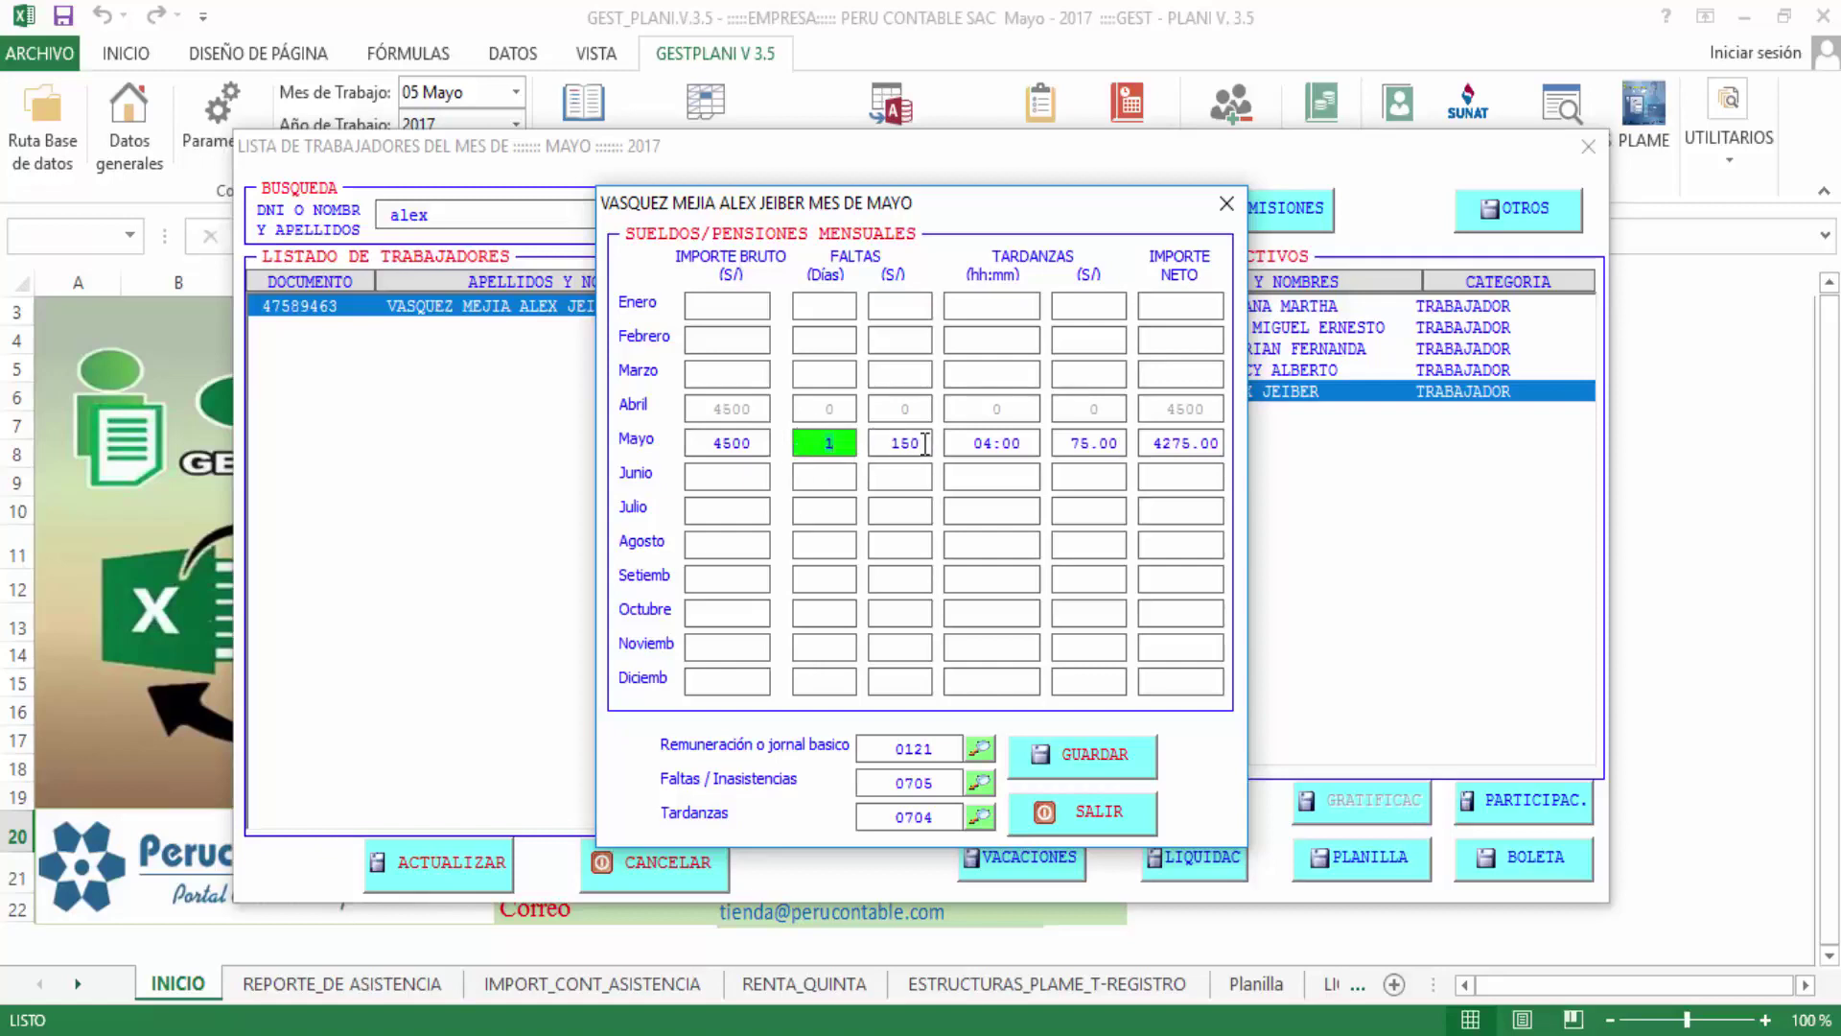
{"action": "left_click_drag", "start_coordinate": [919, 444], "coordinate": [833, 436]}
{"action": "left_click", "coordinate": [743, 443]}
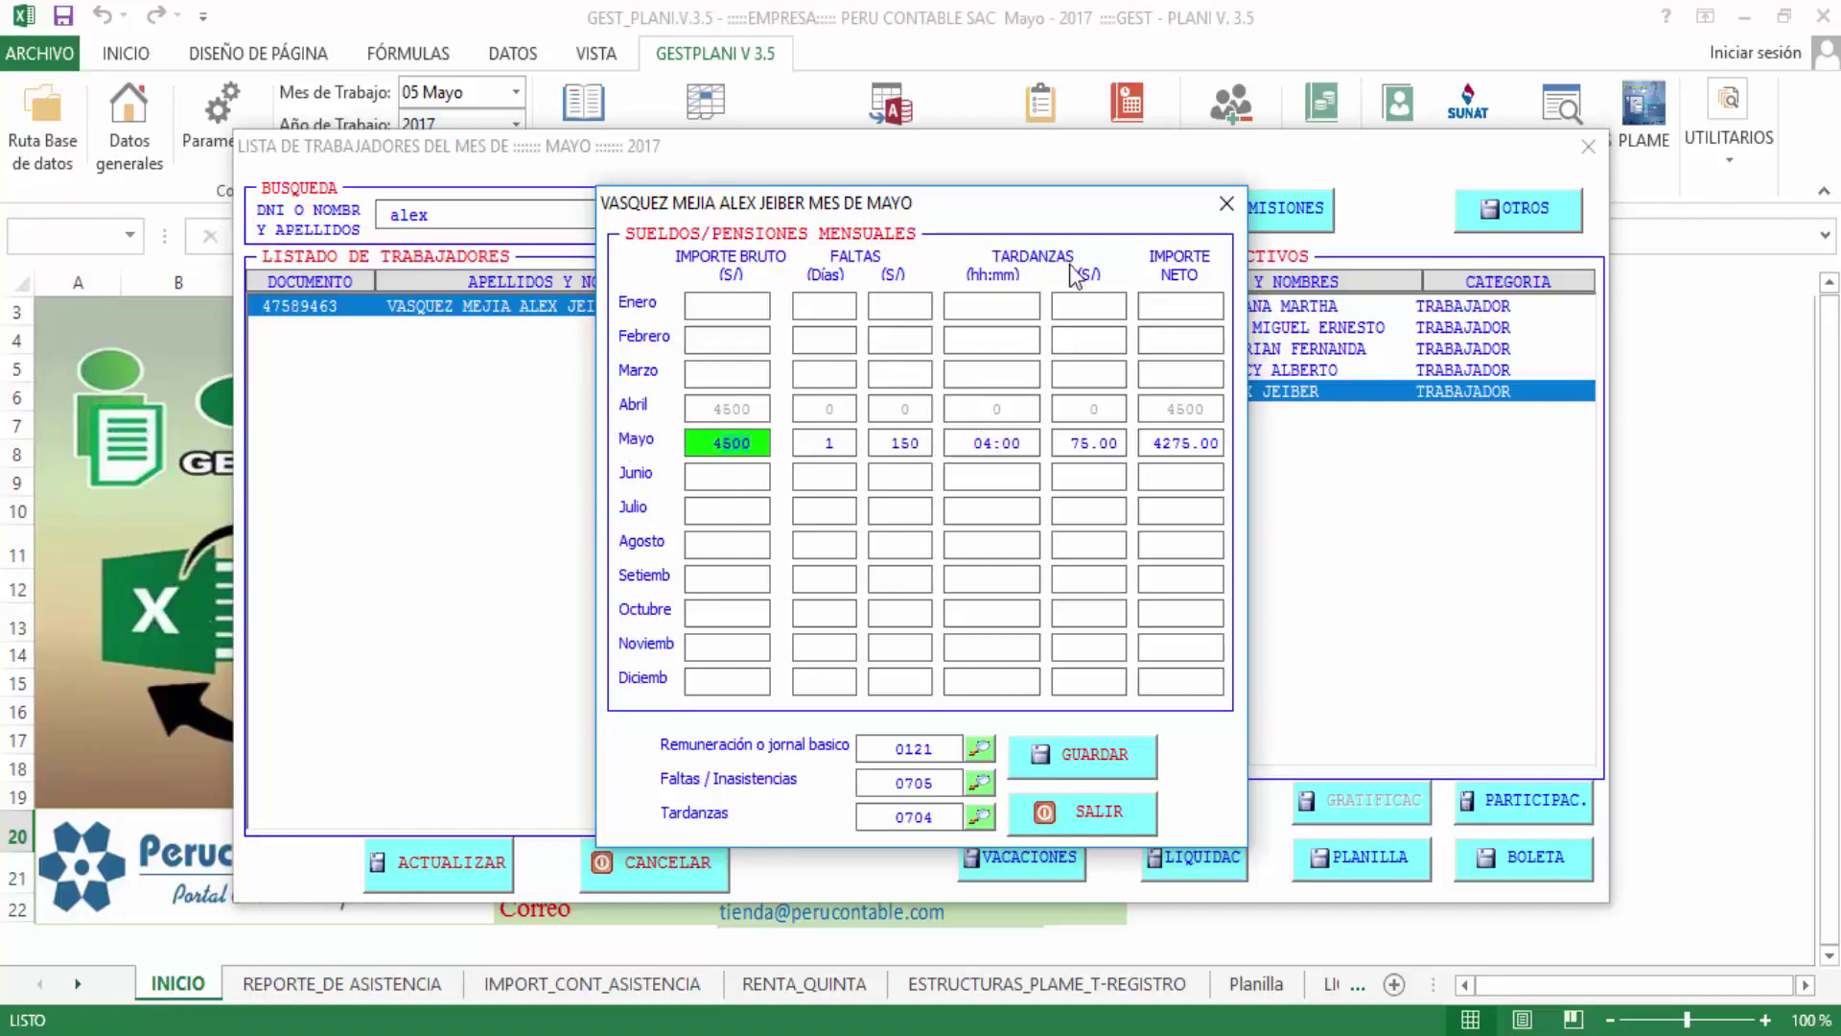
{"action": "left_click", "coordinate": [1019, 446]}
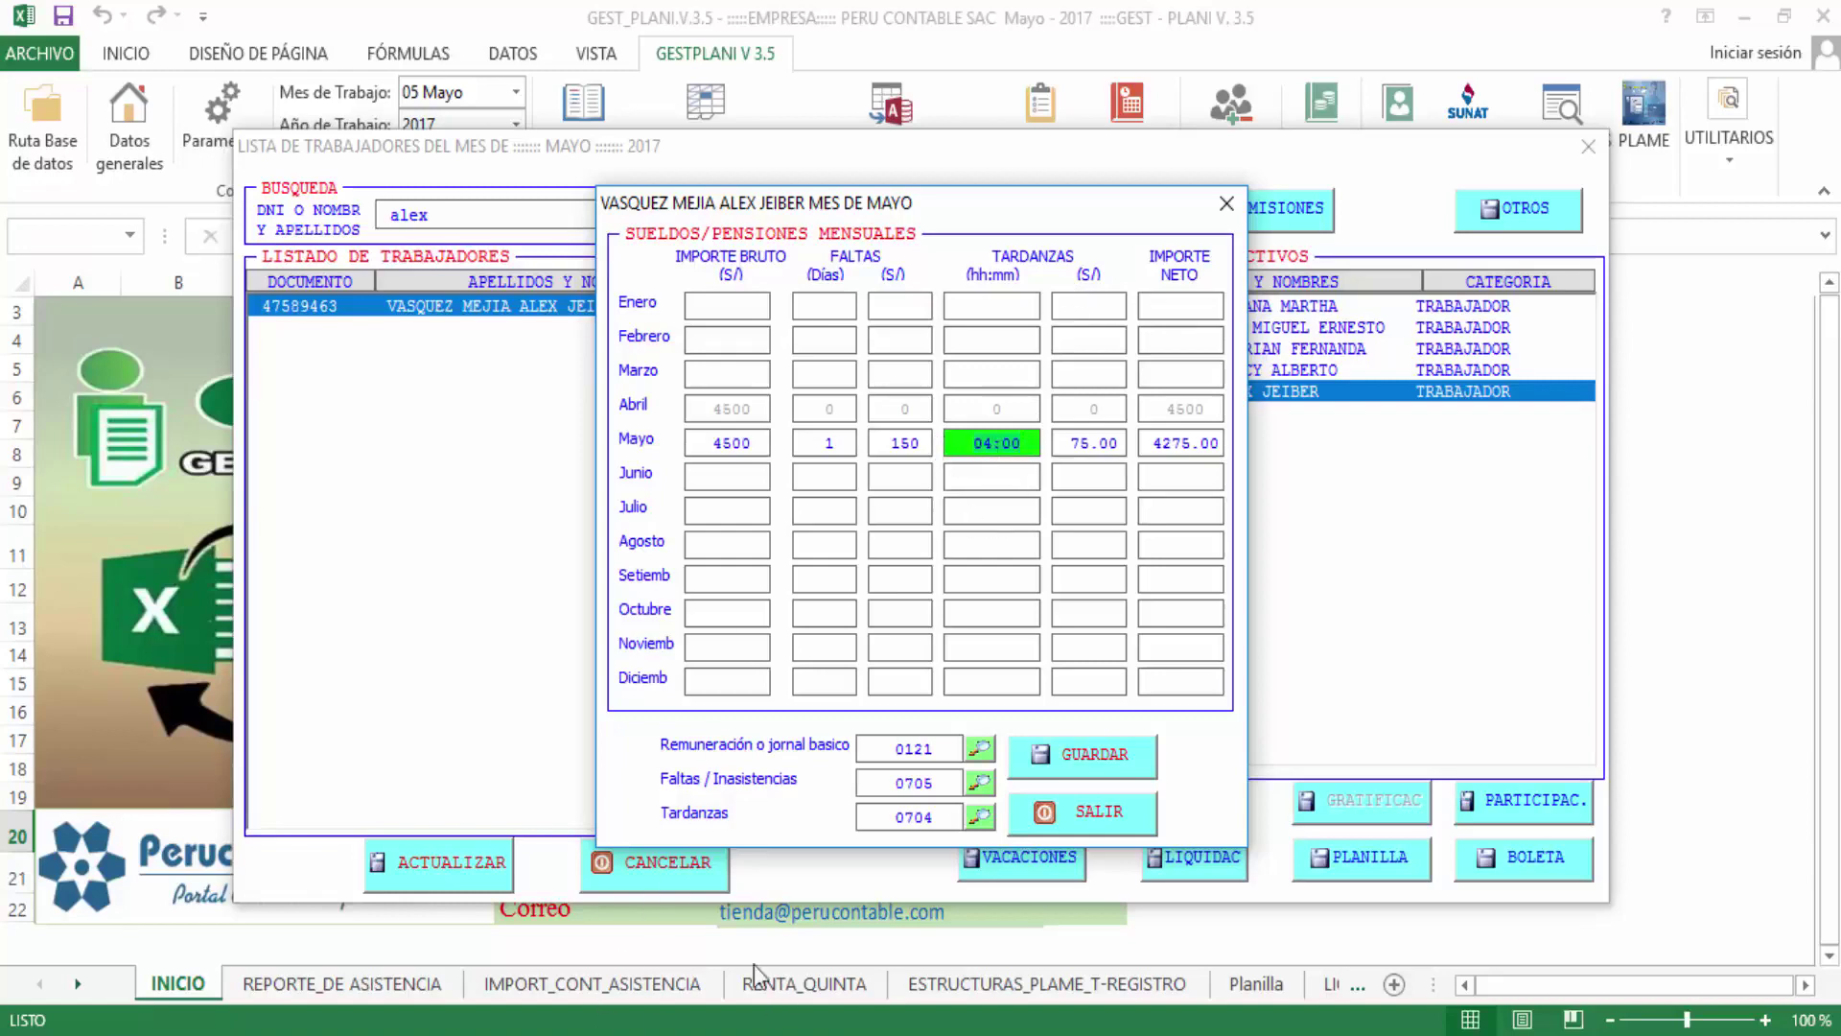
{"action": "left_click", "coordinate": [1074, 444]}
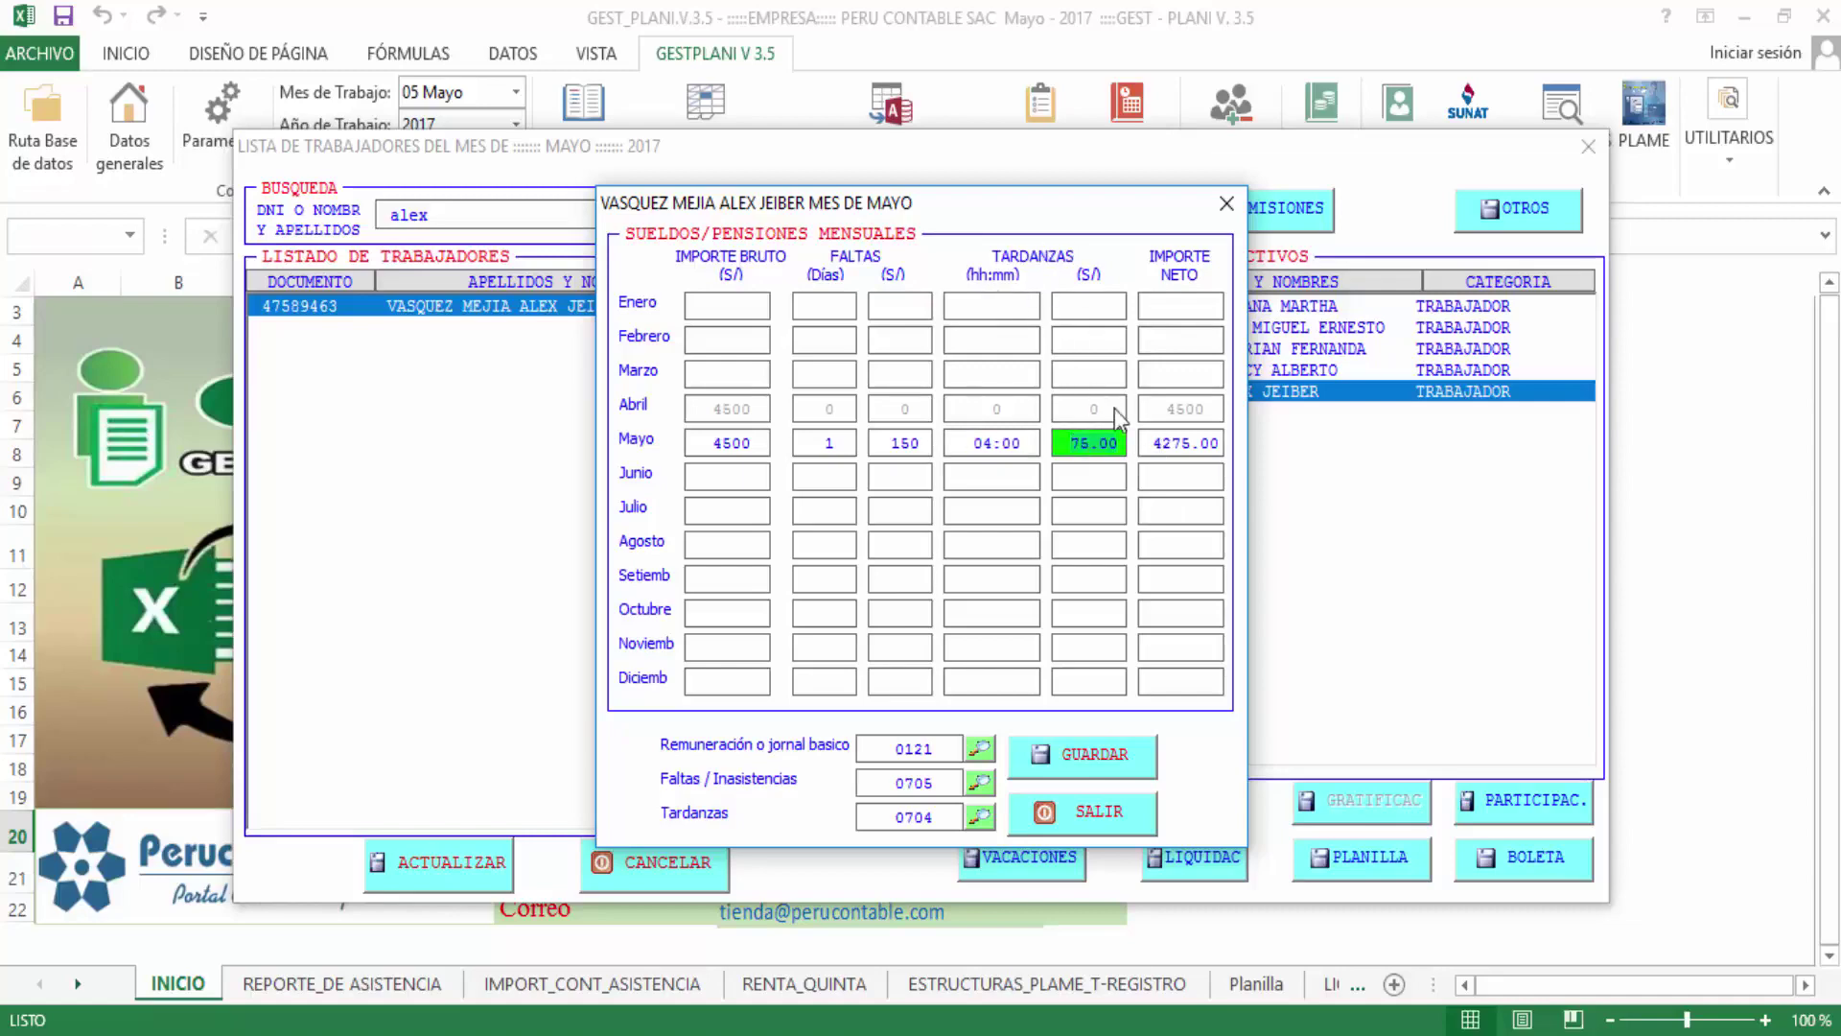
{"action": "left_click", "coordinate": [1161, 444]}
{"action": "left_click", "coordinate": [1226, 203]}
{"action": "left_click", "coordinate": [1525, 227]}
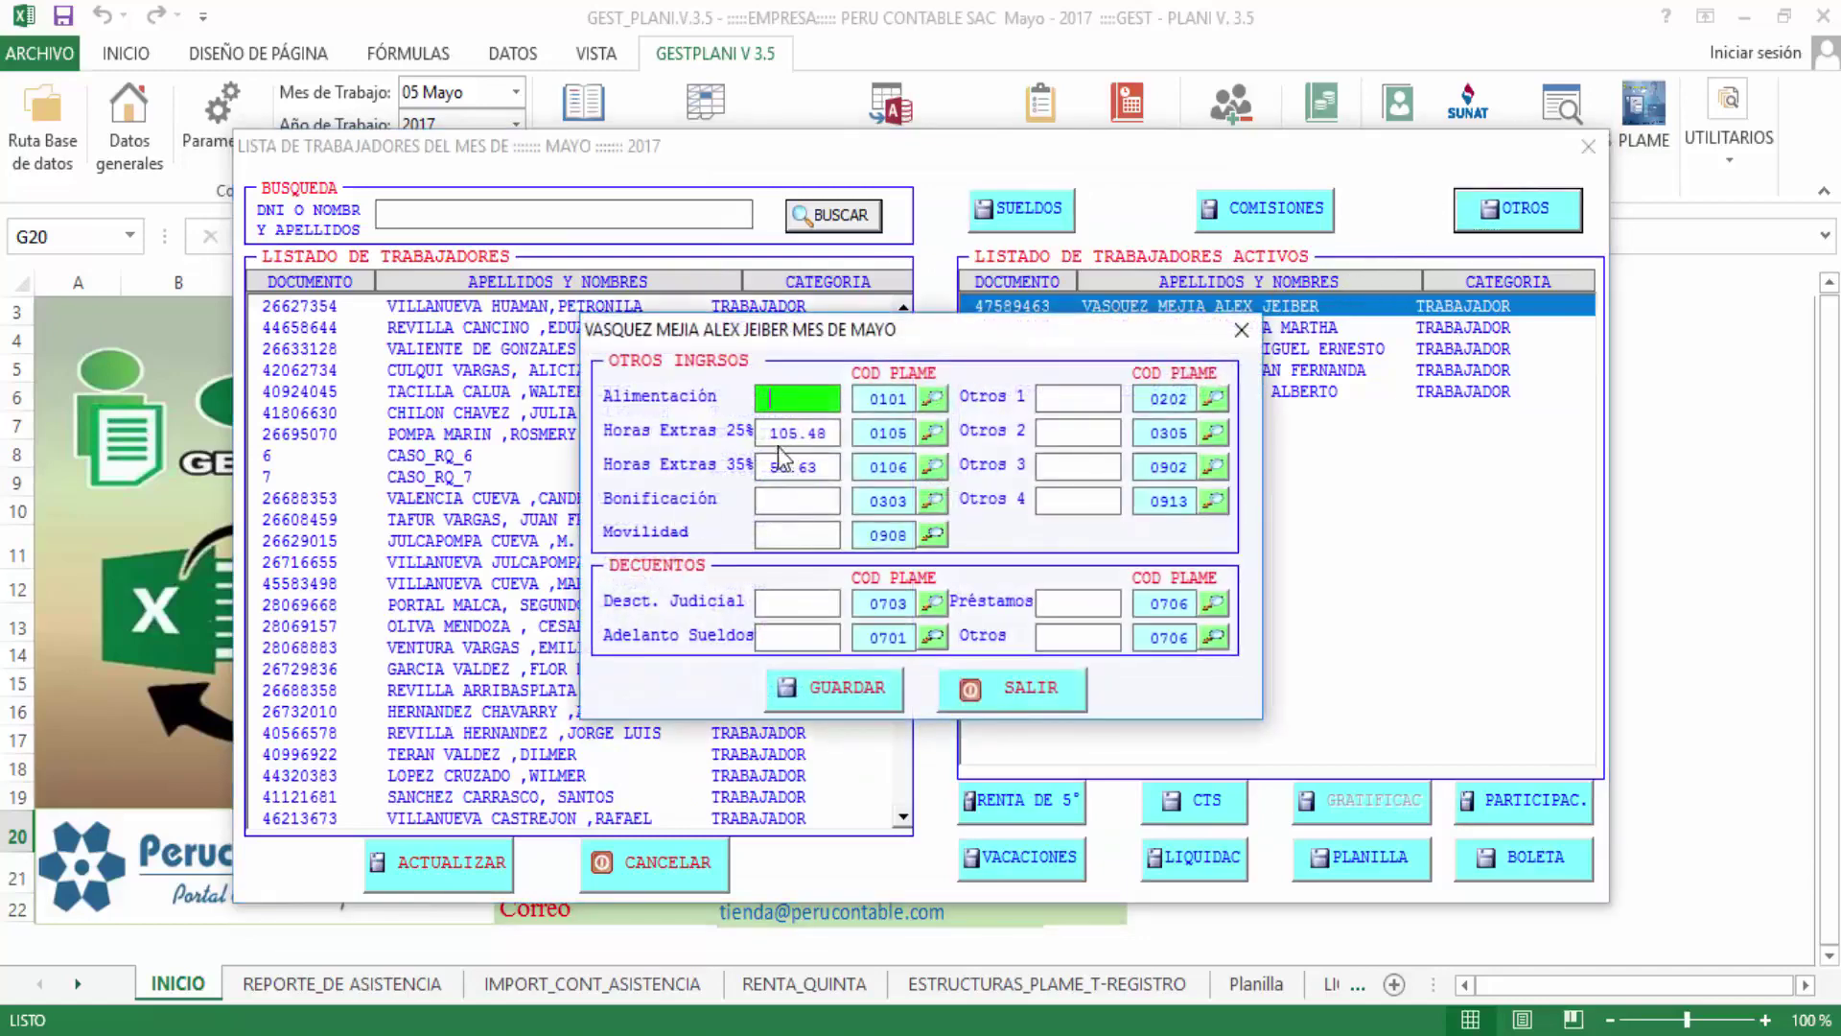
Check the overtime amounts 105.48 (25%) and 50.63 (35%) in OTROS and save them
{"action": "left_click", "coordinate": [774, 434]}
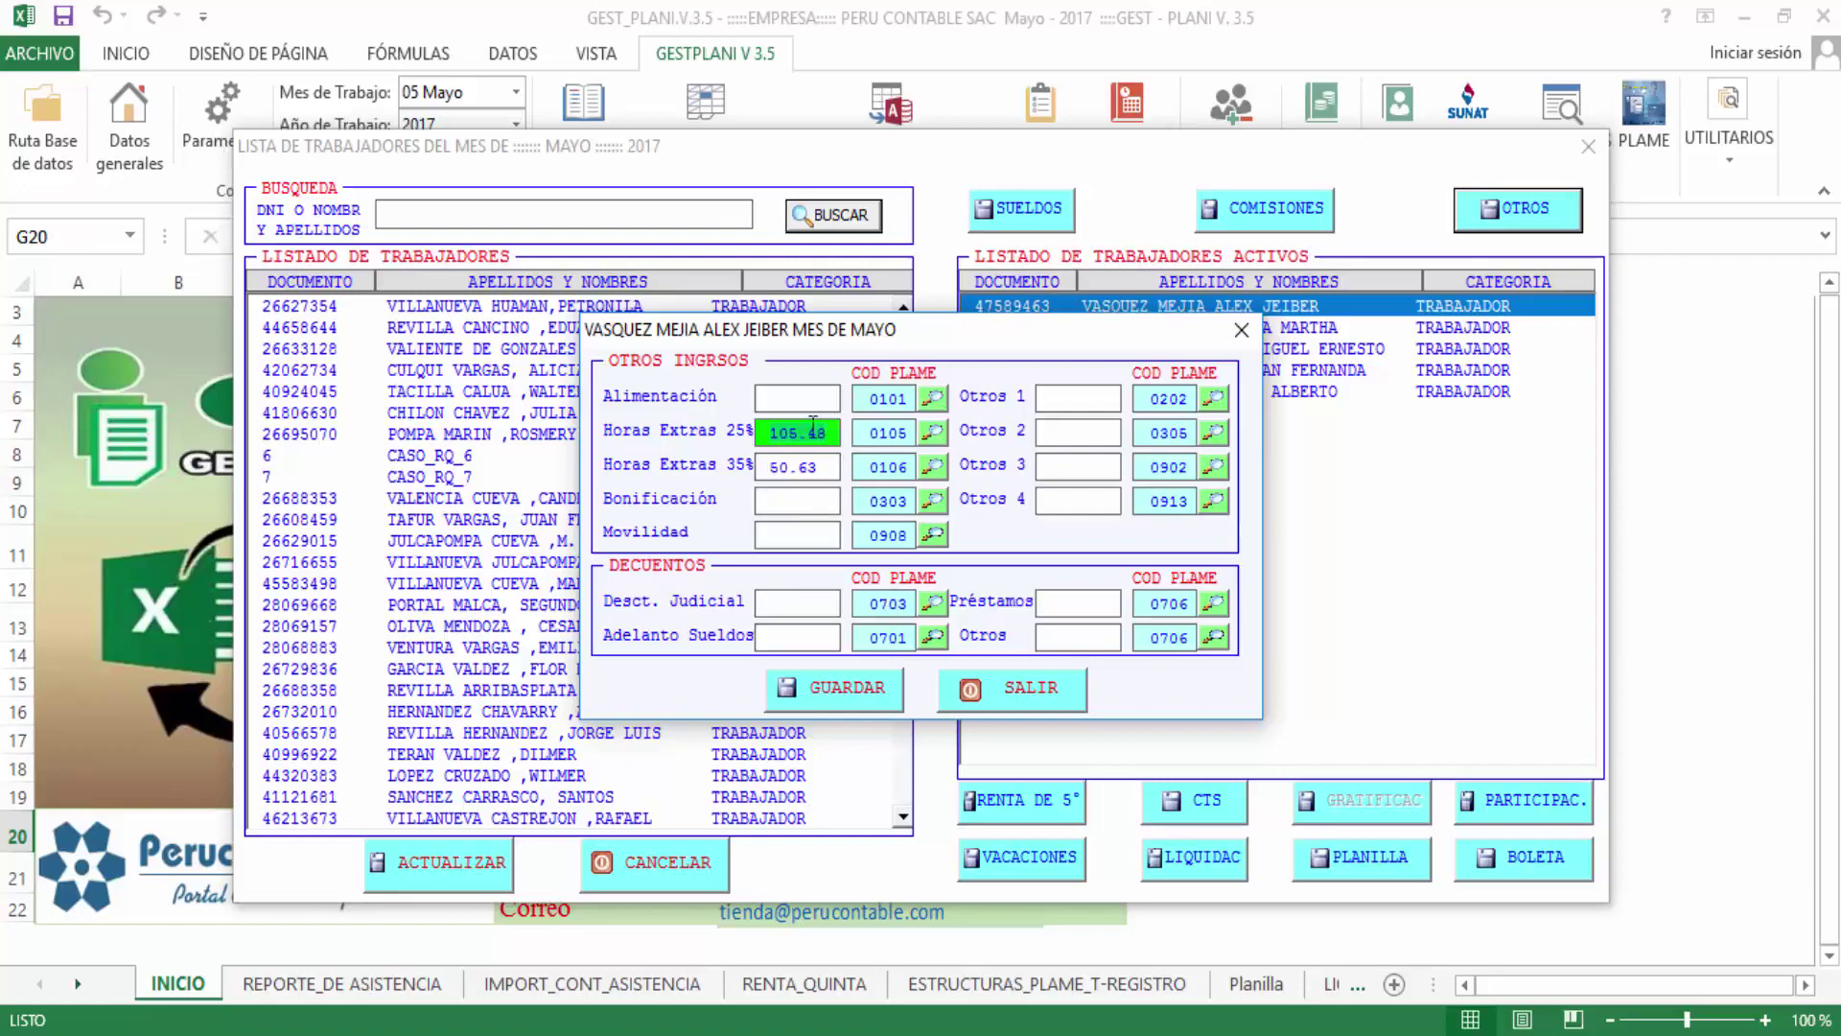
{"action": "left_click", "coordinate": [778, 466]}
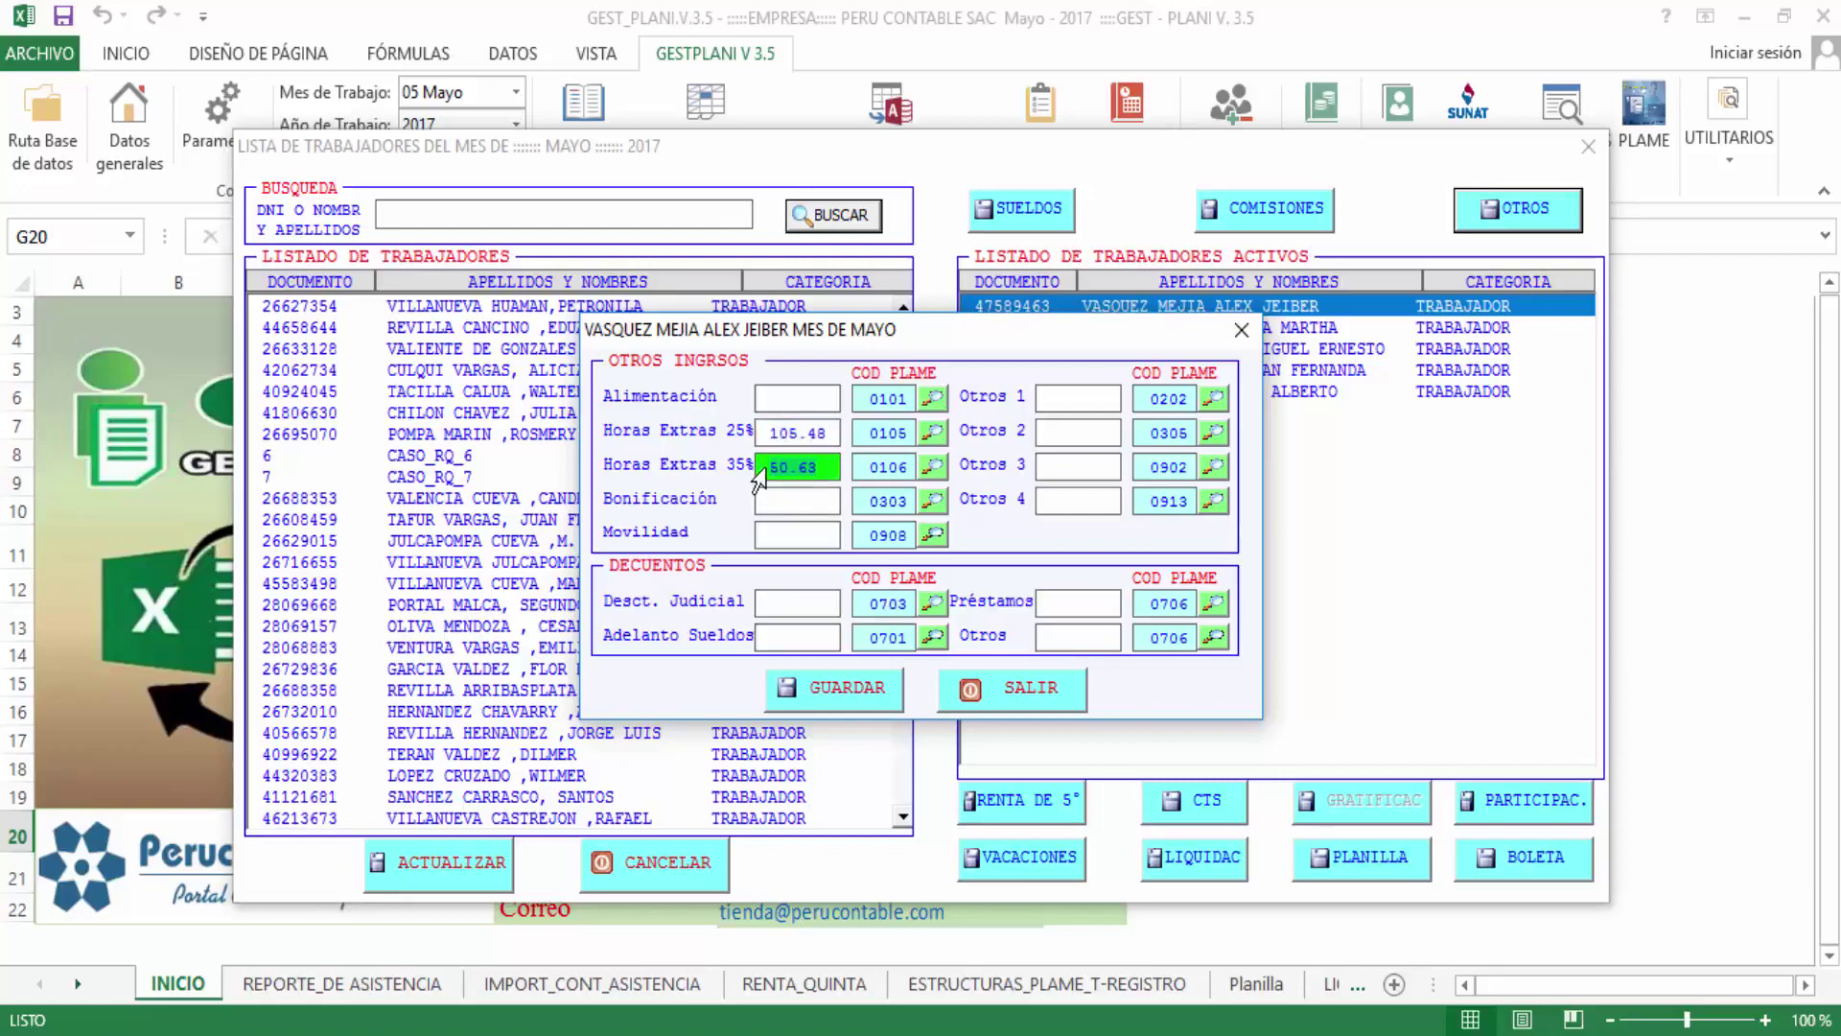
{"action": "left_click", "coordinate": [803, 468]}
{"action": "left_click", "coordinate": [767, 436]}
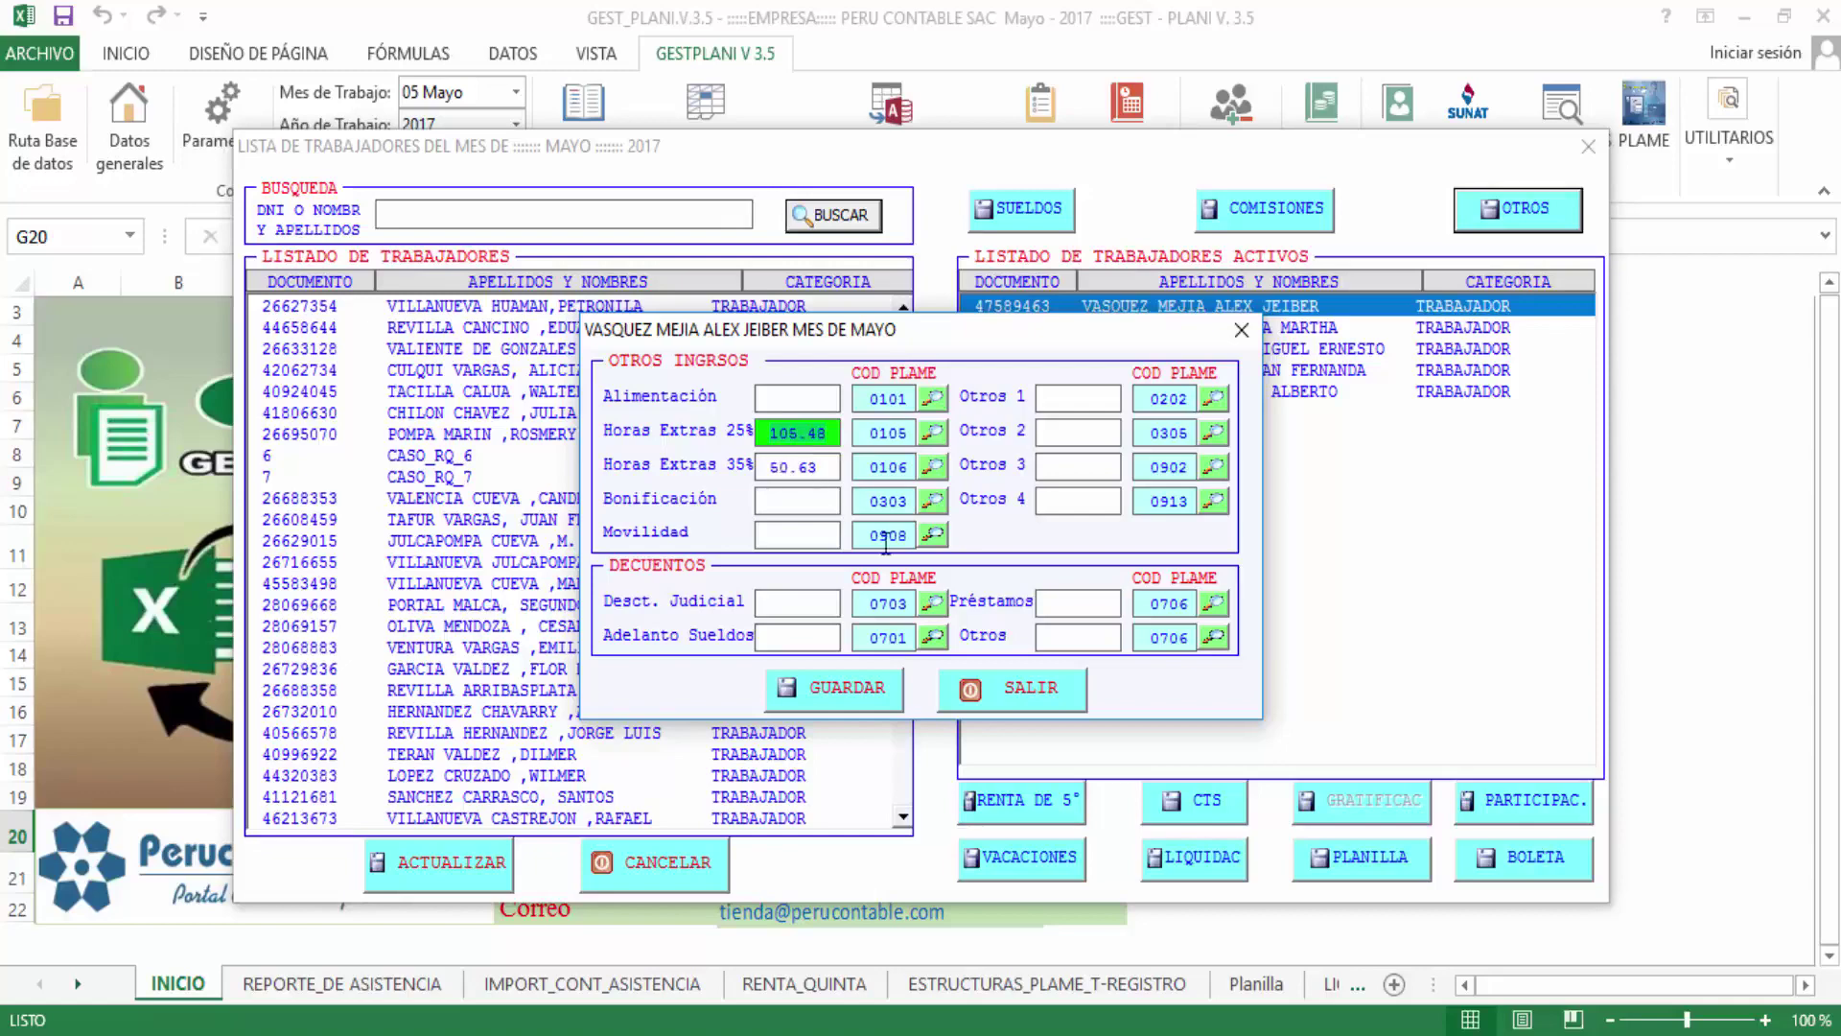
{"action": "left_click", "coordinate": [834, 693]}
{"action": "key", "text": "Return"}
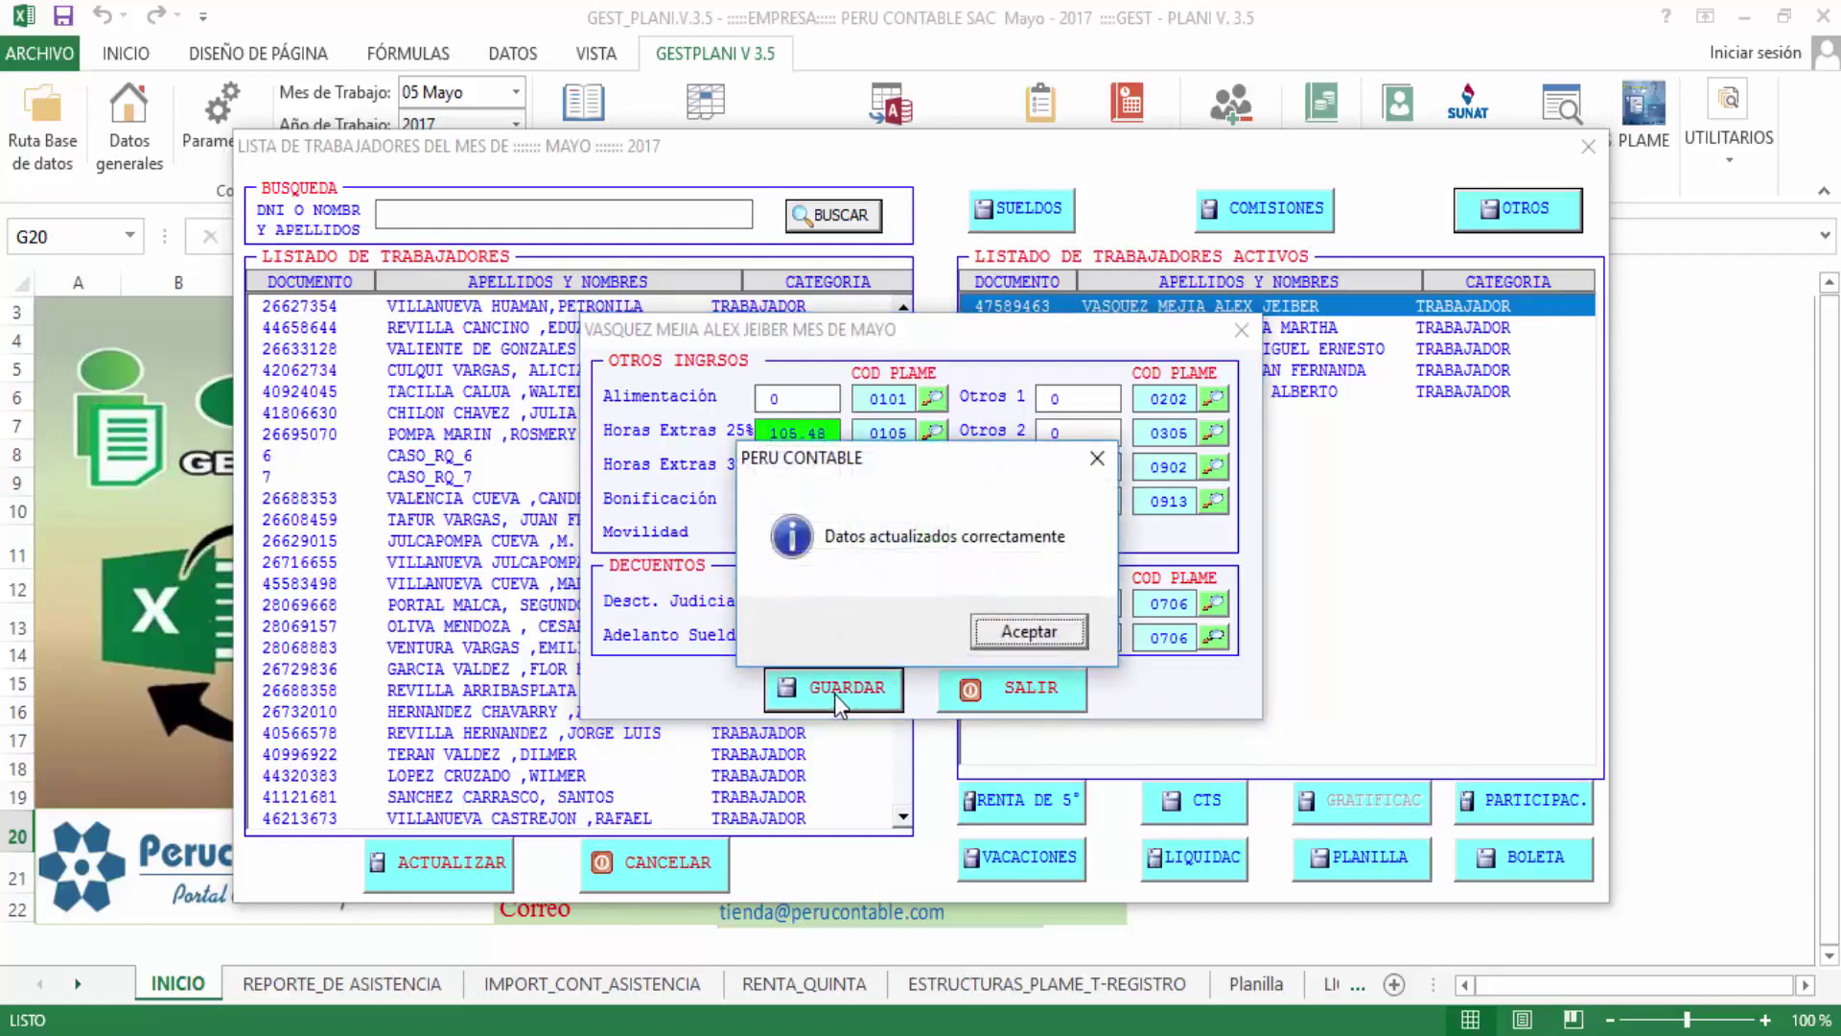
{"action": "key", "text": "Return"}
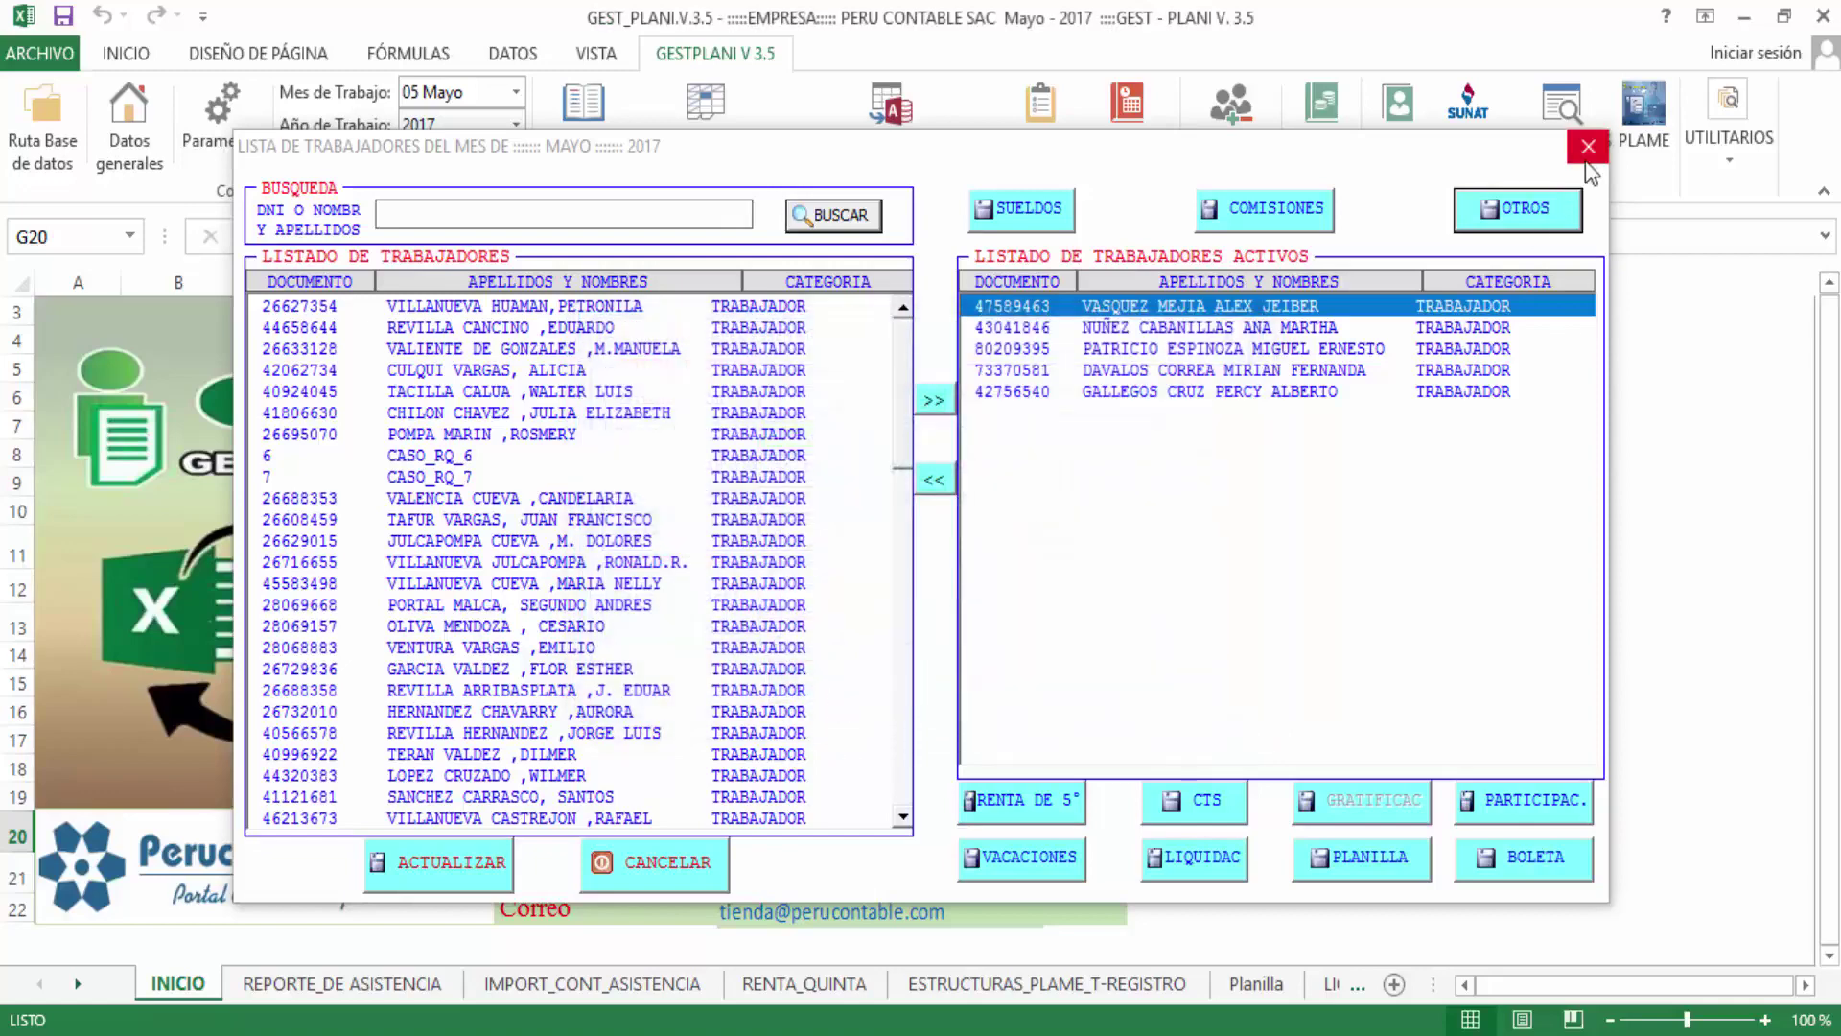
Close the workers list and process PLAME type 5 - TRABAJADORES, ESTRUCTURA 14
{"action": "left_click", "coordinate": [1588, 149]}
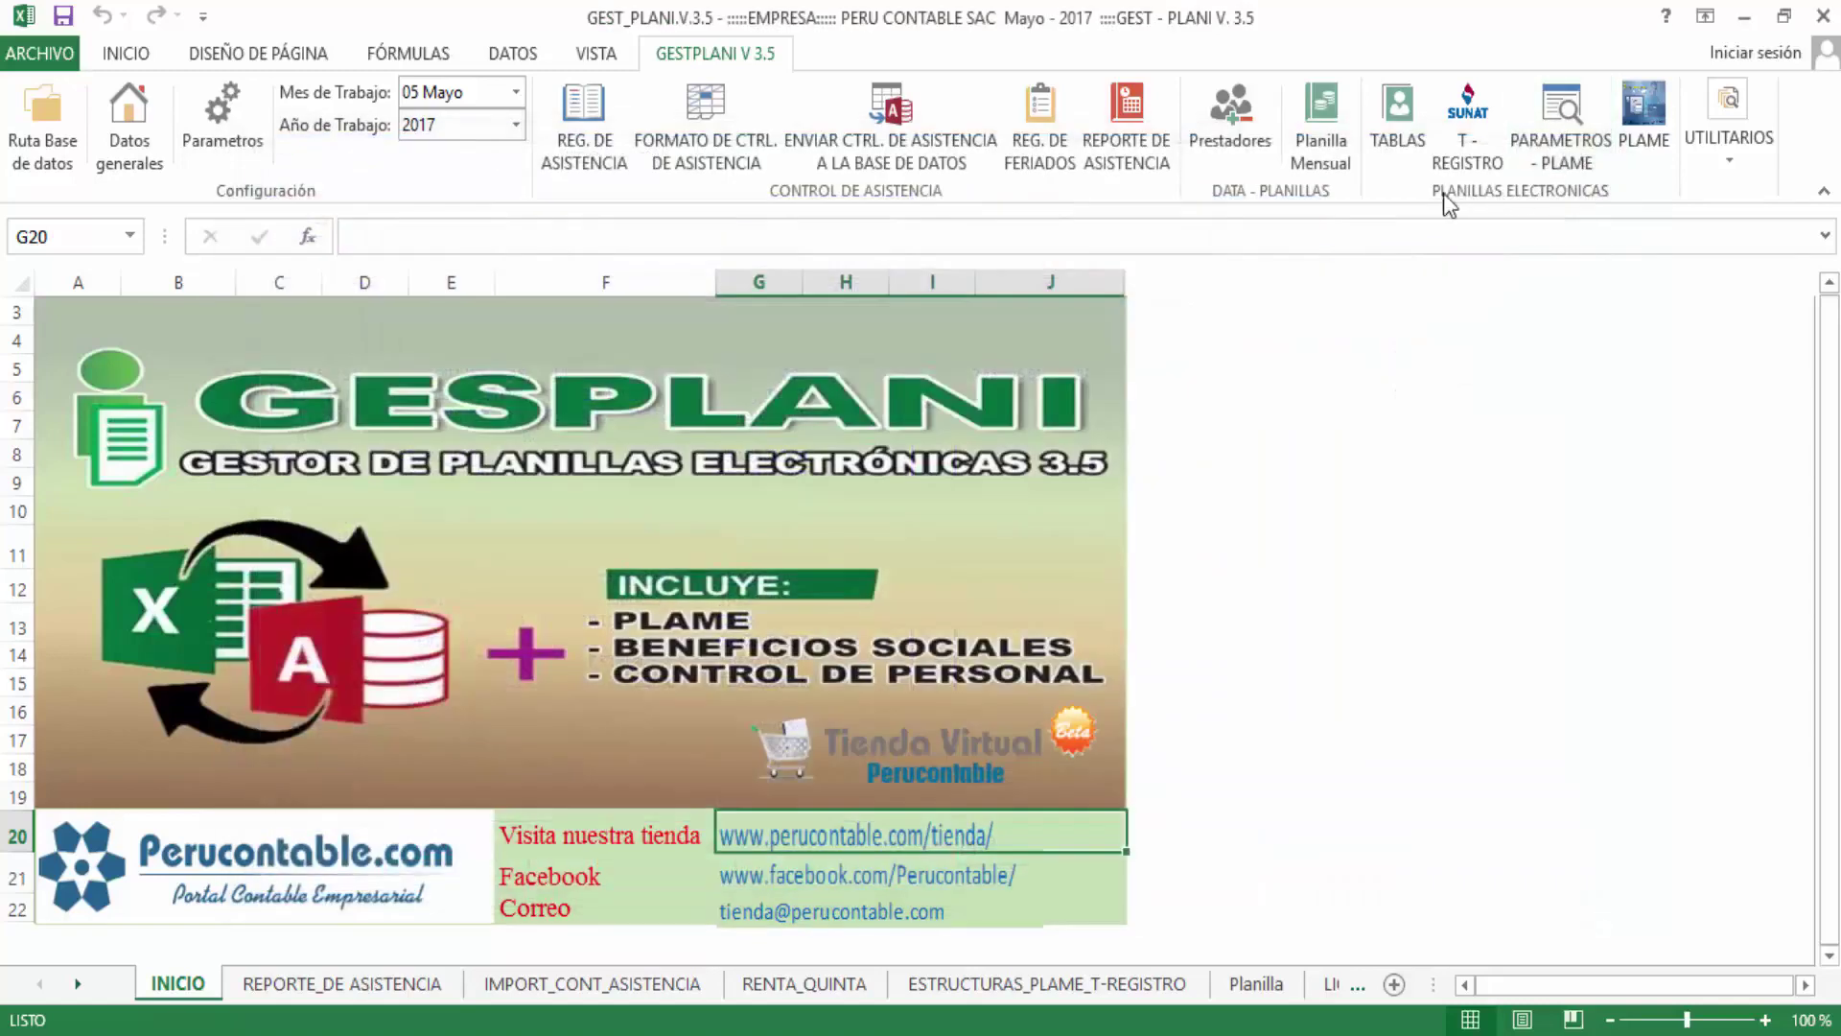
{"action": "left_click", "coordinate": [1639, 127]}
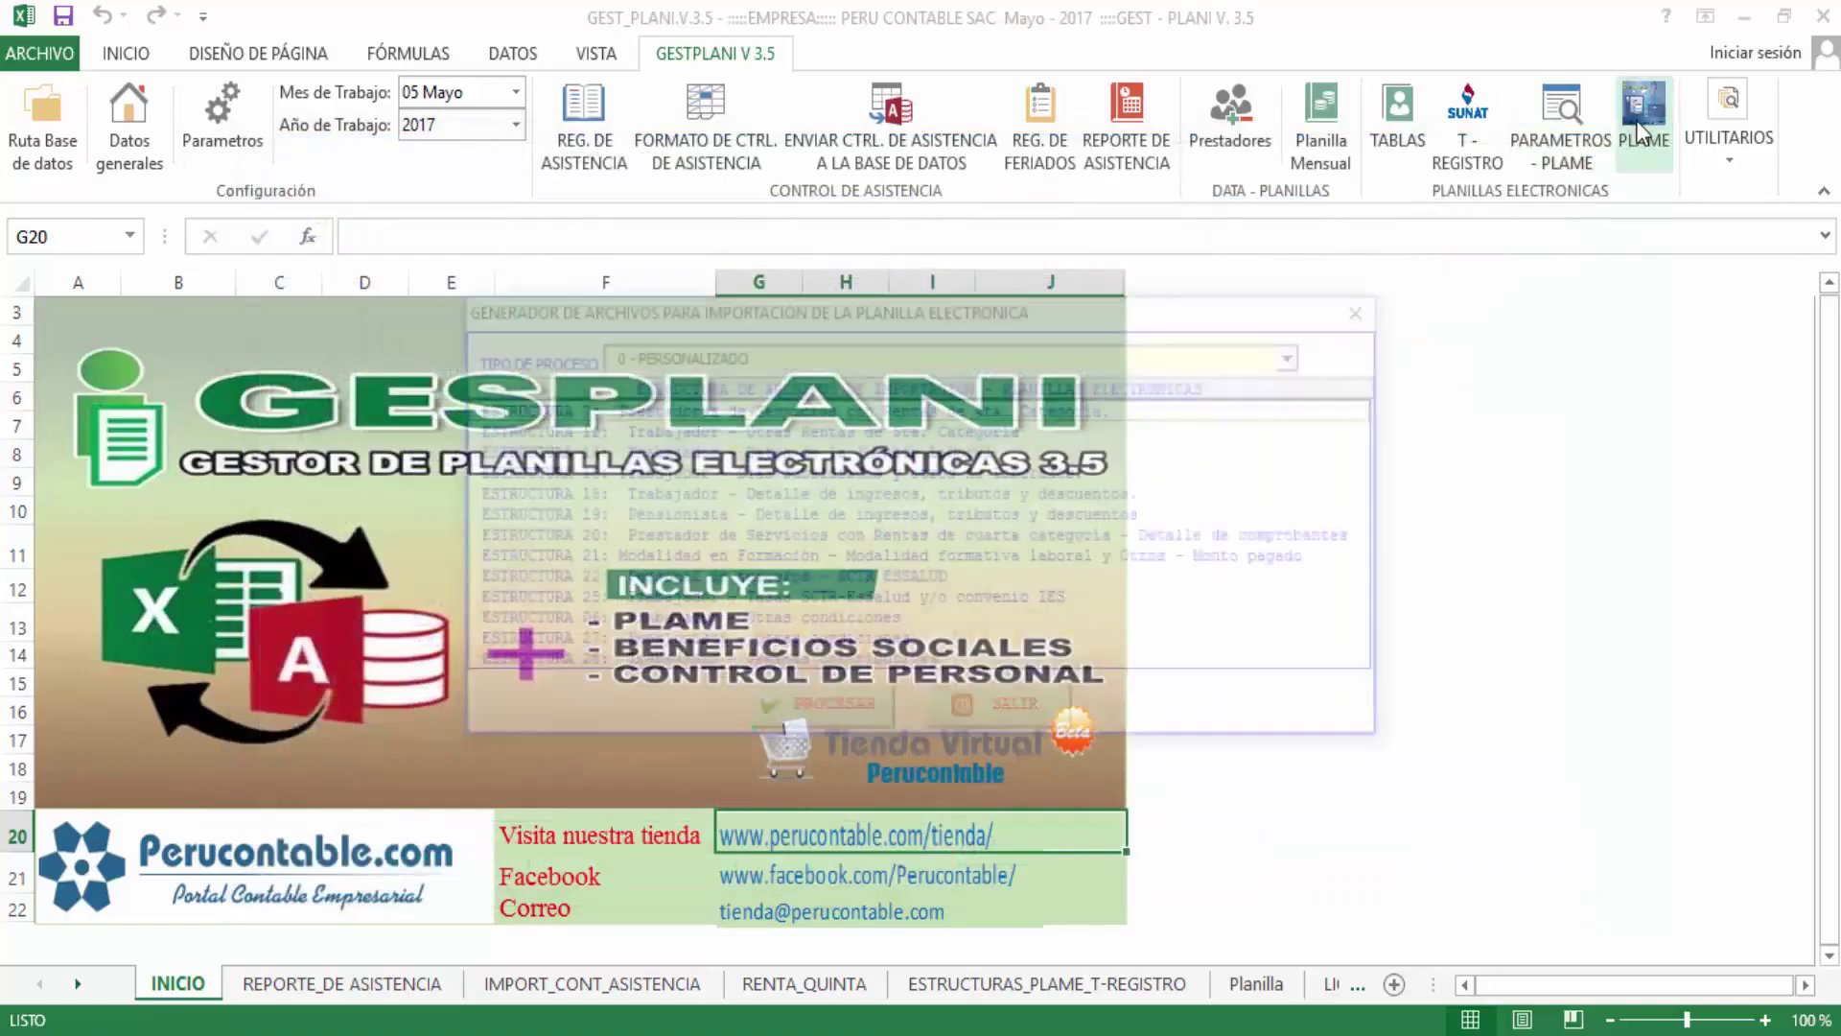
{"action": "left_click", "coordinate": [686, 355]}
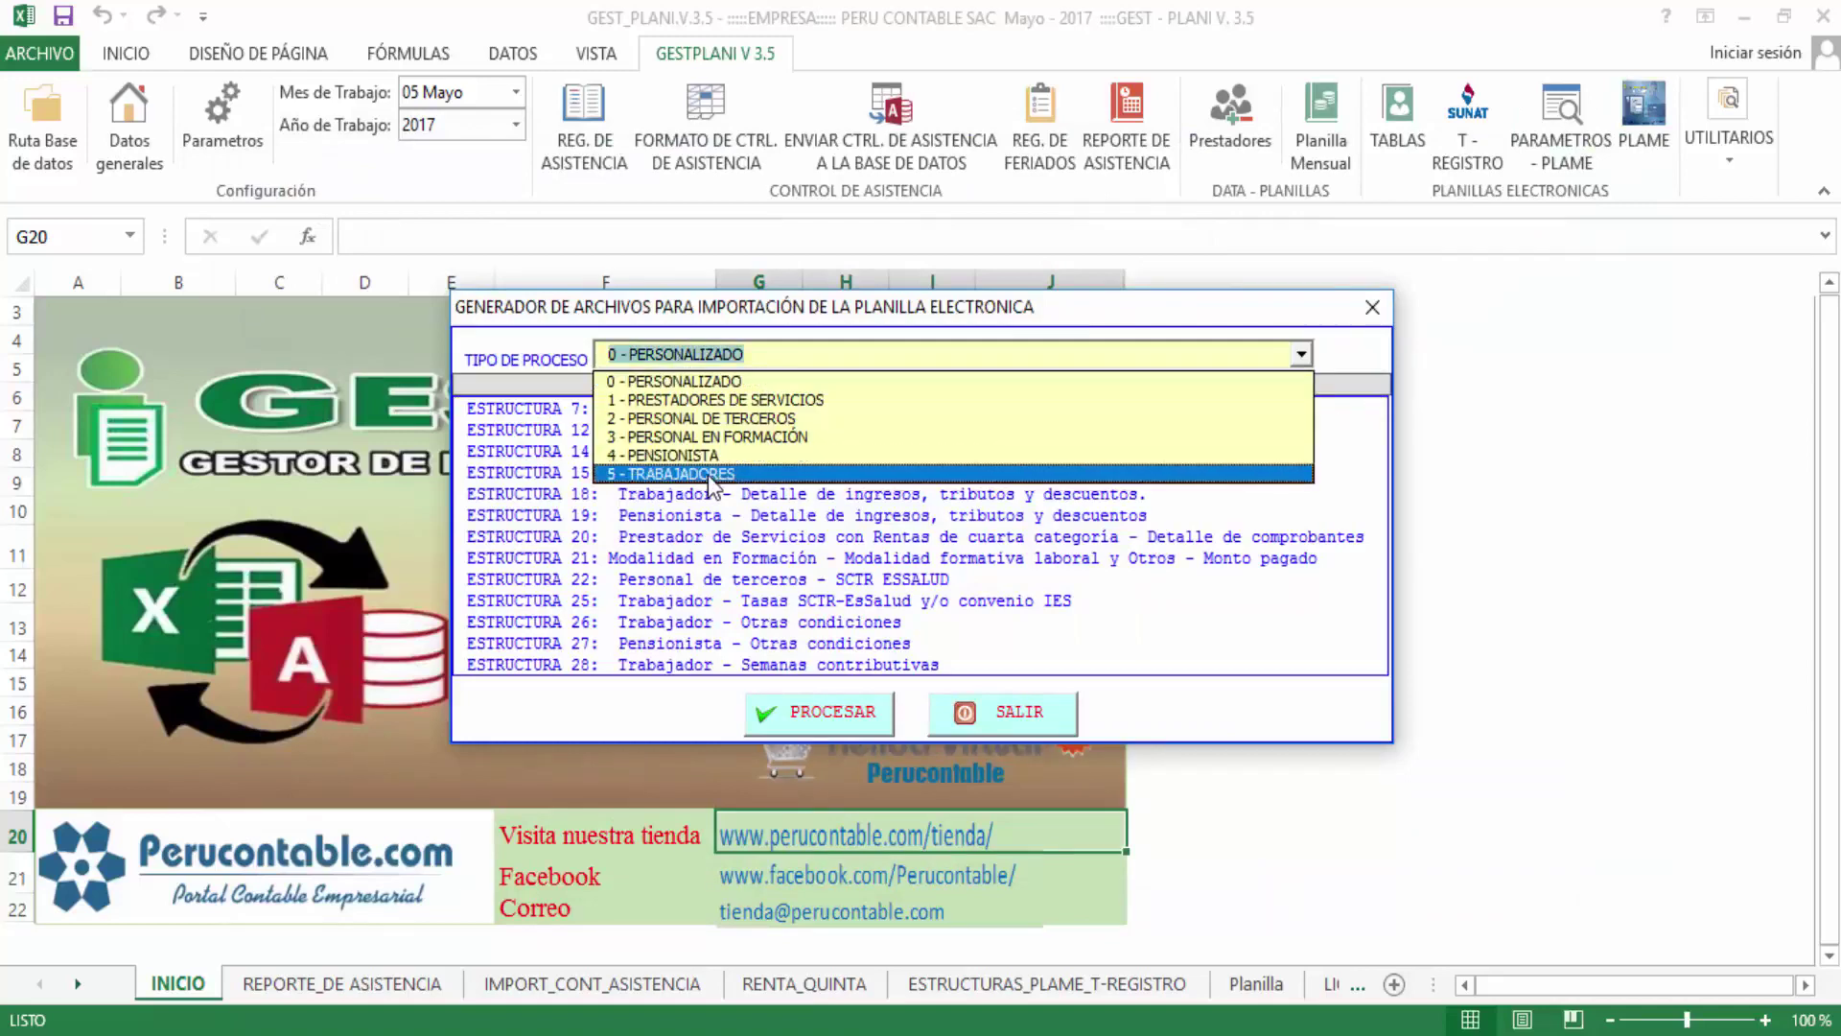
{"action": "left_click", "coordinate": [710, 475]}
{"action": "left_click", "coordinate": [606, 434]}
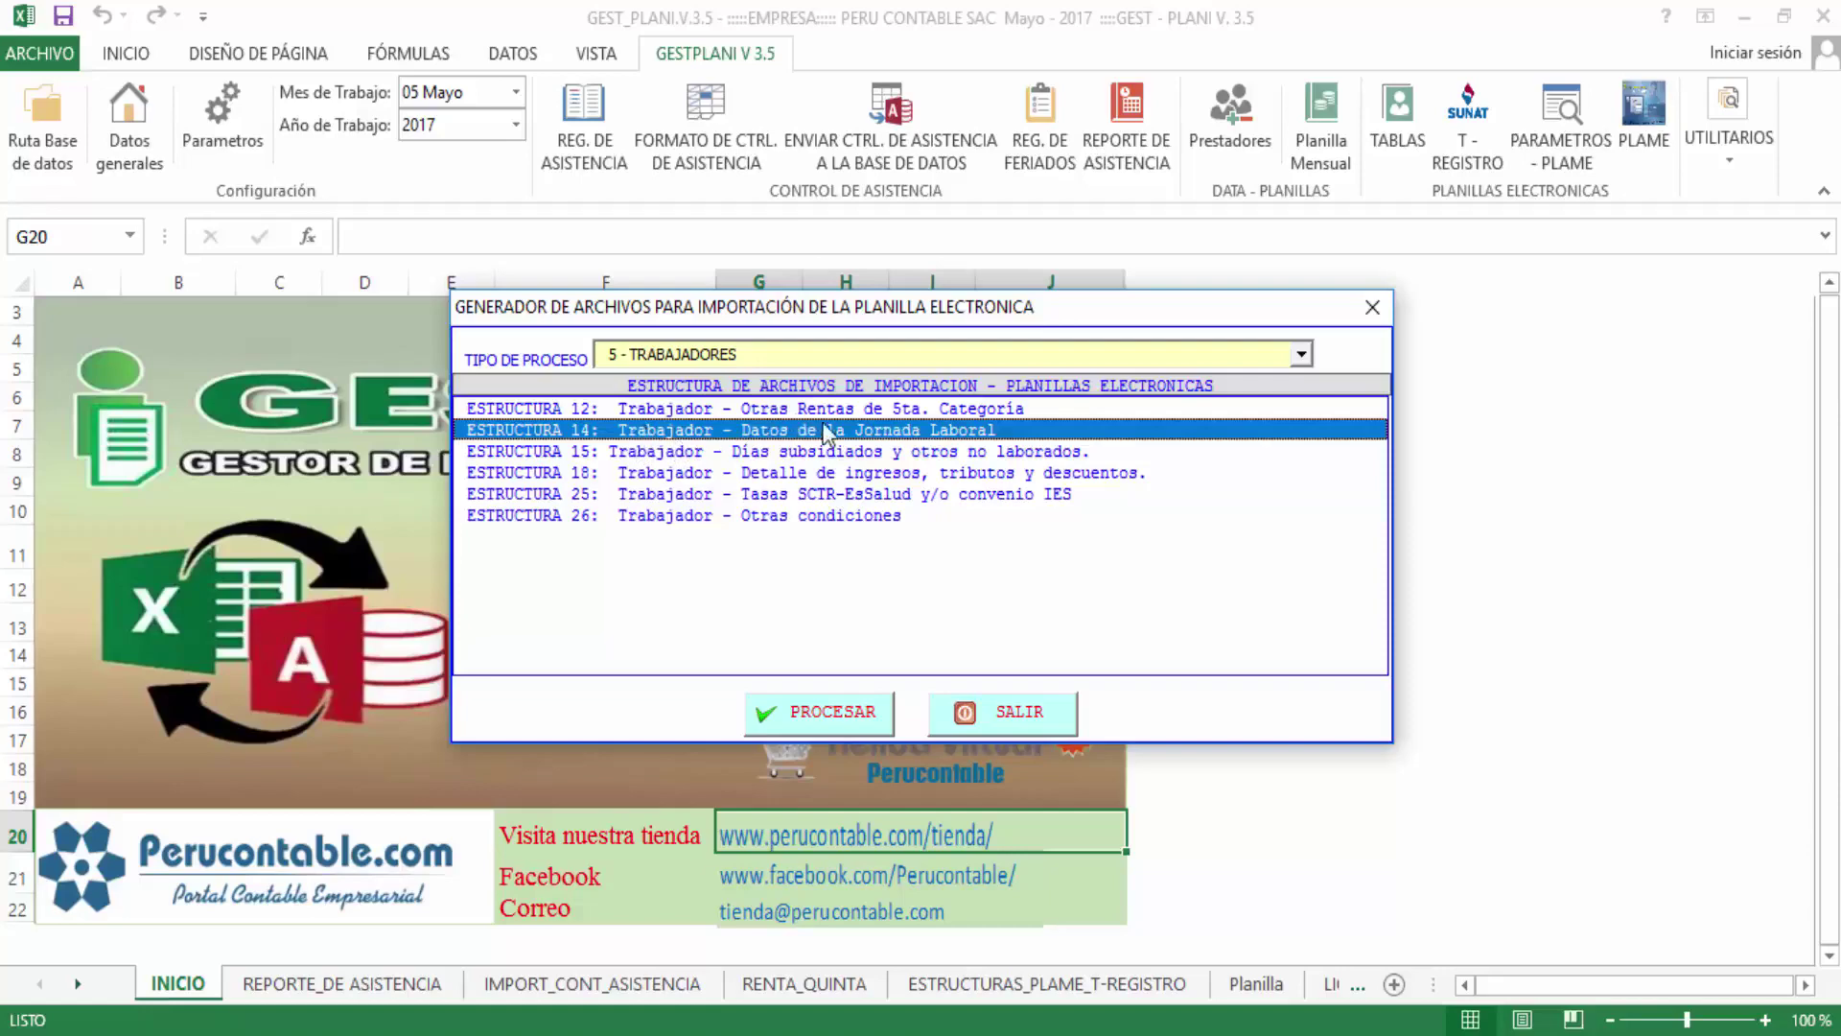
{"action": "left_click", "coordinate": [834, 714]}
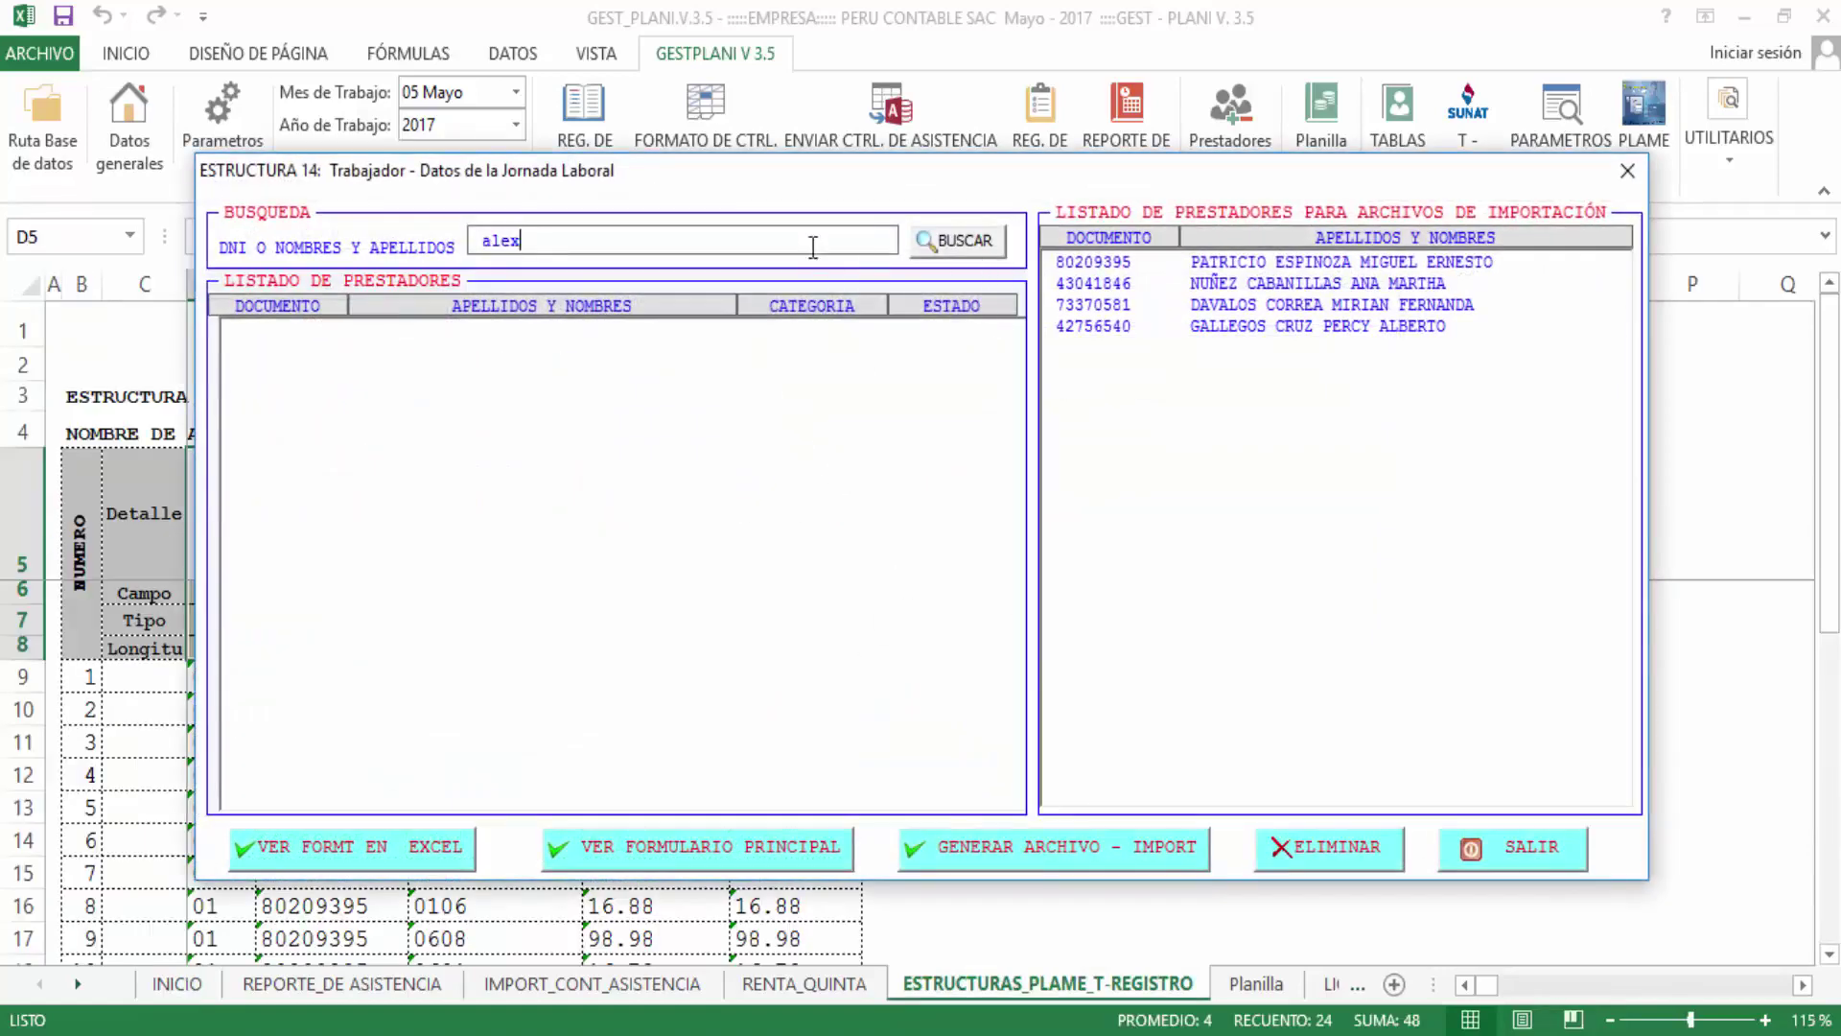
Load the worker, verify 196 ordinary hours and 6 h 30 min overtime, and save the record
{"action": "key", "text": "Return"}
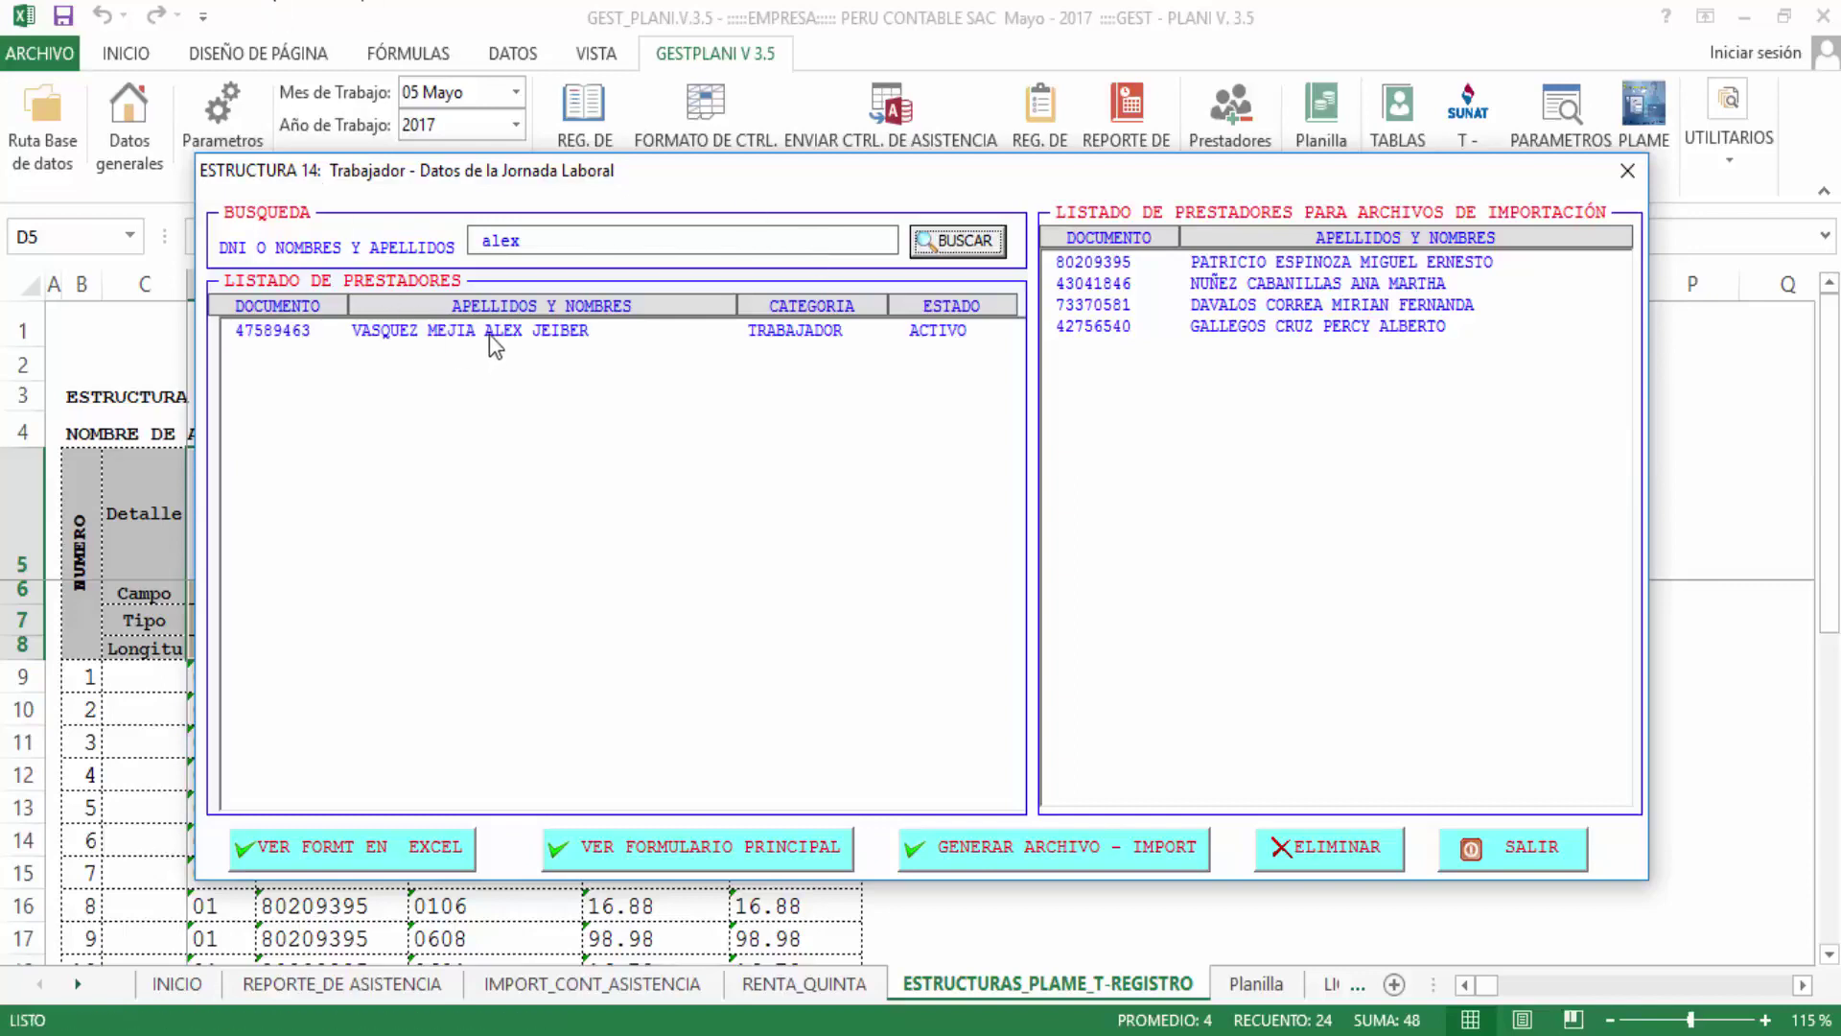
{"action": "double_click", "coordinate": [494, 331]}
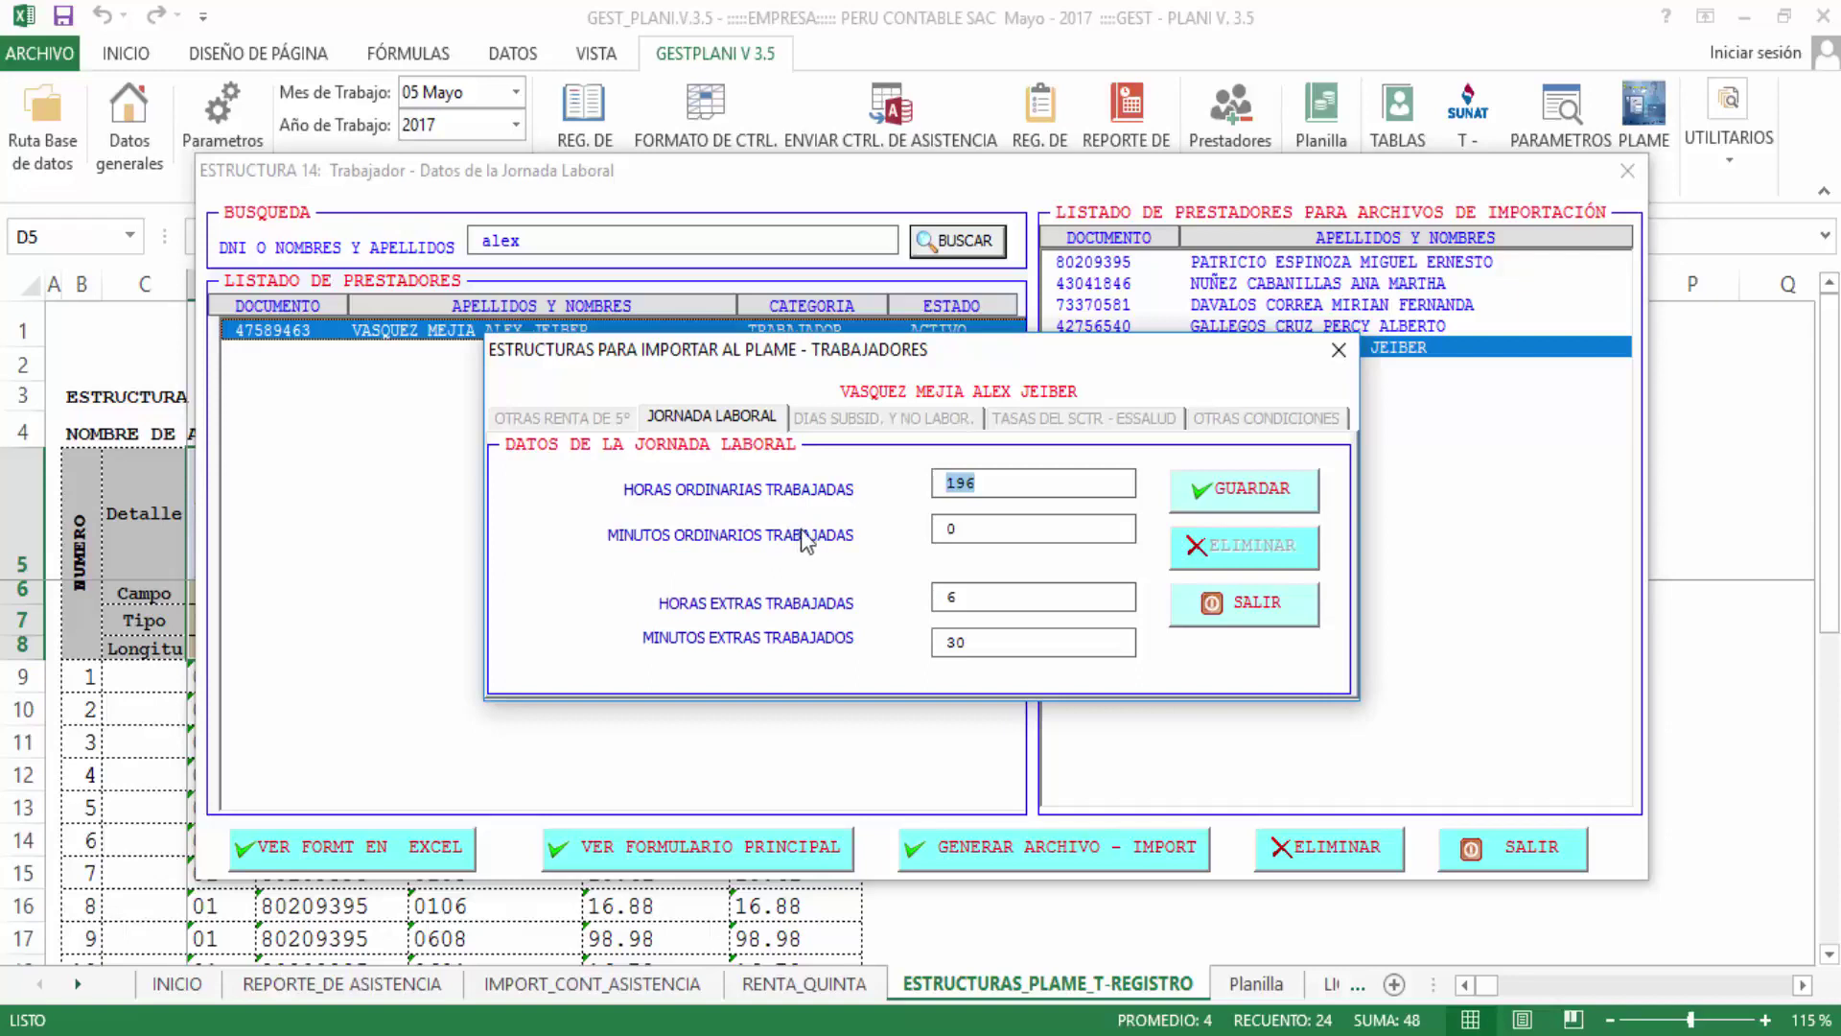
{"action": "left_click_drag", "start_coordinate": [1069, 476], "coordinate": [829, 480]}
{"action": "left_click_drag", "start_coordinate": [1006, 488], "coordinate": [876, 488]}
{"action": "left_click_drag", "start_coordinate": [967, 597], "coordinate": [844, 604]}
{"action": "left_click", "coordinate": [979, 641]}
{"action": "left_click_drag", "start_coordinate": [979, 641], "coordinate": [871, 640]}
{"action": "left_click", "coordinate": [1252, 491]}
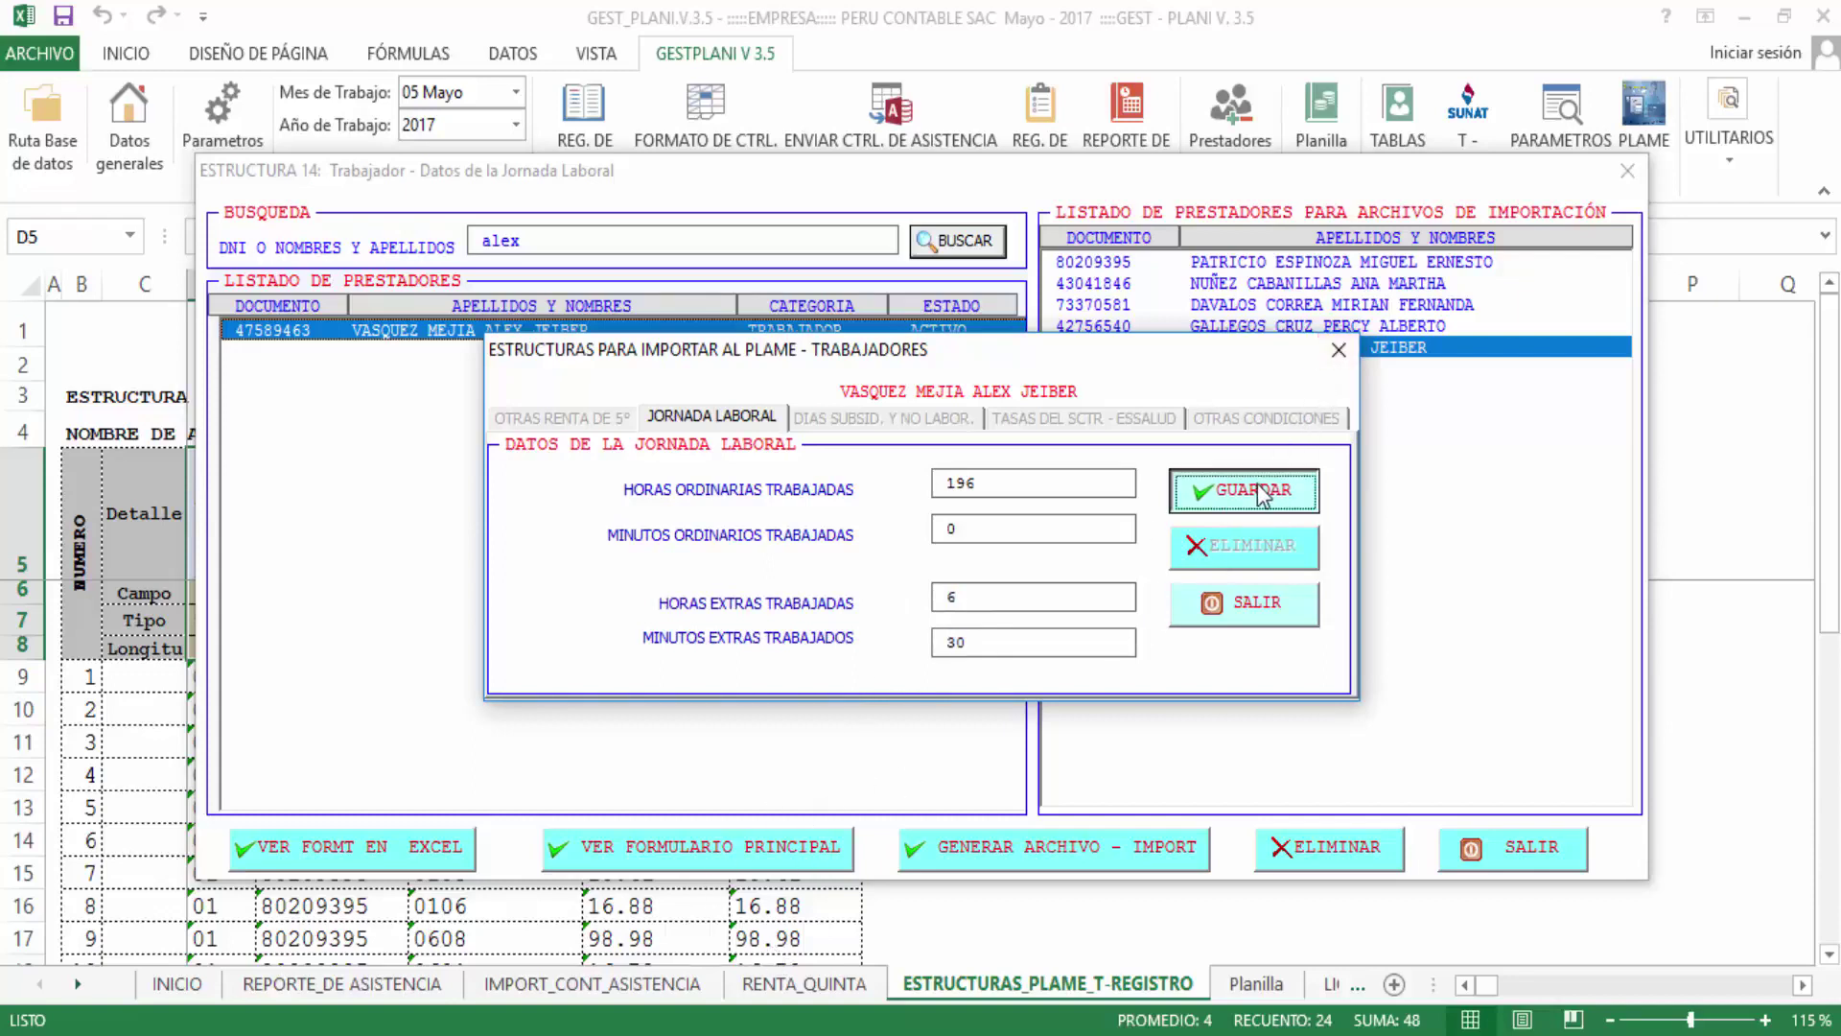
{"action": "left_click", "coordinate": [1058, 632]}
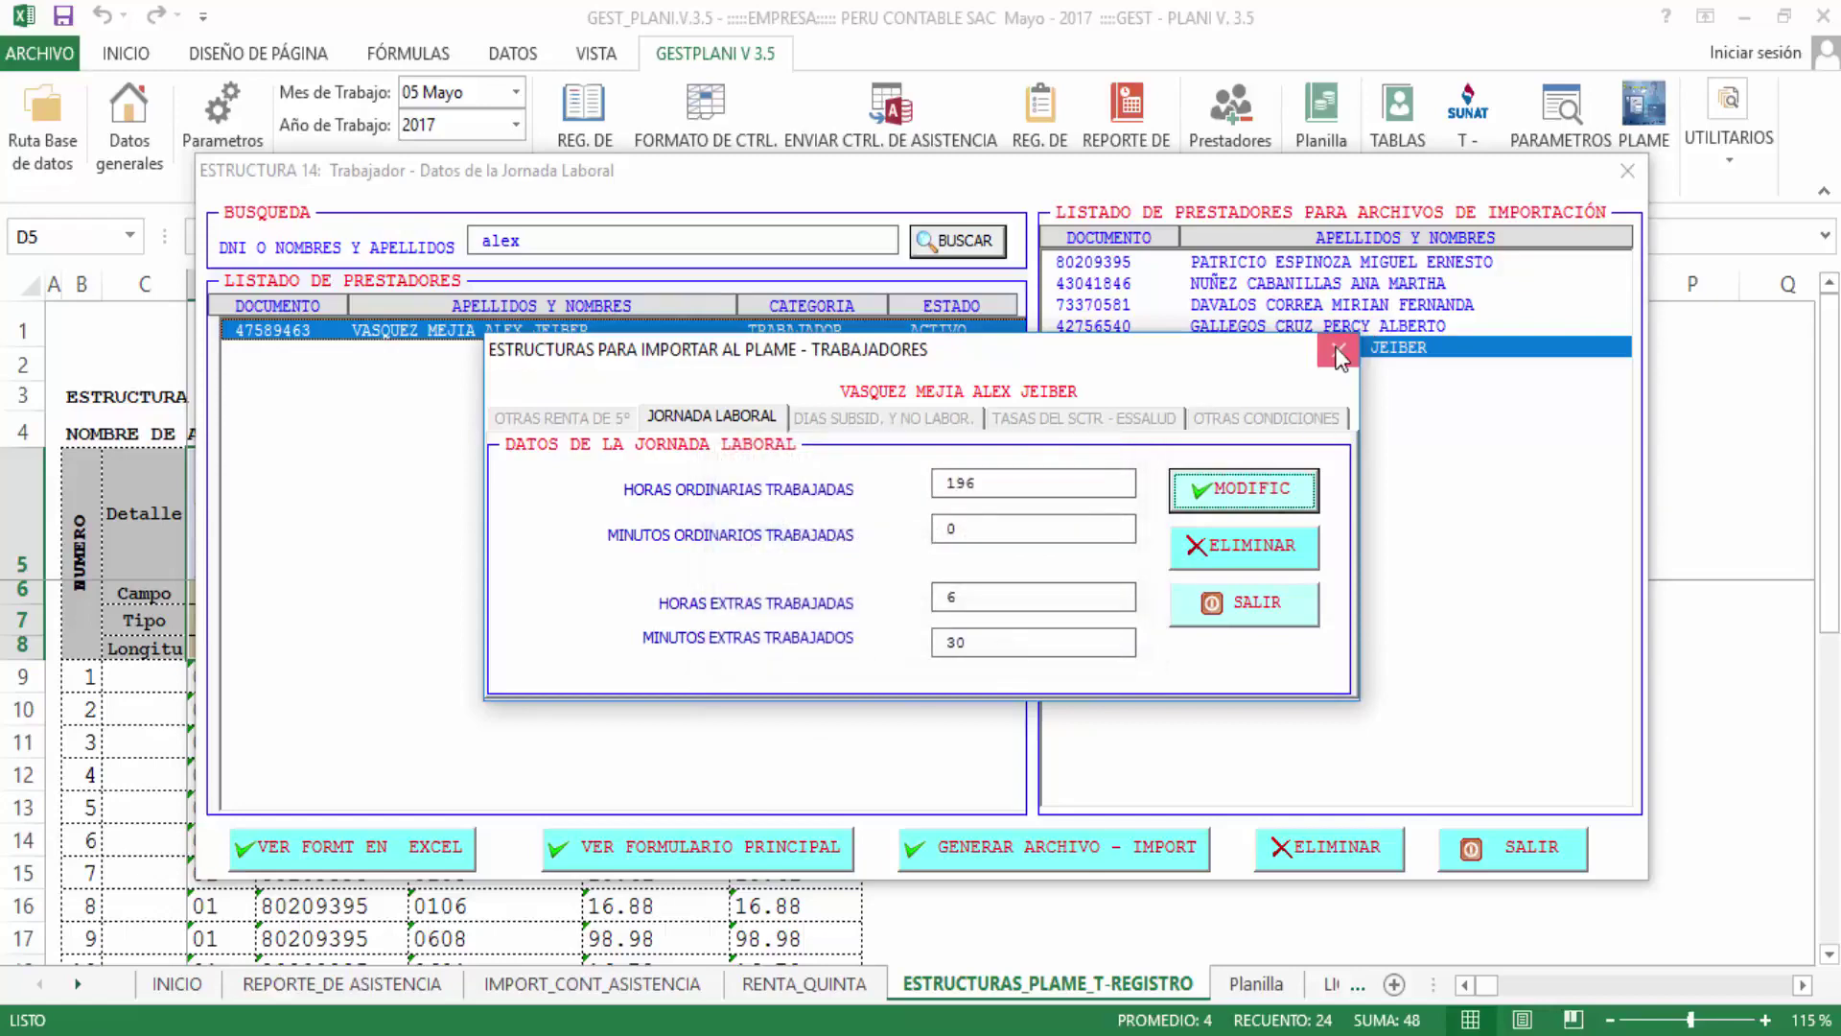
{"action": "left_click", "coordinate": [1339, 349]}
{"action": "left_click", "coordinate": [1628, 171]}
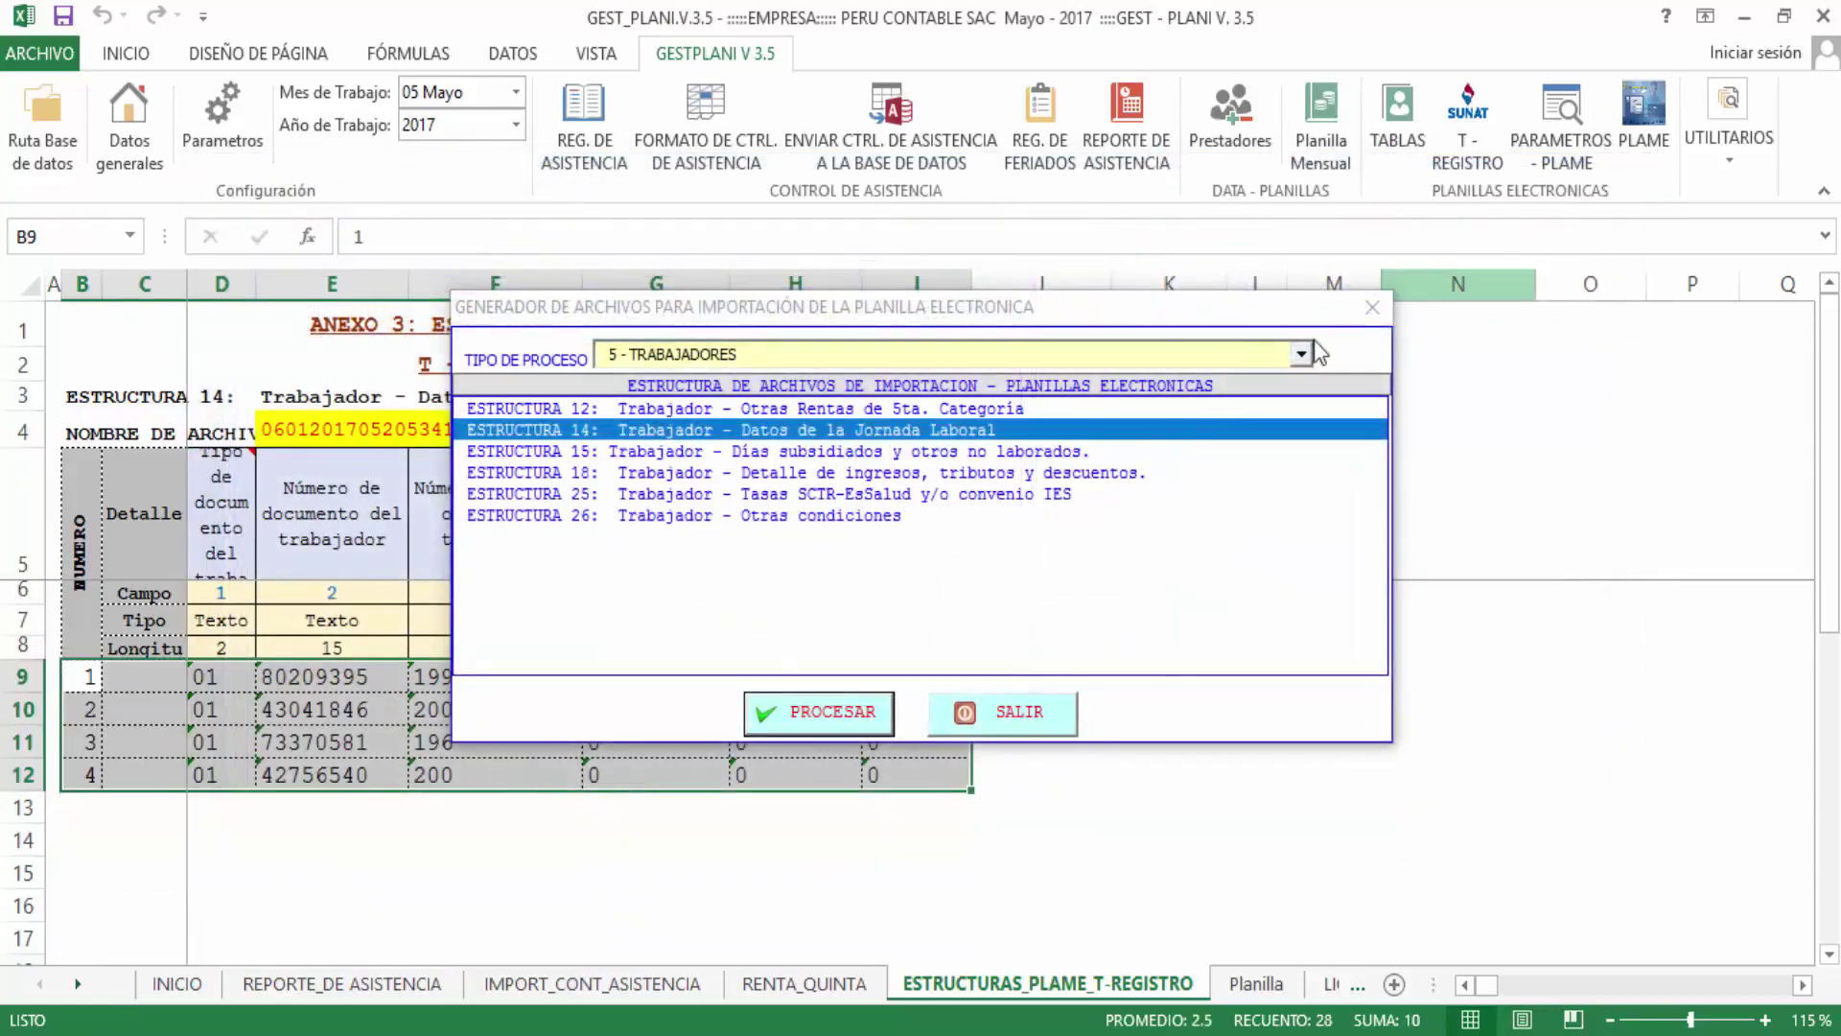
Regenerate the monthly attendance report for the worker looked up by ID number
{"action": "left_click", "coordinate": [1381, 312]}
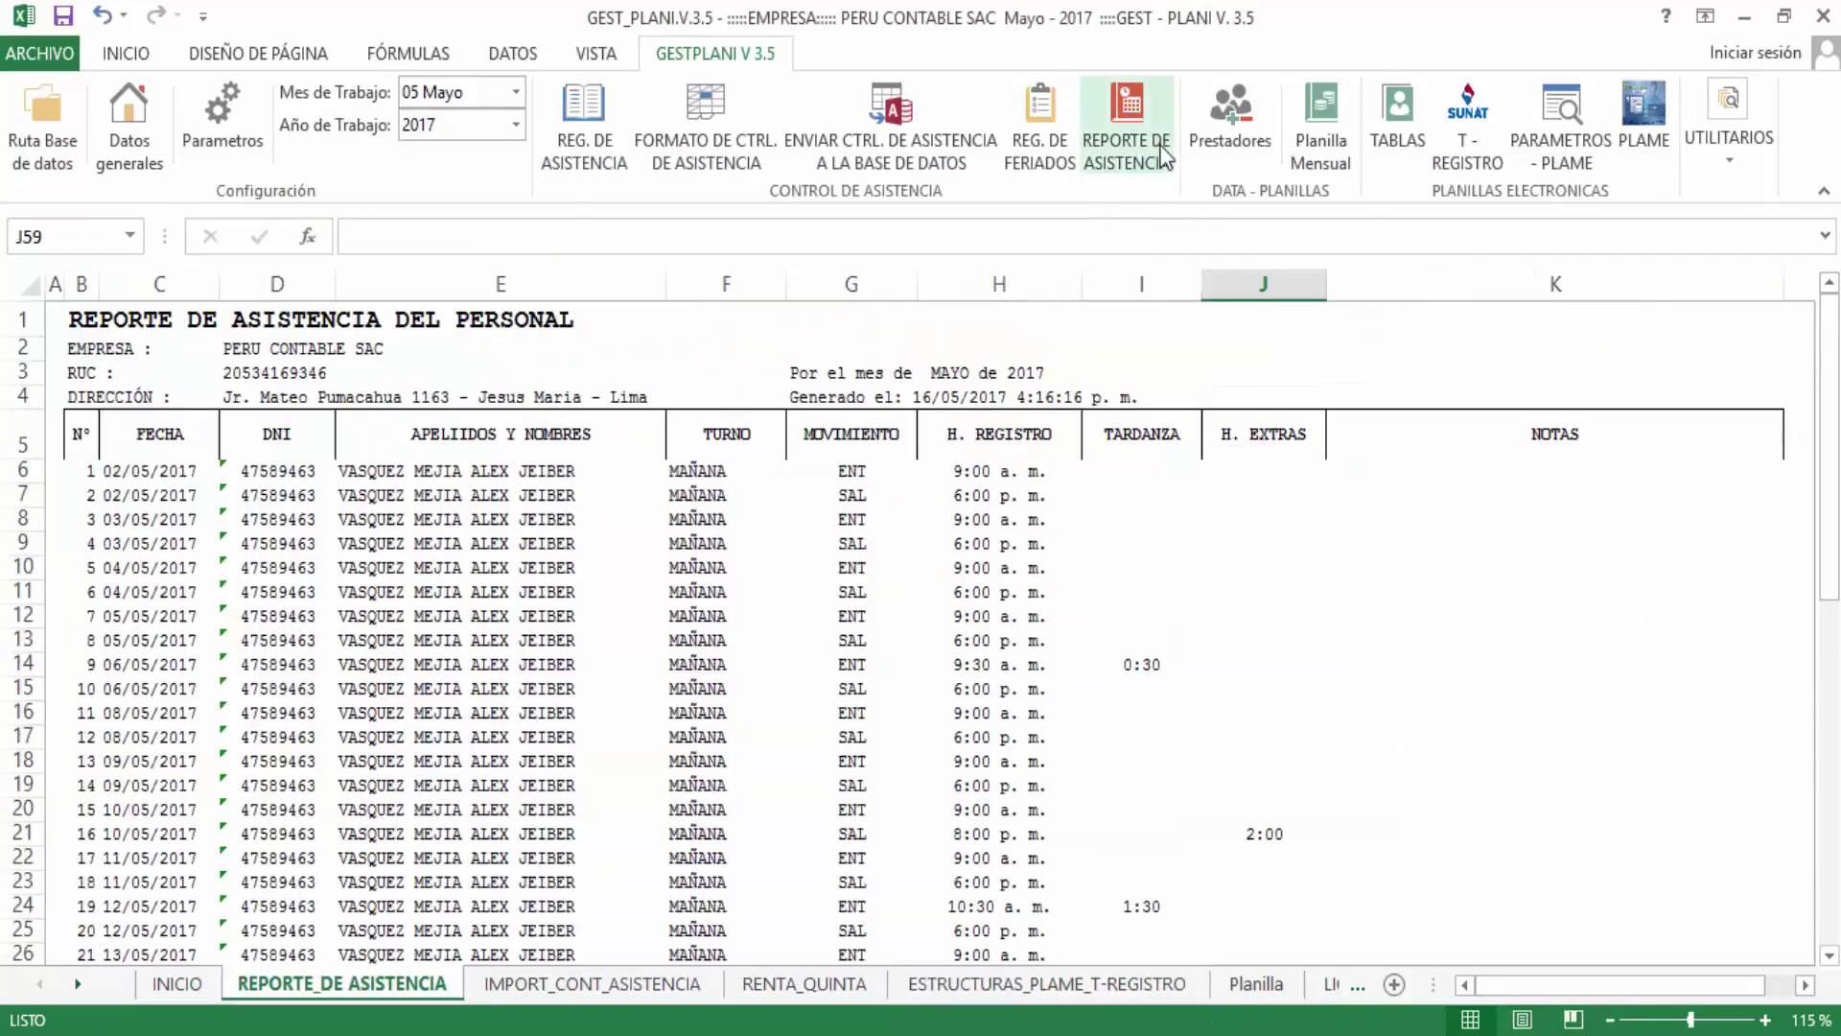
{"action": "left_click", "coordinate": [1146, 144]}
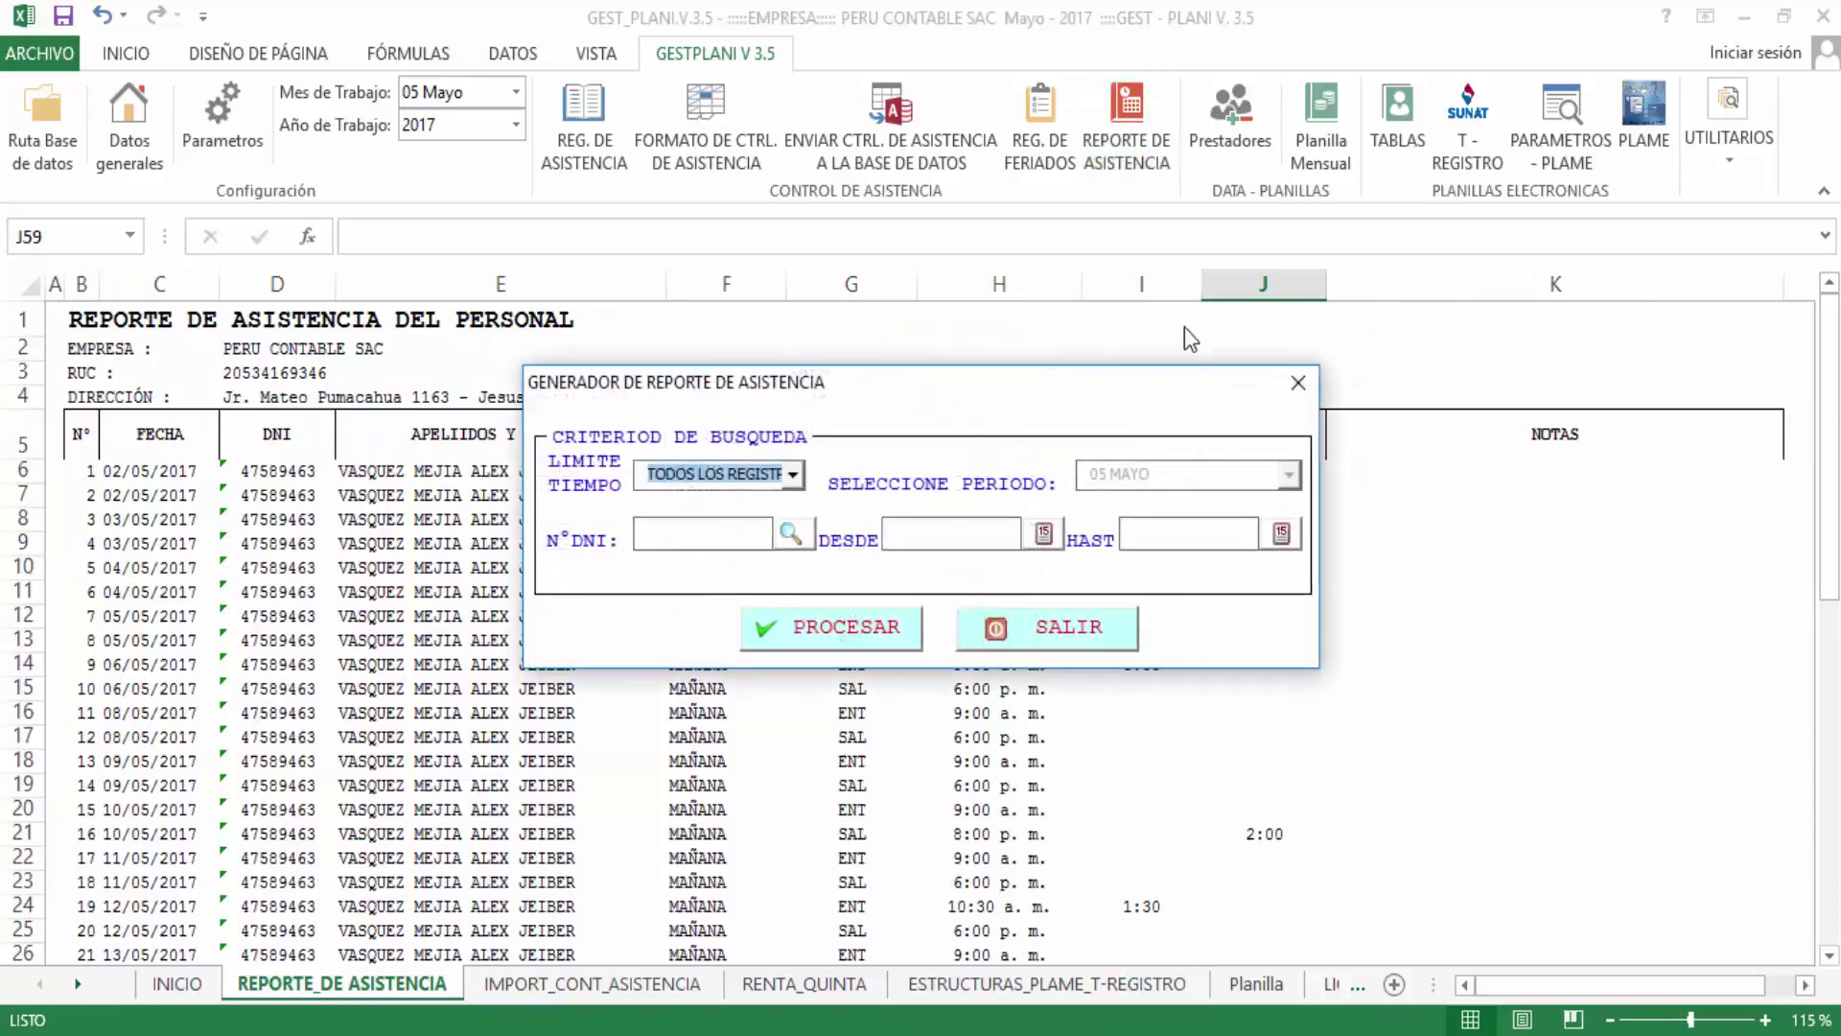
{"action": "left_click", "coordinate": [795, 474]}
{"action": "left_click", "coordinate": [753, 522]}
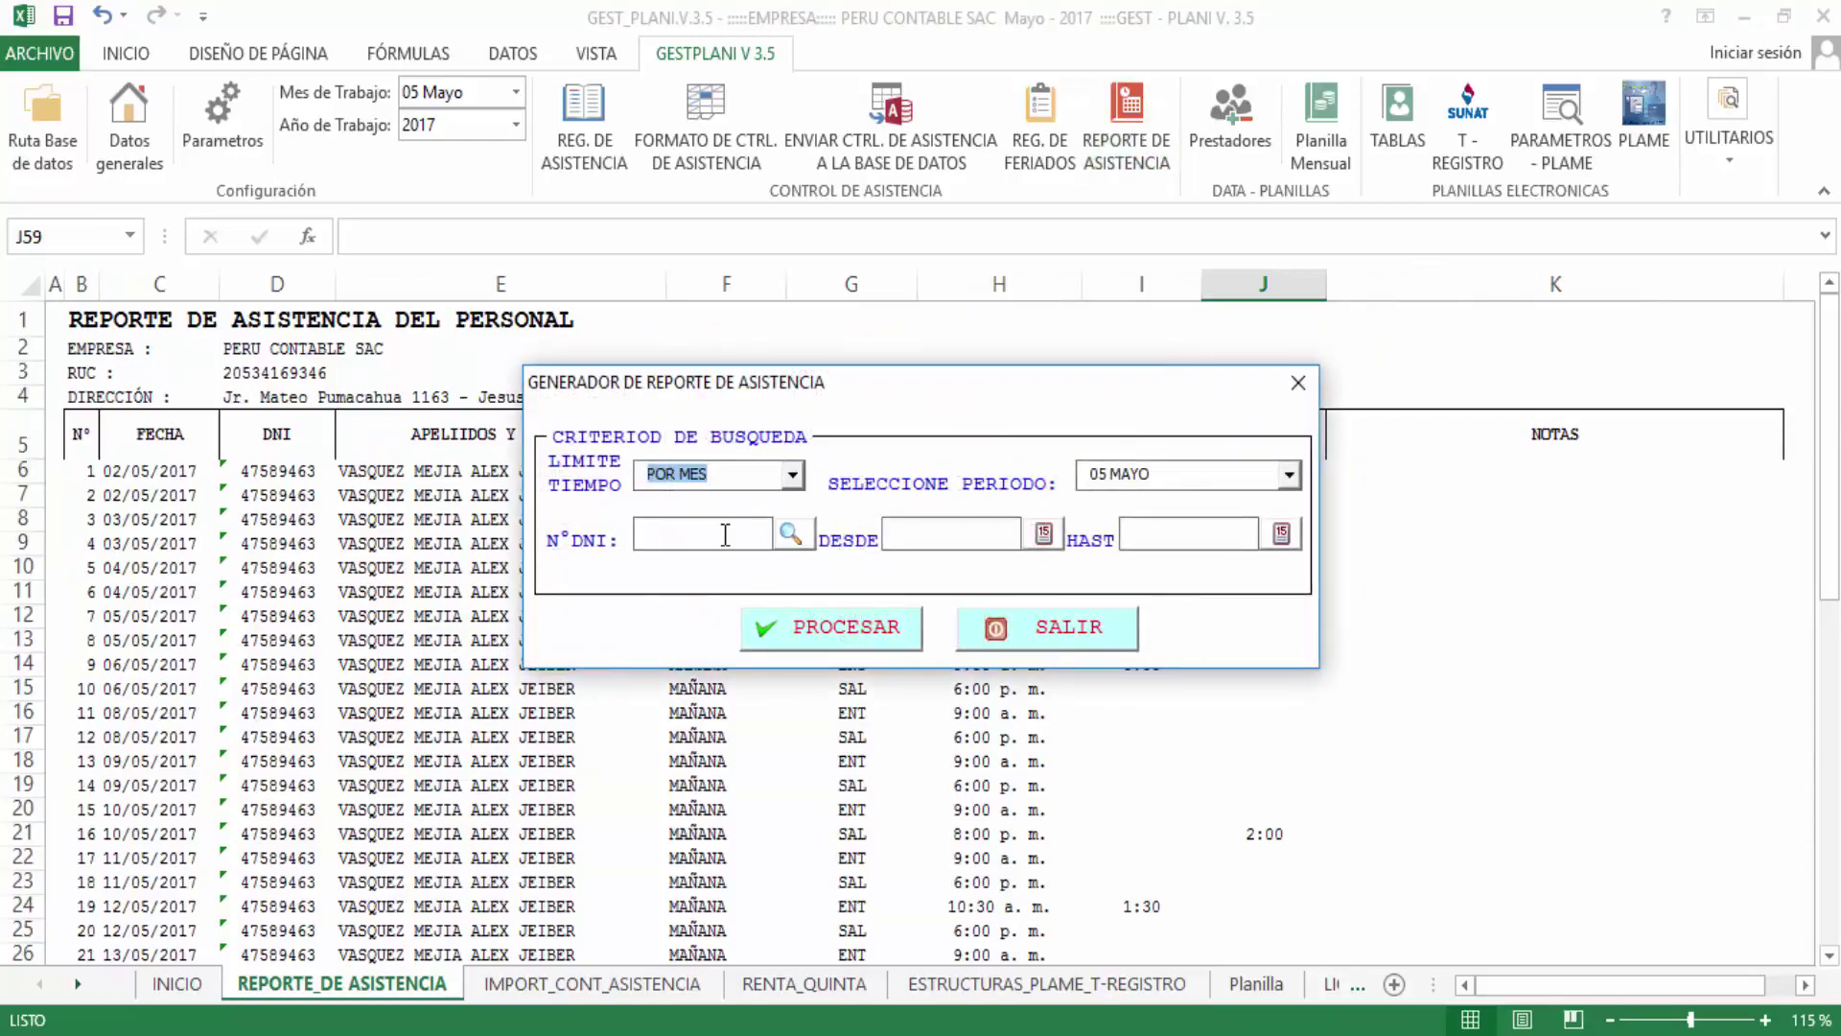
{"action": "key", "text": "Return"}
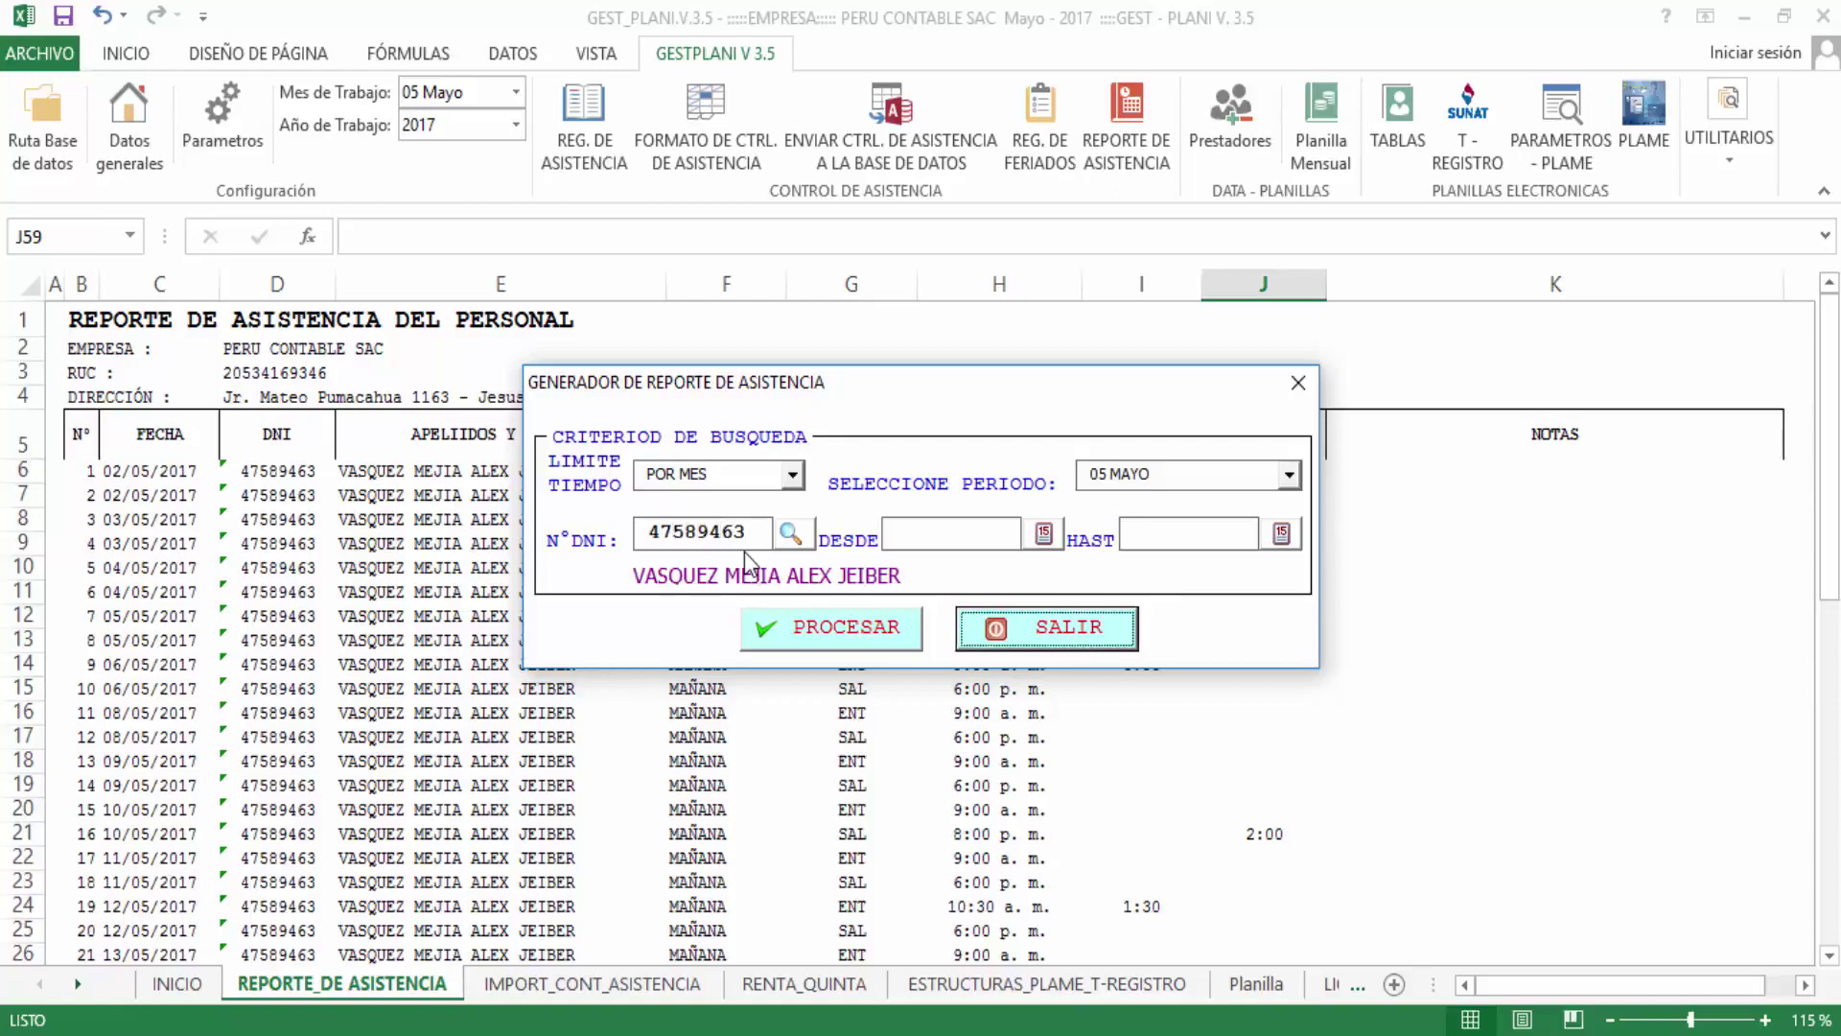
{"action": "left_click", "coordinate": [801, 626]}
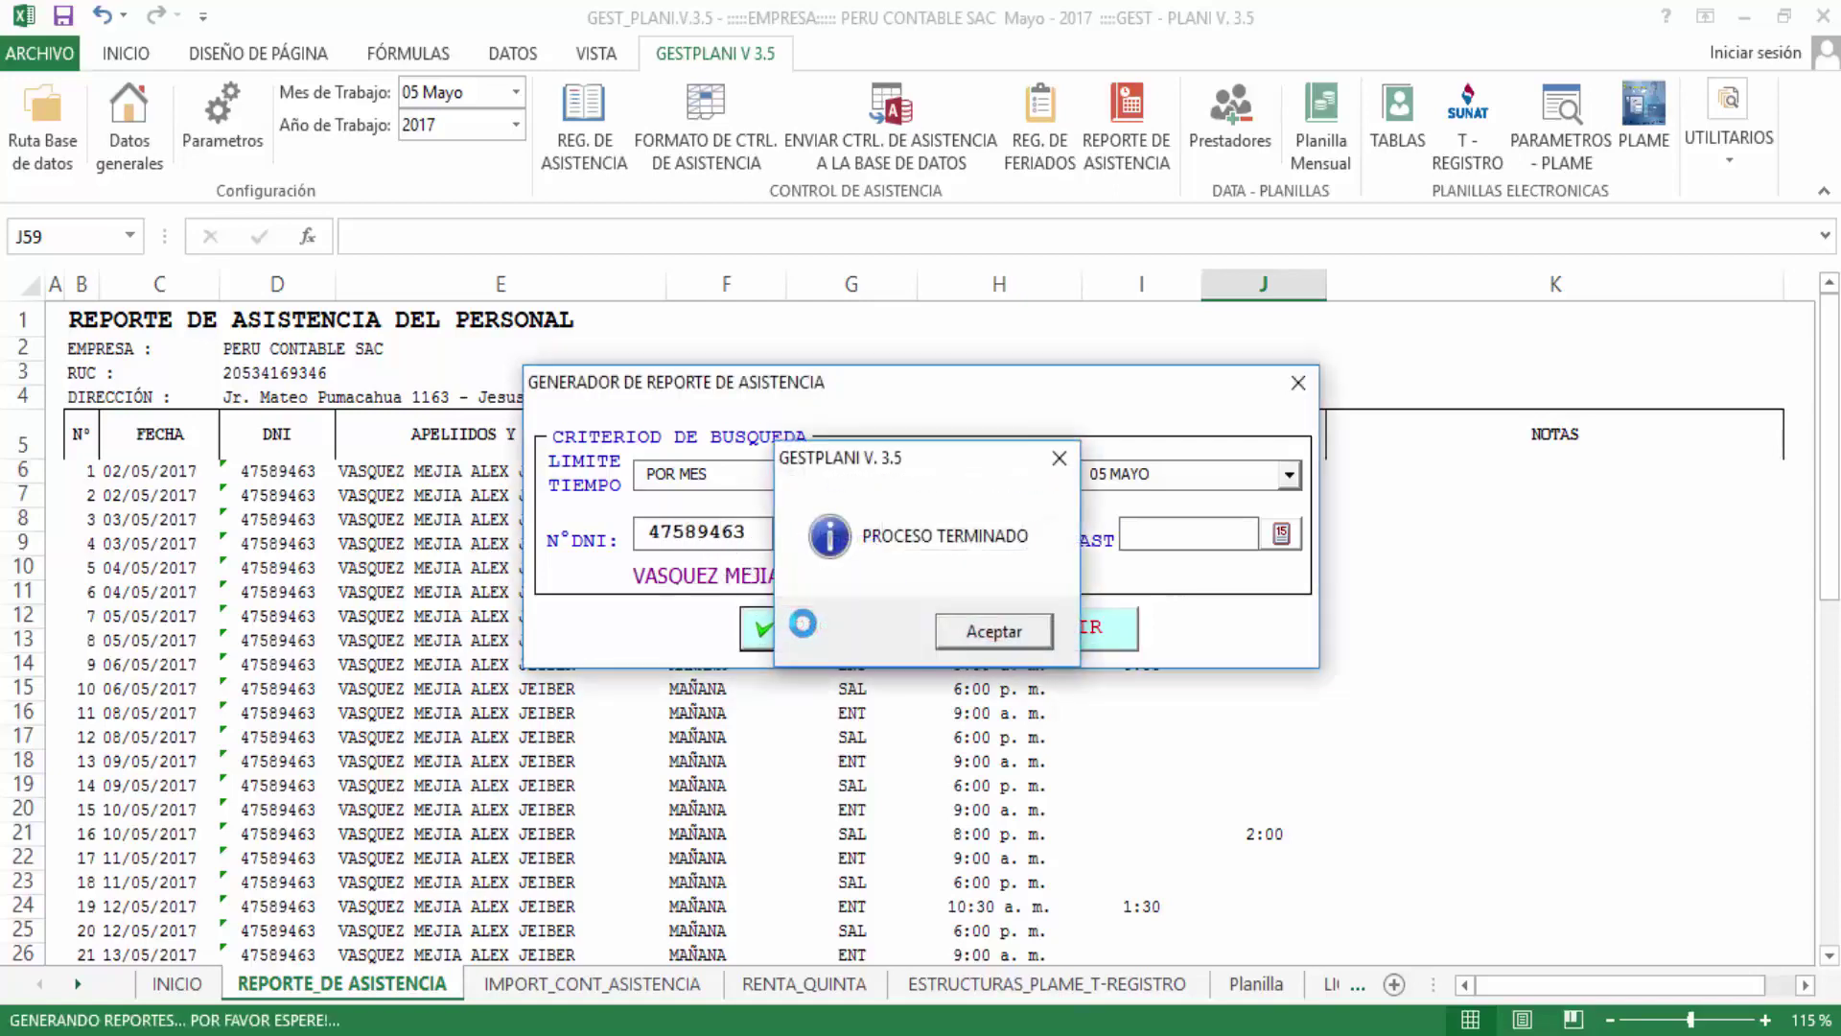
{"action": "key", "text": "Return"}
{"action": "left_click", "coordinate": [1060, 628]}
Check the report's TOTALES row: 4:00 late time and 6:30 overtime
{"action": "scroll", "coordinate": [1197, 642], "scroll_direction": "down", "scroll_amount": 10}
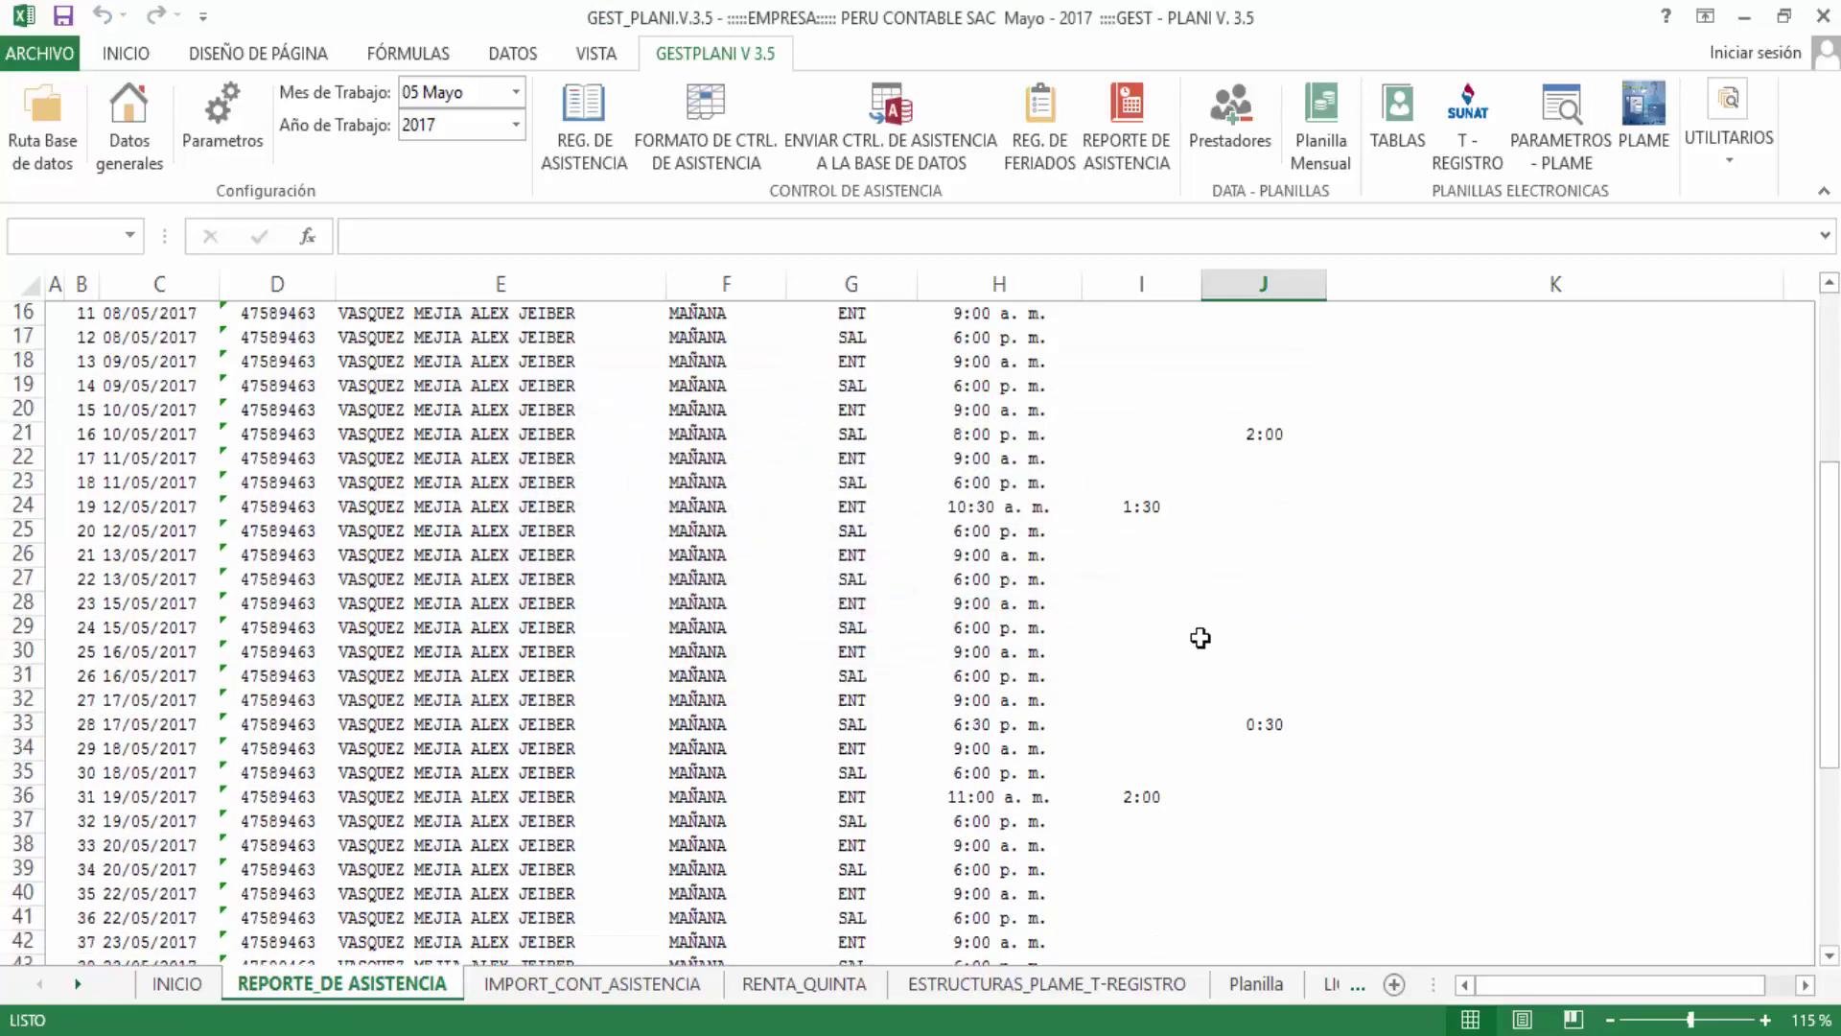
{"action": "scroll", "coordinate": [1197, 642], "scroll_direction": "down", "scroll_amount": 2}
{"action": "left_click", "coordinate": [1153, 773]}
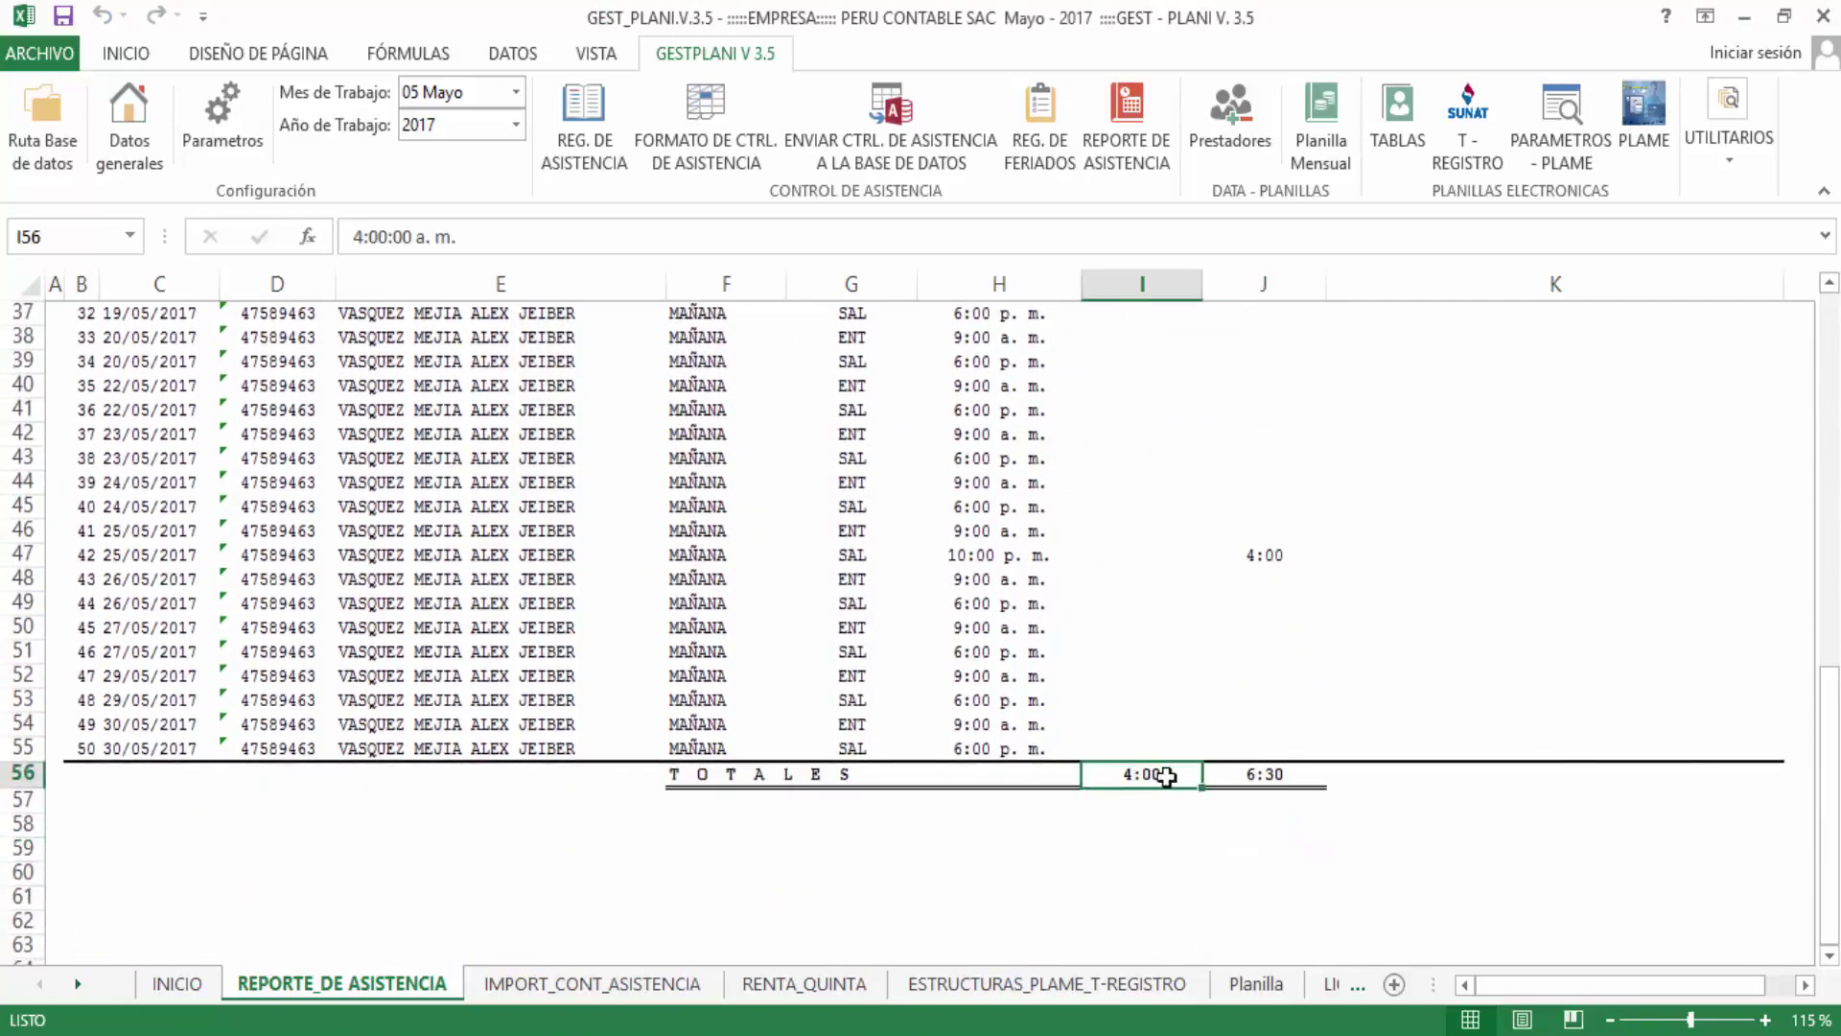
{"action": "scroll", "coordinate": [1163, 651], "scroll_direction": "up", "scroll_amount": 7}
{"action": "scroll", "coordinate": [1155, 595], "scroll_direction": "up", "scroll_amount": 5}
{"action": "scroll", "coordinate": [1145, 566], "scroll_direction": "down", "scroll_amount": 13}
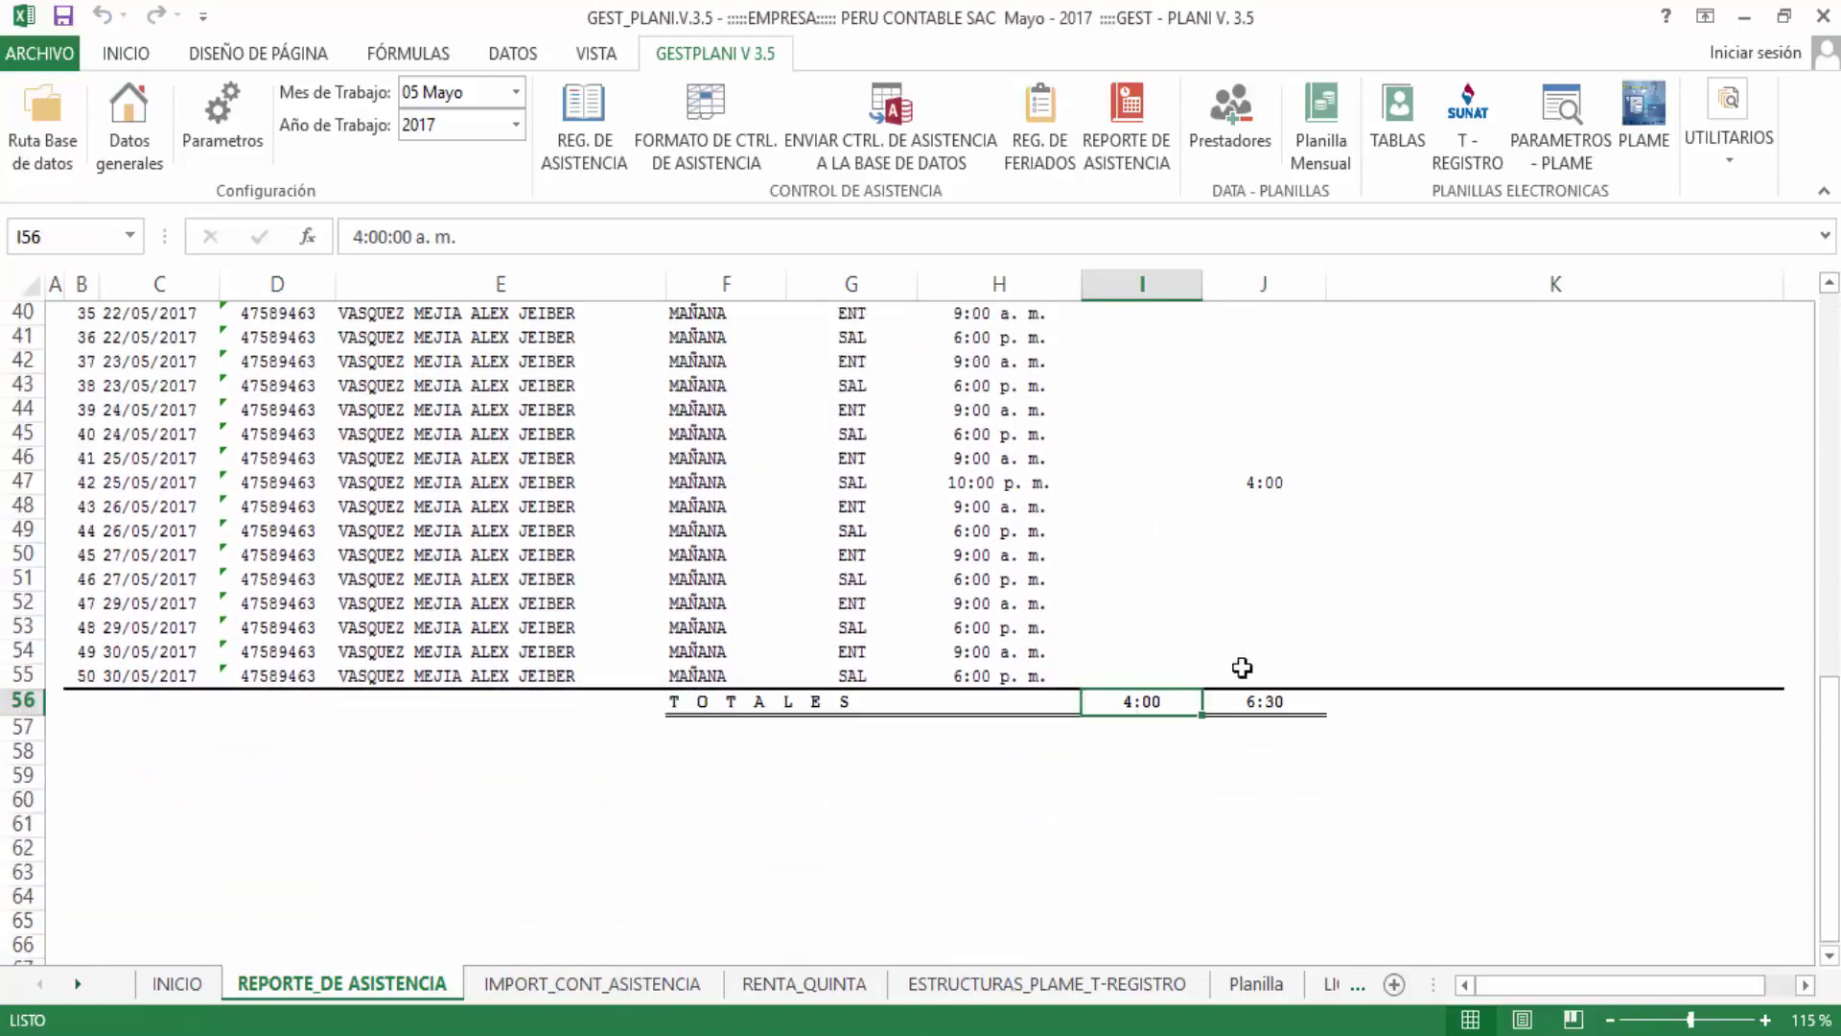
{"action": "left_click", "coordinate": [1278, 709]}
{"action": "scroll", "coordinate": [1299, 473], "scroll_direction": "up", "scroll_amount": 13}
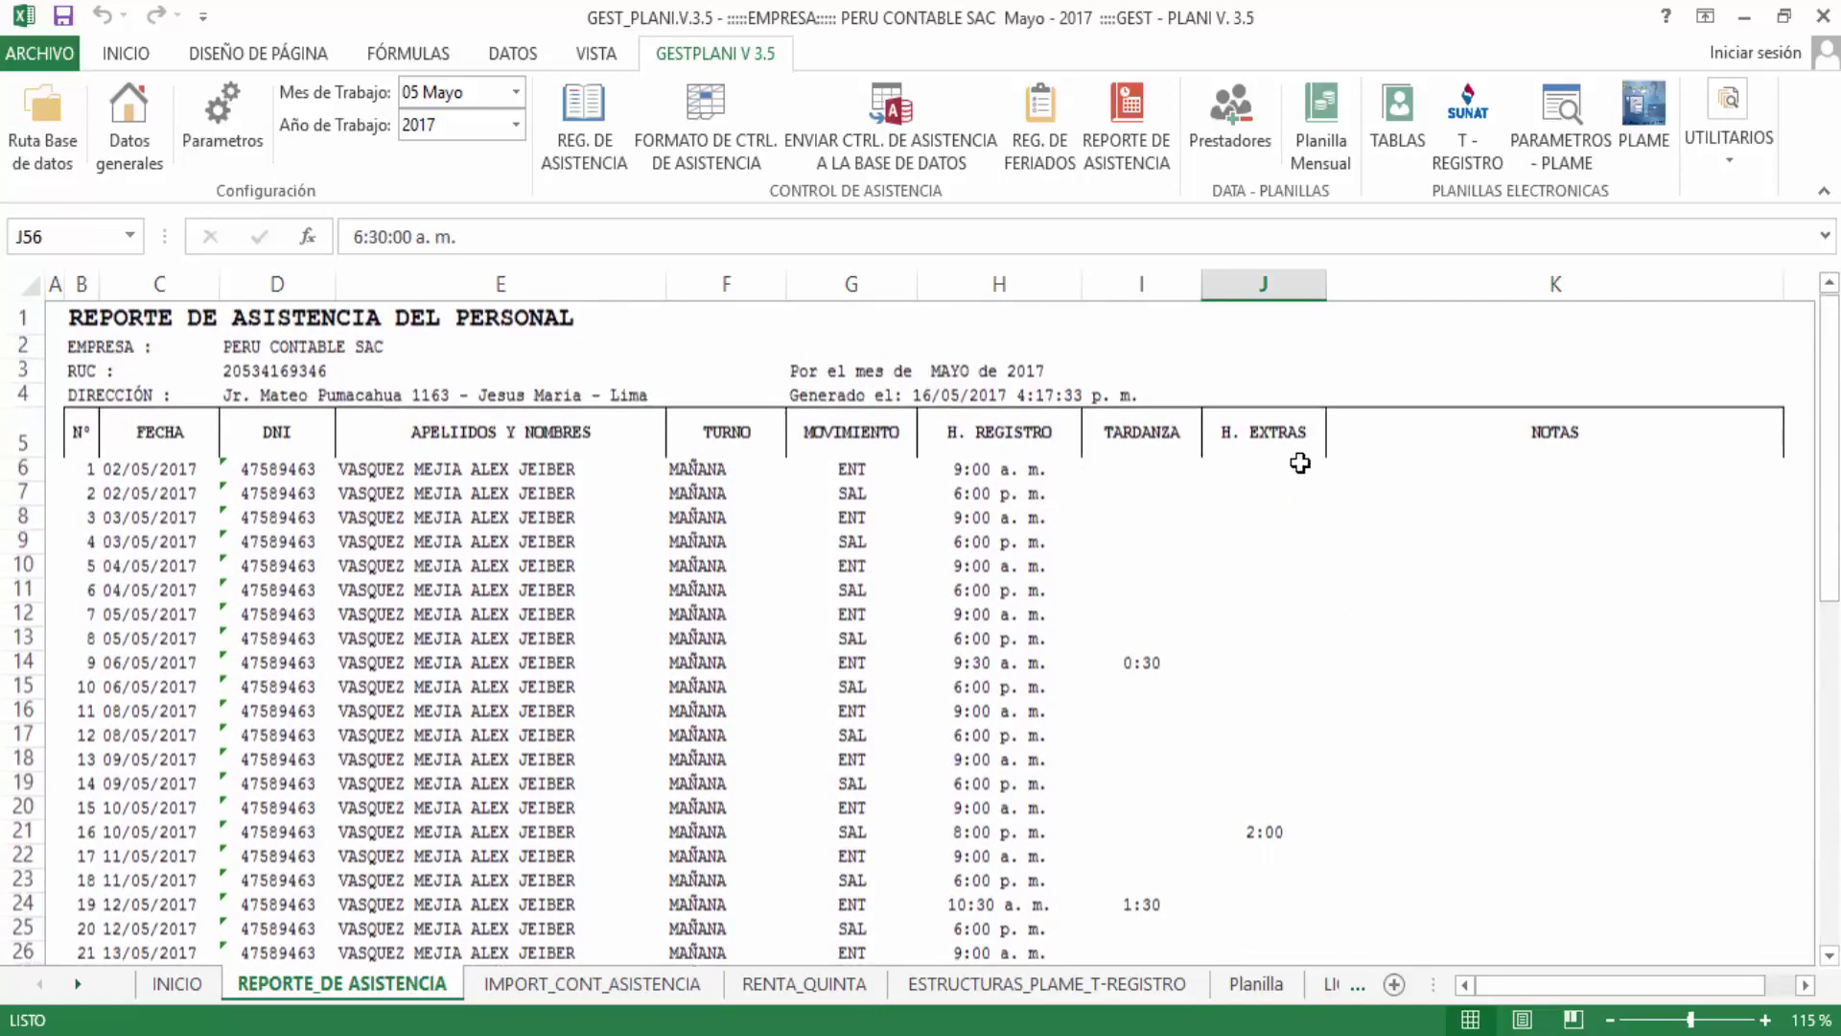
{"action": "scroll", "coordinate": [1293, 433], "scroll_direction": "down", "scroll_amount": 12}
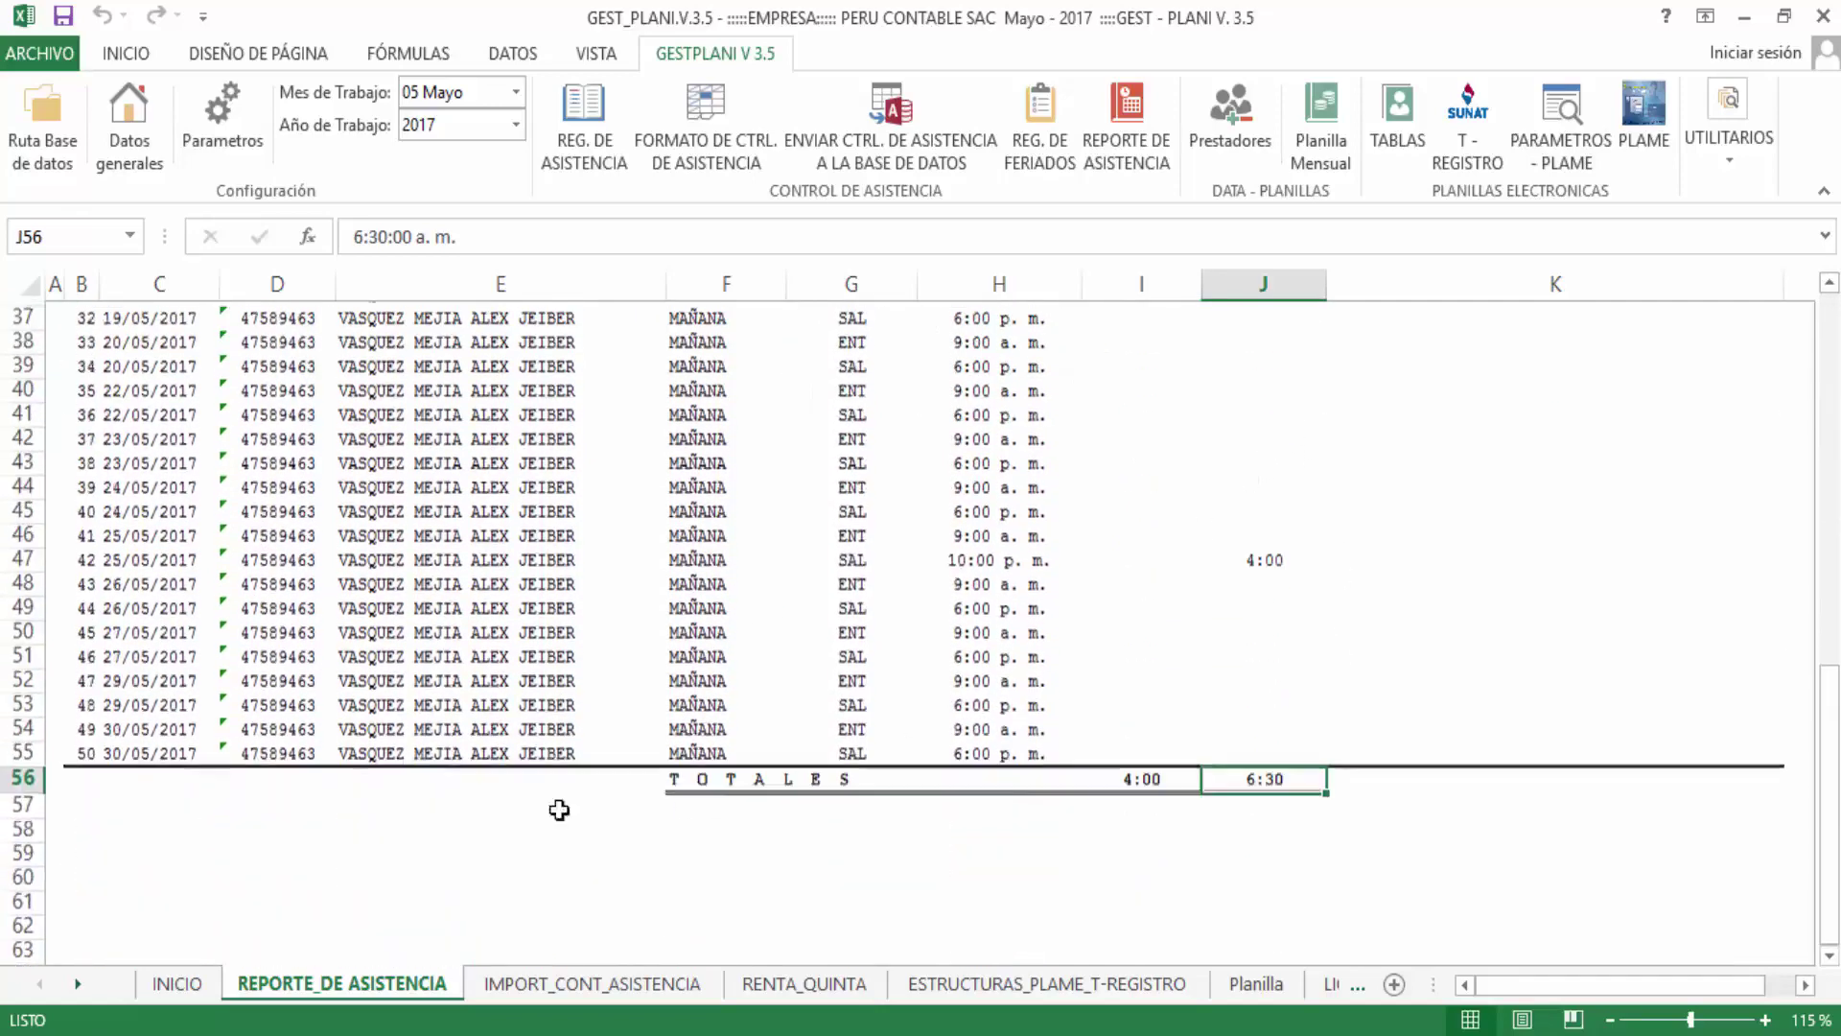
{"action": "scroll", "coordinate": [366, 772], "scroll_direction": "up", "scroll_amount": 9}
{"action": "scroll", "coordinate": [366, 772], "scroll_direction": "up", "scroll_amount": 3}
{"action": "scroll", "coordinate": [349, 761], "scroll_direction": "down", "scroll_amount": 13}
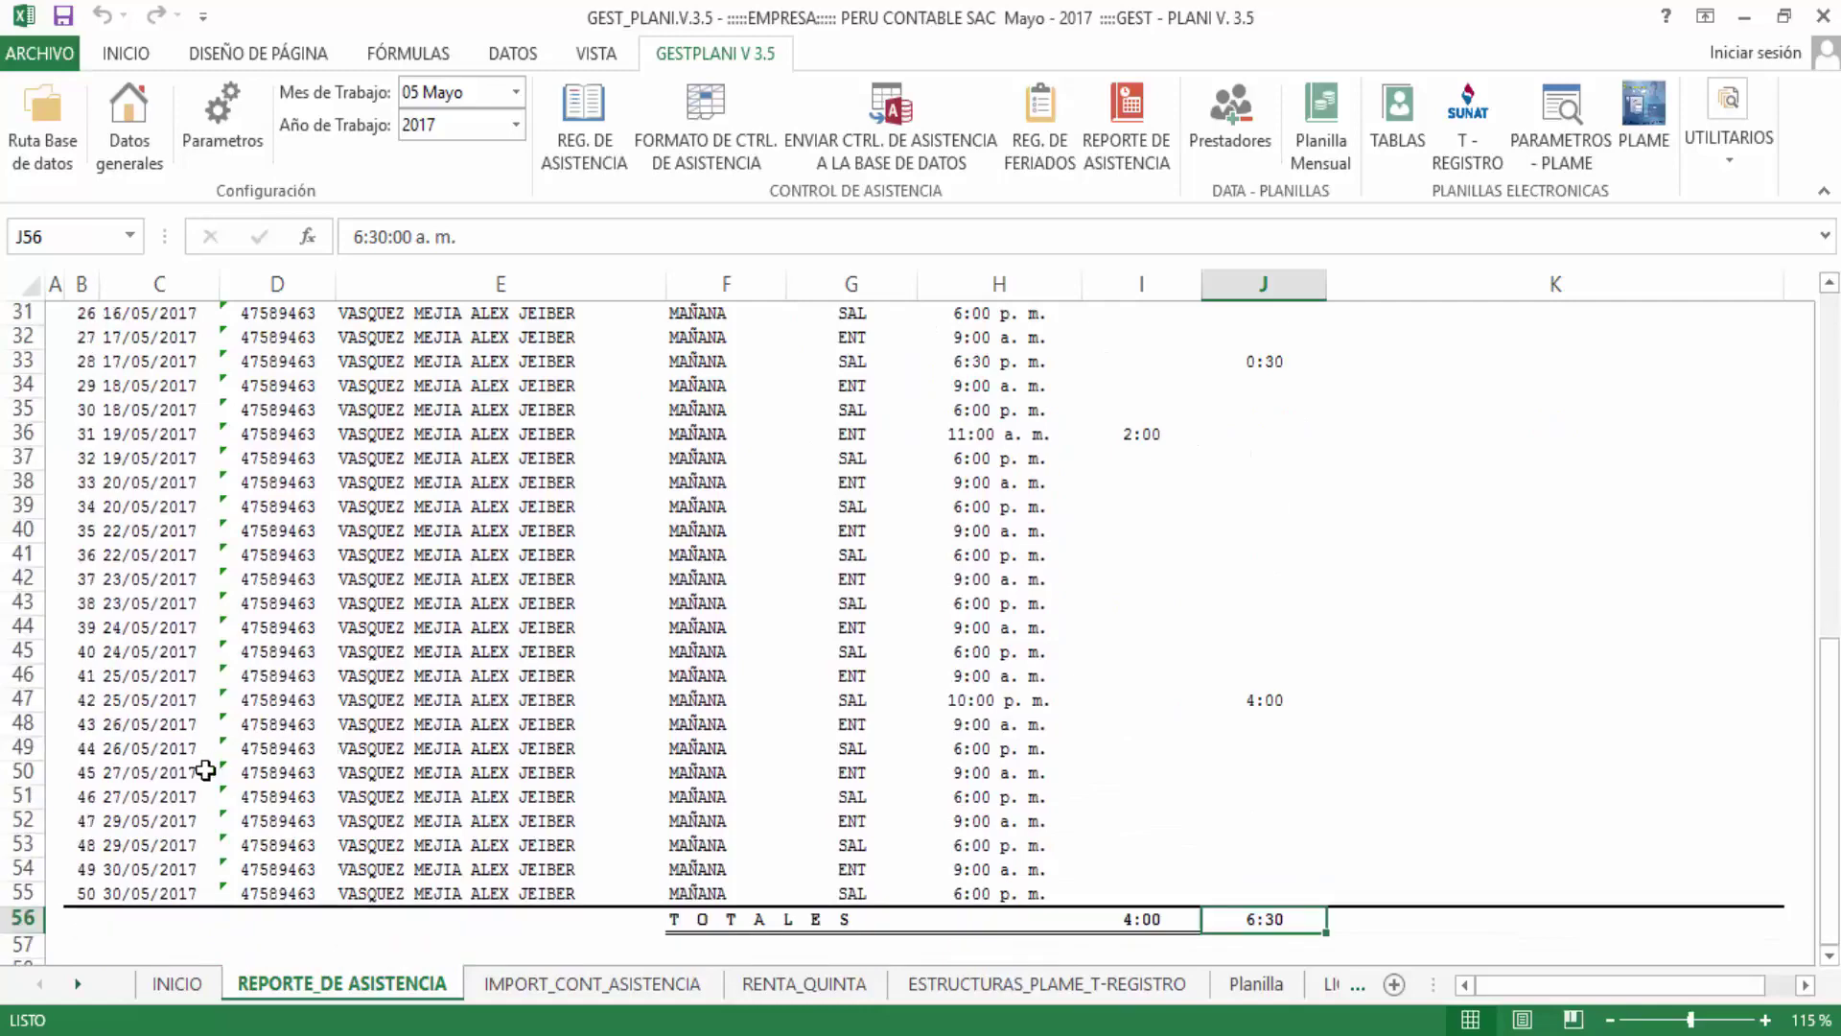
{"action": "scroll", "coordinate": [38, 710], "scroll_direction": "down", "scroll_amount": 1}
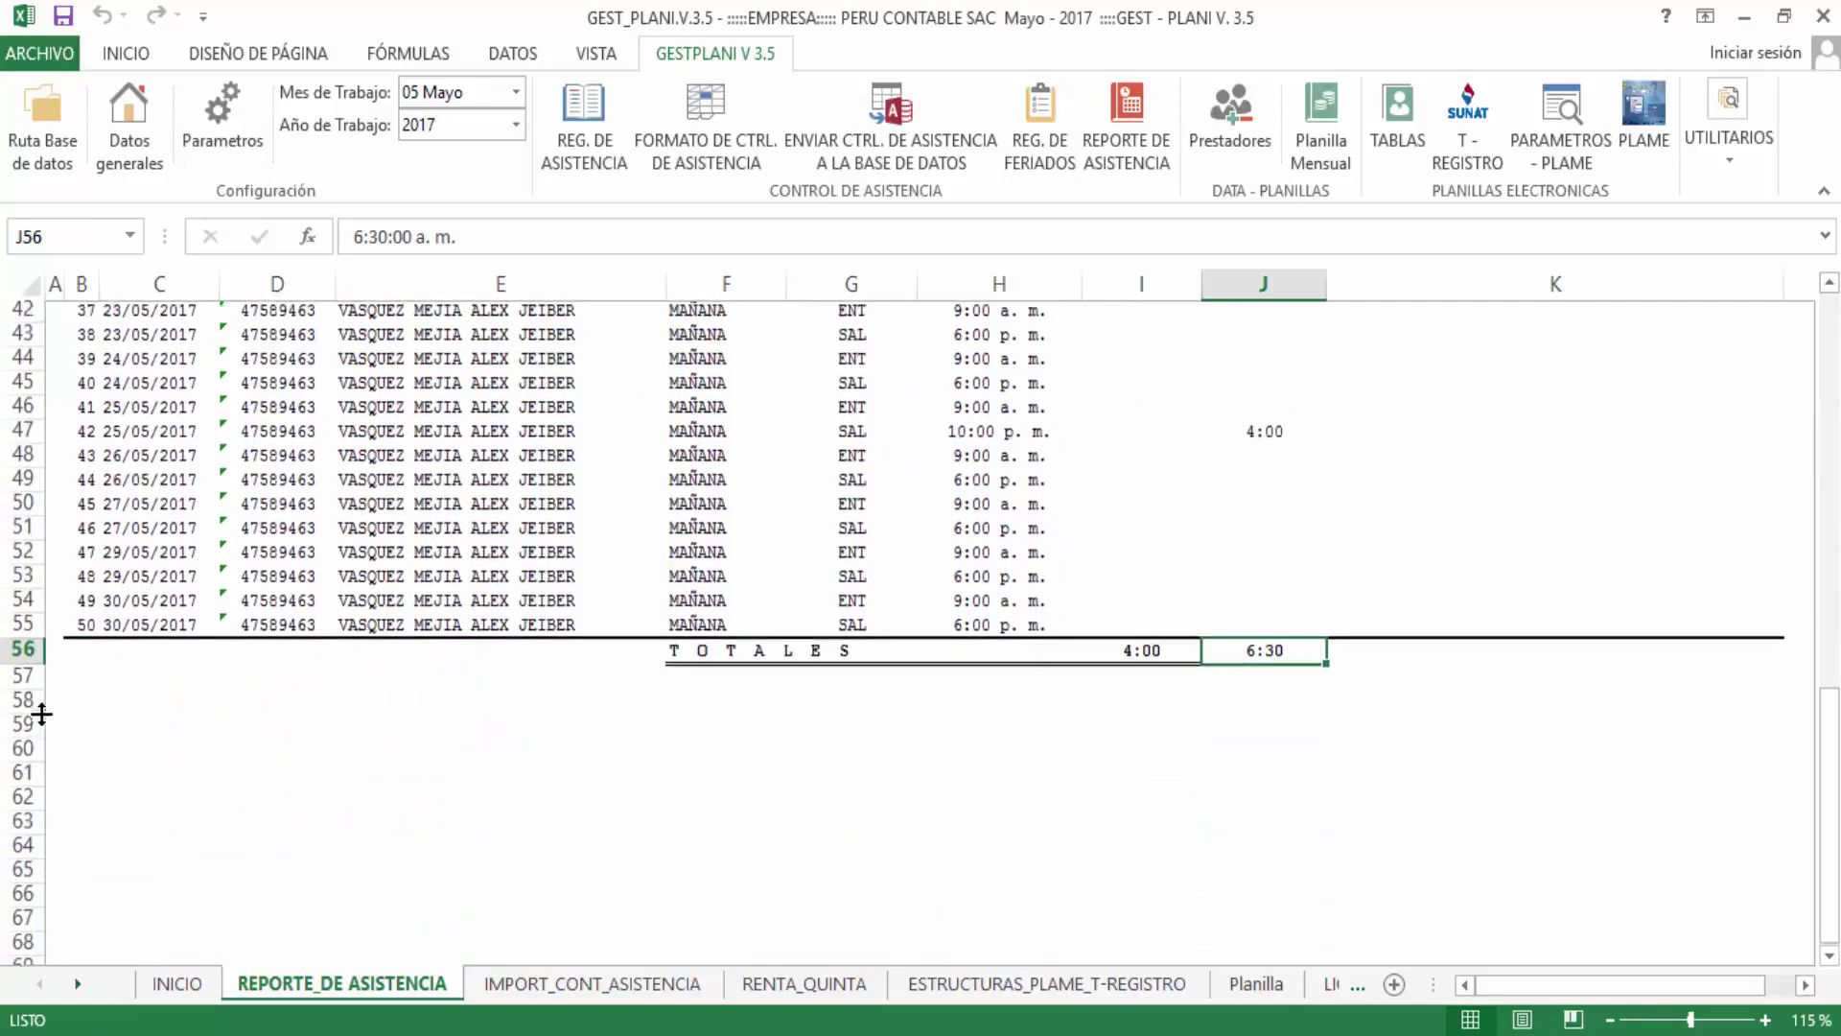
{"action": "scroll", "coordinate": [1324, 724], "scroll_direction": "up", "scroll_amount": 10}
{"action": "scroll", "coordinate": [1315, 755], "scroll_direction": "up", "scroll_amount": 4}
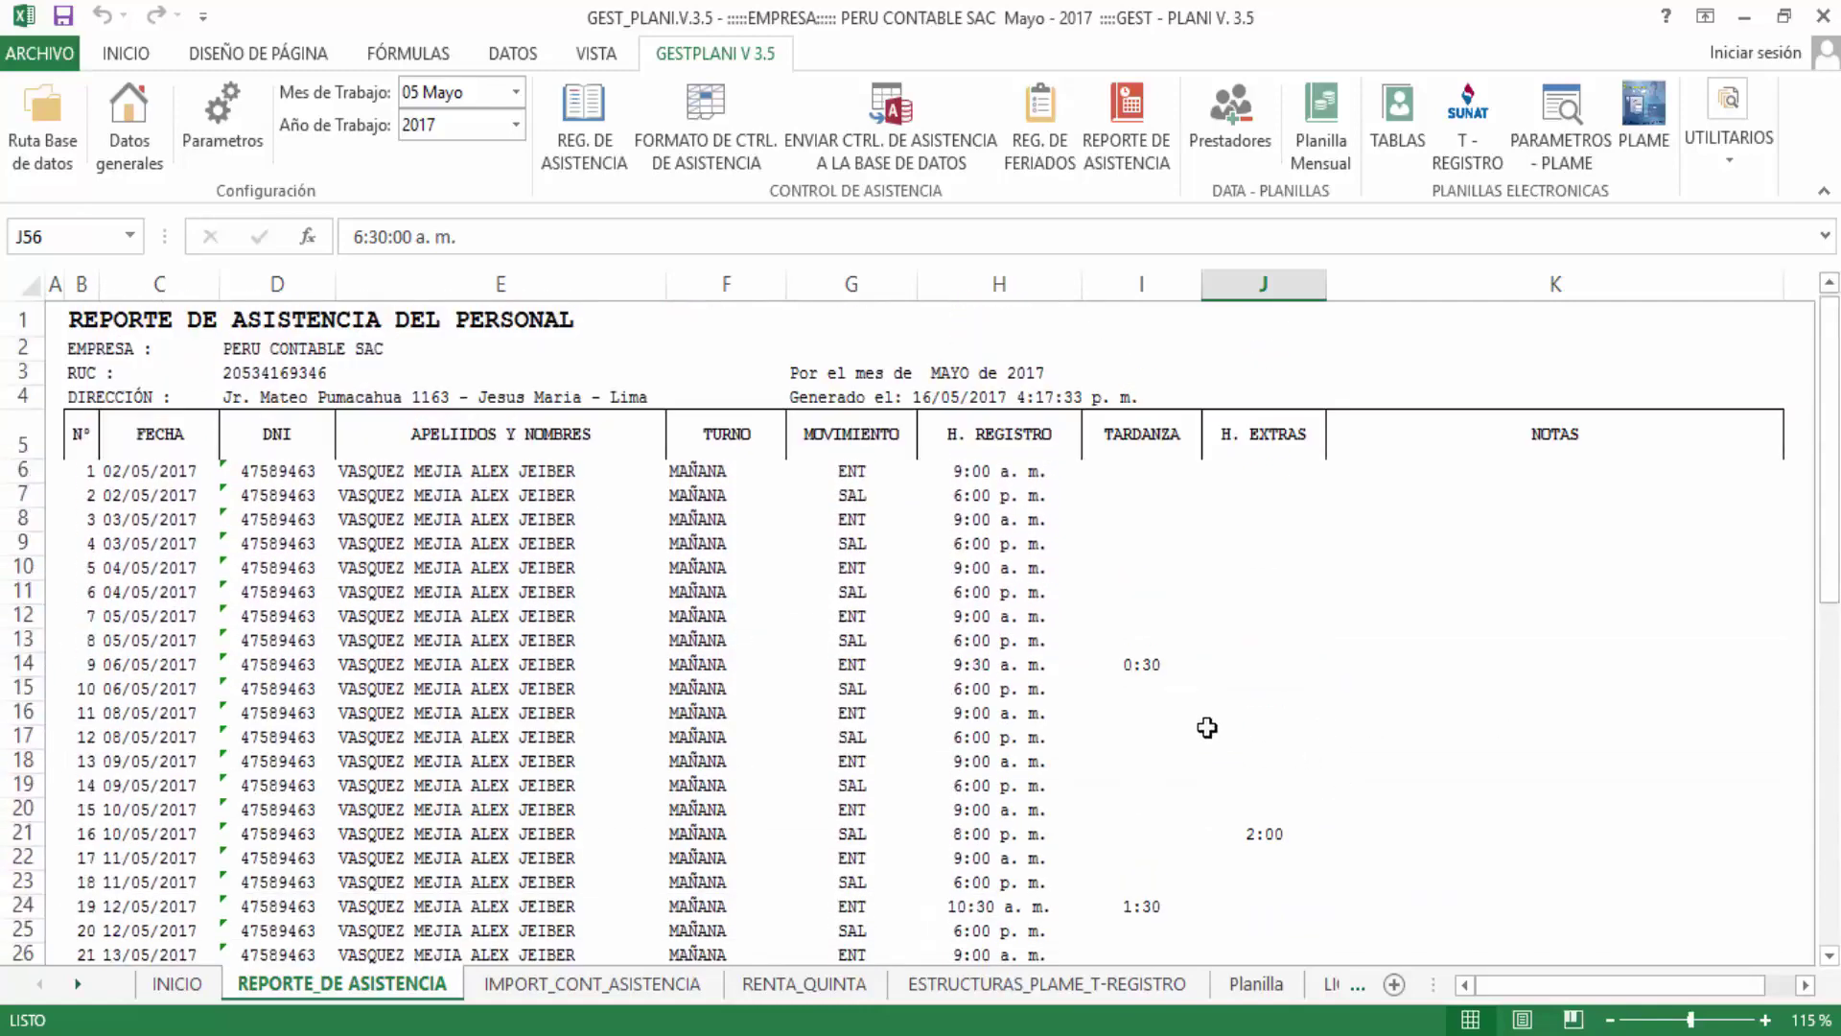
{"action": "scroll", "coordinate": [1789, 730], "scroll_direction": "down", "scroll_amount": 7}
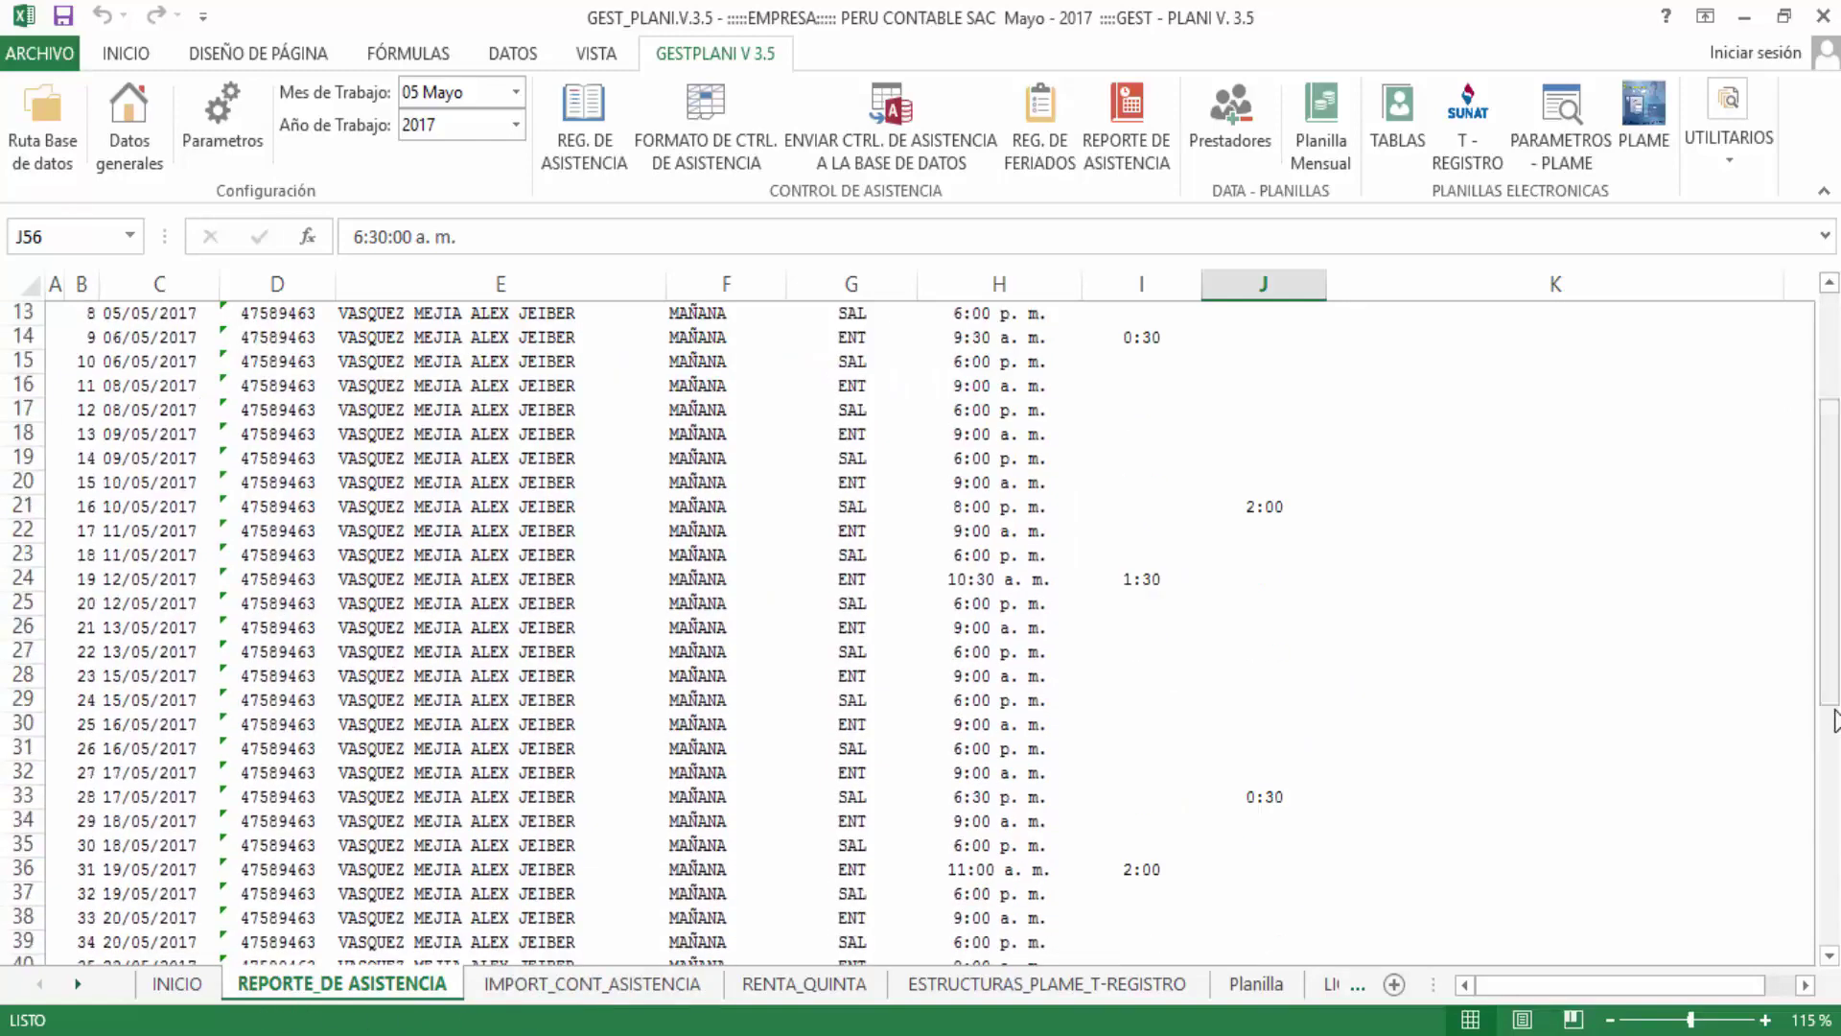
{"action": "scroll", "coordinate": [590, 892], "scroll_direction": "down", "scroll_amount": 2}
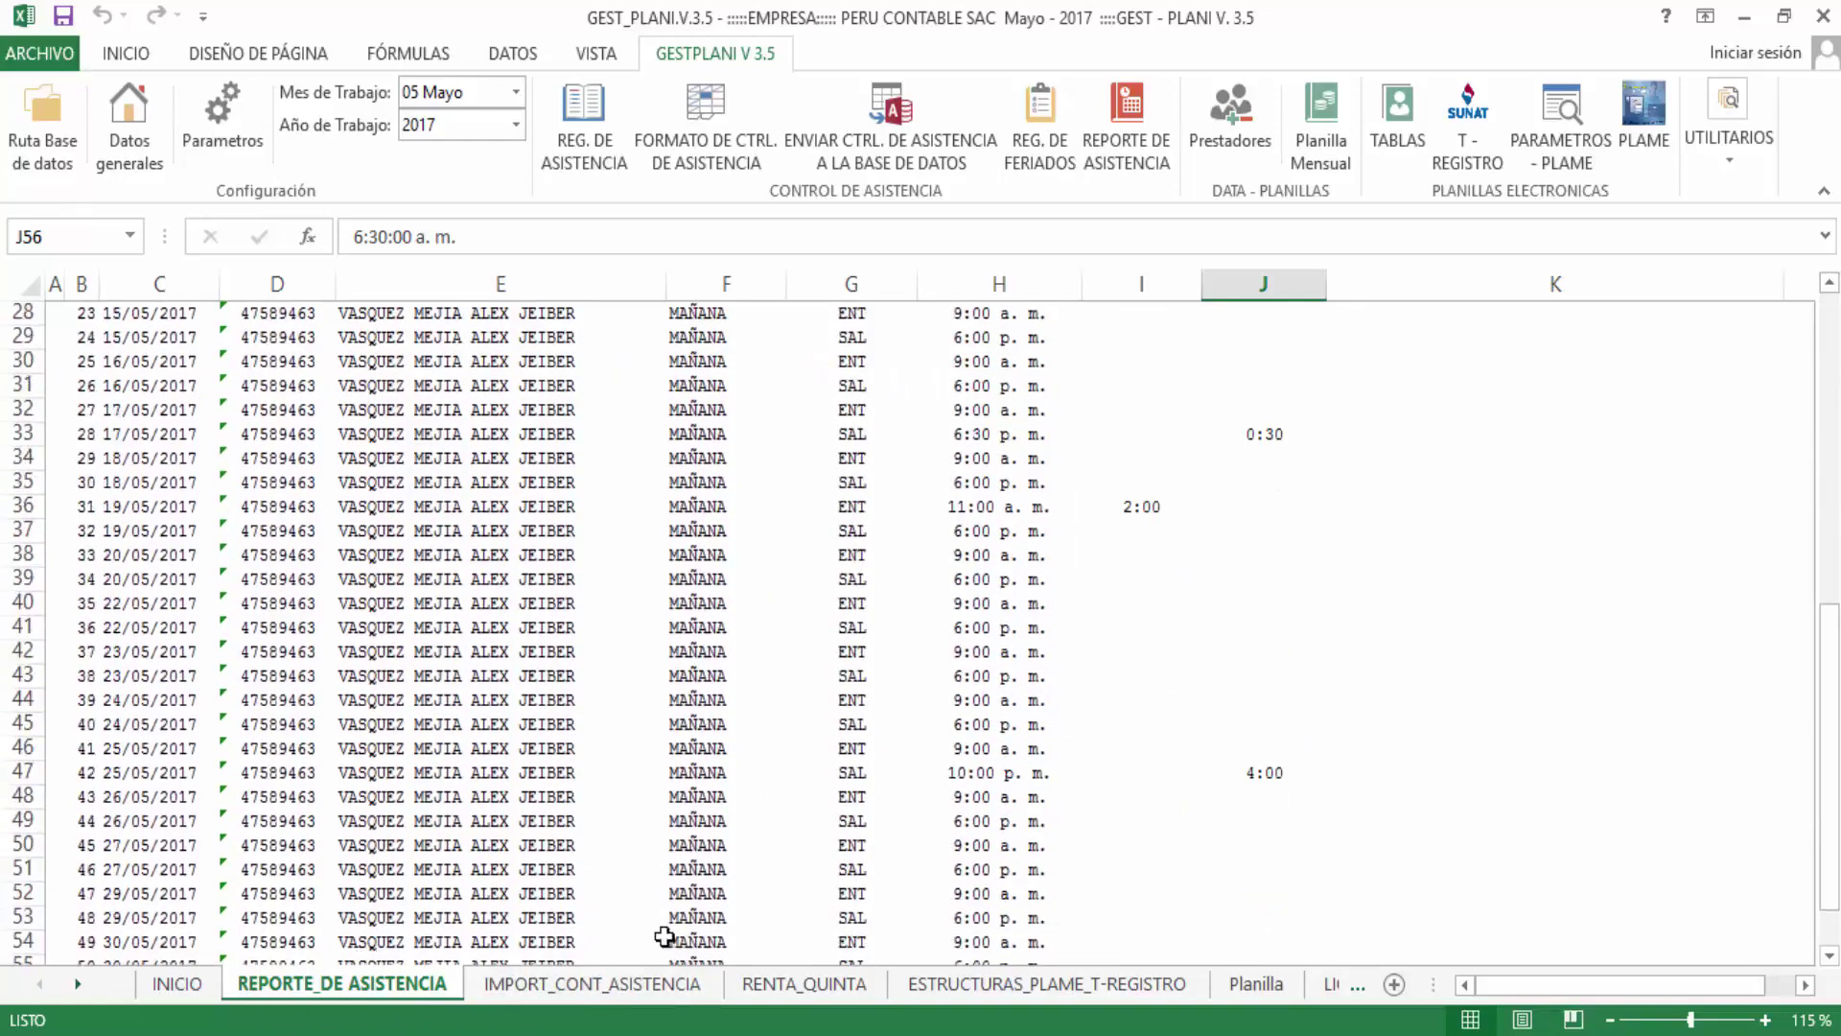
{"action": "scroll", "coordinate": [838, 838], "scroll_direction": "down", "scroll_amount": 3}
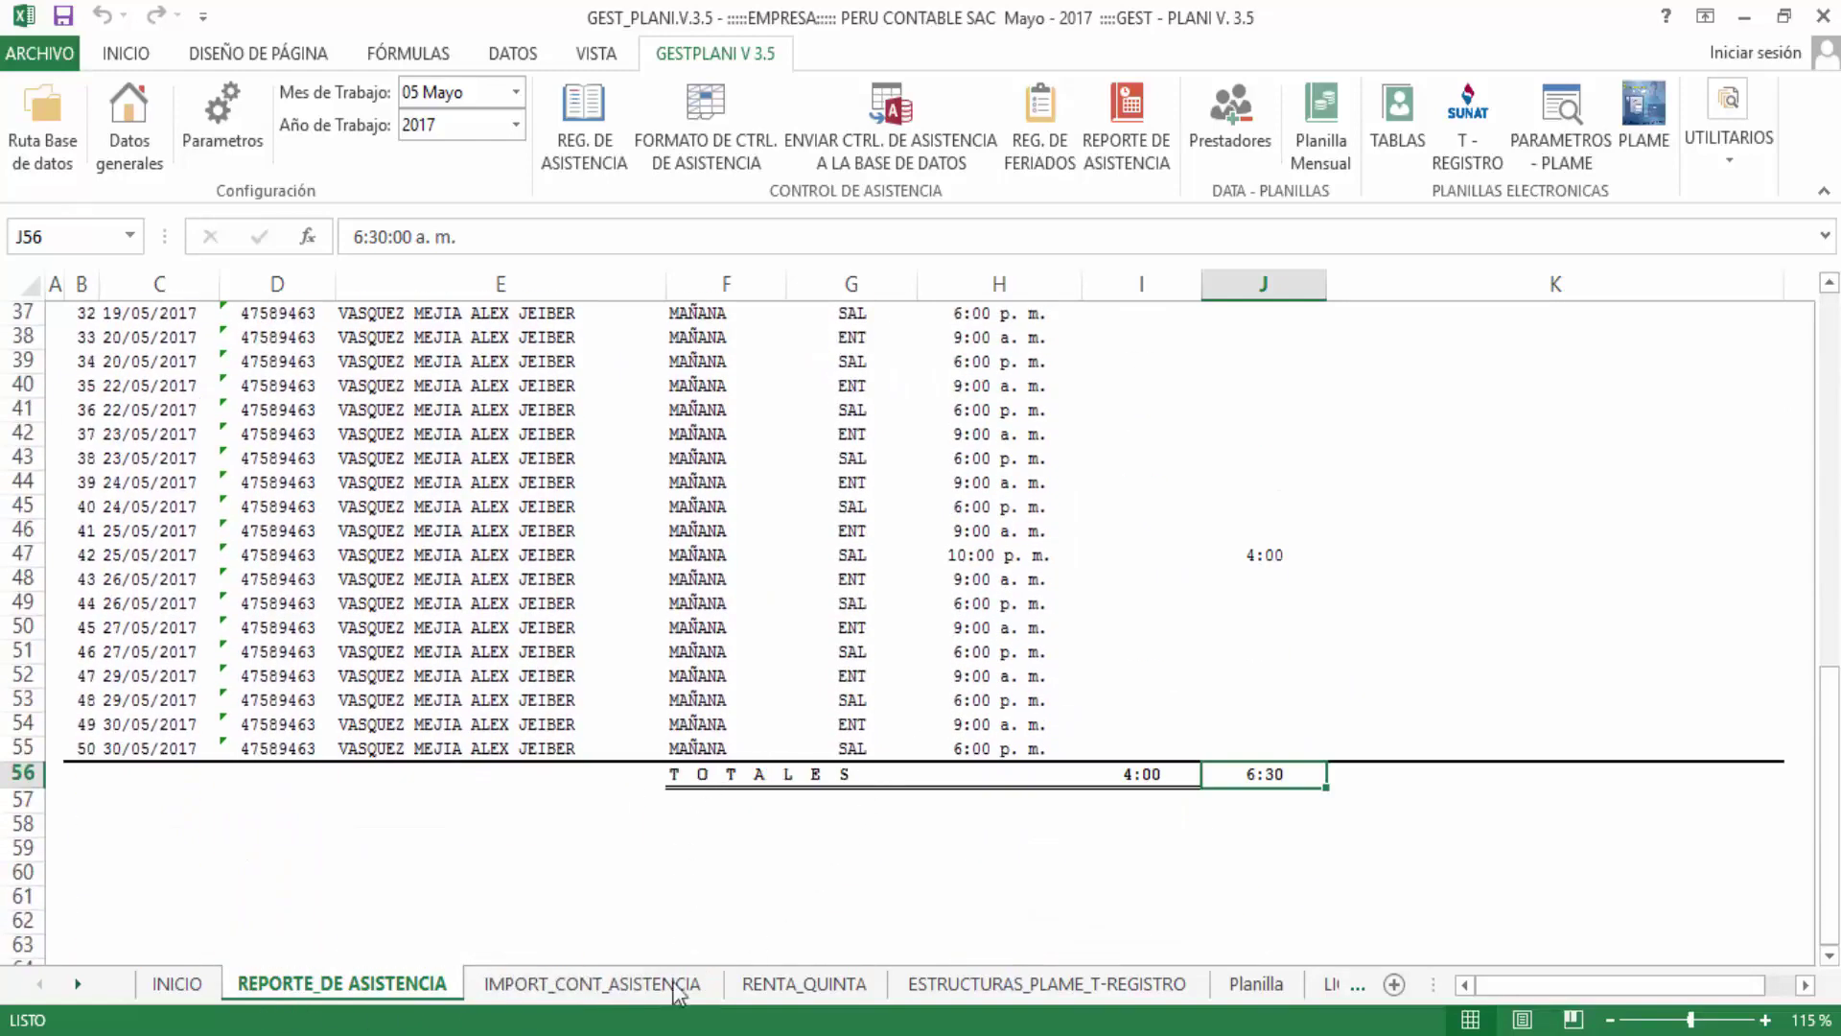
Remove the surplus attendance rows below row 7 and change C7's date to 31/05/2017
{"action": "left_click", "coordinate": [578, 988]}
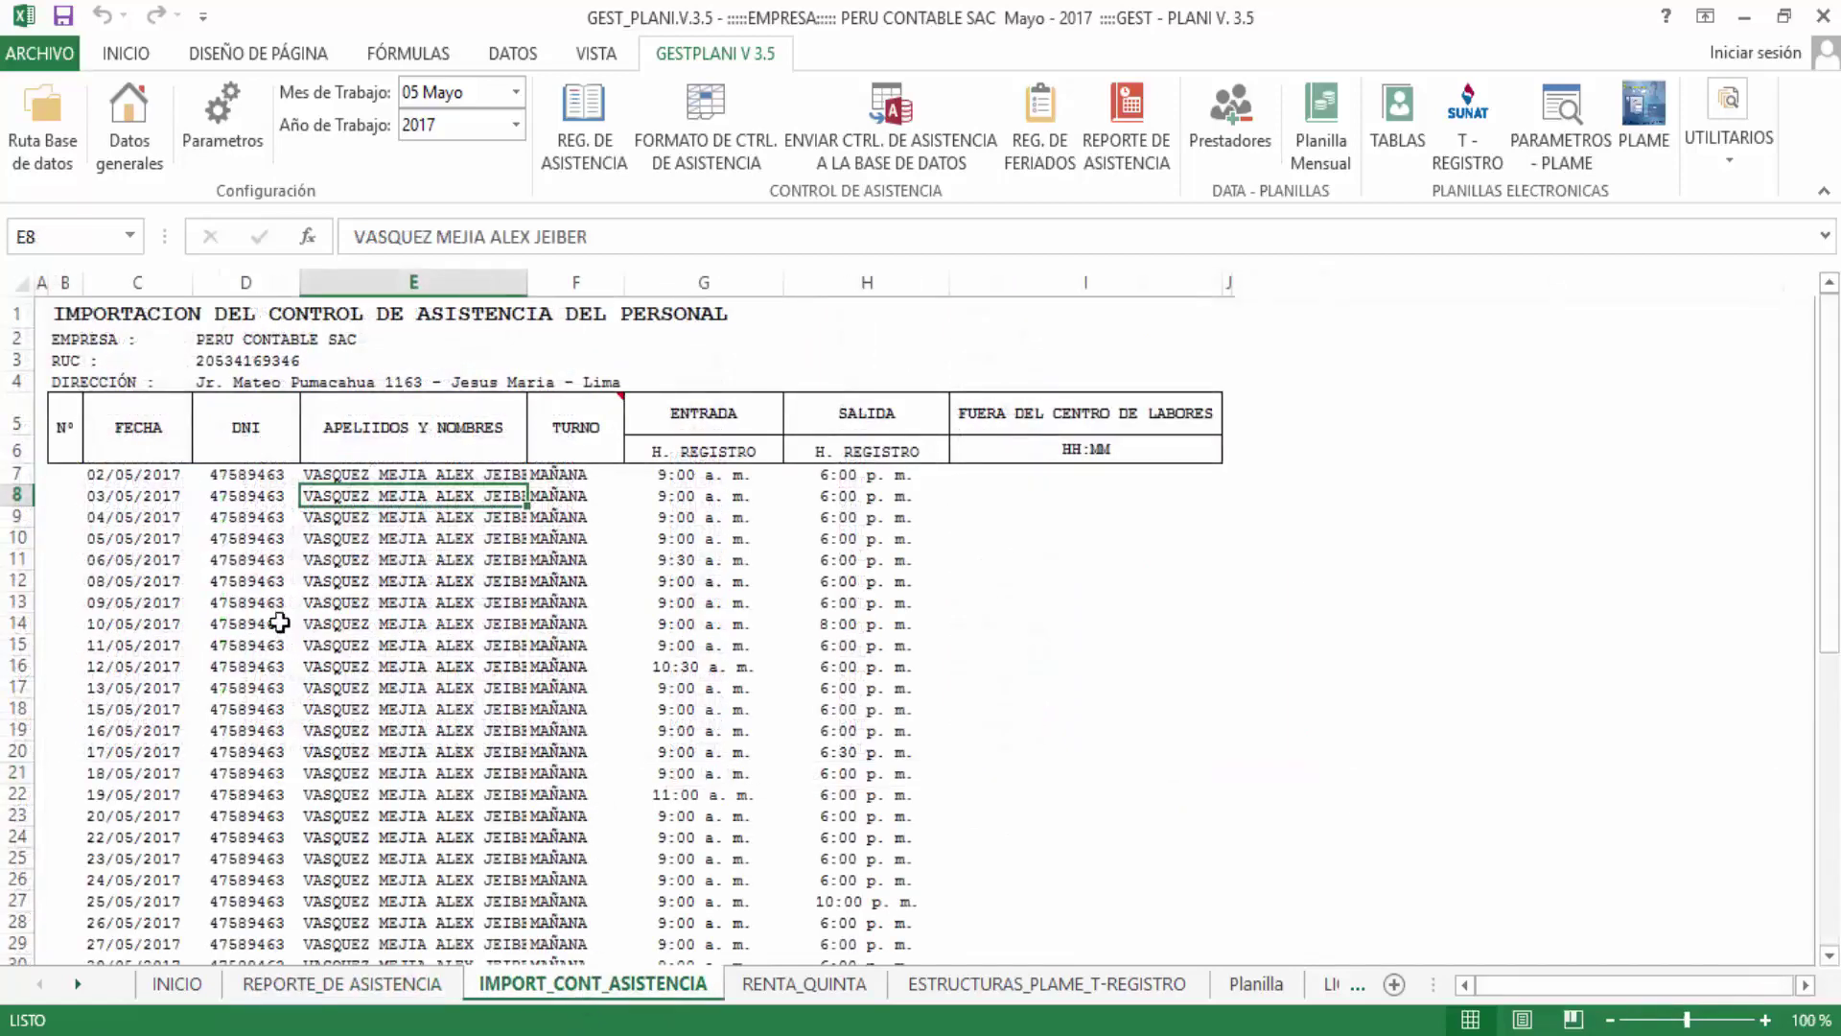
{"action": "left_click_drag", "start_coordinate": [20, 494], "coordinate": [15, 595]}
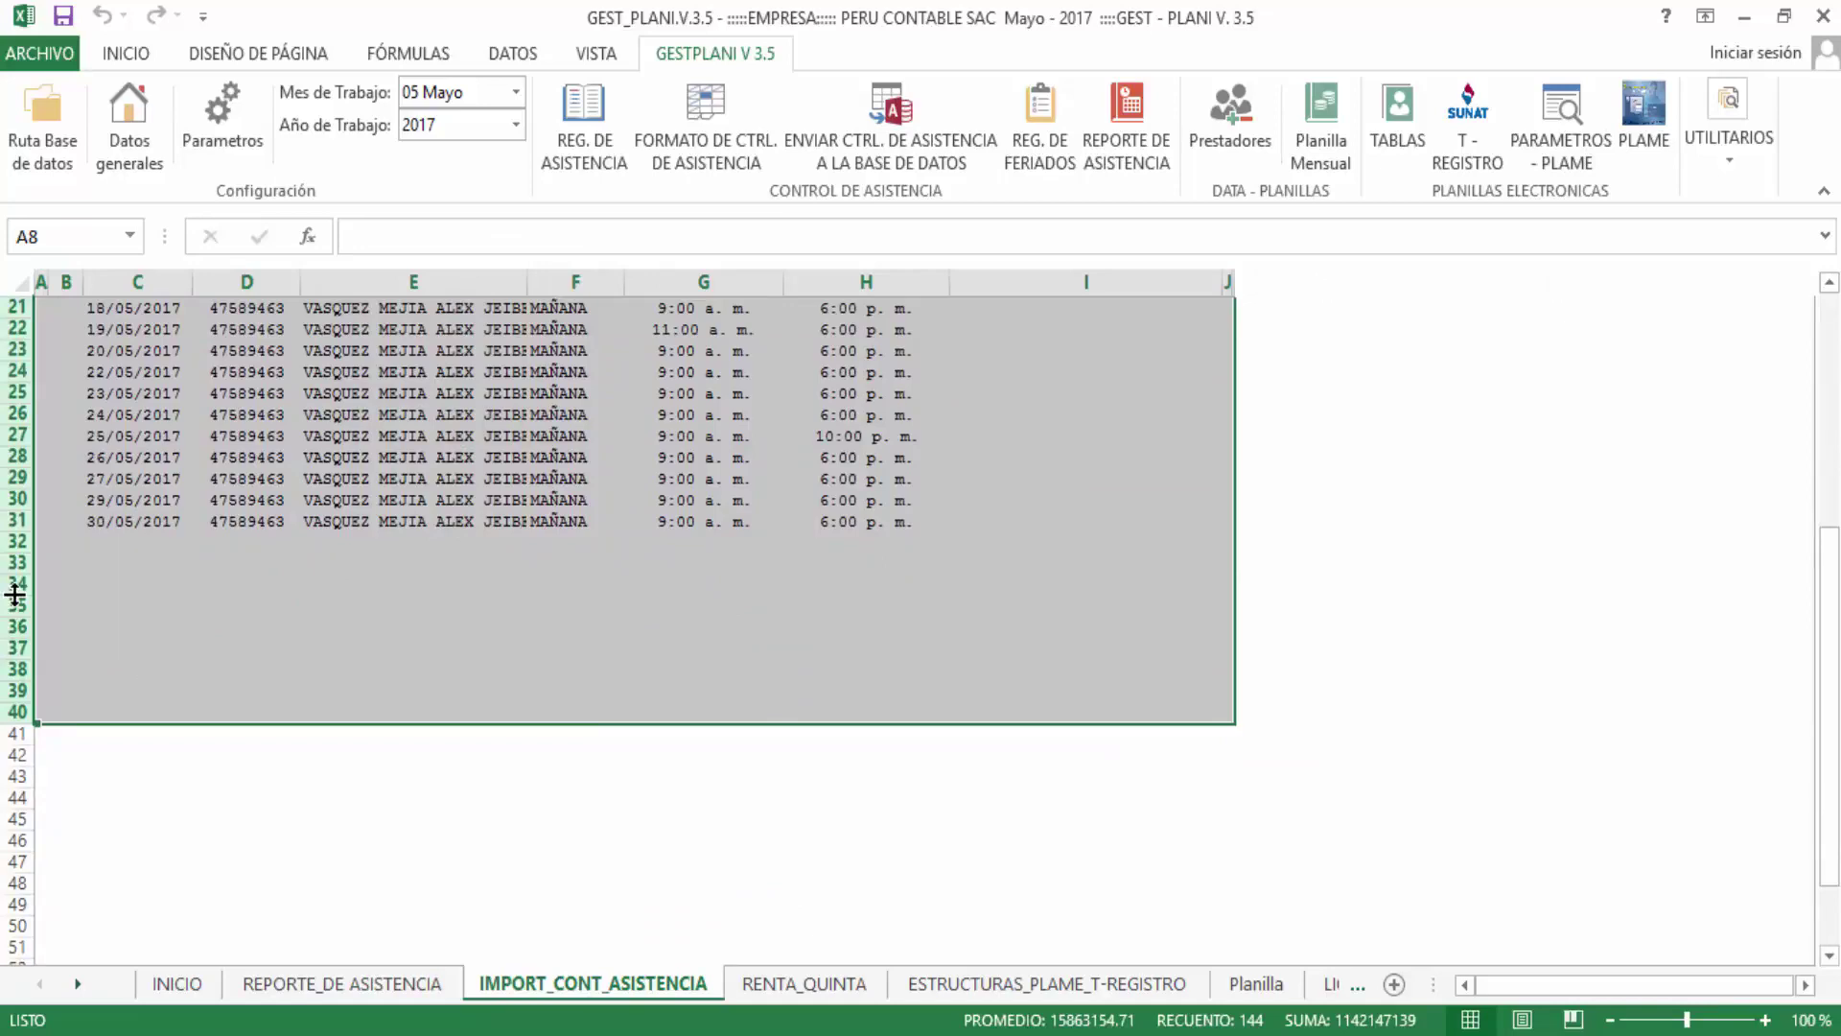
{"action": "scroll", "coordinate": [15, 595], "scroll_direction": "up", "scroll_amount": 7}
{"action": "left_click", "coordinate": [97, 470]}
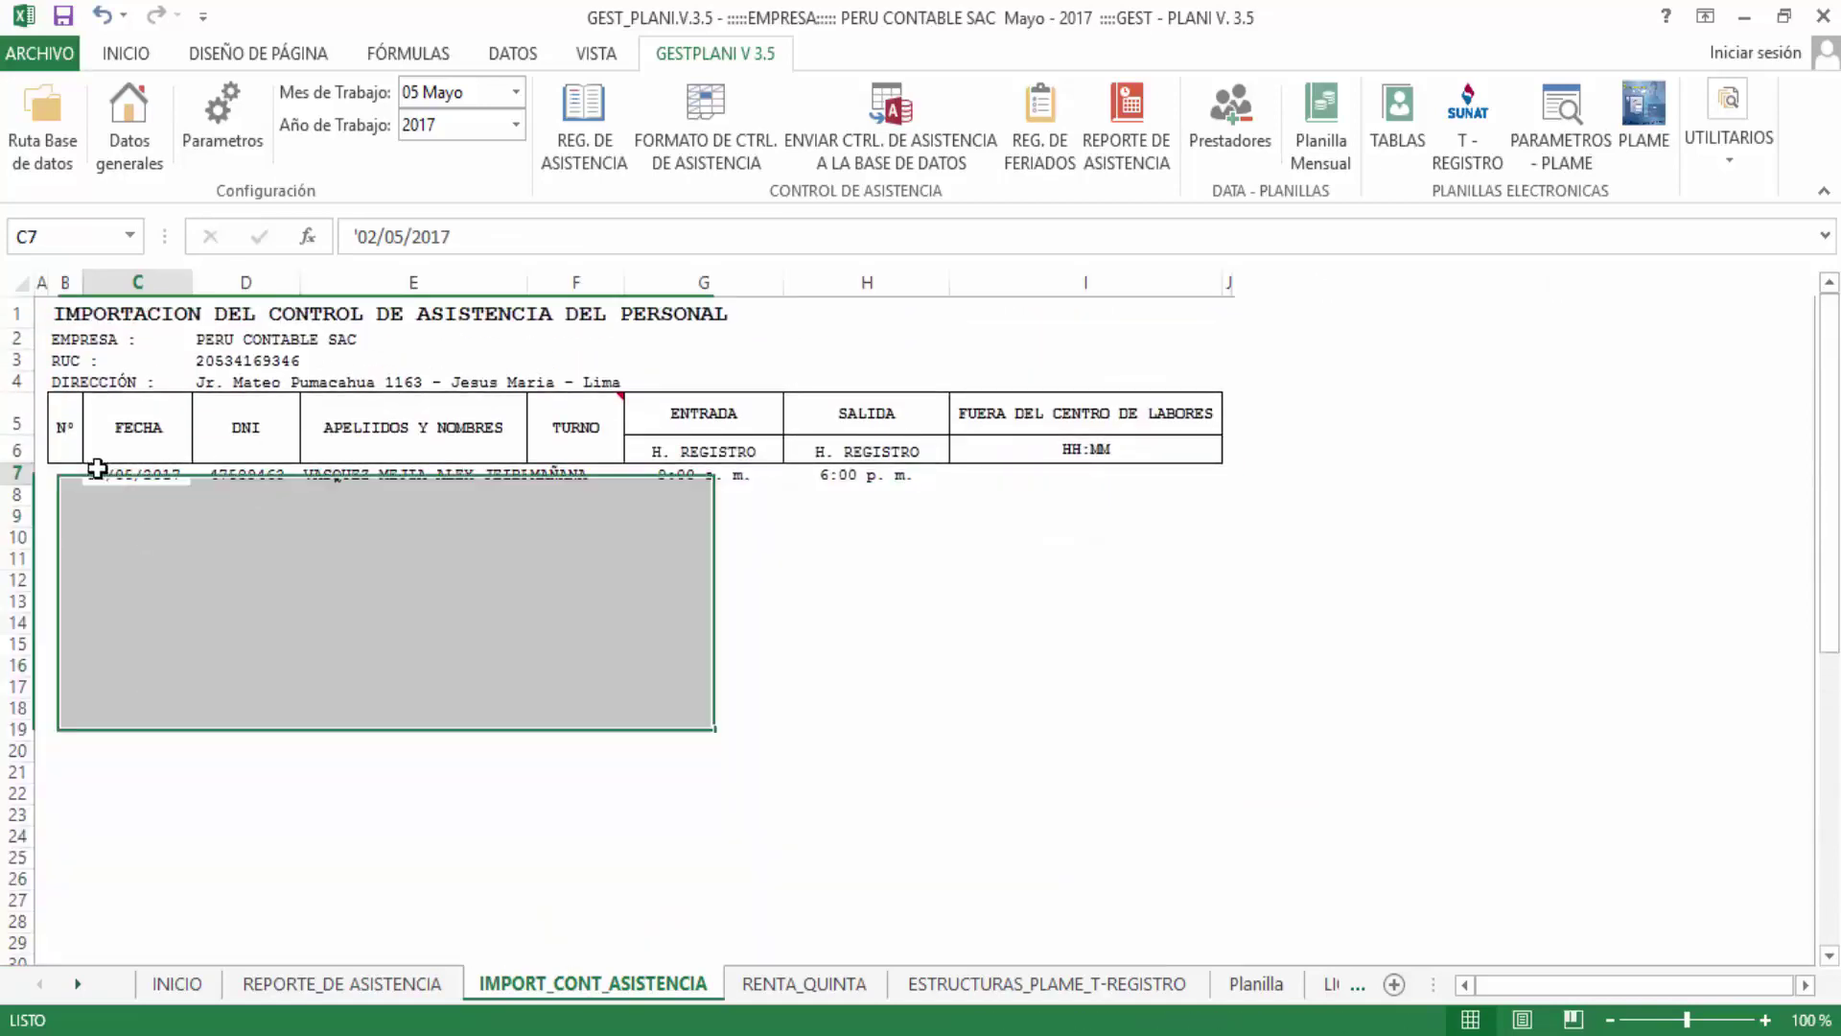
{"action": "double_click", "coordinate": [97, 470]}
{"action": "key", "text": "BackSpace"}
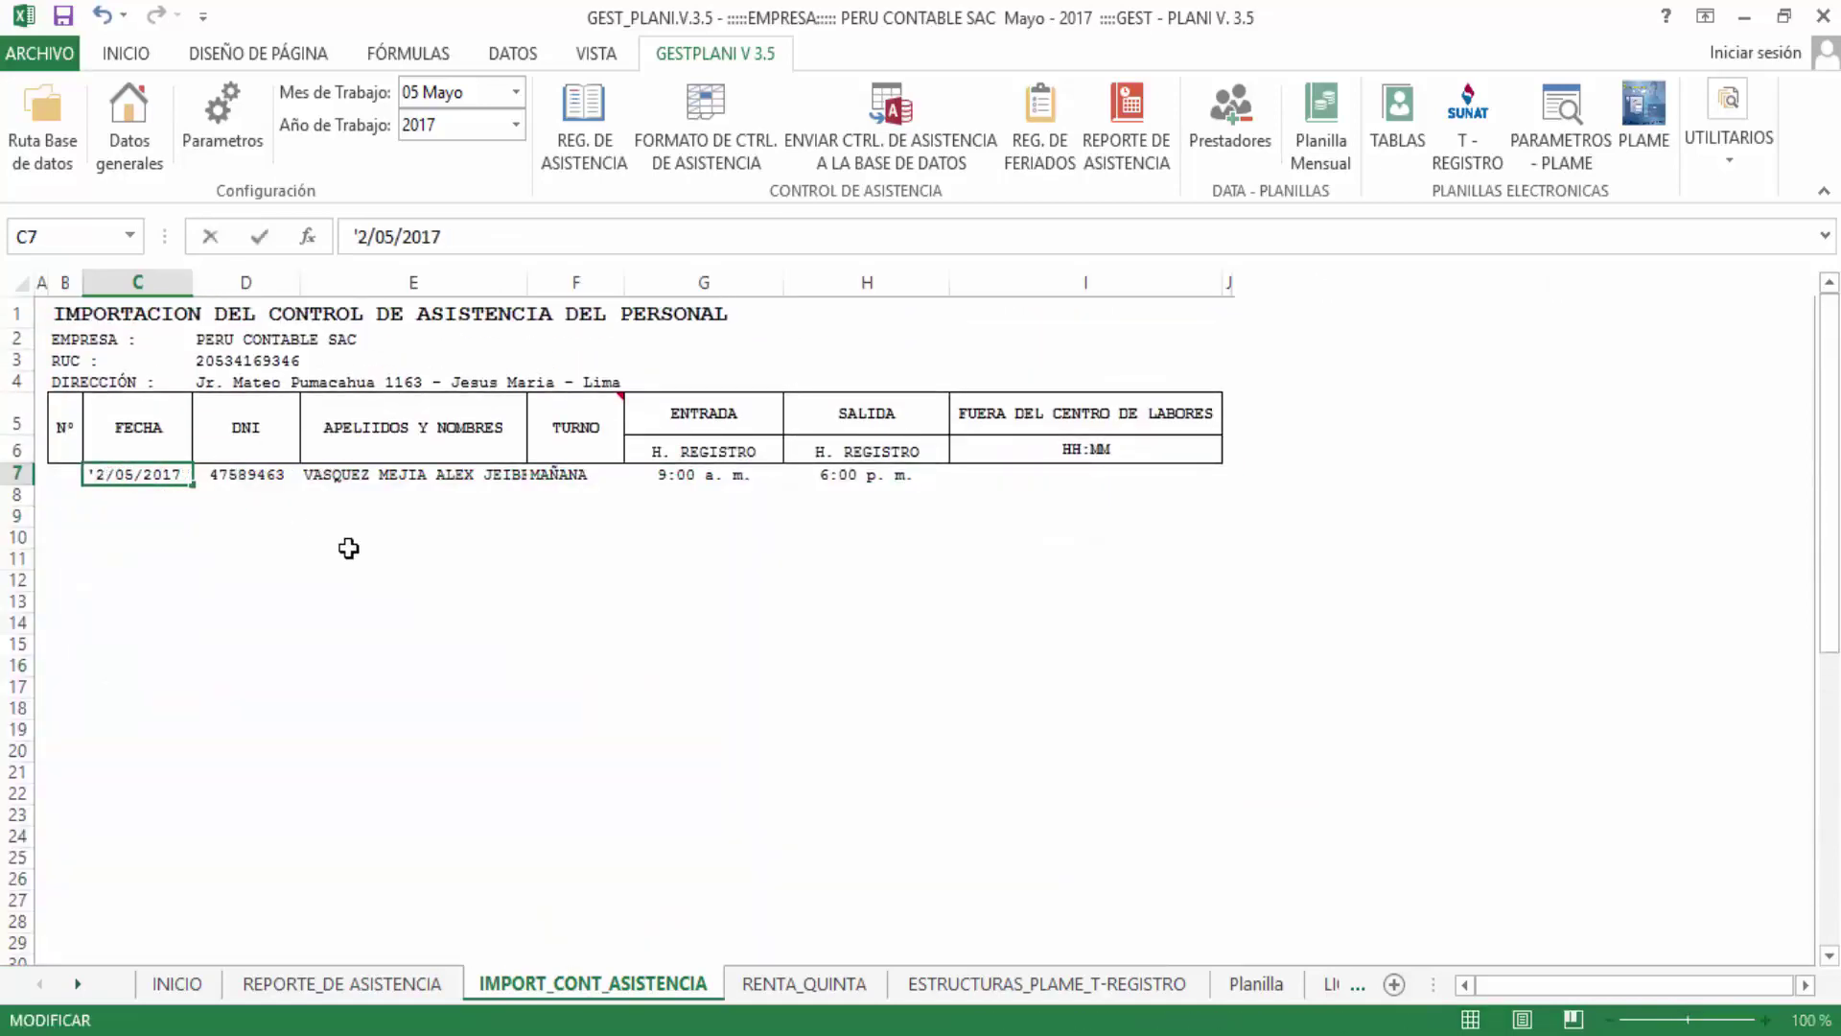
{"action": "key", "text": "Delete"}
{"action": "type", "text": "31"}
{"action": "key", "text": "Return"}
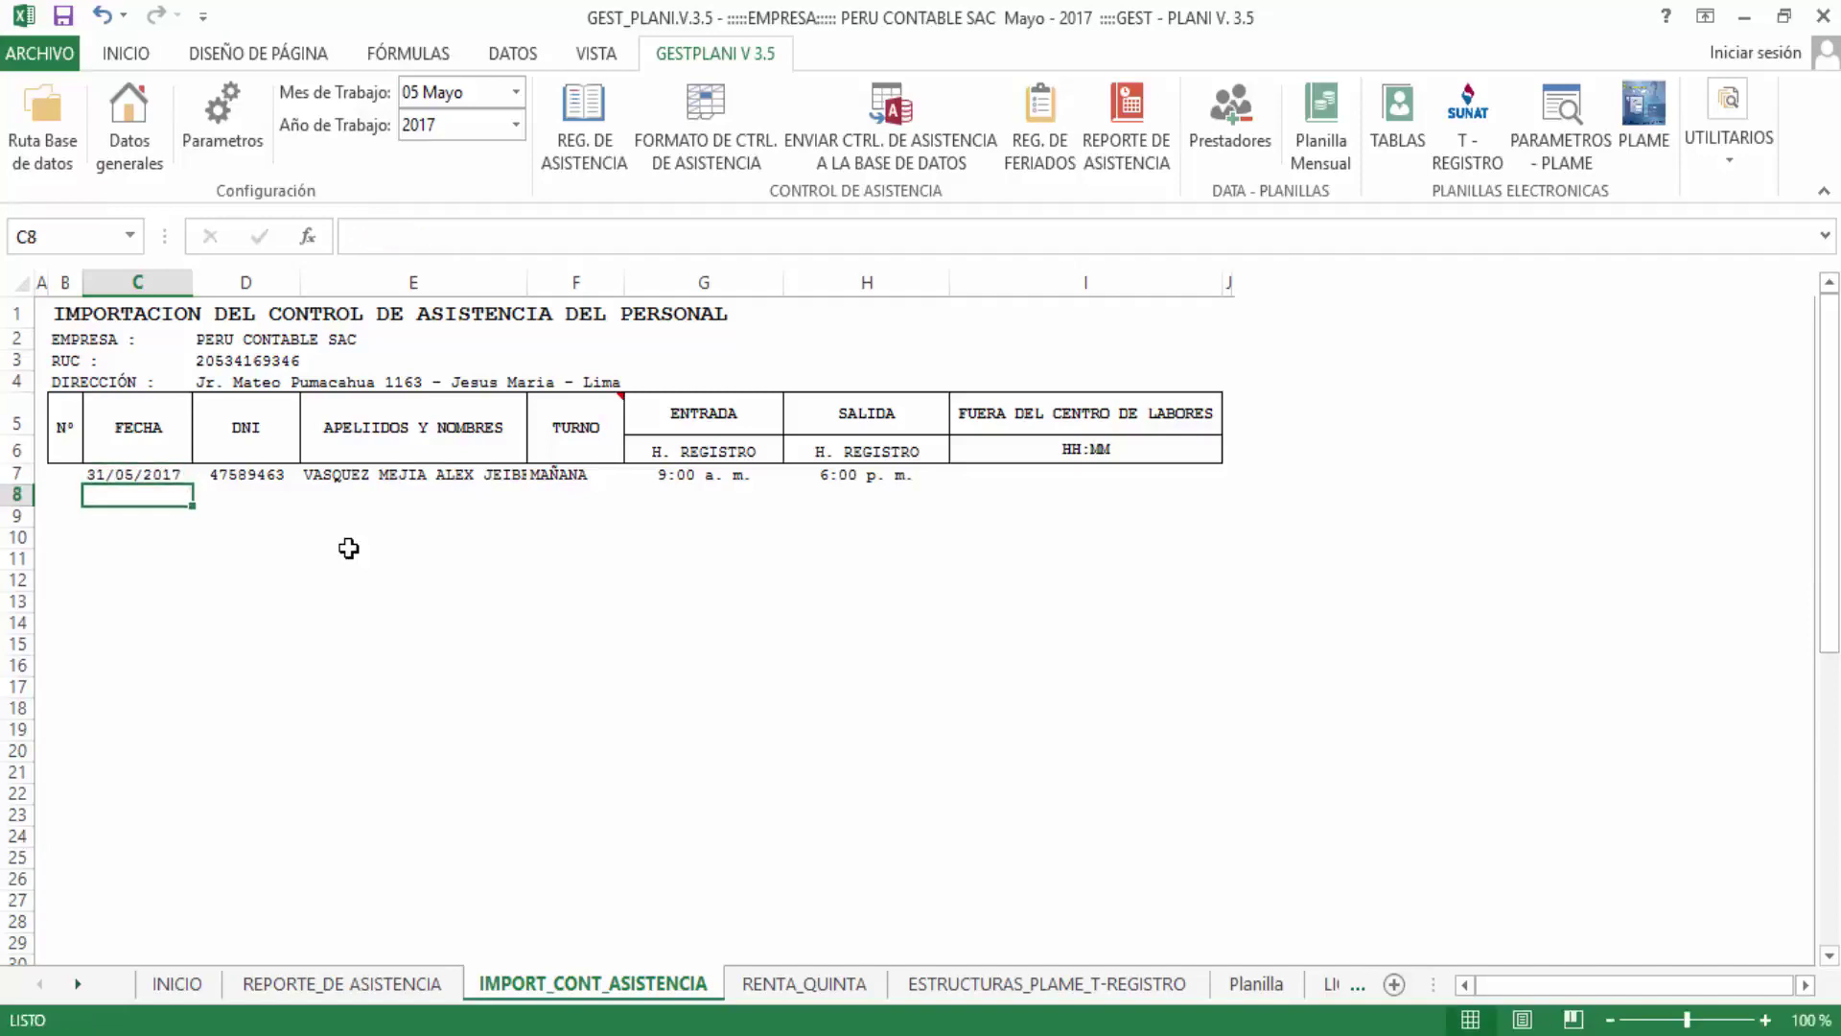
Change the exit time in H7 to 7:00 p. m
{"action": "double_click", "coordinate": [822, 472]}
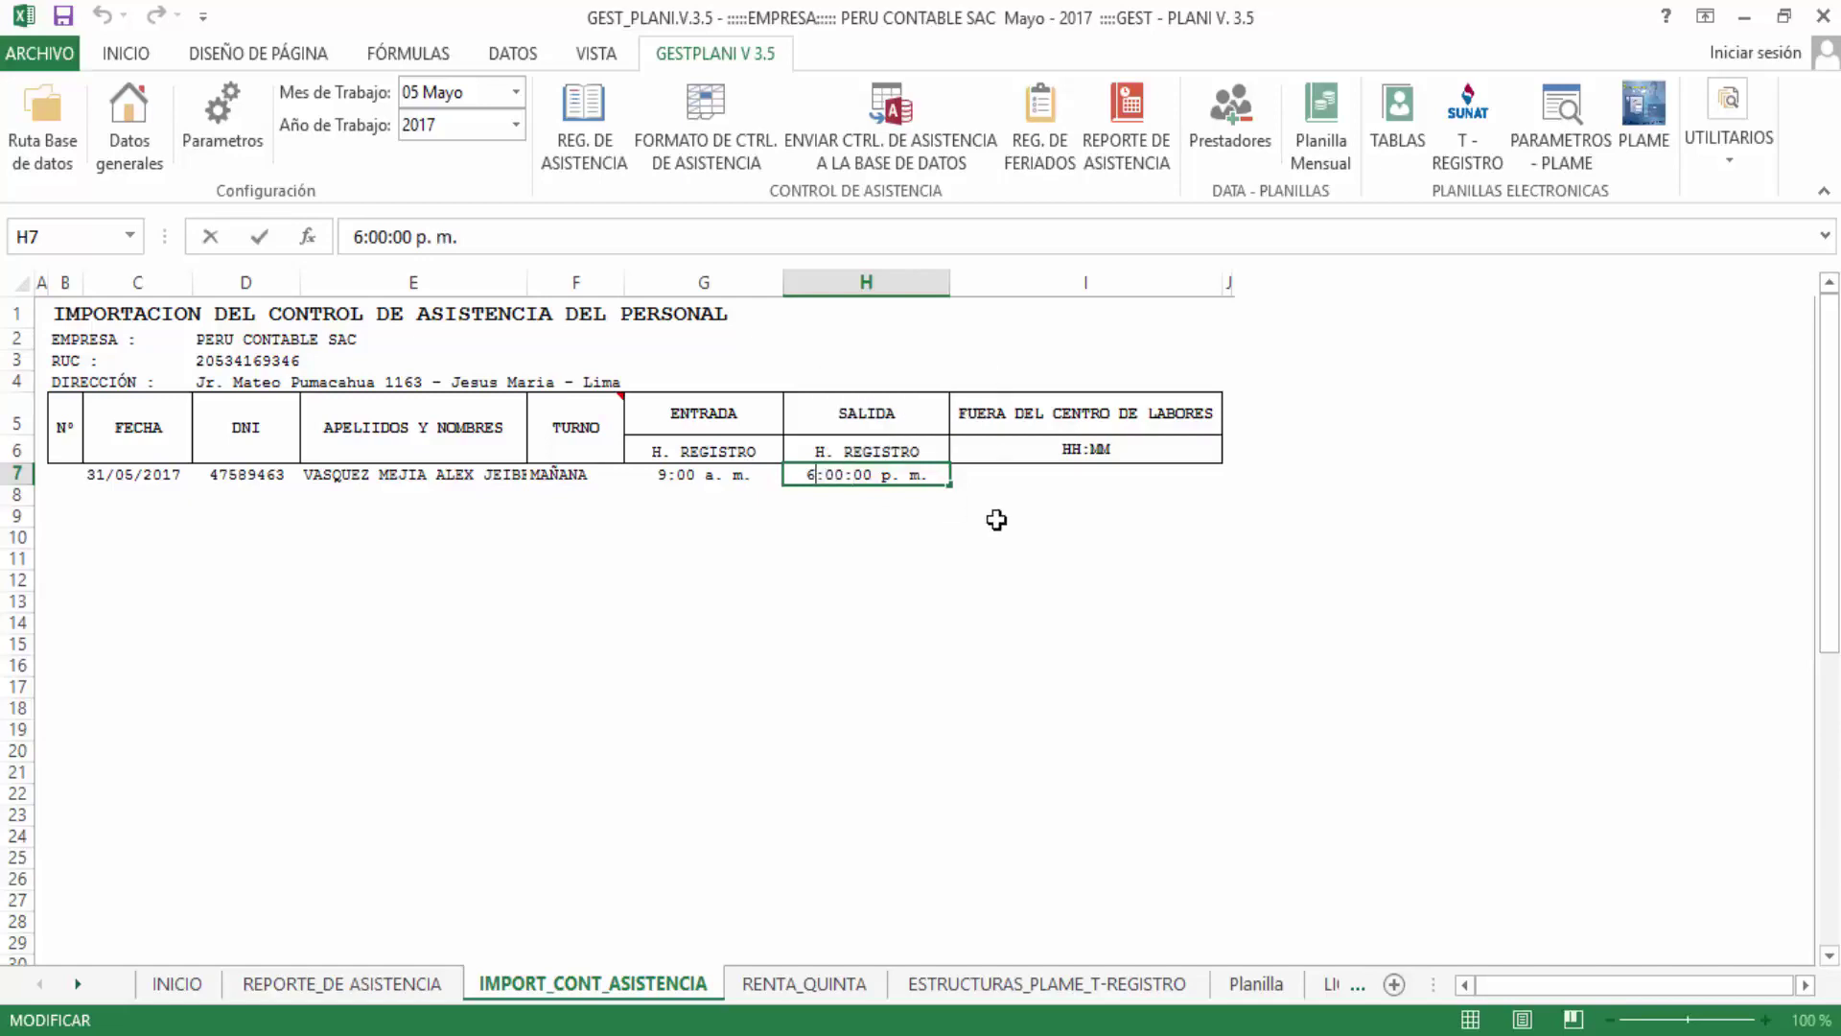
{"action": "key", "text": "BackSpace"}
{"action": "type", "text": "7"}
{"action": "left_click", "coordinate": [916, 619]}
Send the single row 7 attendance entry to the database and confirm
{"action": "left_click_drag", "start_coordinate": [93, 476], "coordinate": [1196, 480]}
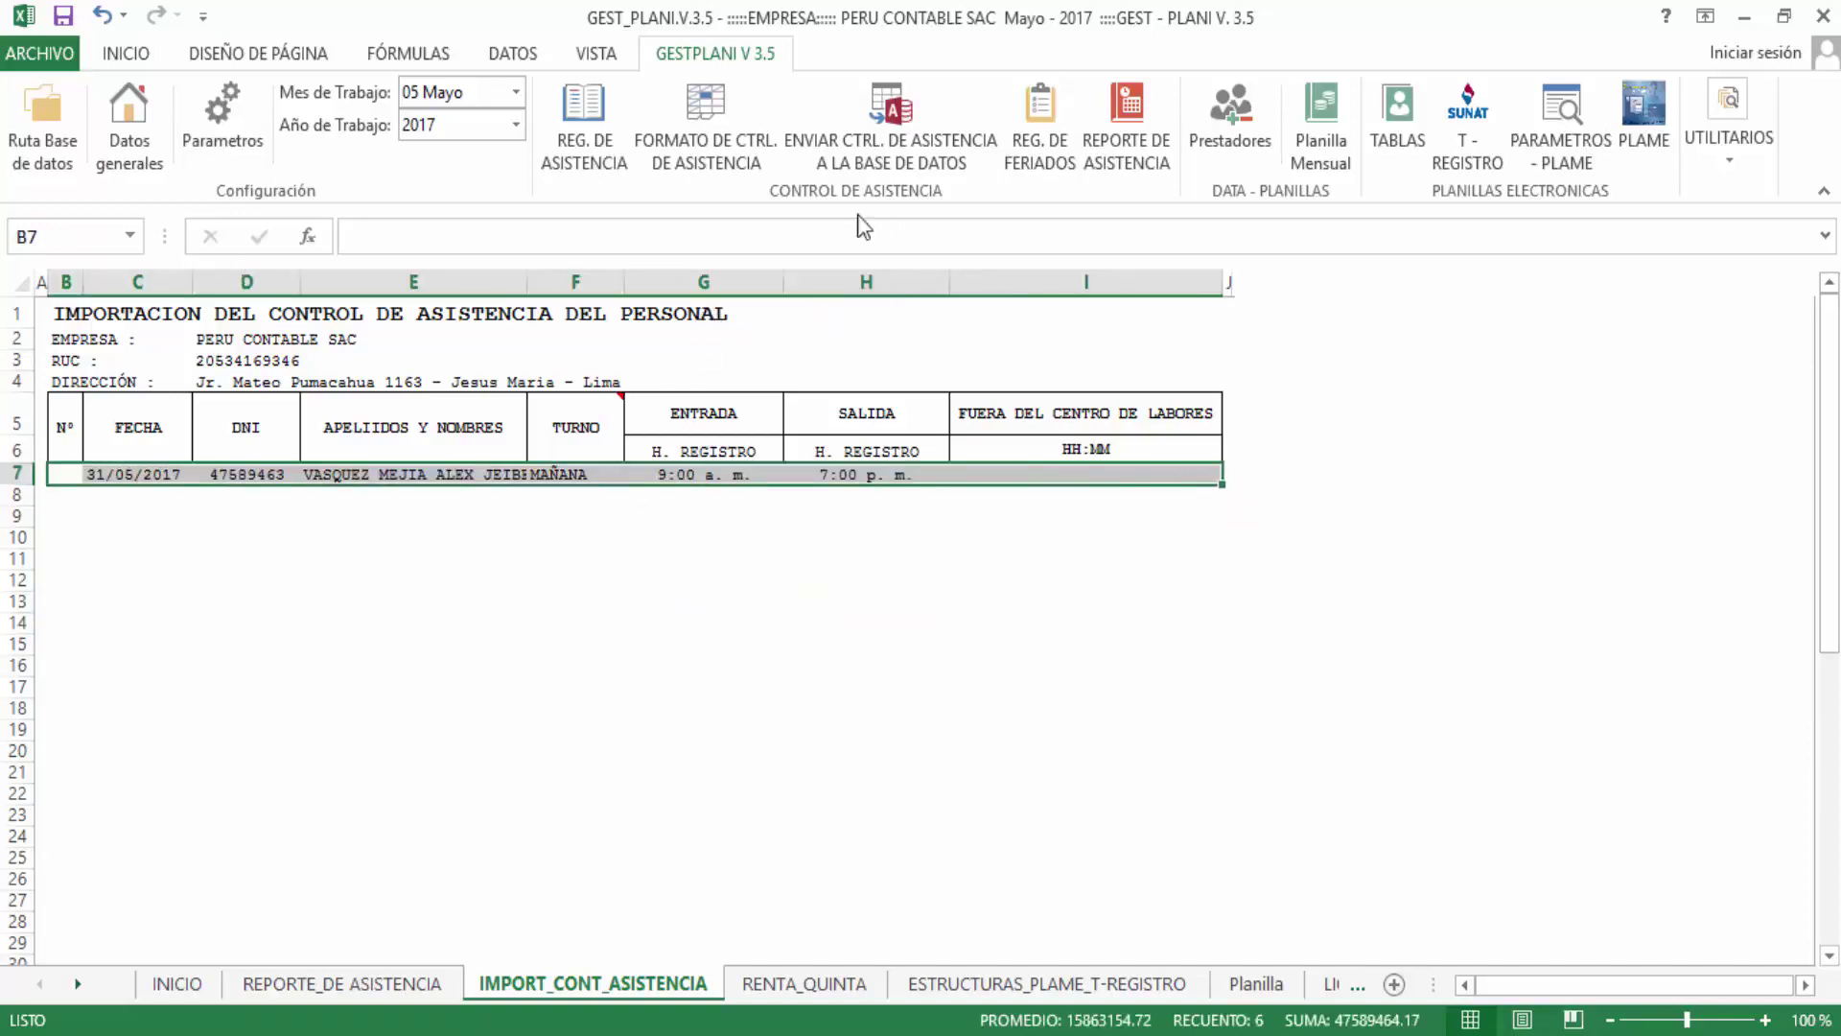
{"action": "left_click", "coordinate": [874, 138]}
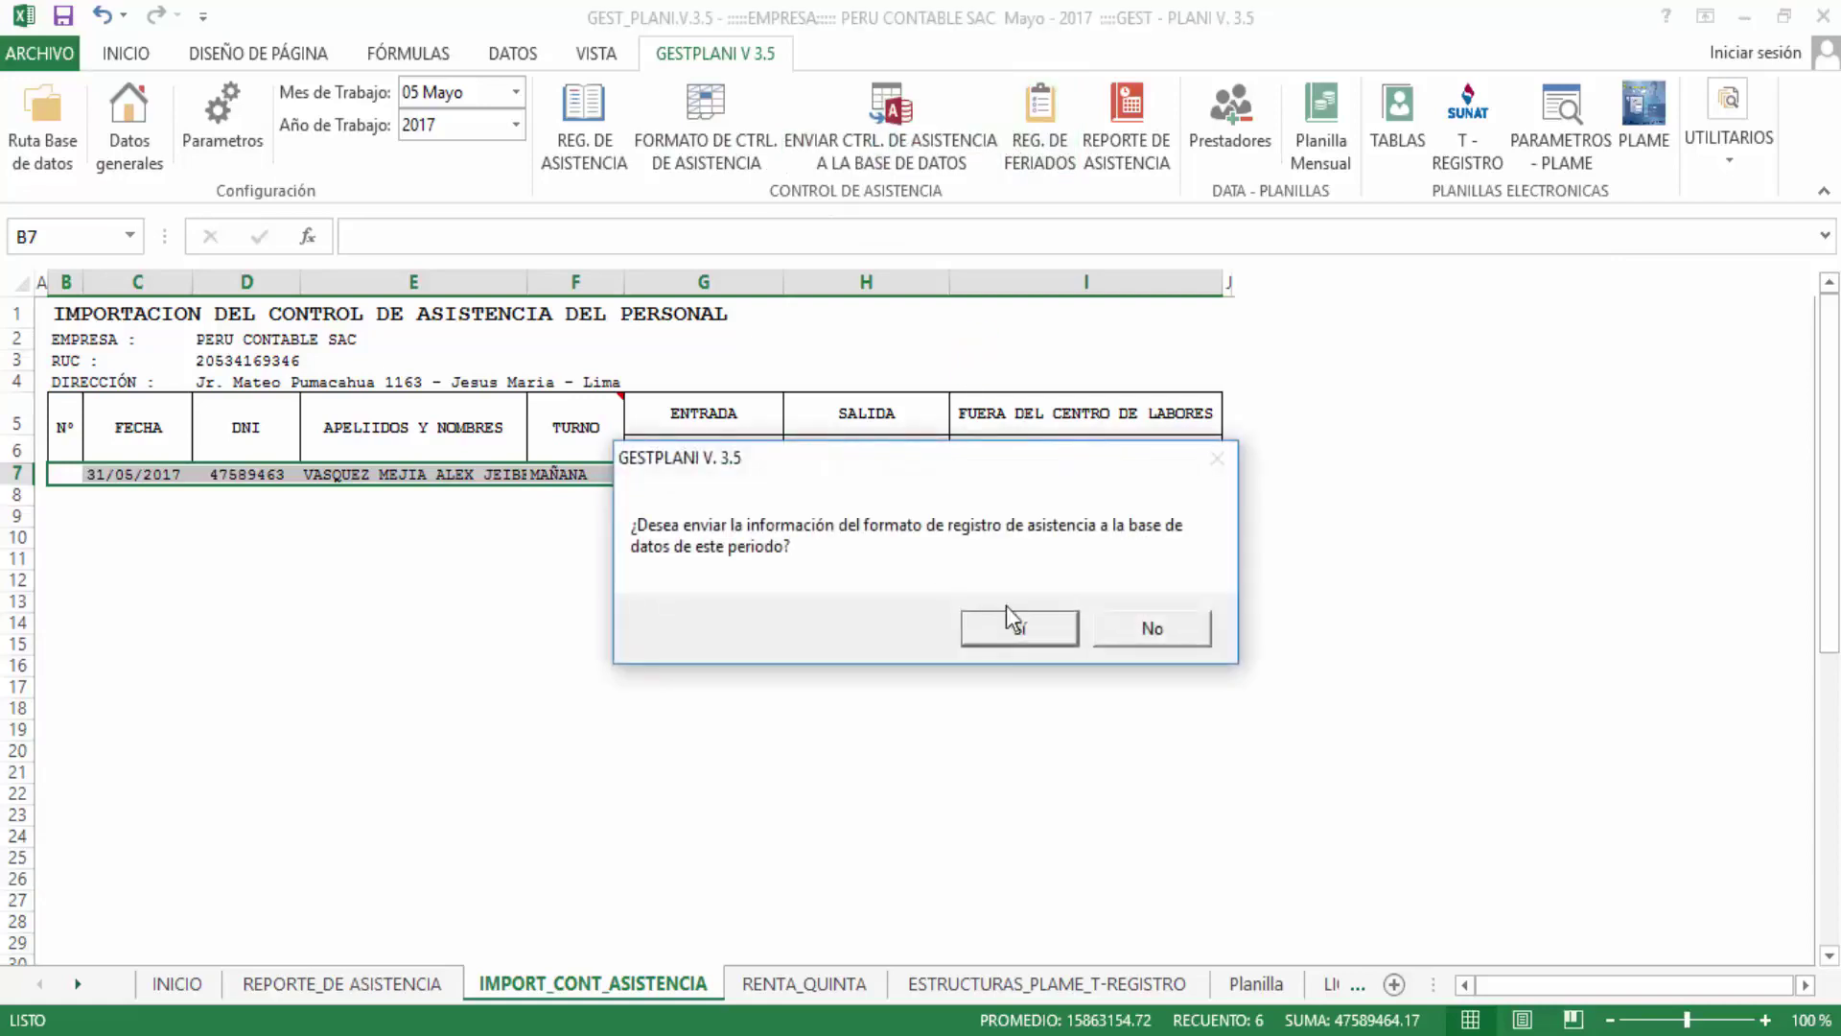
{"action": "left_click", "coordinate": [1017, 637]}
{"action": "left_click", "coordinate": [1028, 628]}
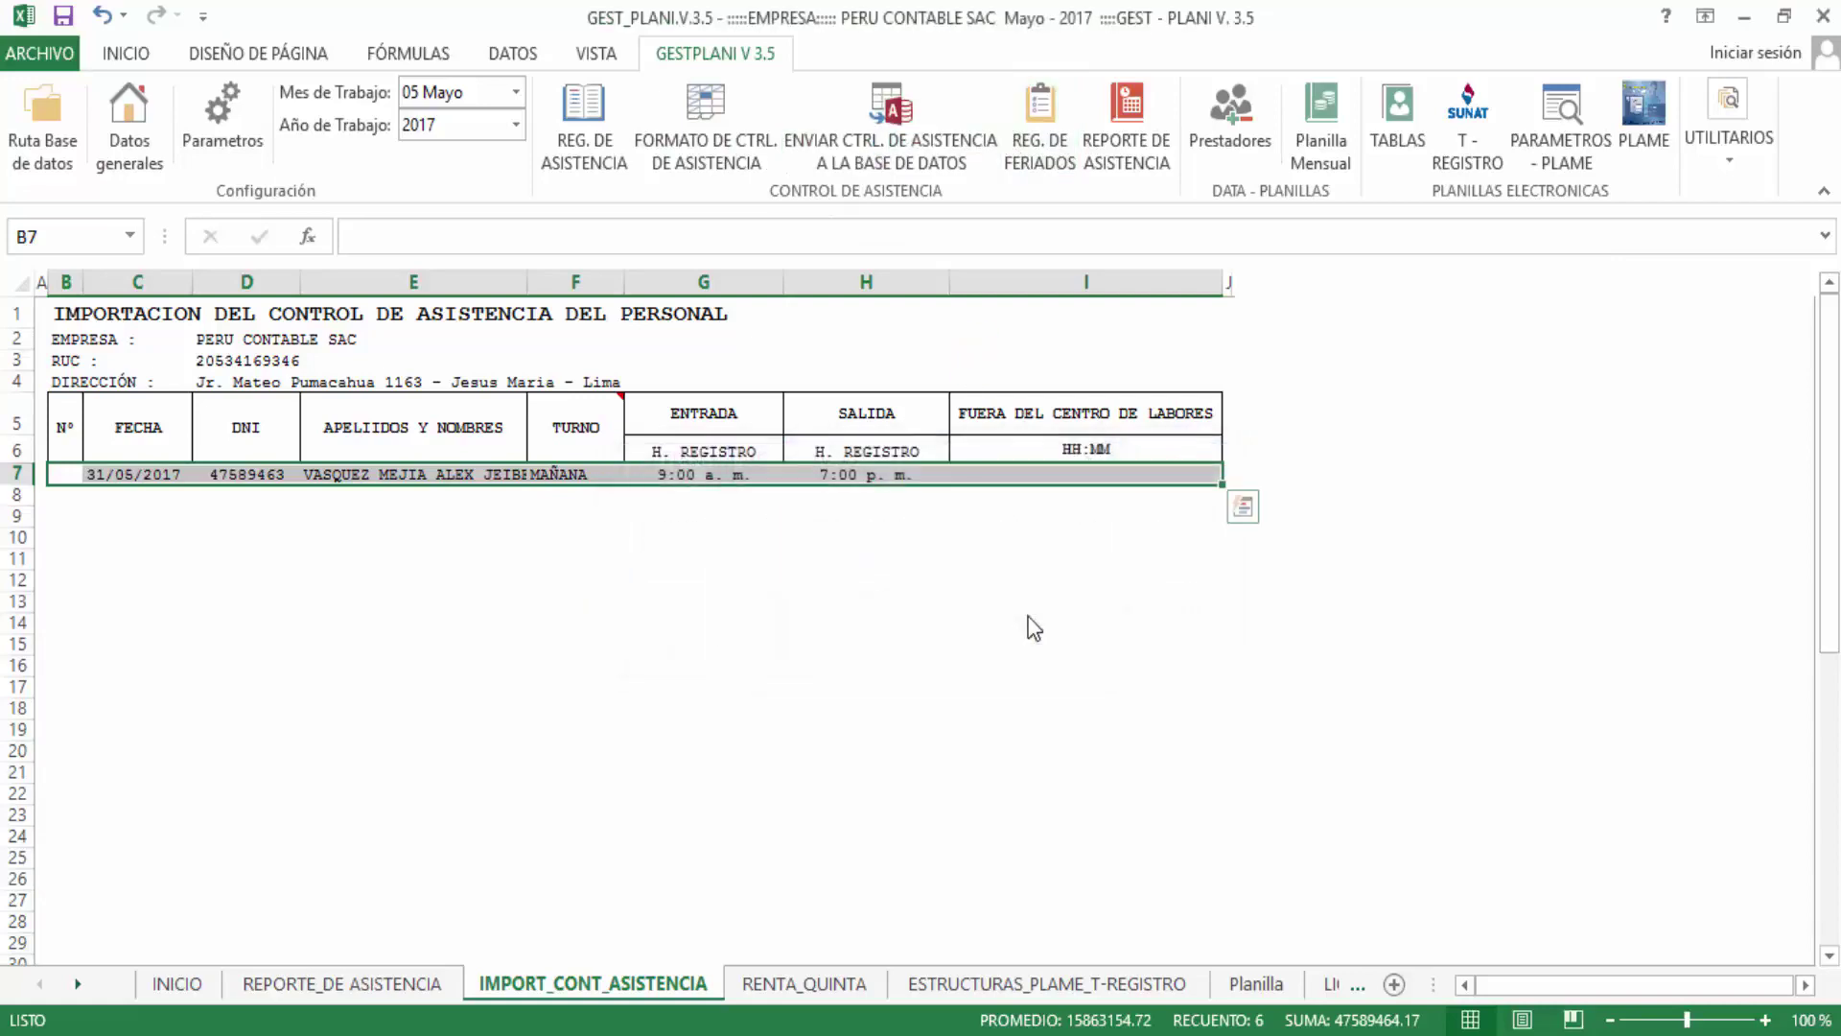
{"action": "left_click", "coordinate": [578, 583]}
{"action": "left_click", "coordinate": [594, 493]}
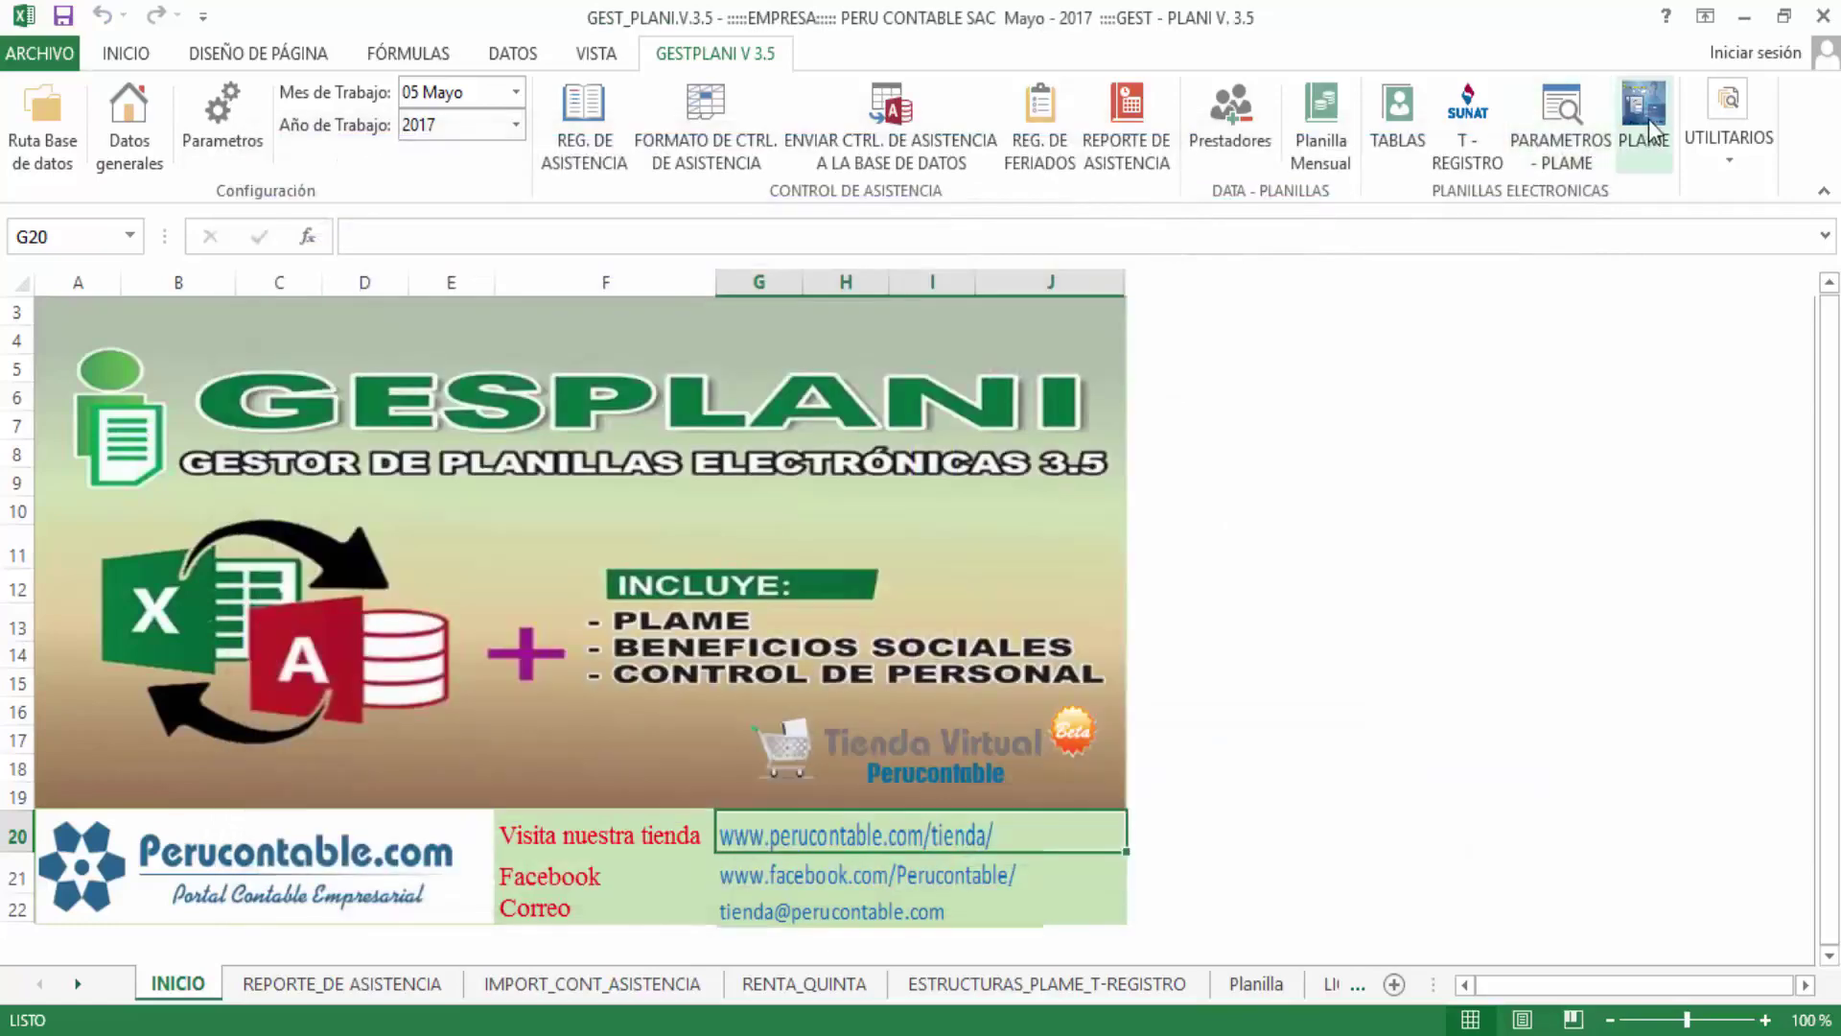
Open the PLAME ESTRUCTURA 14 form for process type 5 - TRABAJADORES
{"action": "left_click", "coordinate": [1648, 118]}
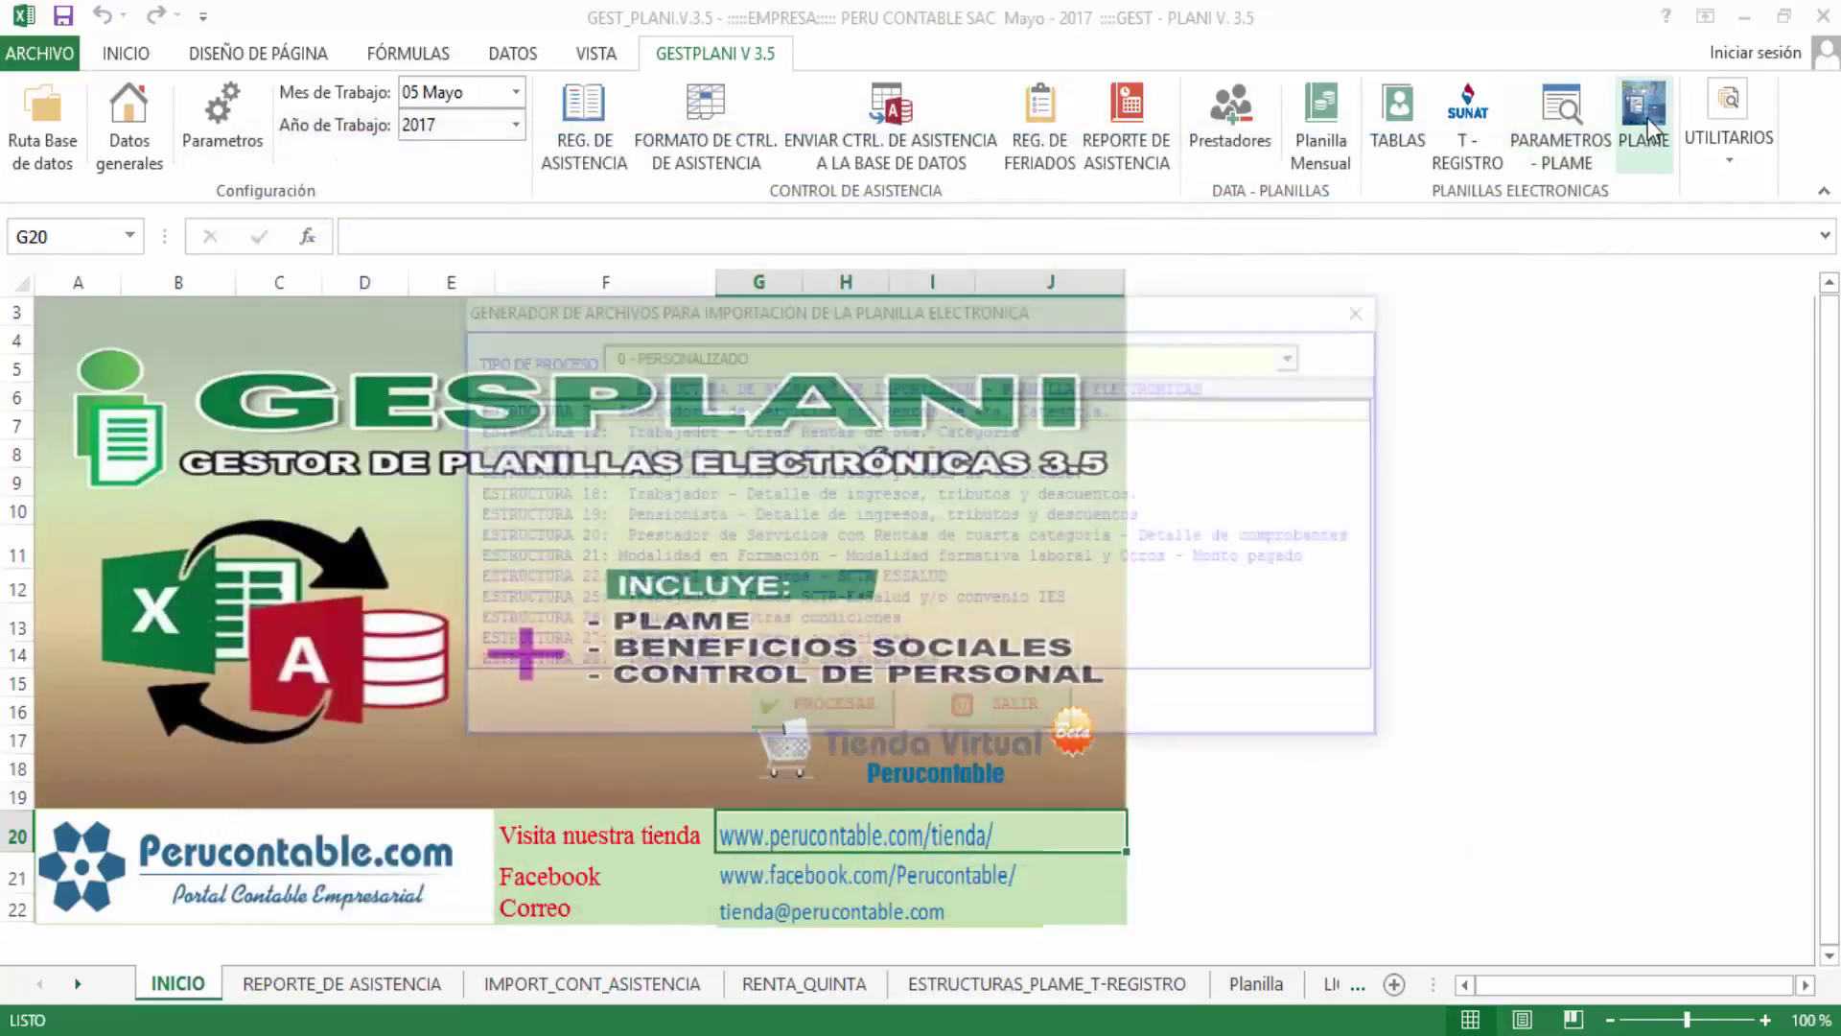
{"action": "left_click", "coordinate": [807, 355]}
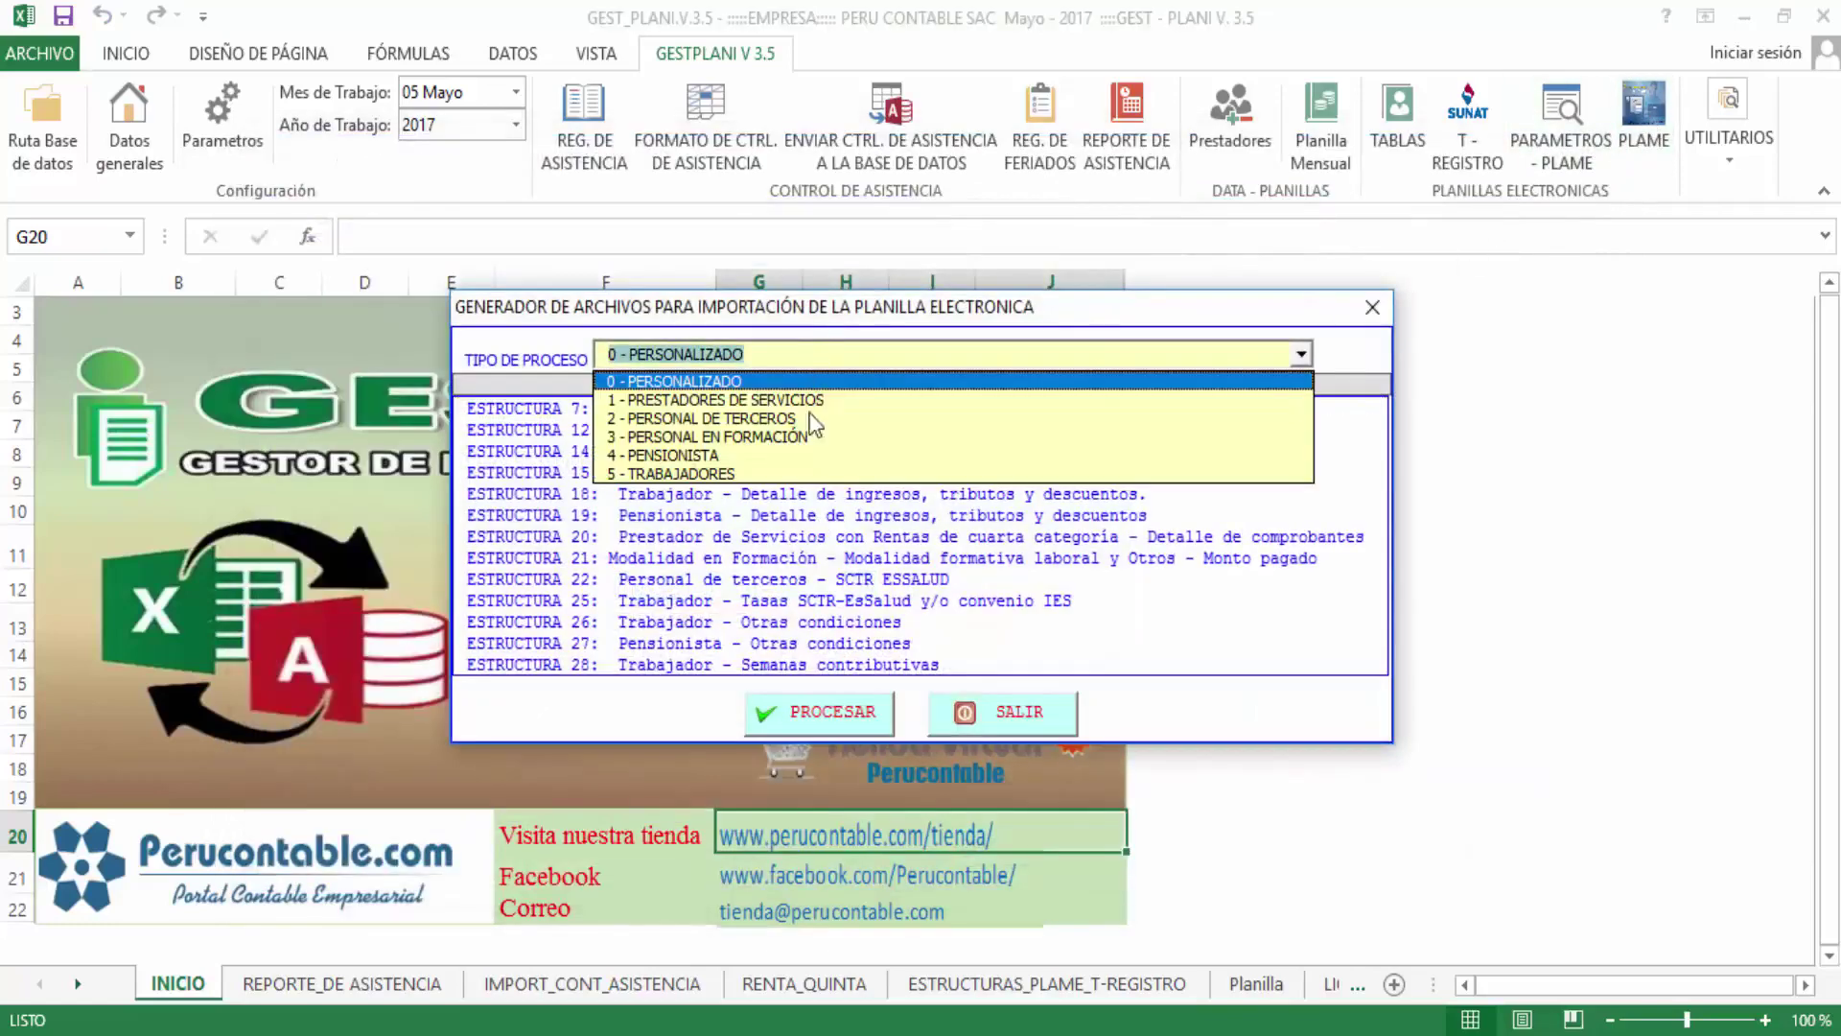
{"action": "left_click", "coordinate": [804, 474]}
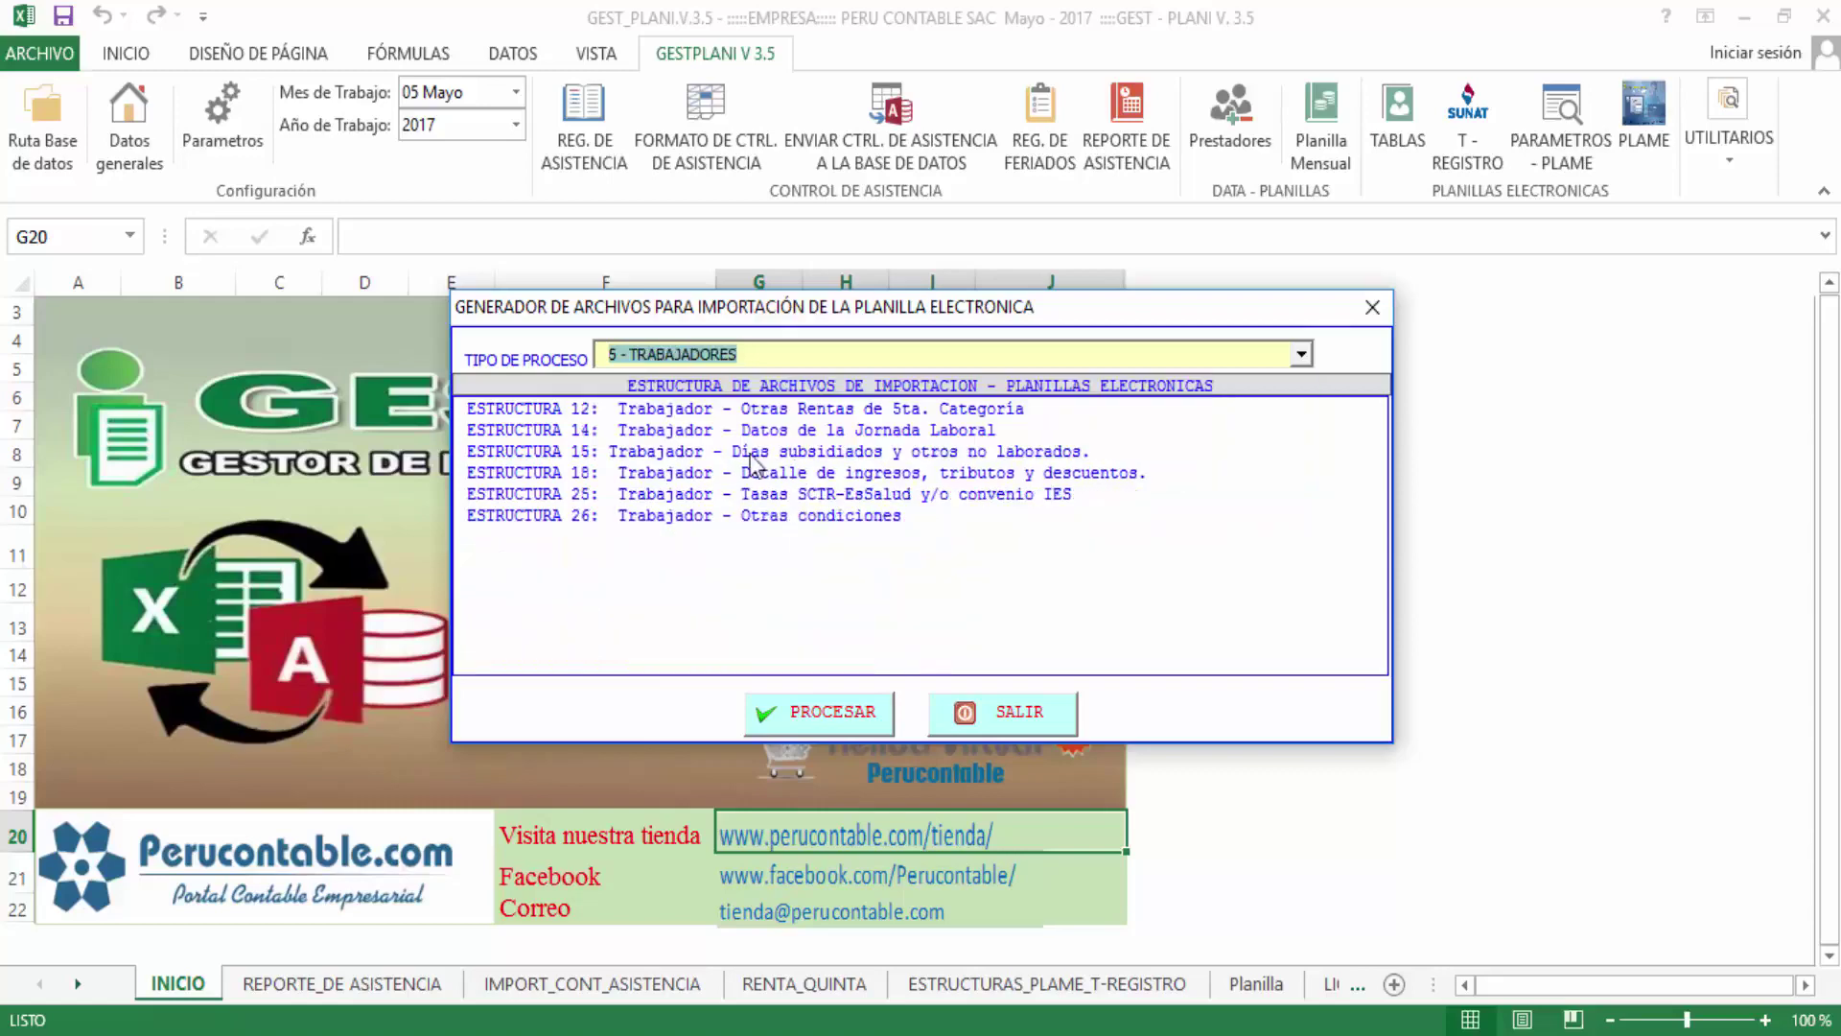
{"action": "left_click", "coordinate": [705, 429]}
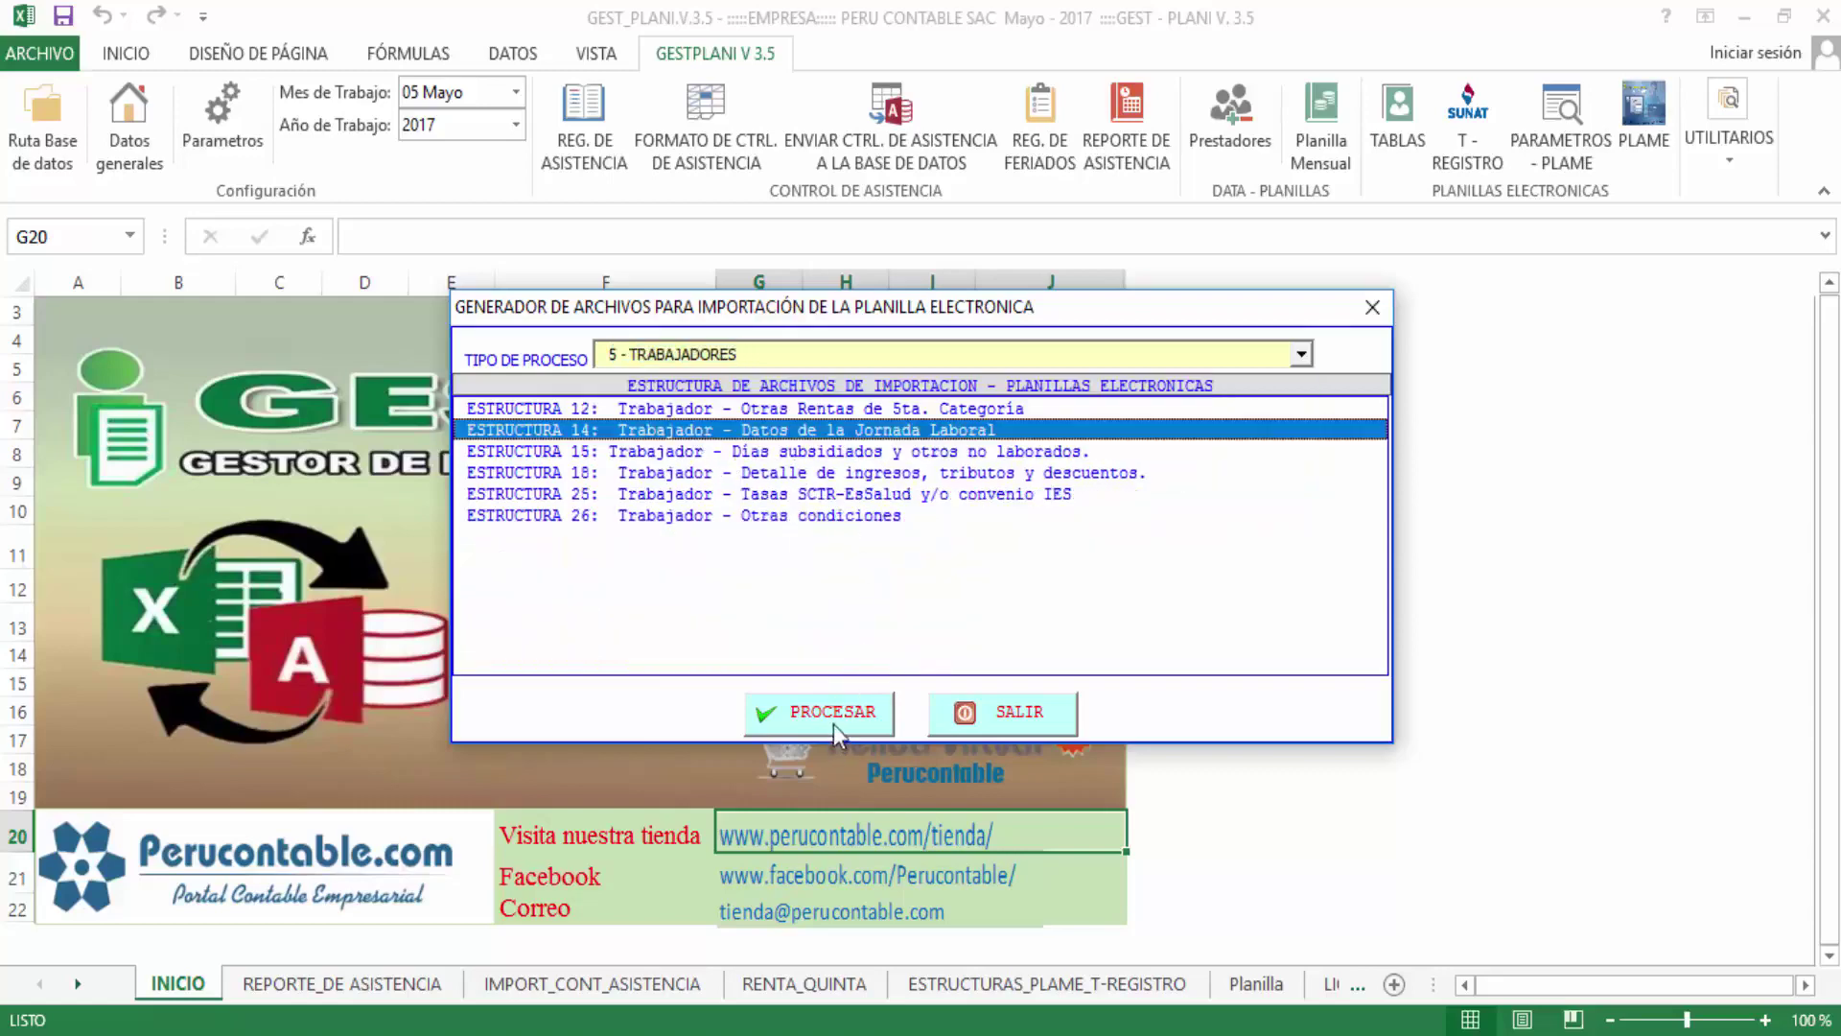
{"action": "left_click", "coordinate": [830, 721]}
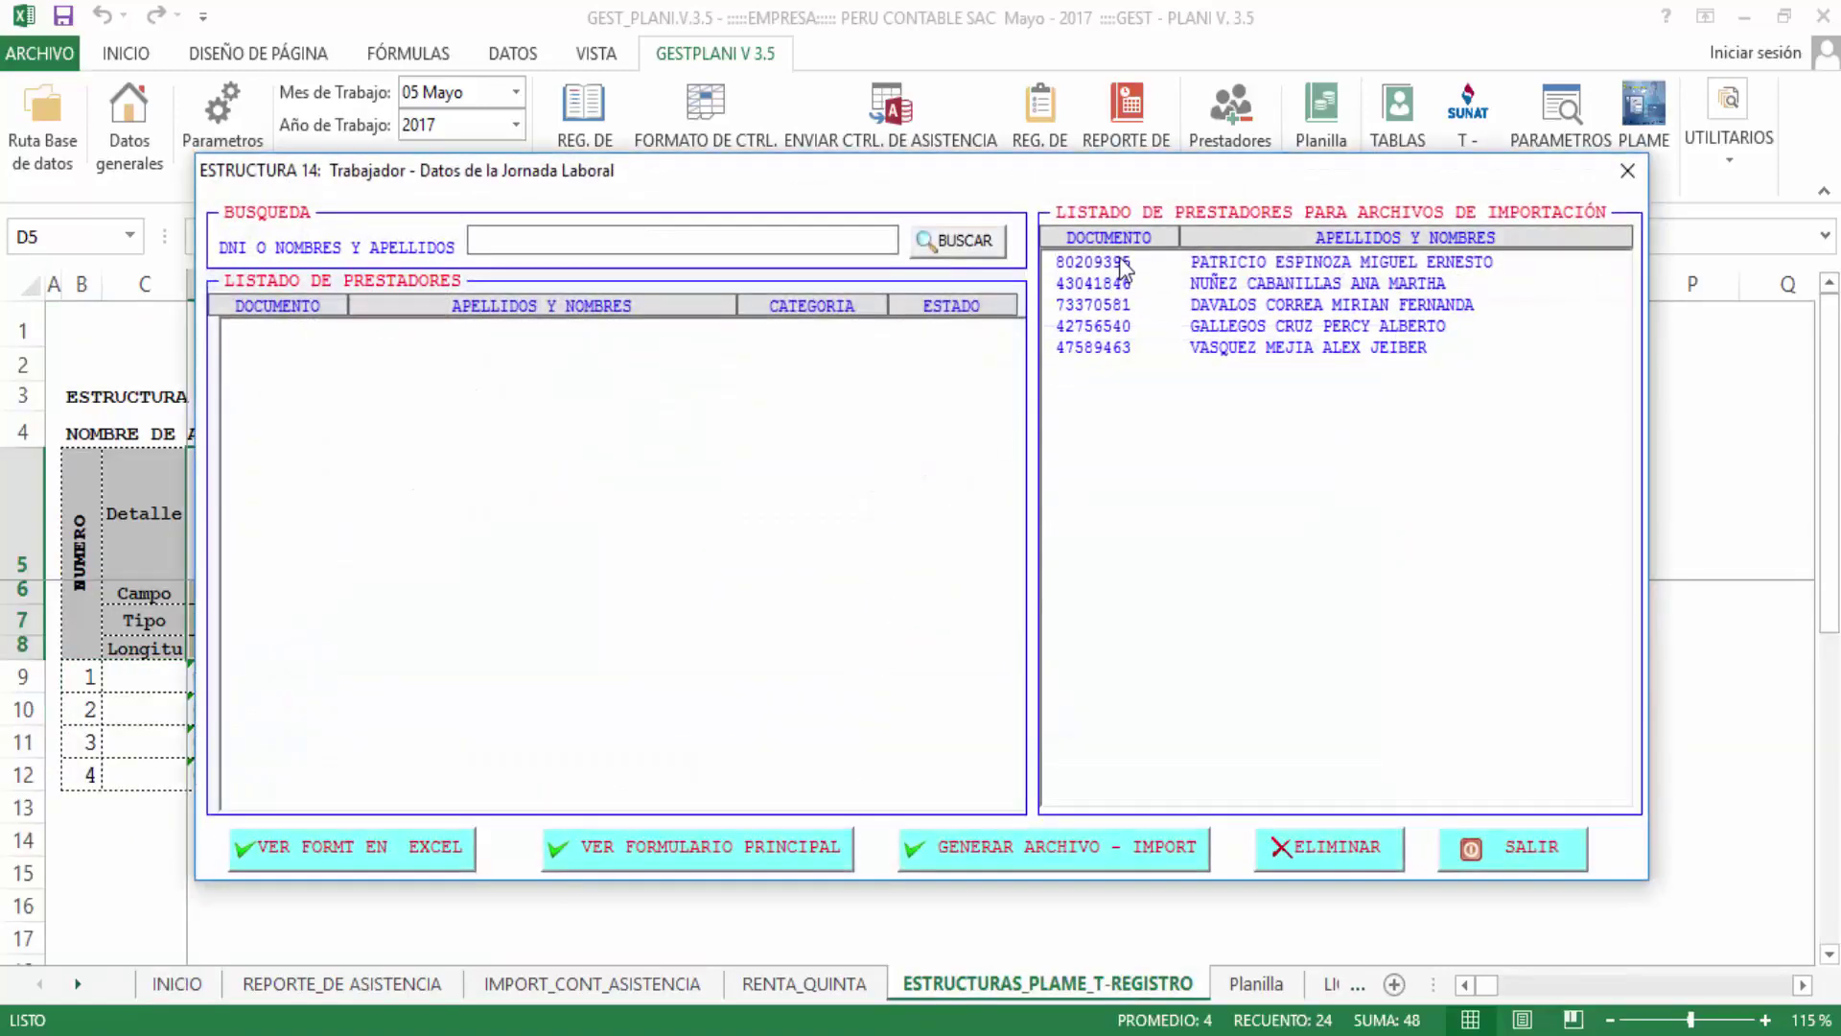
Delete the worker's existing import entry, then search alex and open his working-day data
{"action": "left_click", "coordinate": [1119, 260]}
{"action": "left_click", "coordinate": [1143, 347]}
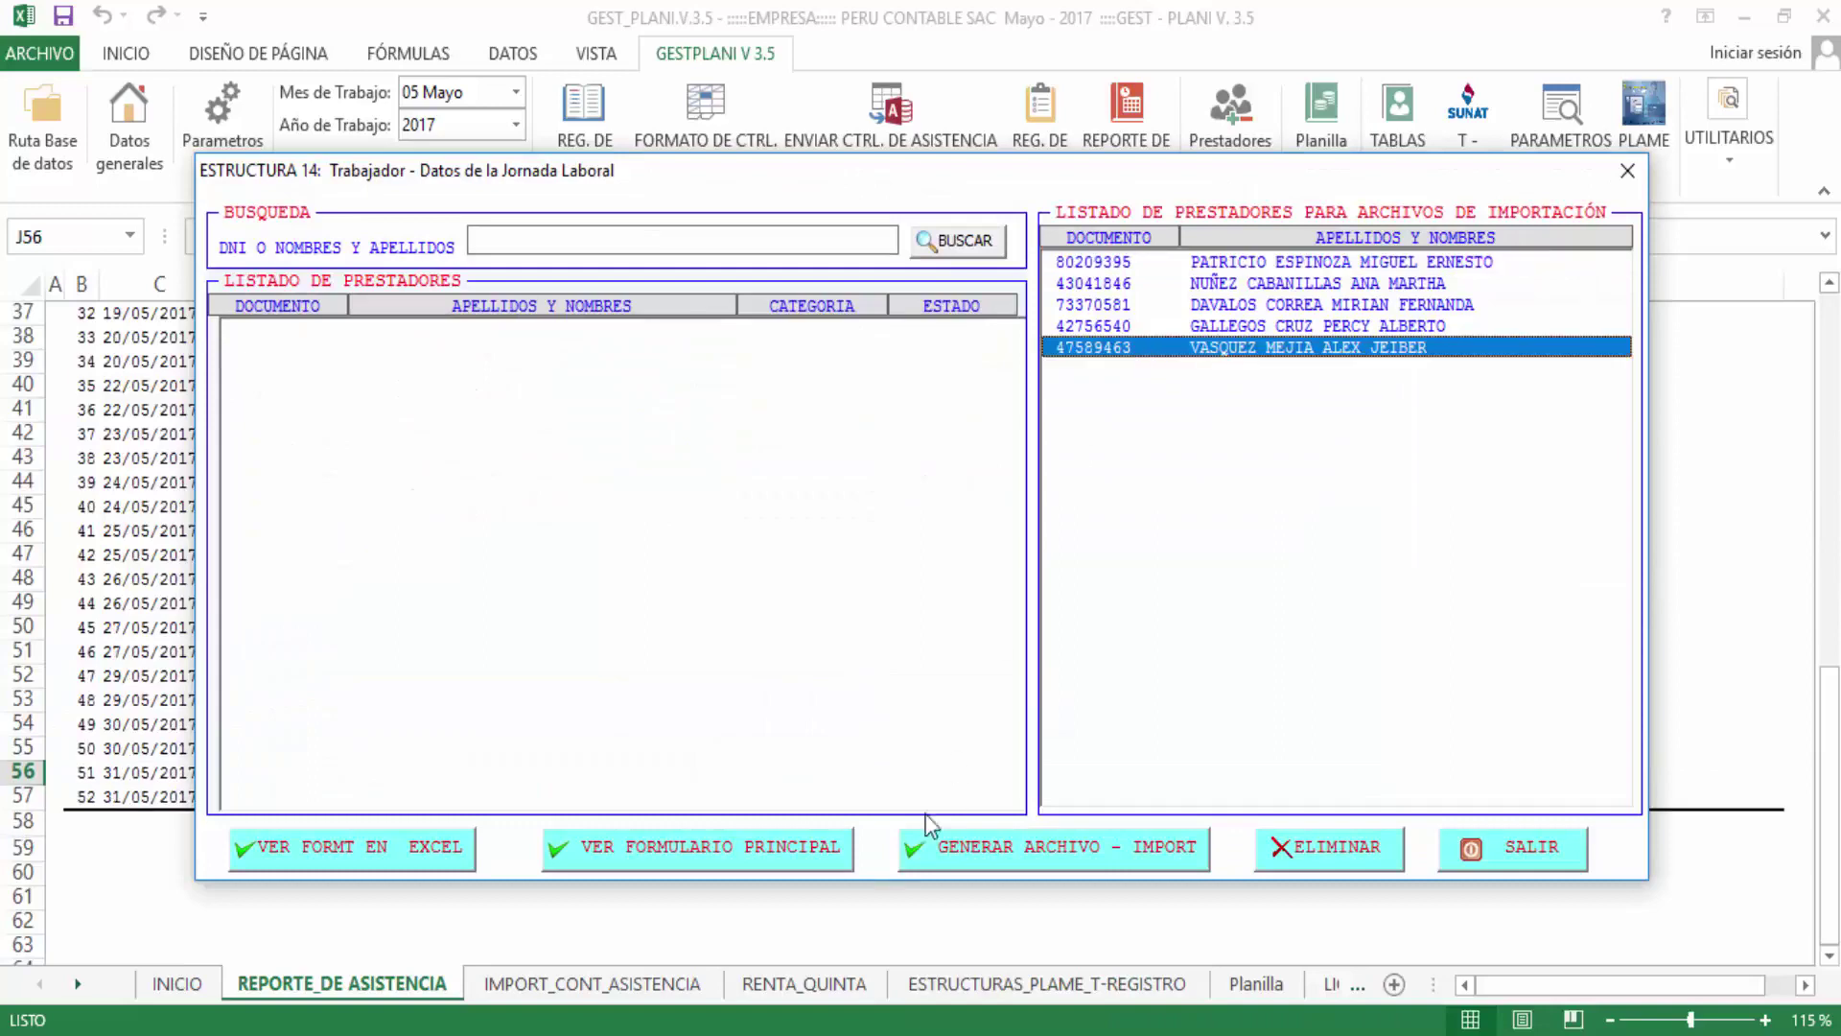
{"action": "left_click", "coordinate": [1350, 857]}
{"action": "left_click", "coordinate": [923, 625]}
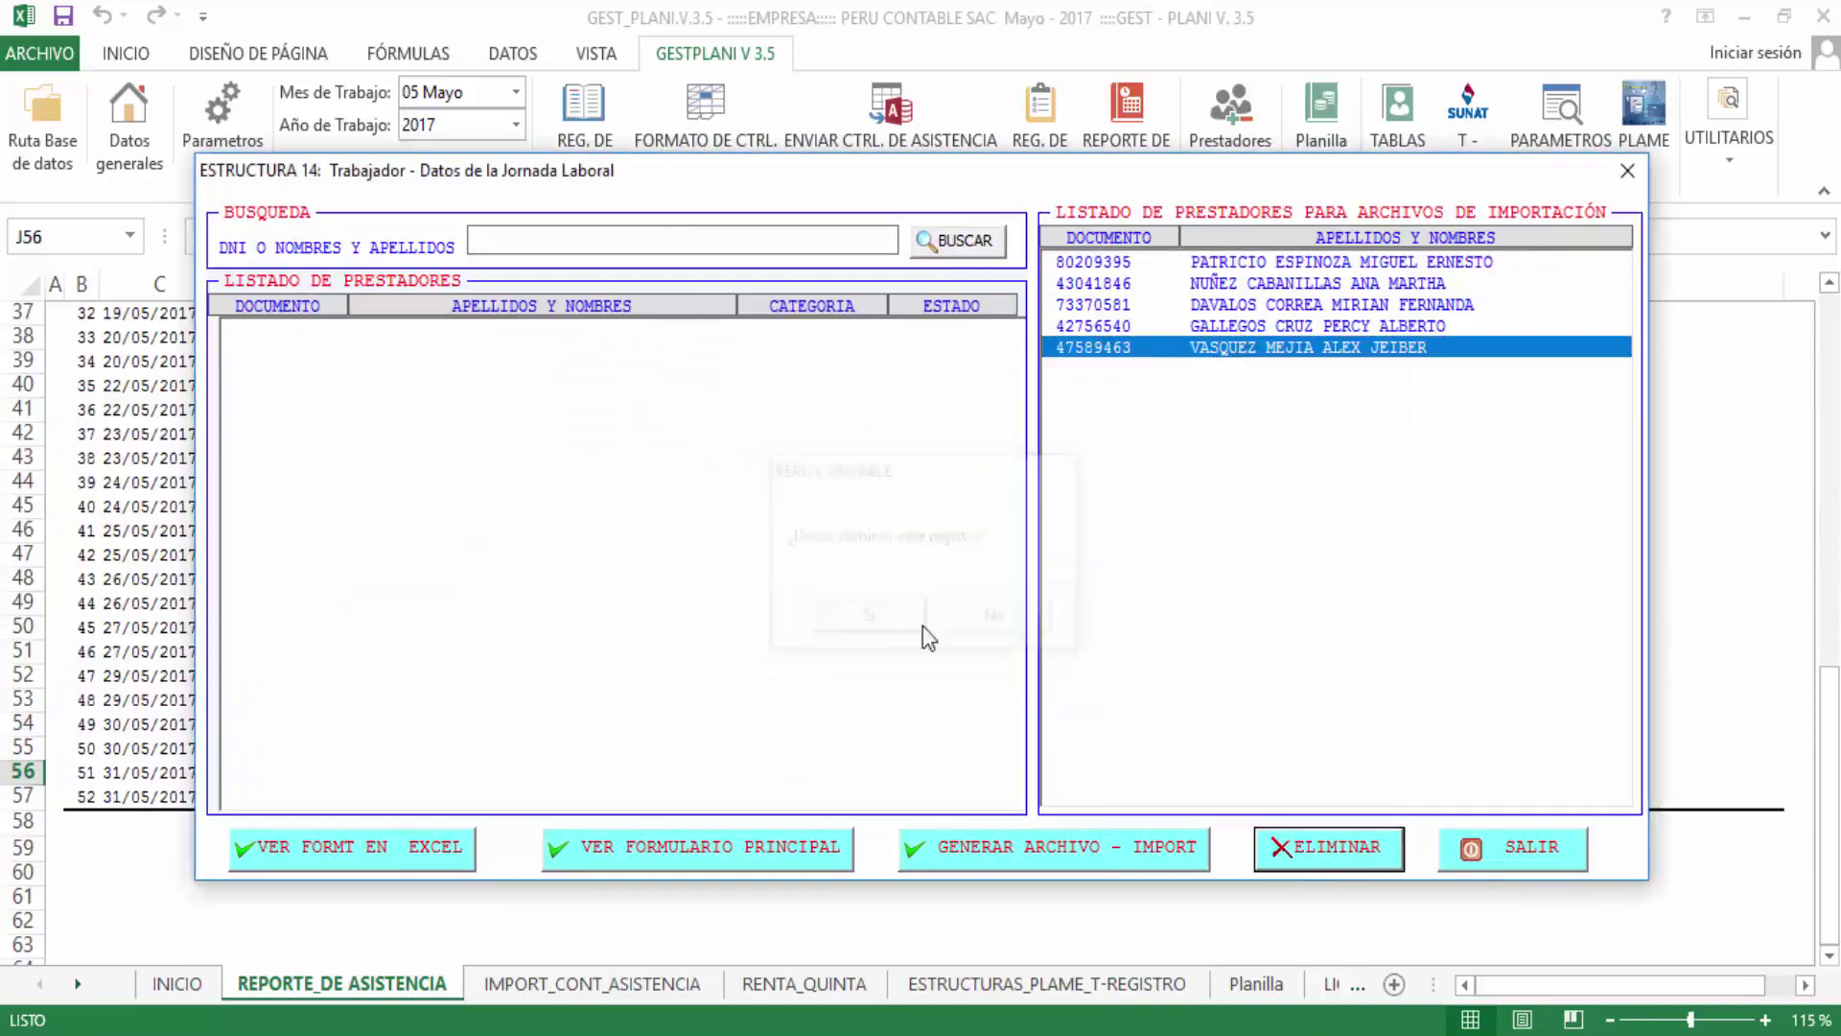
{"action": "left_click", "coordinate": [1049, 621]}
{"action": "left_click", "coordinate": [787, 235]}
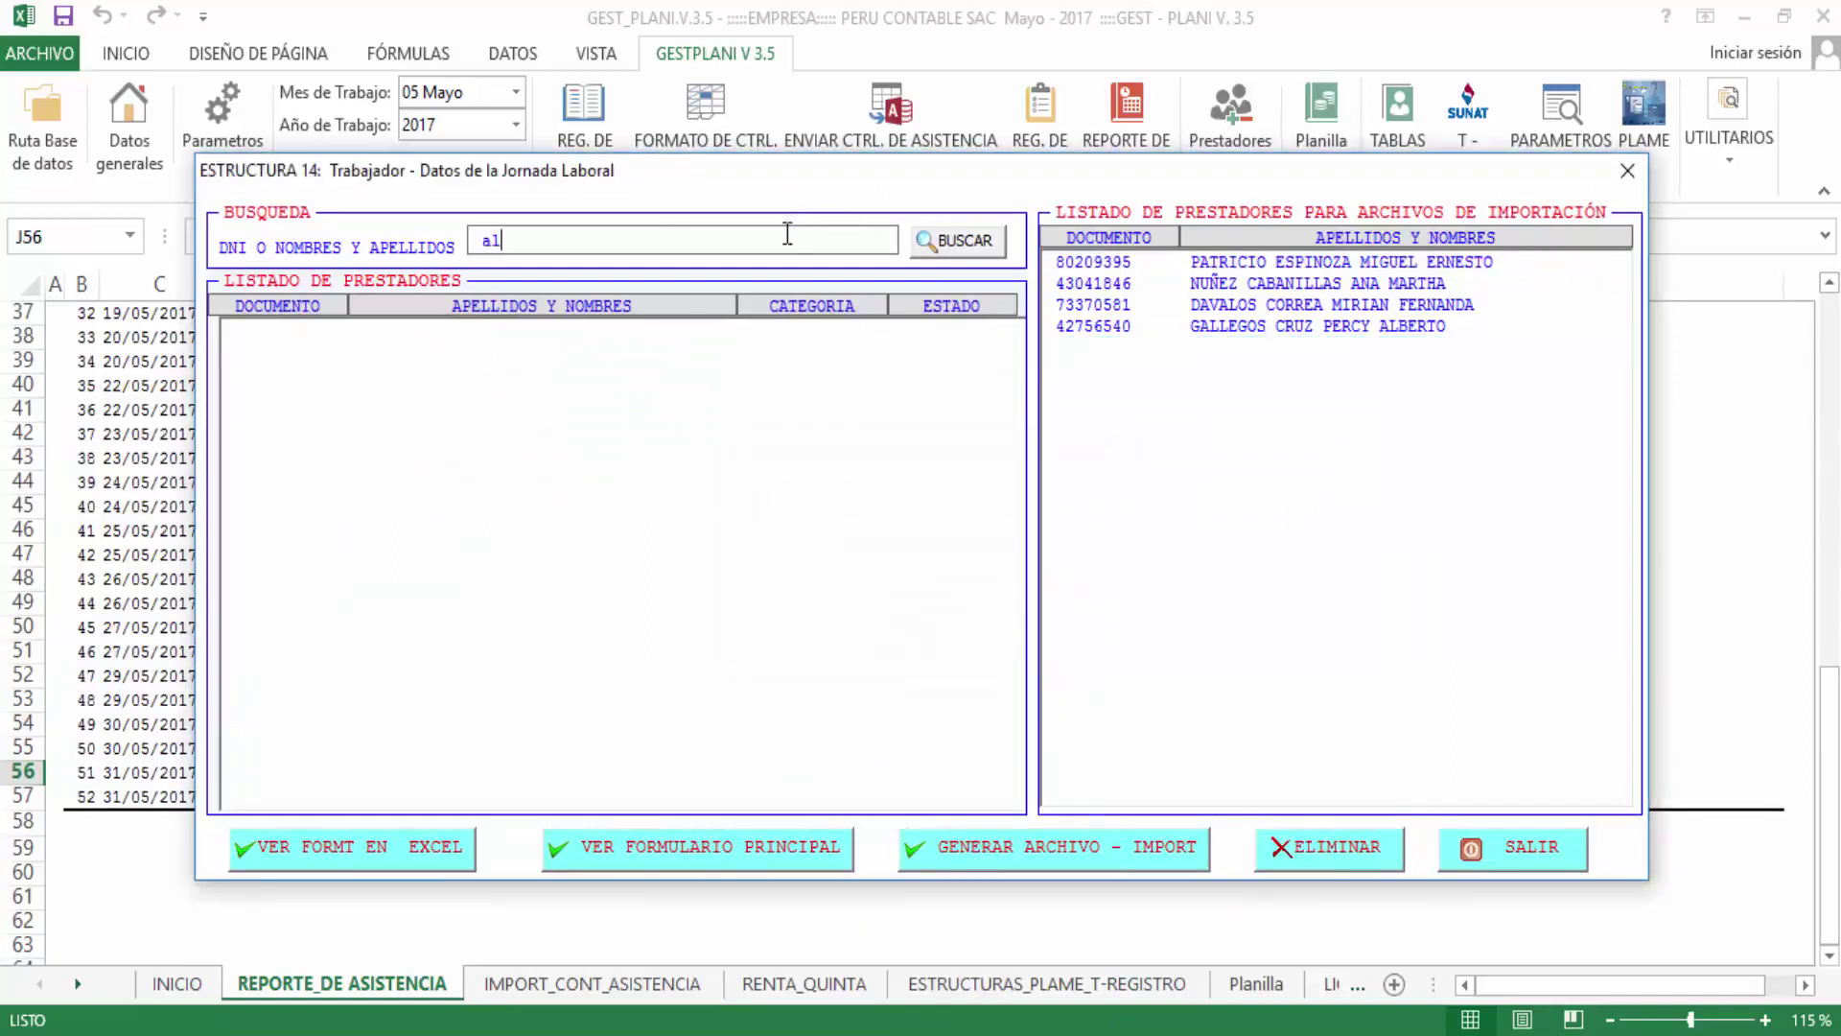
{"action": "key", "text": "Return"}
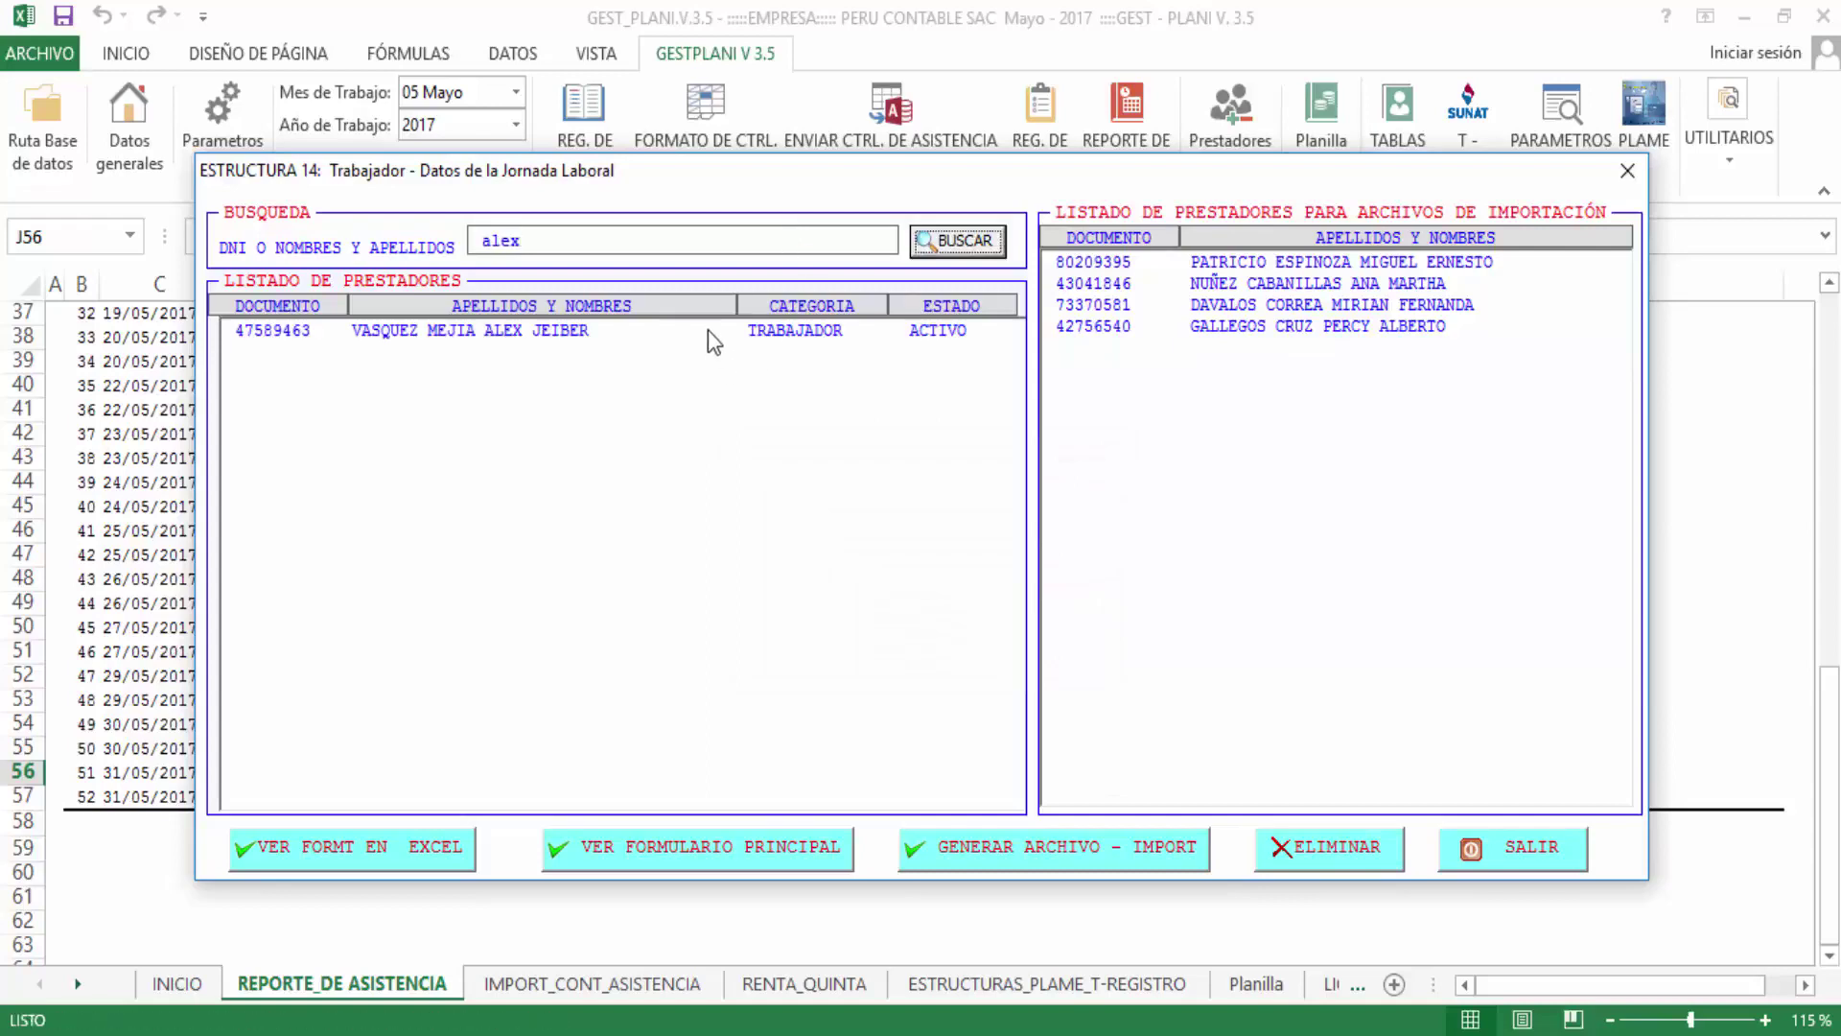
{"action": "double_click", "coordinate": [707, 330]}
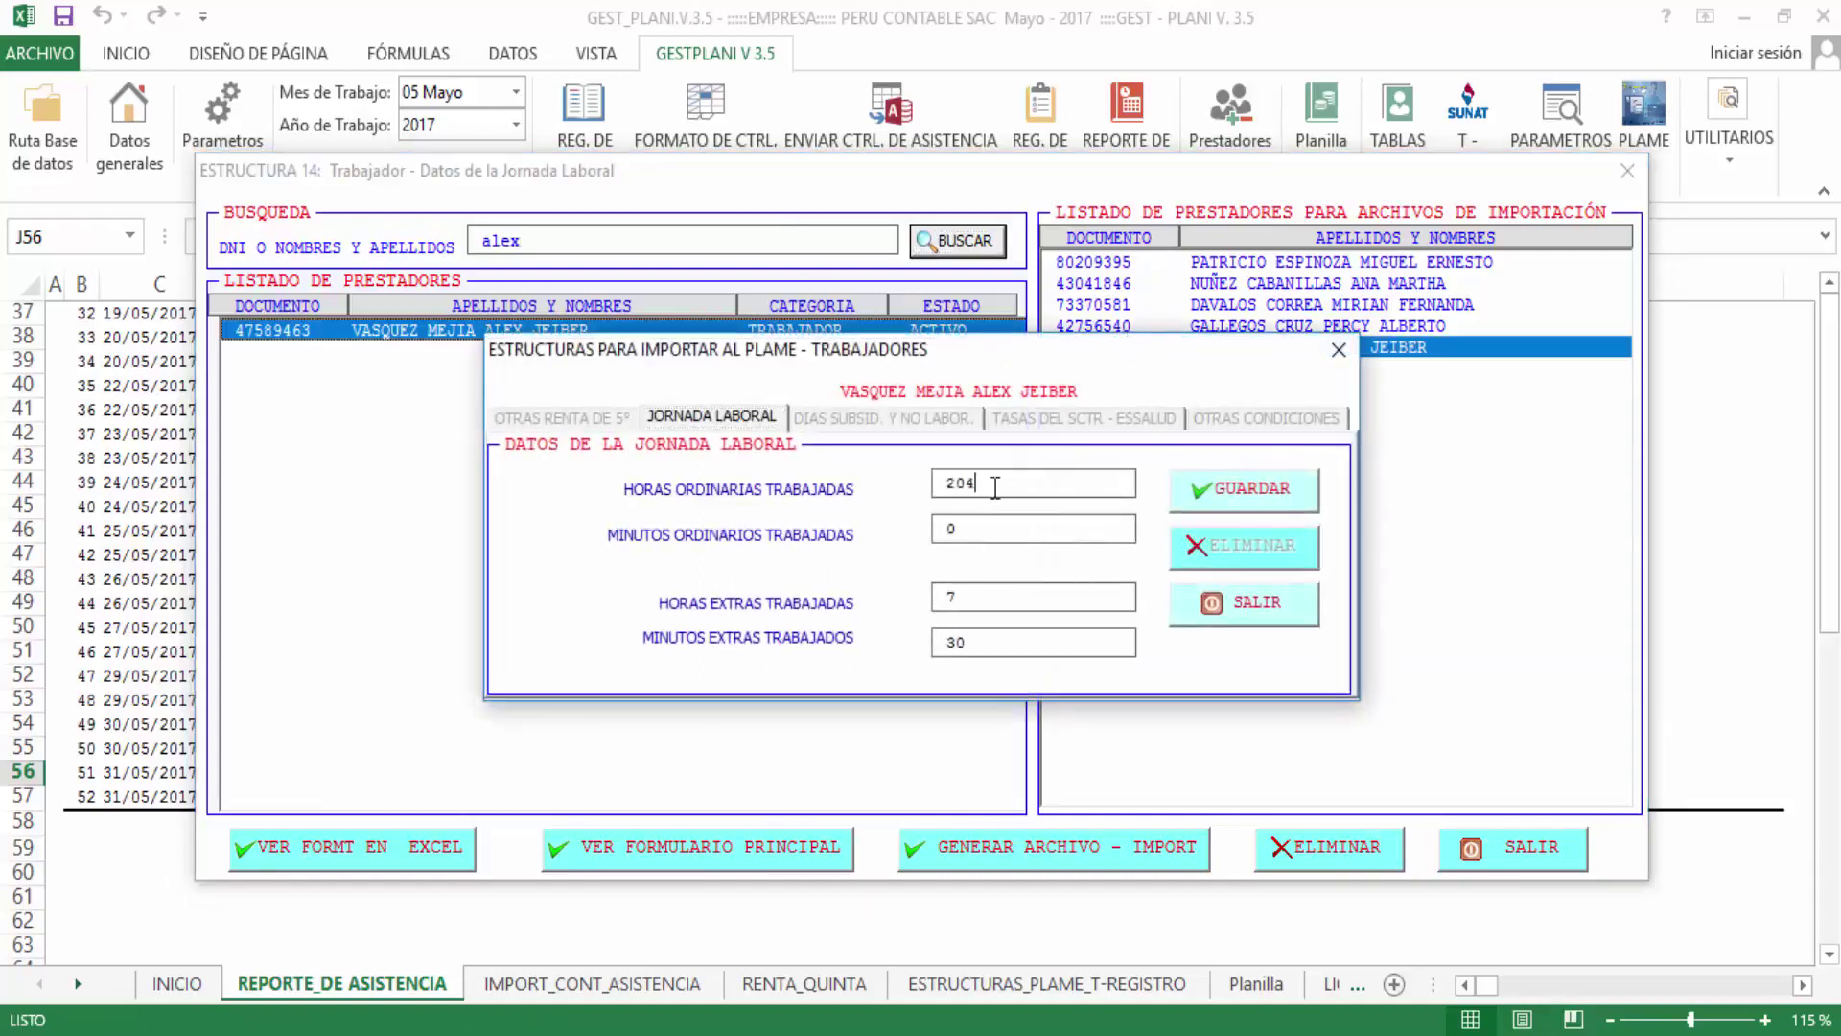
Check the Estructura 14 values: 204 ordinary hours, 0 minutes, 7 overtime hours and 30 minutes
{"action": "double_click", "coordinate": [995, 487]}
{"action": "double_click", "coordinate": [1018, 527]}
{"action": "double_click", "coordinate": [996, 484]}
{"action": "left_click", "coordinate": [1049, 529]}
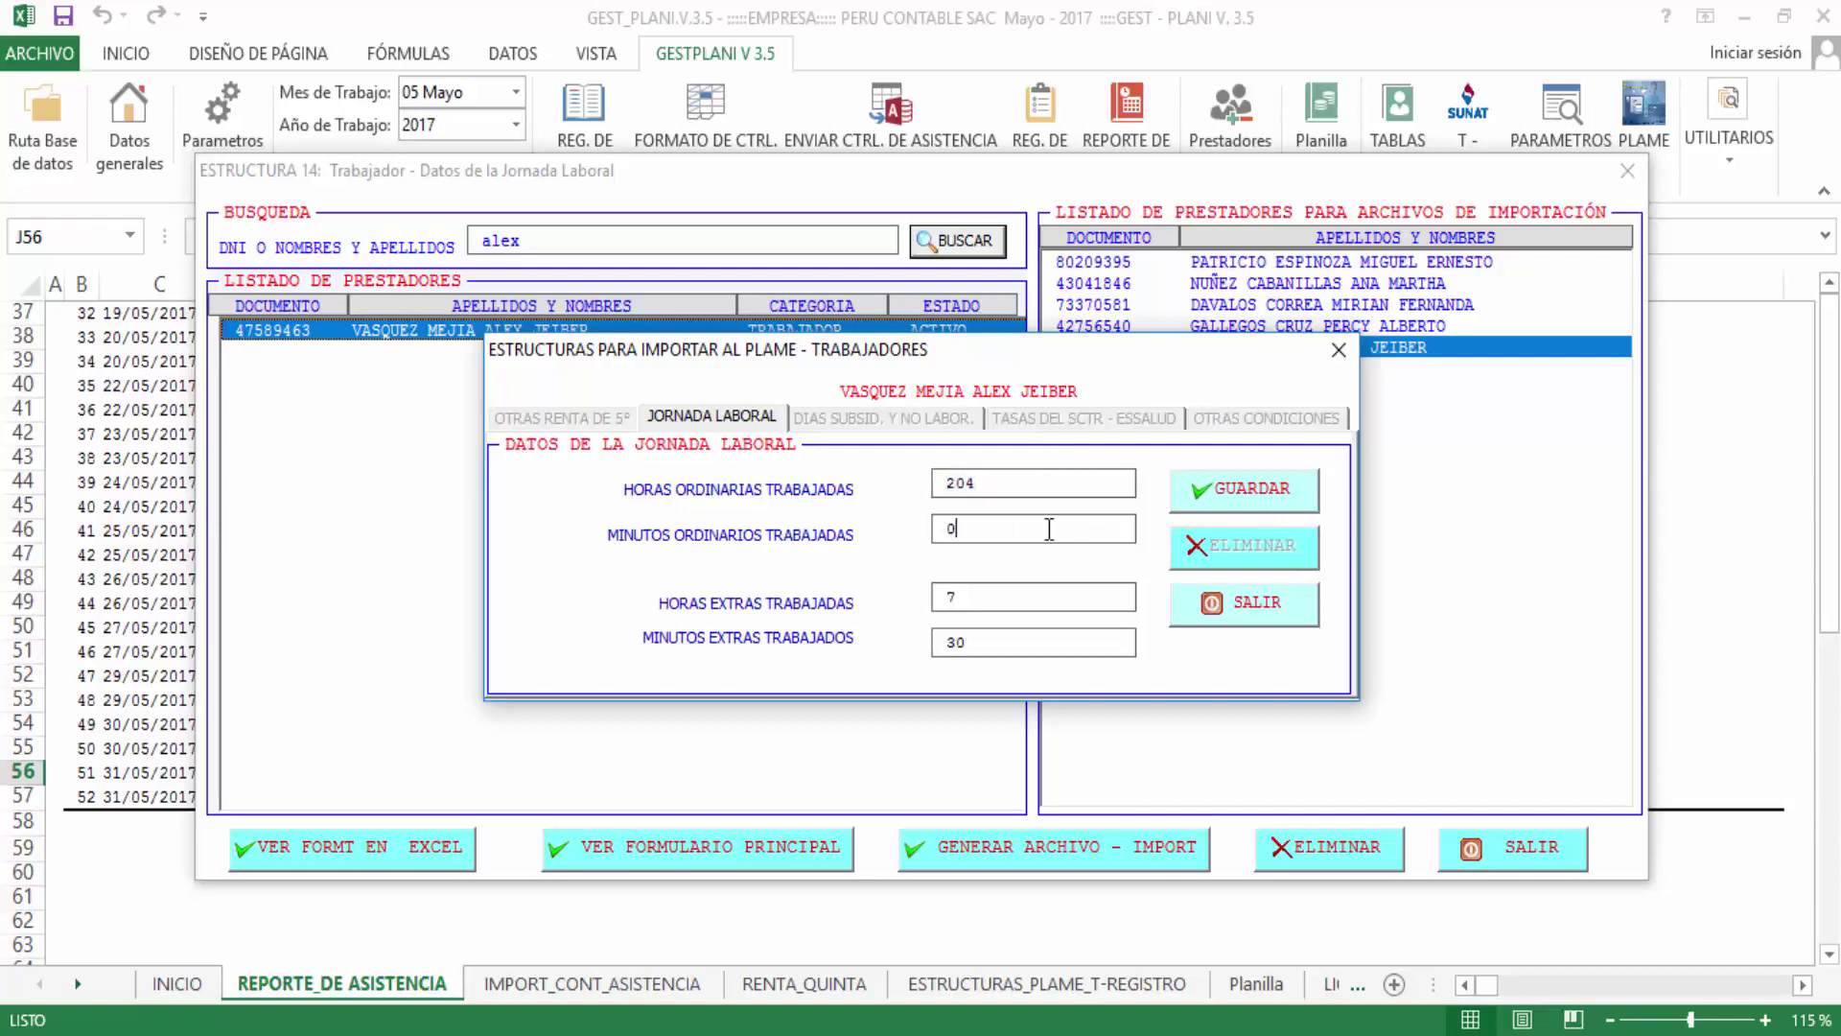
{"action": "double_click", "coordinate": [1022, 479]}
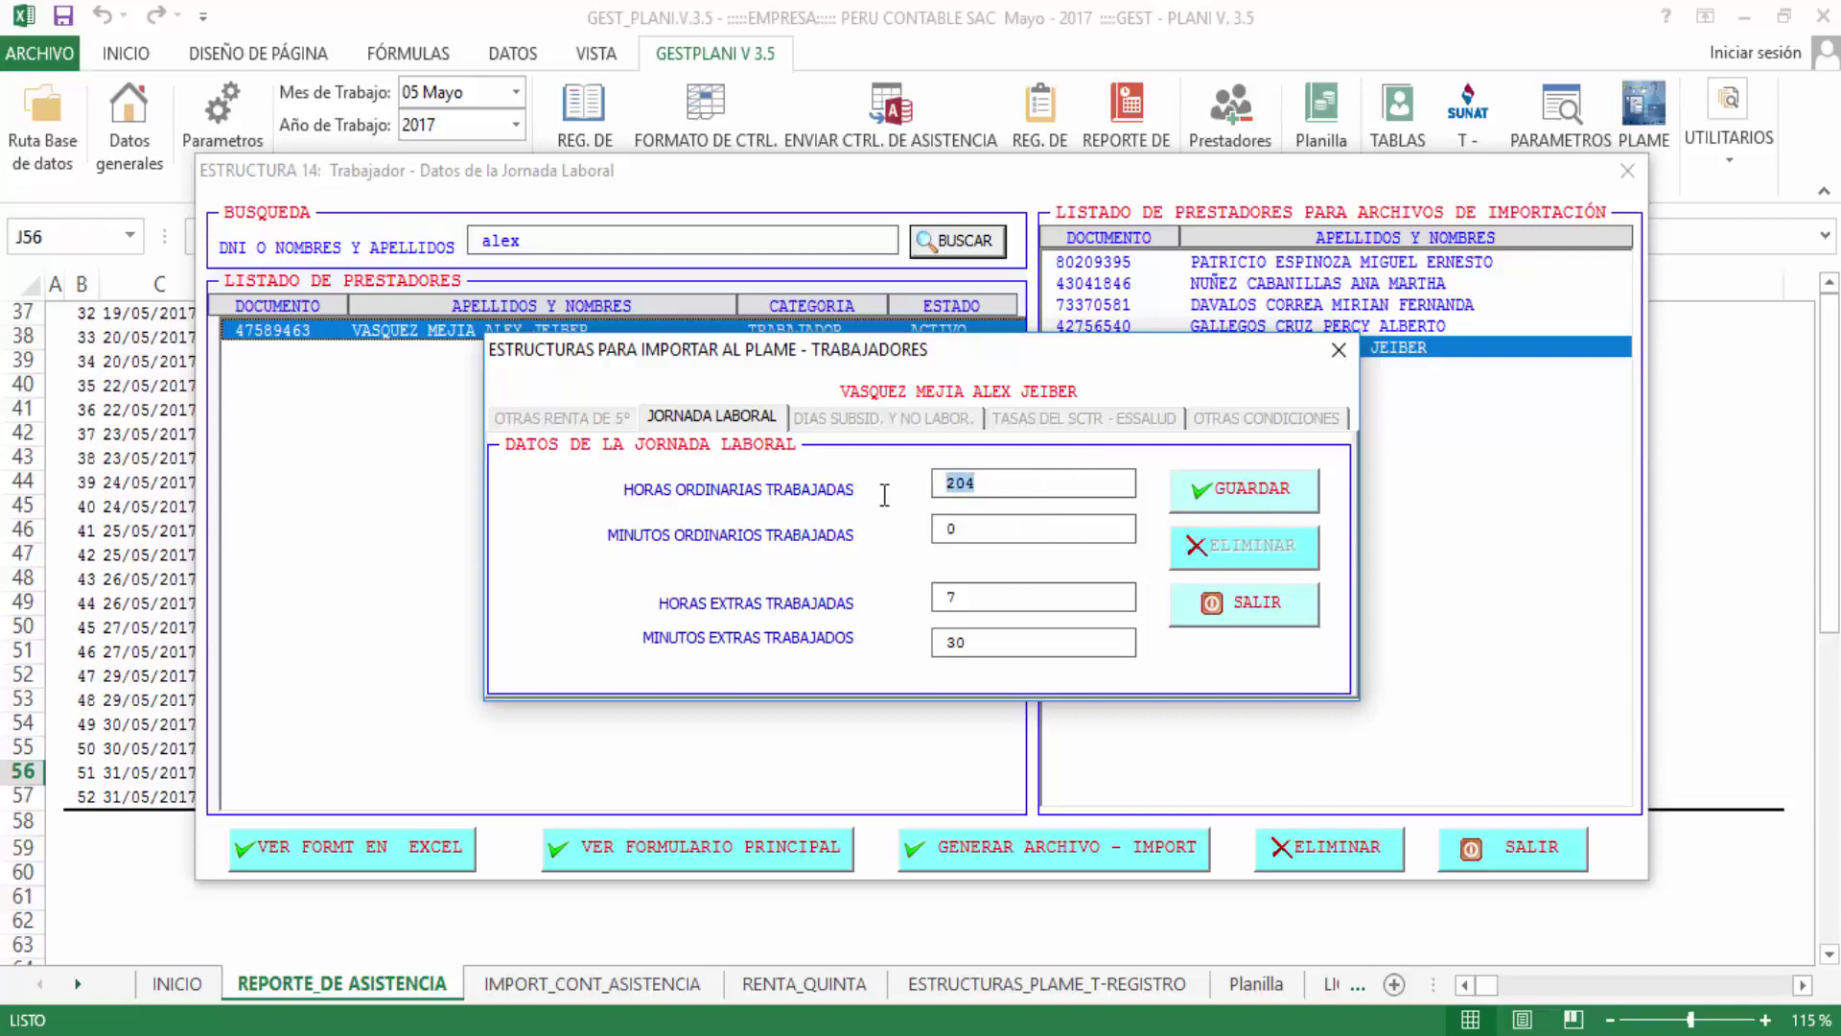
{"action": "double_click", "coordinate": [993, 533]}
{"action": "double_click", "coordinate": [1004, 486]}
{"action": "left_click_drag", "start_coordinate": [1011, 480], "coordinate": [866, 494]}
{"action": "left_click_drag", "start_coordinate": [1000, 605], "coordinate": [822, 614]}
{"action": "left_click_drag", "start_coordinate": [1000, 634], "coordinate": [783, 642]}
{"action": "left_click_drag", "start_coordinate": [981, 595], "coordinate": [836, 594]}
{"action": "left_click_drag", "start_coordinate": [983, 649], "coordinate": [900, 650]}
Save the working-day record, acknowledge the confirmation and close the data window
{"action": "left_click", "coordinate": [1226, 508]}
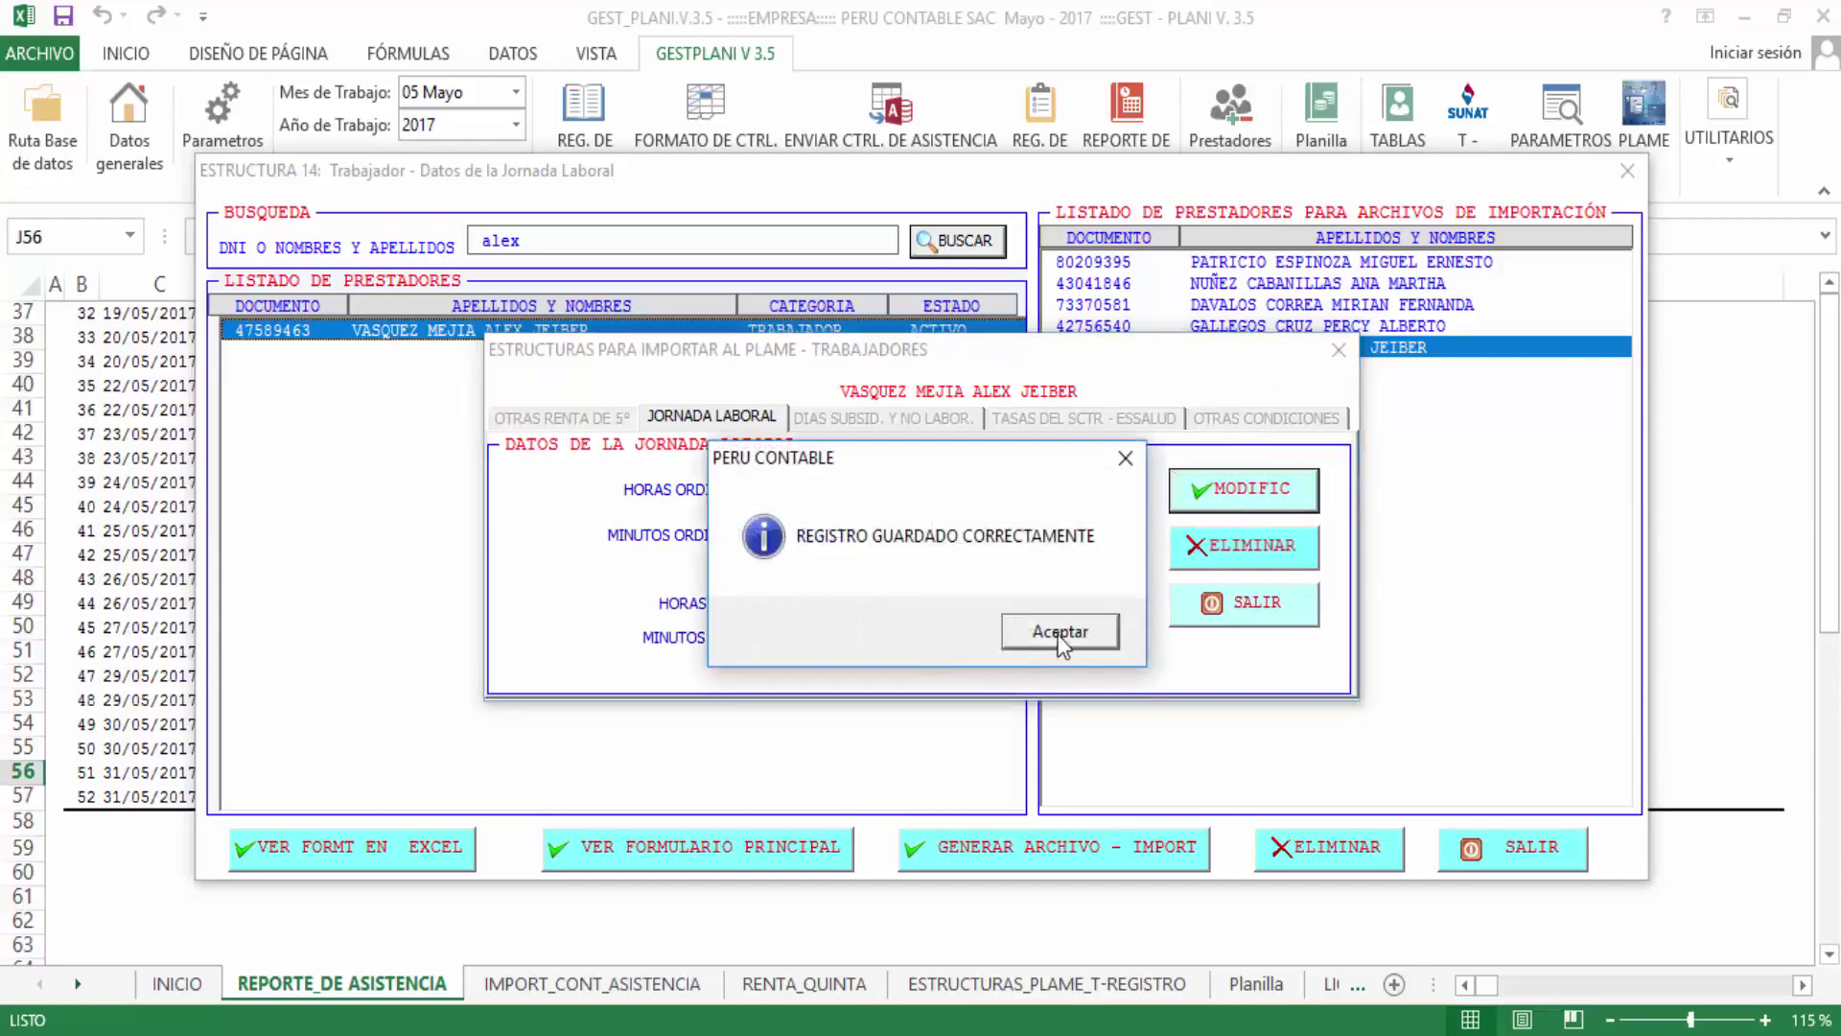
{"action": "left_click", "coordinate": [1062, 635]}
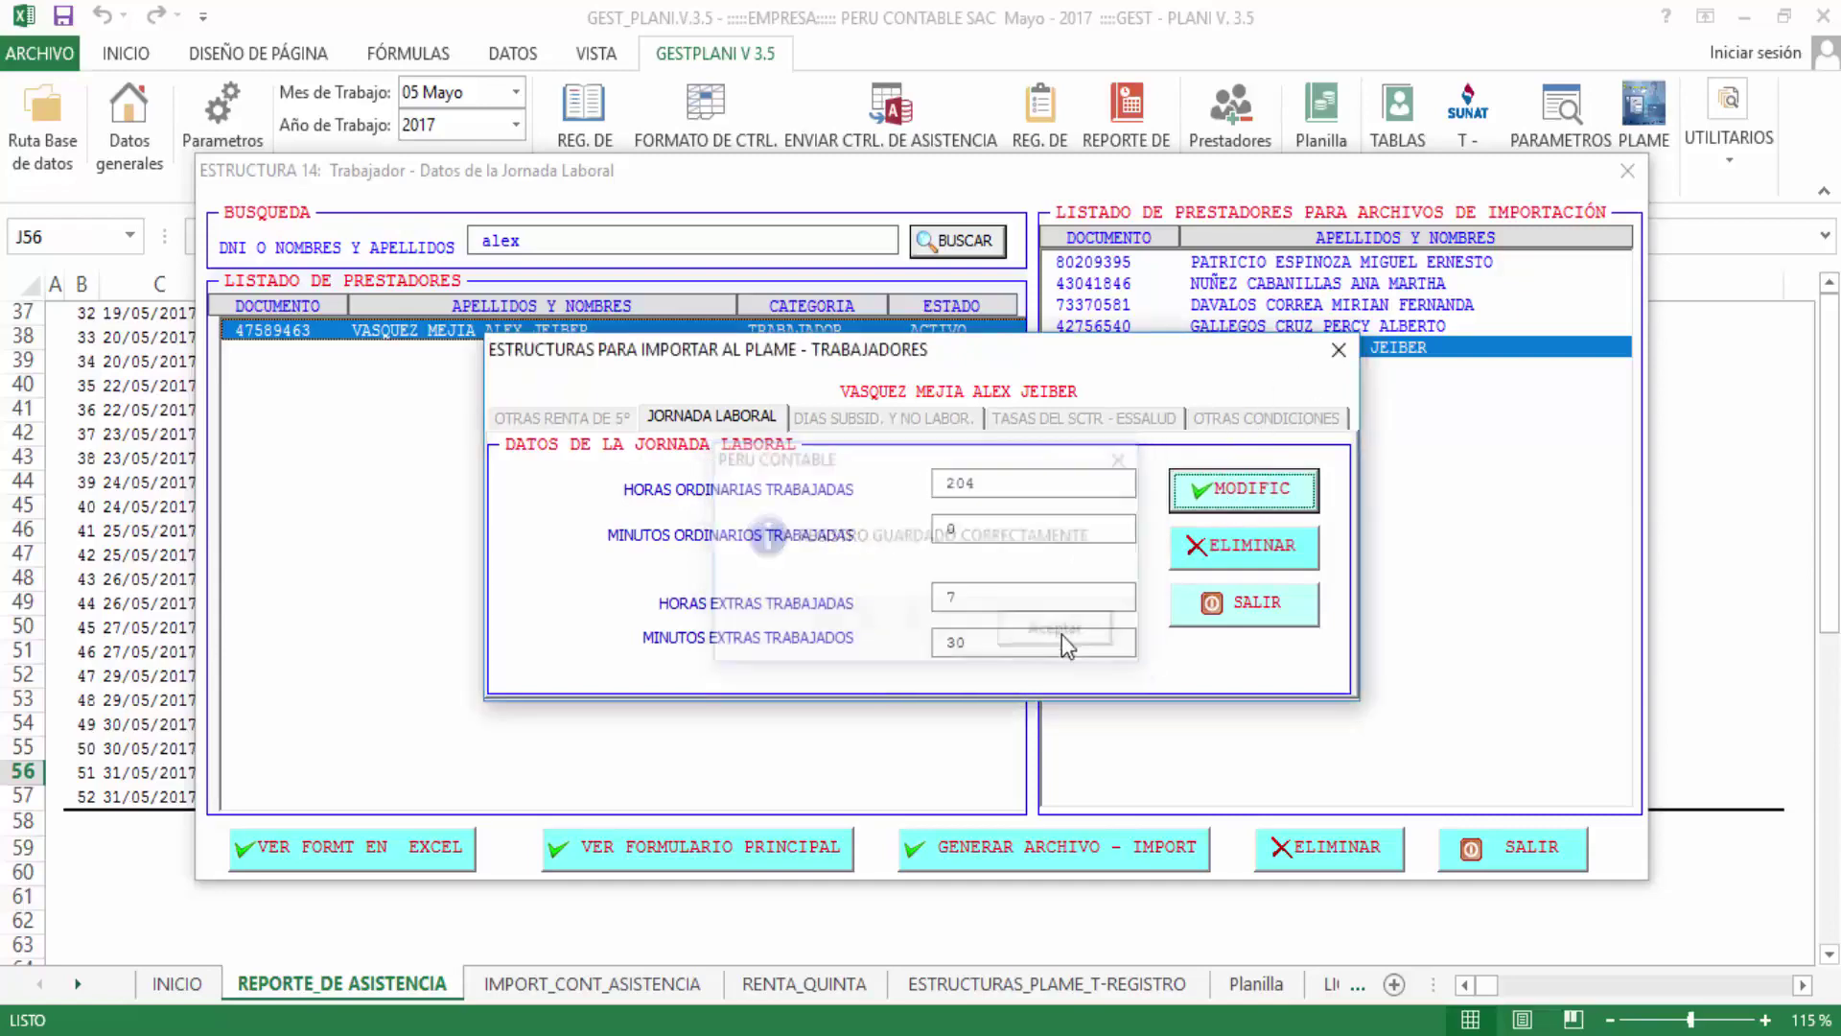
{"action": "left_click", "coordinate": [1338, 356]}
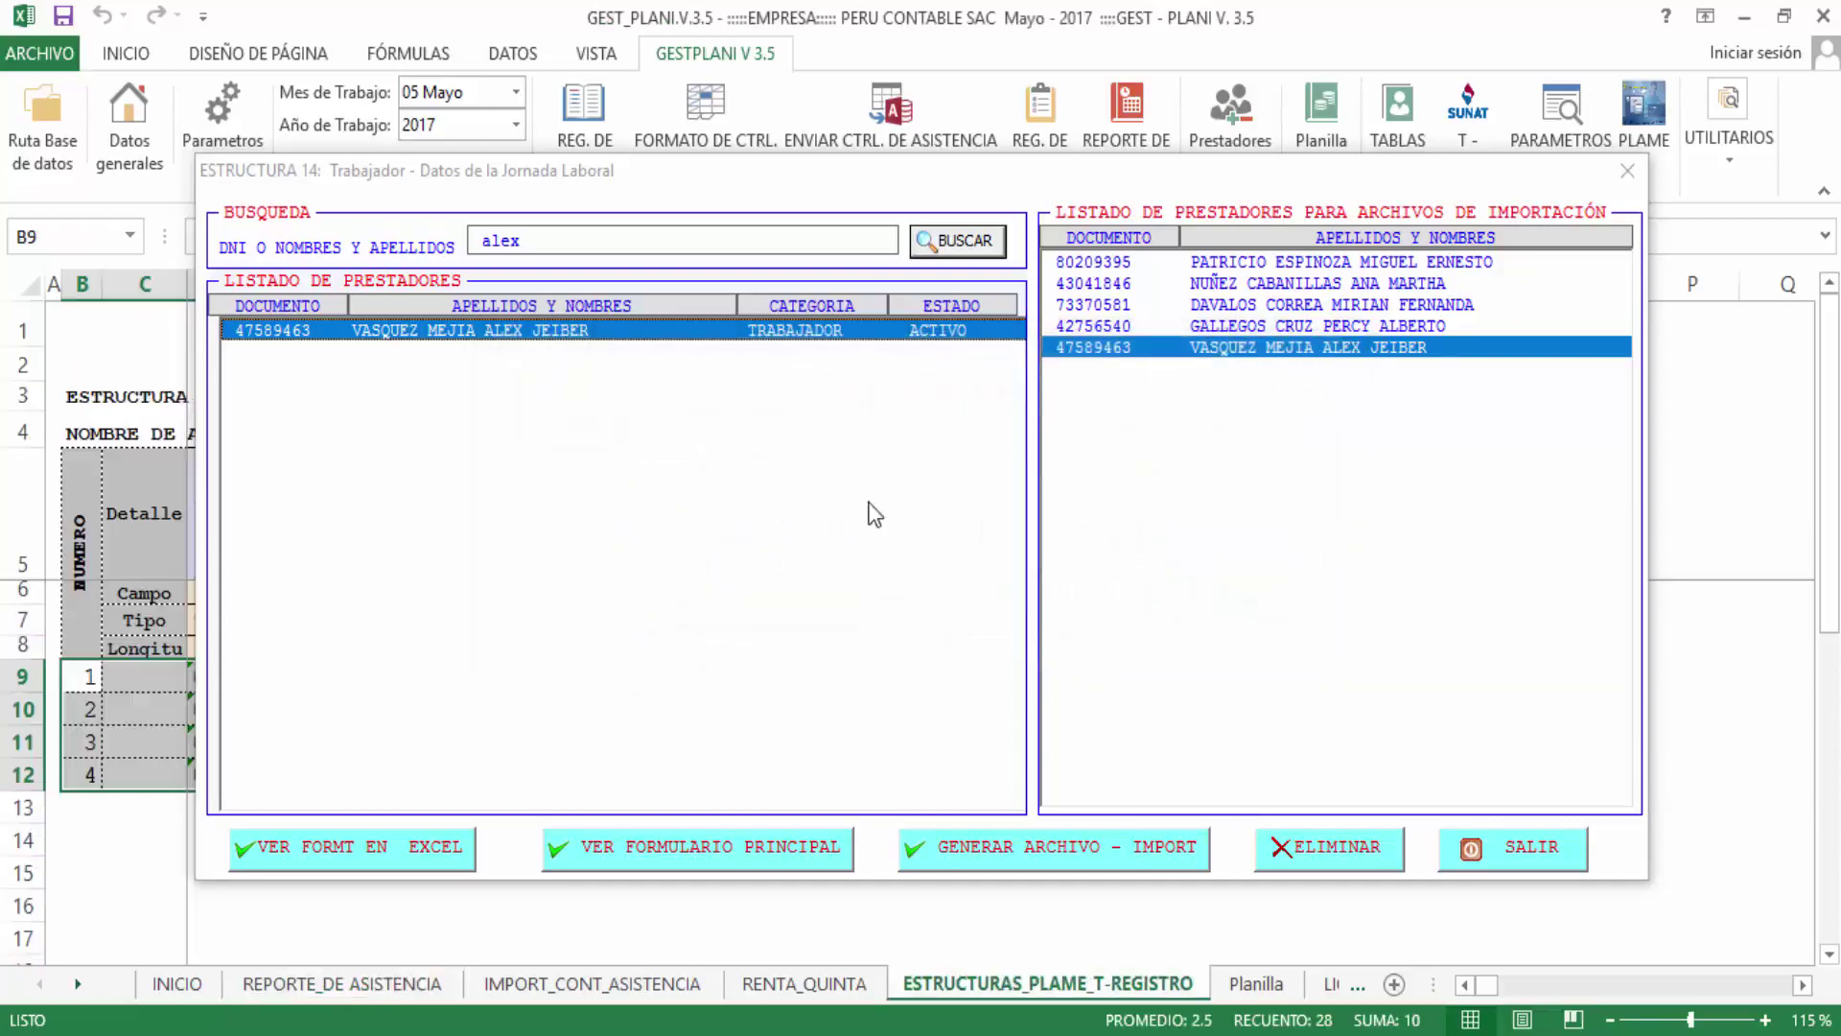
Reopen the PLAME import file generator and open the Estructura 15 days-not-worked form
{"action": "left_click", "coordinate": [572, 860]}
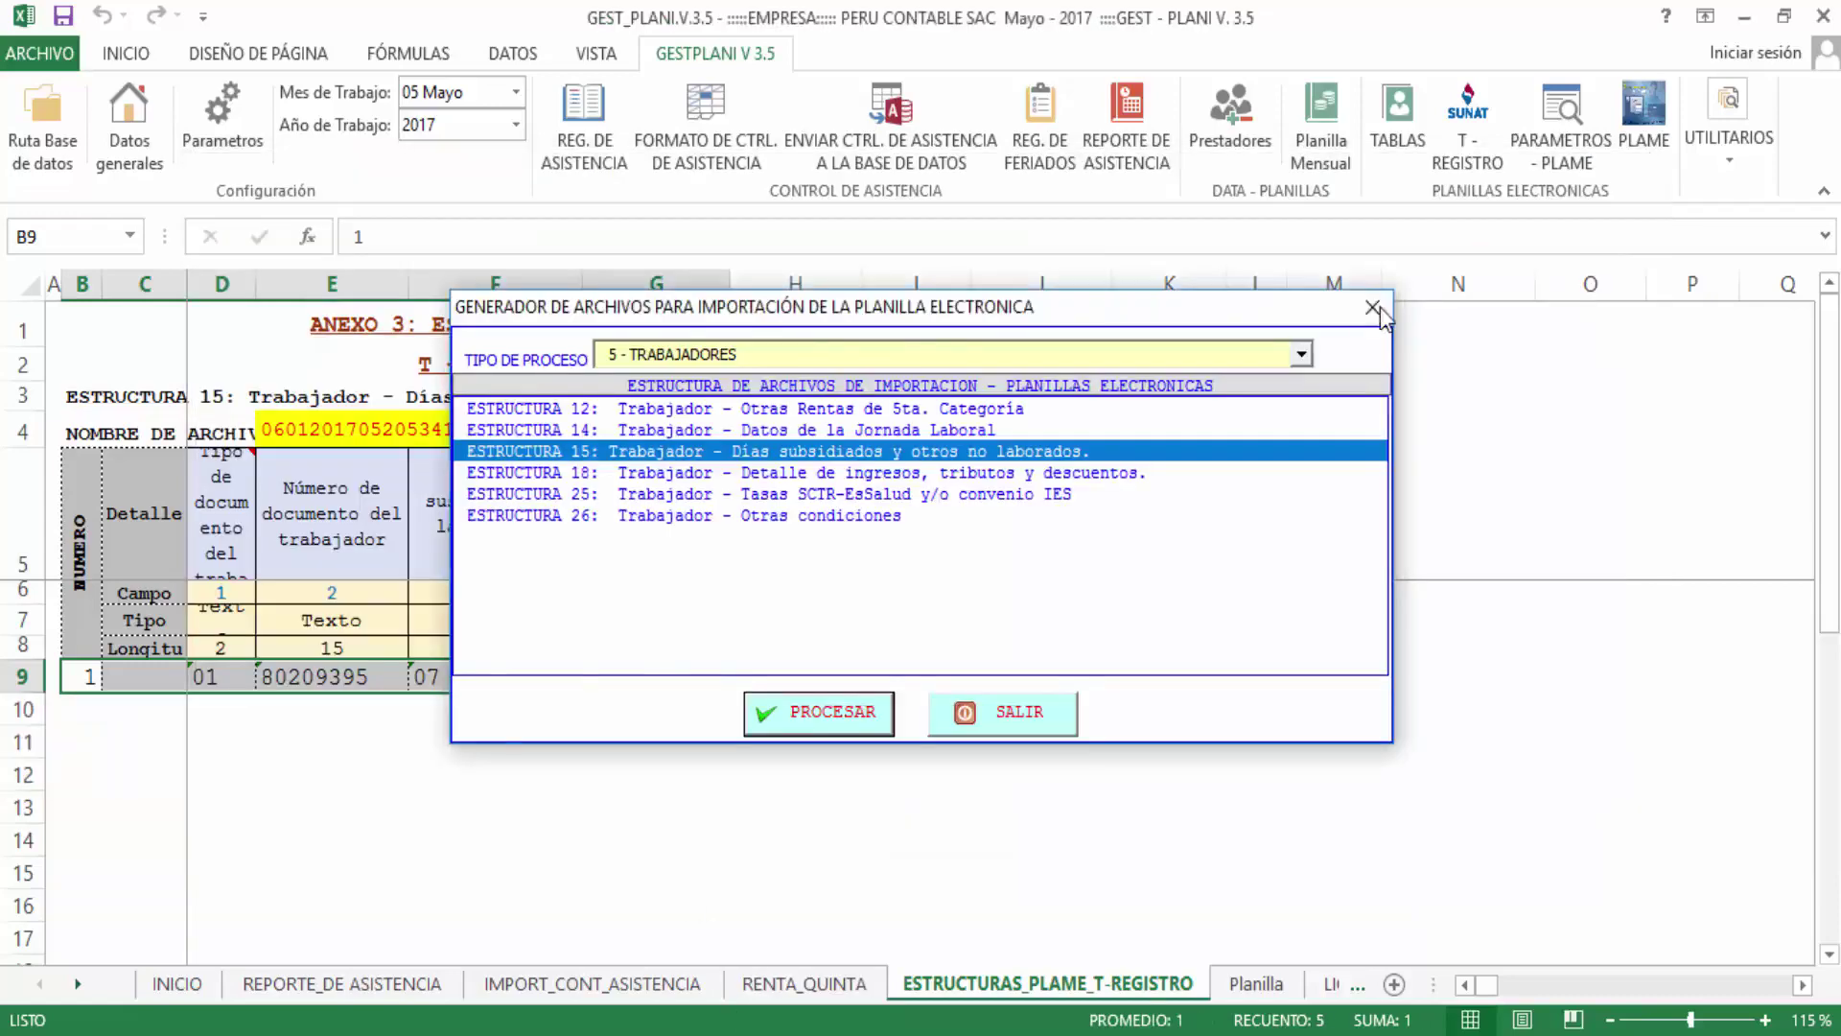
{"action": "left_click", "coordinate": [1377, 309]}
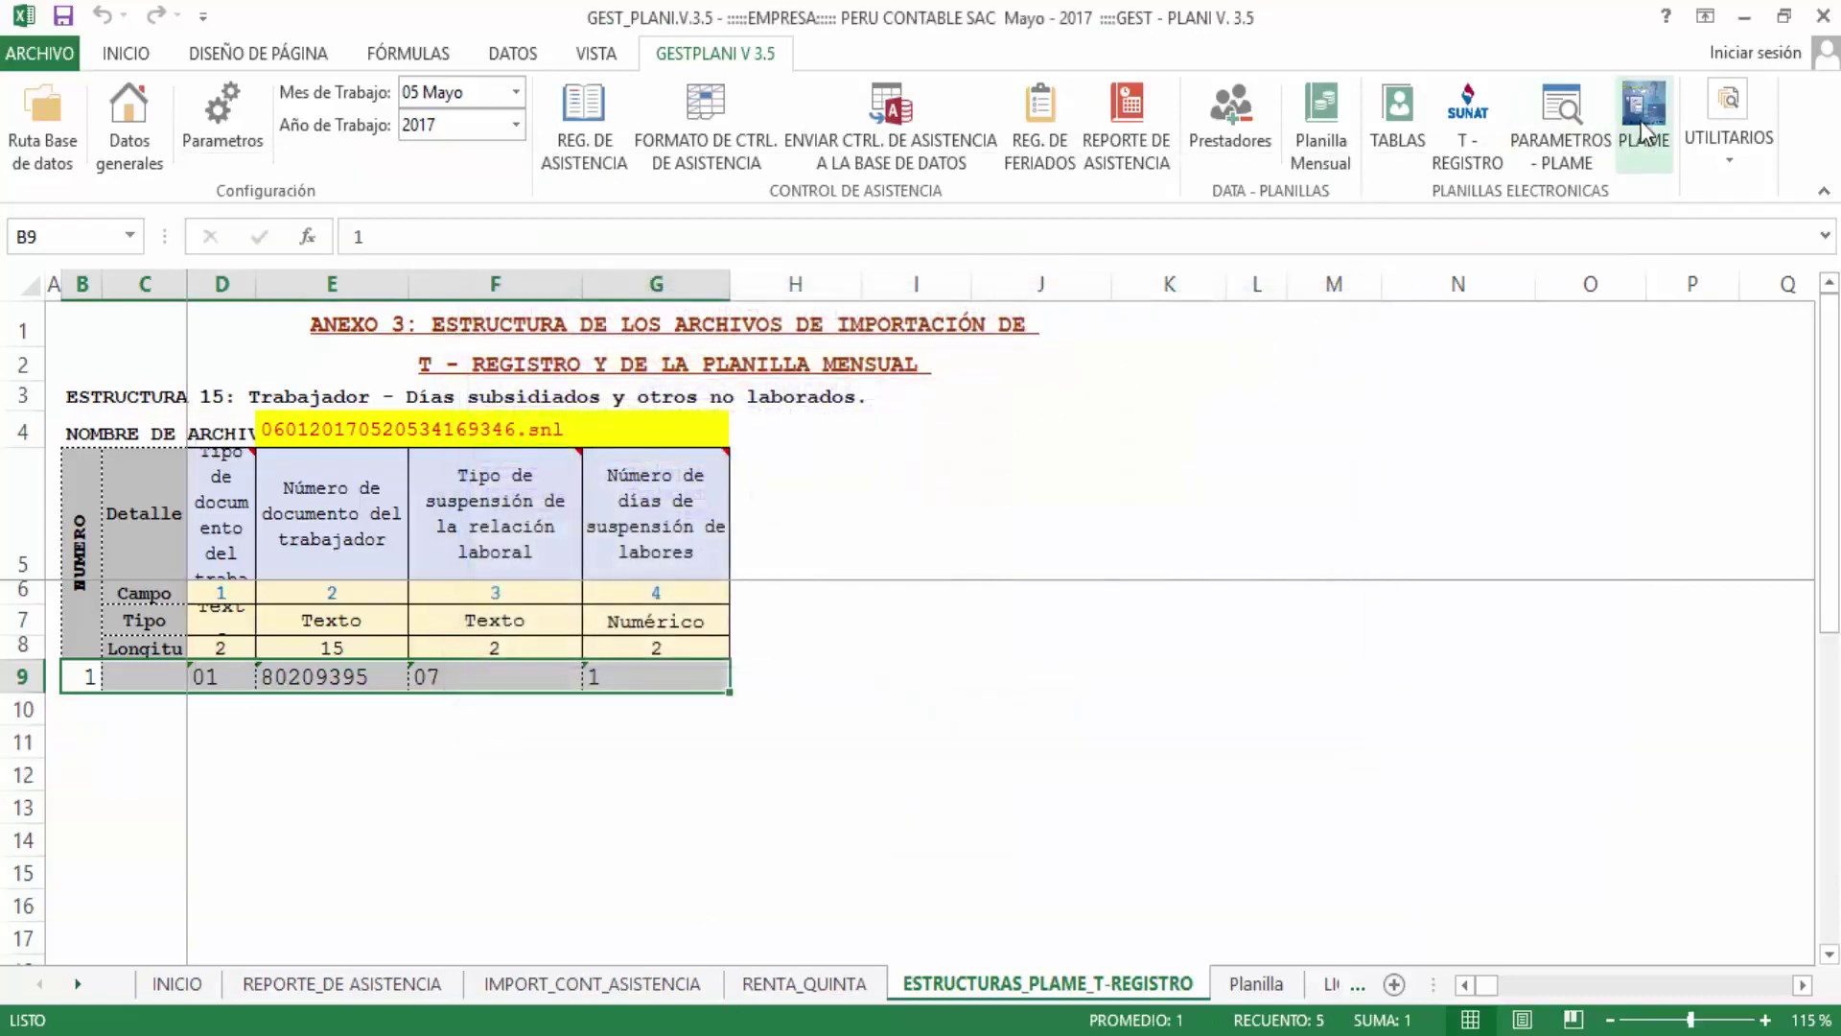
{"action": "left_click", "coordinate": [1644, 120]}
{"action": "left_click", "coordinate": [619, 475]}
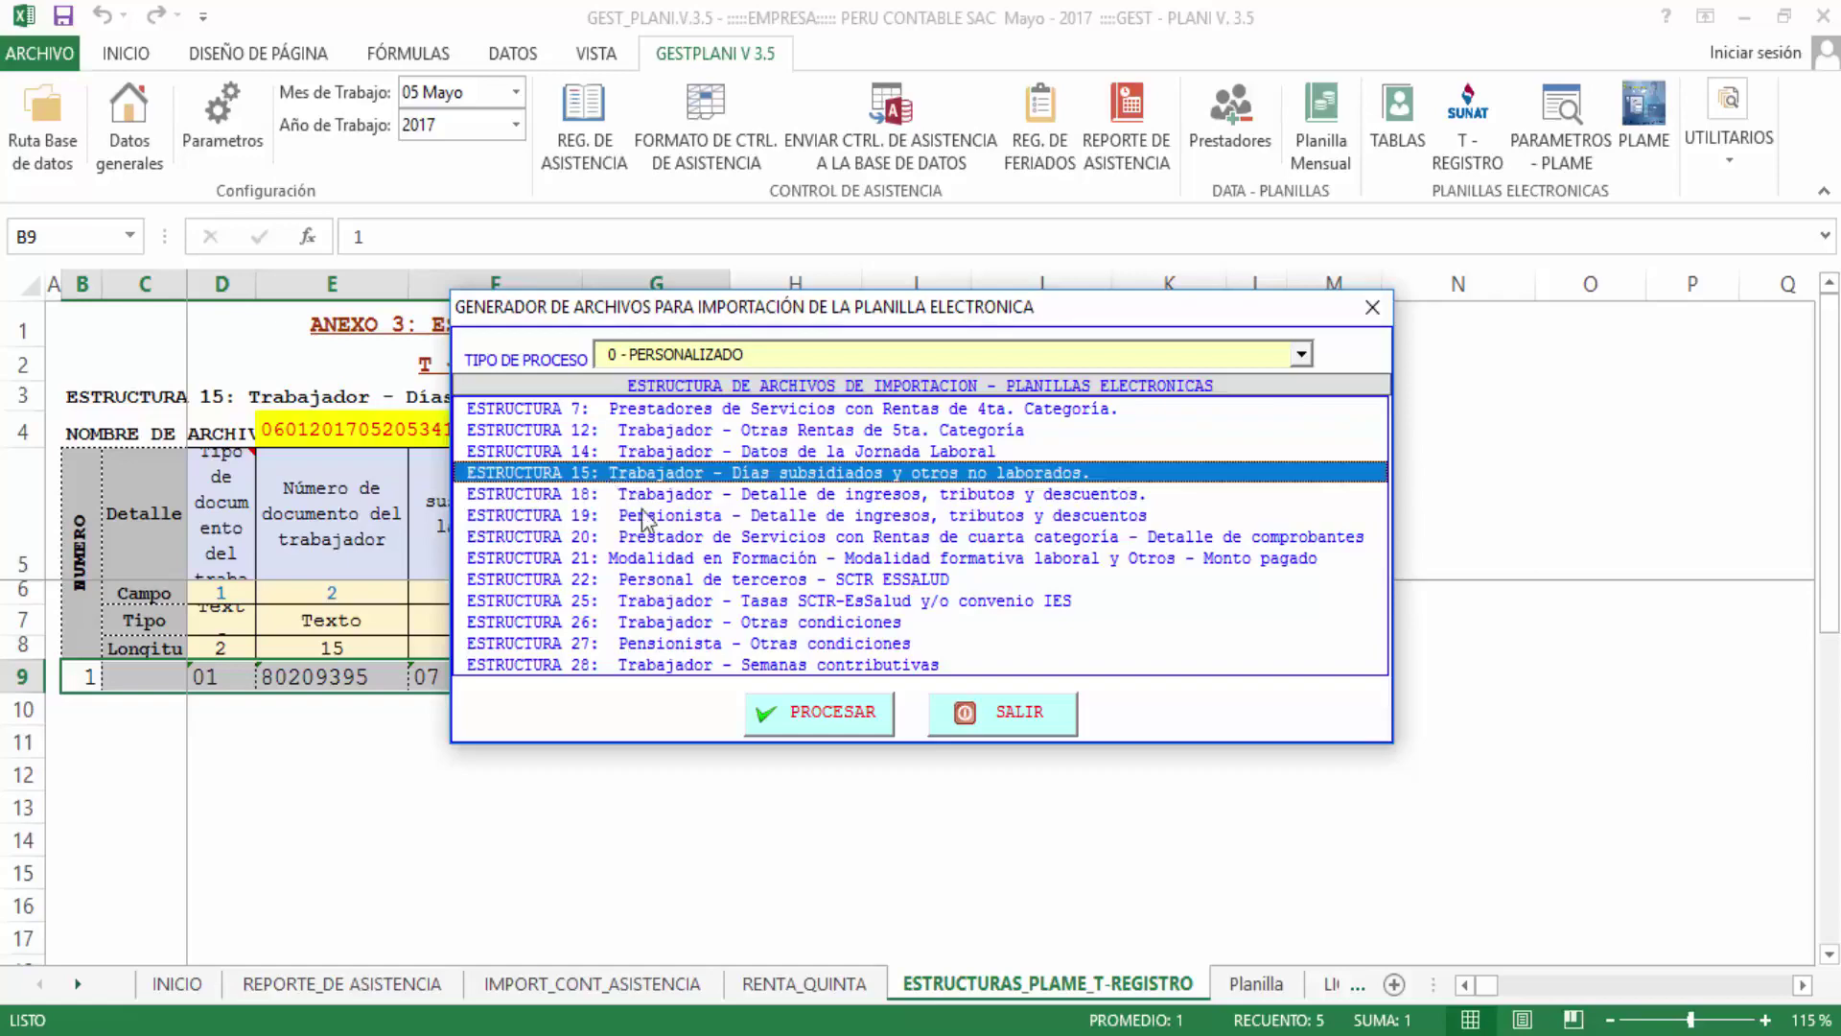
{"action": "left_click", "coordinate": [827, 720]}
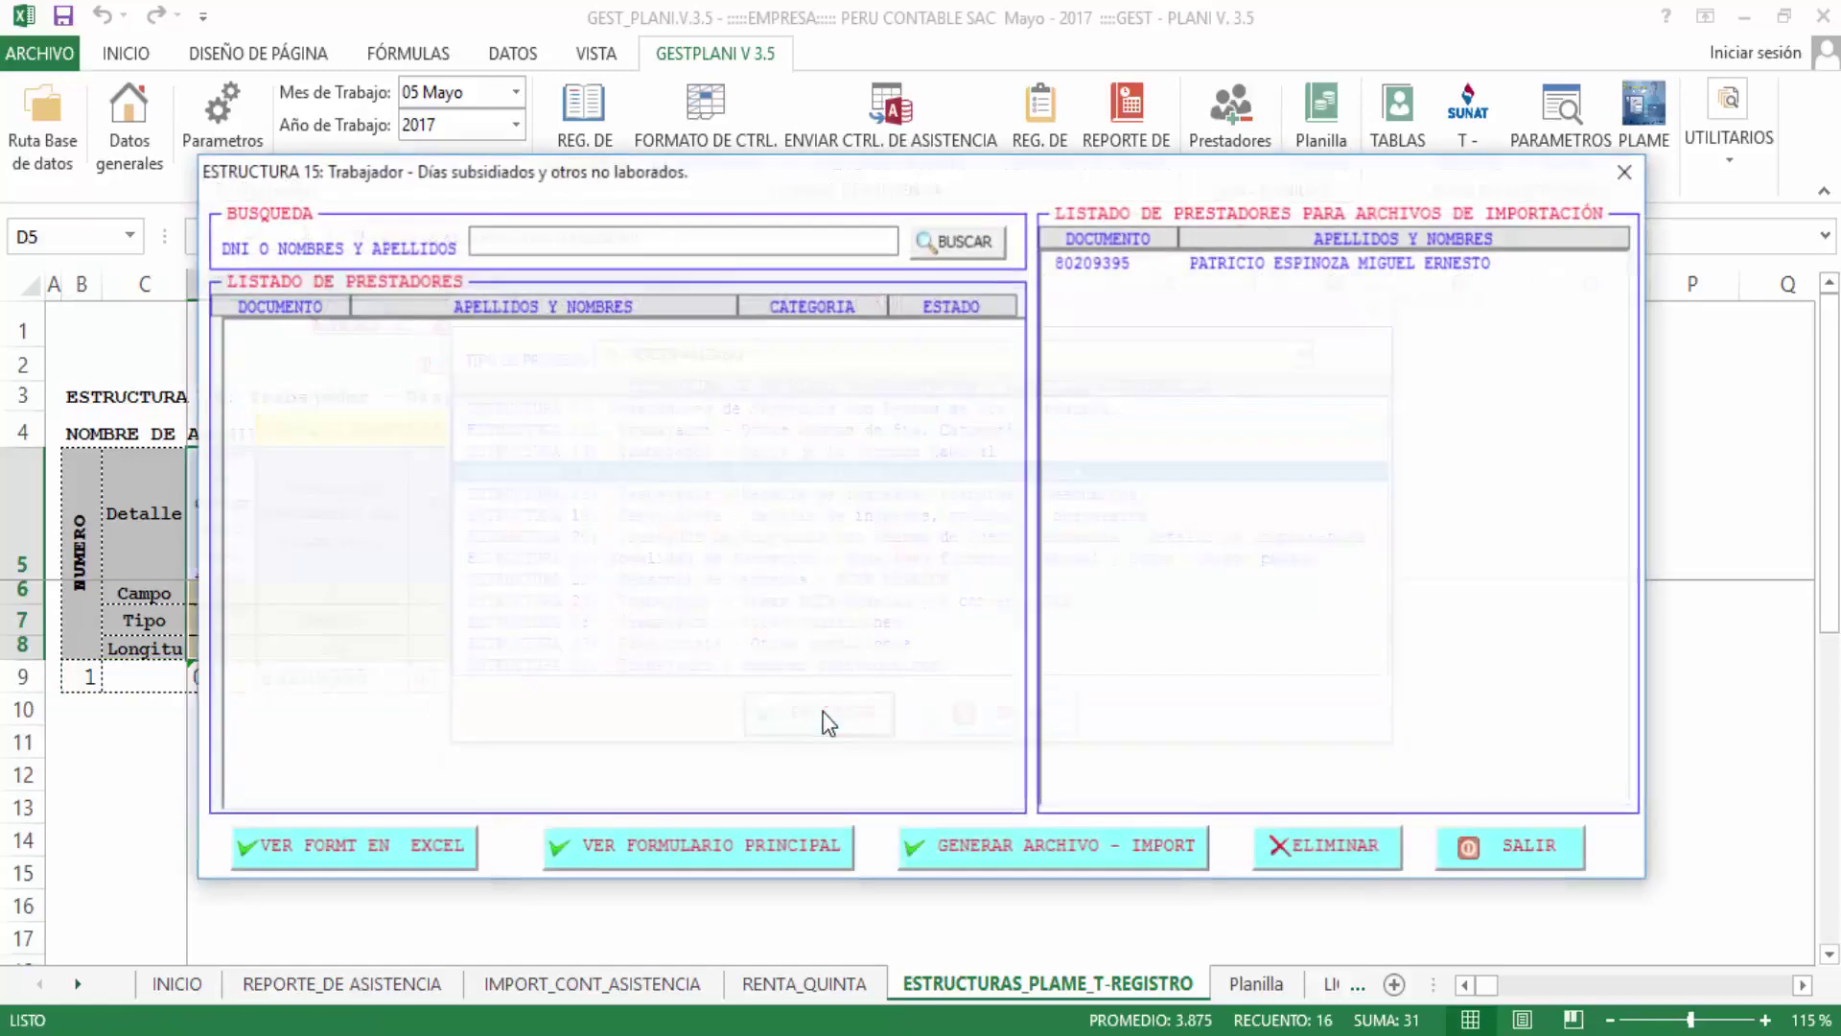
Find the worker by name and add them with code 07 unjustified absence, then return to the structures list
{"action": "type", "text": "alerx"}
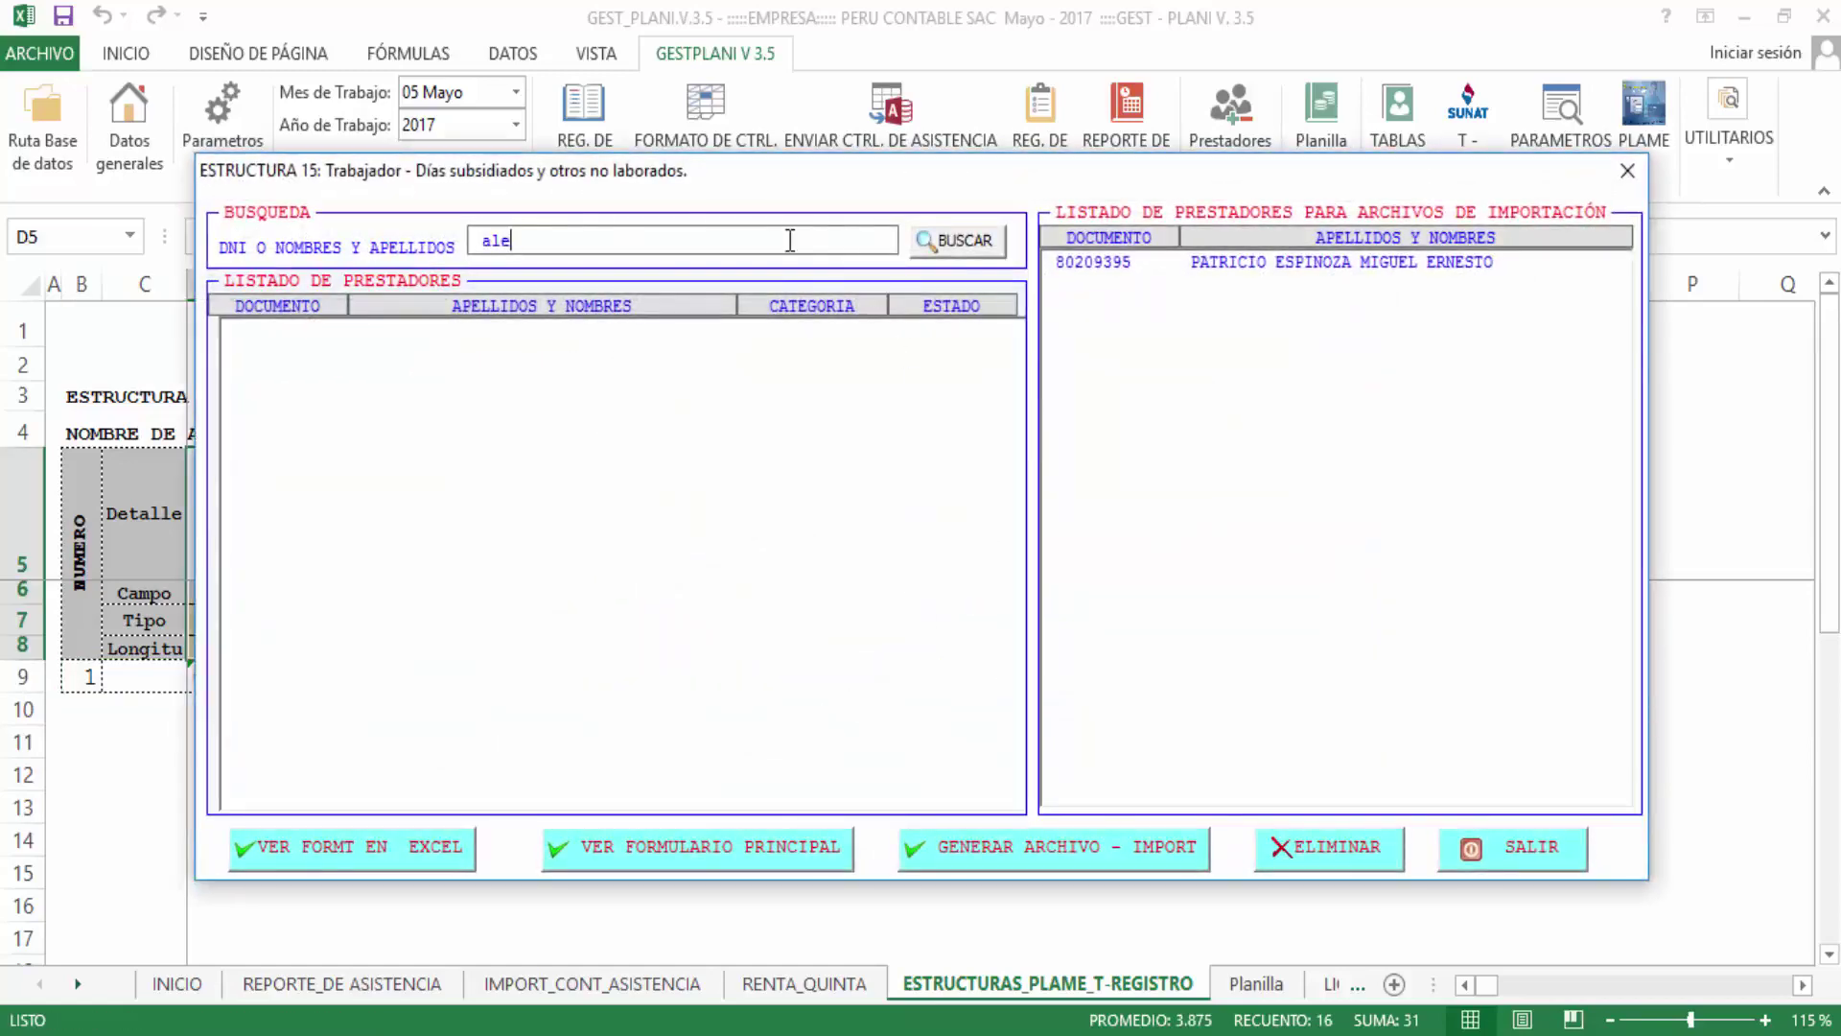
{"action": "key", "text": "Return"}
{"action": "left_click", "coordinate": [767, 247]}
{"action": "key", "text": "Return"}
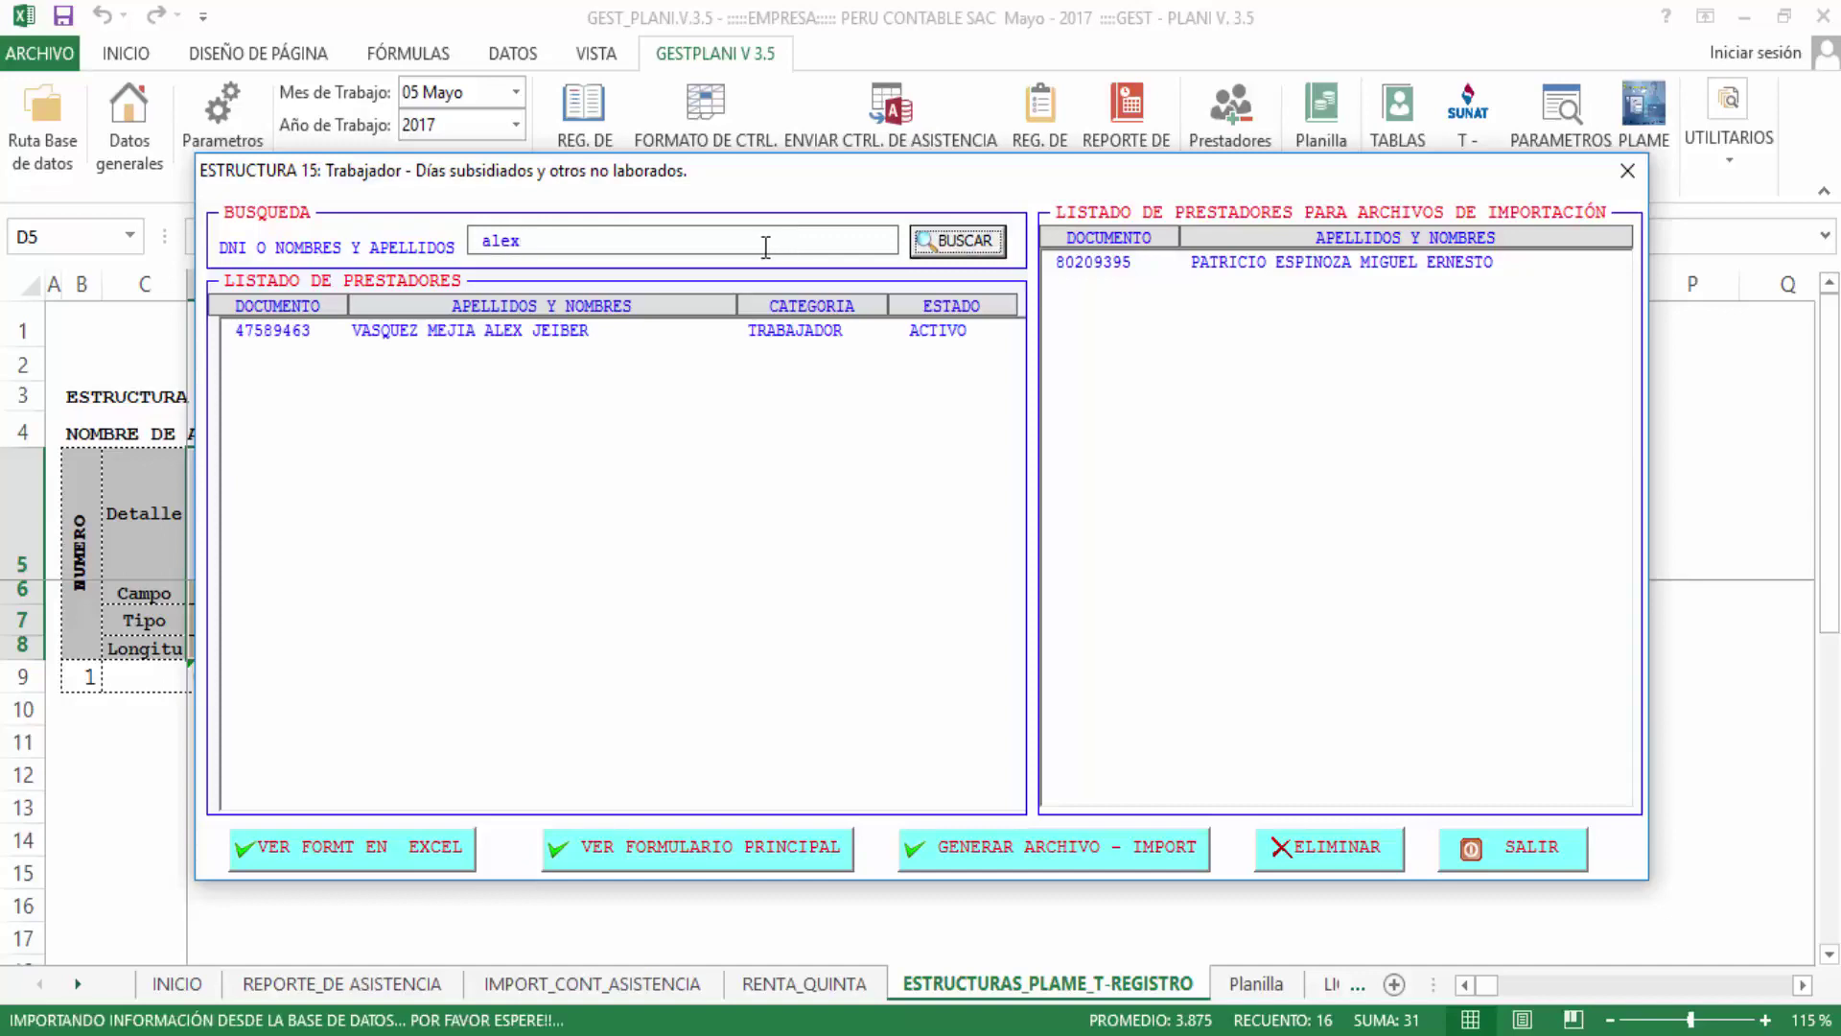
{"action": "left_click", "coordinate": [803, 336]}
{"action": "double_click", "coordinate": [803, 335]}
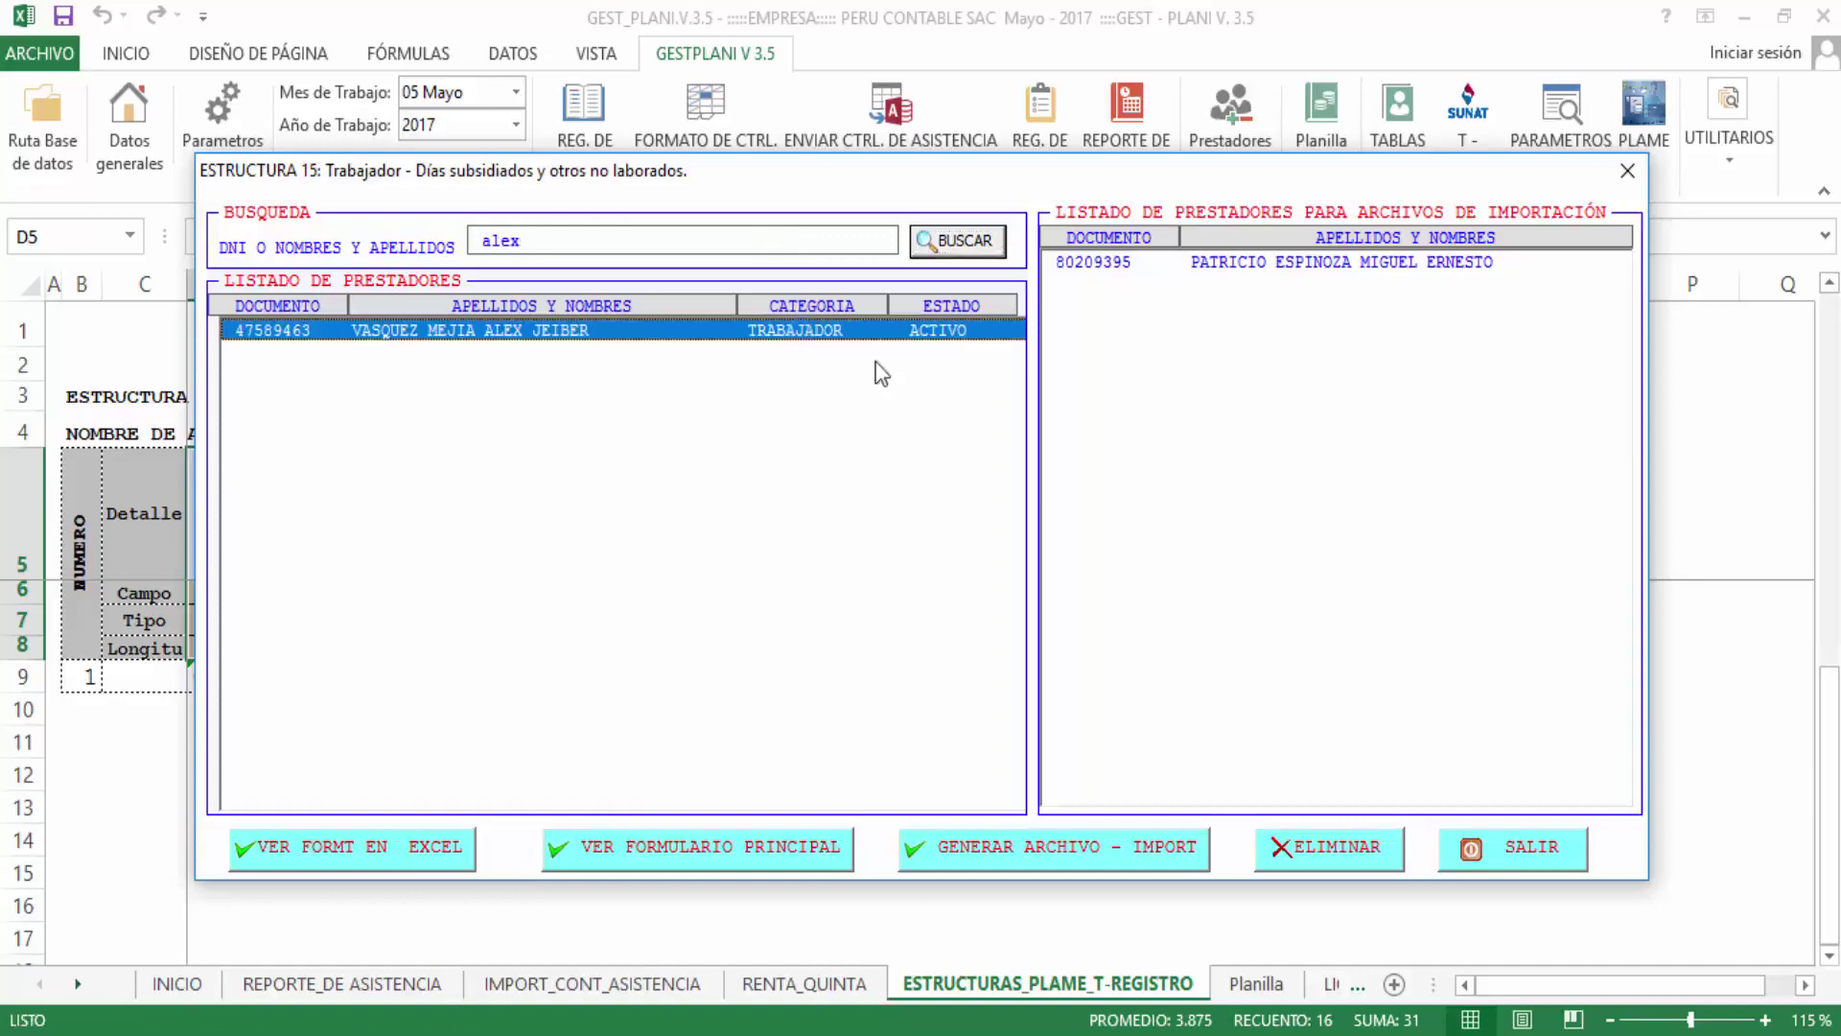
{"action": "left_click", "coordinate": [739, 590]}
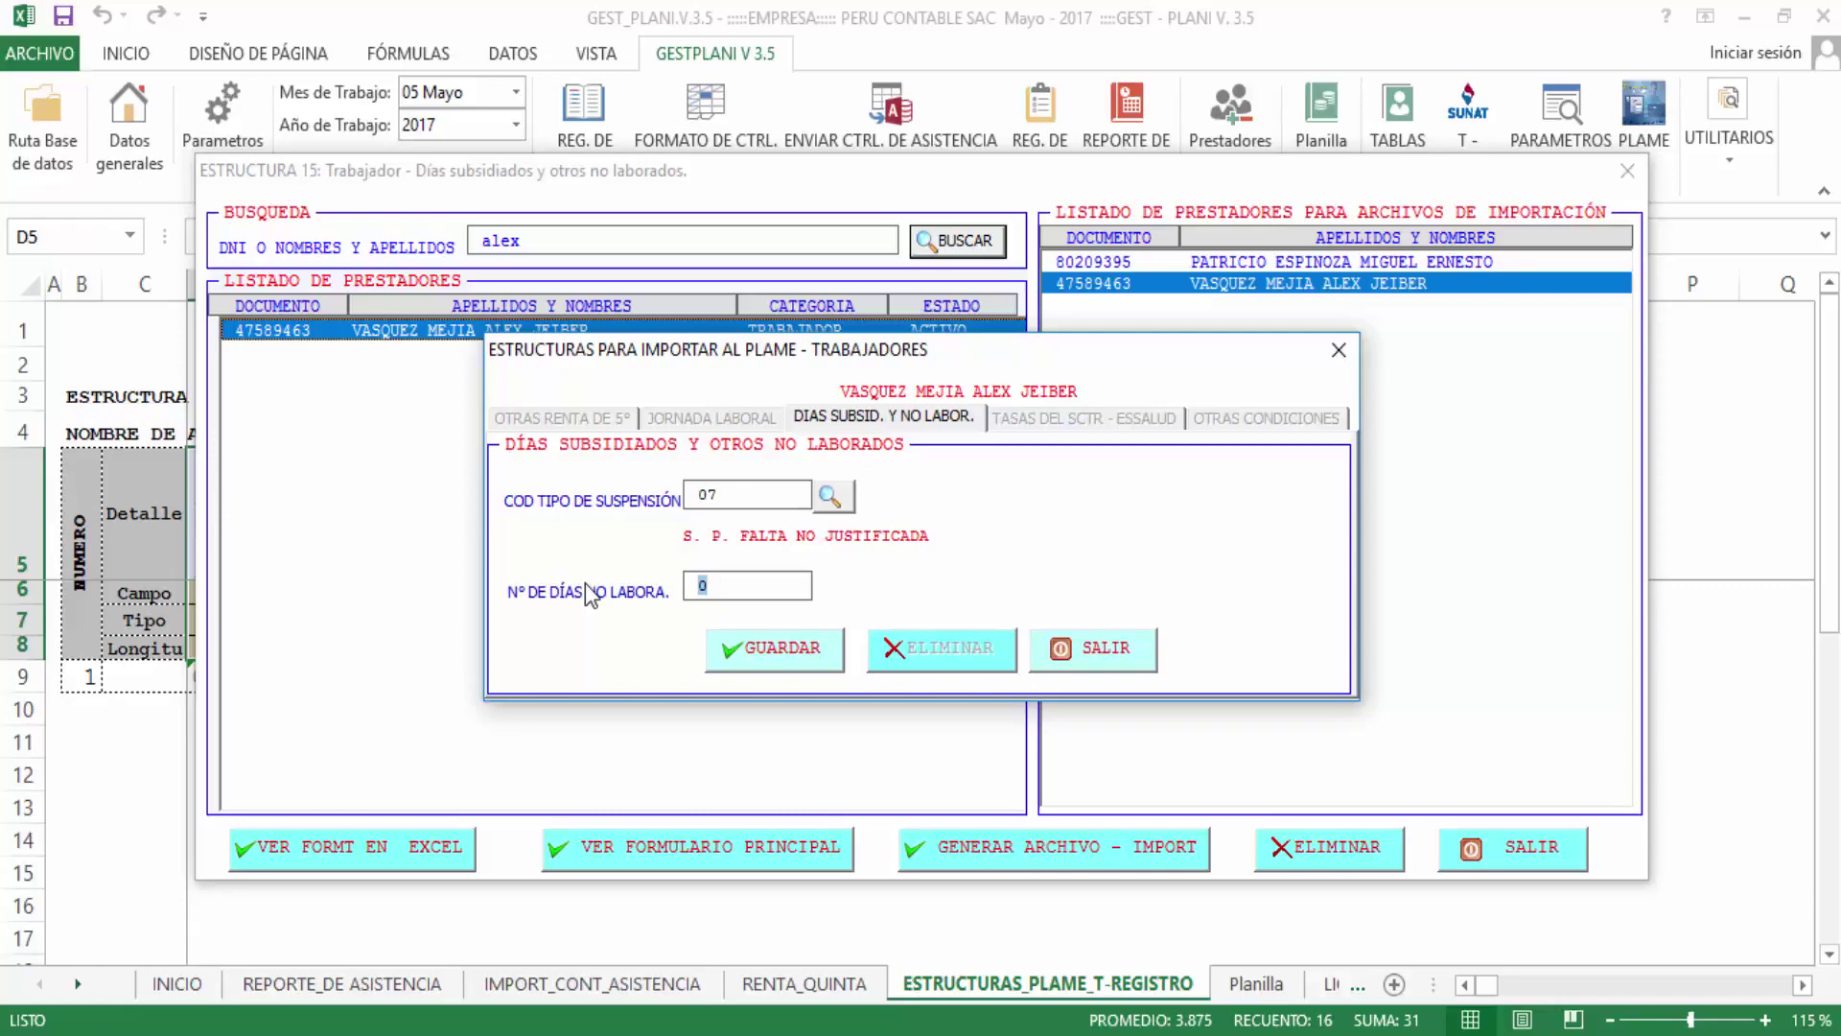
{"action": "left_click", "coordinate": [1120, 638]}
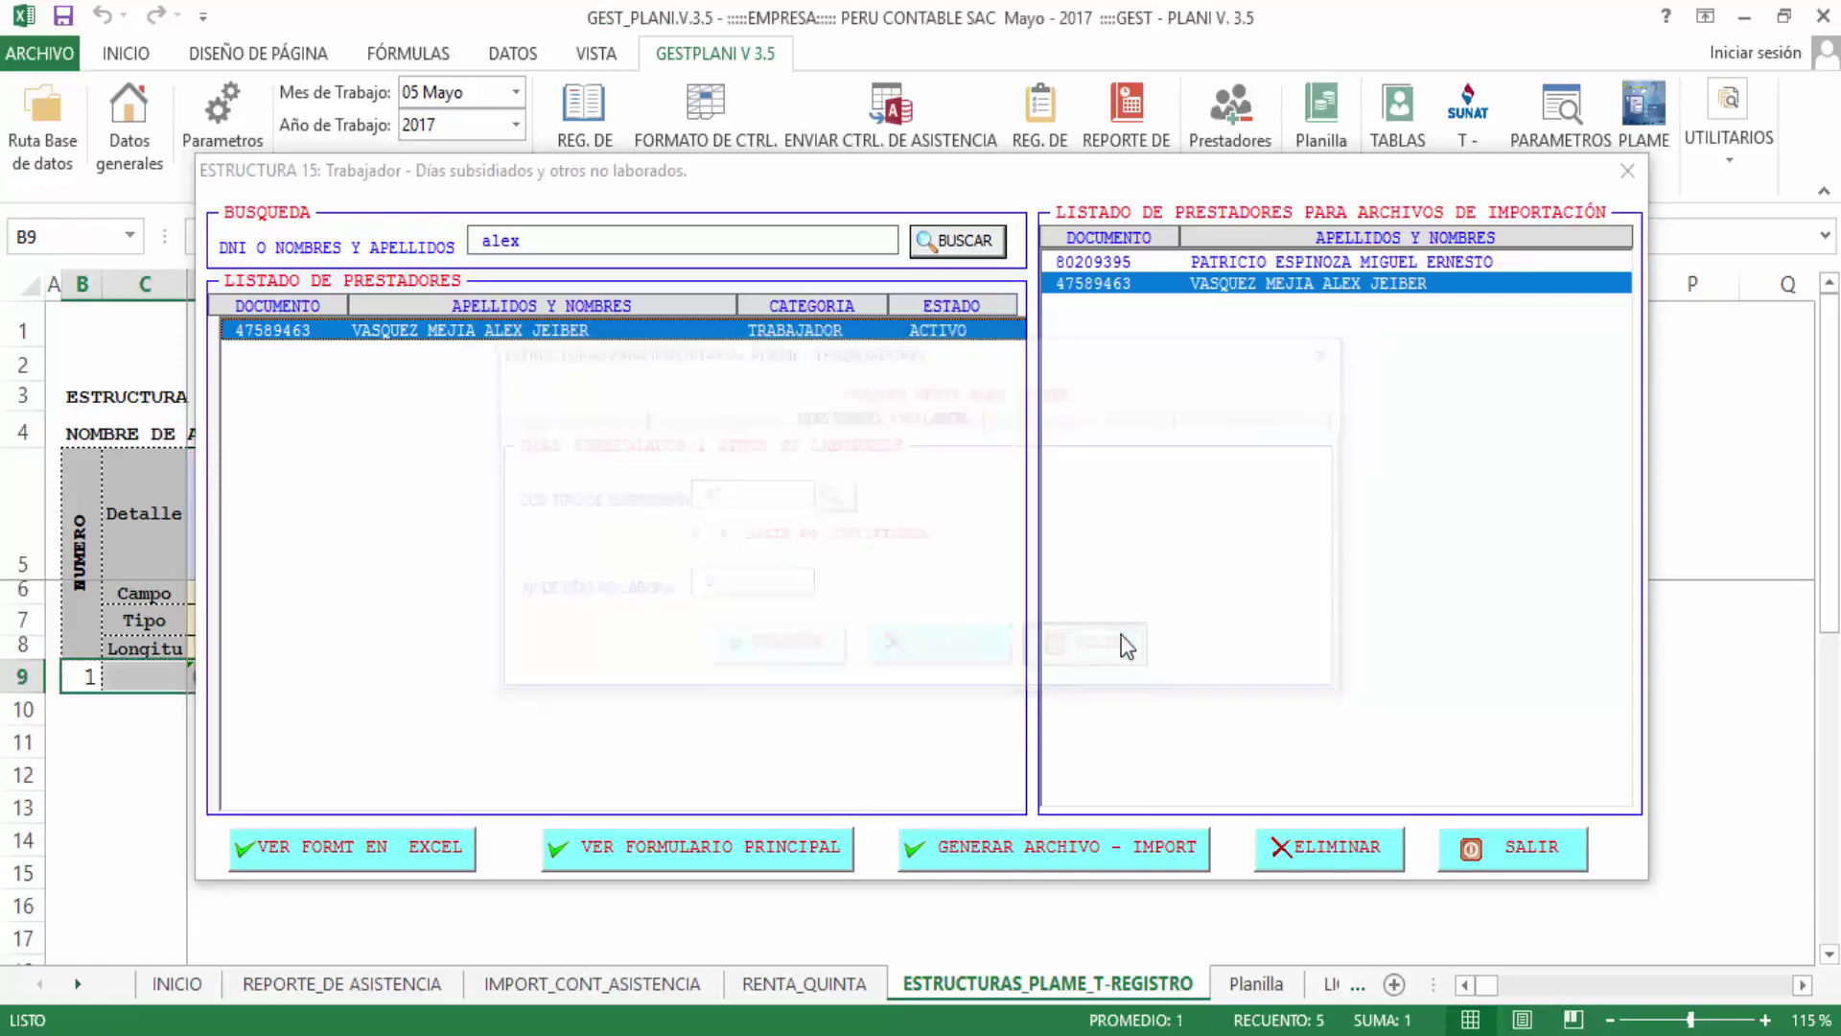
{"action": "left_click", "coordinate": [1643, 144]}
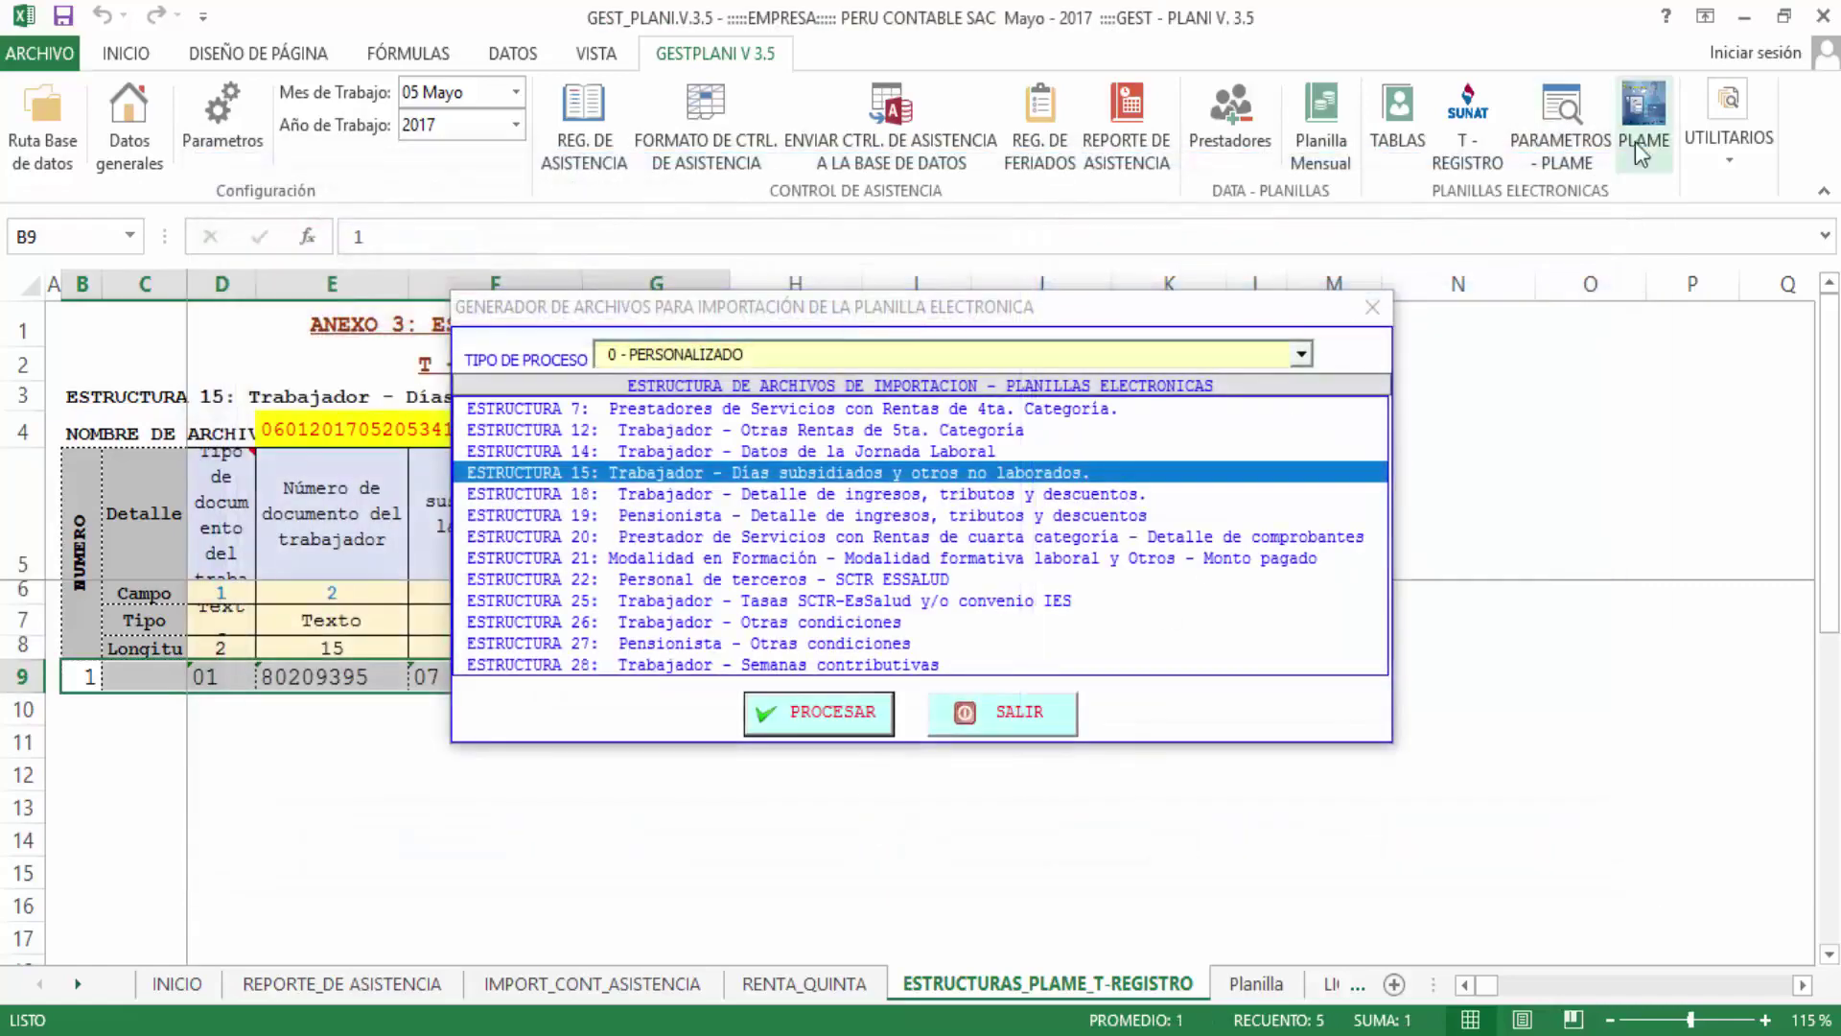
Select Estructura 18, search the worker by name and open their PLAME concepts list
{"action": "left_click", "coordinate": [641, 494]}
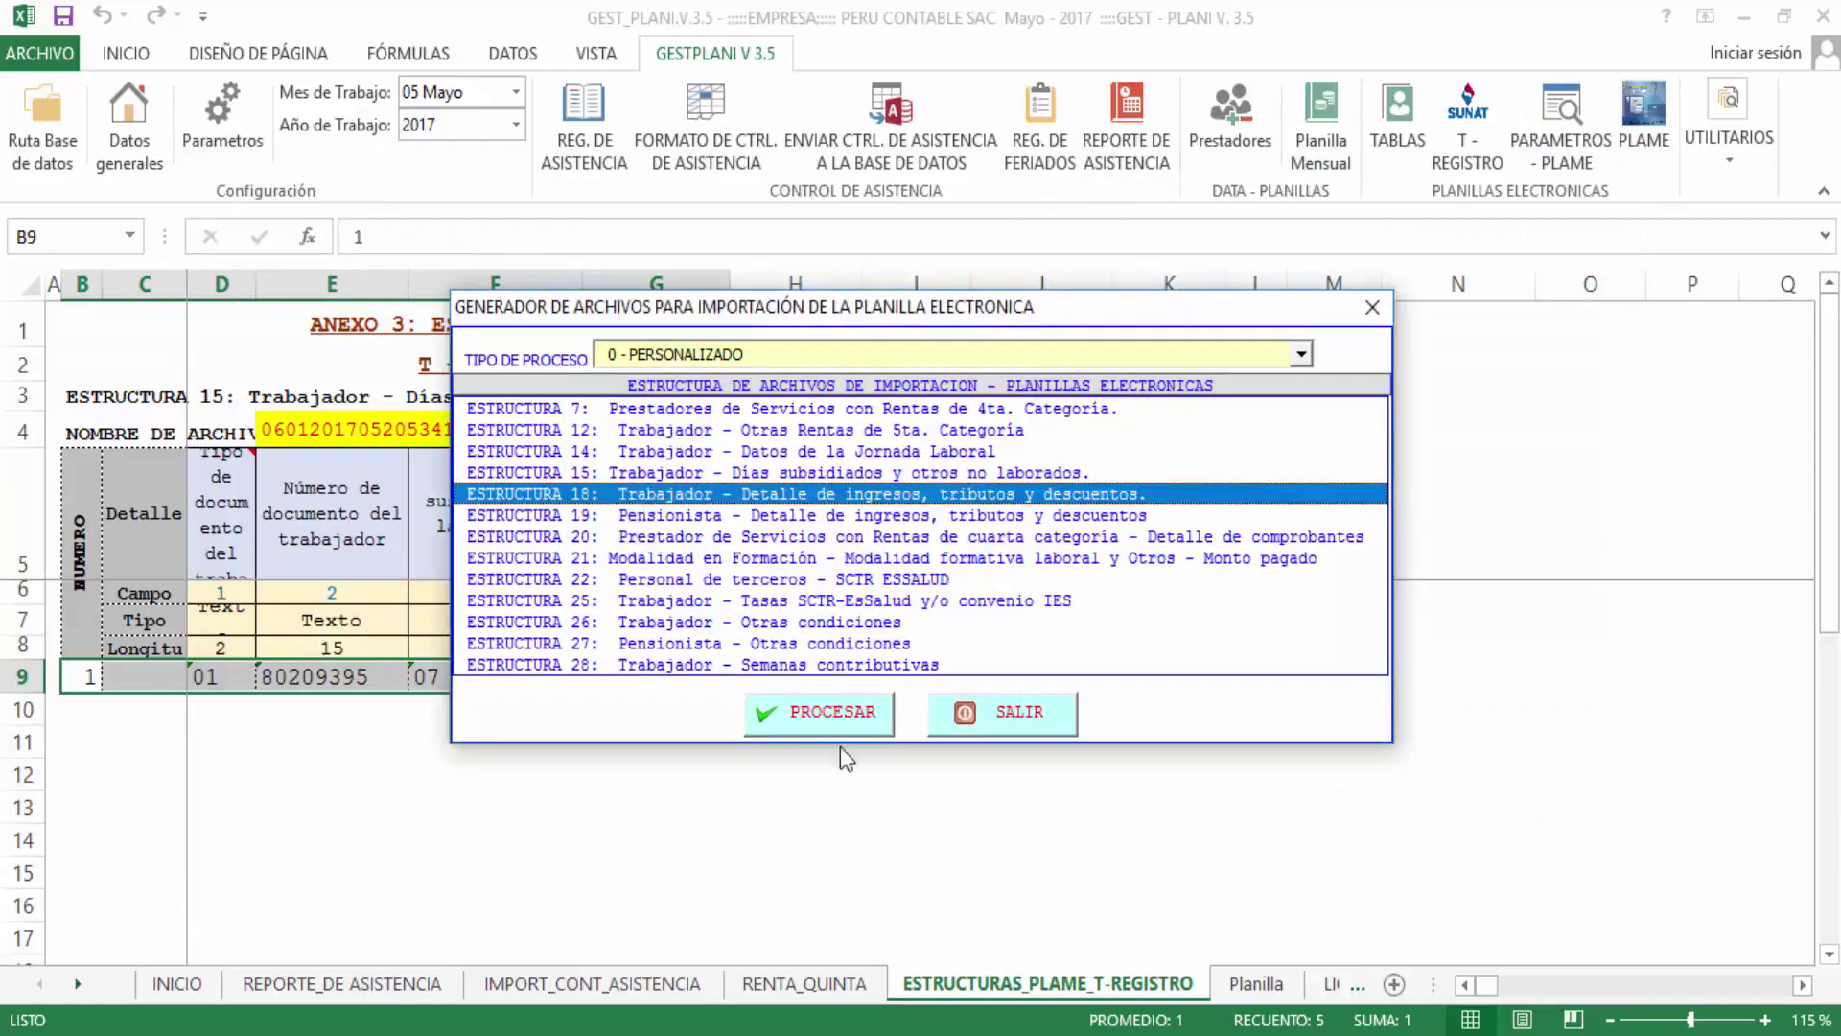
{"action": "left_click", "coordinate": [832, 711]}
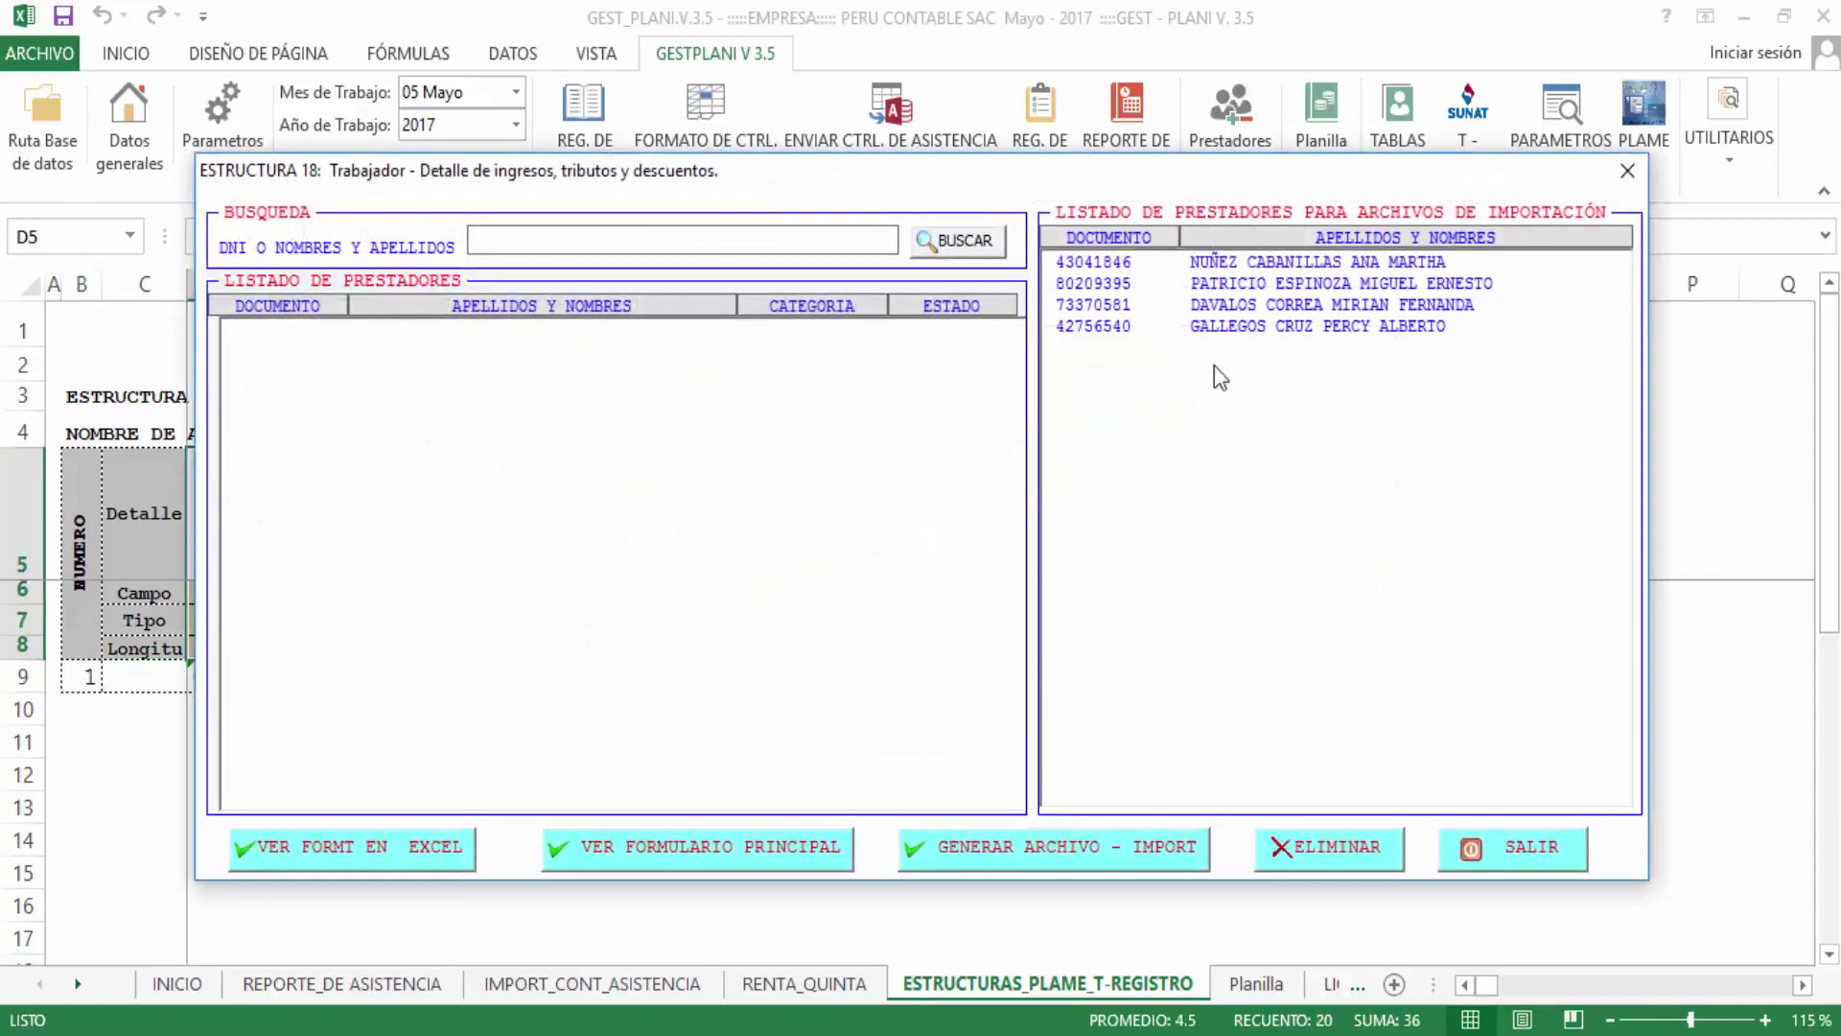
{"action": "type", "text": "alex"}
{"action": "key", "text": "Return"}
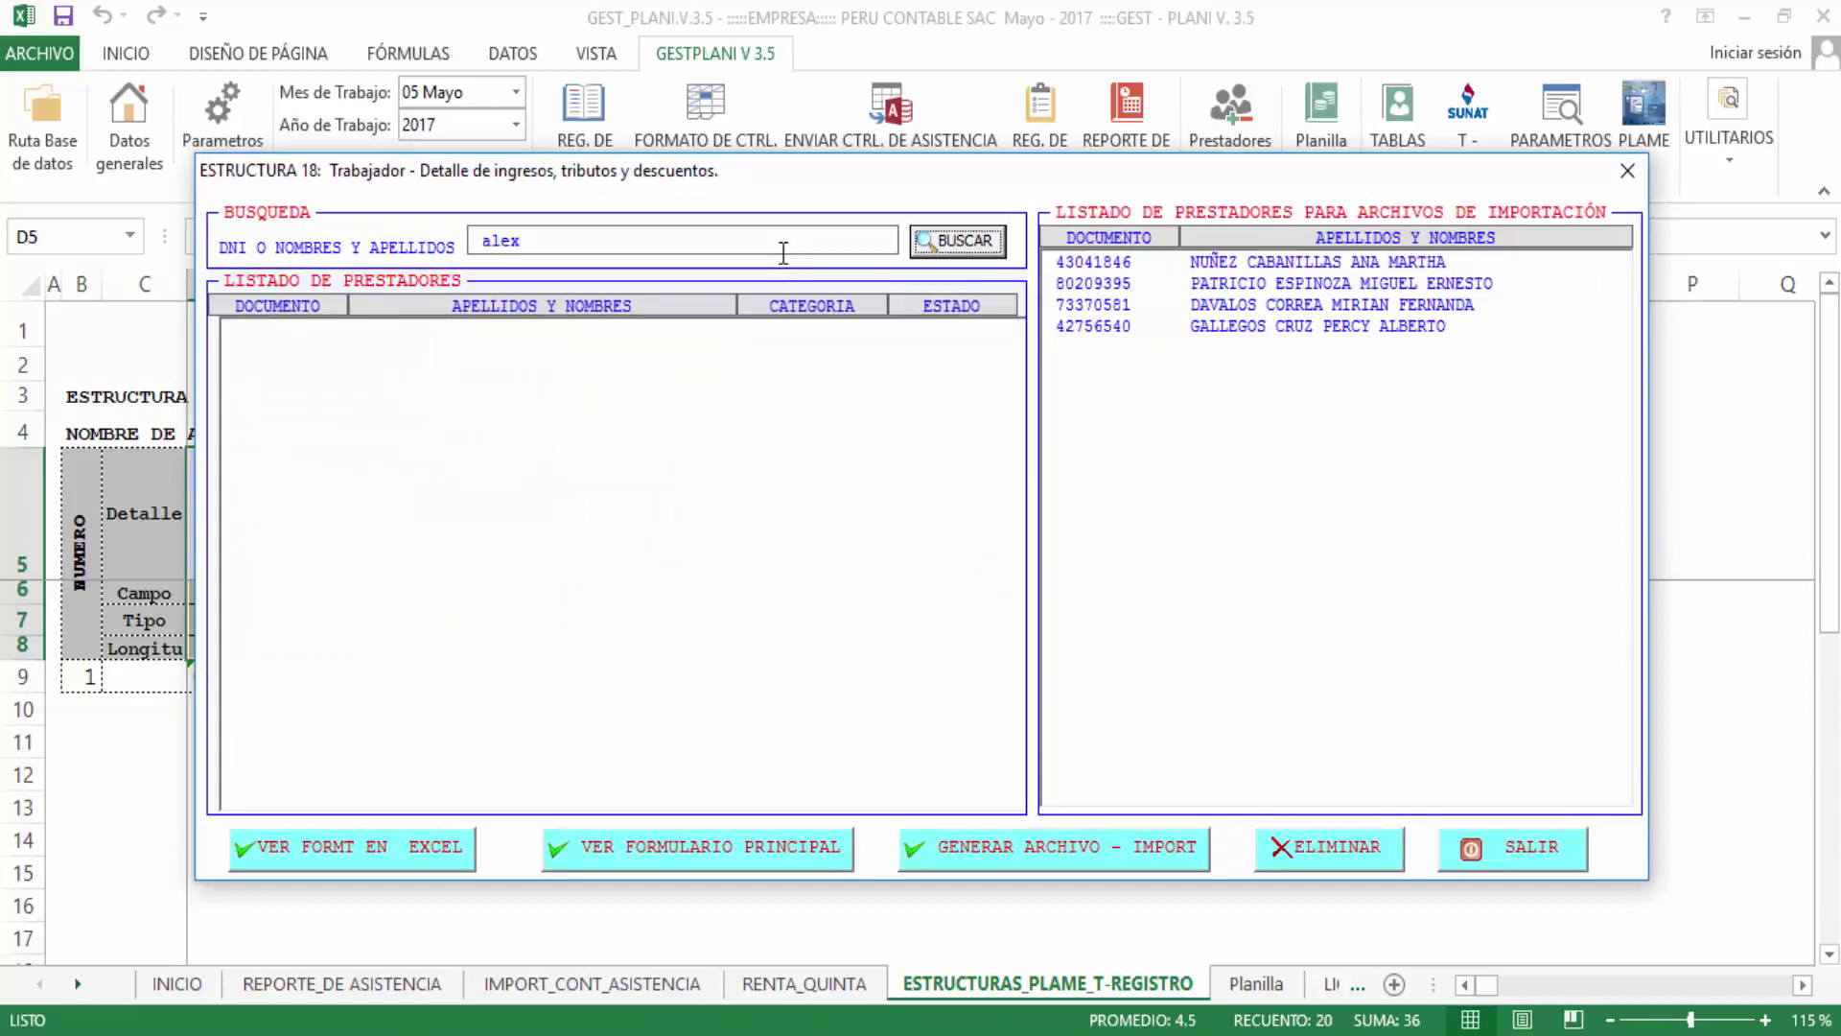
{"action": "left_click", "coordinate": [780, 331]}
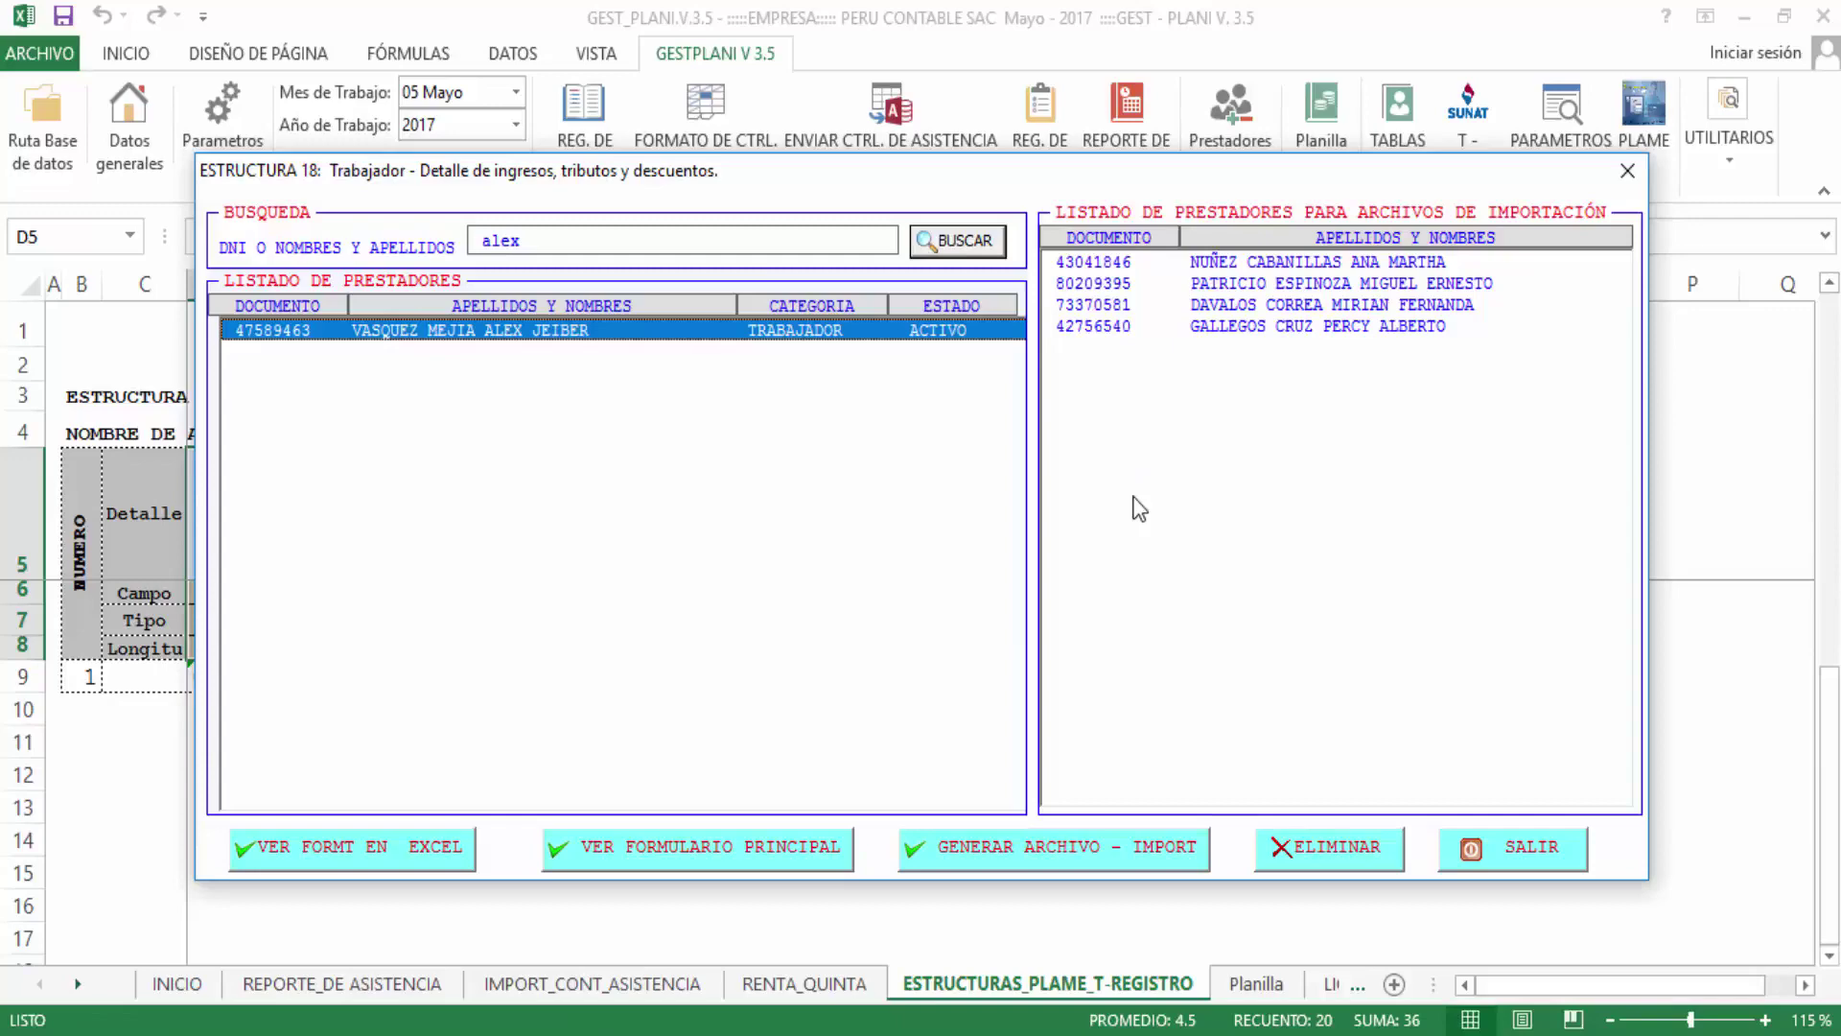
{"action": "left_click", "coordinate": [741, 344]}
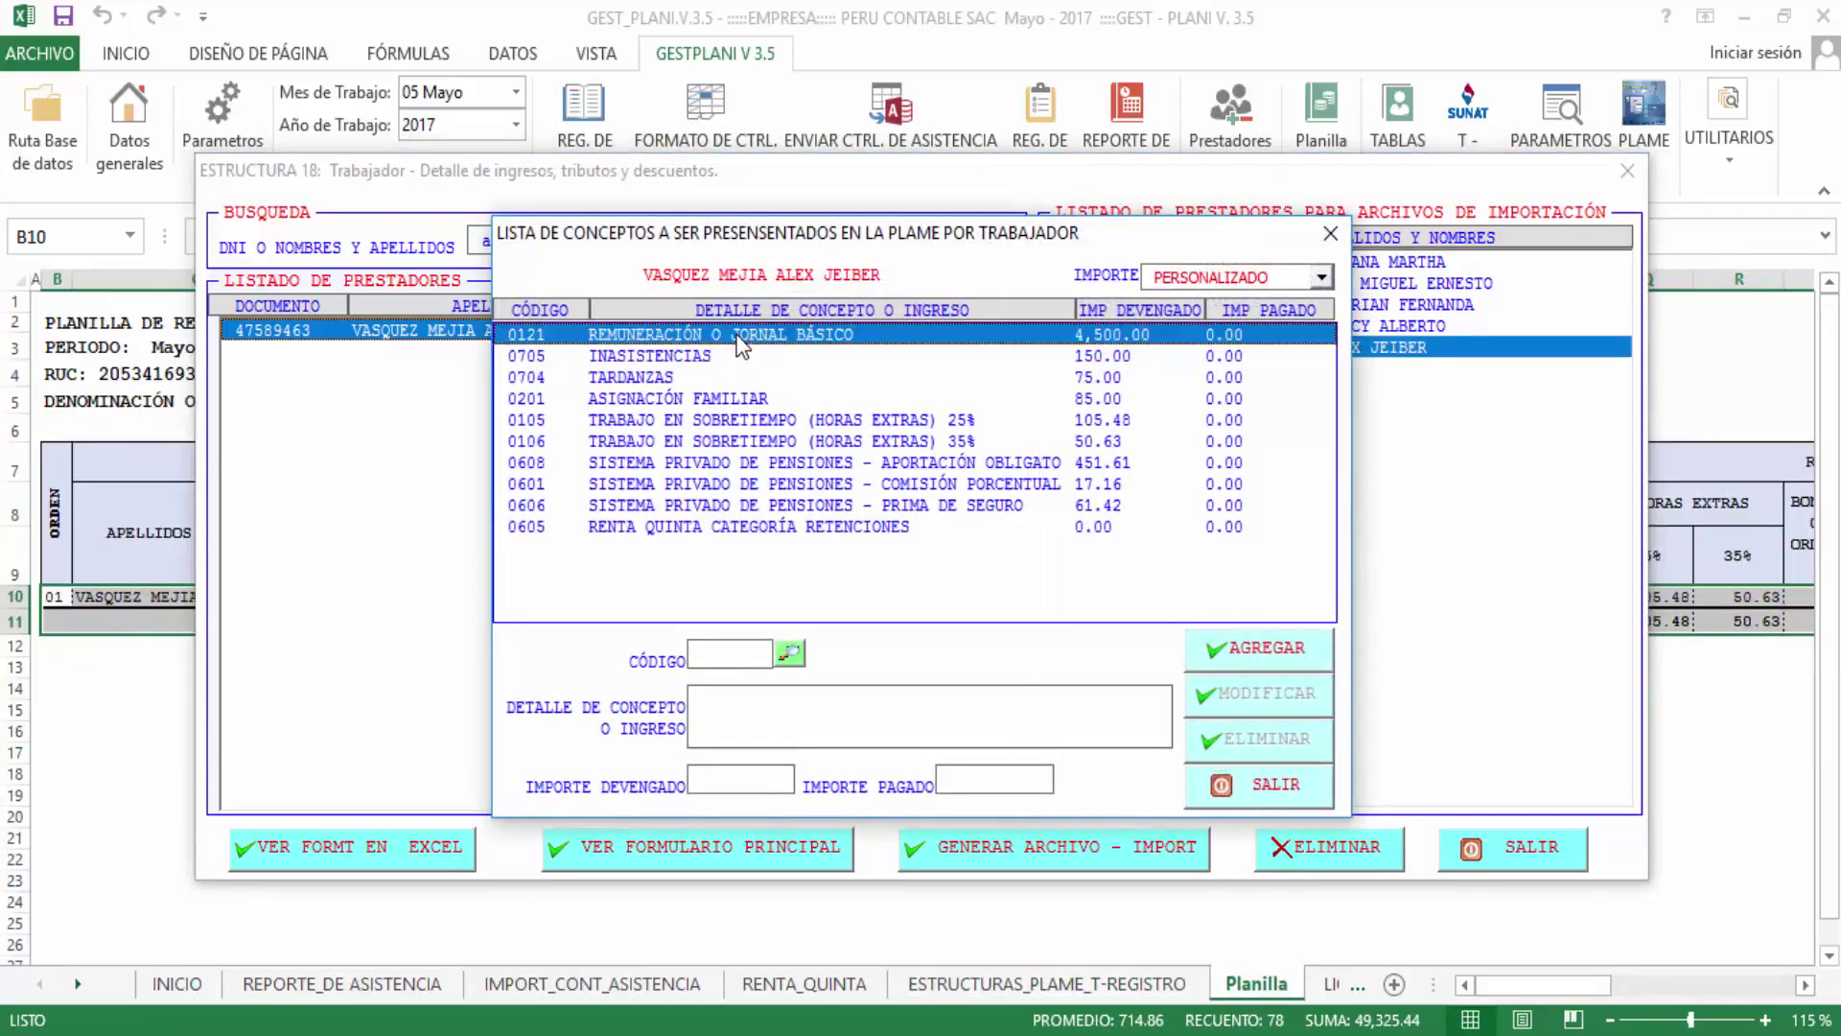
Review concepts 0705 absences, 0704 lateness, 0201 family allowance, 0105/0106 overtime and 0605 tax
{"action": "left_click", "coordinate": [706, 357]}
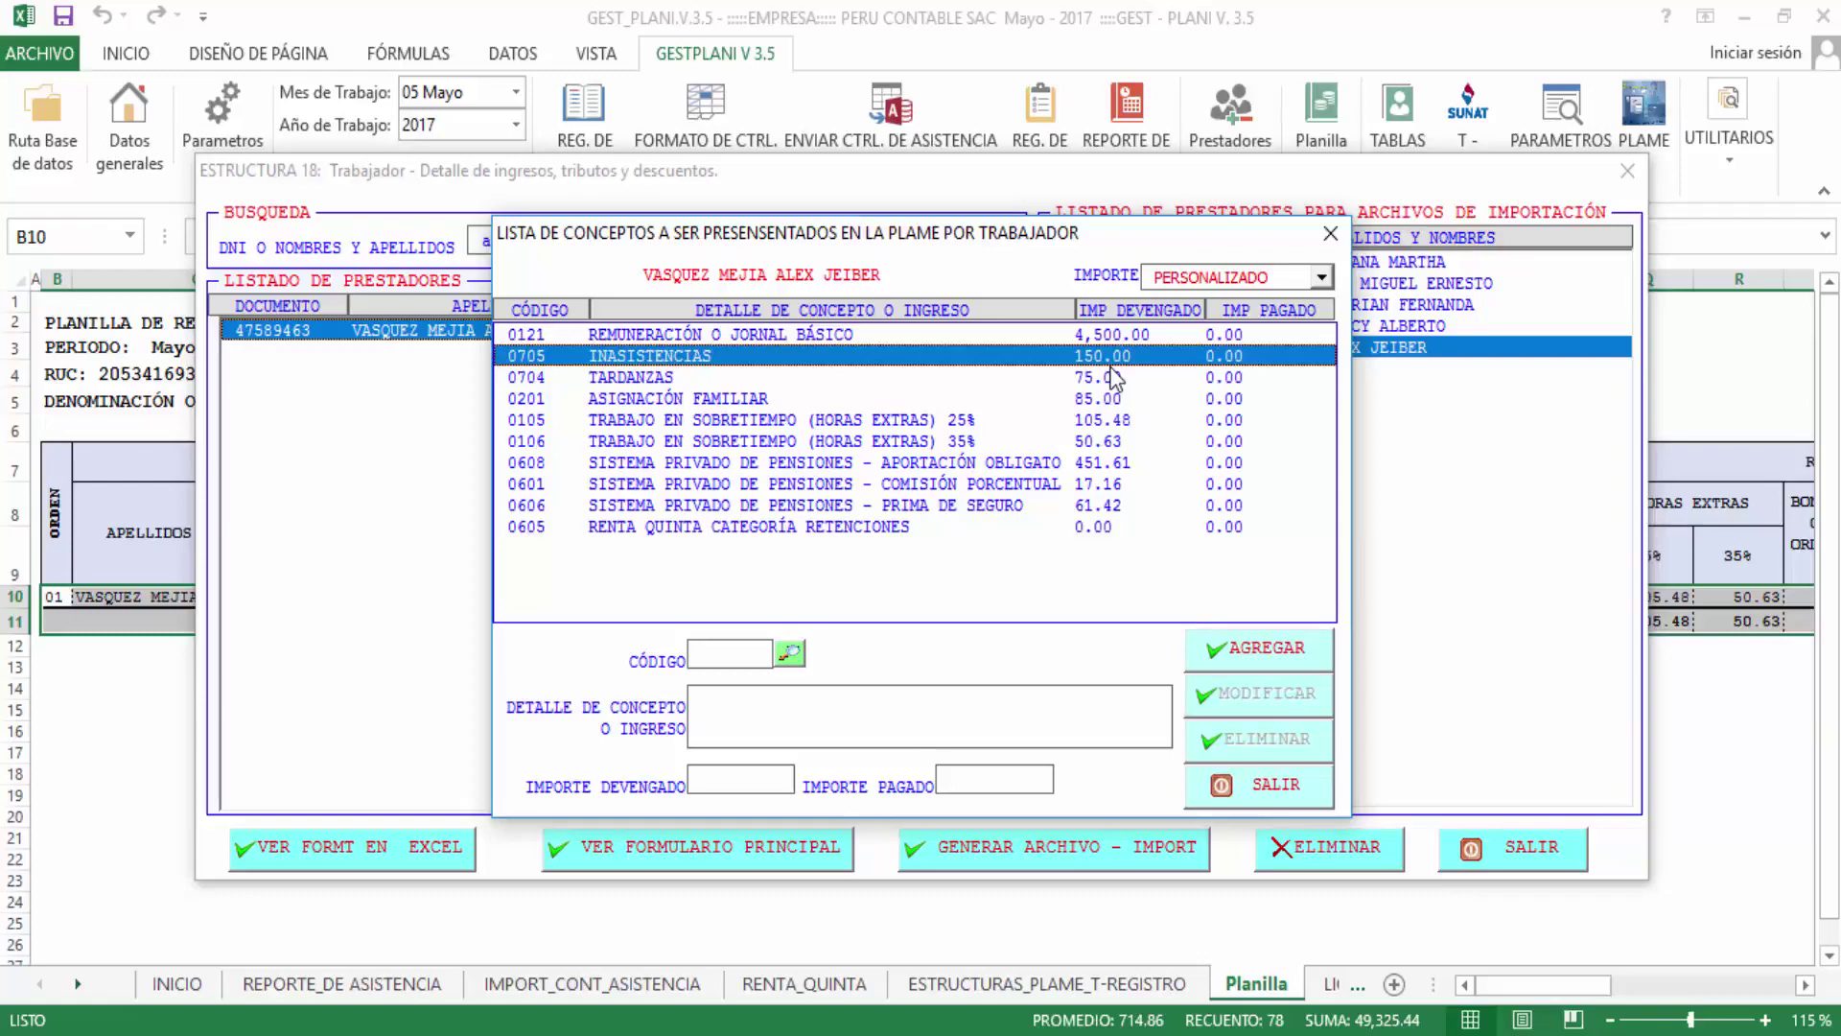
{"action": "left_click", "coordinate": [1112, 379]}
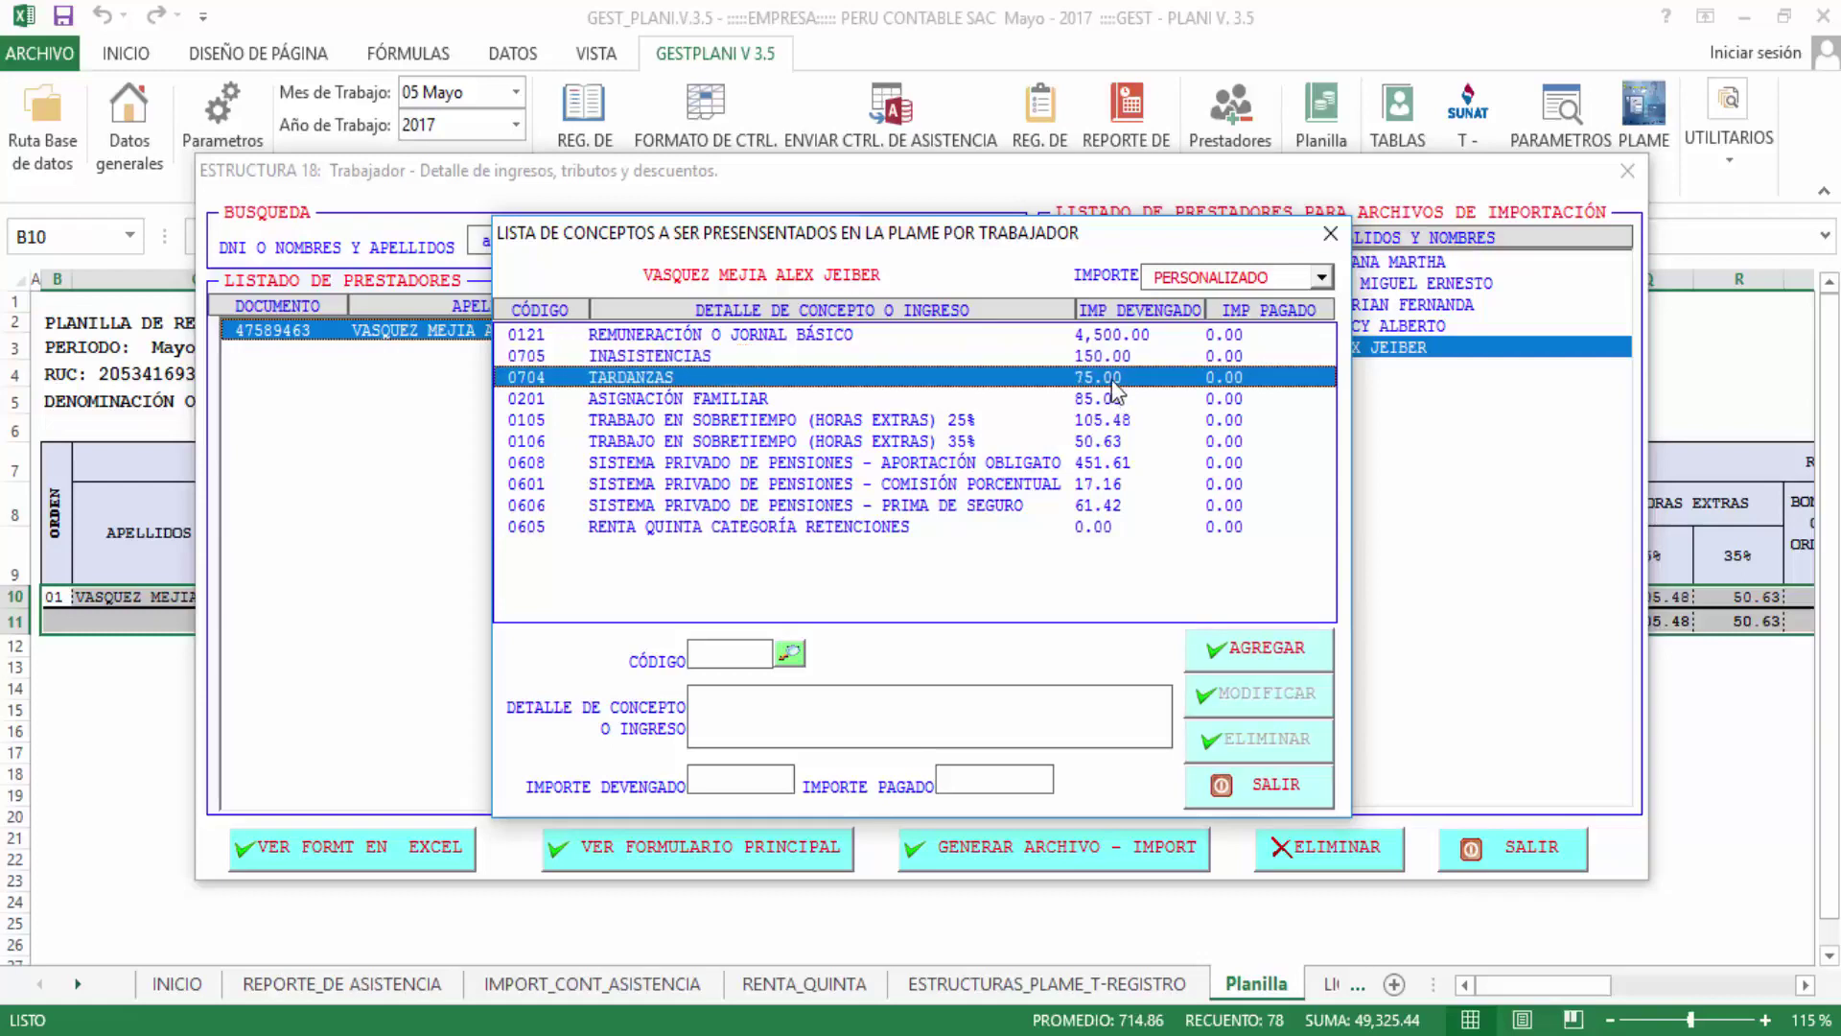
{"action": "left_click", "coordinate": [751, 403]}
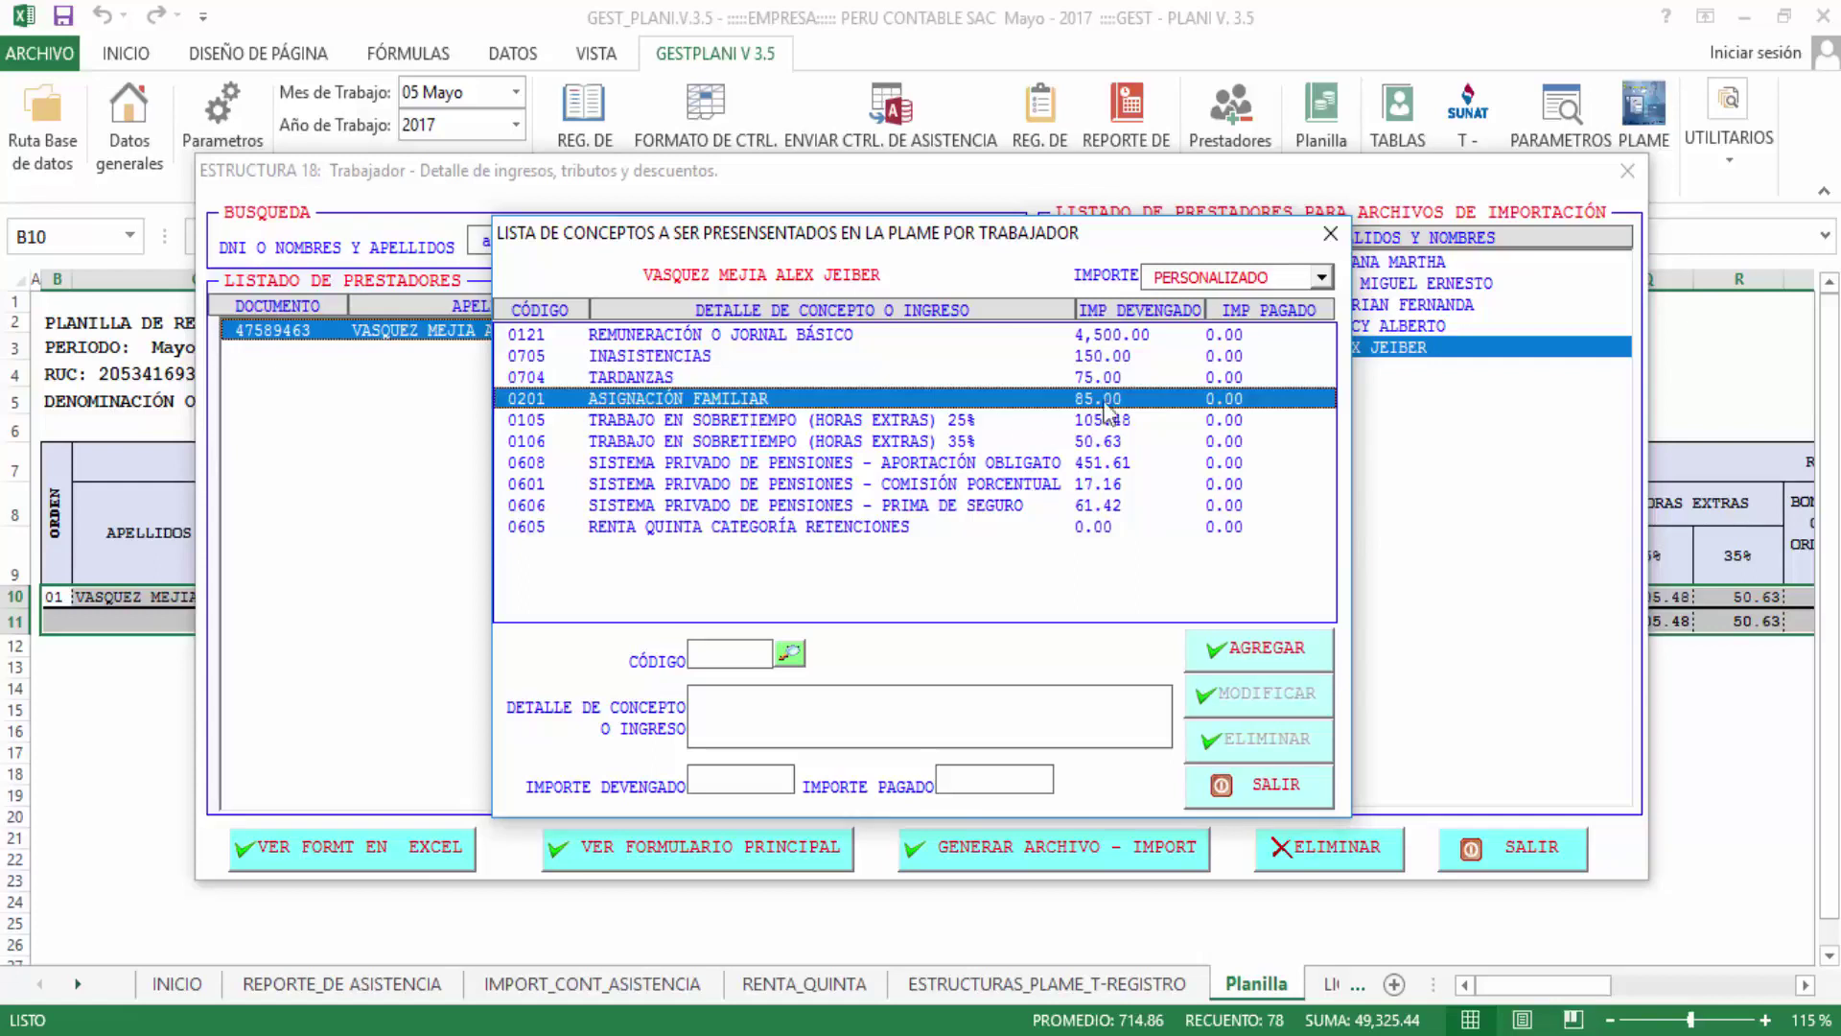
{"action": "left_click", "coordinate": [854, 426]}
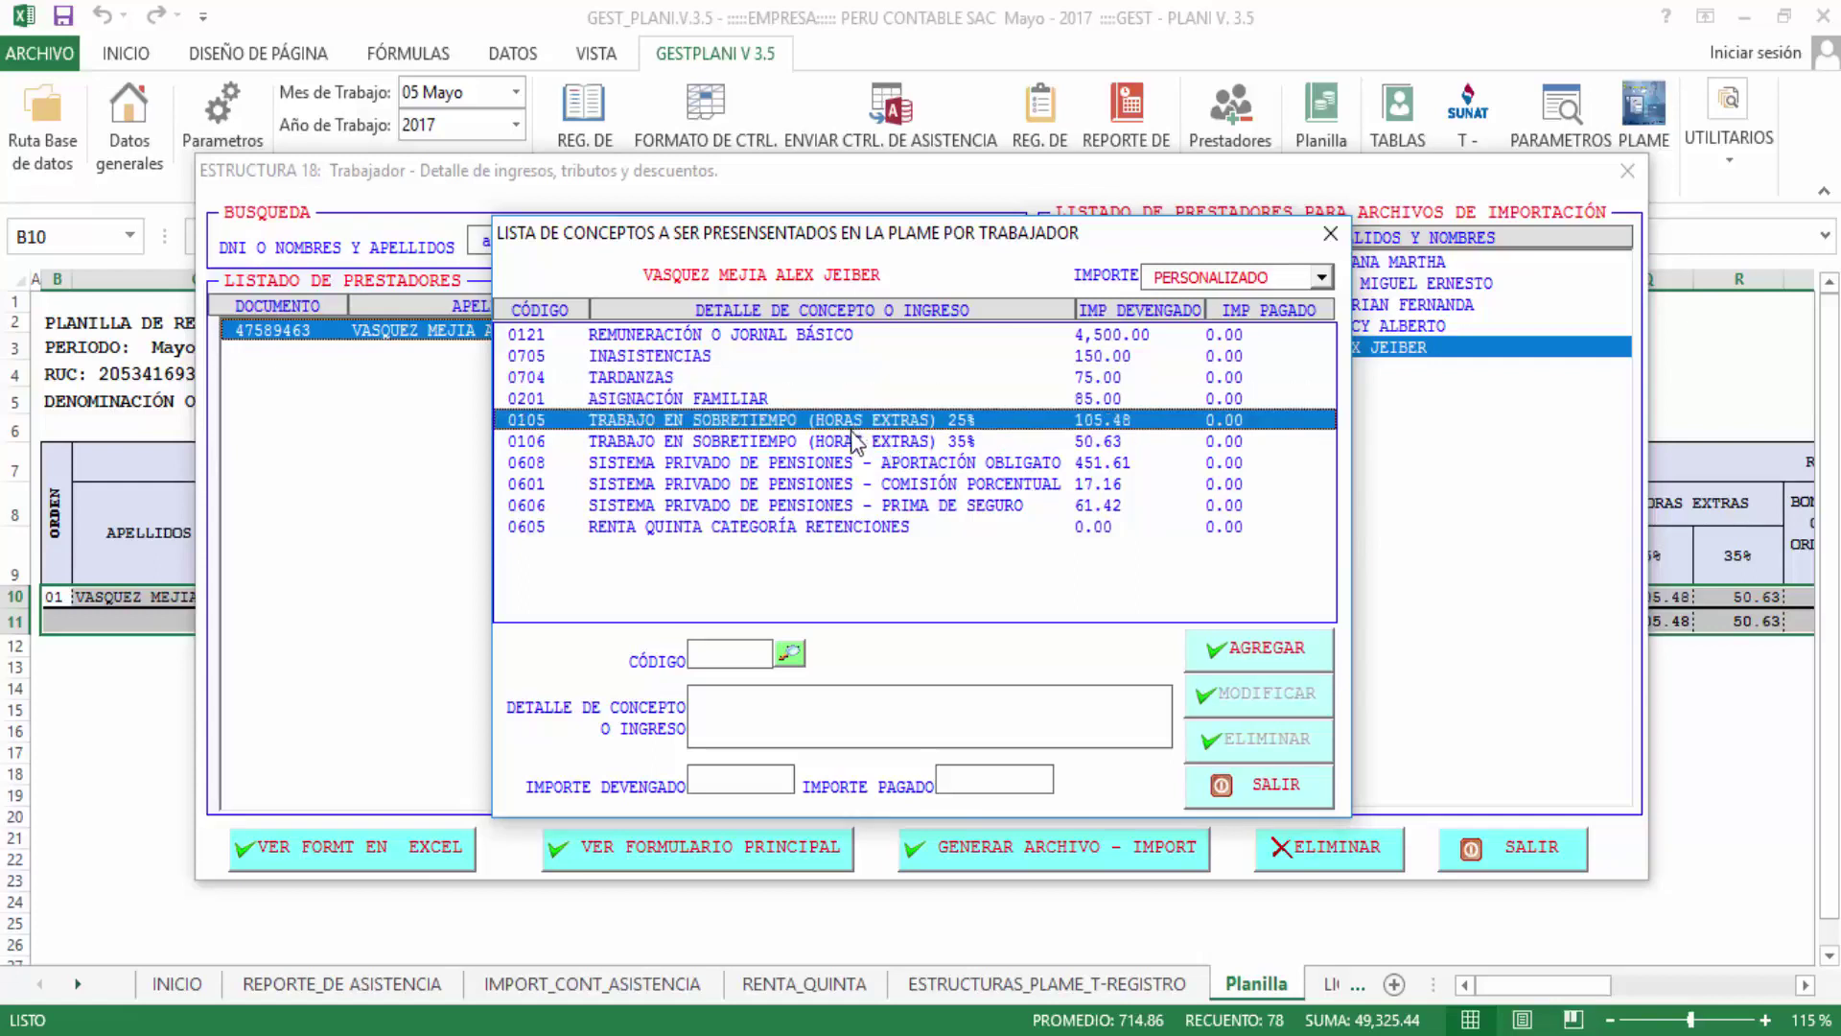
{"action": "left_click", "coordinate": [856, 443]}
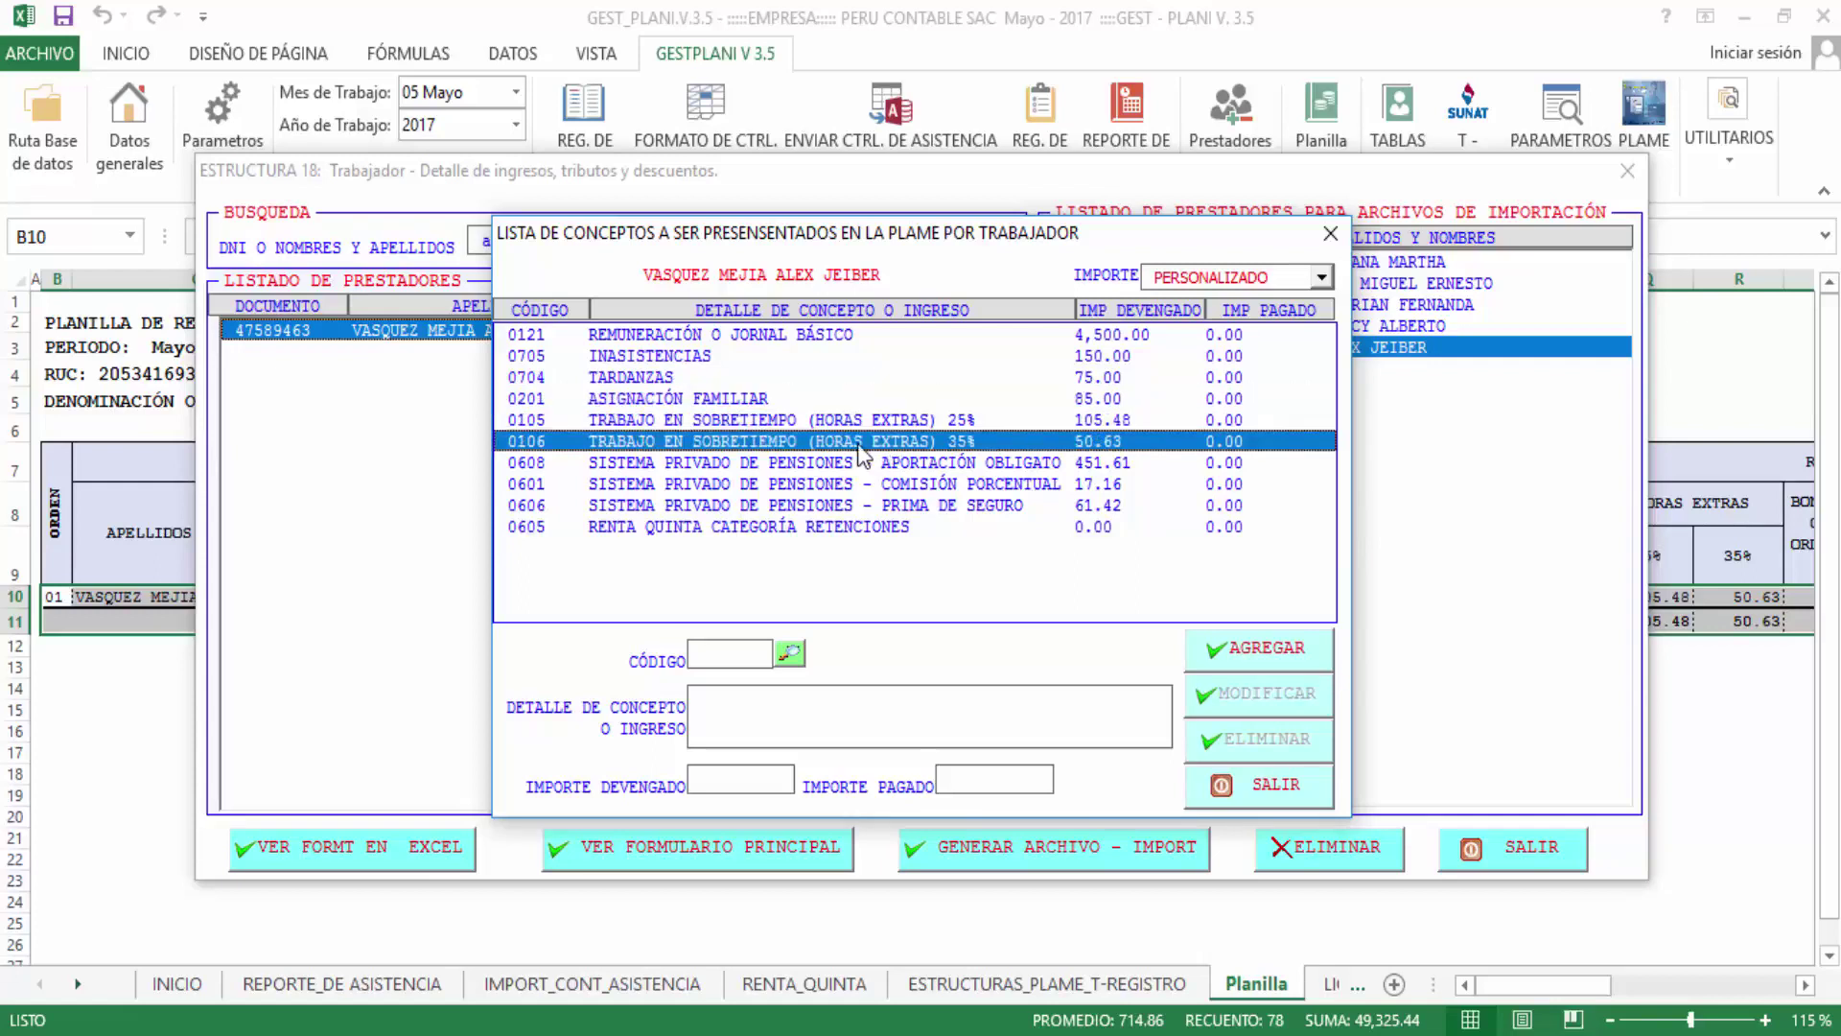
{"action": "left_click", "coordinate": [952, 424]}
{"action": "left_click", "coordinate": [952, 445]}
{"action": "left_click", "coordinate": [1118, 423]}
{"action": "left_click", "coordinate": [1122, 443]}
{"action": "left_click", "coordinate": [811, 529]}
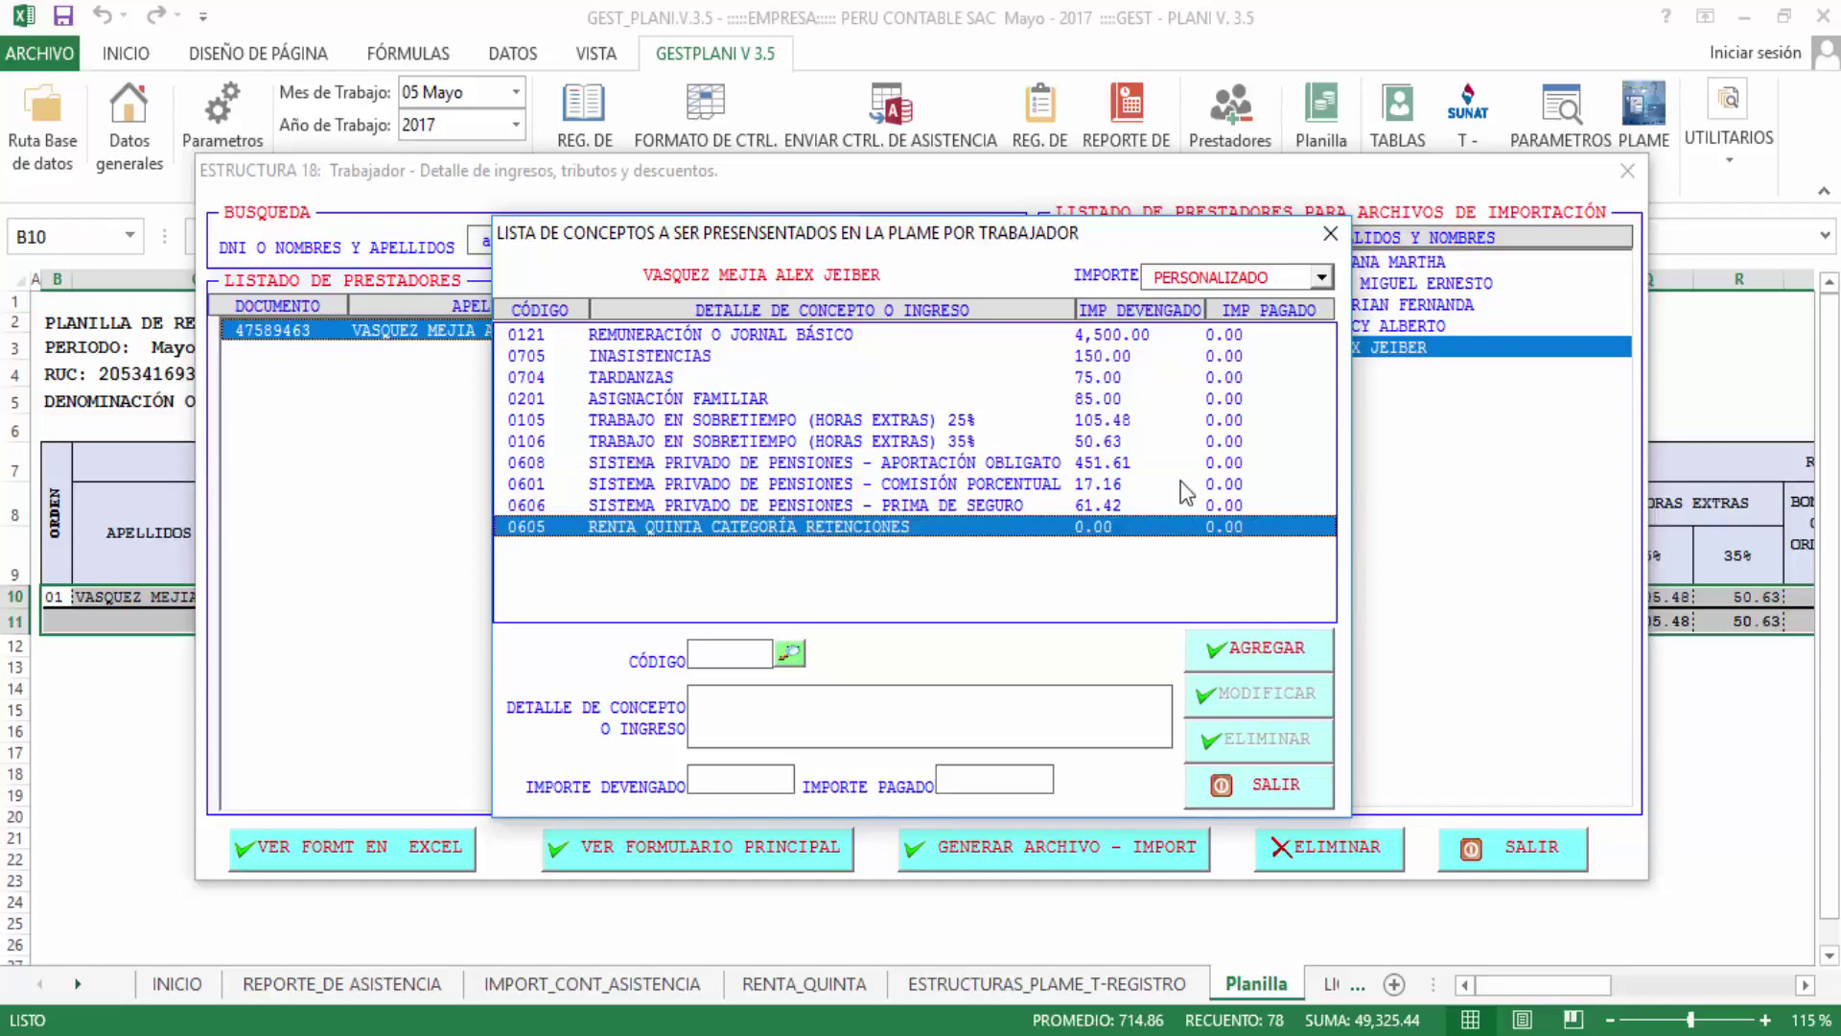
{"action": "left_click", "coordinate": [1306, 278]}
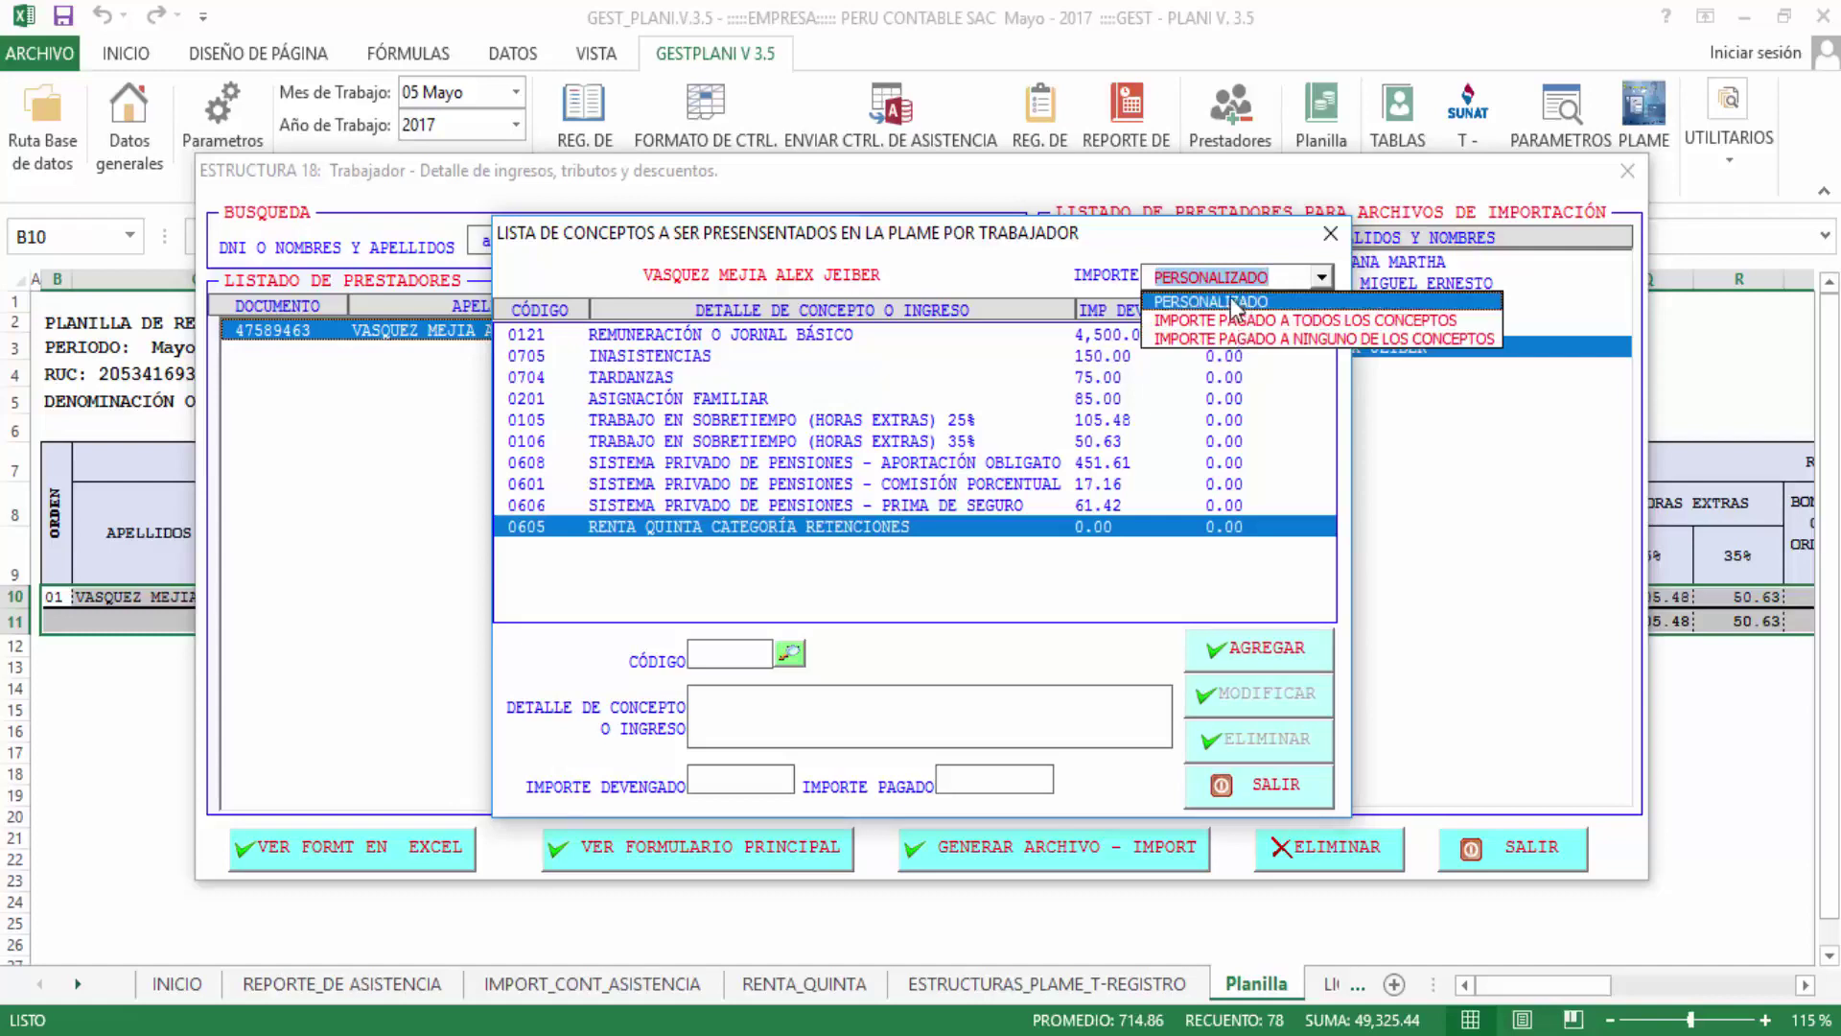
Set the IMPORTE option to IMPORTE PAGADO A TODOS LOS CONCEPTOS for the worker's concepts
{"action": "left_click", "coordinate": [883, 443]}
{"action": "left_click", "coordinate": [883, 441]}
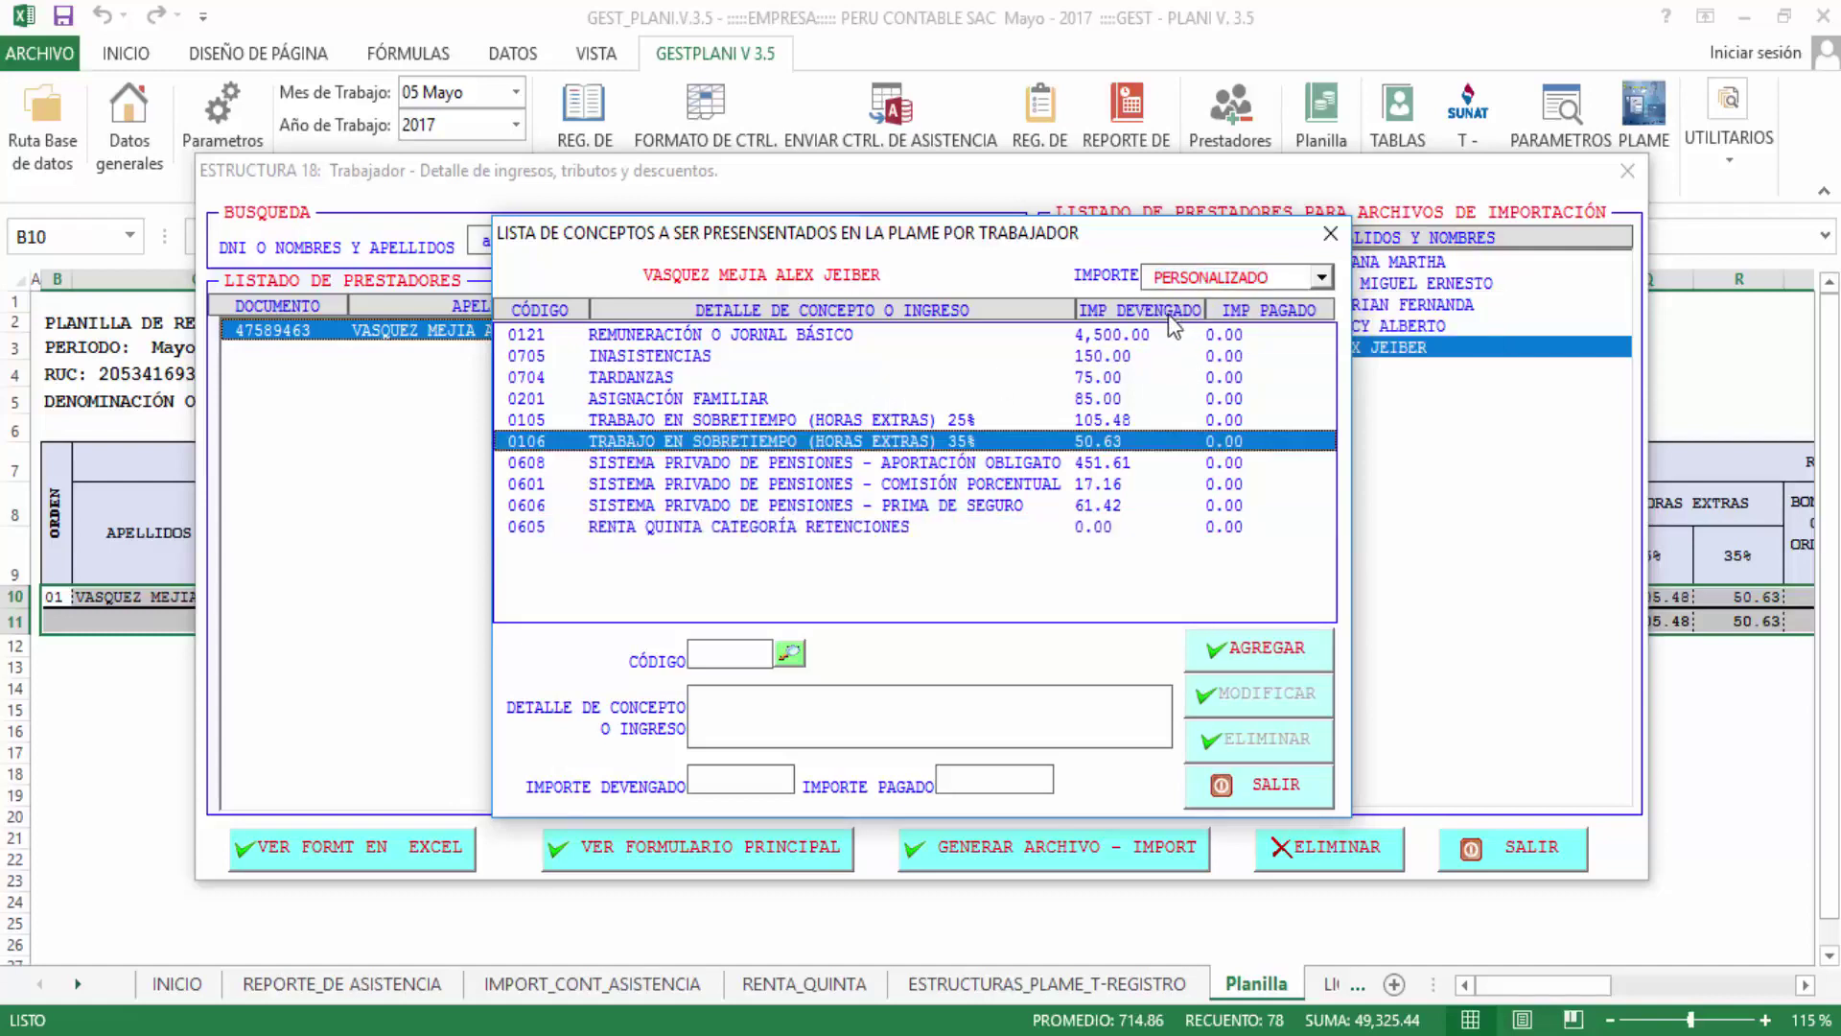
{"action": "left_click", "coordinate": [1251, 285]}
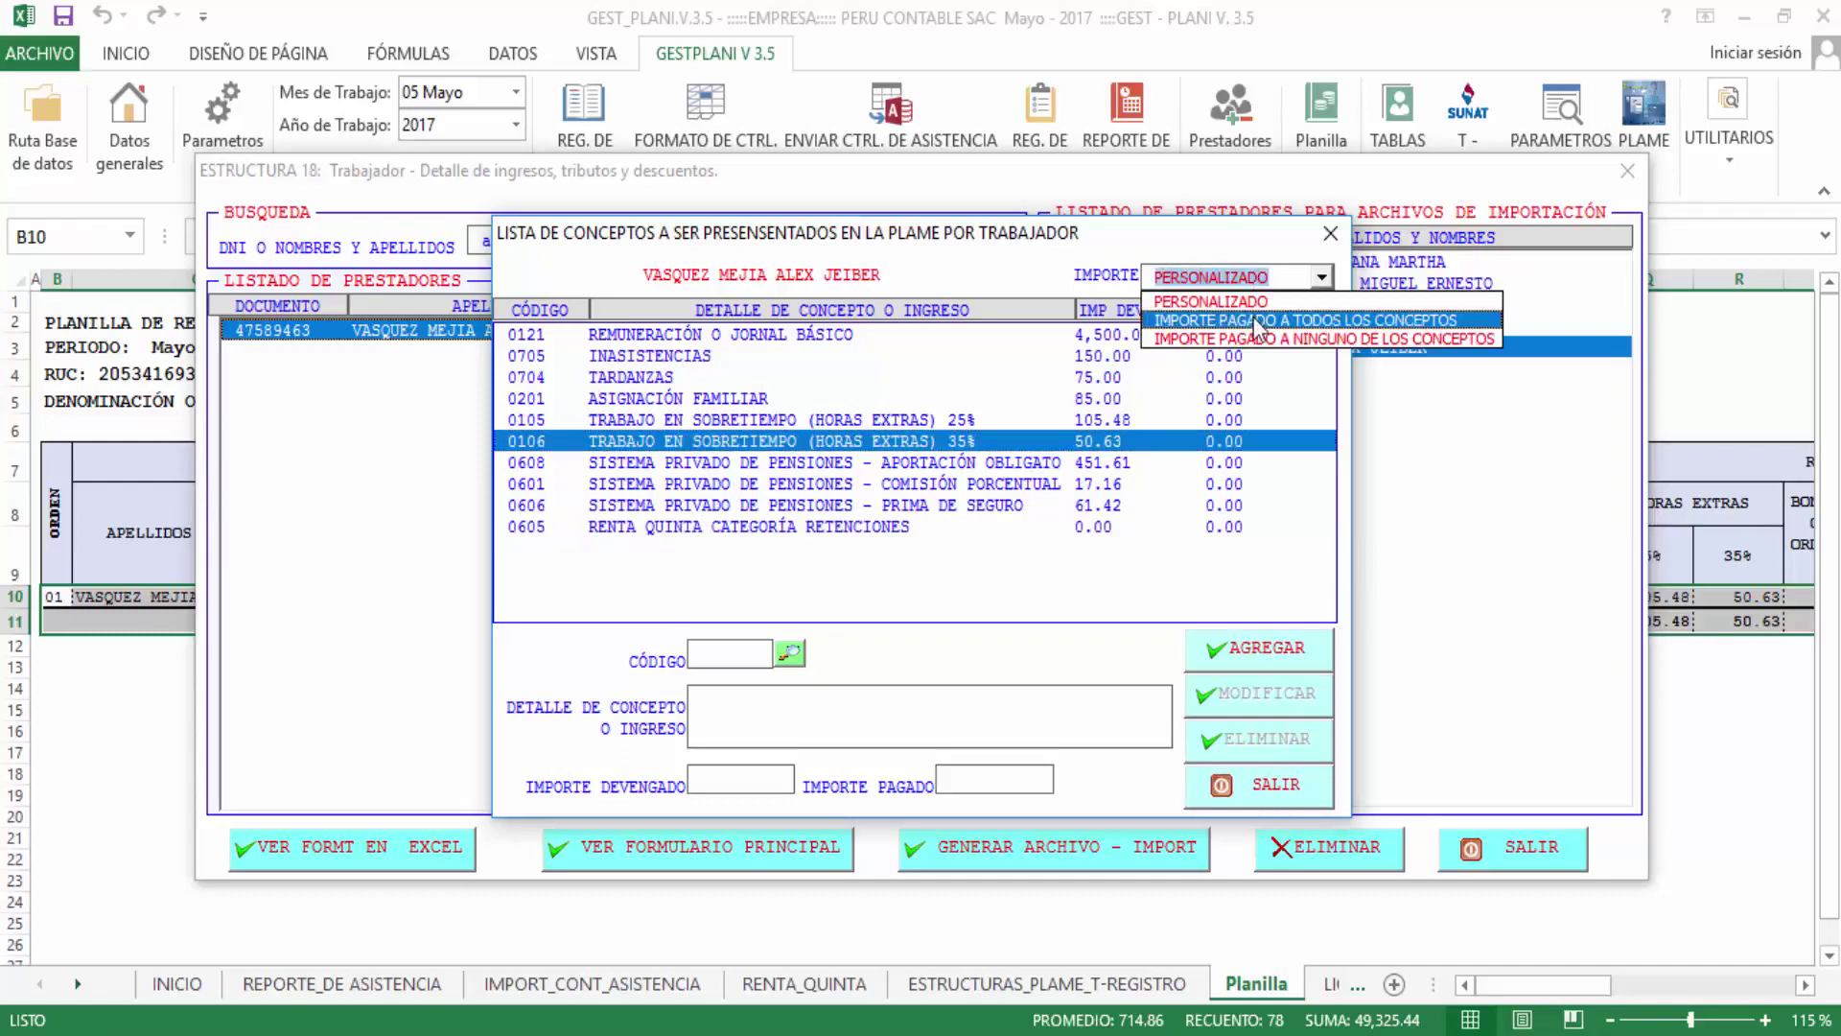
{"action": "left_click", "coordinate": [1262, 323]}
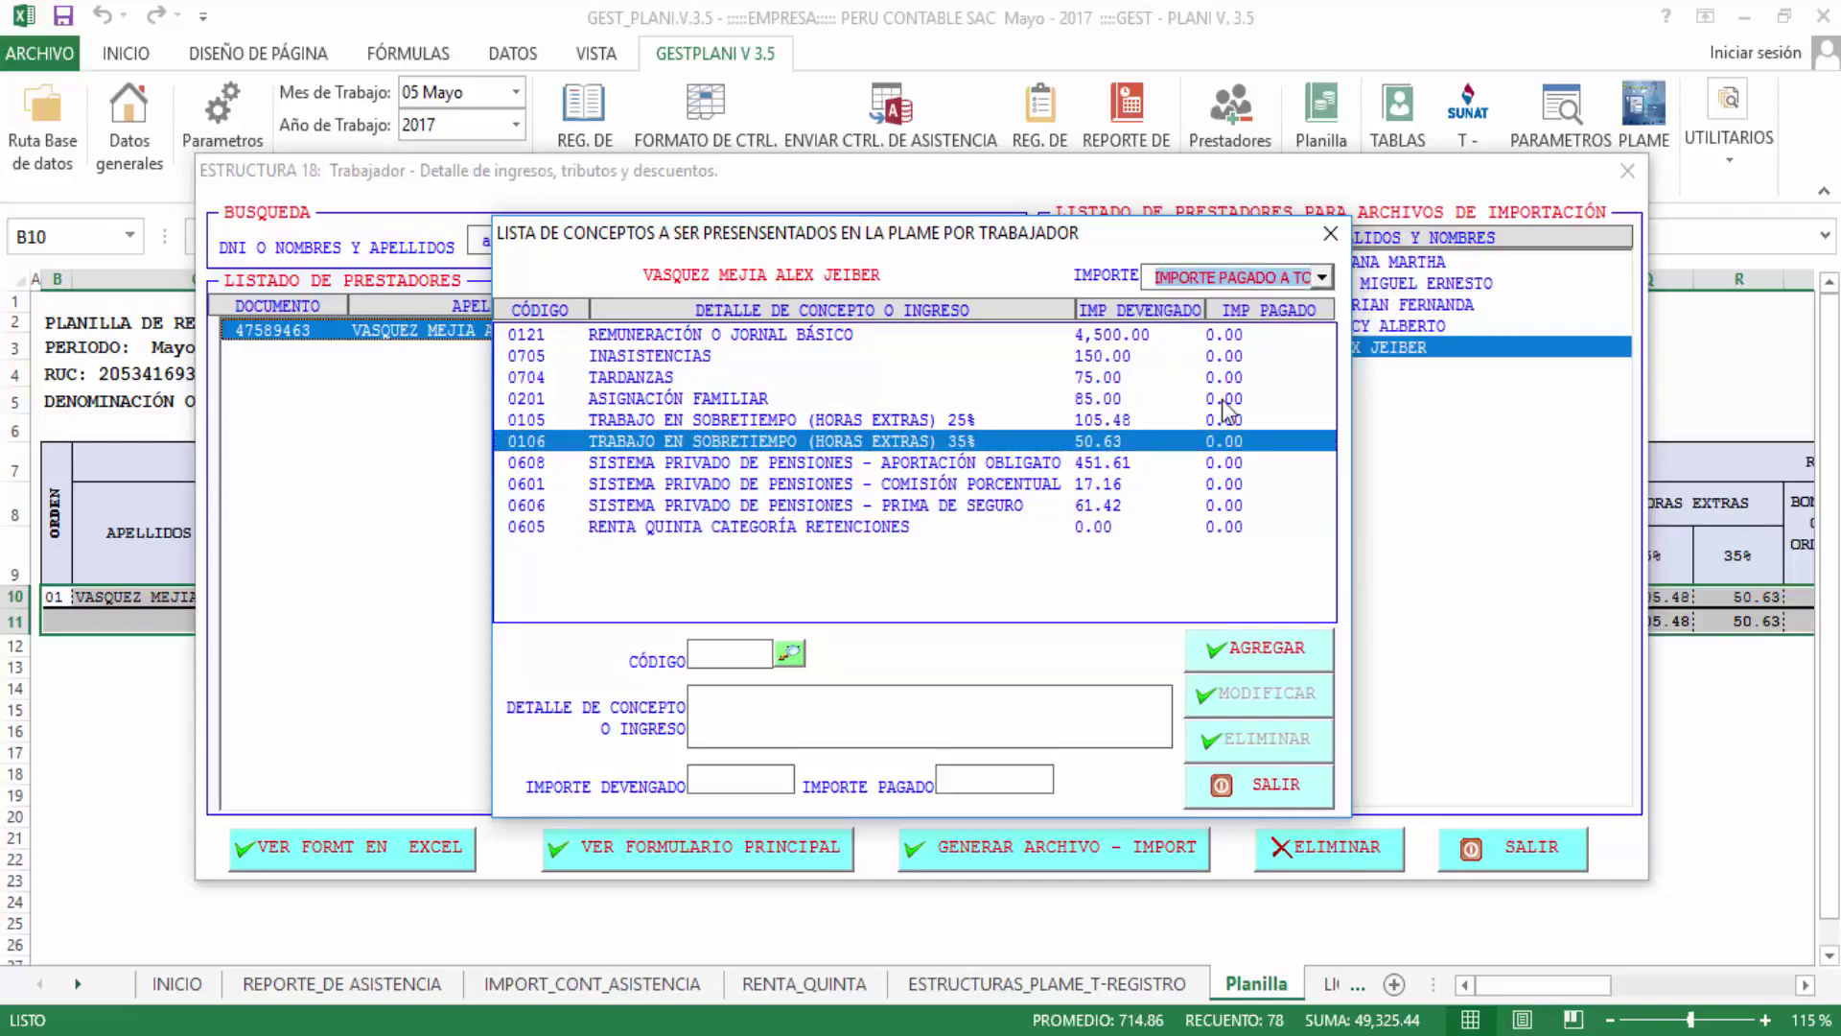
{"action": "left_click", "coordinate": [1223, 401]}
{"action": "left_click", "coordinate": [1265, 285]}
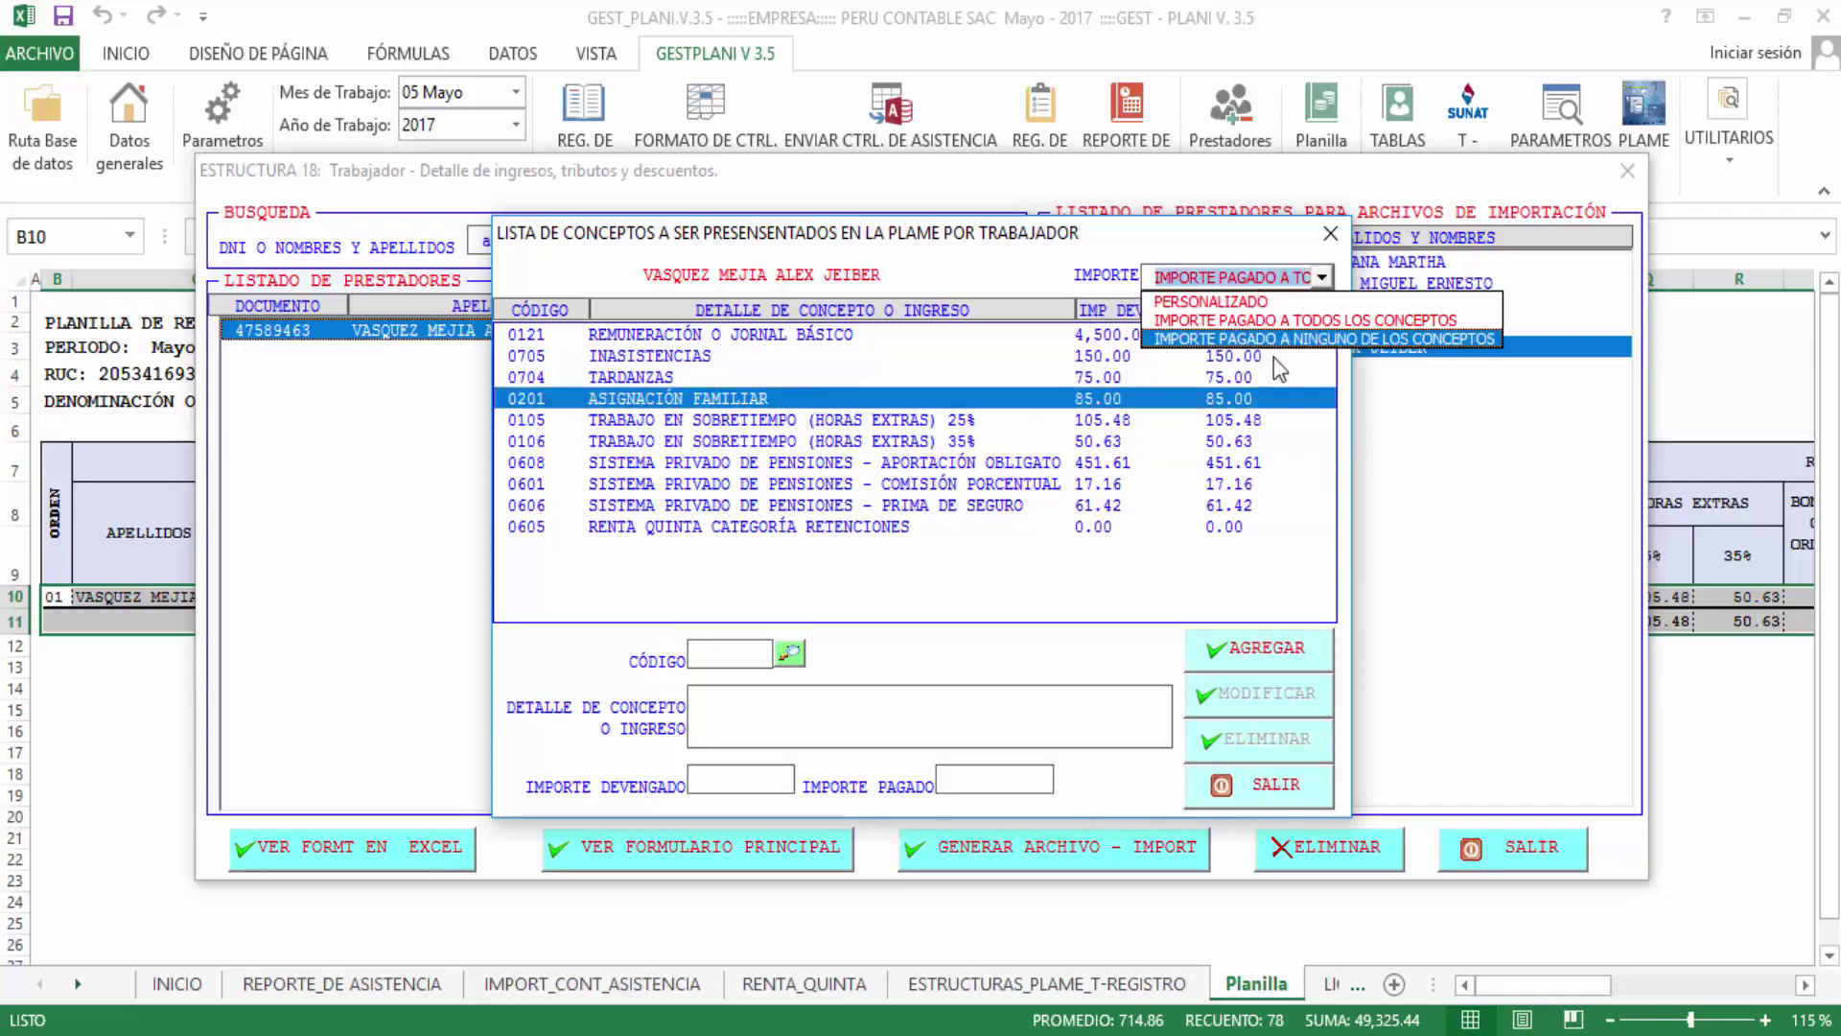
{"action": "left_click", "coordinate": [1276, 339]}
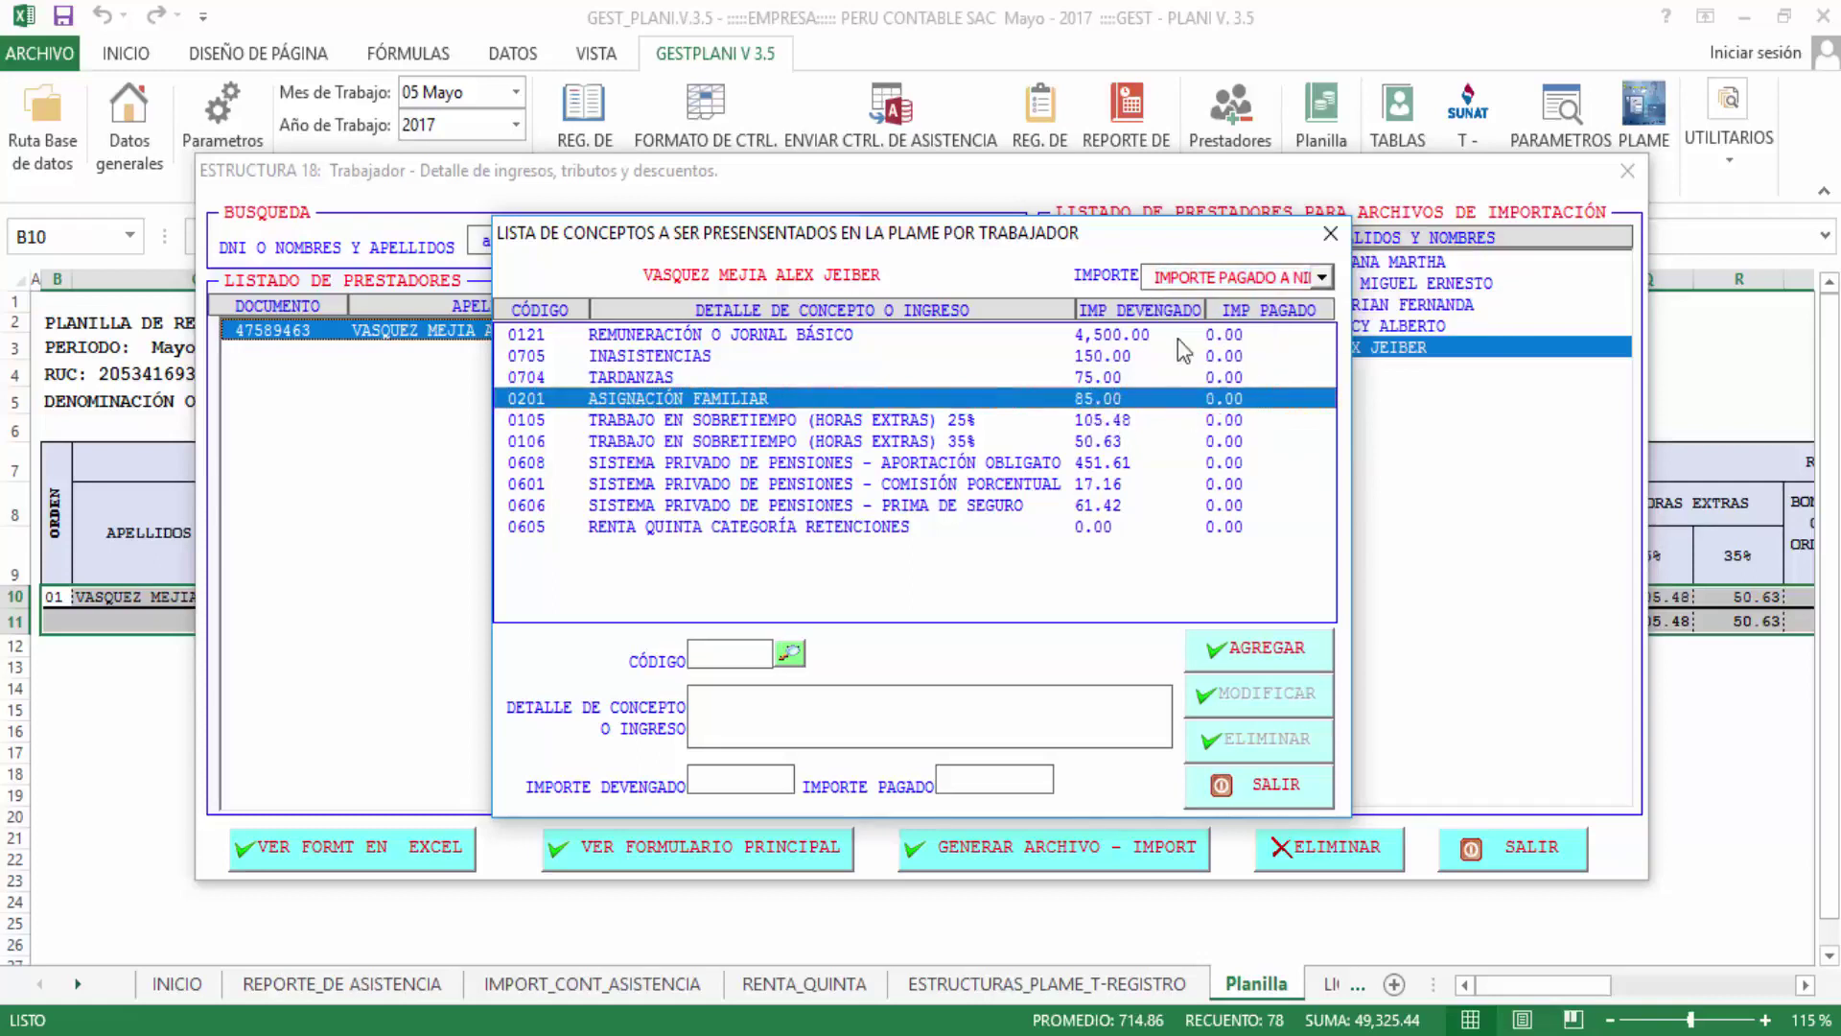
{"action": "left_click", "coordinate": [1233, 284]}
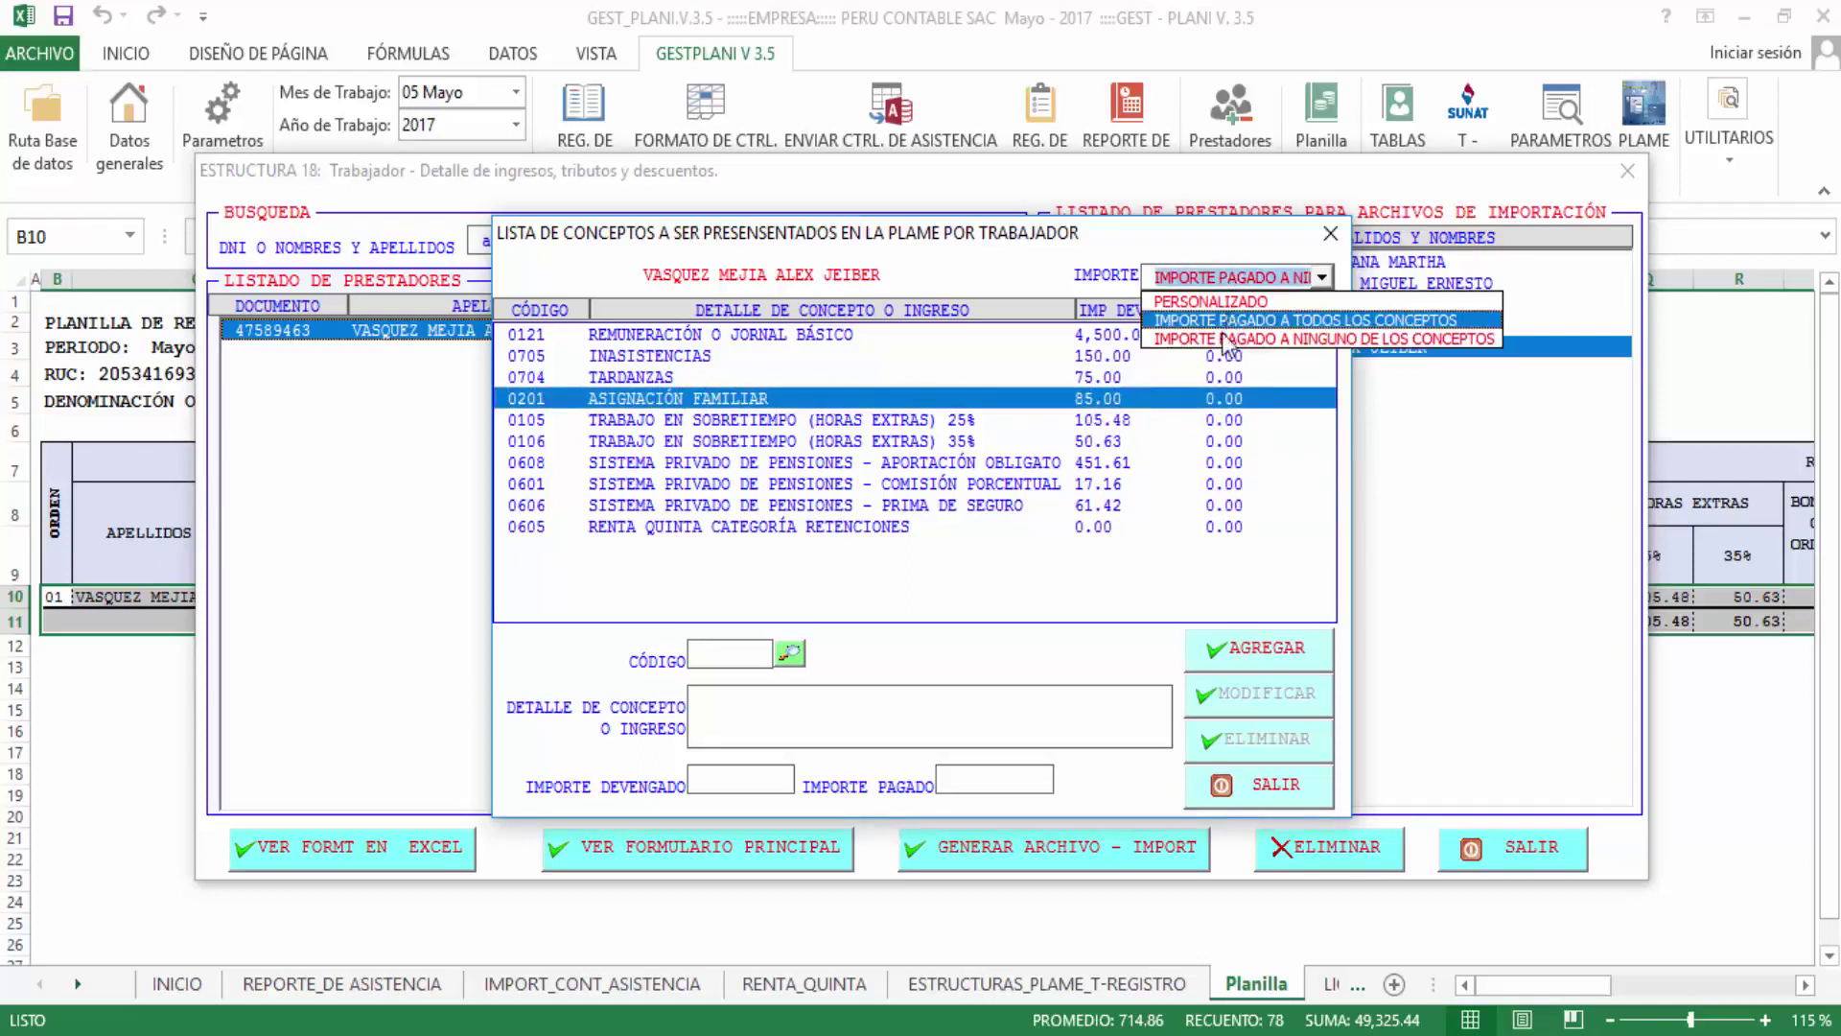
{"action": "left_click", "coordinate": [1224, 326]}
{"action": "left_click", "coordinate": [1077, 447]}
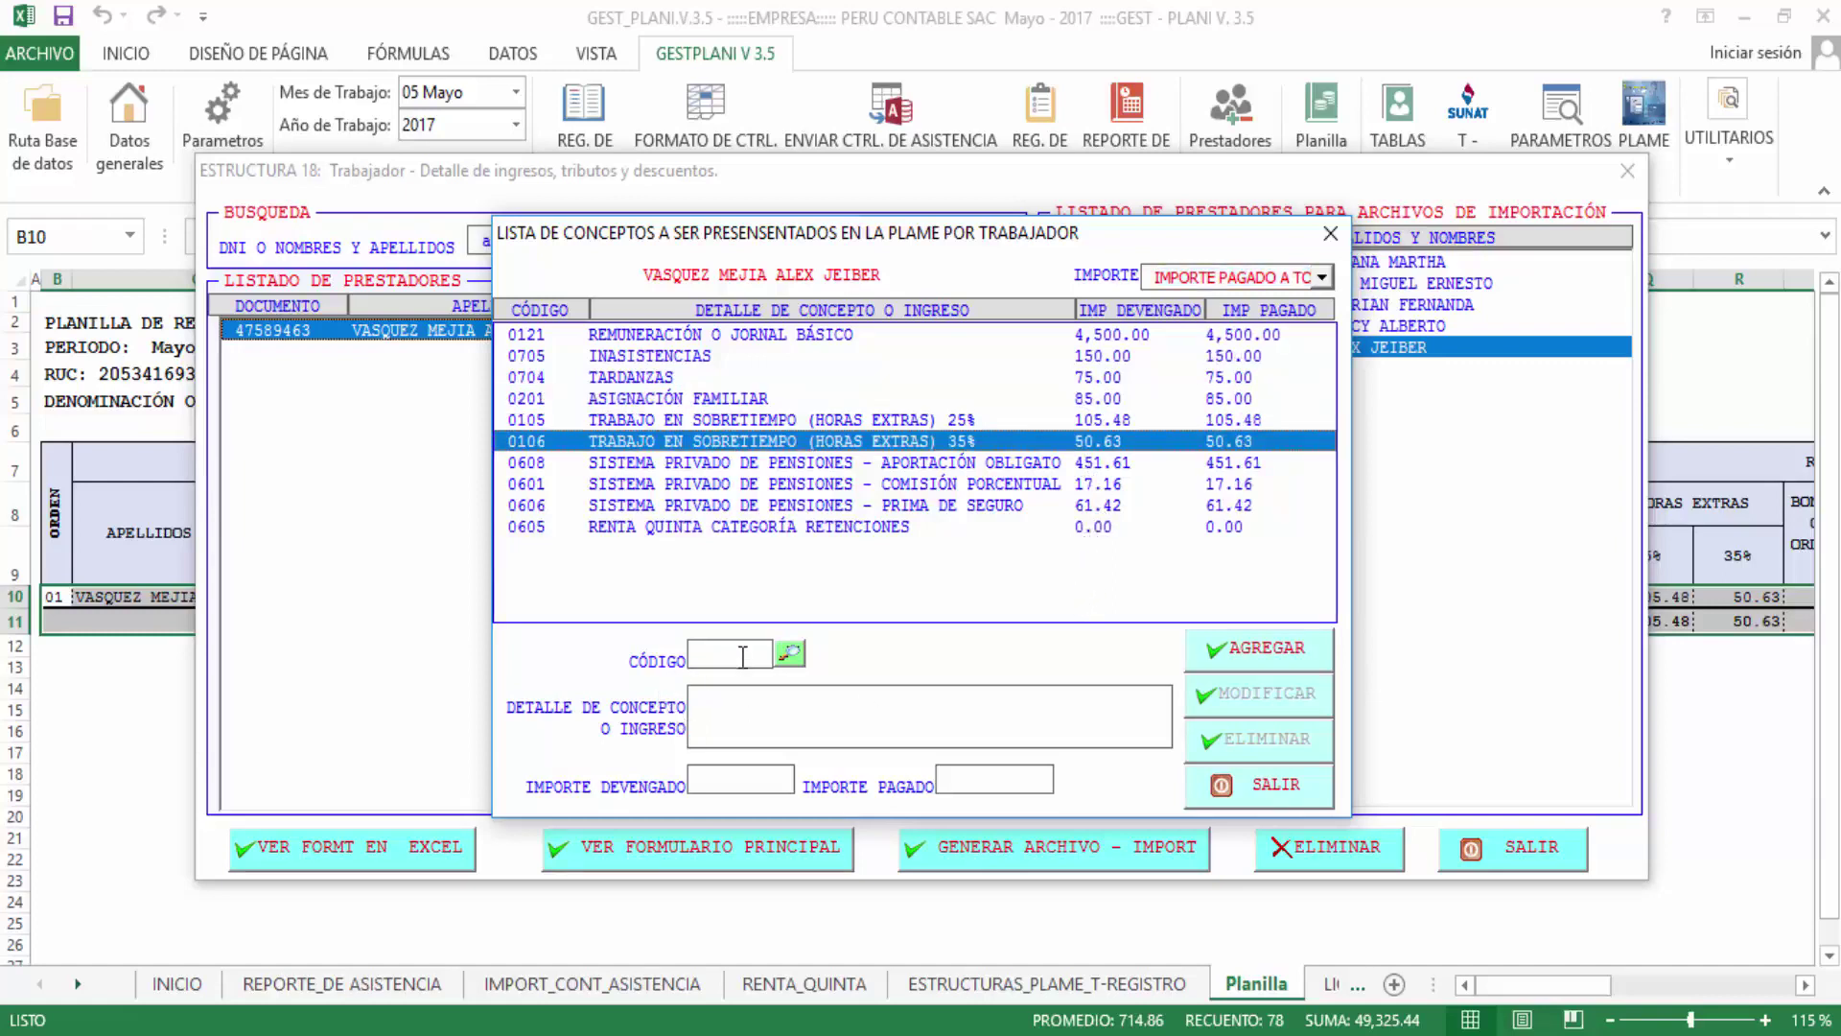
Check the 0606 insurance premium concept, then close the concepts list, Estructura 18 form and structure list
{"action": "left_click", "coordinate": [859, 504]}
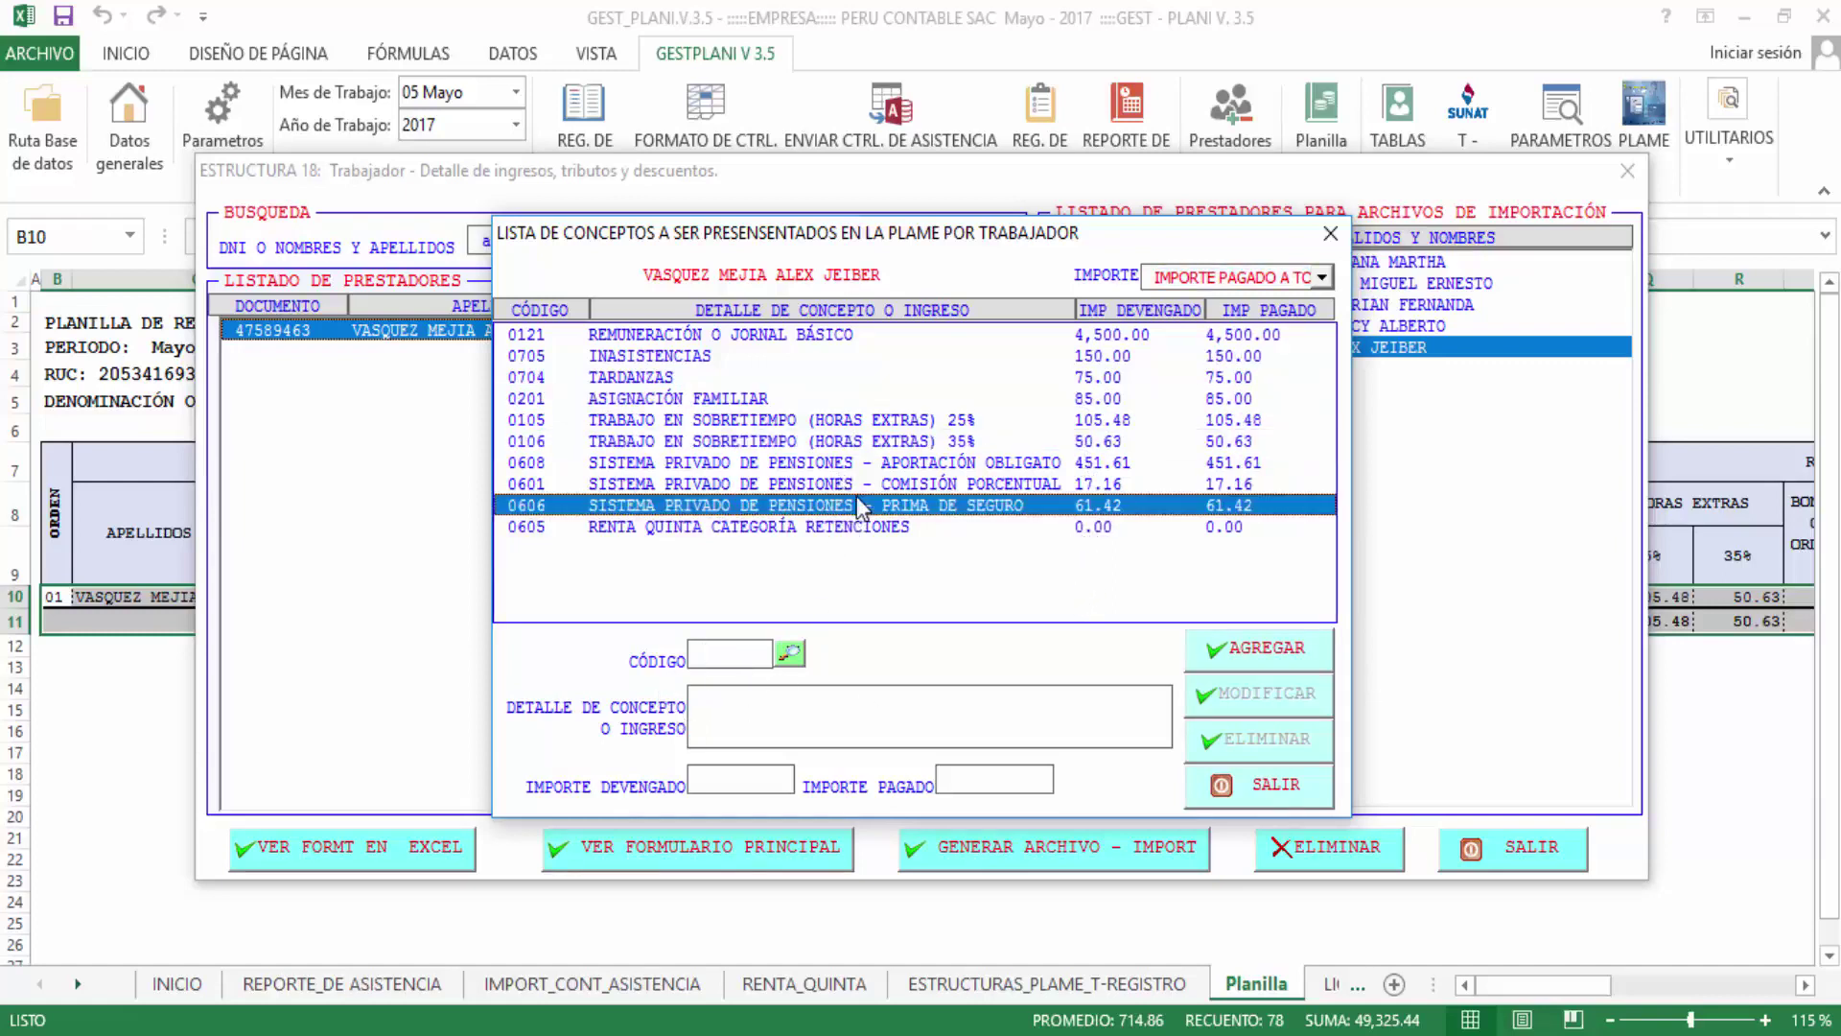
{"action": "double_click", "coordinate": [859, 505]}
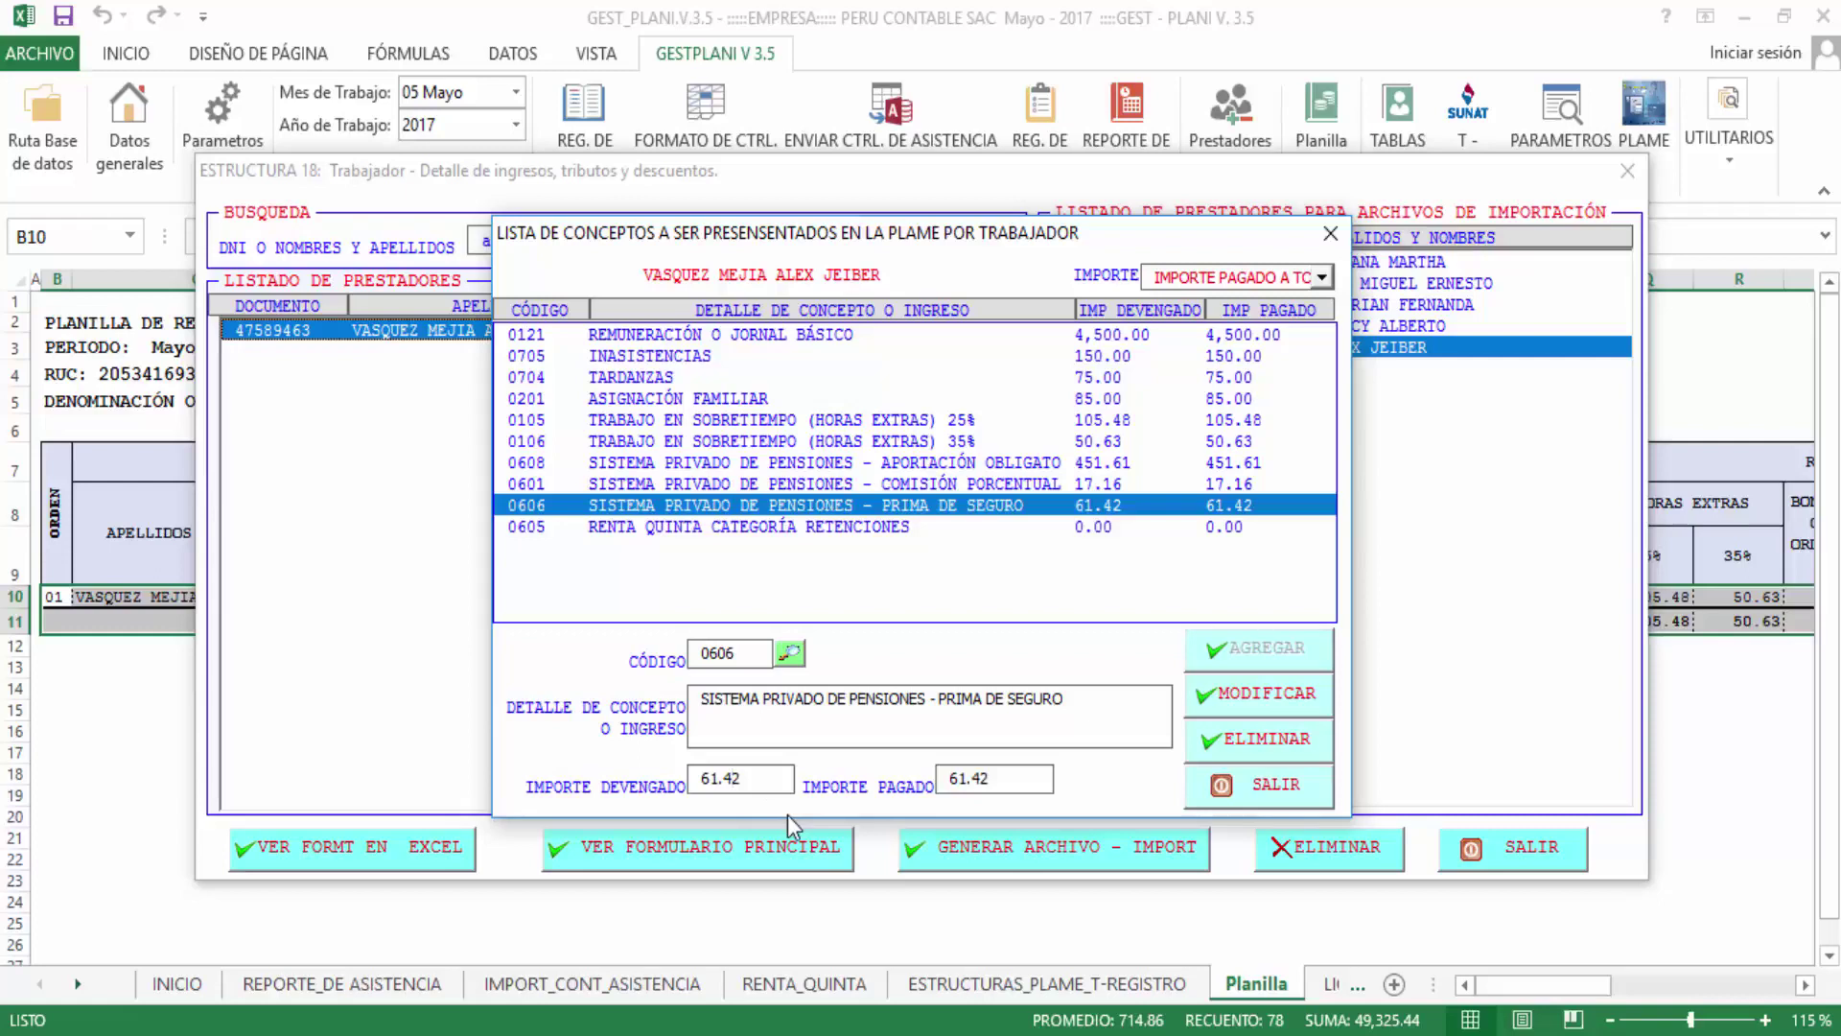
{"action": "left_click", "coordinate": [1332, 234]}
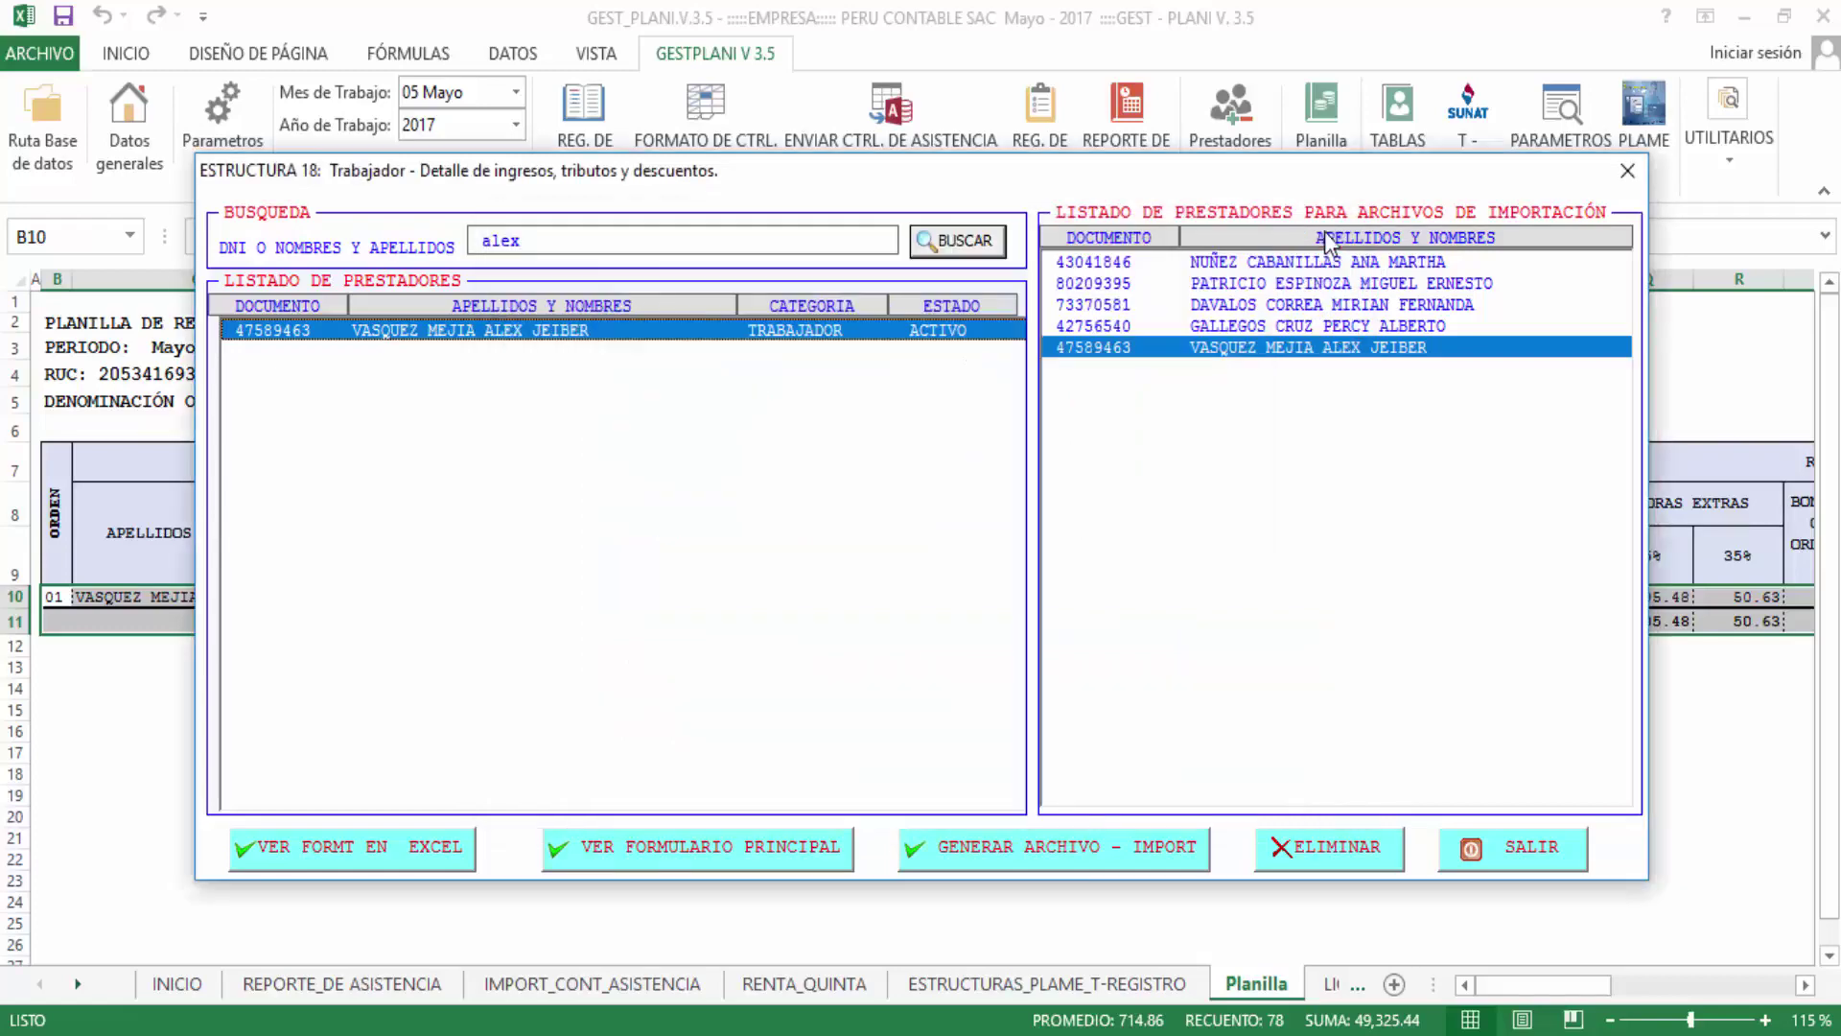
{"action": "left_click", "coordinate": [1633, 181]}
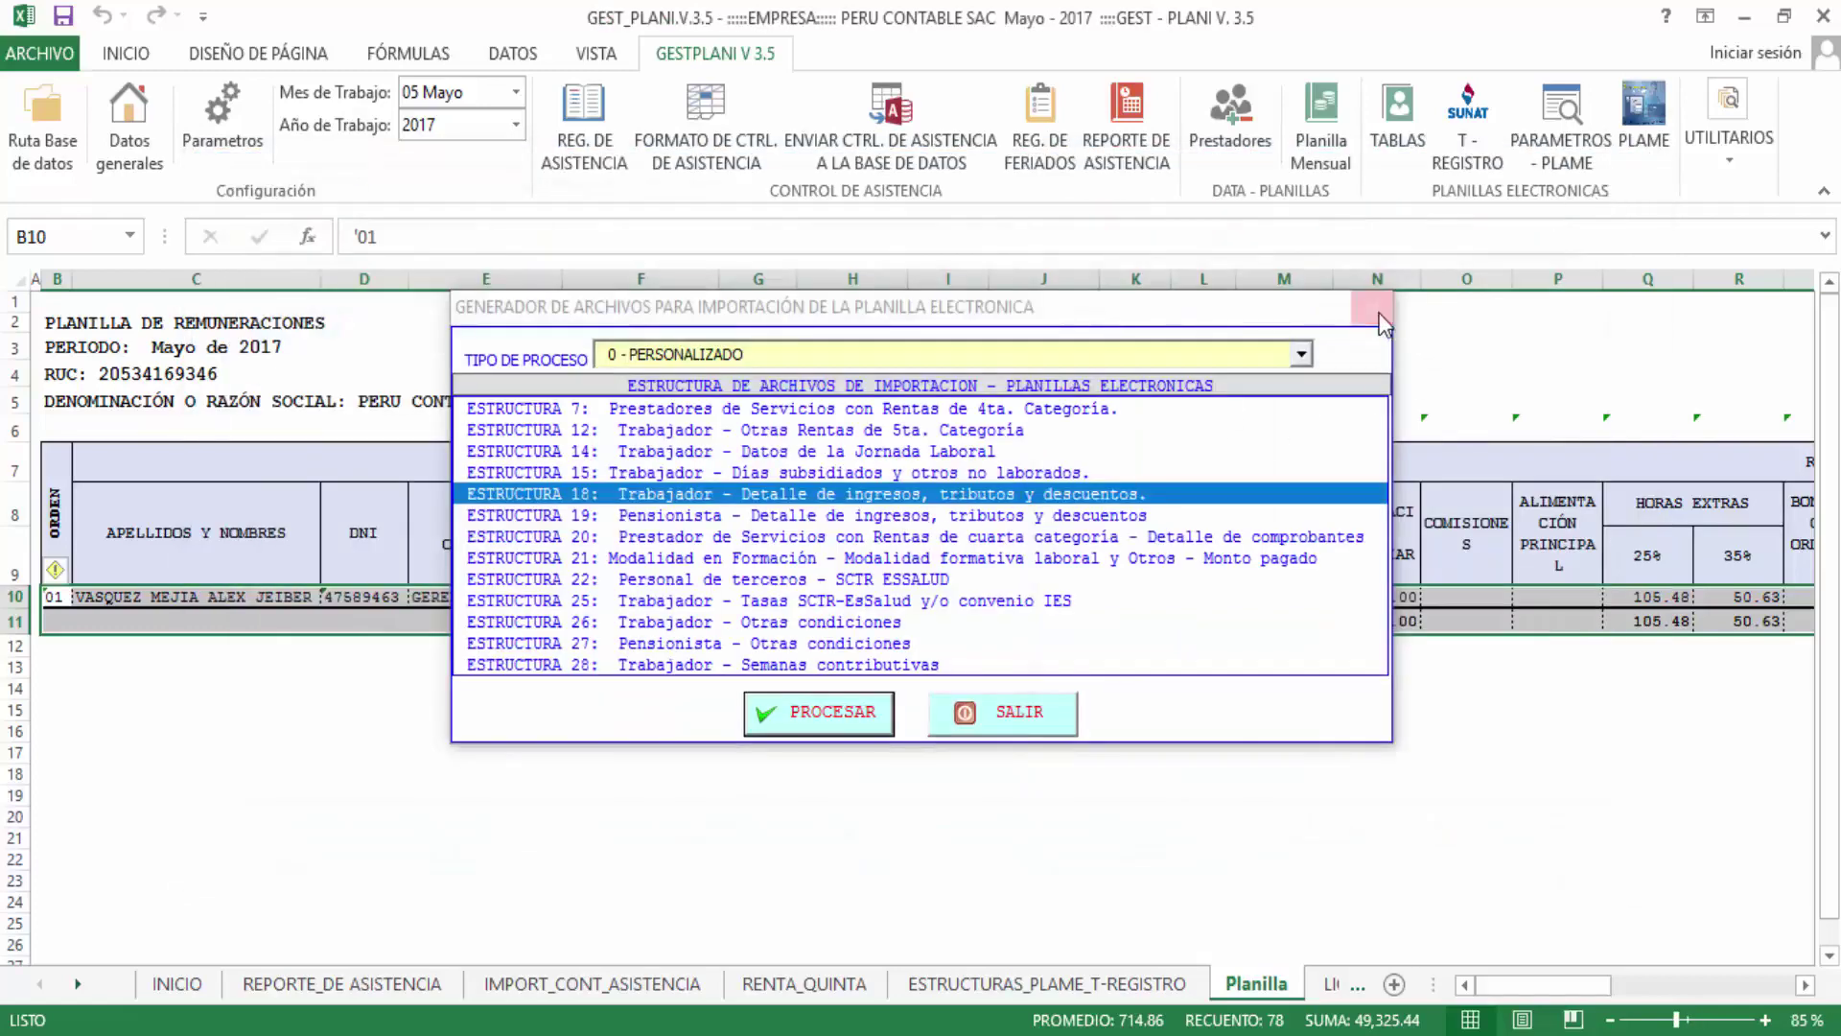
{"action": "left_click", "coordinate": [1379, 313]}
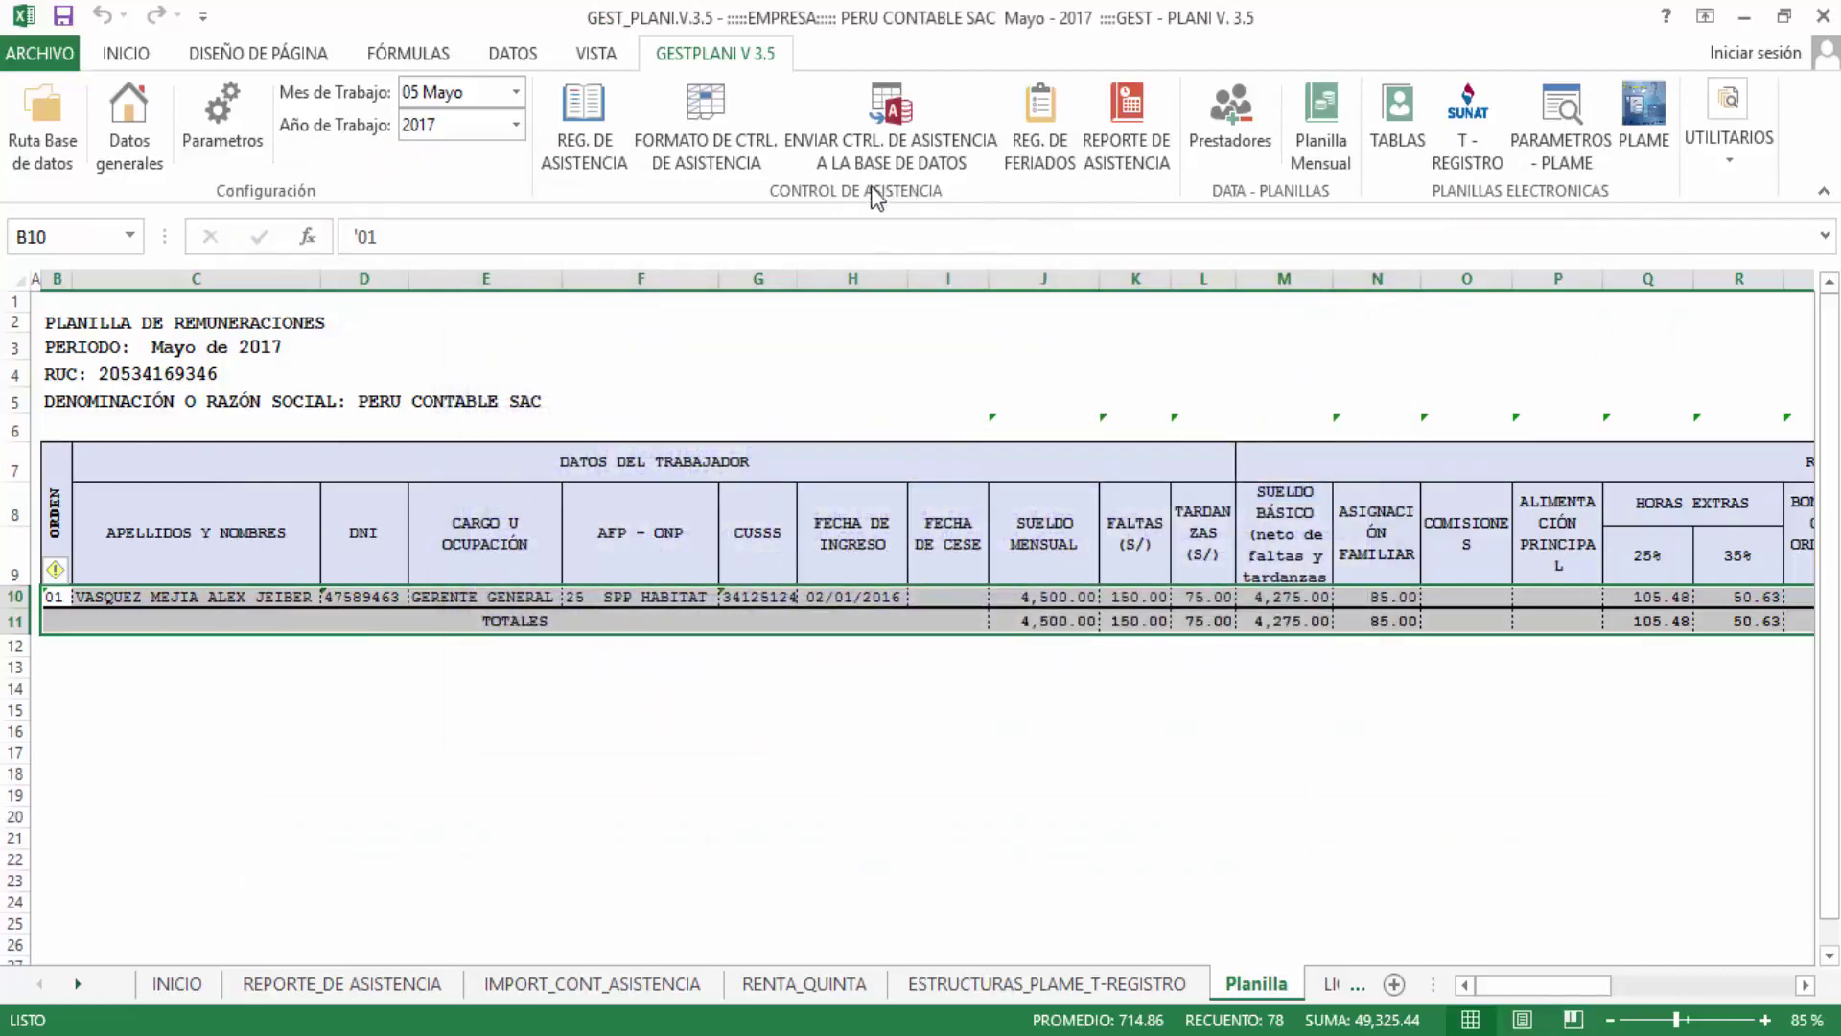